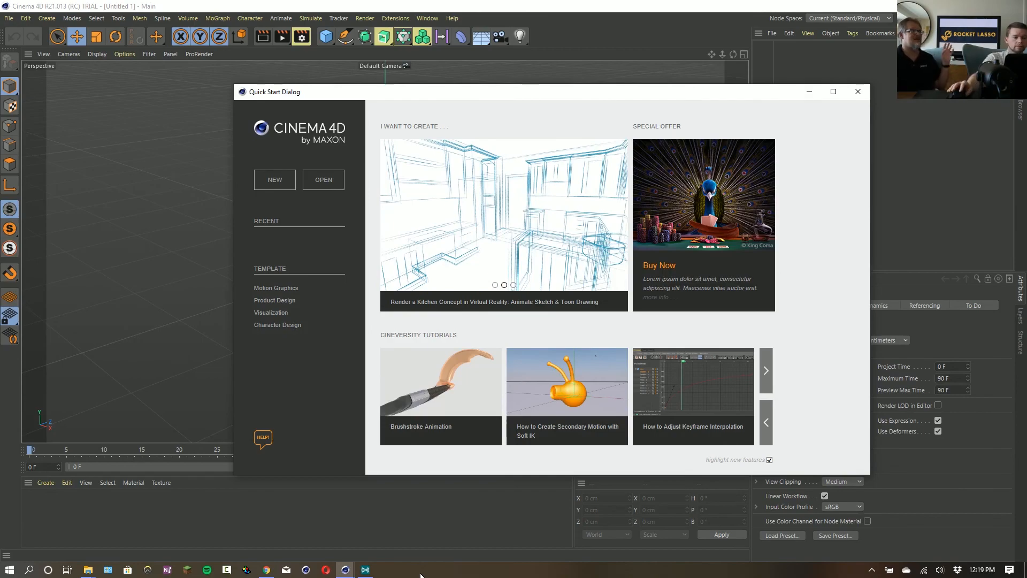
{"action": "left_click", "coordinate": [366, 569]}
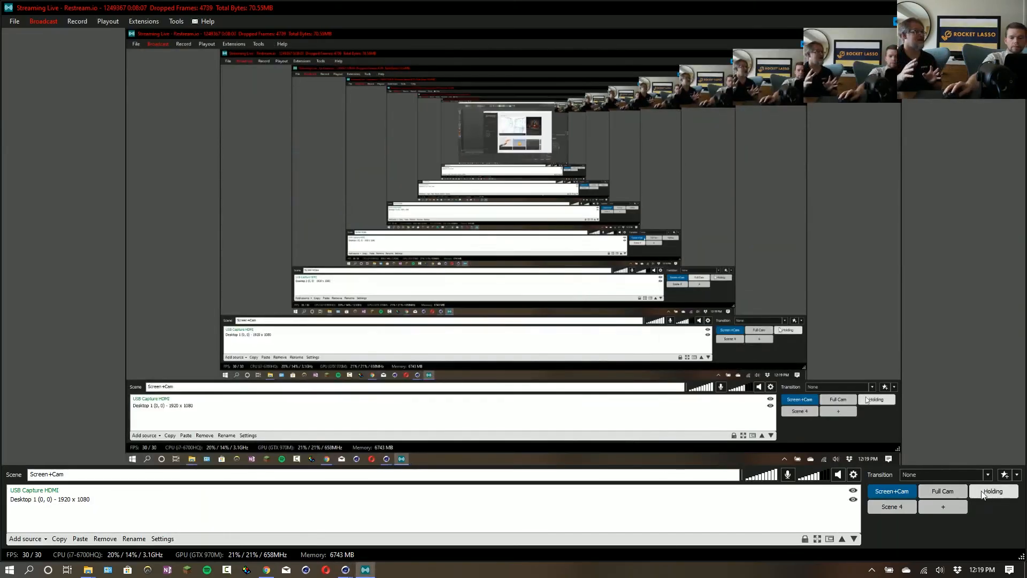
{"action": "left_click", "coordinate": [921, 492]}
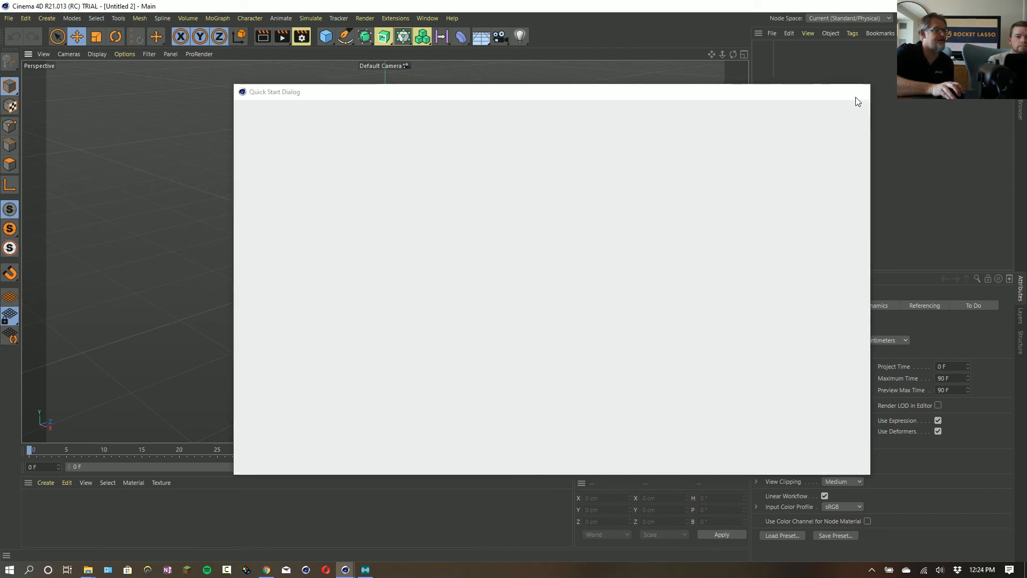
Close the Quick Start dialog and add a MoText object to the empty scene.
{"action": "left_click", "coordinate": [857, 98]}
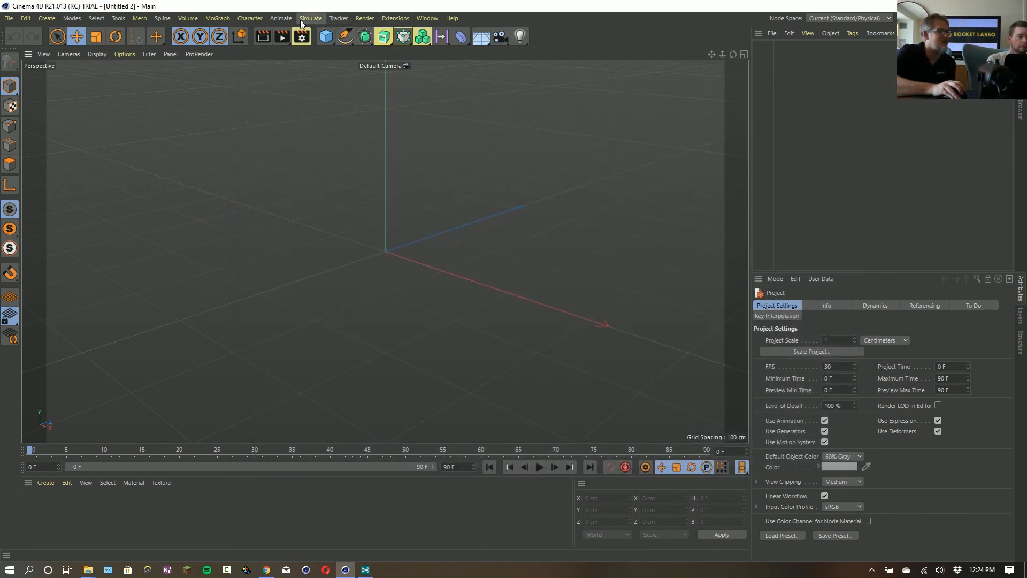
{"action": "left_click", "coordinate": [229, 19]}
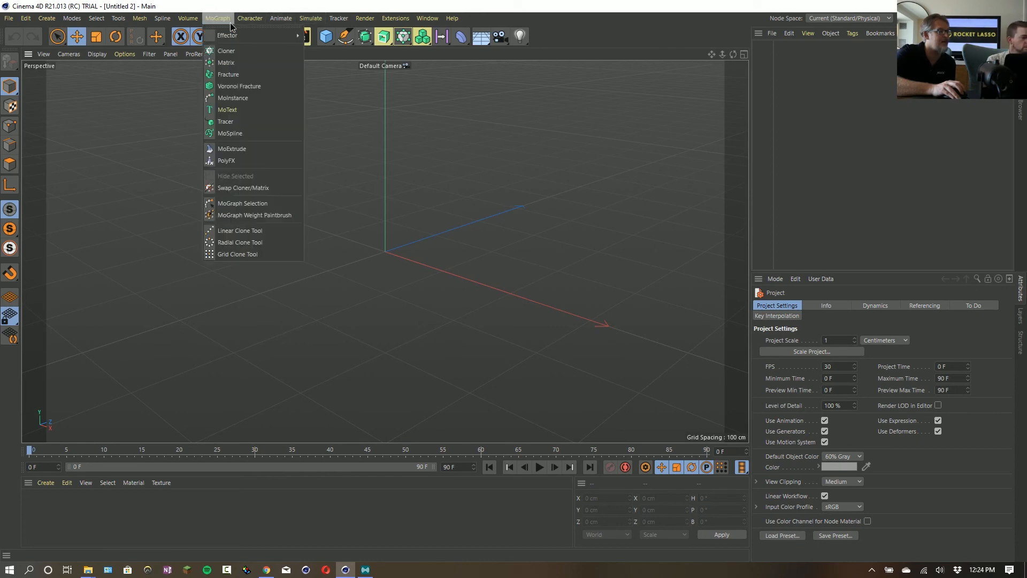
{"action": "left_click", "coordinate": [253, 112]}
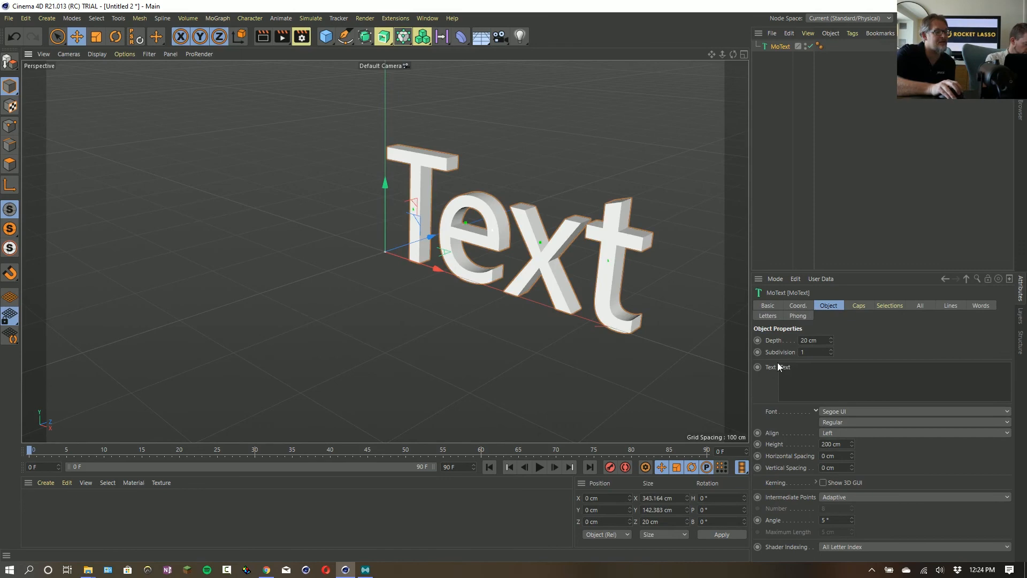
Set the MoText font to Perpetua Titling MT and its alignment to Middle.
{"action": "left_click", "coordinate": [859, 411]}
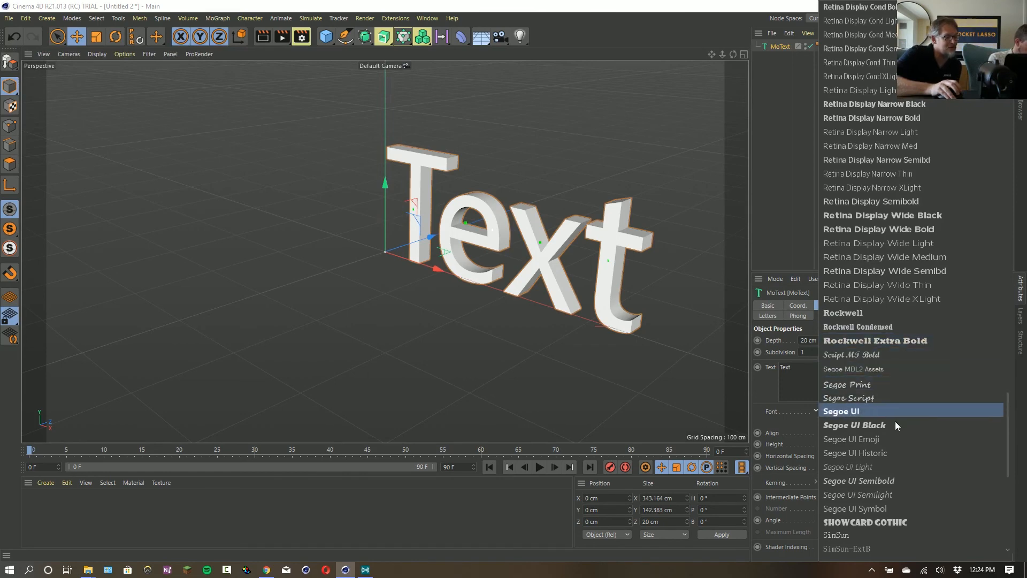
{"action": "scroll", "coordinate": [897, 420], "scroll_direction": "up", "scroll_amount": 3}
{"action": "scroll", "coordinate": [897, 416], "scroll_direction": "up", "scroll_amount": 8}
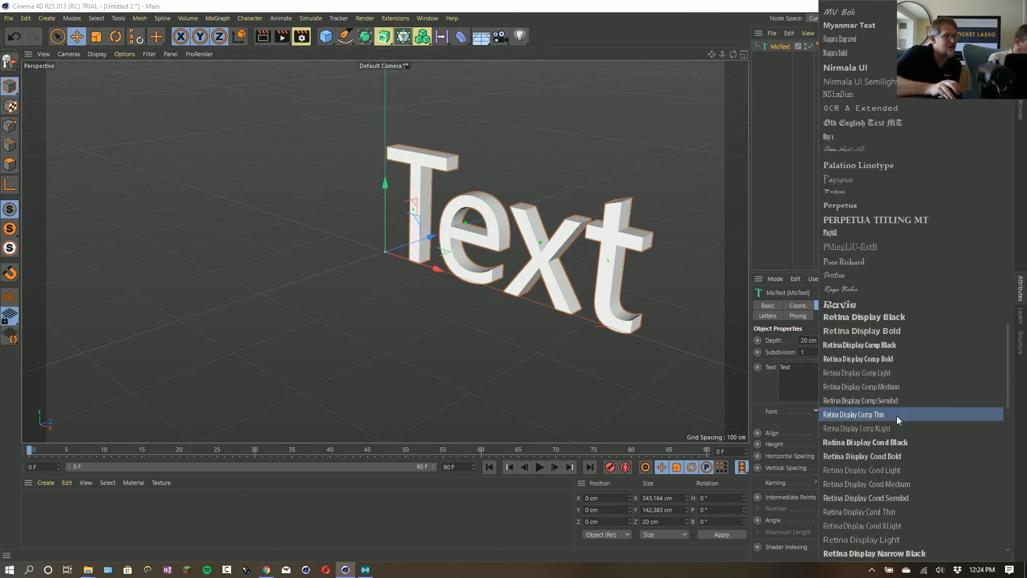
{"action": "left_click", "coordinate": [910, 224]}
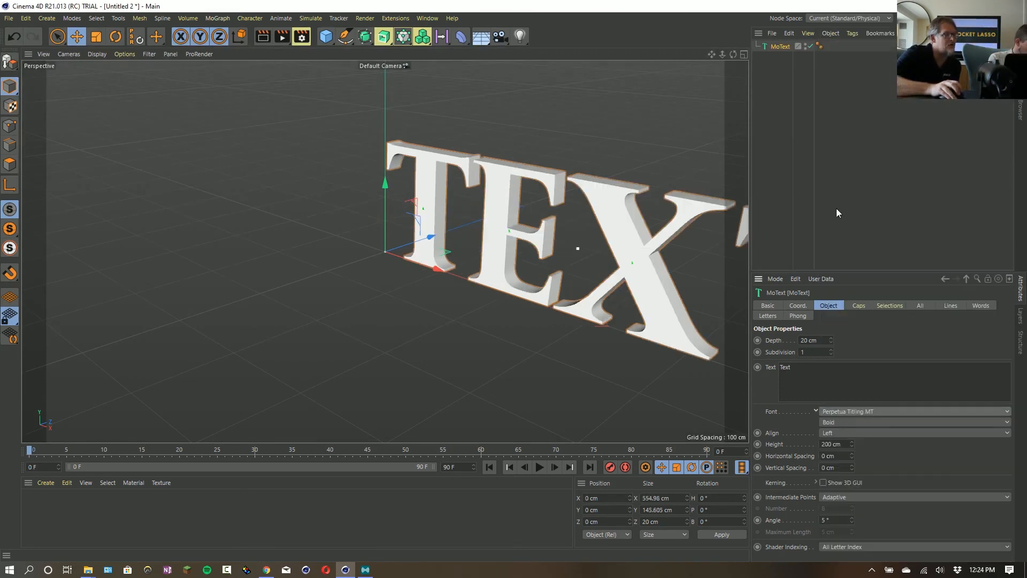
{"action": "left_click", "coordinate": [855, 431]}
{"action": "left_click", "coordinate": [854, 455]}
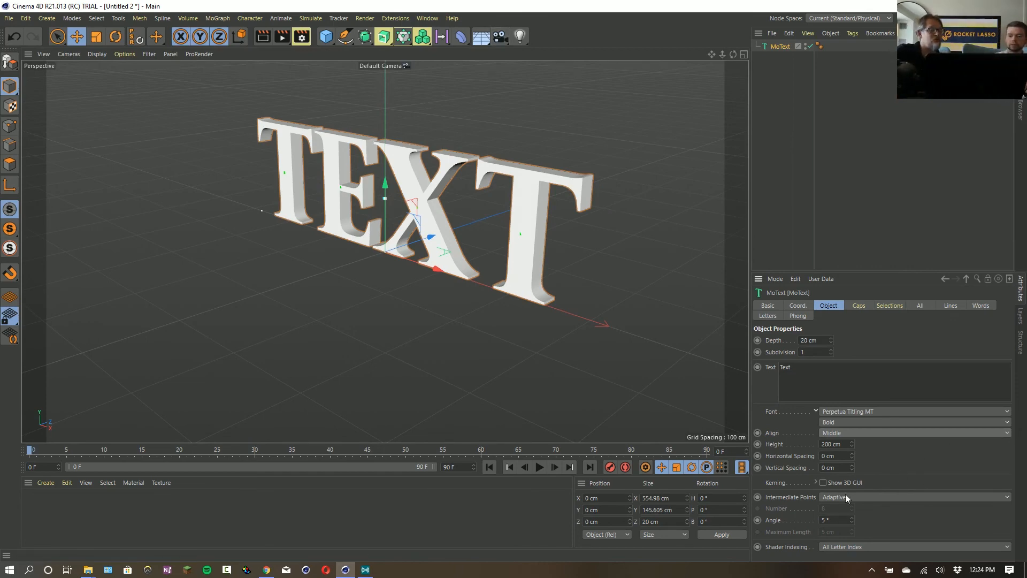
Try a 10 cm round bevel on the text caps with Bevel Outside enabled, and turn Bevel Outside off again.
{"action": "left_click", "coordinate": [867, 308]}
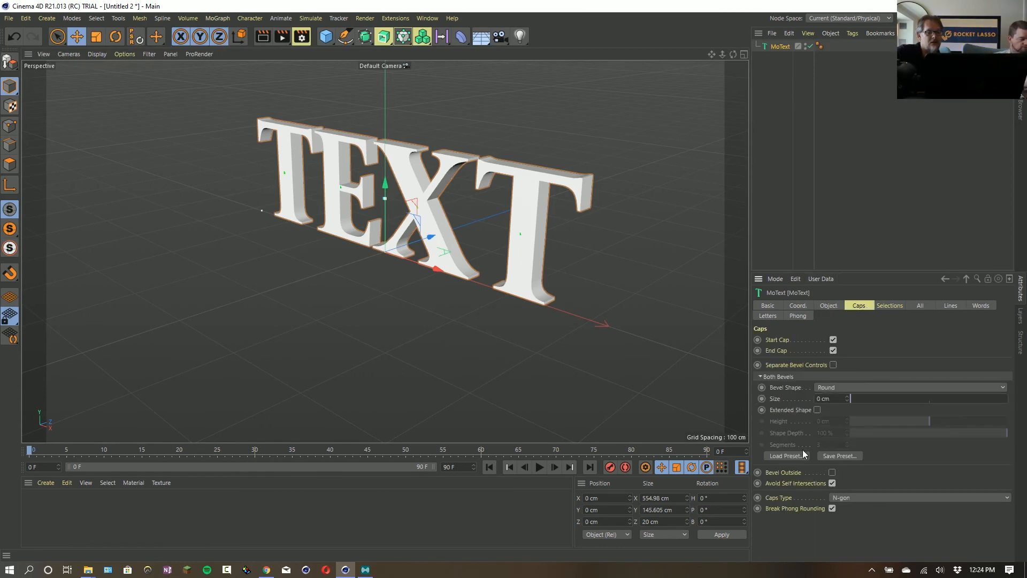
{"action": "left_click", "coordinate": [833, 473]}
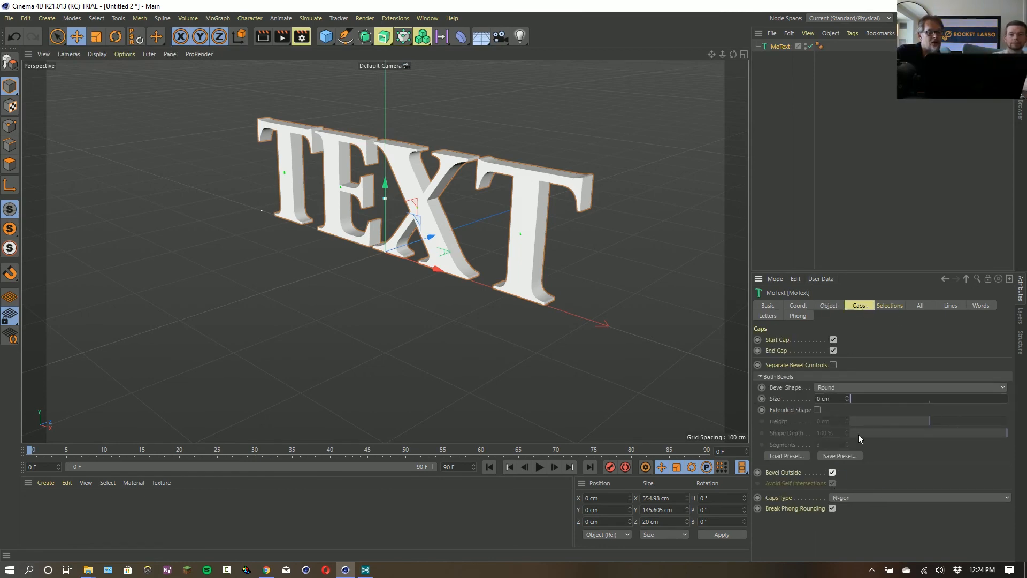
{"action": "left_click_drag", "start_coordinate": [854, 399], "coordinate": [867, 399]}
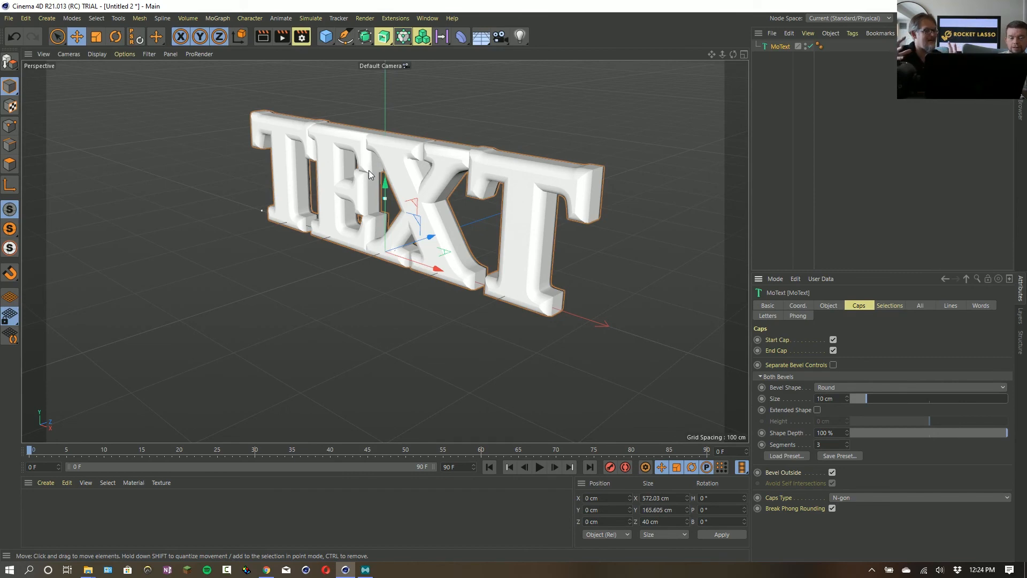
{"action": "scroll", "coordinate": [368, 170], "scroll_direction": "up", "scroll_amount": 1}
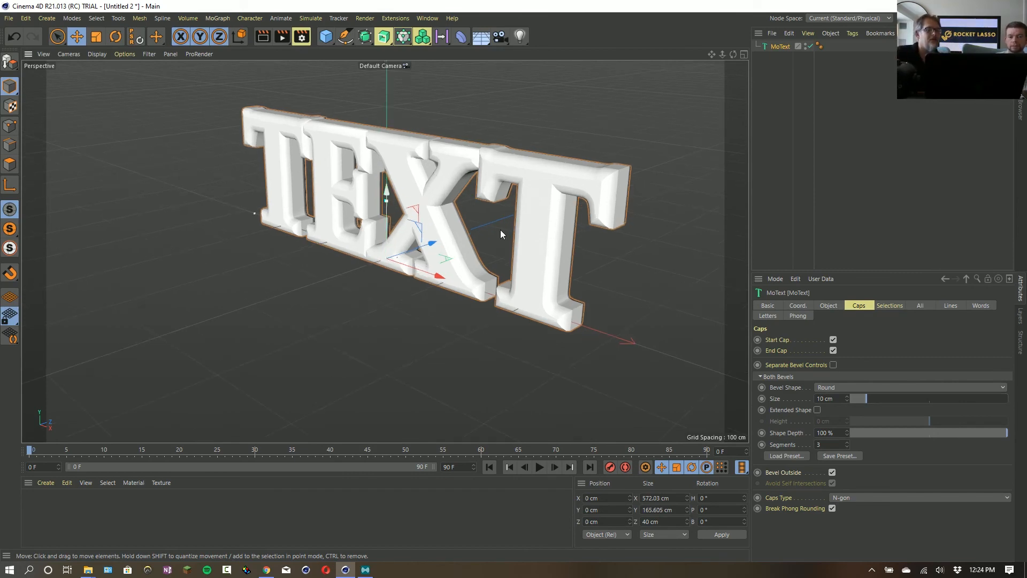
{"action": "left_click", "coordinate": [832, 473]}
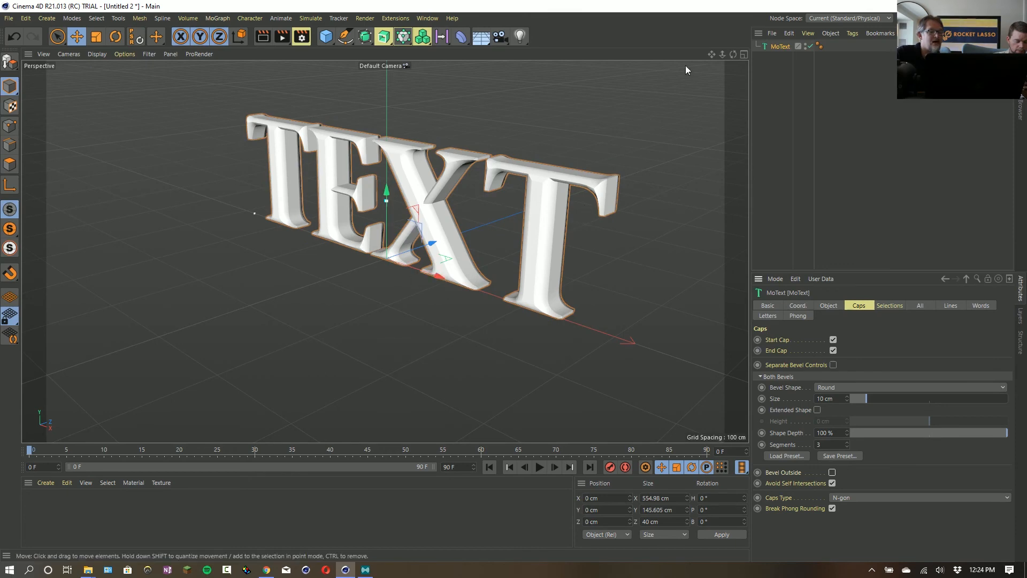
{"action": "scroll", "coordinate": [690, 70], "scroll_direction": "up", "scroll_amount": 3}
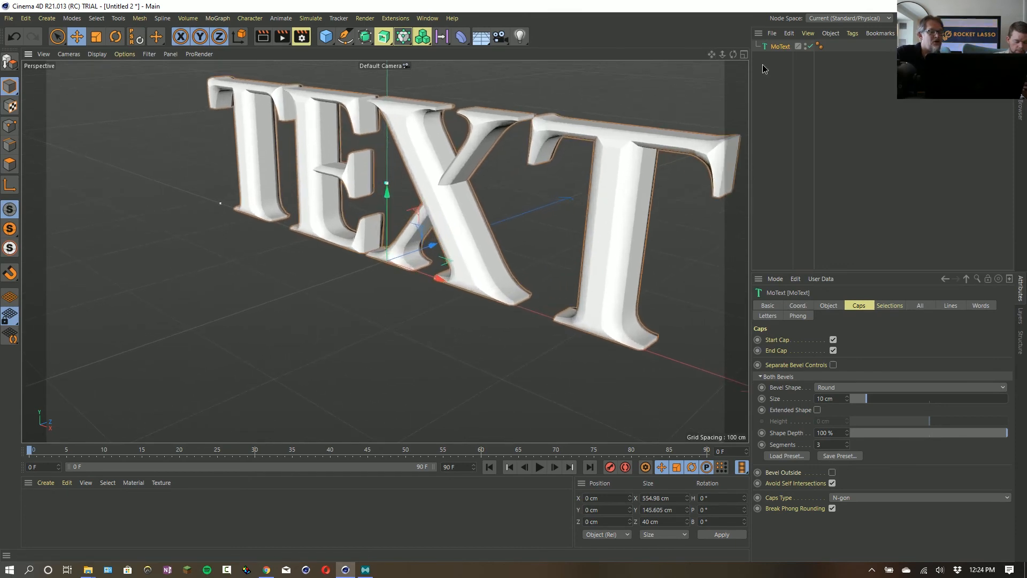
{"action": "left_click_drag", "start_coordinate": [734, 54], "coordinate": [685, 60]}
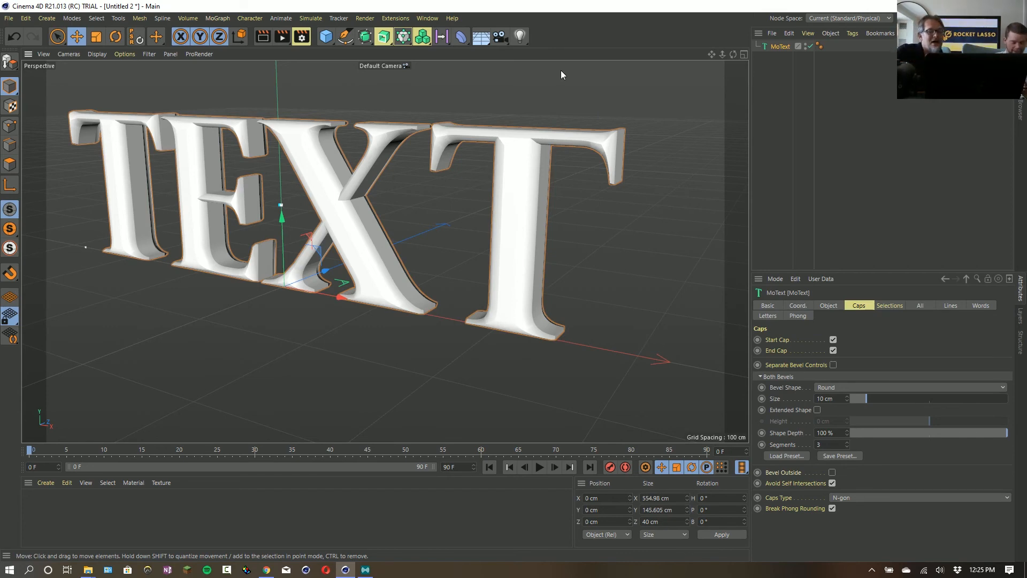
Try a bevel size of 16.1 cm and toggle Separate Bevel Controls on and back off.
{"action": "mouse_move", "coordinate": [882, 398]}
{"action": "left_mouse_down"}
{"action": "mouse_move", "coordinate": [904, 398]}
{"action": "mouse_move", "coordinate": [875, 399]}
{"action": "left_mouse_up"}
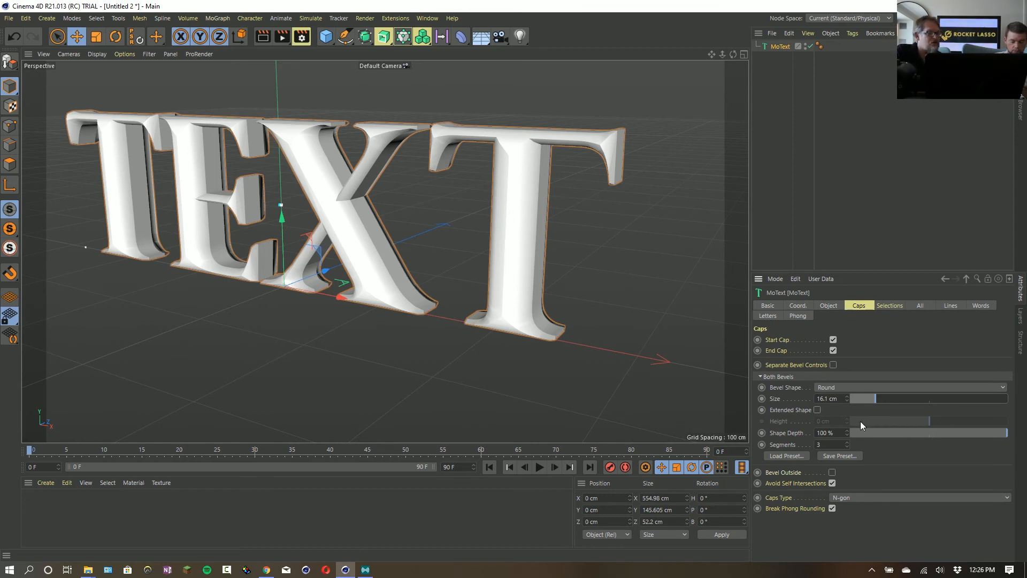
{"action": "left_click_drag", "start_coordinate": [733, 54], "coordinate": [776, 55]}
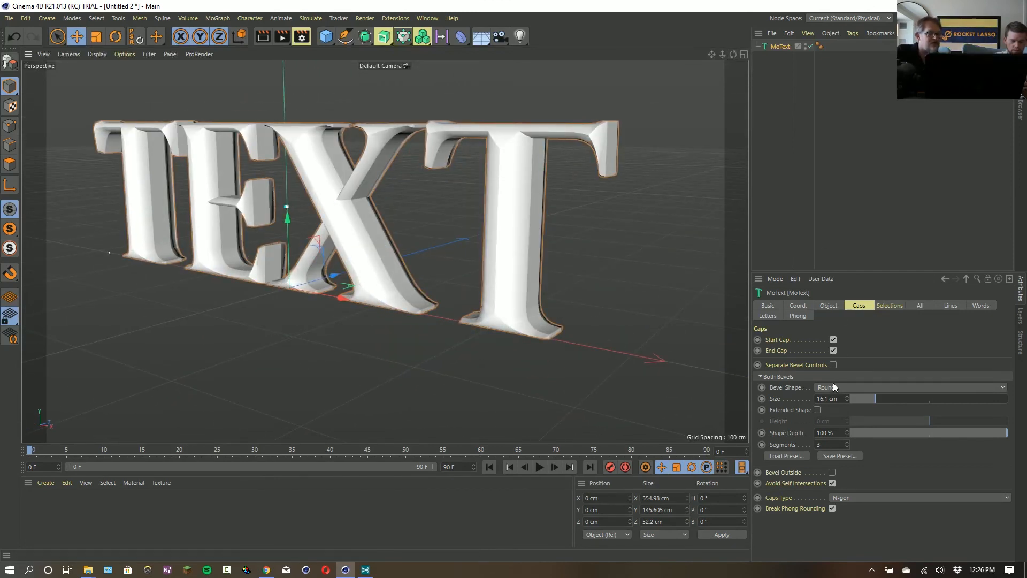
{"action": "left_click", "coordinate": [834, 364]}
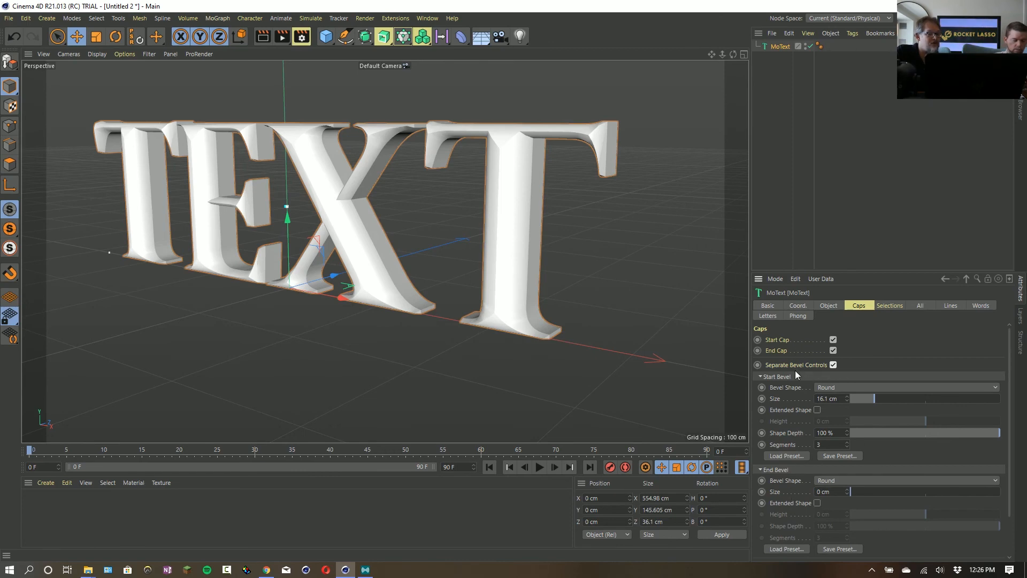
{"action": "left_click", "coordinate": [834, 365]}
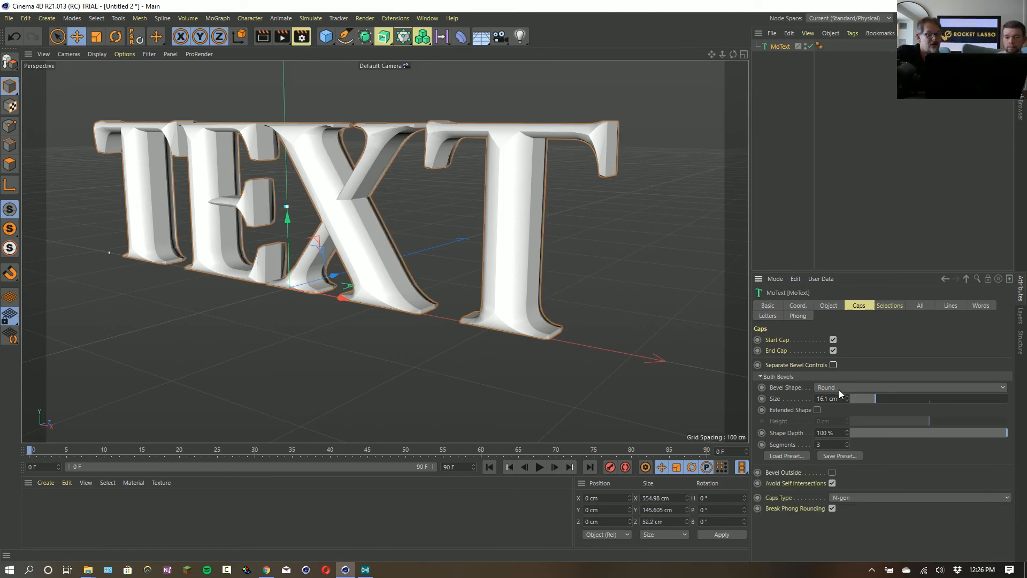
Reduce the size of both bevels to 7.63 cm and leave the Shape Depth at 100%.
{"action": "mouse_move", "coordinate": [874, 397]}
{"action": "left_mouse_down"}
{"action": "mouse_move", "coordinate": [903, 400]}
{"action": "mouse_move", "coordinate": [862, 397]}
{"action": "left_mouse_up"}
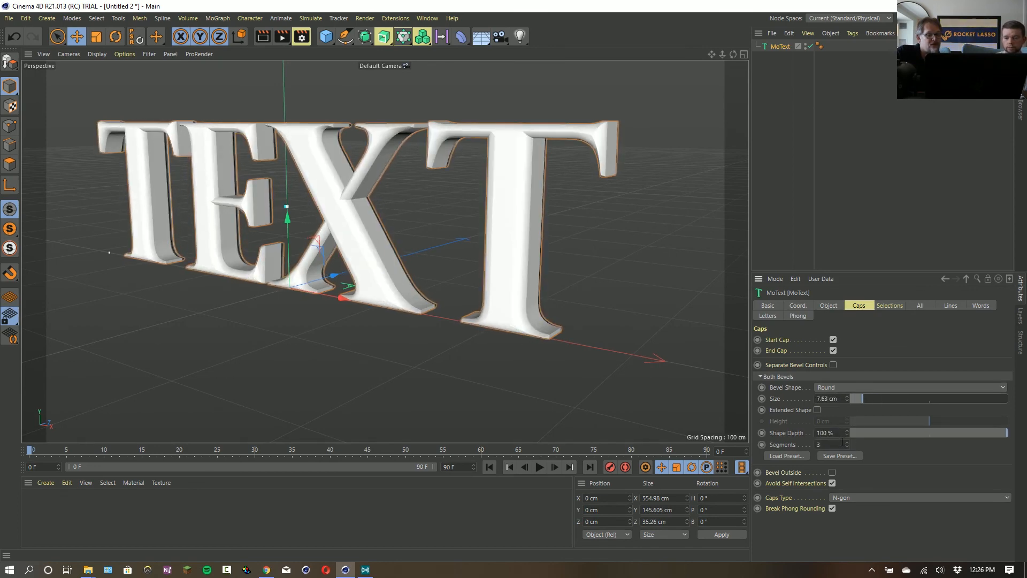
{"action": "left_click_drag", "start_coordinate": [996, 433], "coordinate": [1024, 450]}
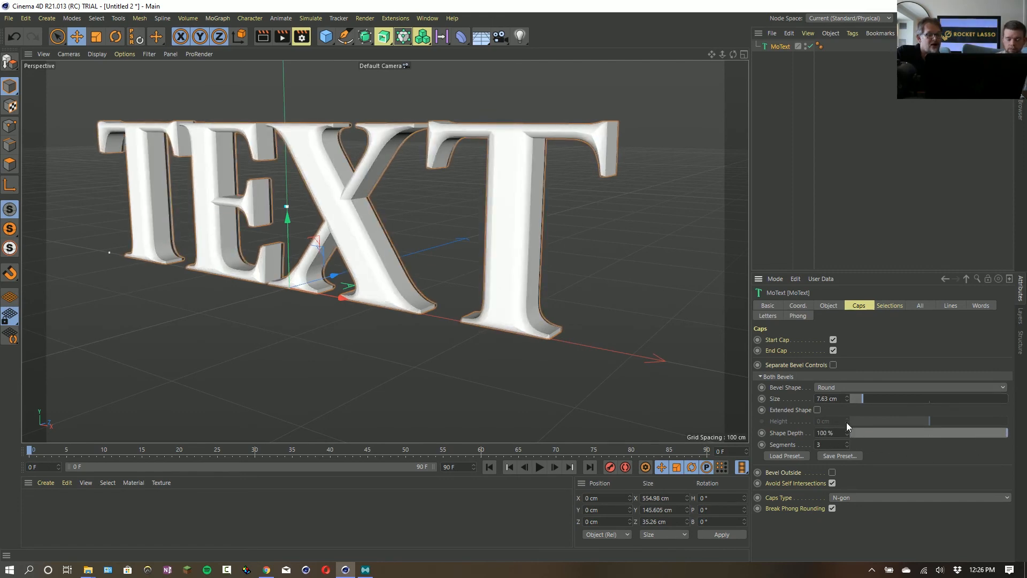
Try Extended Shape on the bevels with a height of 29.15 cm, and turn the option off again.
{"action": "left_click", "coordinate": [818, 411]}
{"action": "left_click_drag", "start_coordinate": [930, 422], "coordinate": [951, 427]}
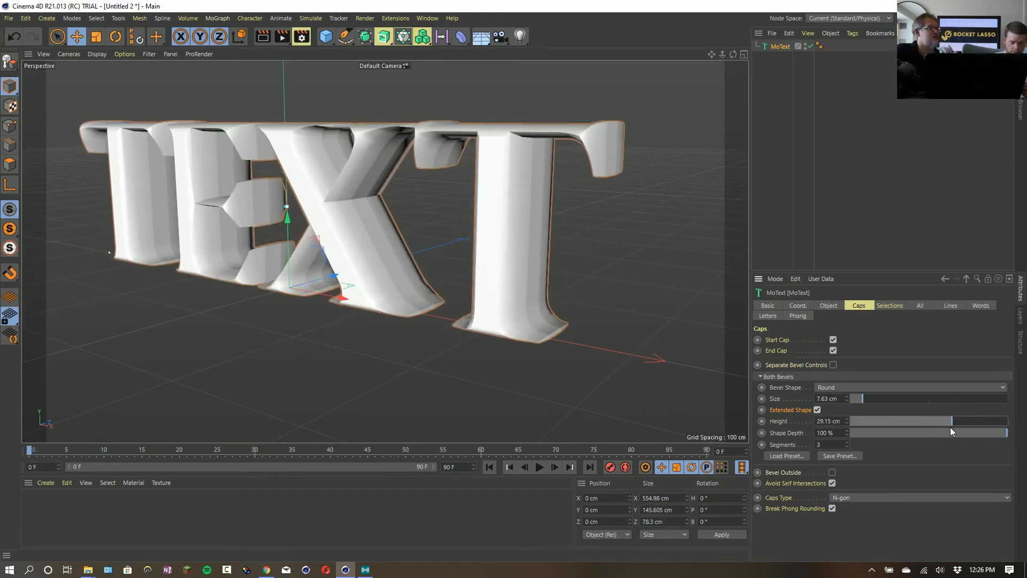
{"action": "left_click", "coordinate": [818, 410]}
Try the Curve bevel shape and add points to its graph to form a wavy bevel profile.
{"action": "left_click", "coordinate": [877, 387]}
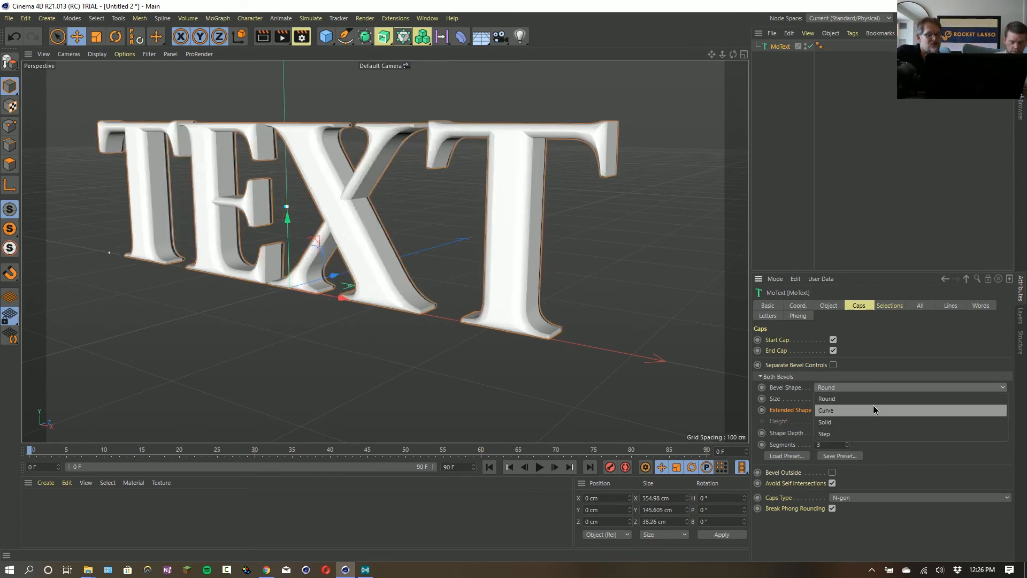
{"action": "left_click", "coordinate": [873, 410]}
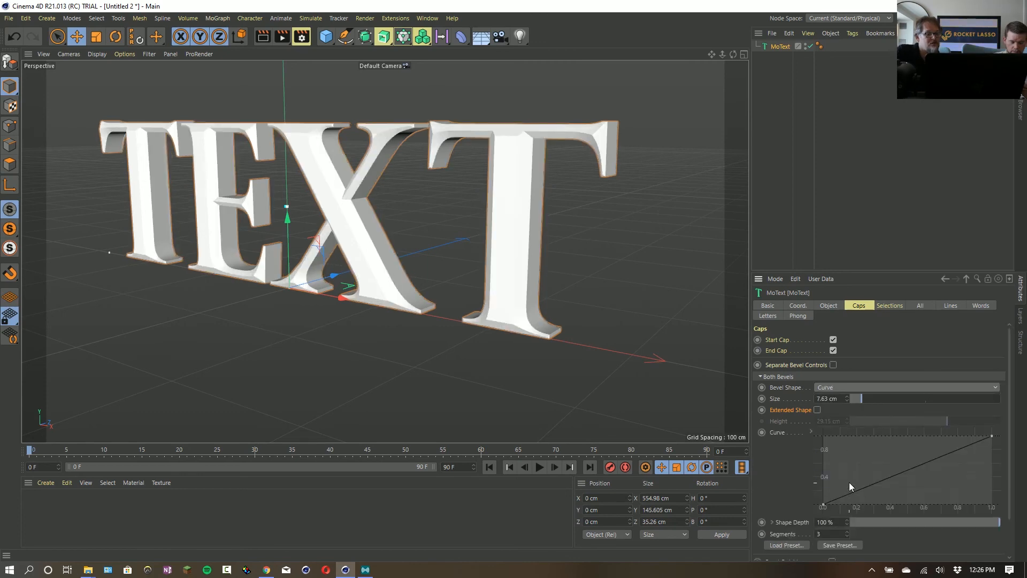
{"action": "left_click_drag", "start_coordinate": [851, 489], "coordinate": [913, 452]}
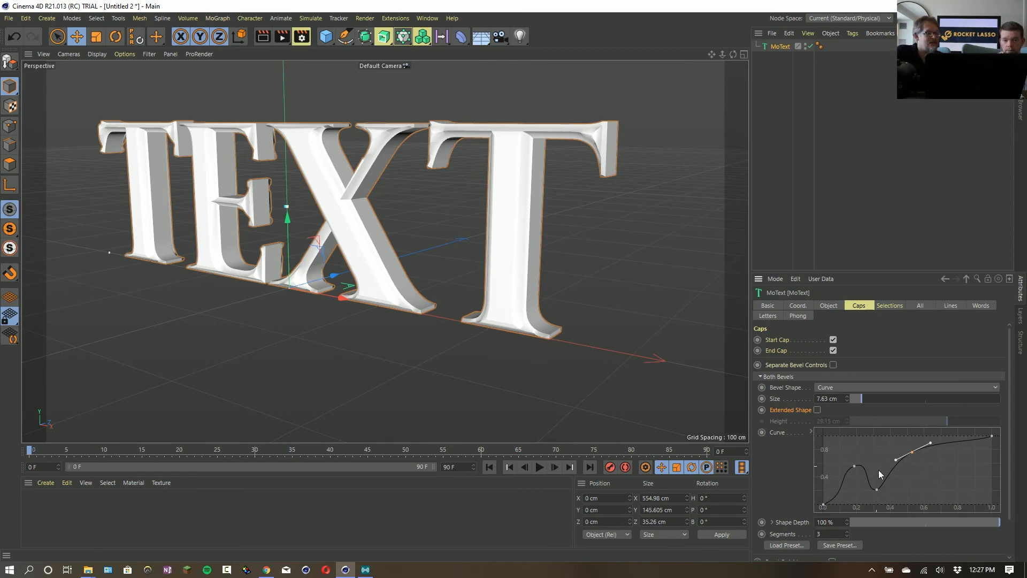
Change the bevel shape to Step and set its segments to 4.
{"action": "left_click", "coordinate": [858, 388]}
{"action": "left_click", "coordinate": [860, 432]}
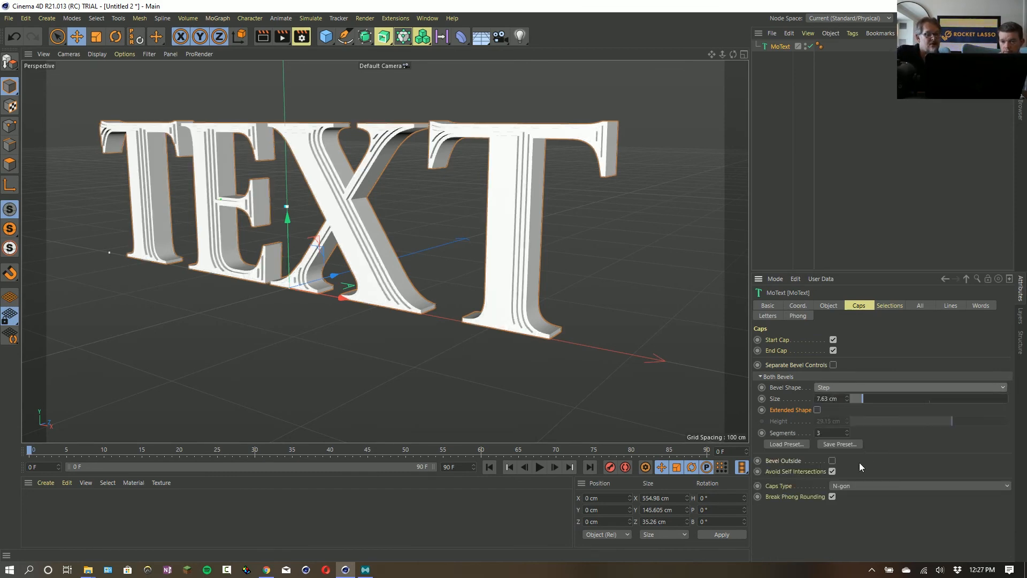
{"action": "left_click", "coordinate": [846, 432]}
{"action": "left_click", "coordinate": [847, 431]}
{"action": "left_click", "coordinate": [847, 432]}
{"action": "left_click", "coordinate": [847, 432]}
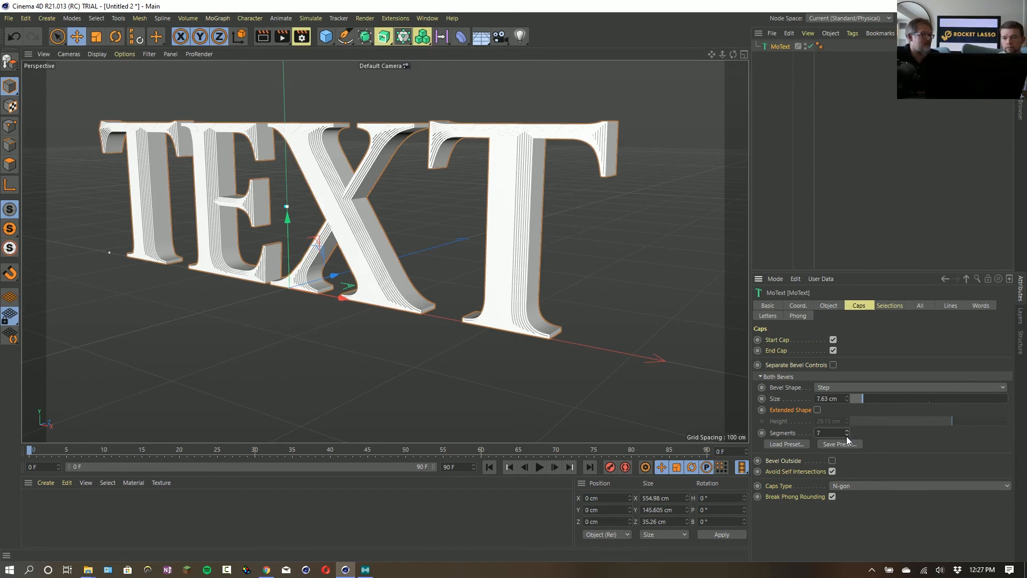
{"action": "left_click", "coordinate": [847, 435]}
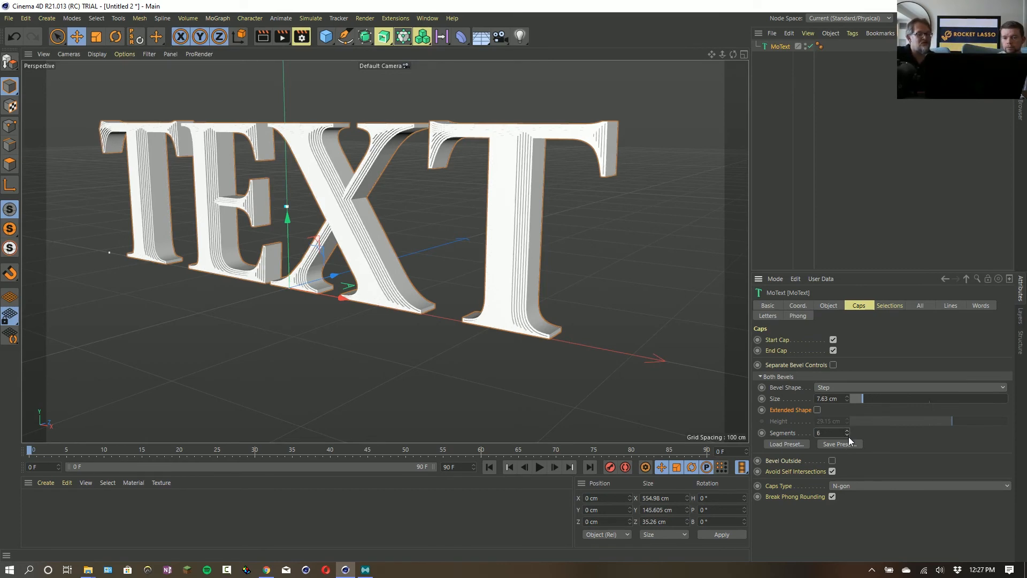
{"action": "left_click", "coordinate": [847, 434]}
{"action": "left_click", "coordinate": [848, 435]}
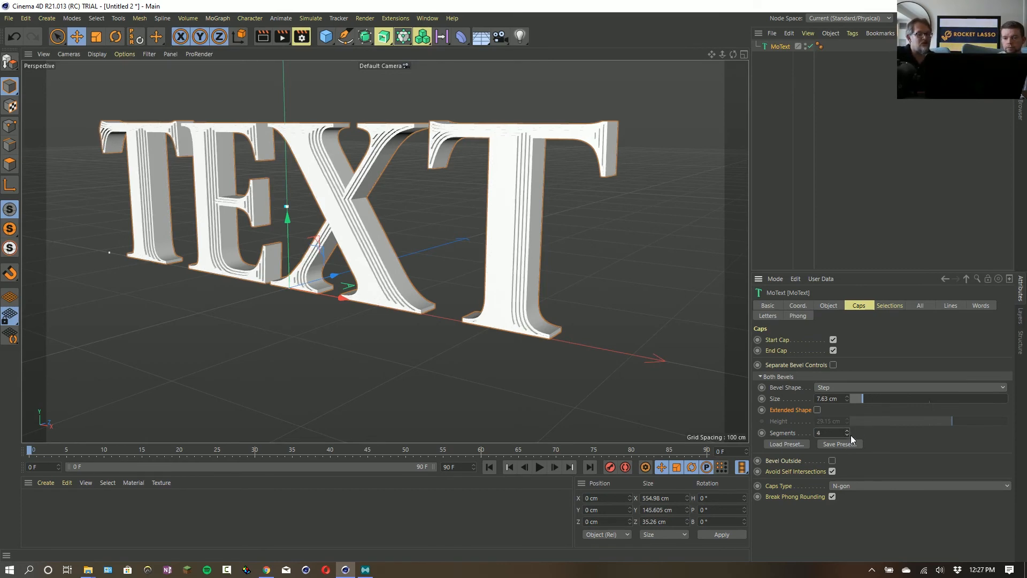
Enable the MoText polygon selections for Shell, Start Cap, End Cap, Start Bevel and End Bevel.
{"action": "left_click", "coordinate": [889, 305]}
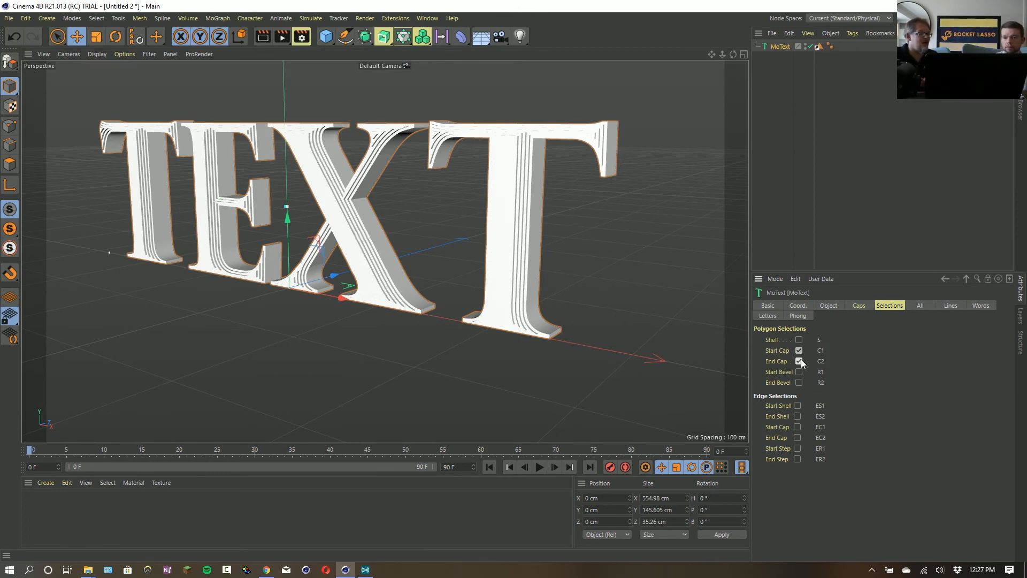
{"action": "left_click", "coordinate": [800, 360]}
{"action": "left_click", "coordinate": [800, 381]}
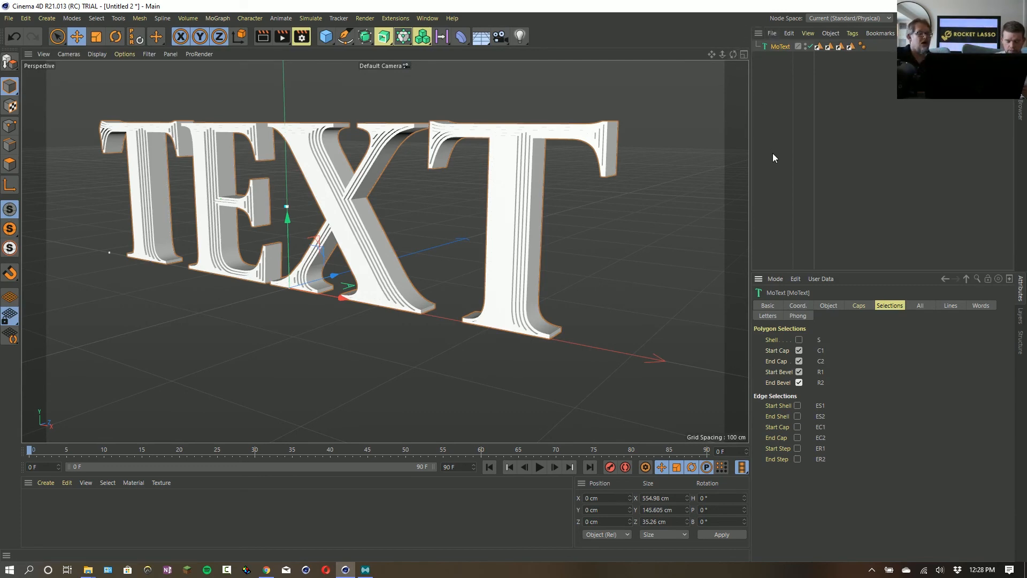
{"action": "left_click", "coordinate": [800, 340]}
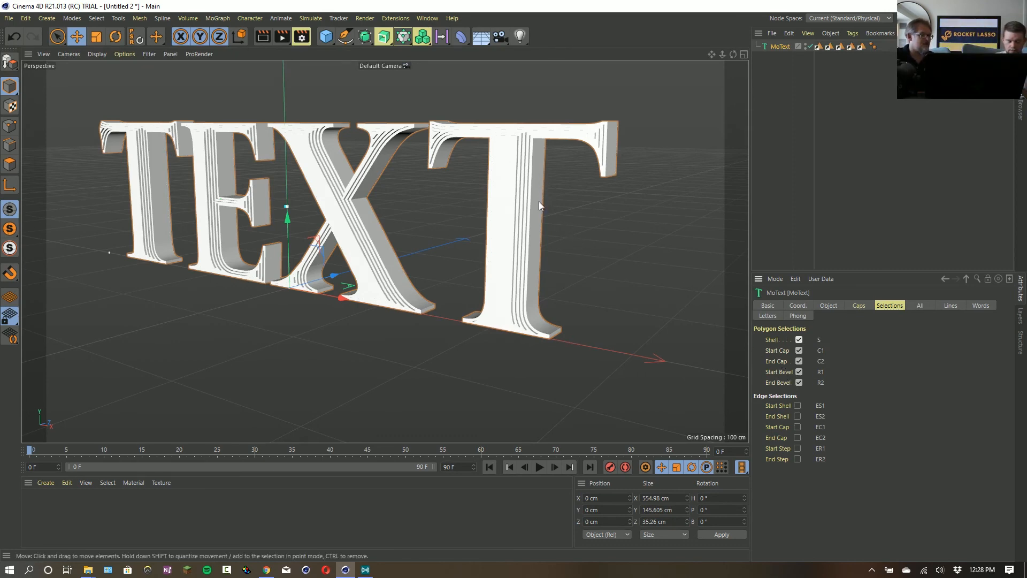
Enable the Start Shell, End Shell and Start Cap edge selections, and return to the cap settings.
{"action": "left_click", "coordinate": [797, 406]}
{"action": "left_click", "coordinate": [798, 427]}
{"action": "left_click", "coordinate": [797, 417]}
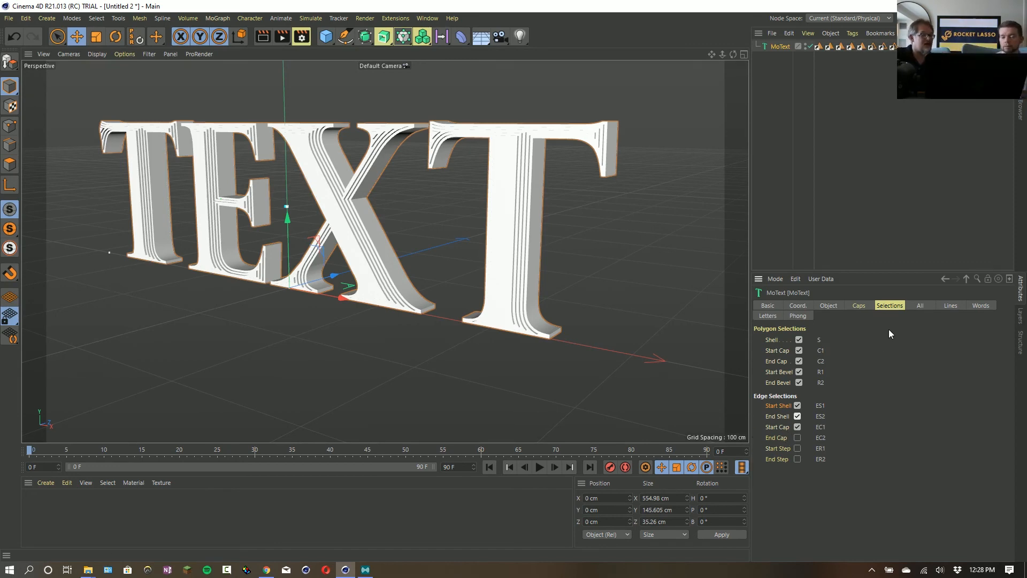
{"action": "left_click", "coordinate": [856, 306]}
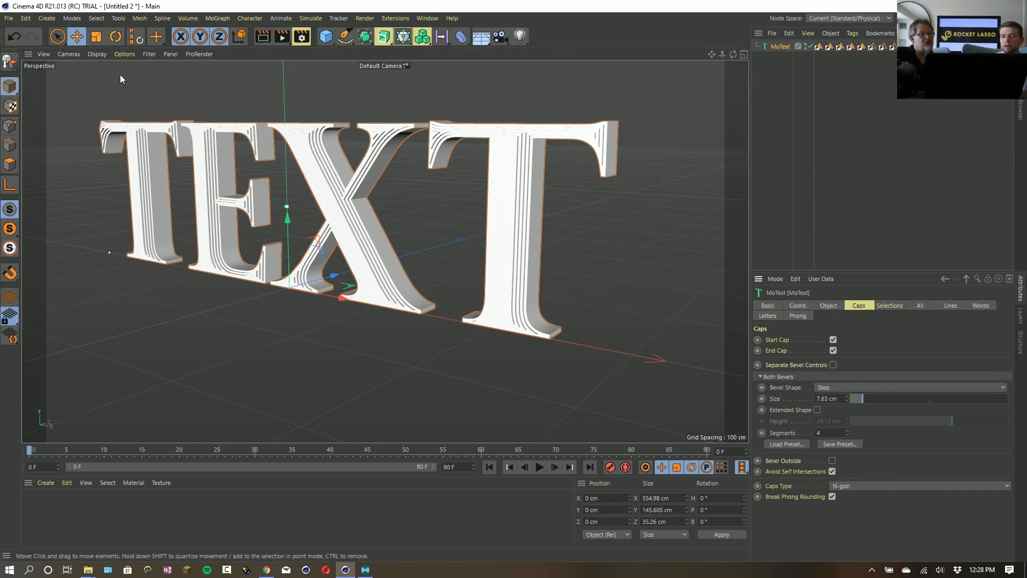
Set the viewport display to Gouraud Shading (Lines) so the wireframe of the text shows.
{"action": "left_click", "coordinate": [79, 56]}
{"action": "mouse_move", "coordinate": [90, 59]}
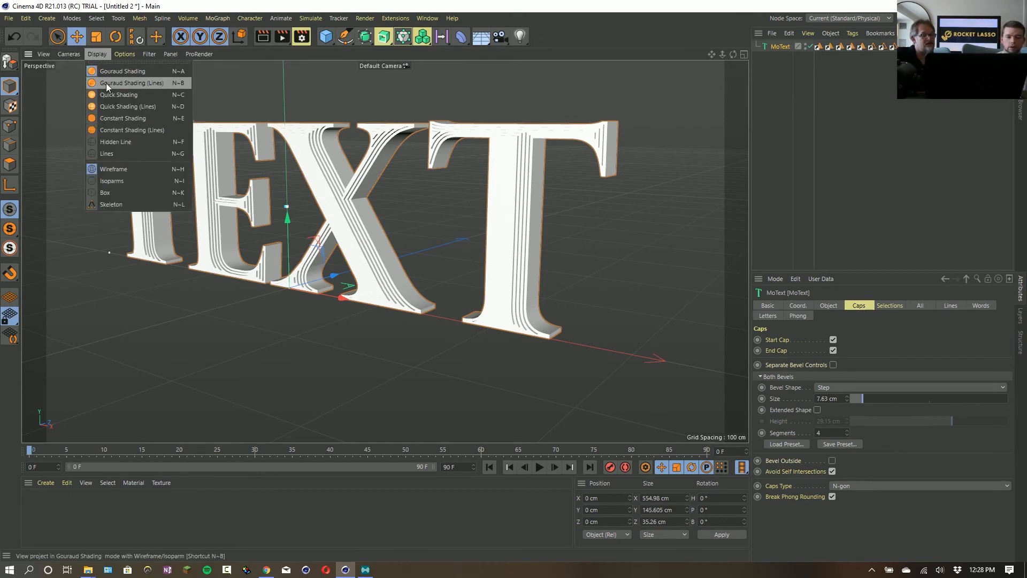
{"action": "left_click", "coordinate": [106, 83]}
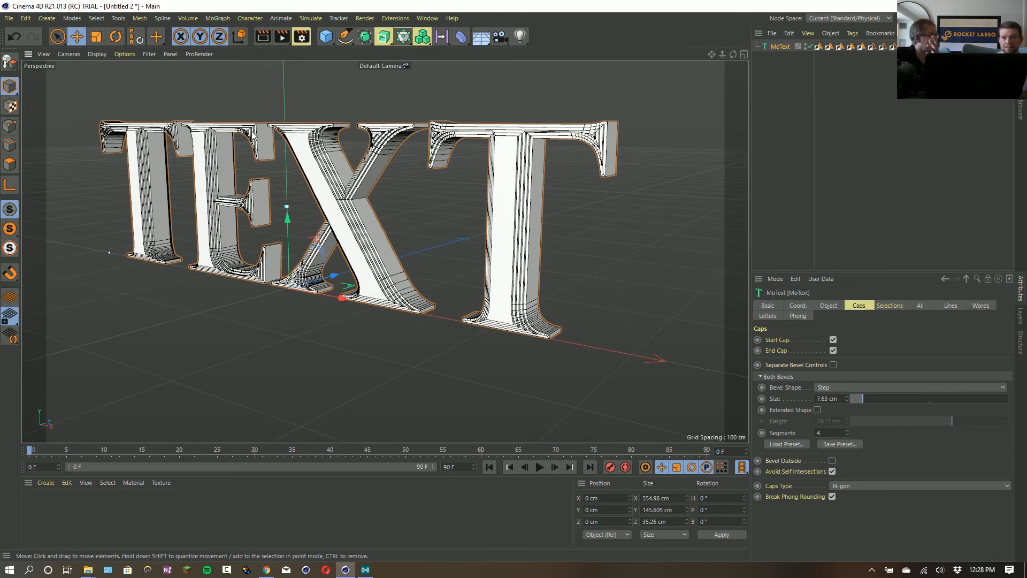
Try the Quadrangles caps type on the MoText and switch it to Delaunay.
{"action": "left_click", "coordinate": [853, 487]}
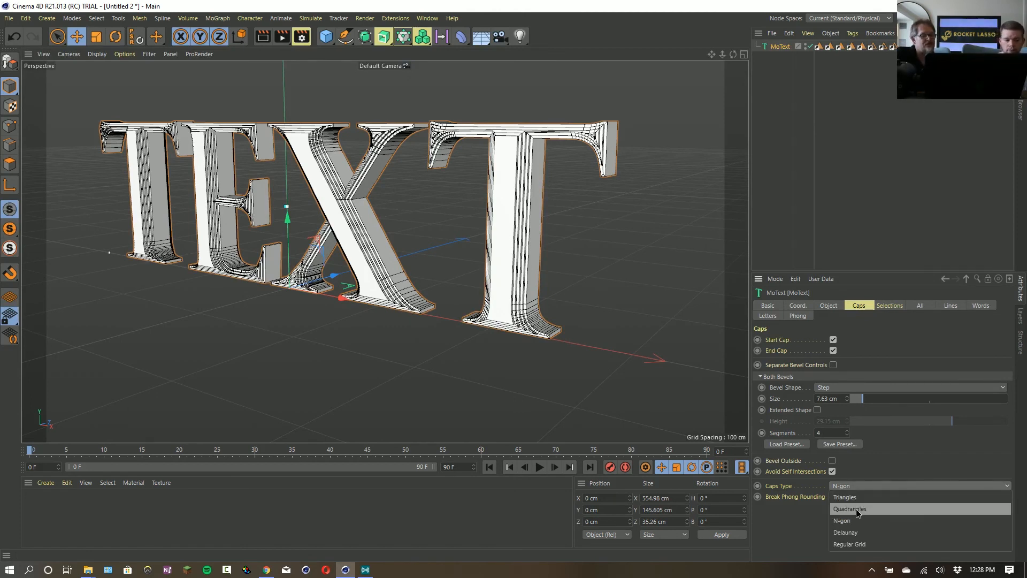
{"action": "left_click", "coordinate": [861, 510]}
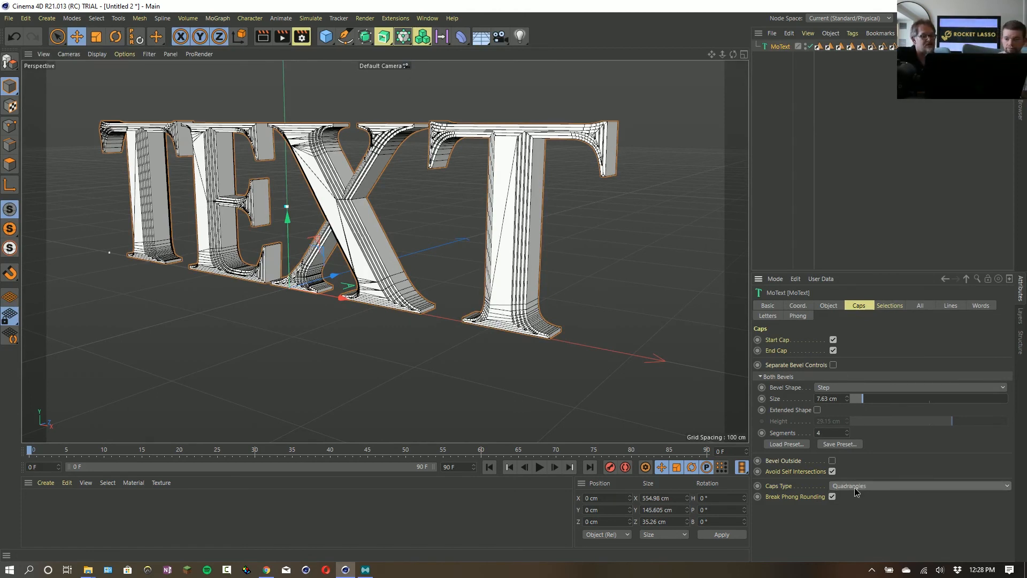
{"action": "left_click", "coordinate": [854, 487]}
{"action": "left_click", "coordinate": [861, 533]}
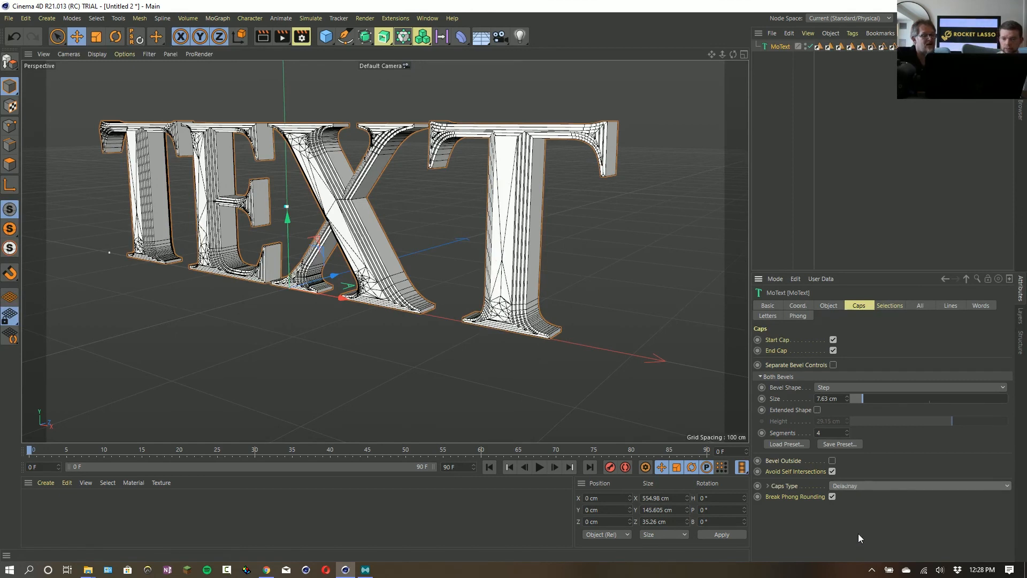
Try Quad Dominant and a density of 47.09 % on the Delaunay caps, and switch the caps type to Triangles.
{"action": "left_click", "coordinate": [770, 486]}
{"action": "left_click_drag", "start_coordinate": [891, 503], "coordinate": [859, 492]}
{"action": "left_click", "coordinate": [832, 509]}
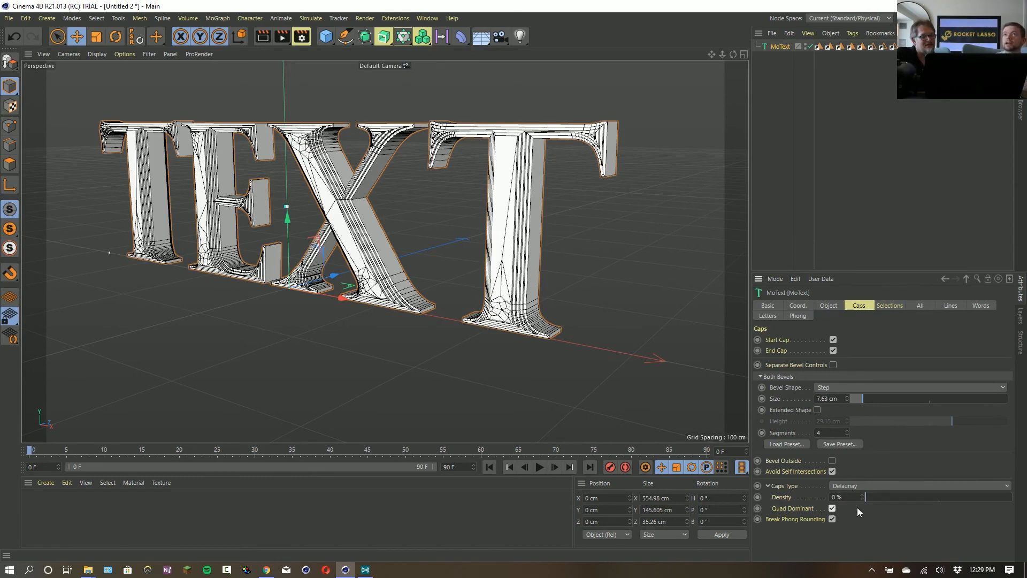
{"action": "left_click", "coordinate": [886, 496]}
{"action": "left_click_drag", "start_coordinate": [913, 504], "coordinate": [915, 507]}
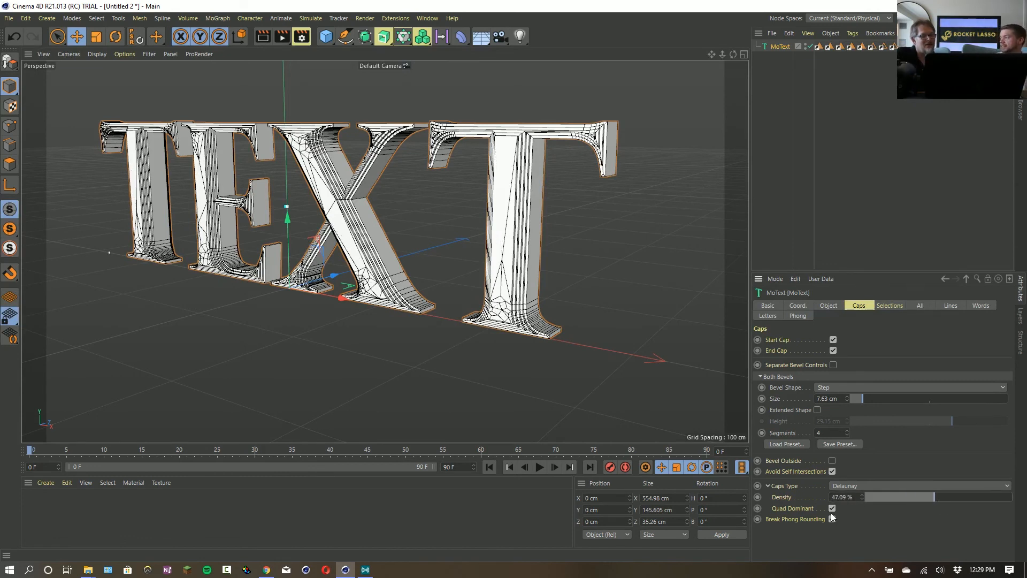
{"action": "left_click", "coordinate": [958, 486]}
{"action": "left_click", "coordinate": [962, 496]}
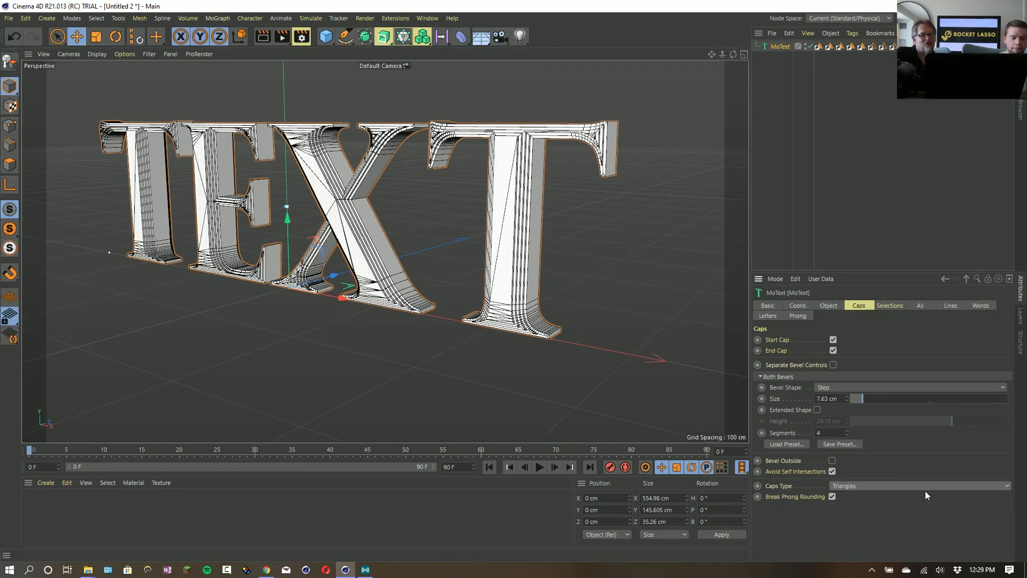
Try Delaunay caps again with a density of 85.64 %, and set the caps type to Quadrangles.
{"action": "left_click", "coordinate": [831, 486]}
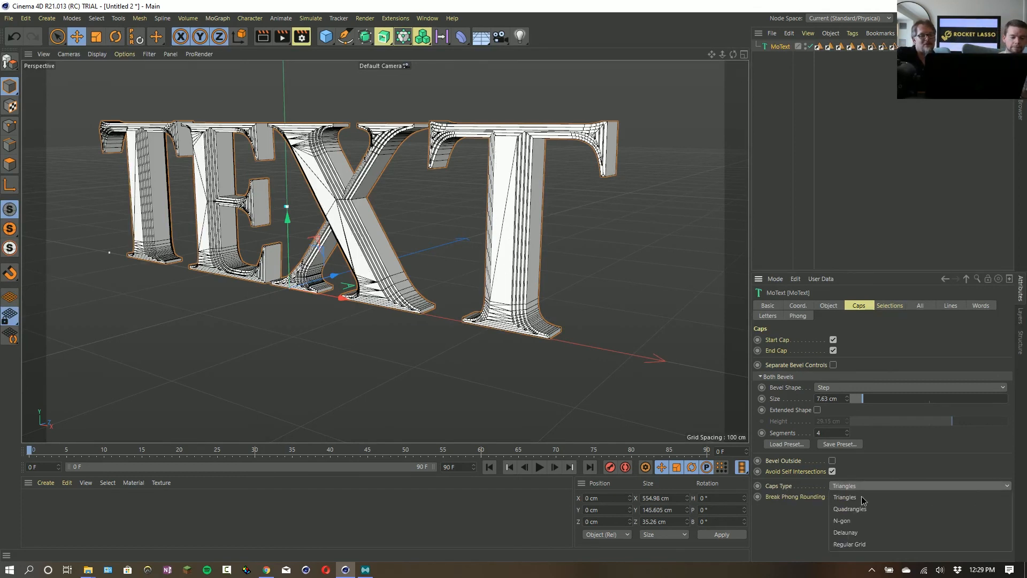
{"action": "left_click", "coordinate": [868, 532]}
{"action": "left_click", "coordinate": [923, 503]}
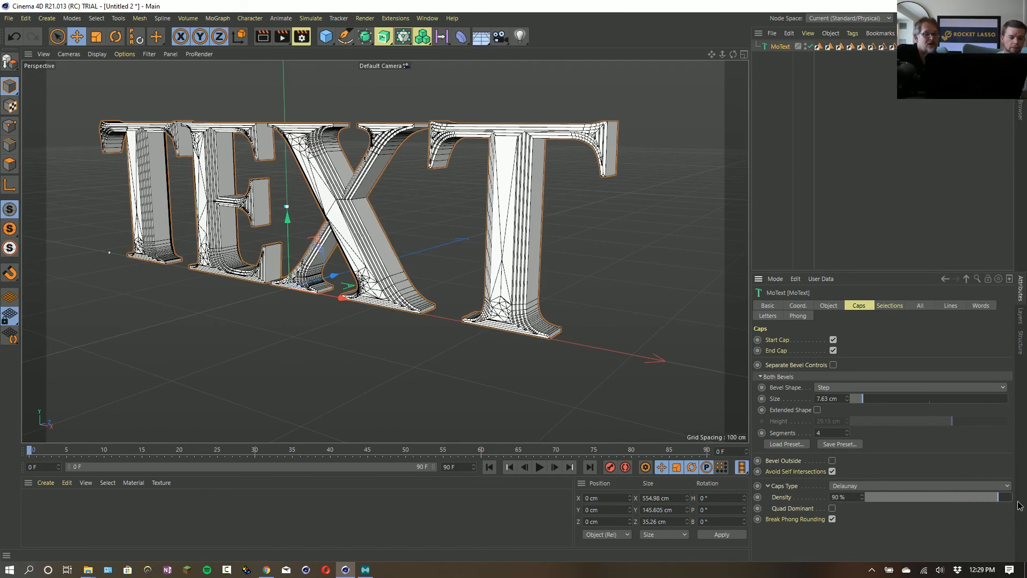
{"action": "left_click", "coordinate": [991, 502]}
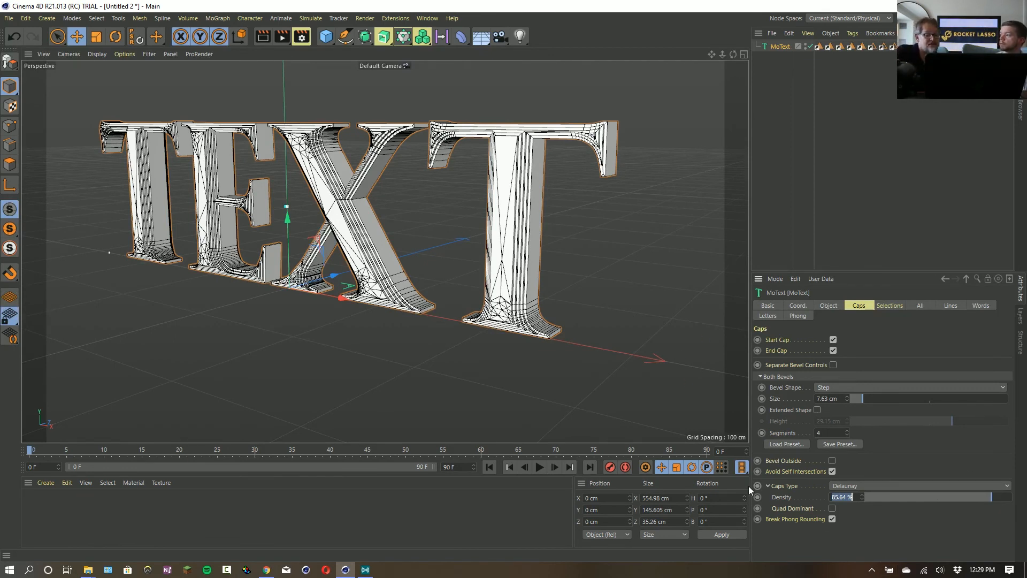
{"action": "left_click", "coordinate": [856, 486]}
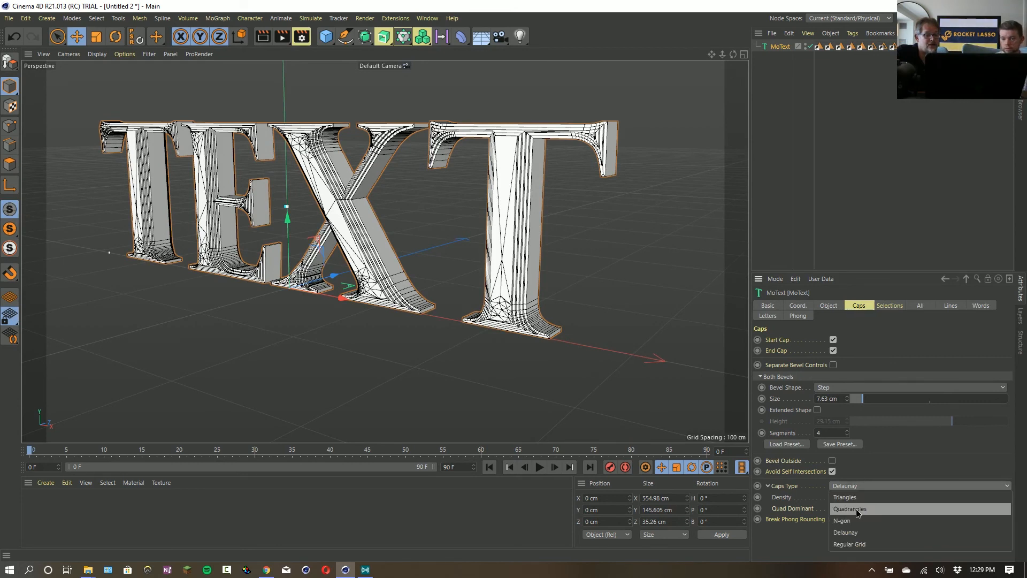
{"action": "left_click", "coordinate": [859, 508]}
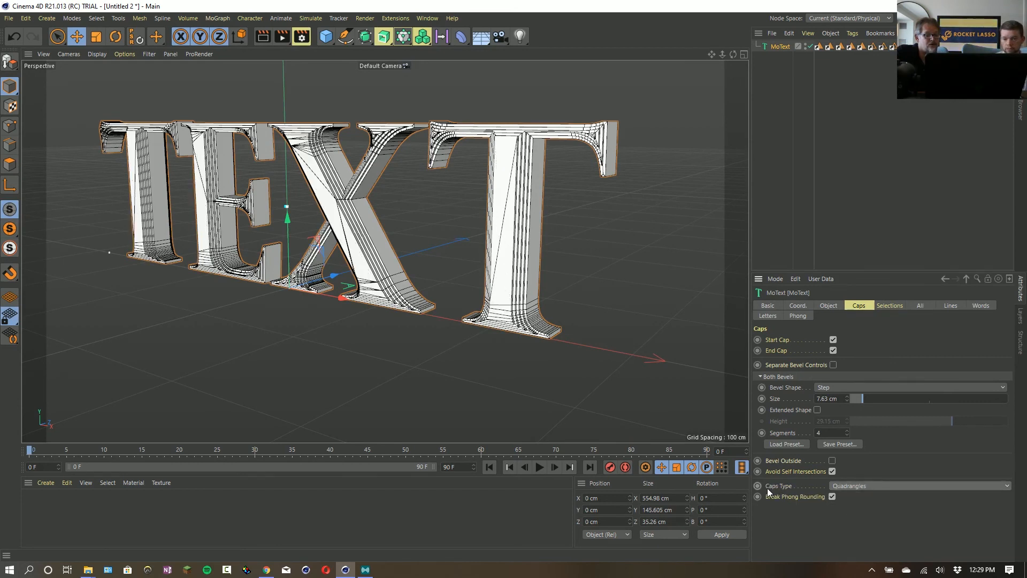
Load a rounded step preset from the bevel preset library for both bevels.
{"action": "left_click", "coordinate": [803, 445]}
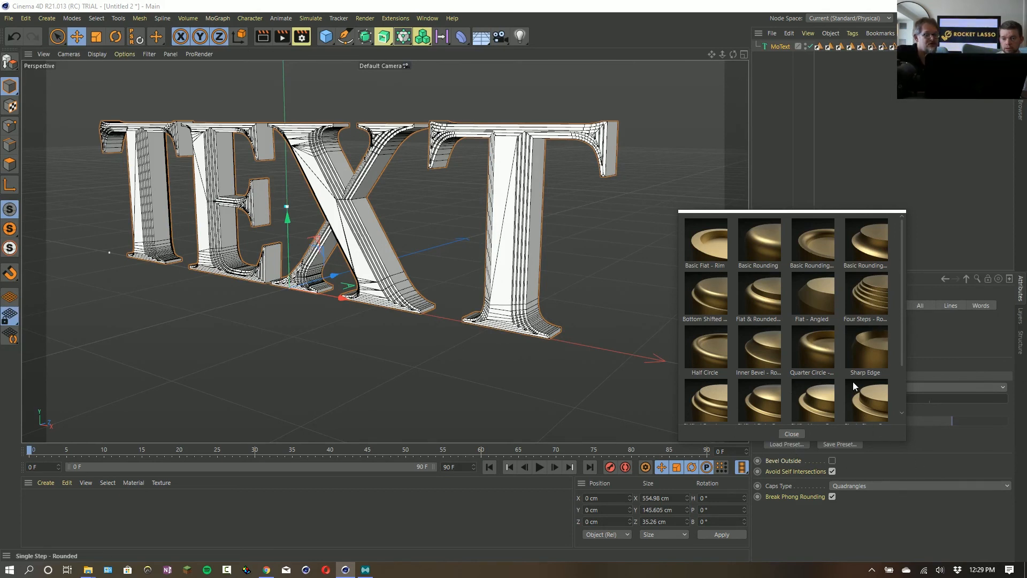
{"action": "scroll", "coordinate": [853, 381], "scroll_direction": "down", "scroll_amount": 2}
{"action": "left_click", "coordinate": [875, 345]}
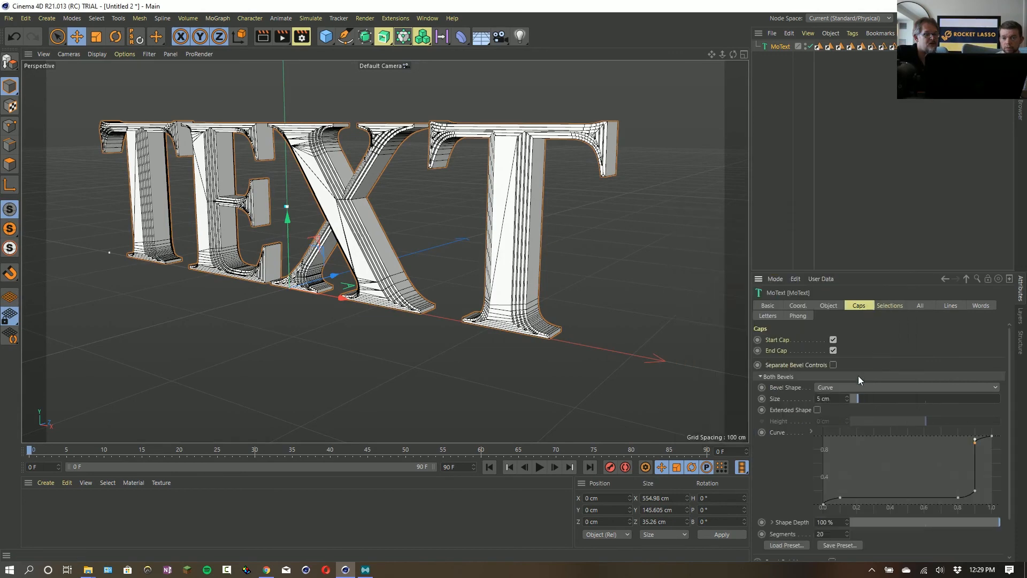
Set the viewport display to Gouraud Shading without lines and load a different rounded bevel preset for both bevels.
{"action": "left_click", "coordinate": [68, 54]}
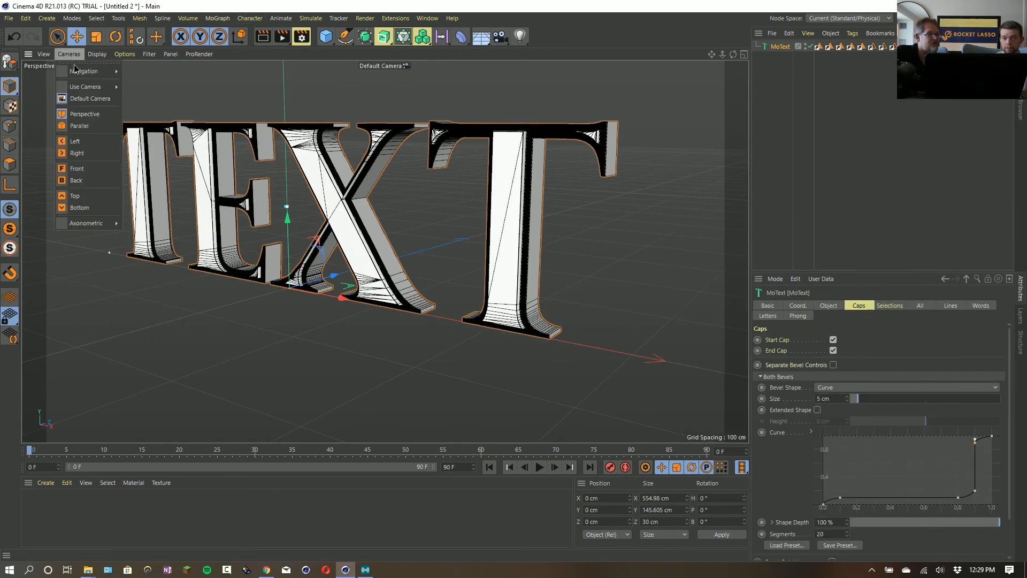
{"action": "mouse_move", "coordinate": [97, 54]}
{"action": "left_click", "coordinate": [107, 74]}
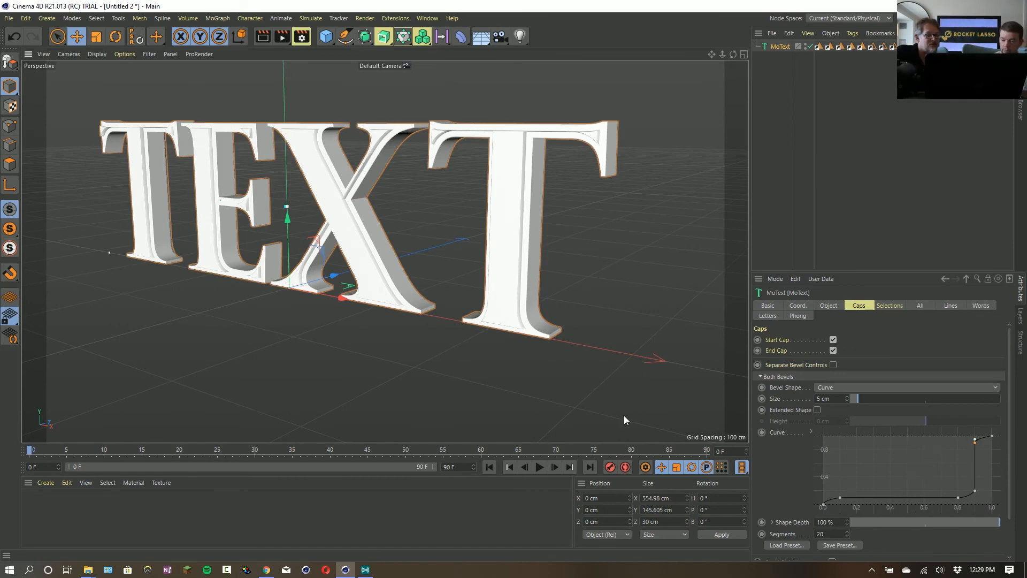
{"action": "left_click", "coordinate": [794, 546]}
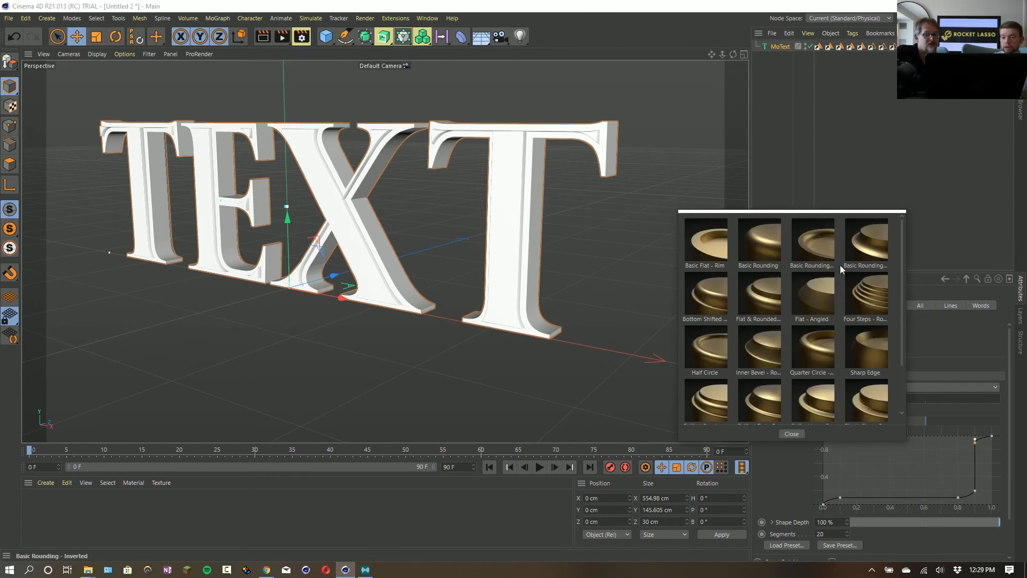
{"action": "left_click", "coordinate": [732, 312]}
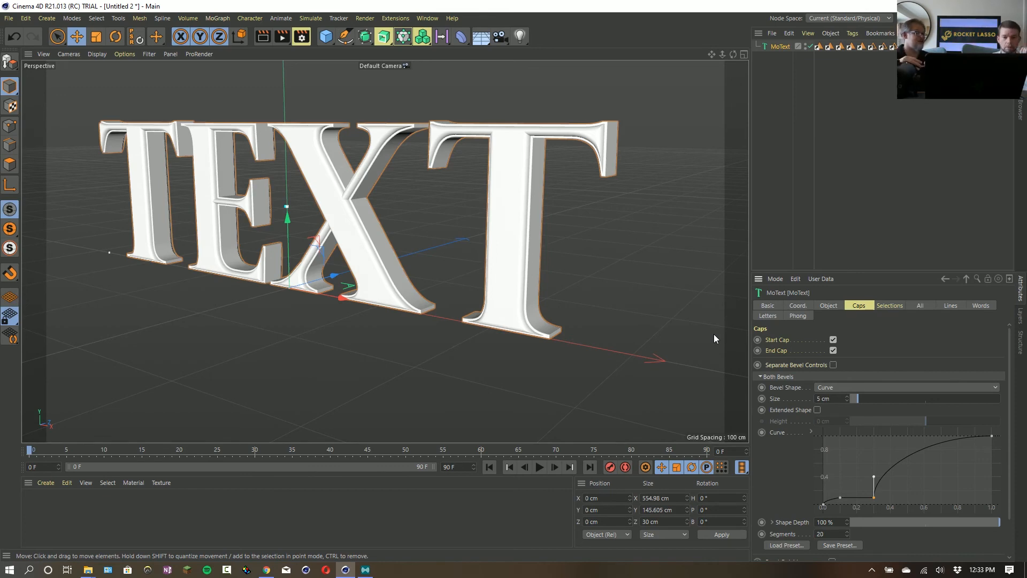
Create a new node material and open it in the Node Editor.
{"action": "left_click", "coordinate": [51, 481]}
{"action": "mouse_move", "coordinate": [87, 376]}
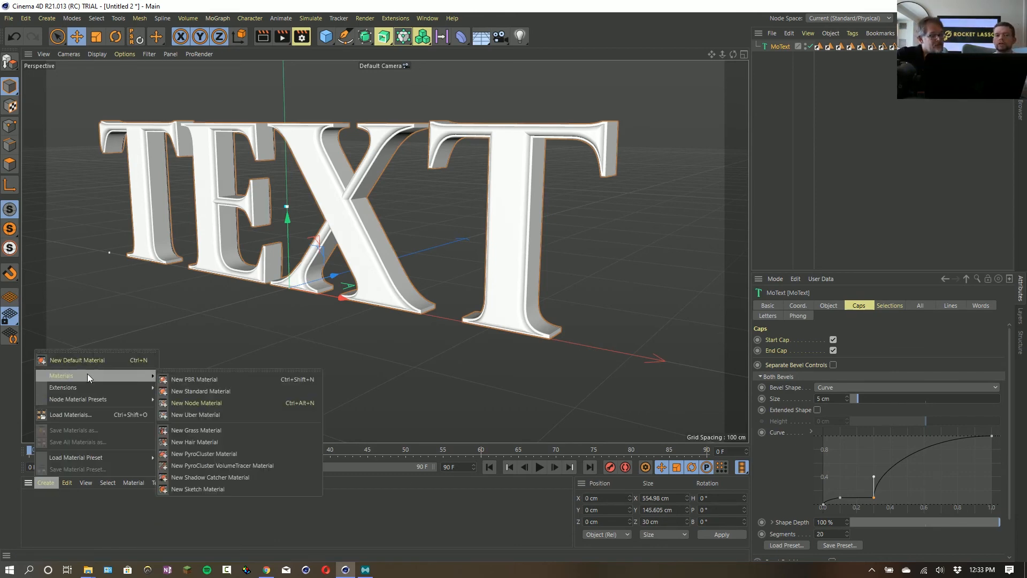
{"action": "left_click", "coordinate": [230, 404]}
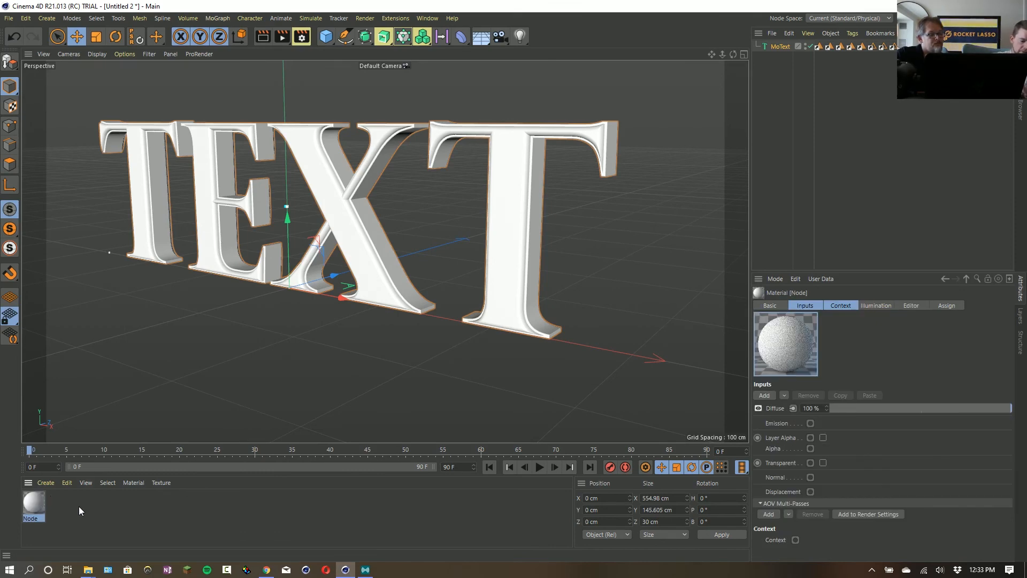
{"action": "double_click", "coordinate": [32, 505]}
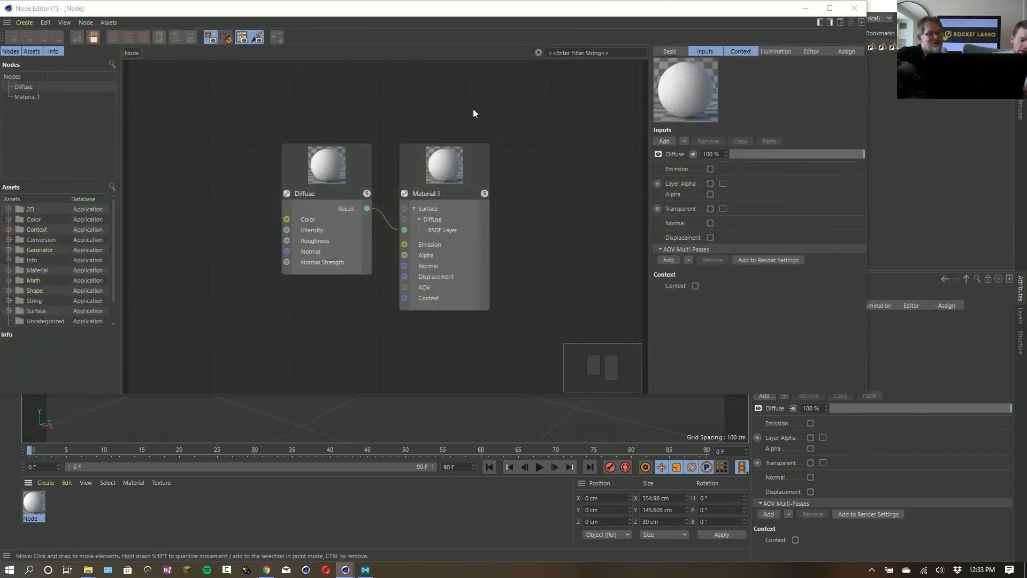
Move the Node Editor window lower and reposition the Diffuse and Material.1 nodes together in the graph.
{"action": "left_click_drag", "start_coordinate": [488, 14], "coordinate": [544, 144]}
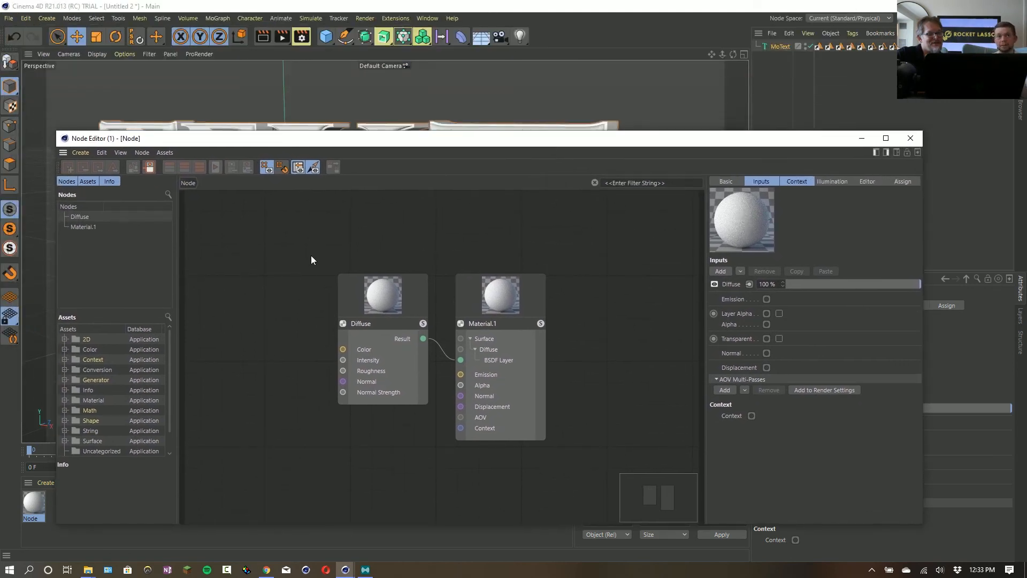
{"action": "left_click_drag", "start_coordinate": [310, 256], "coordinate": [631, 452]}
{"action": "left_click_drag", "start_coordinate": [522, 318], "coordinate": [634, 318]}
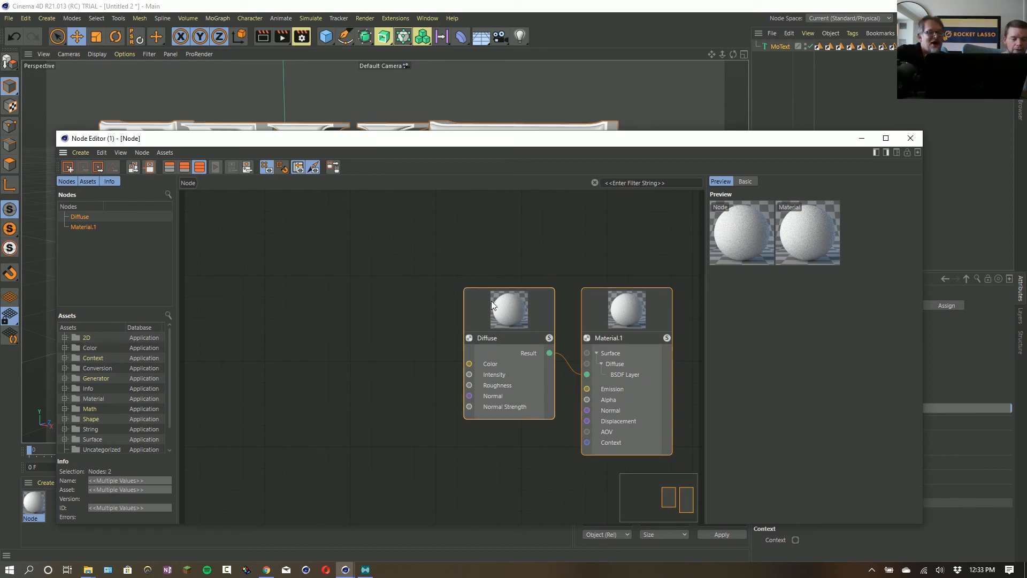
{"action": "left_click_drag", "start_coordinate": [492, 301], "coordinate": [452, 290]}
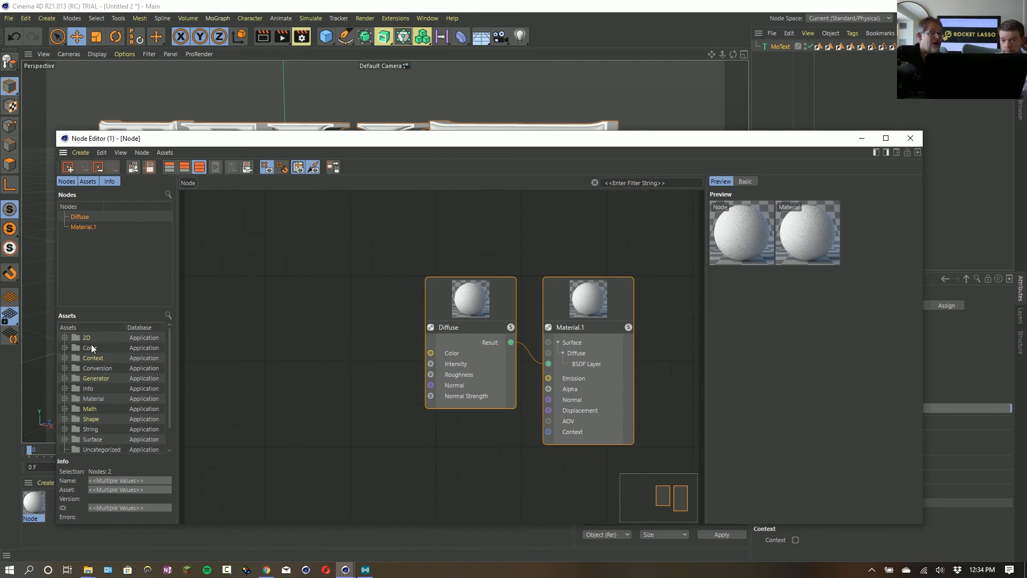
Look through the node asset categories and the available Node Space options.
{"action": "scroll", "coordinate": [99, 369], "scroll_direction": "down", "scroll_amount": 2}
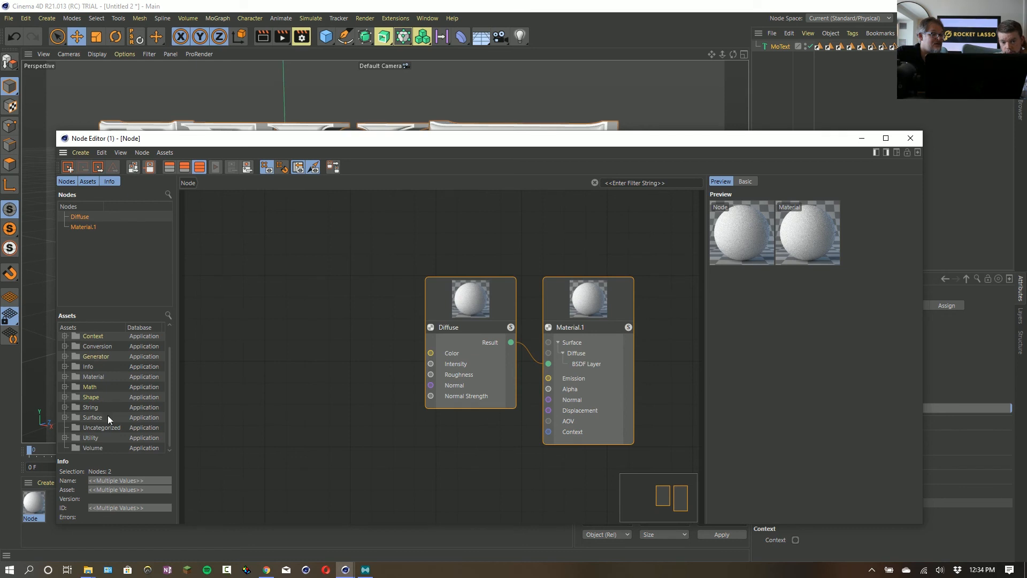
{"action": "scroll", "coordinate": [92, 437], "scroll_direction": "up", "scroll_amount": 2}
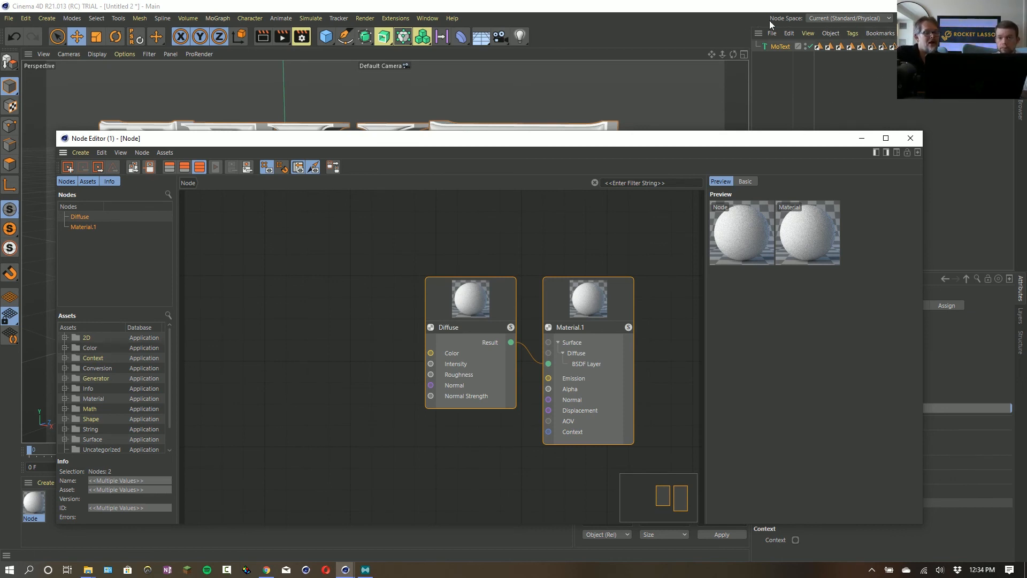
{"action": "left_click", "coordinate": [851, 20]}
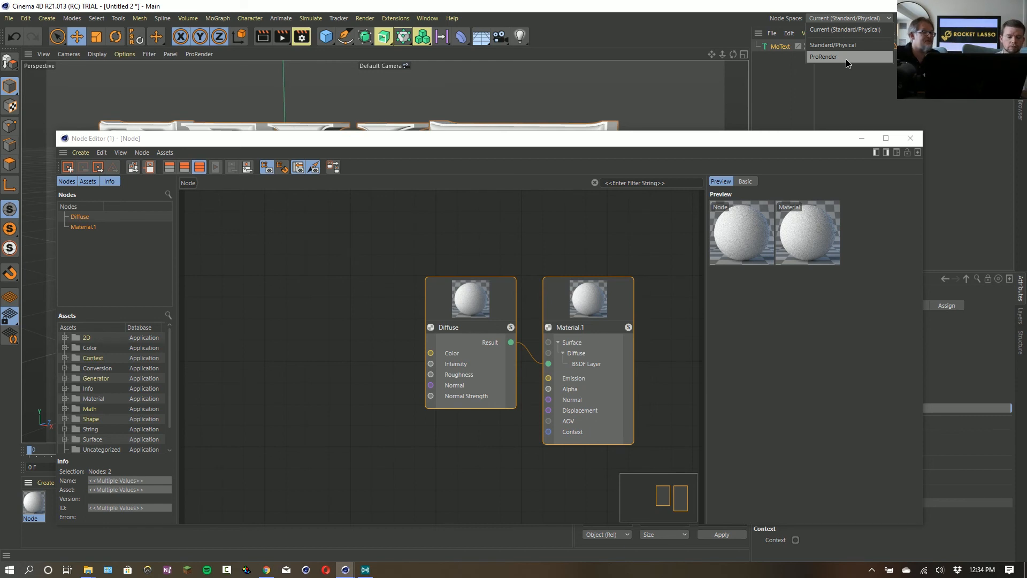
{"action": "key", "text": "Escape"}
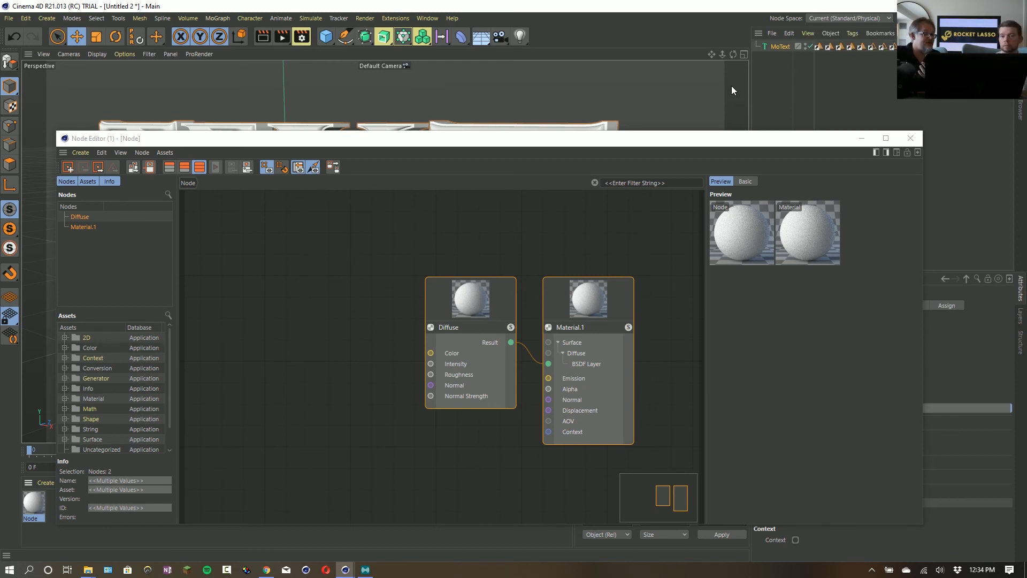
Switch the node space to ProRender and check the node material in the Material Editor, closing it again.
{"action": "left_click", "coordinate": [846, 18]}
{"action": "left_click", "coordinate": [843, 26]}
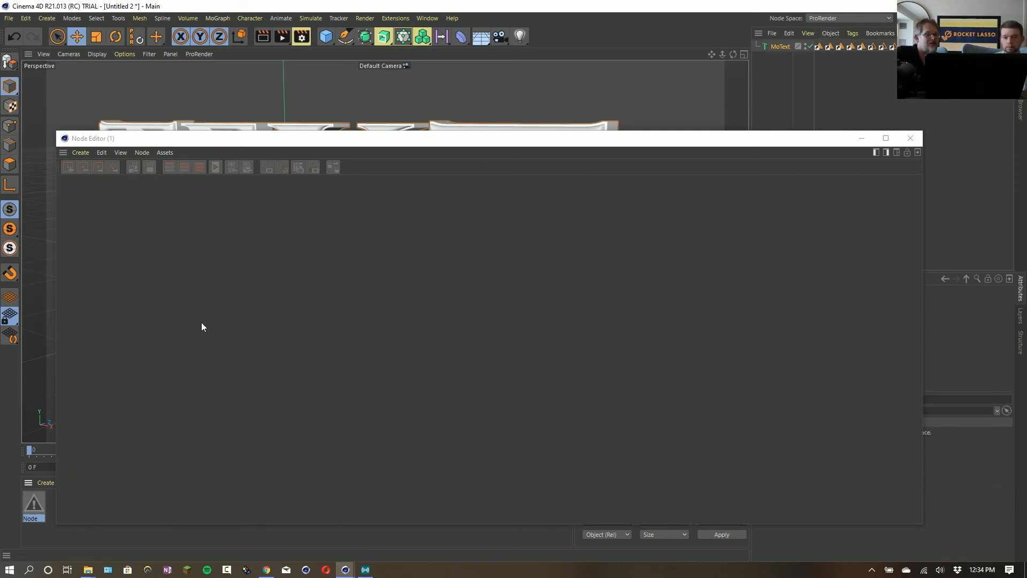
{"action": "right_click", "coordinate": [27, 501]}
{"action": "left_click", "coordinate": [27, 500]}
{"action": "double_click", "coordinate": [31, 502]}
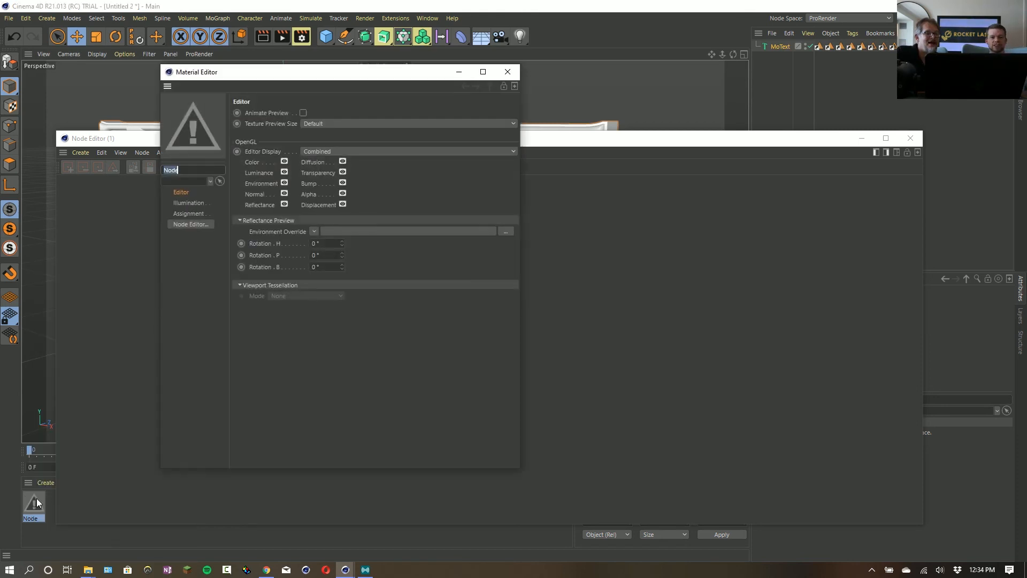
{"action": "left_click", "coordinate": [503, 79]}
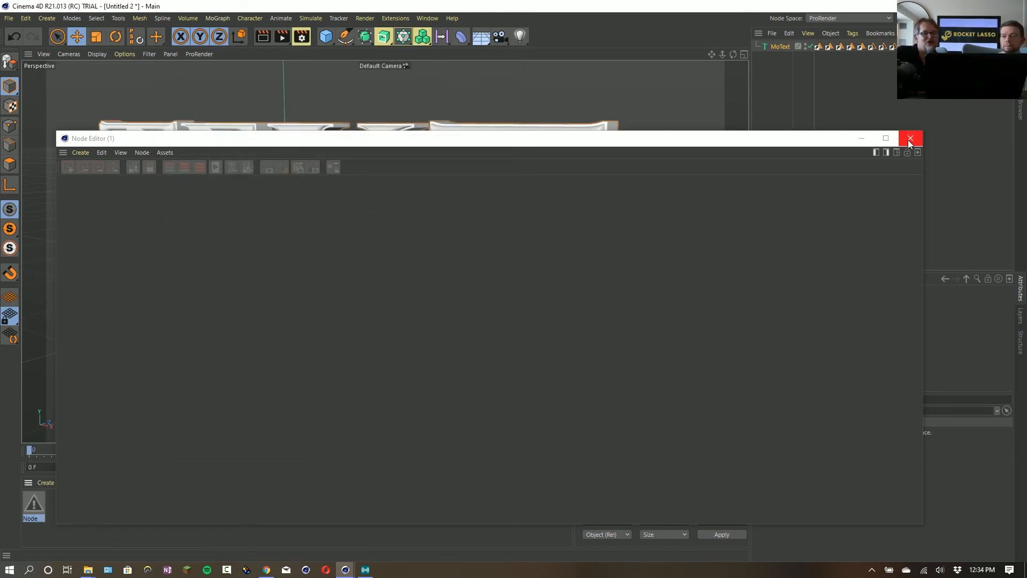
Close the Node Editor and set the node space to Current (Standard/Physical).
{"action": "left_click", "coordinate": [911, 138]}
{"action": "left_click", "coordinate": [869, 18]}
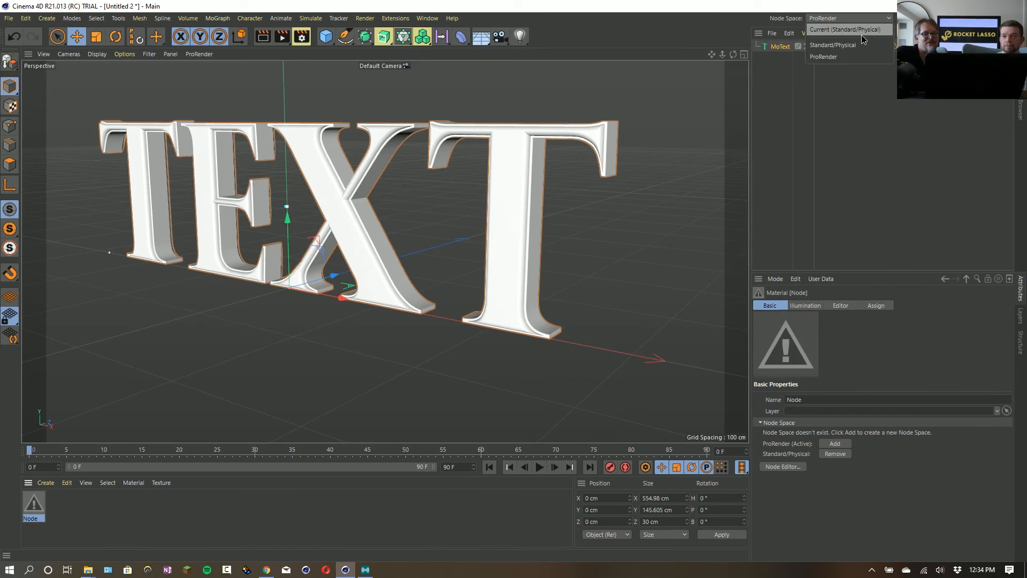
{"action": "left_click", "coordinate": [862, 31]}
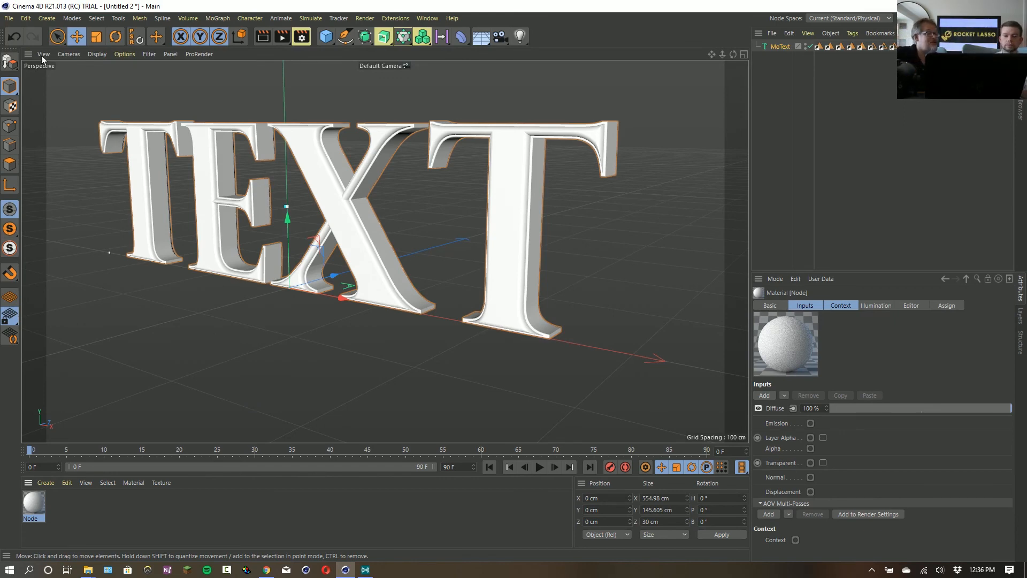
Review the Default Material choices in the Material preferences without changing the setting, and close the preferences.
{"action": "left_click", "coordinate": [25, 19]}
{"action": "left_click", "coordinate": [65, 164]}
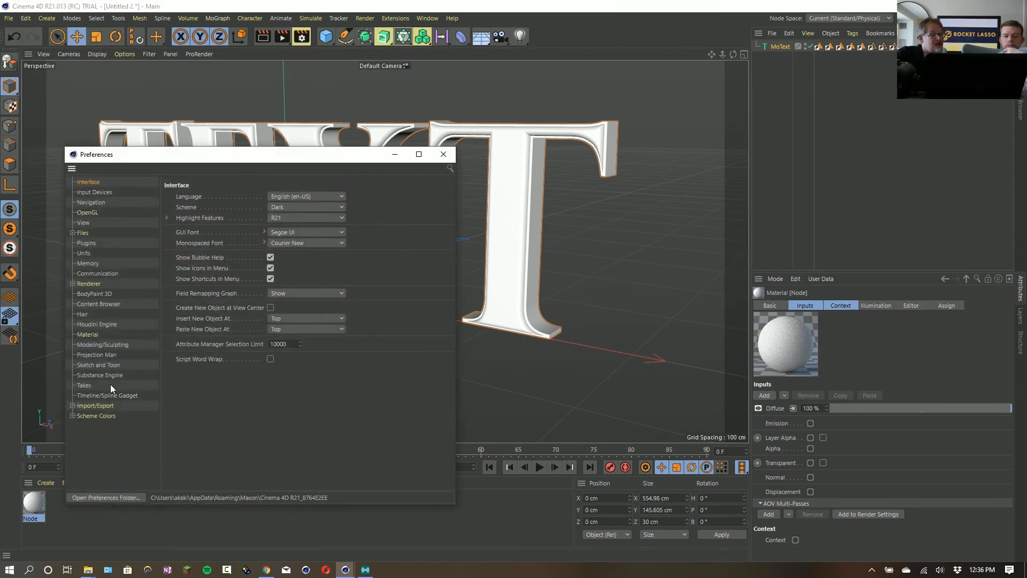
{"action": "left_click", "coordinate": [88, 335]}
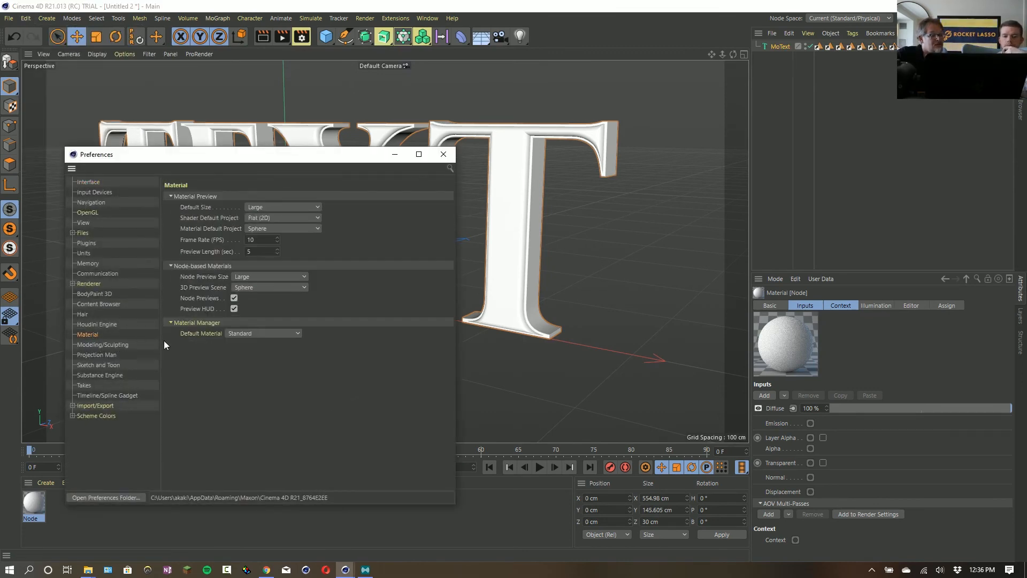
{"action": "left_click", "coordinate": [254, 334]}
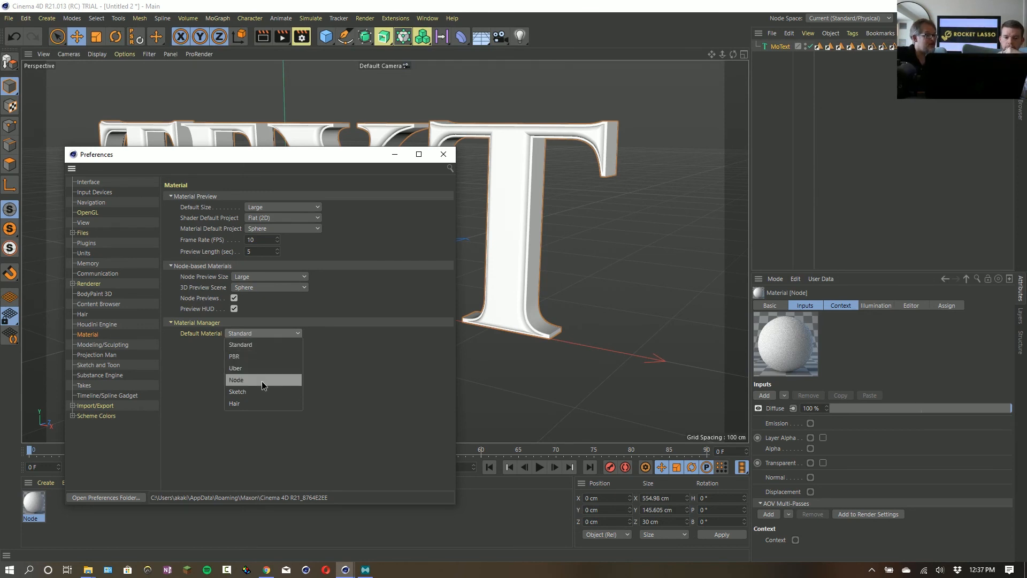
{"action": "left_click", "coordinate": [324, 377]}
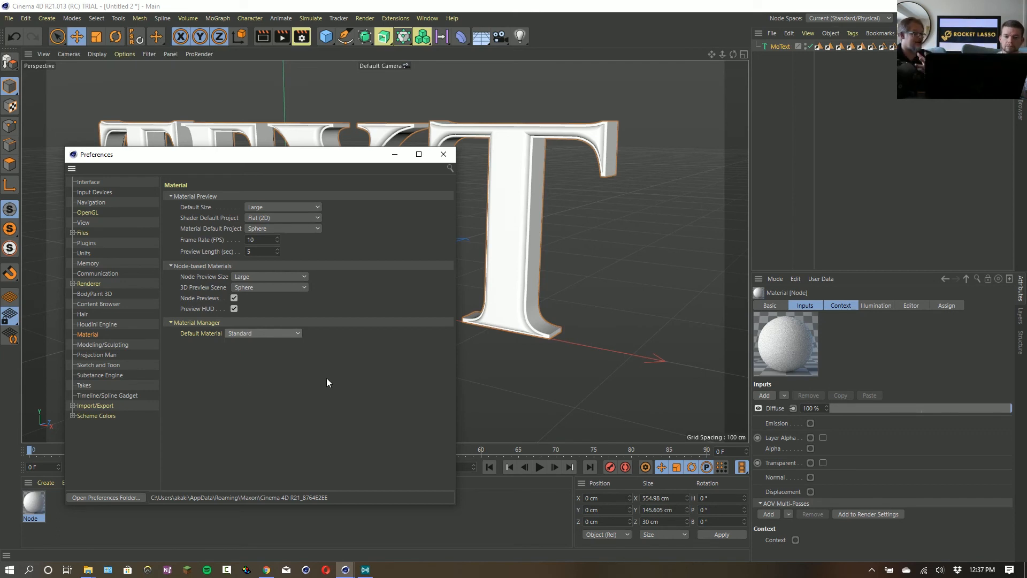
{"action": "left_click", "coordinate": [255, 333]}
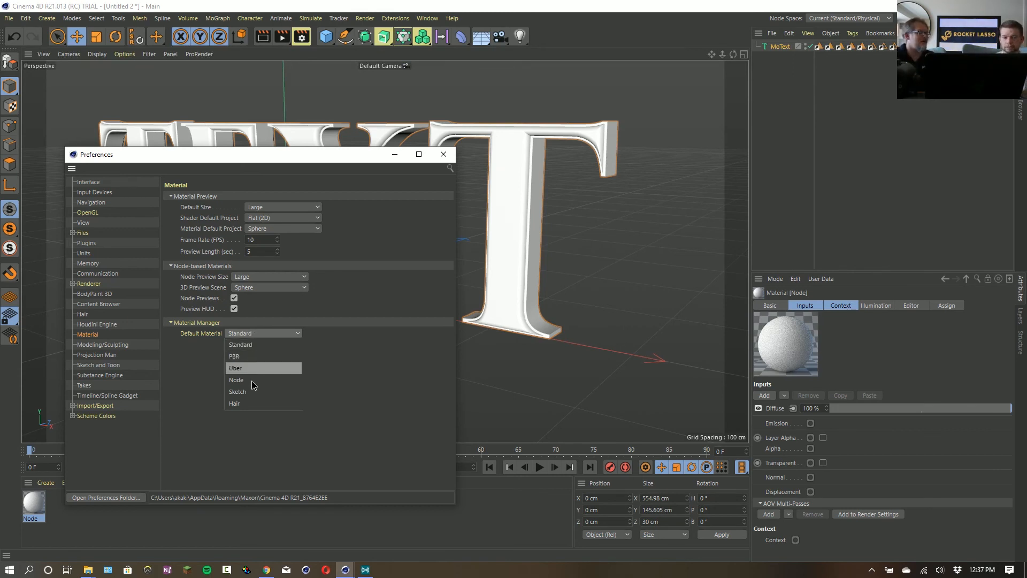
{"action": "left_click", "coordinate": [256, 415]}
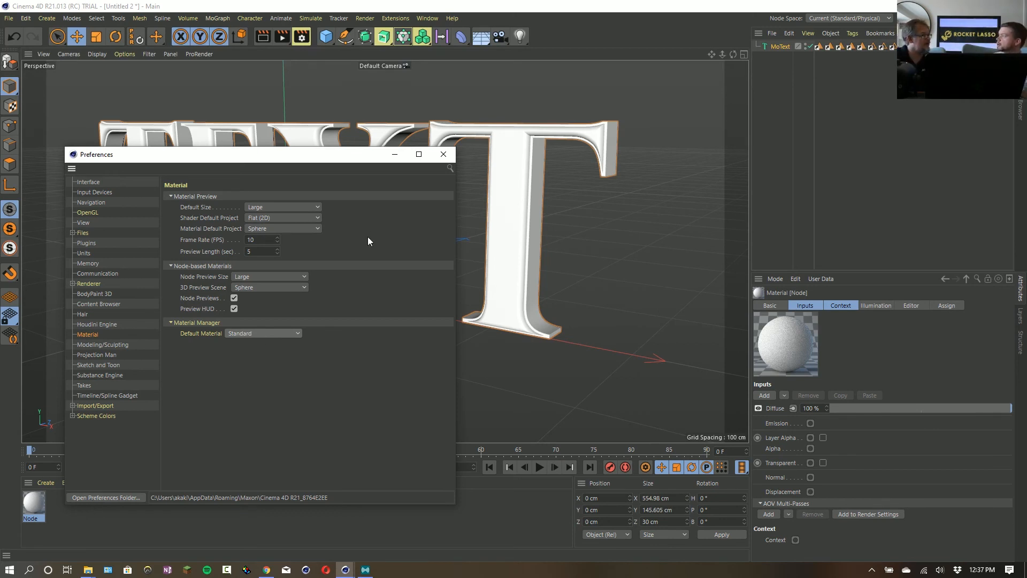
{"action": "left_click", "coordinate": [280, 333]}
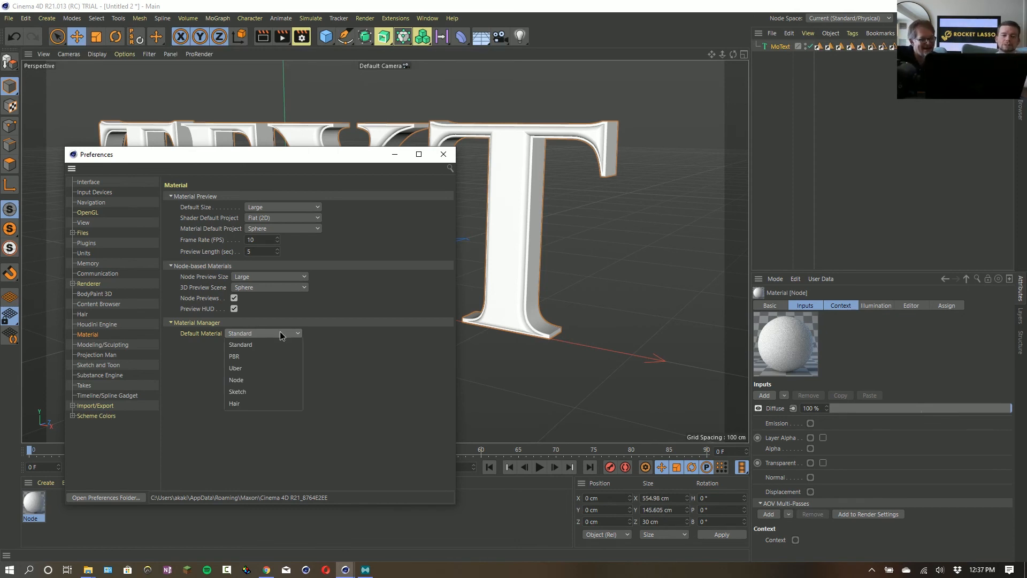
{"action": "left_click", "coordinate": [440, 386]}
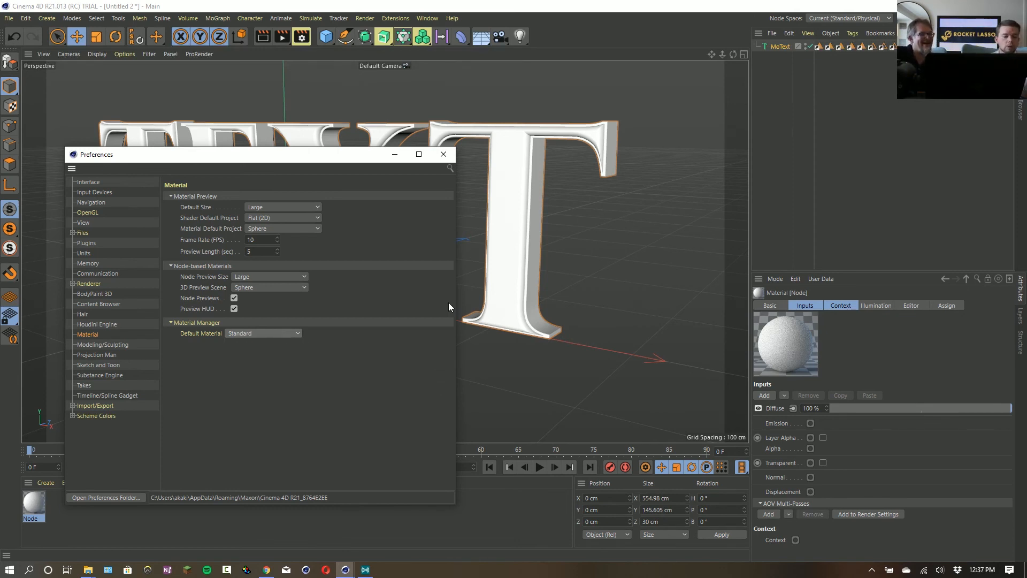
{"action": "left_click", "coordinate": [452, 155]}
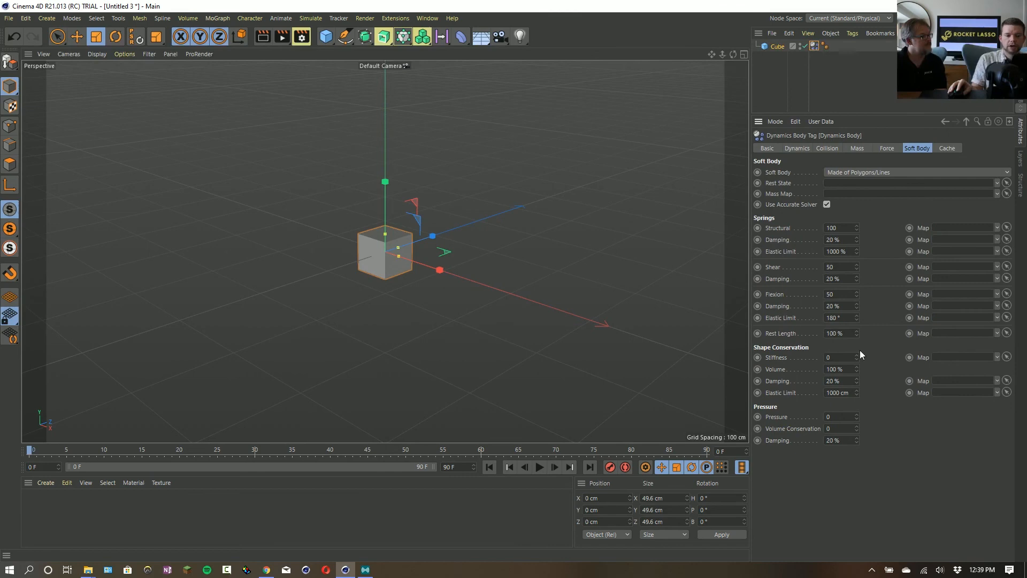
Set the cube's soft body Shape Conservation stiffness to 55, play the simulation twice and rewind to the start.
{"action": "left_click", "coordinate": [841, 357]}
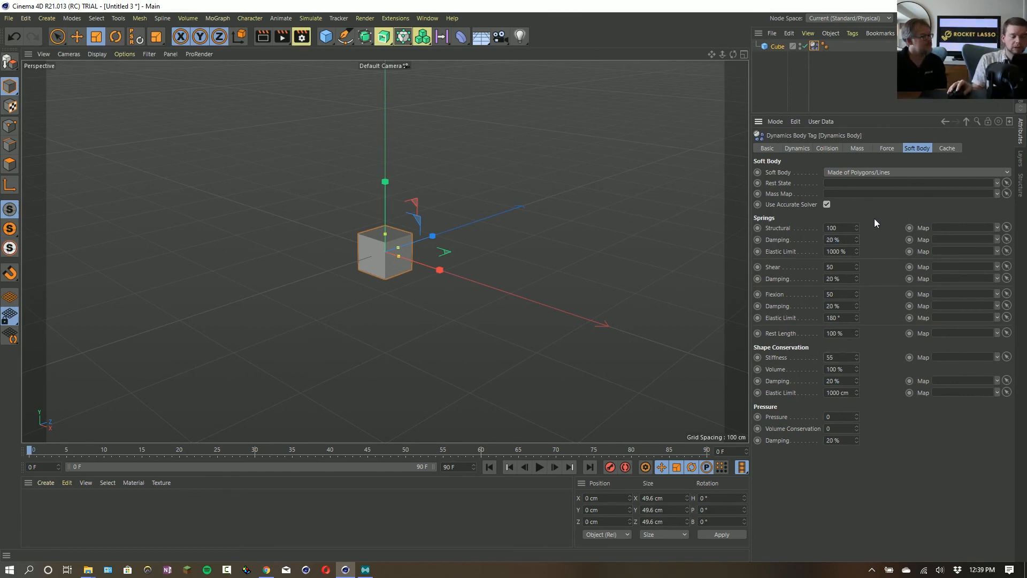
{"action": "left_click", "coordinate": [539, 467]}
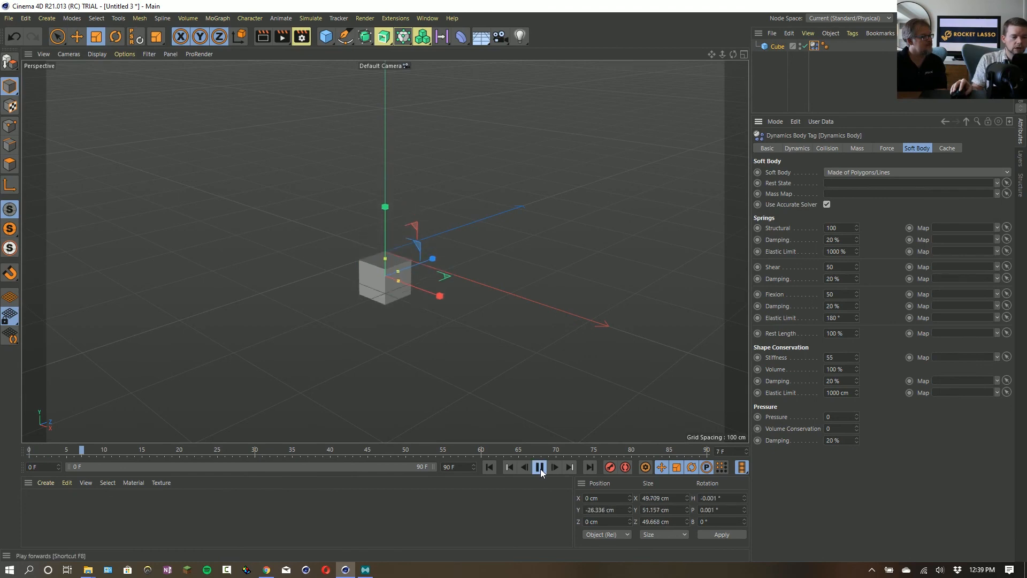
{"action": "left_click", "coordinate": [540, 467]}
{"action": "left_click", "coordinate": [489, 467]}
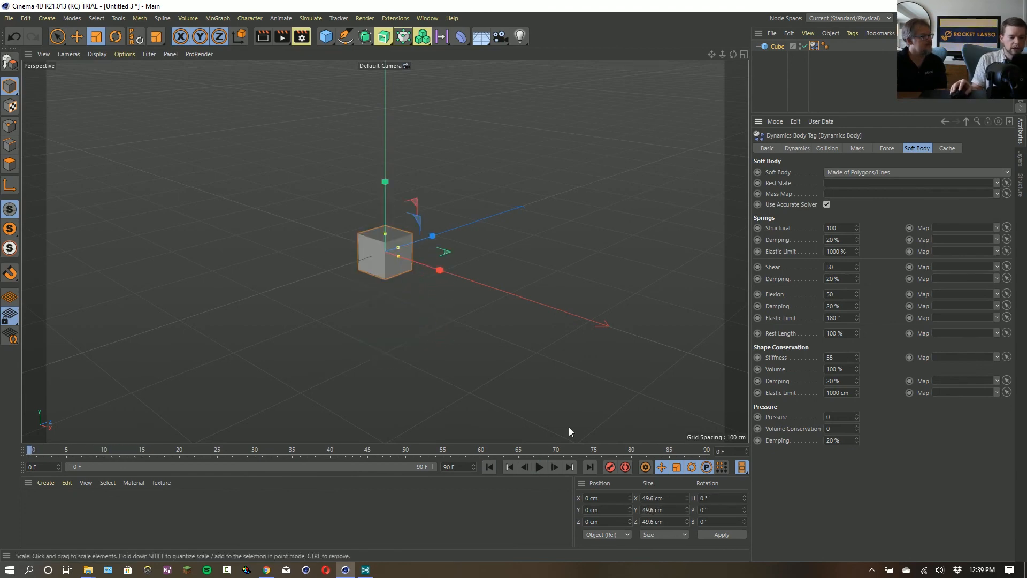
{"action": "left_click", "coordinate": [539, 468]}
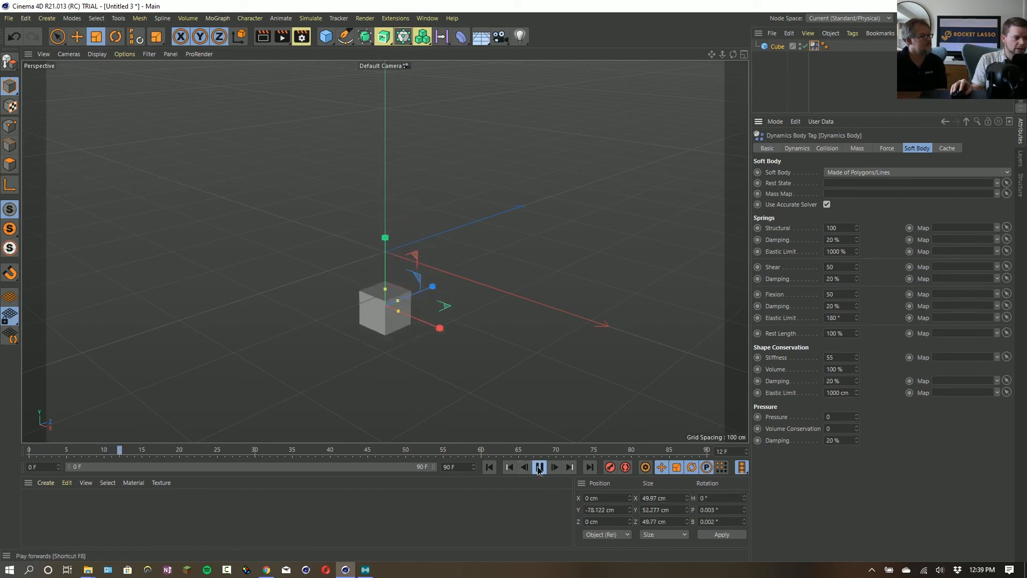
{"action": "left_click", "coordinate": [540, 467]}
{"action": "left_click", "coordinate": [490, 467]}
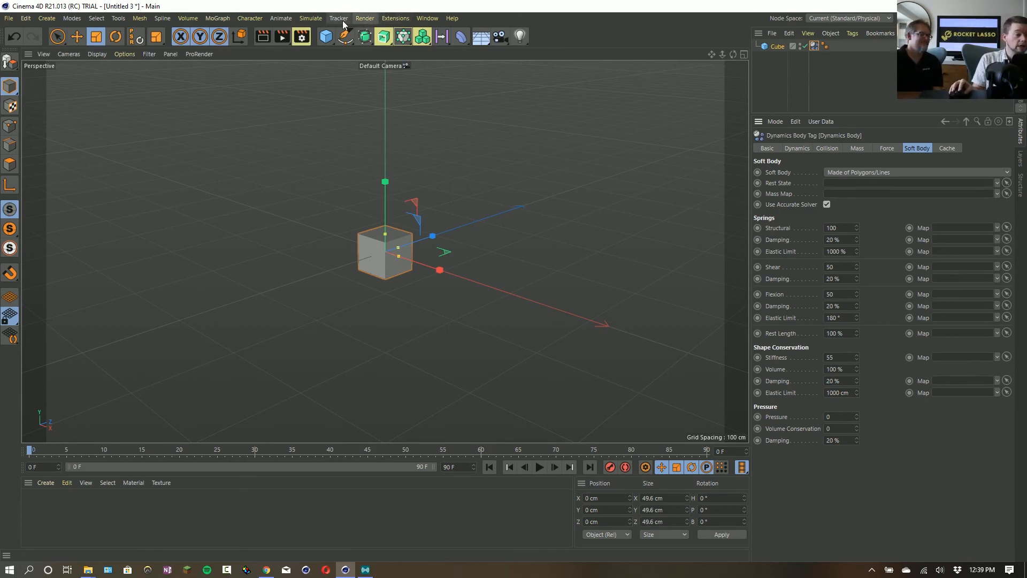
Add a Field Force with its velocity type set to Set Absolute Velocity and its strength to 500.
{"action": "left_click", "coordinate": [308, 19]}
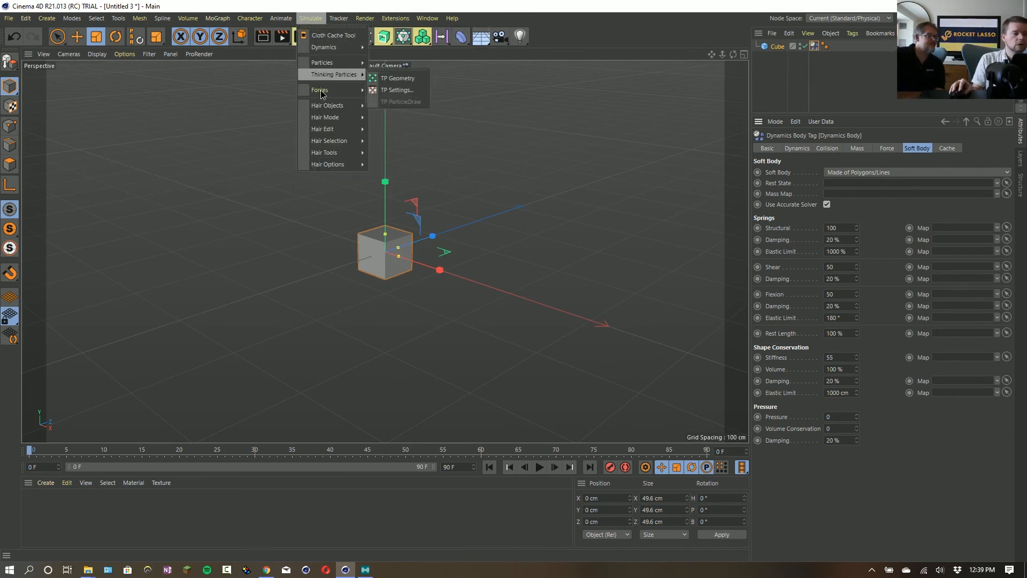
{"action": "mouse_move", "coordinate": [320, 91]}
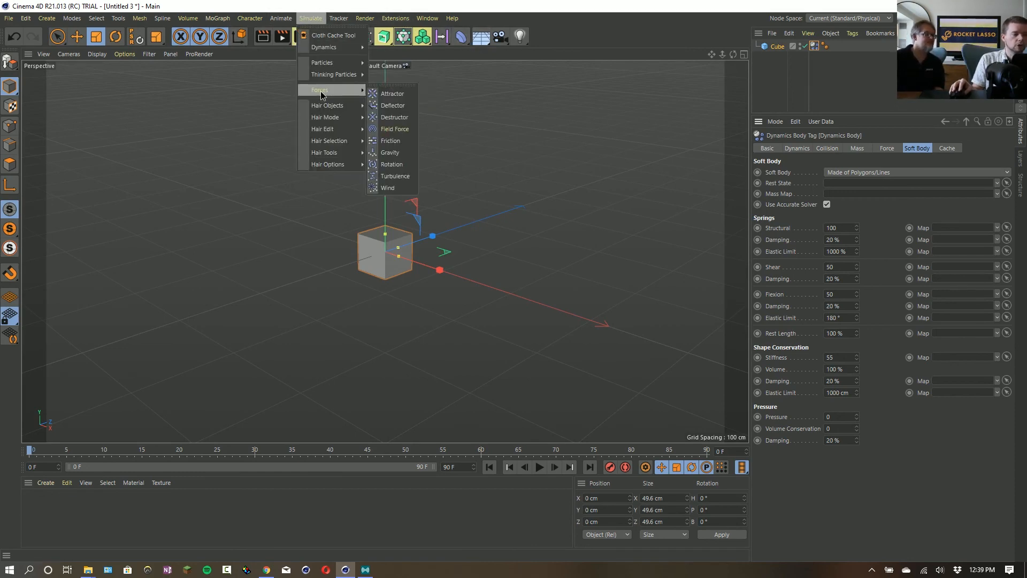
{"action": "left_click", "coordinate": [404, 130]}
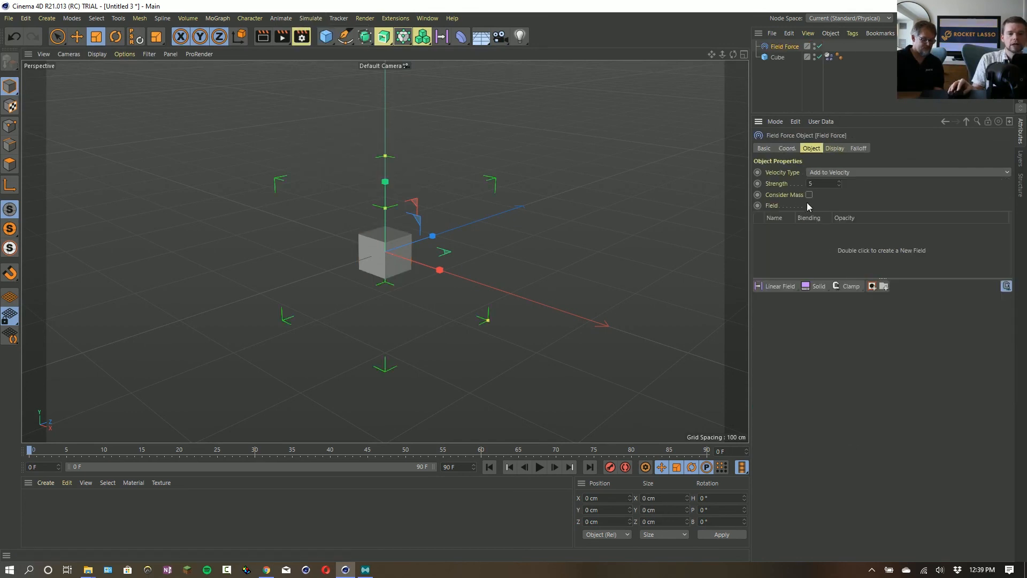
{"action": "left_click", "coordinate": [842, 172]}
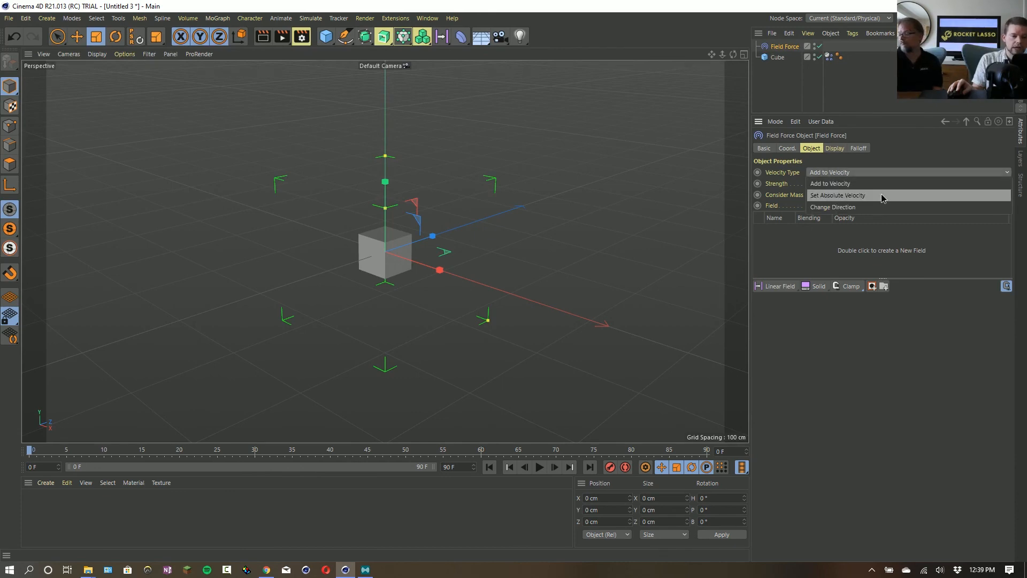
{"action": "left_click", "coordinate": [846, 197]}
{"action": "left_click", "coordinate": [824, 183]}
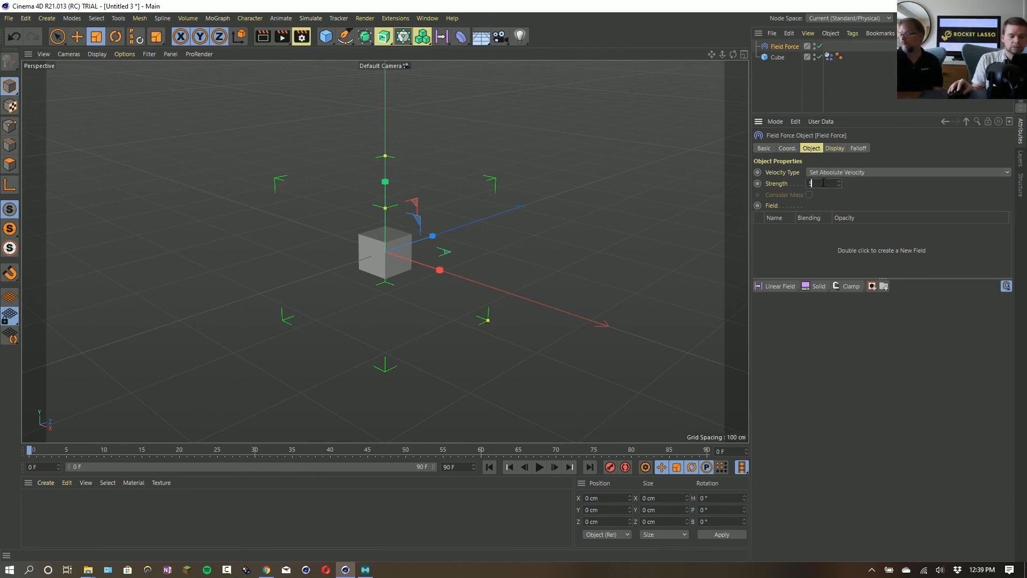
{"action": "type", "text": "00"}
{"action": "key", "text": "Return"}
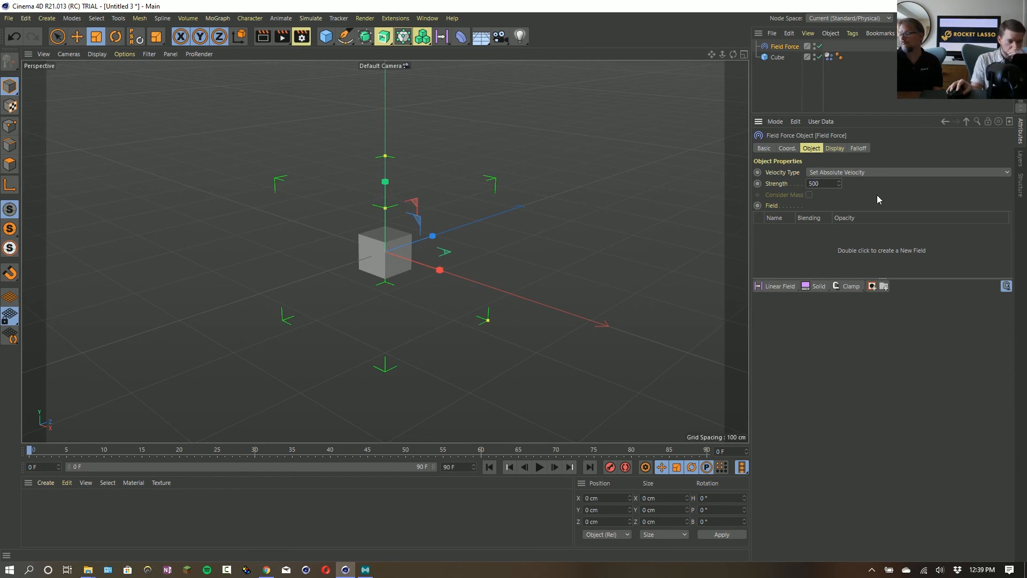
Add a Solid layer to the Field Force's field list.
{"action": "left_click_drag", "start_coordinate": [781, 288], "coordinate": [905, 324]}
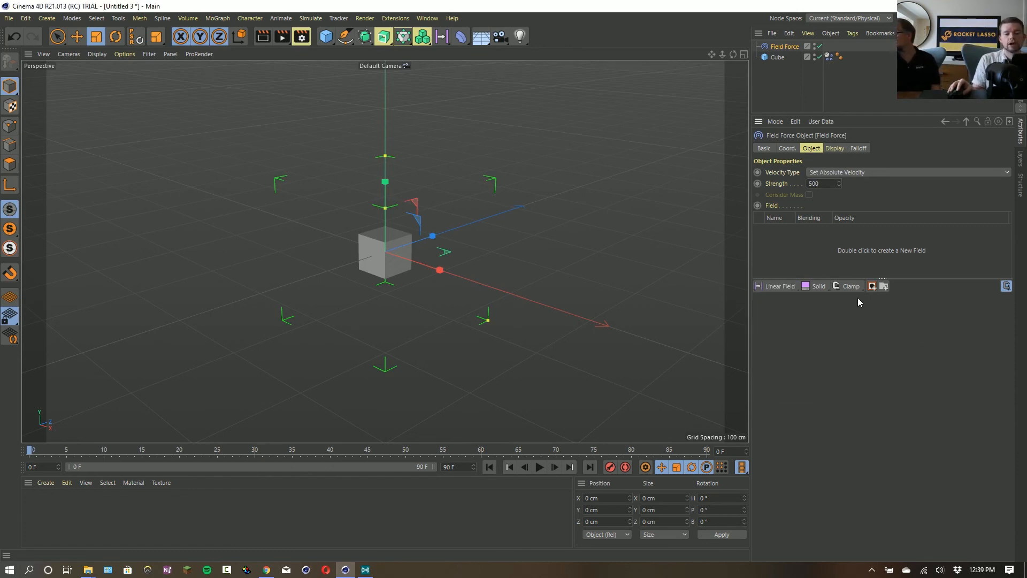
{"action": "left_click", "coordinate": [814, 286]}
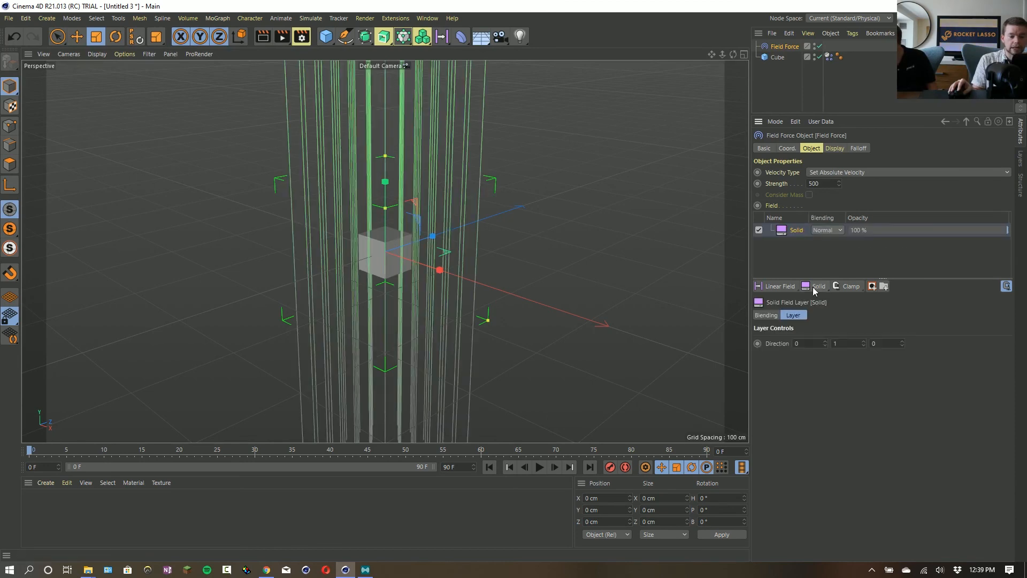
{"action": "left_click", "coordinate": [814, 345]}
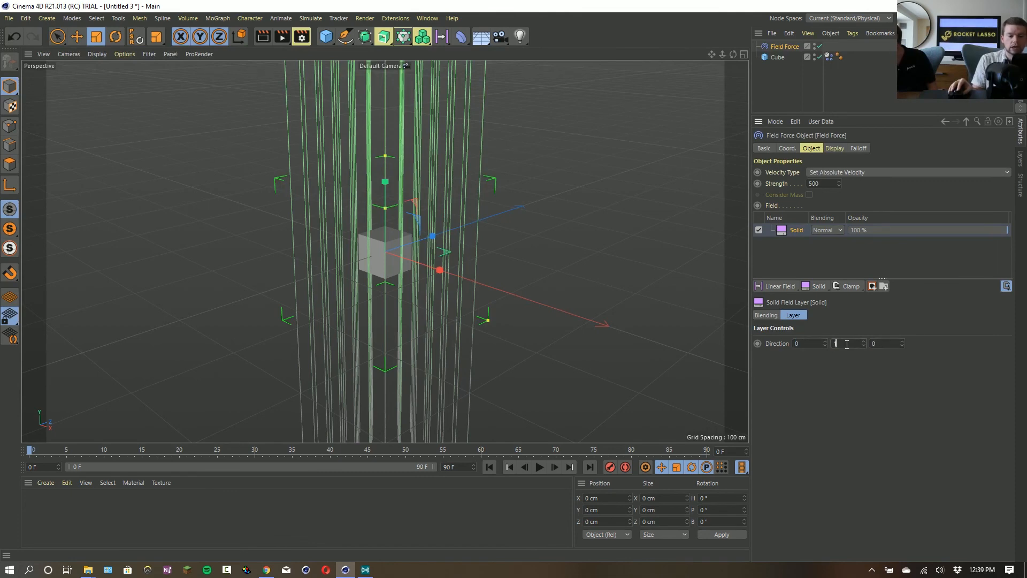
Play the simulation to check how the Field Force moves the cube, and rewind to the first frame.
{"action": "left_click", "coordinate": [539, 467]}
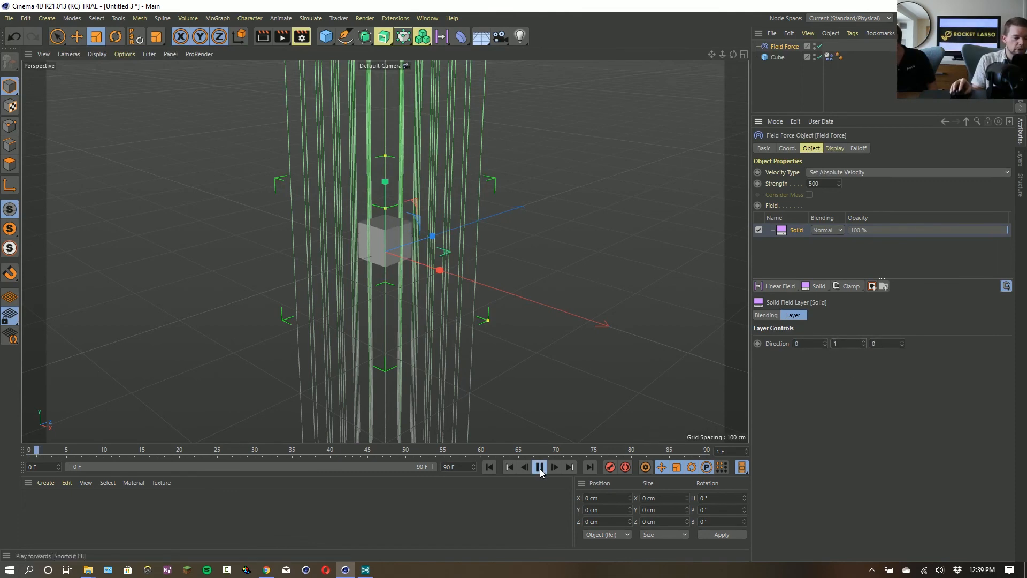
{"action": "right_click_drag", "start_coordinate": [710, 54], "coordinate": [669, 54]}
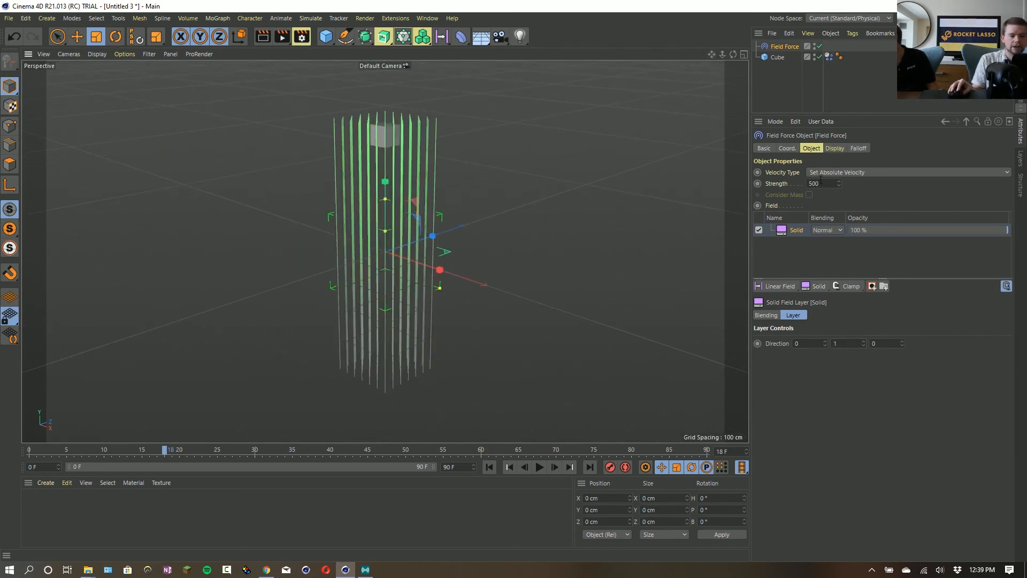
{"action": "left_click", "coordinate": [539, 467]}
{"action": "left_click", "coordinate": [490, 467]}
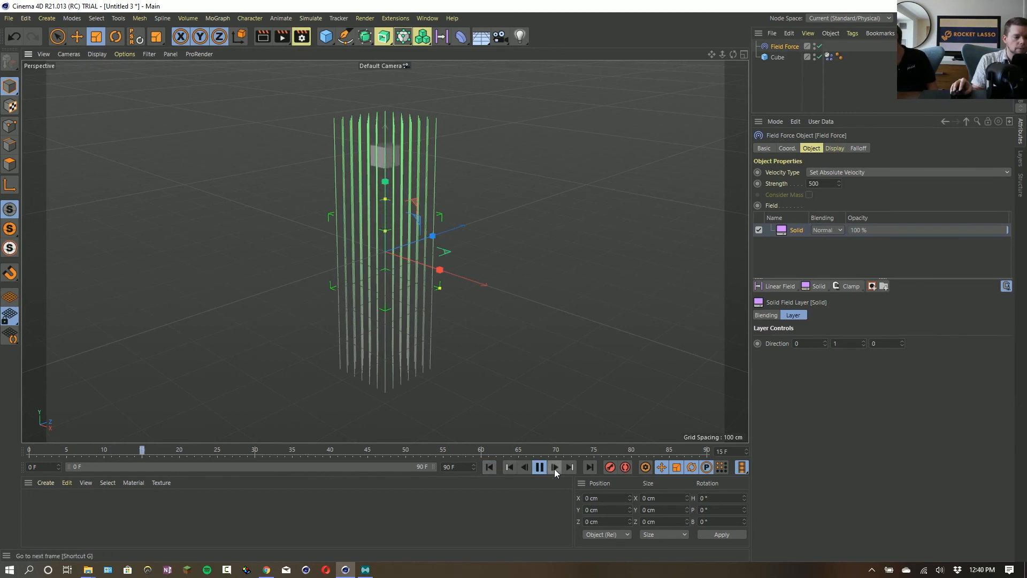
{"action": "left_click", "coordinate": [489, 467]}
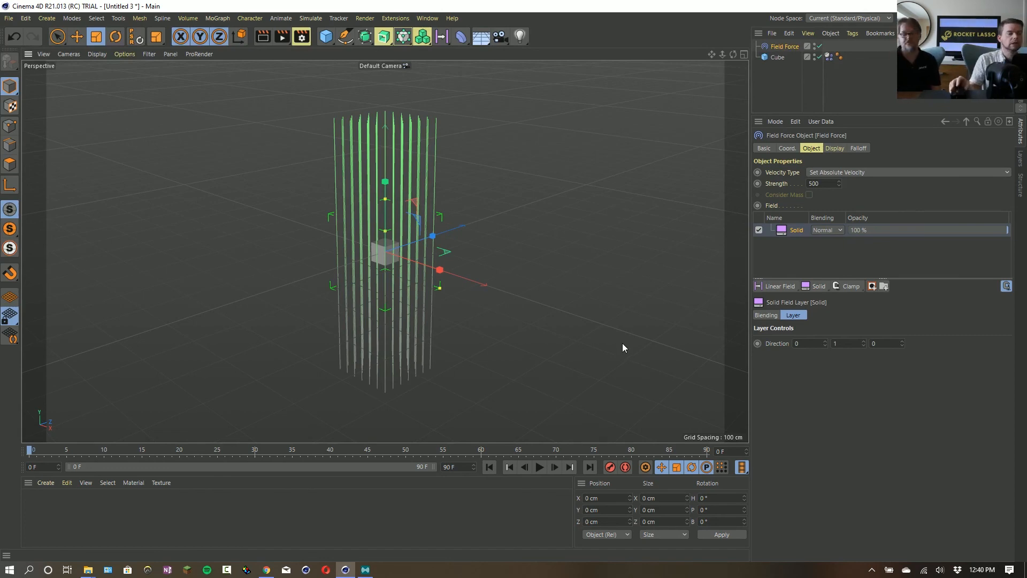
Change the Field Force's velocity type to Add to Velocity and play the simulation again from the start.
{"action": "left_click", "coordinate": [830, 171]}
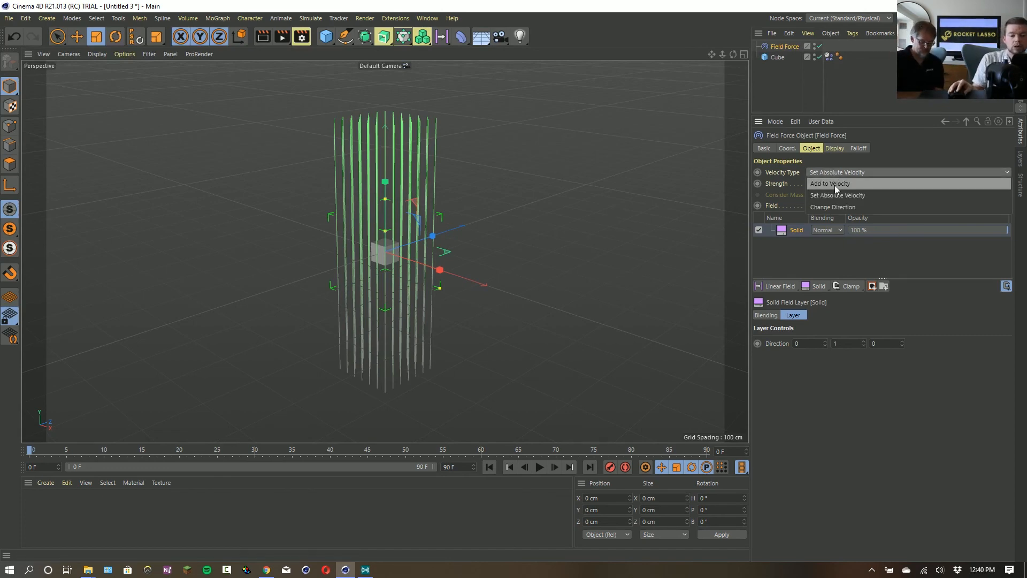
{"action": "left_click", "coordinate": [835, 185]}
{"action": "left_click", "coordinate": [539, 468]}
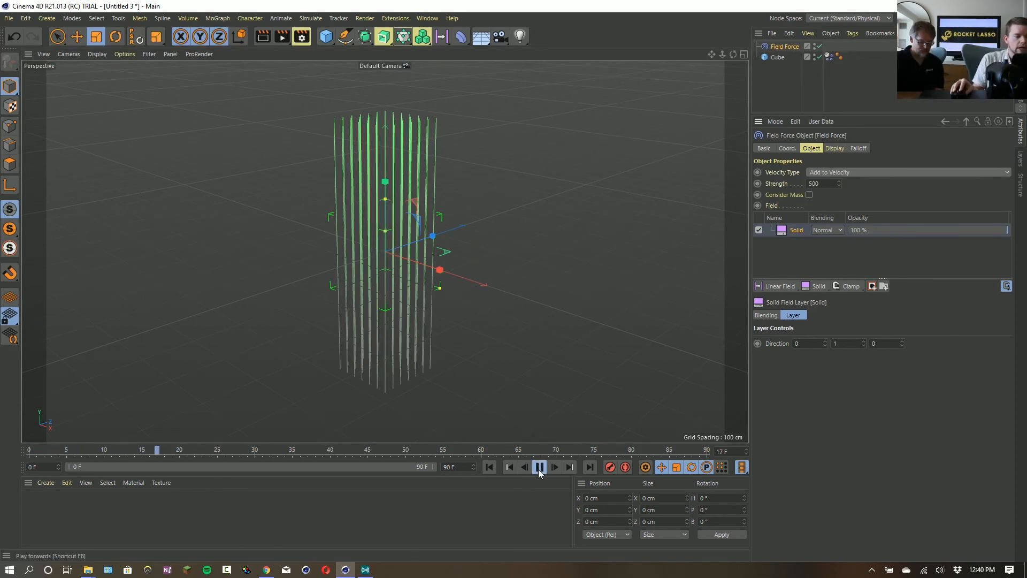
{"action": "left_click", "coordinate": [490, 468]}
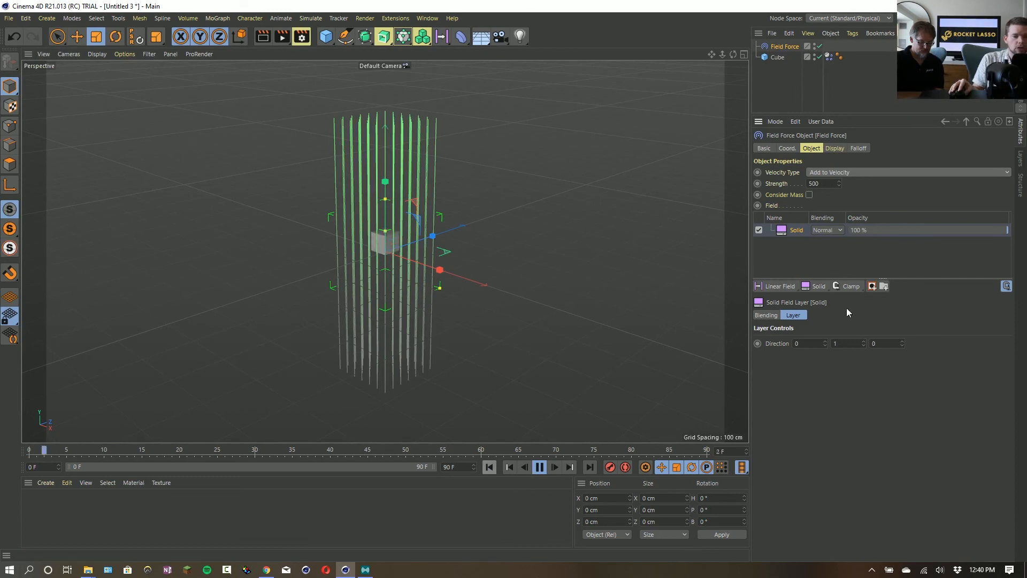
Set the Field Force's strength to 50 and stop the playback after watching the cube's motion.
{"action": "left_click", "coordinate": [817, 184]}
{"action": "key", "text": "BackSpace"}
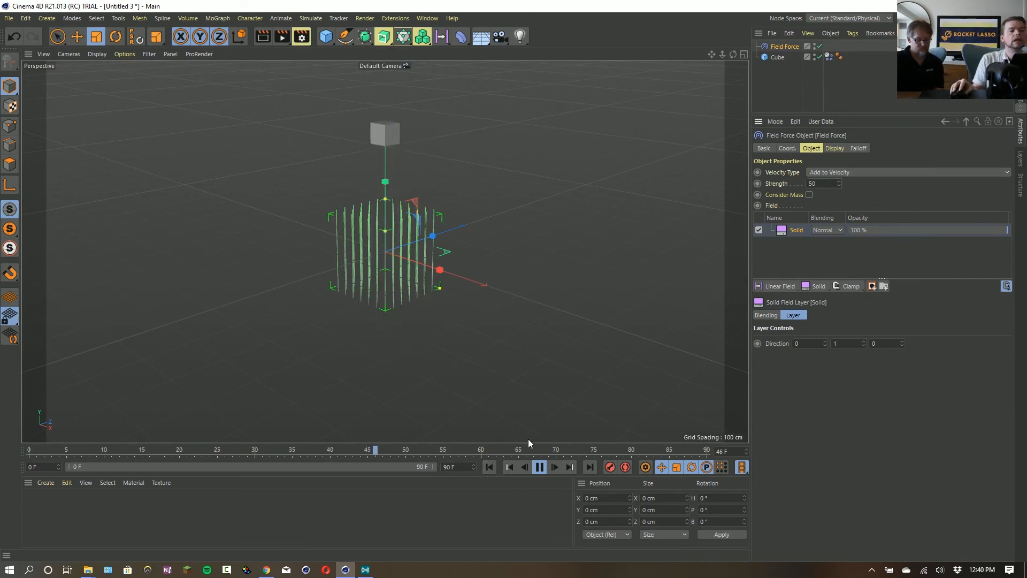
{"action": "left_click", "coordinate": [539, 467]}
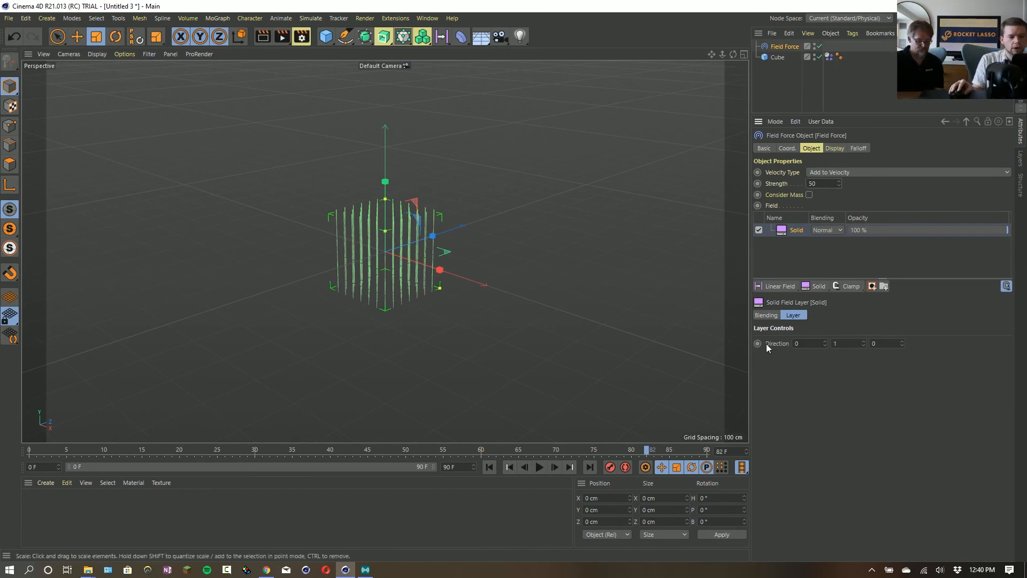
Set the Solid layer's direction to 1, 1, 0 and play the simulation from the start.
{"action": "key", "text": "Return"}
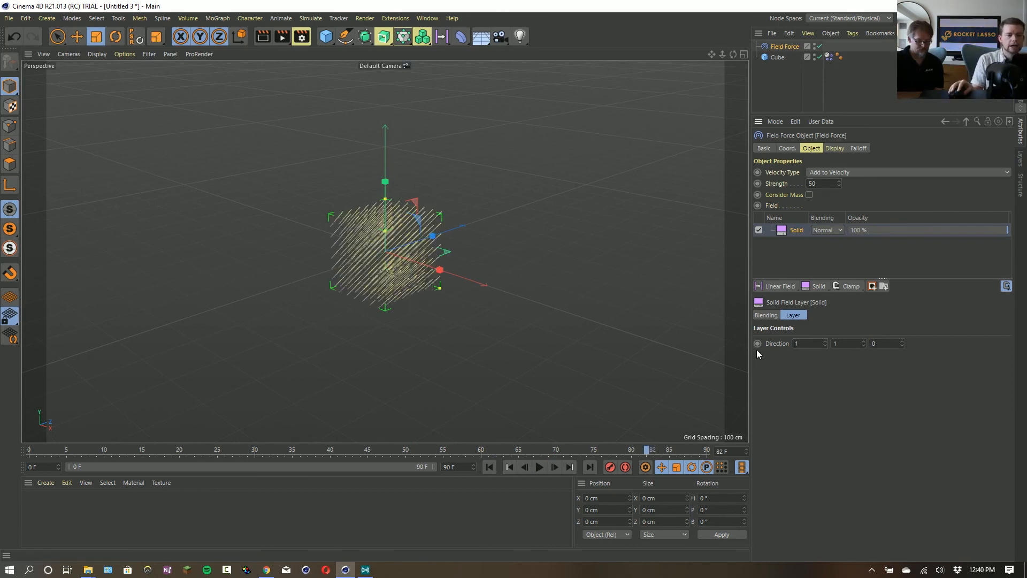
{"action": "left_click", "coordinate": [539, 467]}
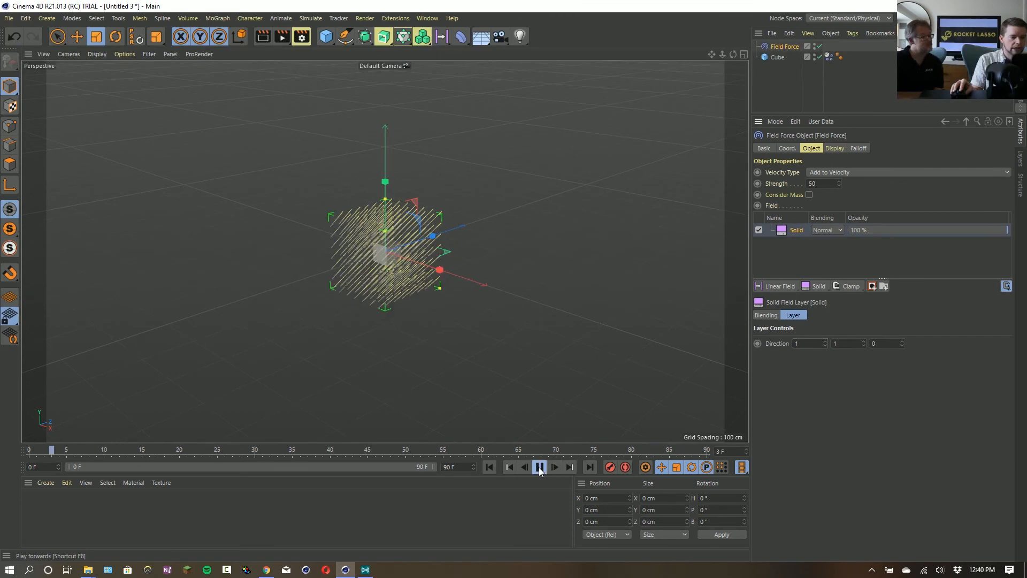
{"action": "left_click", "coordinate": [539, 467]}
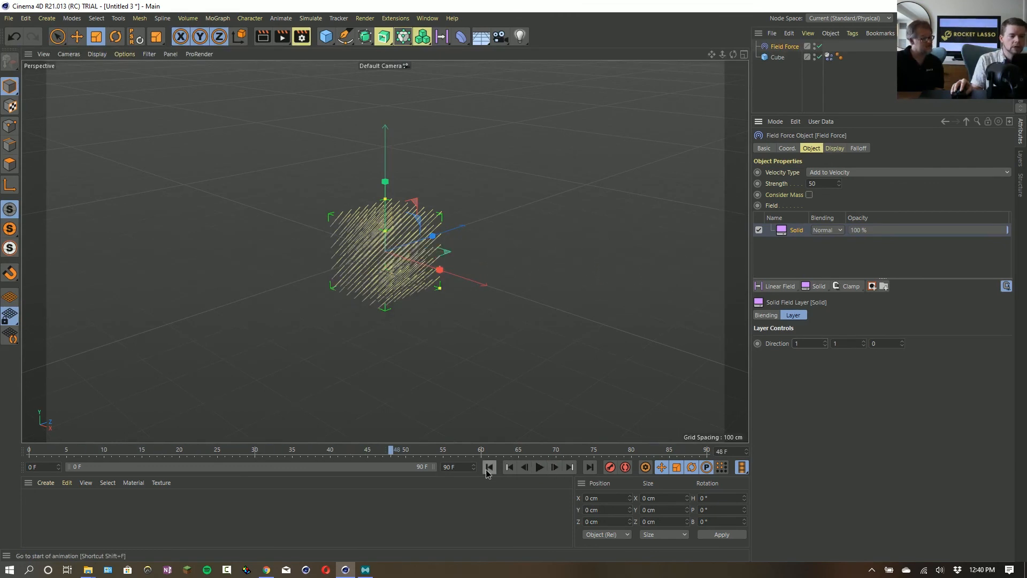
Rewind the animation to the first frame and set the Solid layer's direction to 0, 1, 0.
{"action": "key", "text": "shift+f"}
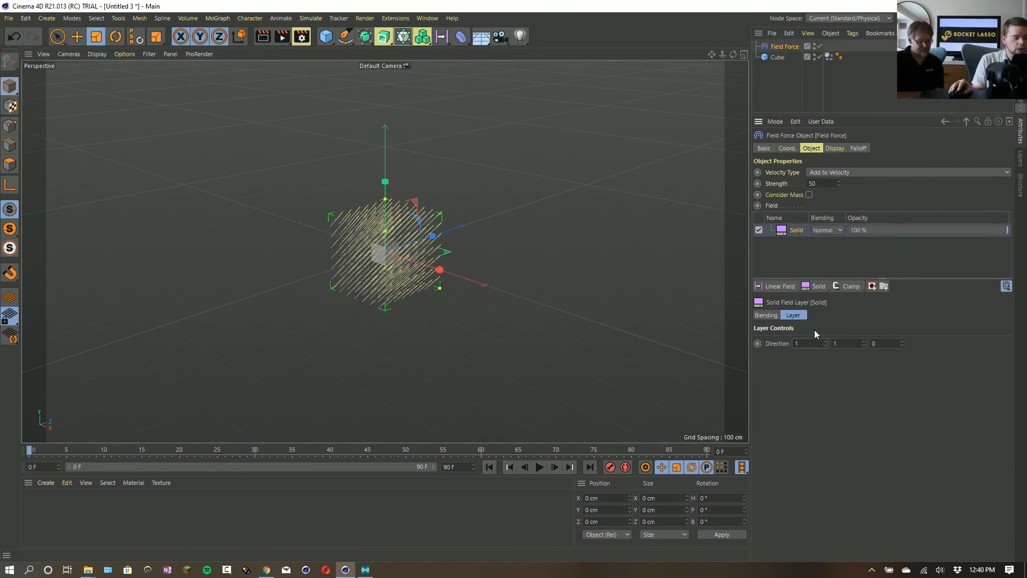
{"action": "left_click_drag", "start_coordinate": [825, 345], "coordinate": [756, 340]}
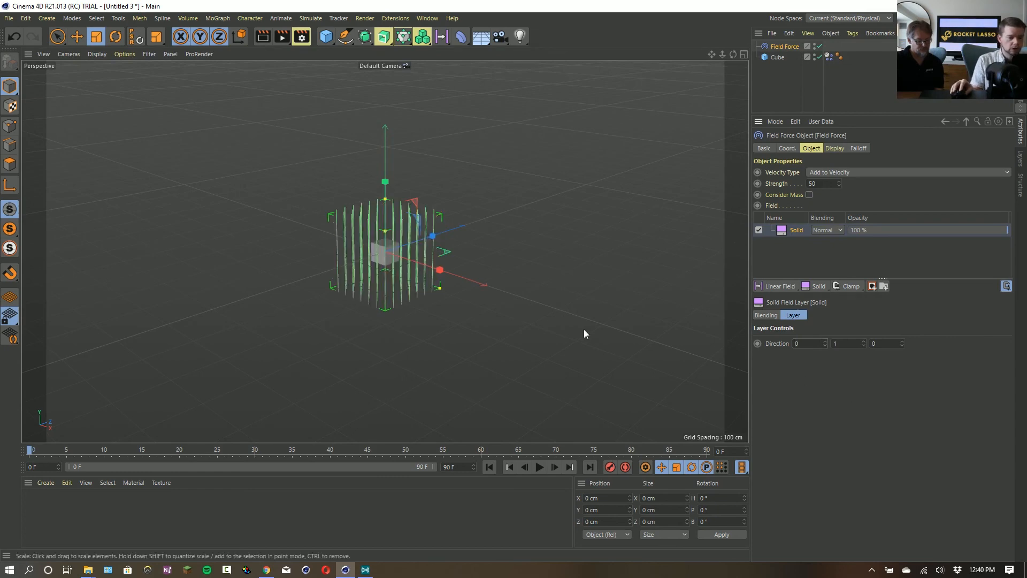
{"action": "left_click_drag", "start_coordinate": [581, 328], "coordinate": [497, 315], "text": "alt"}
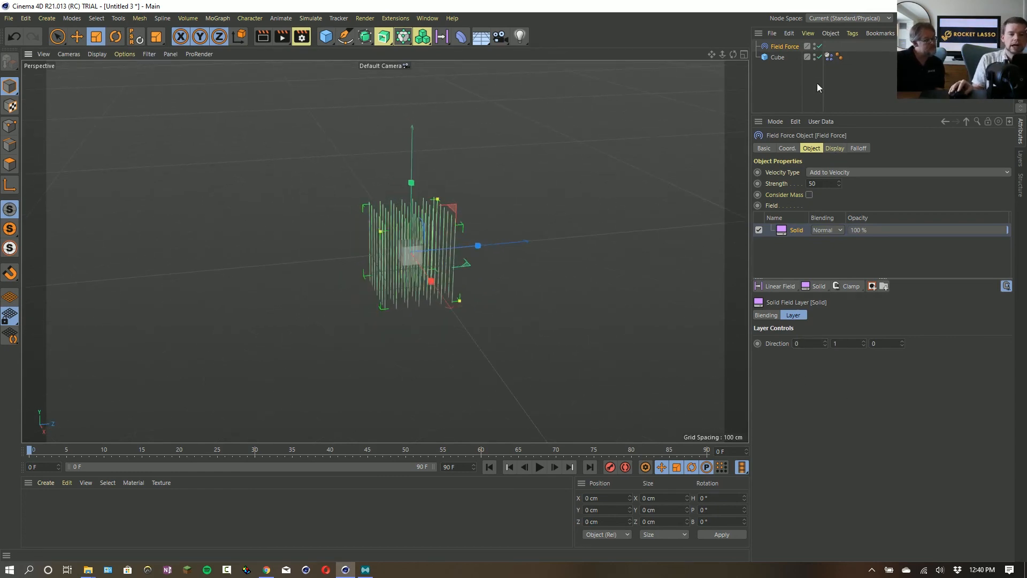
{"action": "left_click", "coordinate": [834, 149]}
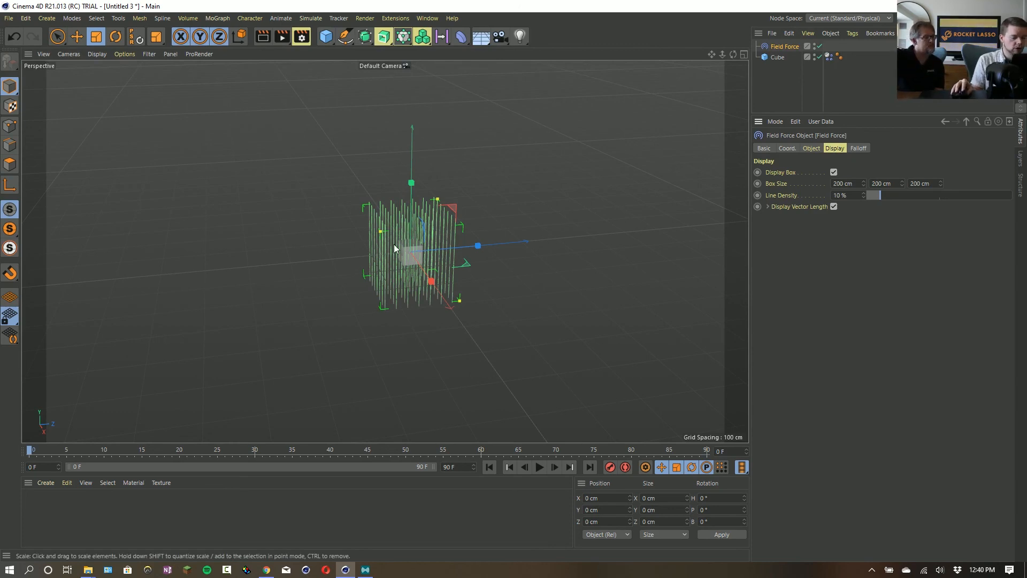
{"action": "mouse_move", "coordinate": [380, 231]}
{"action": "right_mouse_down", "text": "alt"}
{"action": "mouse_move", "coordinate": [433, 231]}
{"action": "mouse_move", "coordinate": [405, 227]}
{"action": "right_mouse_up", "text": "alt"}
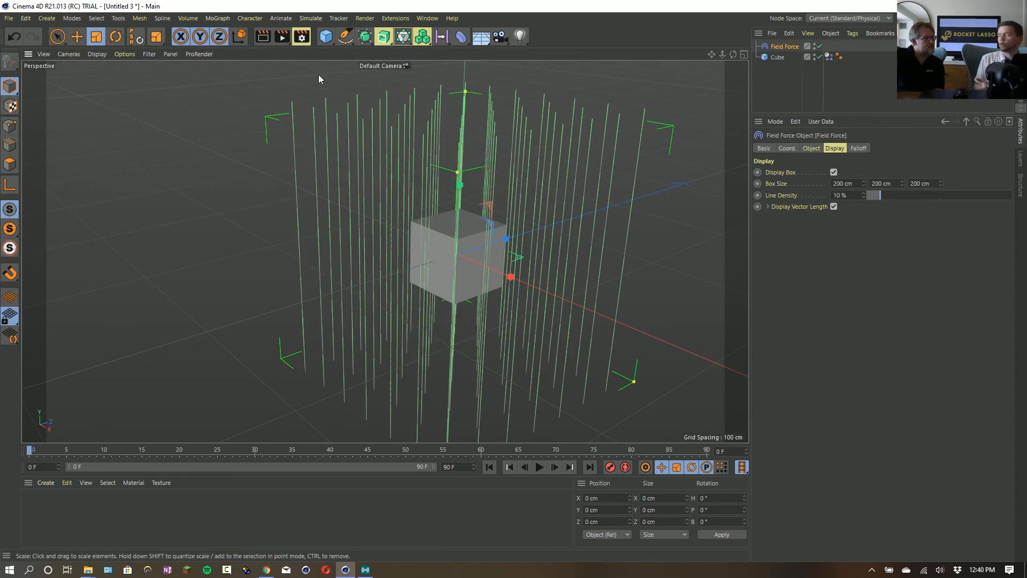
Try a Y direction of -1 on the Field Force's Solid layer.
{"action": "left_click", "coordinate": [810, 148]}
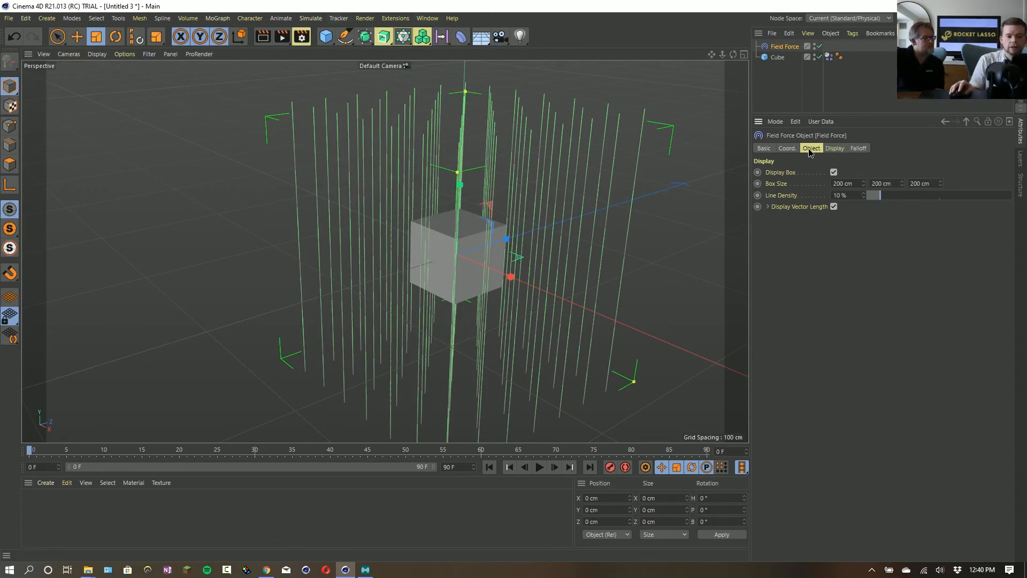
{"action": "type", "text": "-1"}
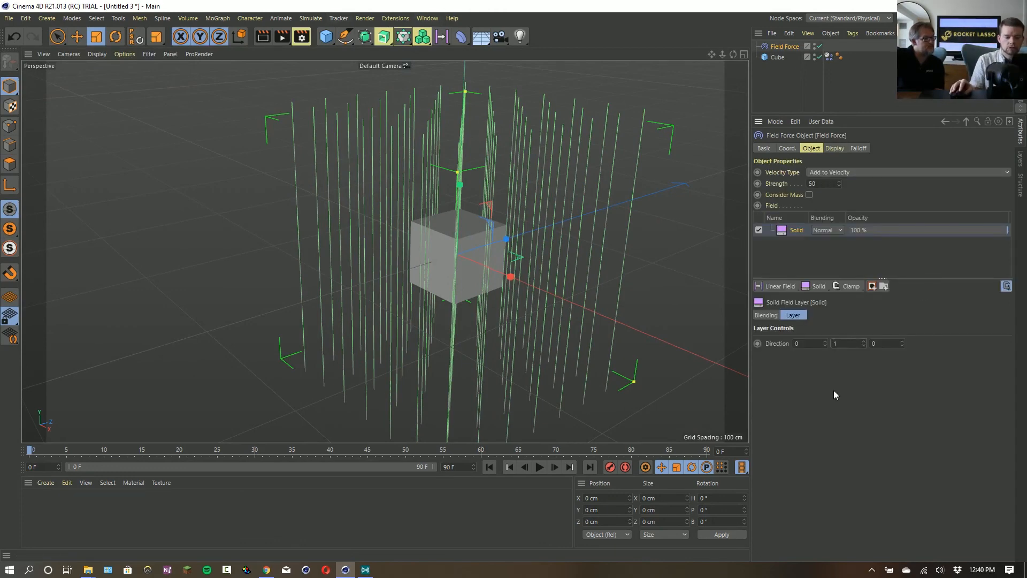
{"action": "key", "text": "Return"}
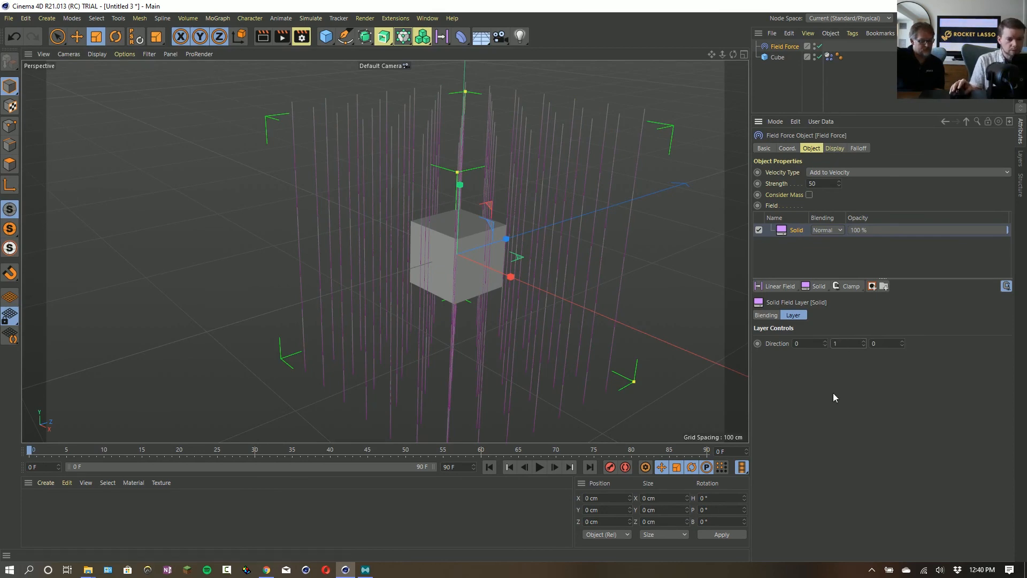
Set the Field Force's display box size to 1 cm, 2000 cm and 2000 cm.
{"action": "left_click", "coordinate": [838, 149]}
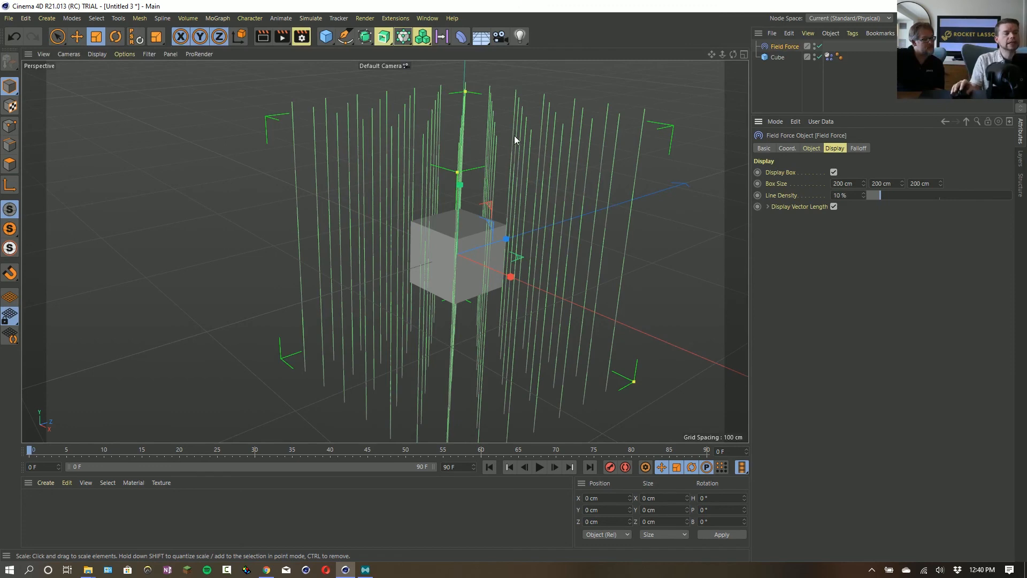
{"action": "scroll", "coordinate": [435, 261], "scroll_direction": "down", "scroll_amount": 4}
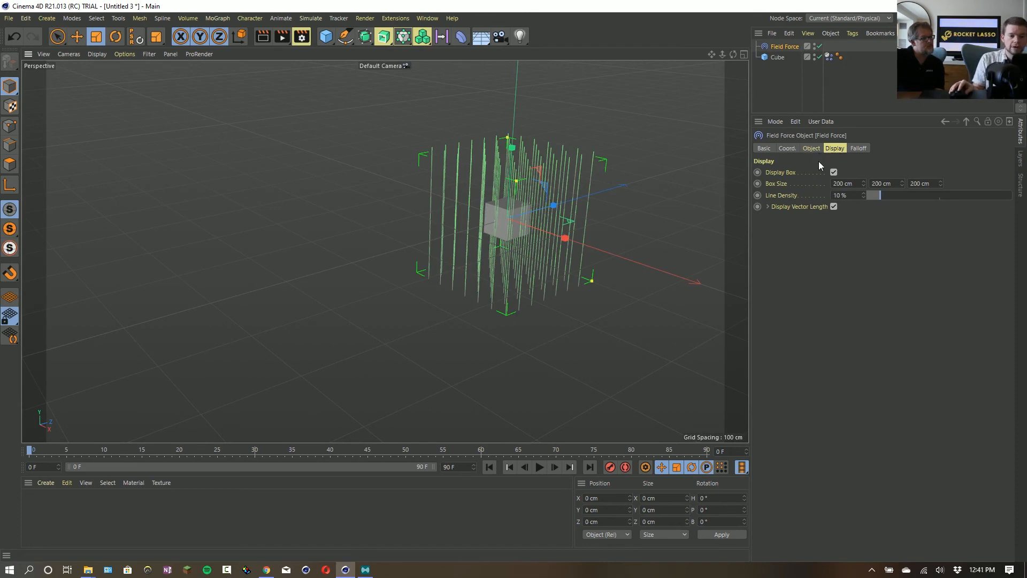
{"action": "left_click", "coordinate": [855, 182]}
{"action": "type", "text": "1"}
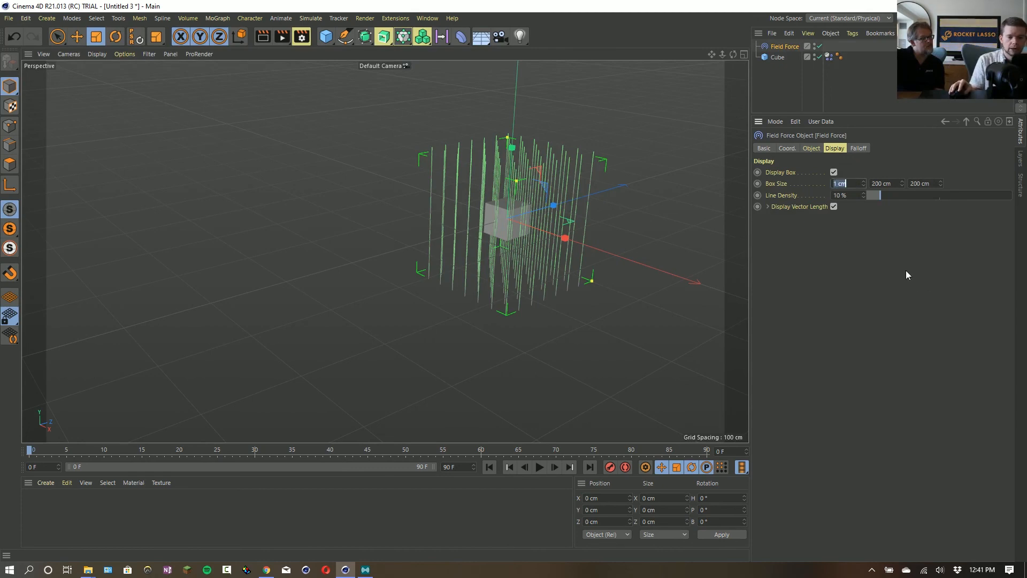
{"action": "key", "text": "Return"}
{"action": "left_click", "coordinate": [874, 184]}
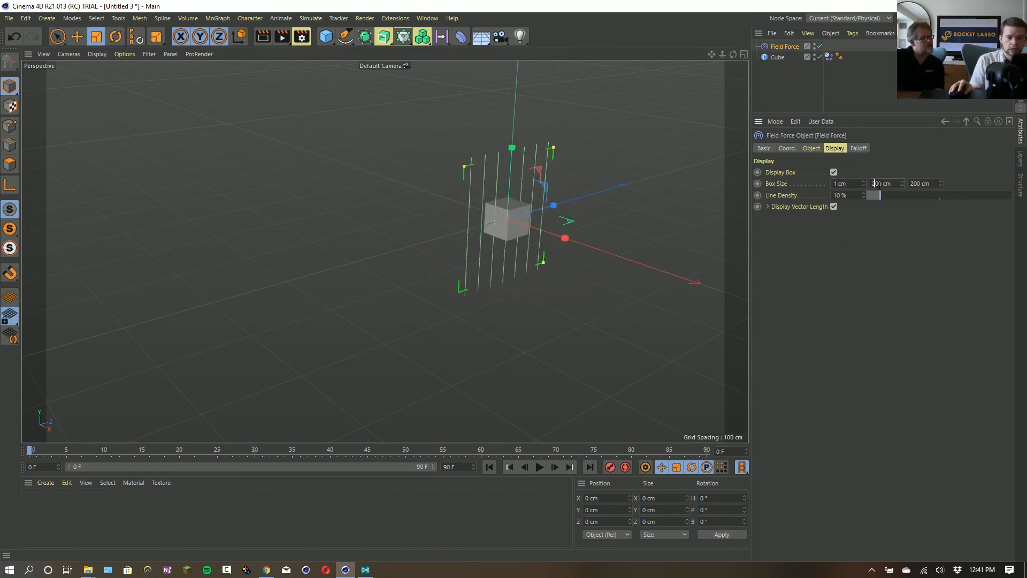
{"action": "left_click", "coordinate": [917, 185]}
{"action": "type", "text": "0"}
{"action": "left_click", "coordinate": [928, 267]}
Raise the line density of the Field Force's display to 42%.
{"action": "right_click_drag", "start_coordinate": [622, 232], "coordinate": [304, 307], "text": "alt"}
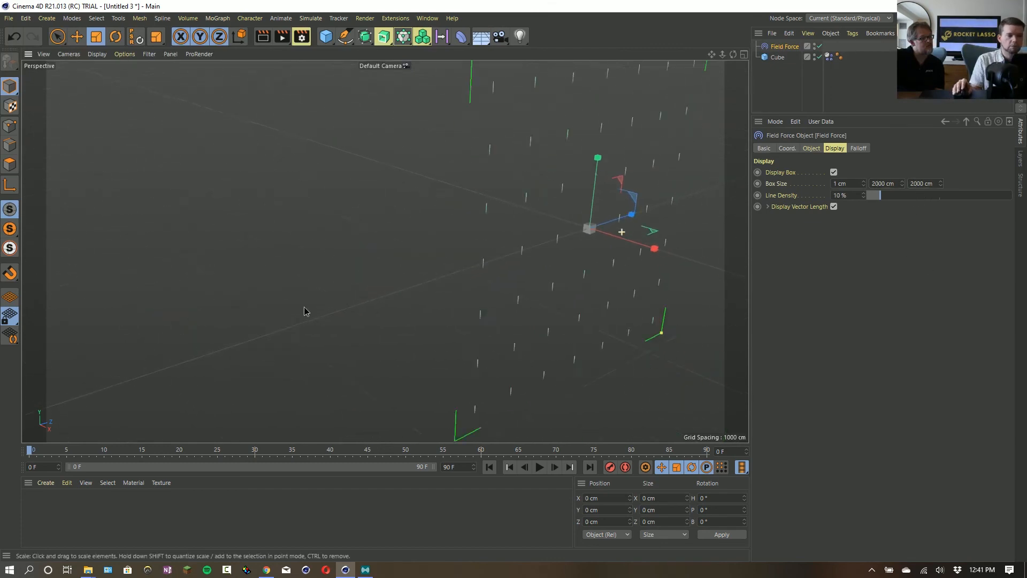
{"action": "left_click_drag", "start_coordinate": [305, 311], "coordinate": [727, 225], "text": "alt"}
{"action": "left_click_drag", "start_coordinate": [881, 195], "coordinate": [926, 206]}
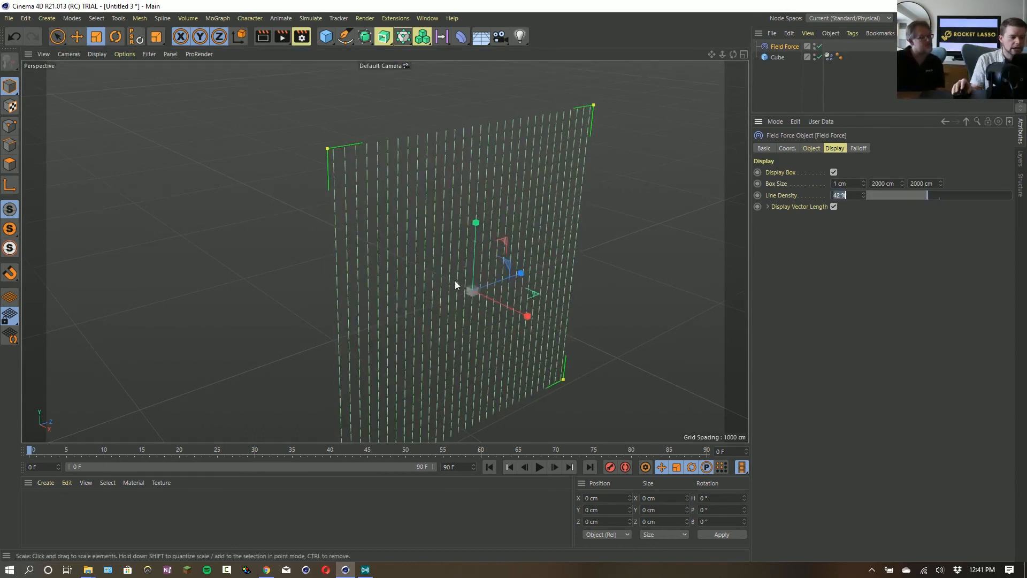
{"action": "right_click_drag", "start_coordinate": [455, 280], "coordinate": [488, 271], "text": "alt"}
{"action": "left_click_drag", "start_coordinate": [488, 270], "coordinate": [472, 279], "text": "alt"}
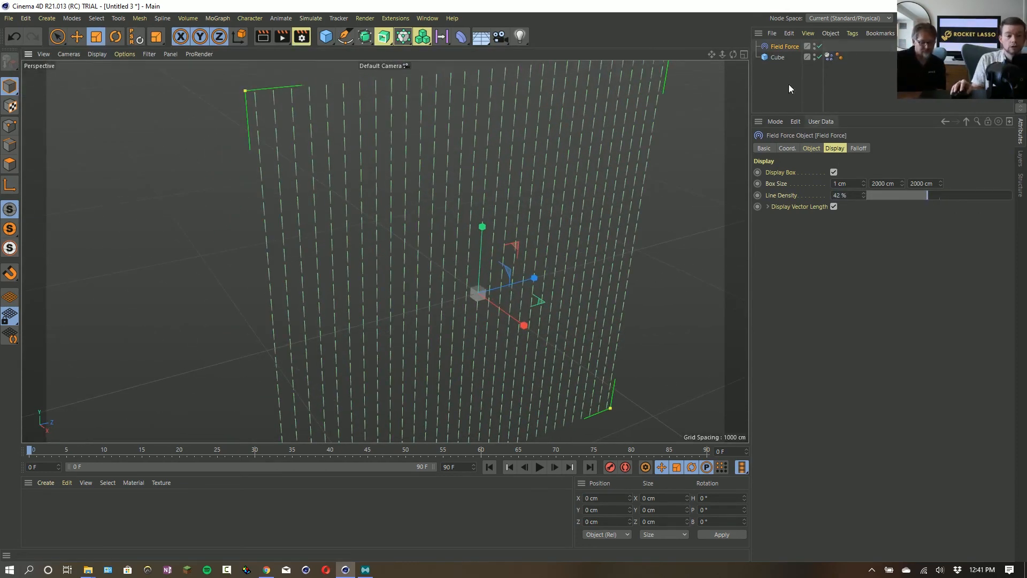
Replace the Field Force's Solid layer with a Random Field and set the noise scale to 1000%.
{"action": "left_click", "coordinate": [812, 148]}
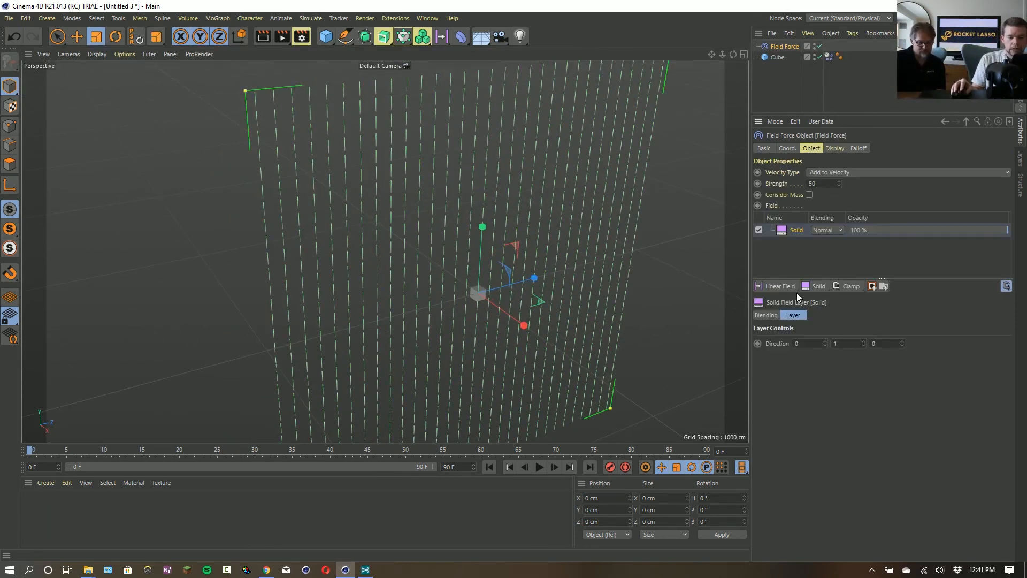
{"action": "key", "text": "Delete"}
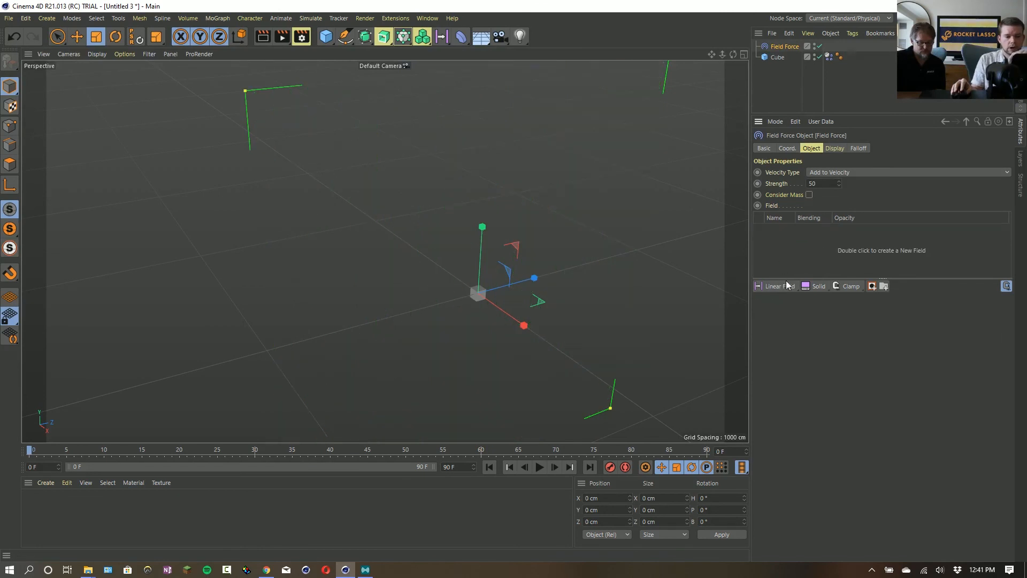
{"action": "left_click", "coordinate": [782, 286]}
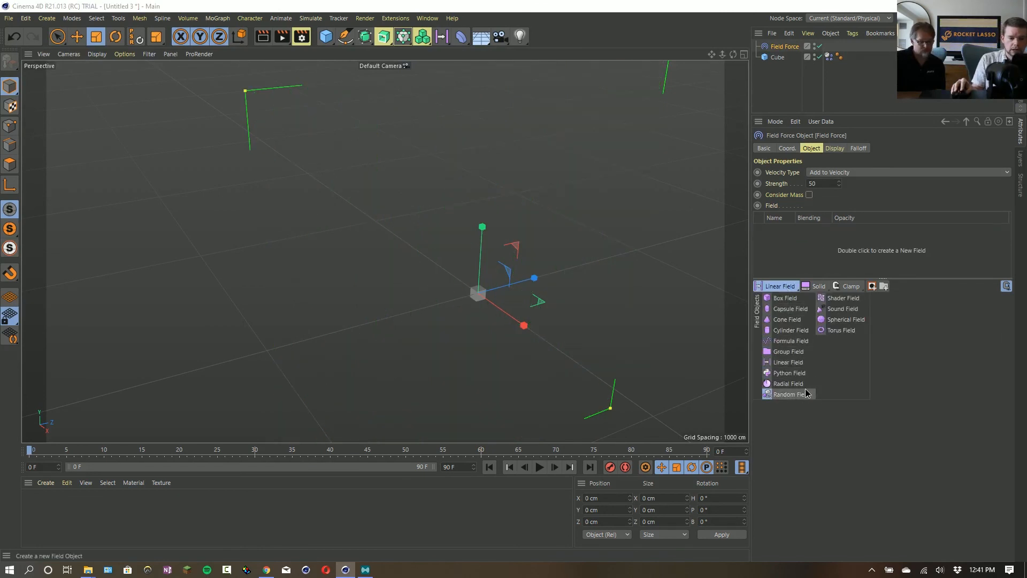
{"action": "left_click", "coordinate": [792, 394]}
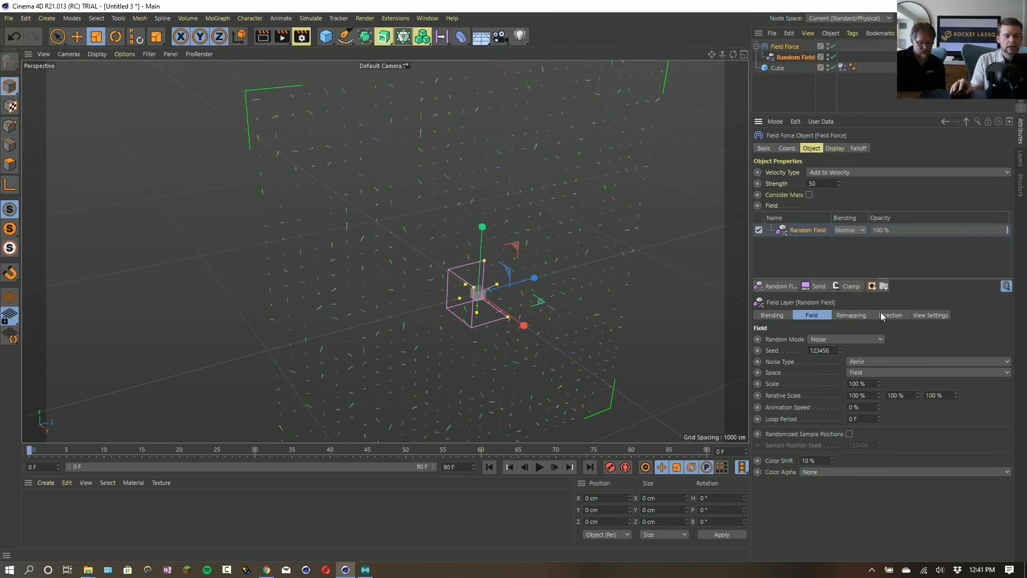
{"action": "left_click", "coordinate": [856, 384]}
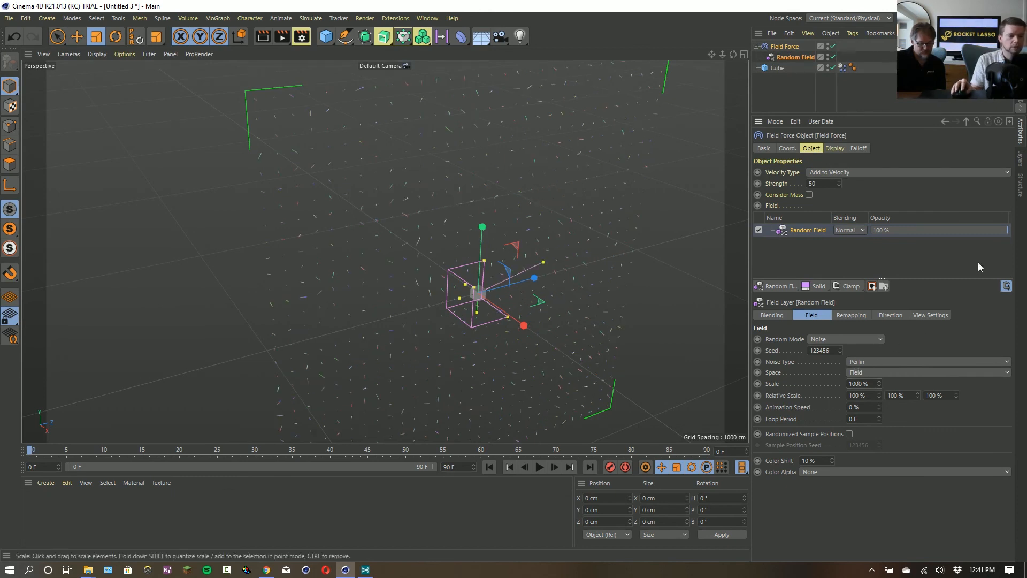
Set the Field Force's display line density to 100% and inspect the random vector pattern from another angle.
{"action": "left_click", "coordinate": [786, 48]}
{"action": "left_click", "coordinate": [835, 149]}
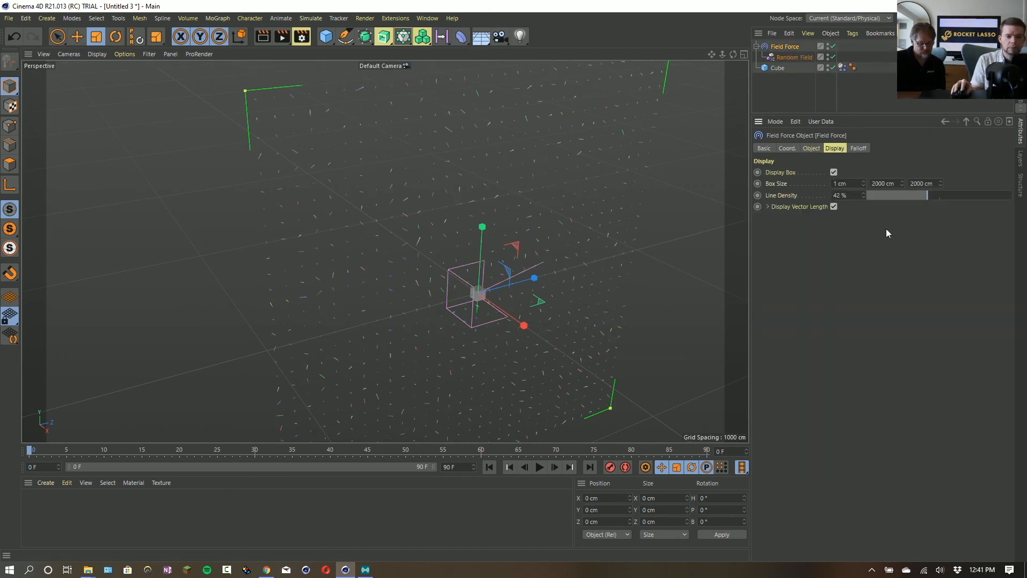
{"action": "left_click_drag", "start_coordinate": [917, 196], "coordinate": [1011, 196]}
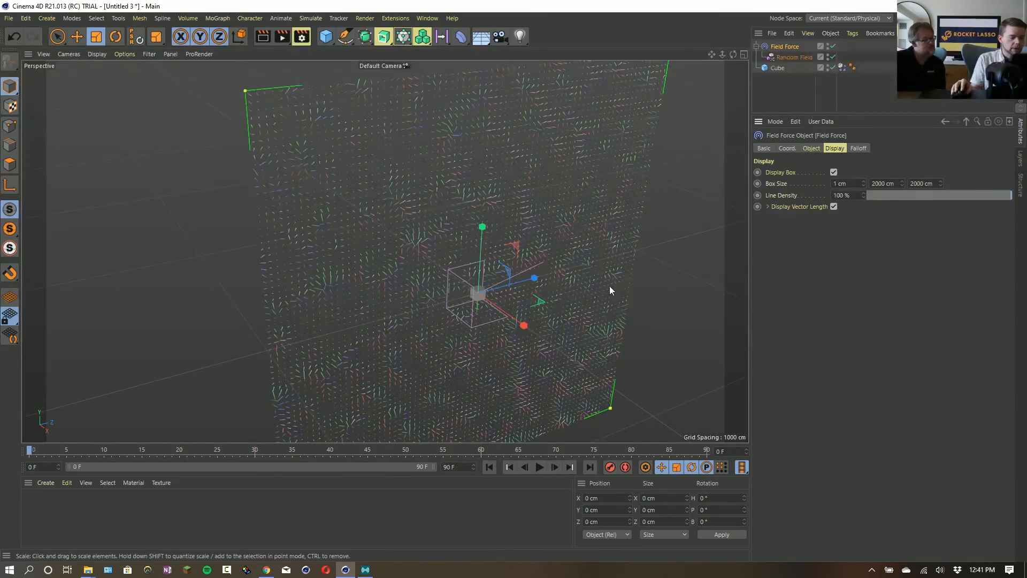
{"action": "left_click_drag", "start_coordinate": [608, 286], "coordinate": [517, 236], "text": "alt"}
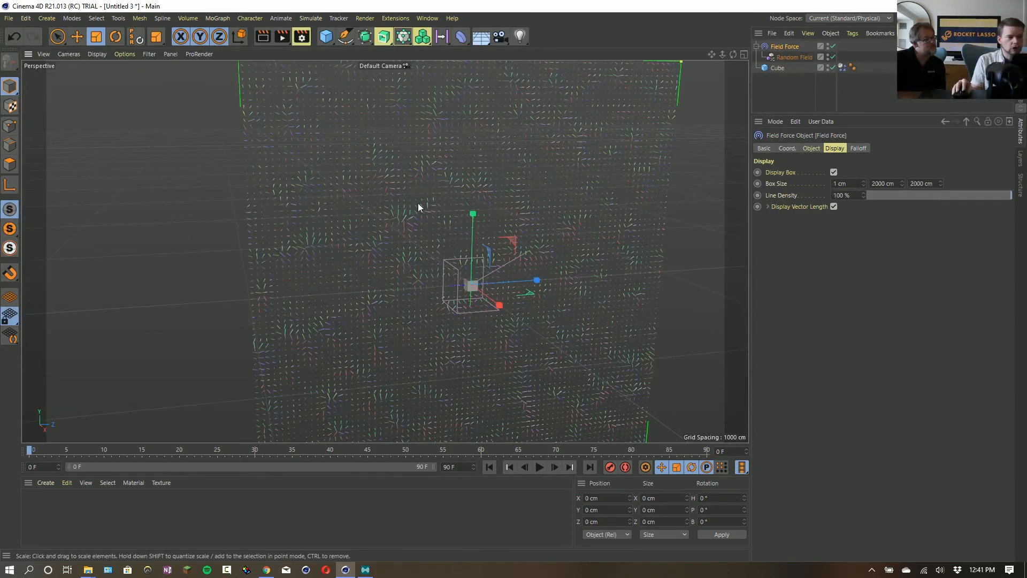
{"action": "left_click_drag", "start_coordinate": [407, 202], "coordinate": [428, 219], "text": "alt"}
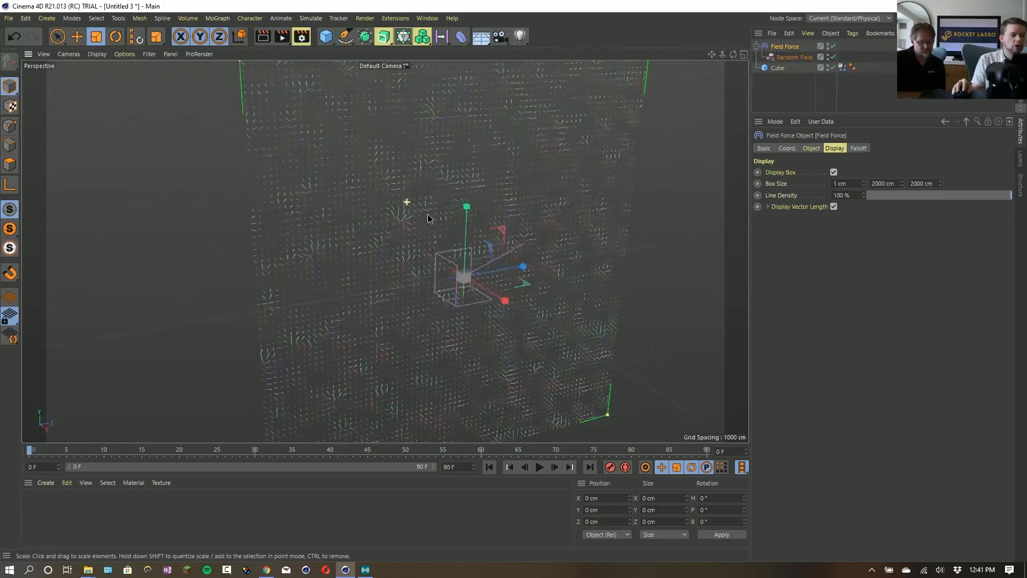
Play the simulation to see how the Random Field affects the cube, and rewind to the first frame.
{"action": "left_click", "coordinate": [539, 467]}
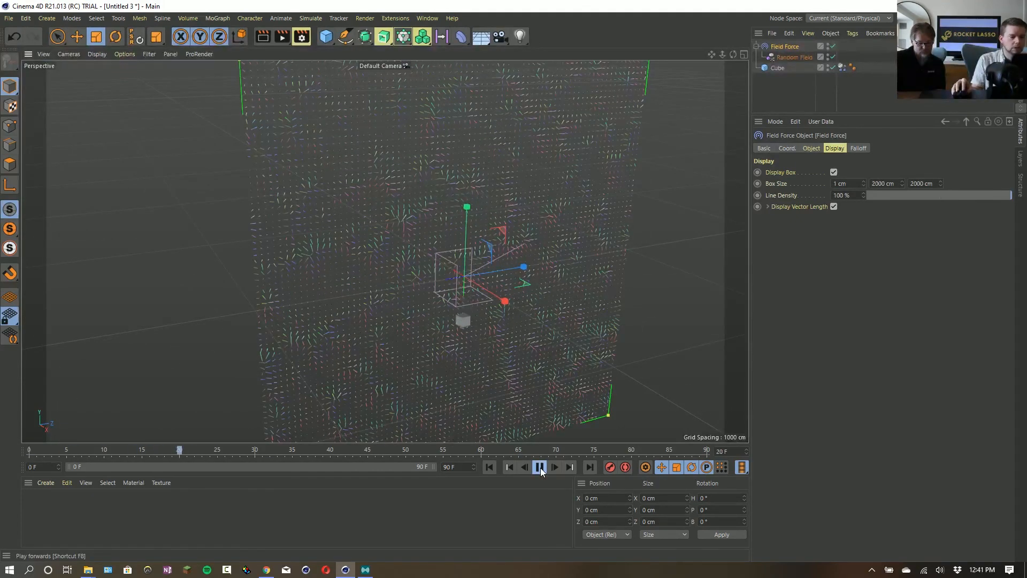
{"action": "left_click", "coordinate": [540, 468]}
{"action": "left_click", "coordinate": [489, 467]}
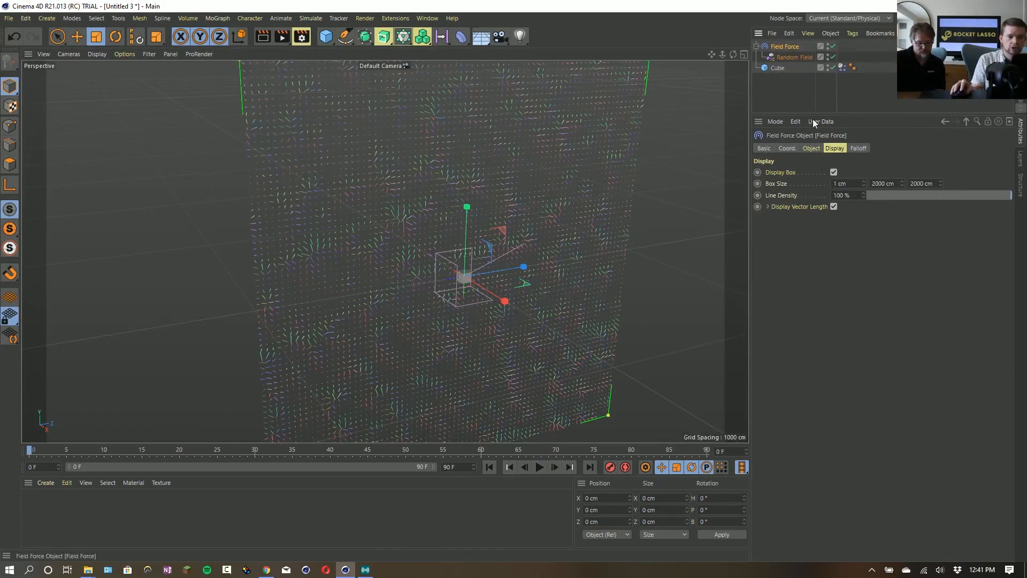
Change the Field Force's velocity type to Set Absolute Velocity and its strength to 500.
{"action": "left_click", "coordinate": [818, 148]}
{"action": "left_click", "coordinate": [832, 172]}
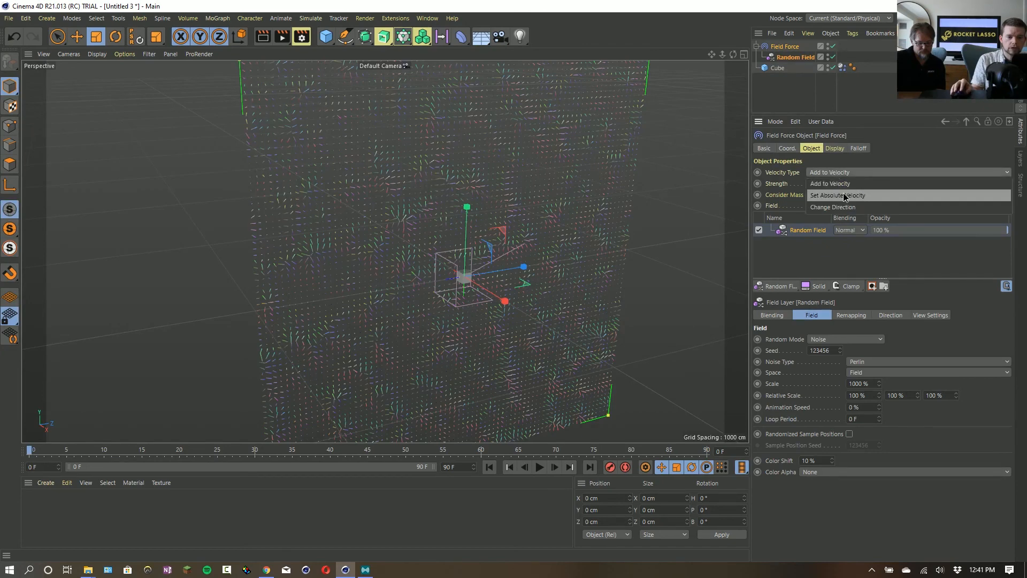
{"action": "left_click", "coordinate": [840, 195]}
{"action": "type", "text": "500"}
{"action": "key", "text": "Return"}
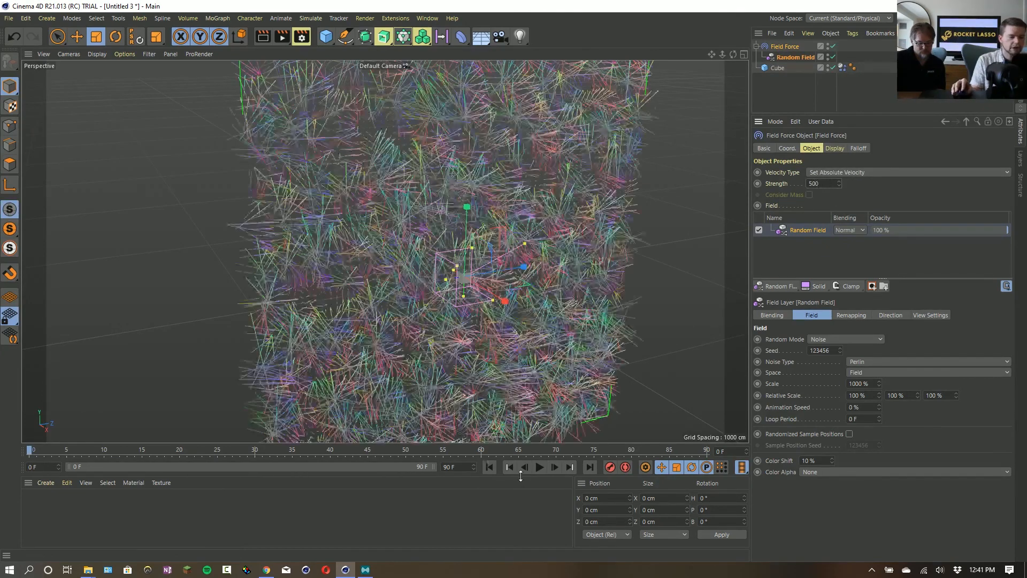
Play the simulation twice from the start, watching the cube up close, and rewind to the first frame.
{"action": "left_click", "coordinate": [539, 467]}
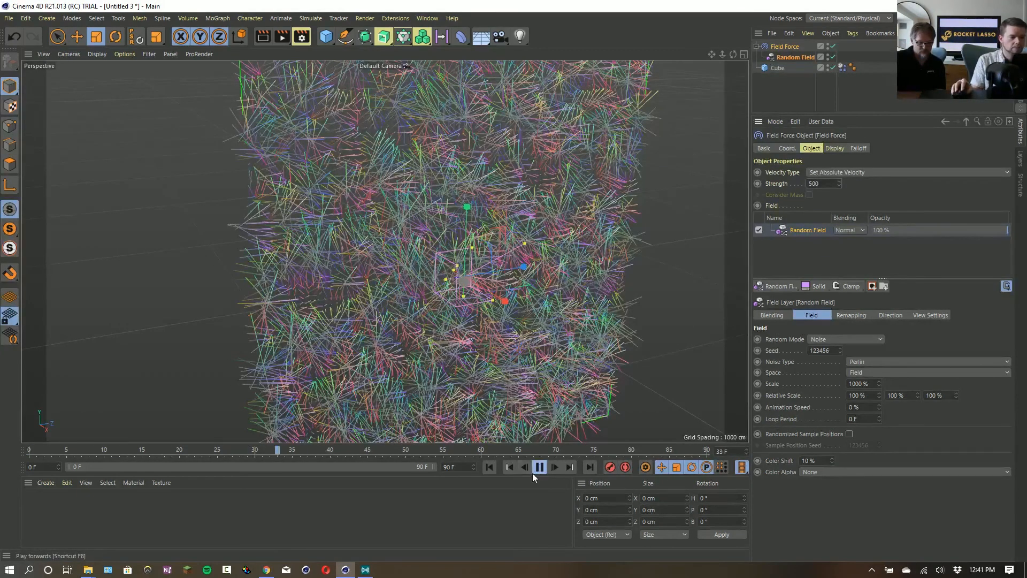
{"action": "left_click", "coordinate": [539, 467]}
{"action": "left_click", "coordinate": [490, 467]}
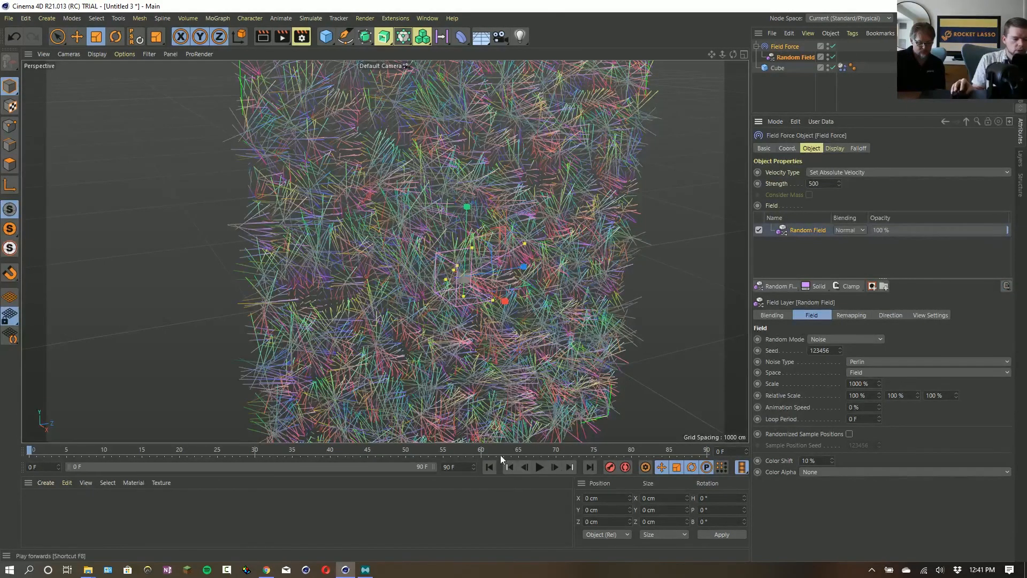
{"action": "left_click", "coordinate": [539, 467]}
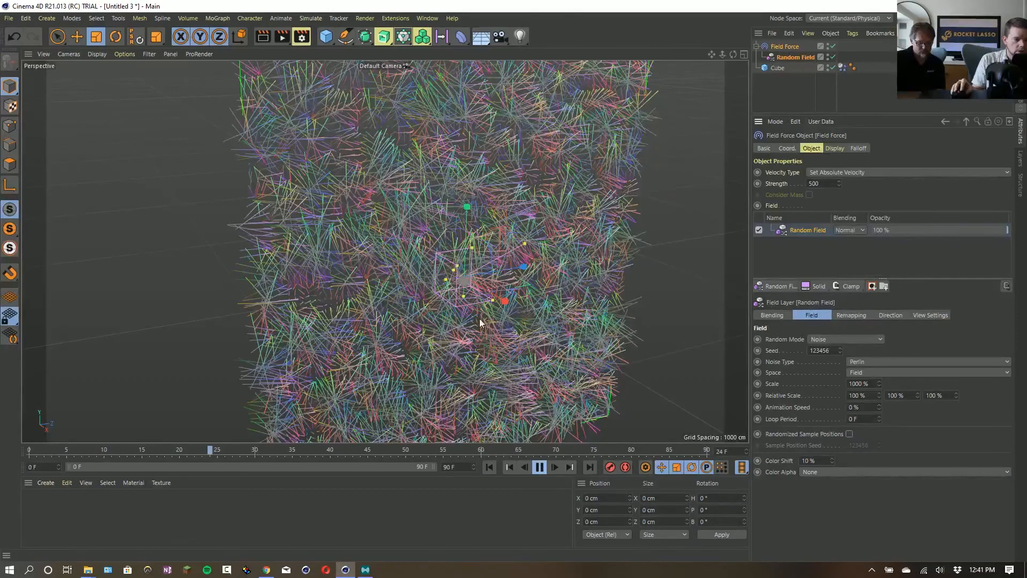
{"action": "scroll", "coordinate": [464, 275], "scroll_direction": "up", "scroll_amount": 5}
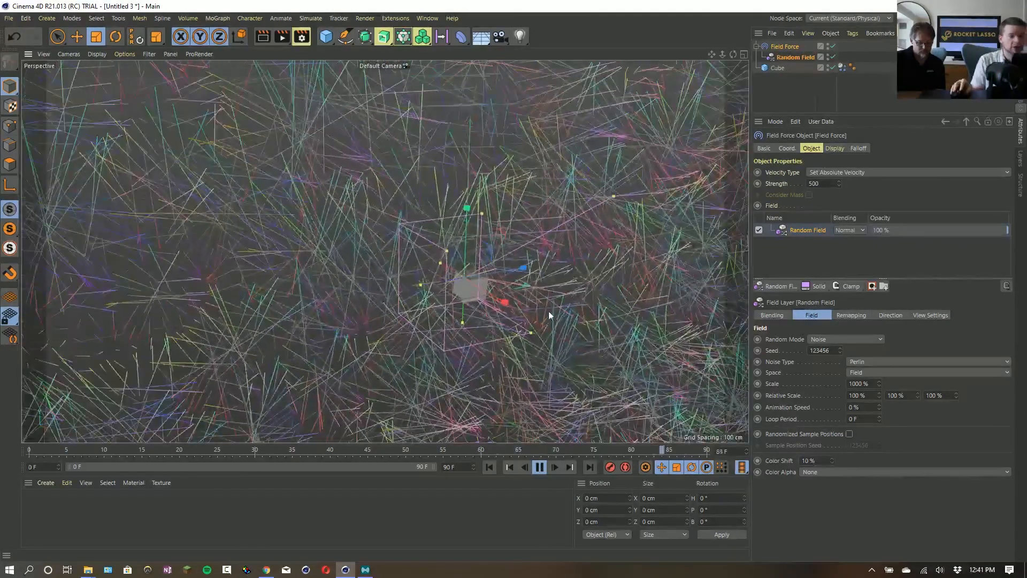
{"action": "left_click", "coordinate": [540, 467]}
{"action": "left_click", "coordinate": [493, 467]}
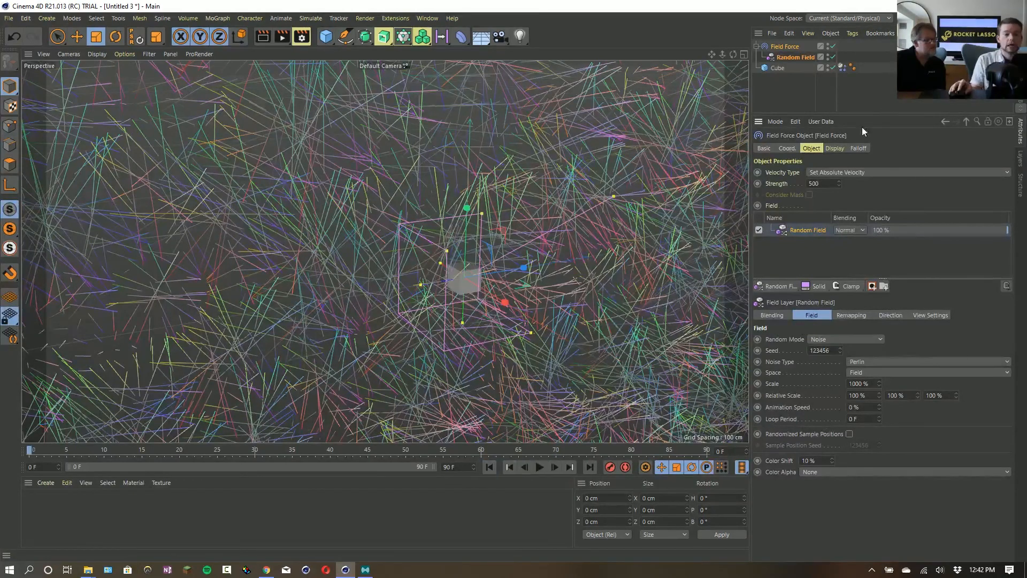
Show the Field Force's vector length as Brightness and examine the display lines from farther away.
{"action": "left_click", "coordinate": [834, 149]}
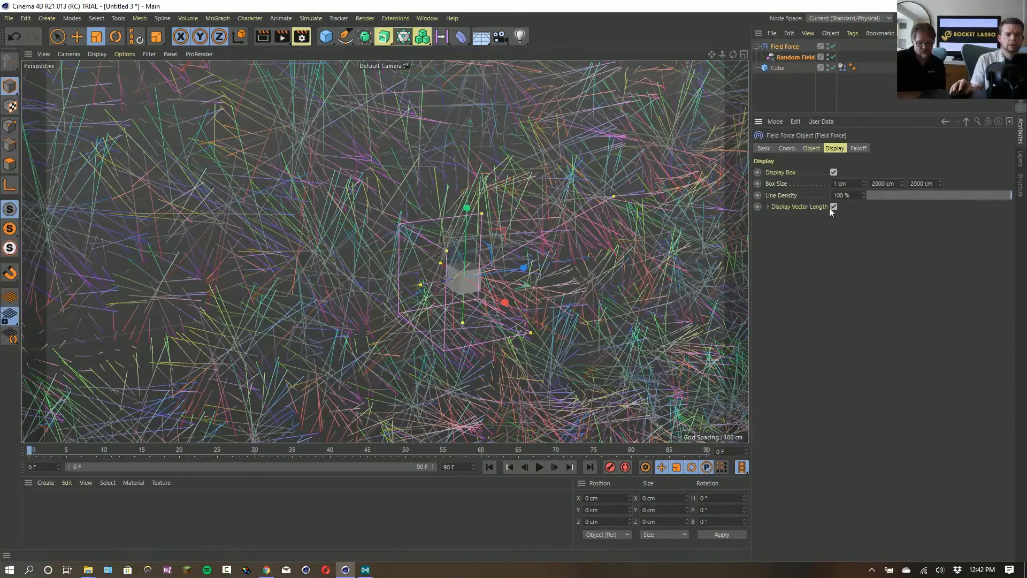
{"action": "left_click", "coordinate": [770, 206]}
{"action": "left_click", "coordinate": [849, 217]}
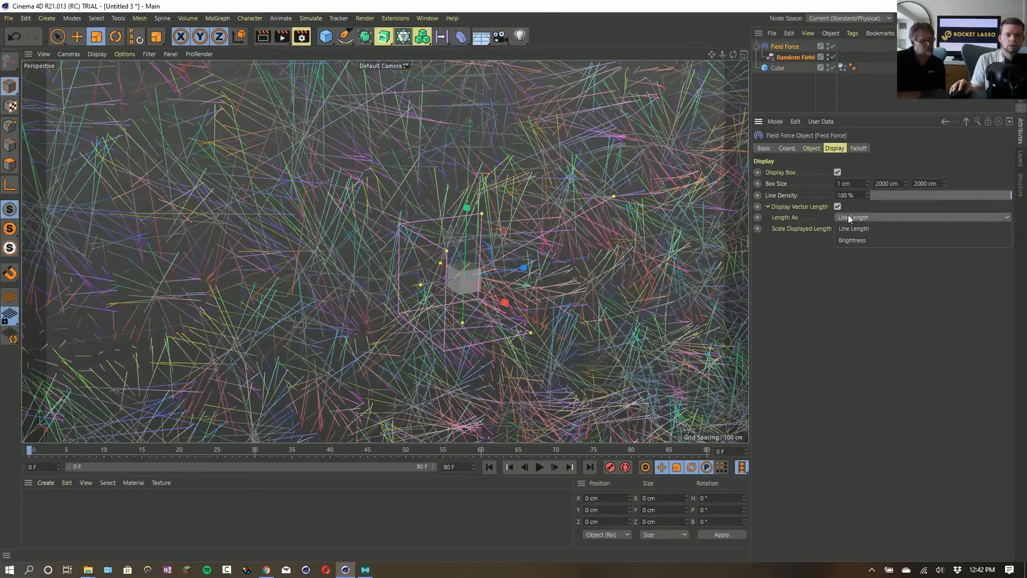
{"action": "left_click", "coordinate": [860, 240]}
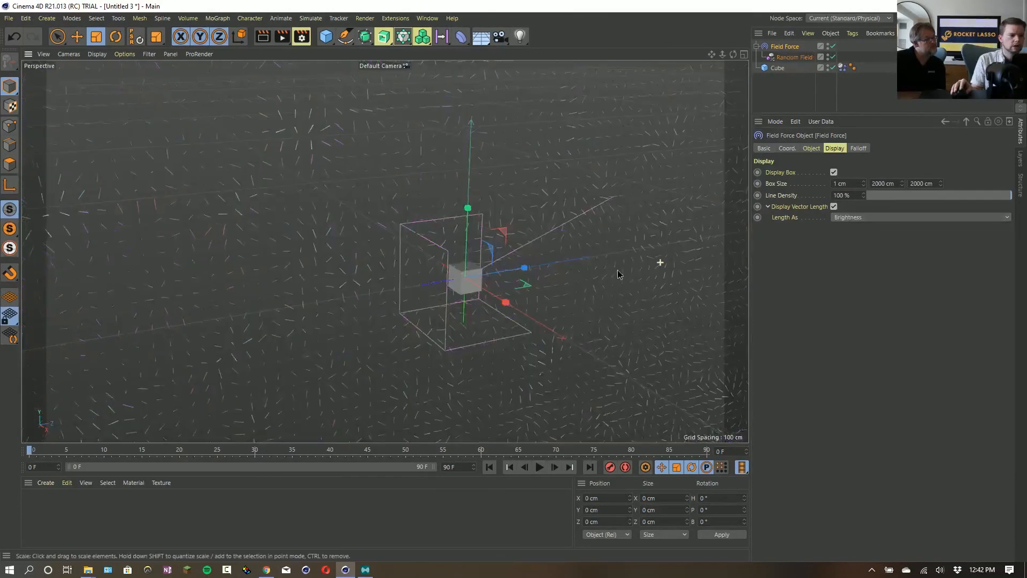
{"action": "scroll", "coordinate": [610, 273], "scroll_direction": "down", "scroll_amount": 3}
{"action": "left_click_drag", "start_coordinate": [602, 279], "coordinate": [557, 338], "text": "alt"}
Show the Field Force's vector length as Line Length with a displayed length scale of 0.1.
{"action": "left_click", "coordinate": [858, 216]}
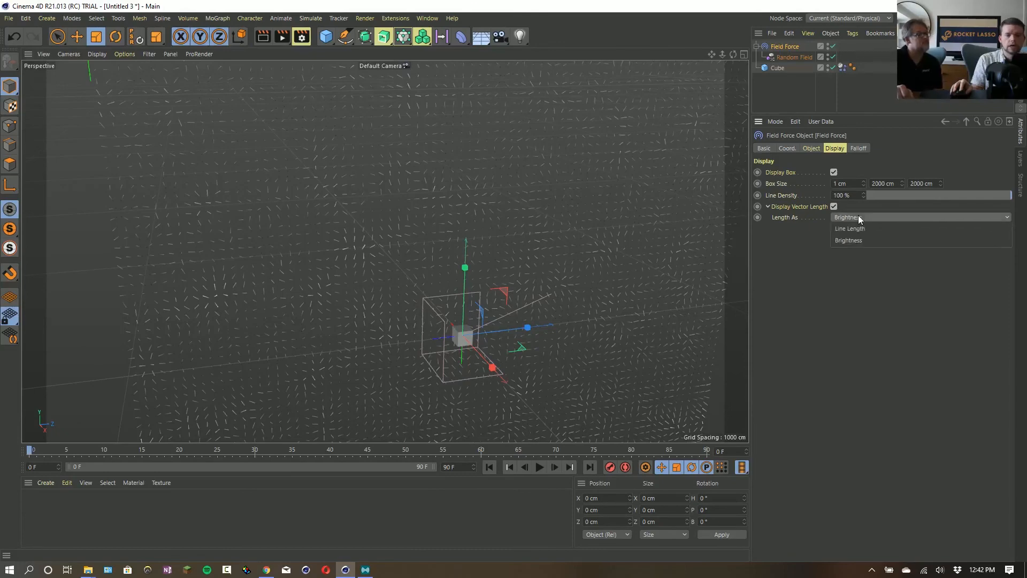
{"action": "left_click", "coordinate": [862, 229]}
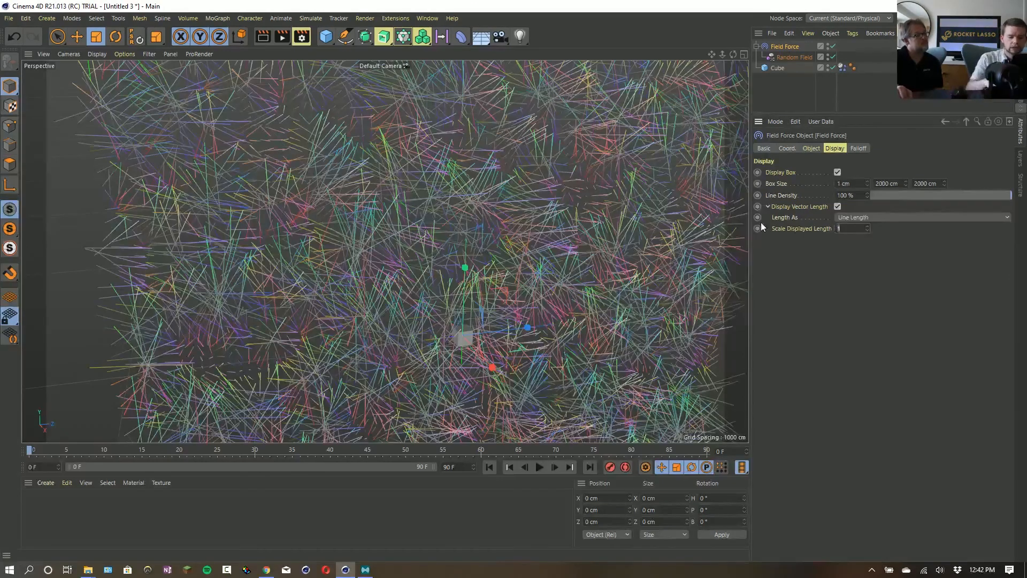
{"action": "type", "text": ".1"}
{"action": "key", "text": "Return"}
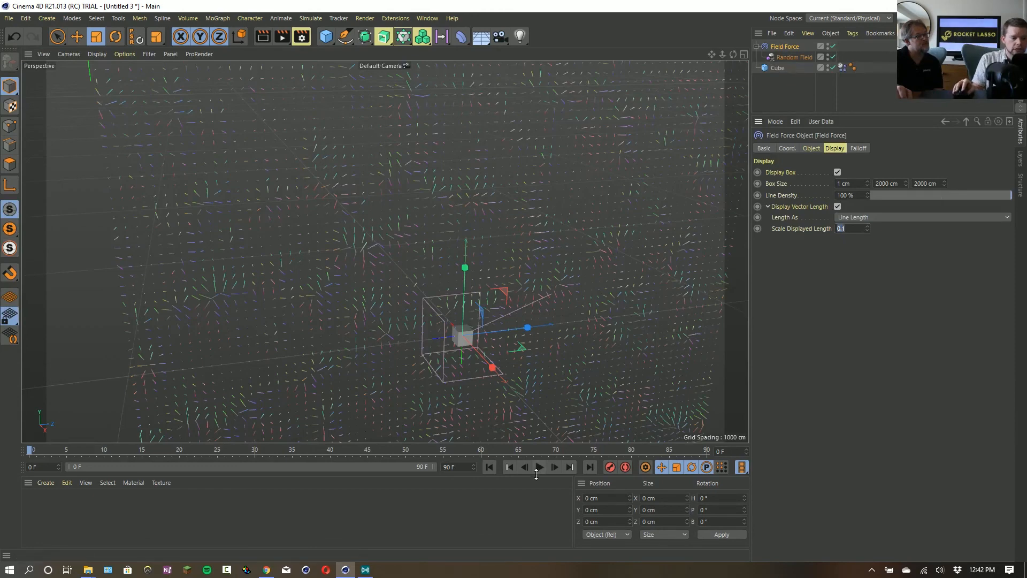
Change the Random Field's seed to 123478 and play the simulation.
{"action": "left_click", "coordinate": [786, 58]}
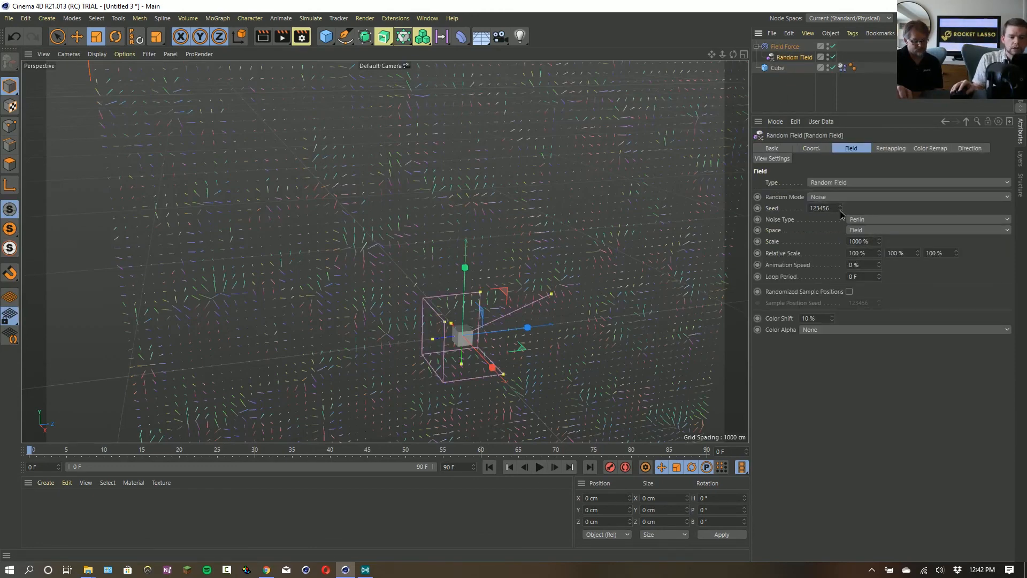
{"action": "left_click_drag", "start_coordinate": [841, 210], "coordinate": [841, 199]}
{"action": "left_click", "coordinate": [540, 467]}
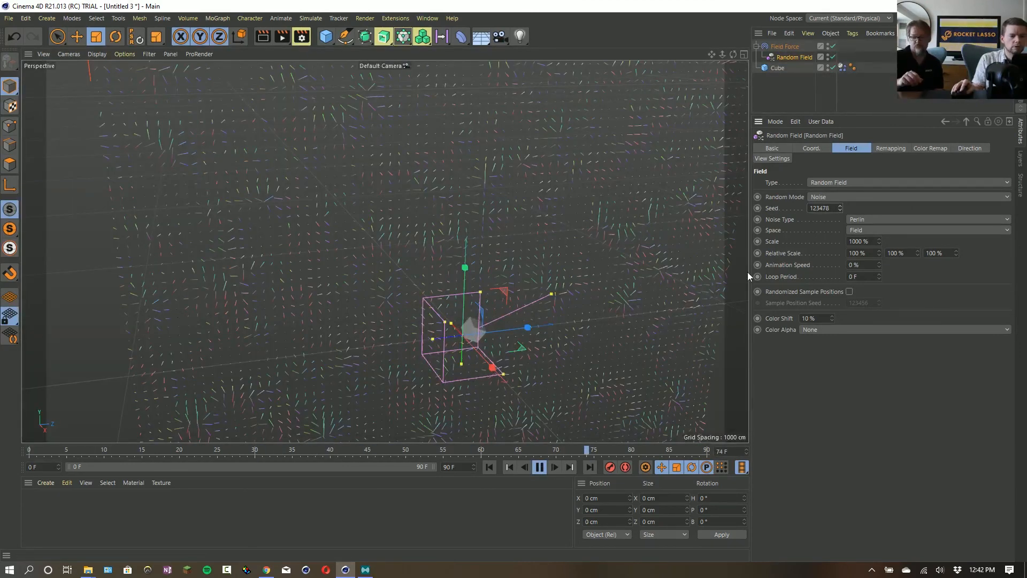
Set the Field Force's strength to 5000 and the Random Field's animation speed to 55%.
{"action": "left_click", "coordinate": [780, 47]}
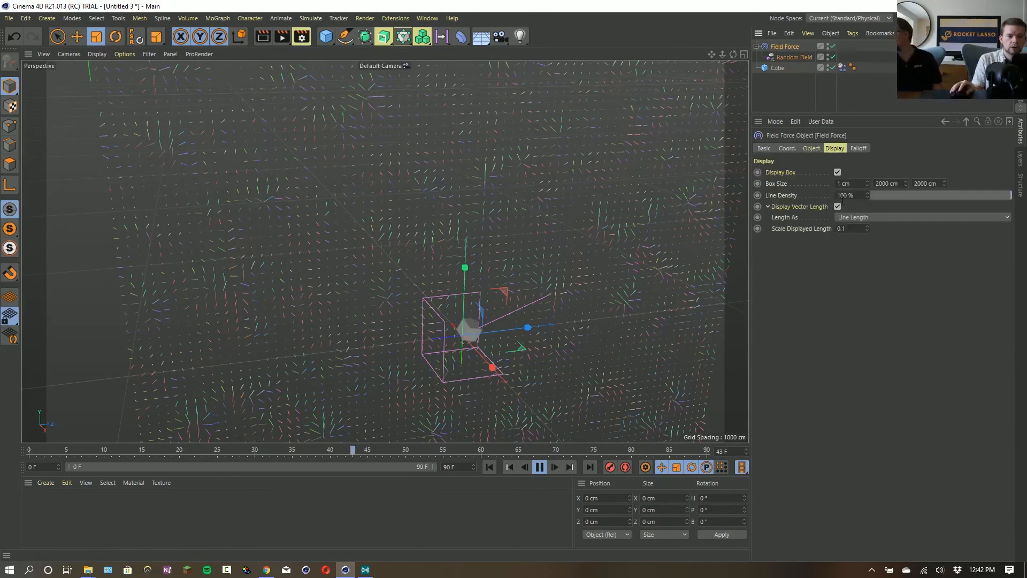
{"action": "left_click", "coordinate": [812, 148]}
{"action": "left_click", "coordinate": [829, 184]}
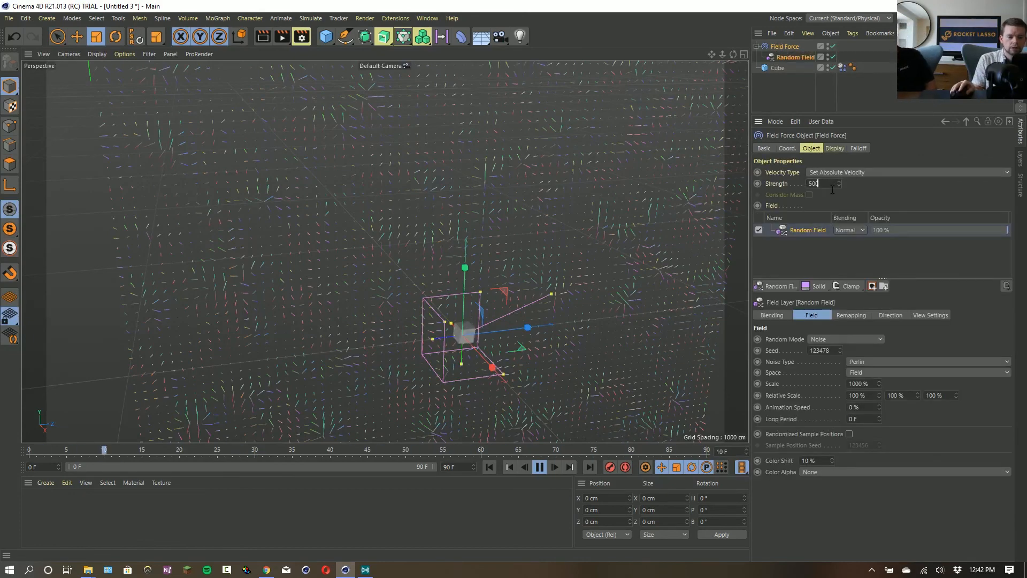
{"action": "type", "text": "0"}
{"action": "key", "text": "Return"}
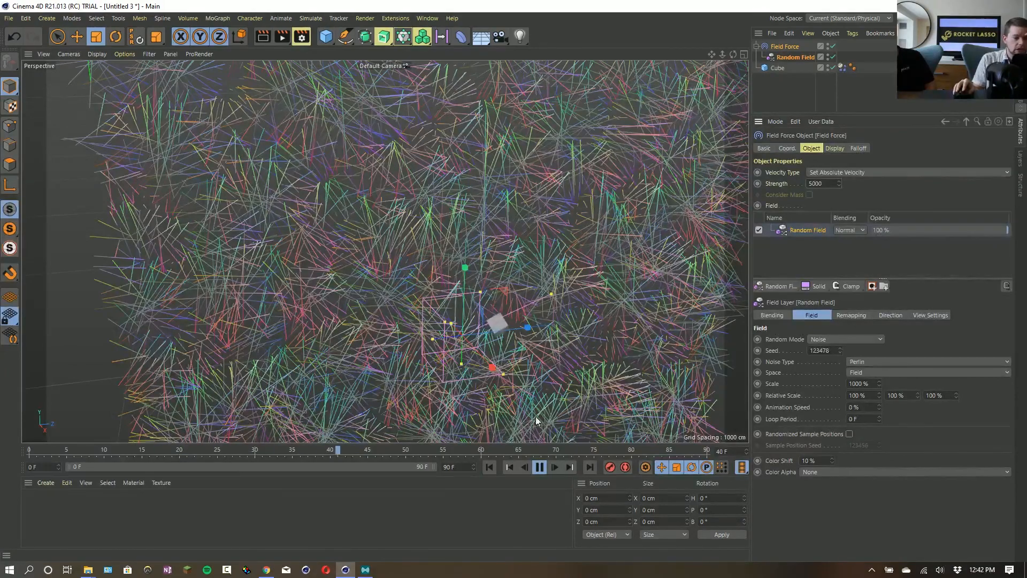
{"action": "type", "text": "55"}
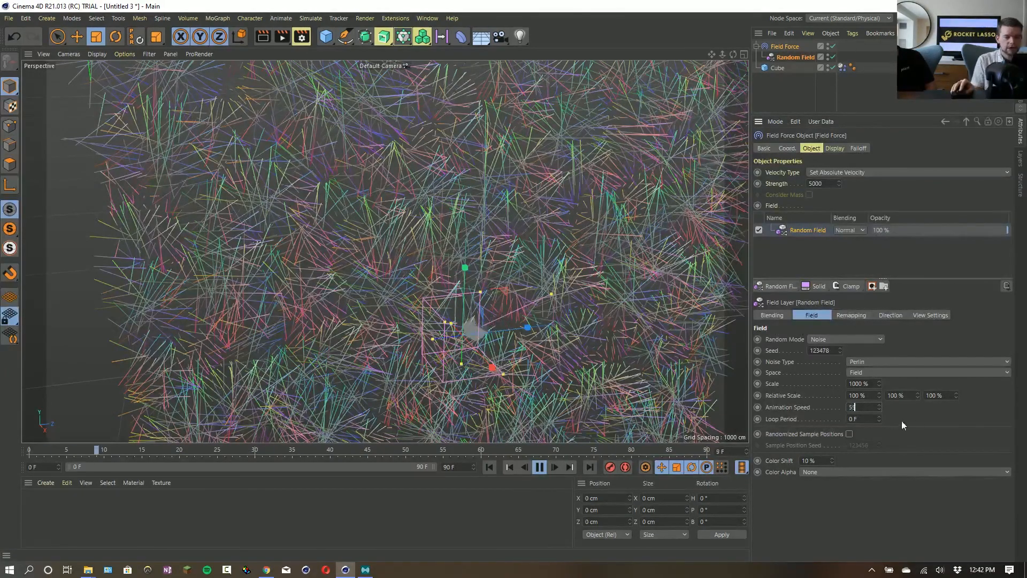
{"action": "key", "text": "Return"}
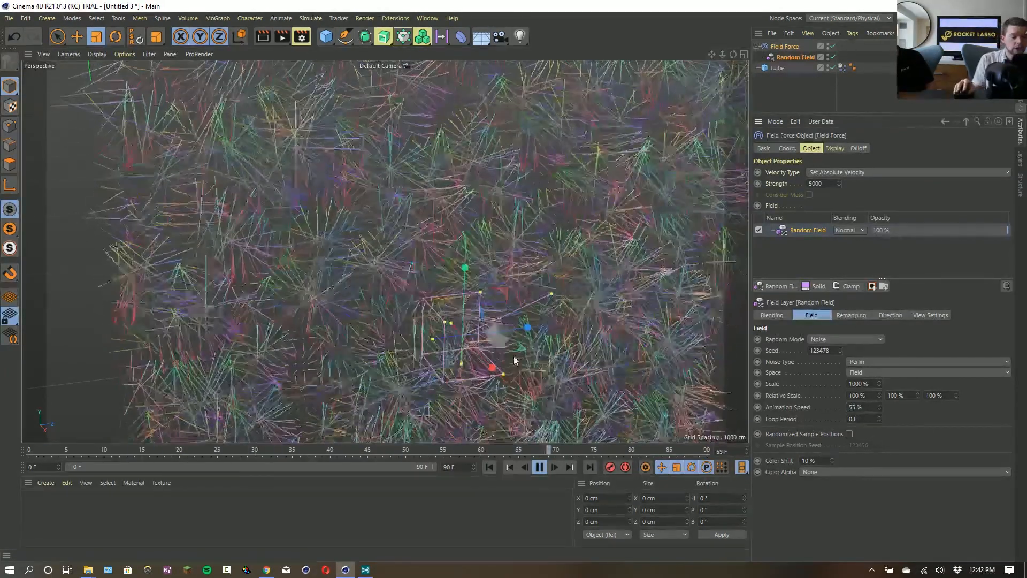
Try the Change Direction velocity type, and switch the Field Force to Add to Velocity with a strength of 500.
{"action": "left_click", "coordinate": [855, 173]}
{"action": "left_click", "coordinate": [854, 206]}
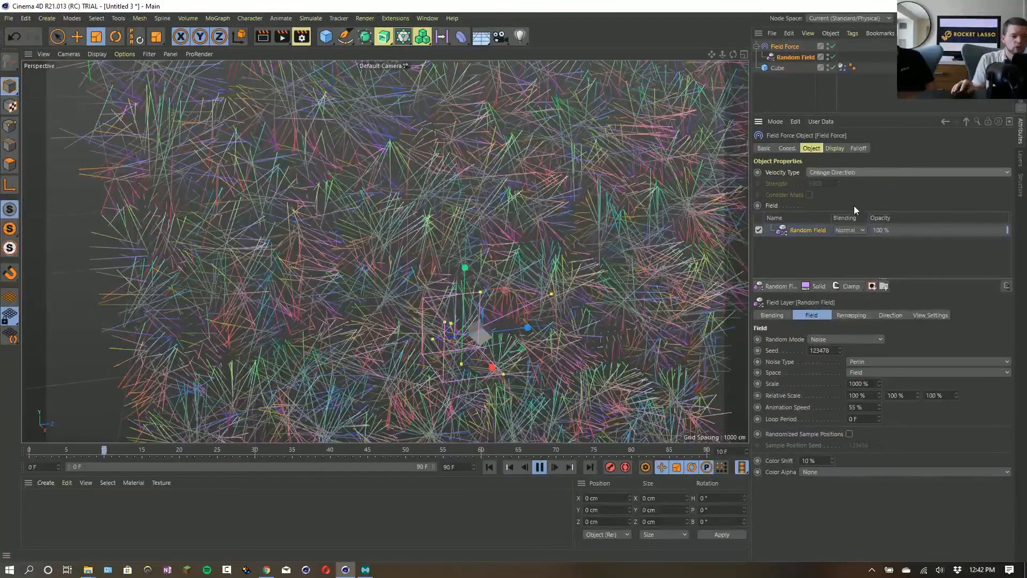
{"action": "left_click", "coordinate": [851, 172]}
{"action": "left_click", "coordinate": [844, 184]}
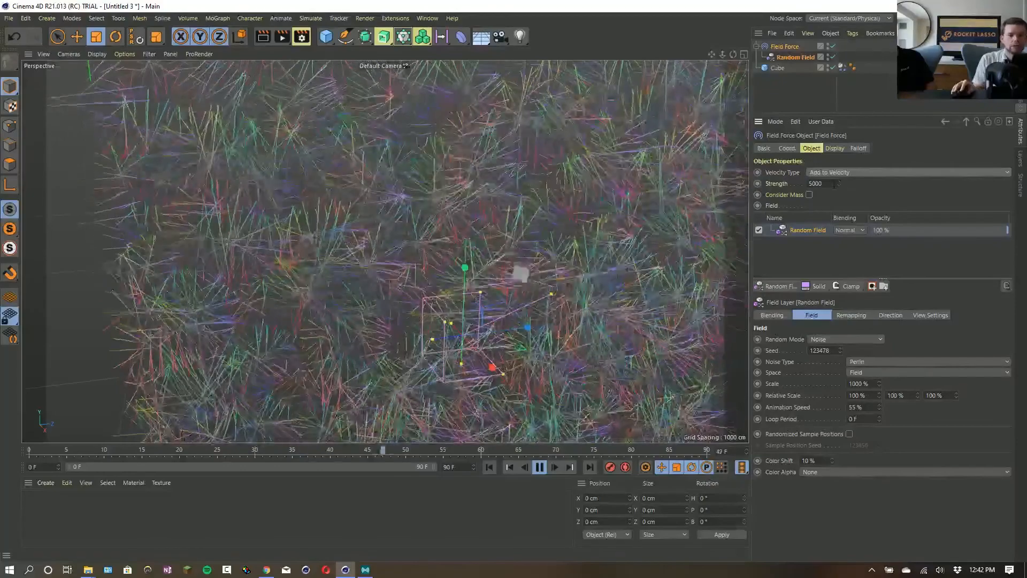
{"action": "left_click", "coordinate": [825, 184]}
{"action": "key", "text": "BackSpace"}
{"action": "key", "text": "Return"}
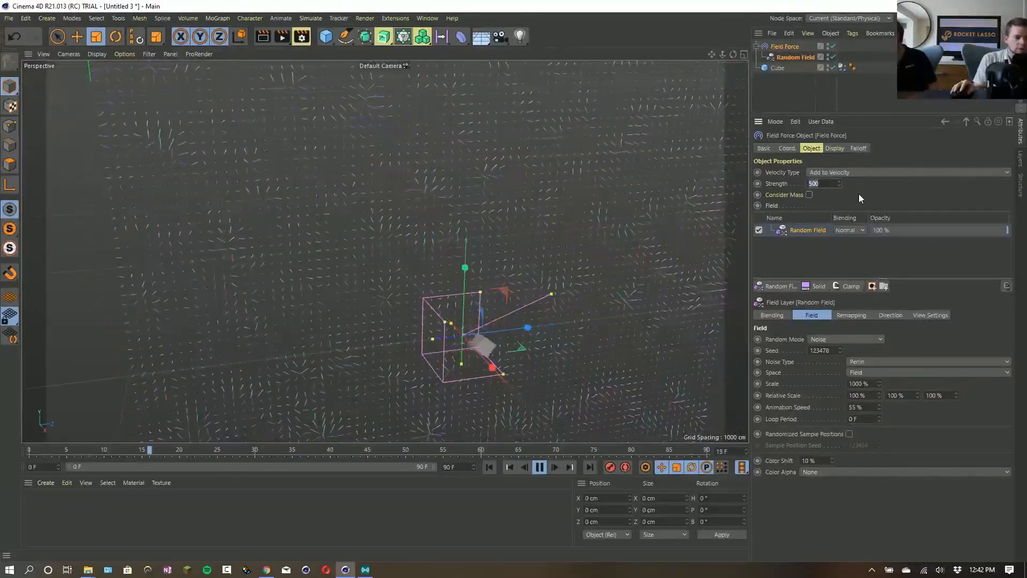
Set the X size of the Field Force's display box to 2000 cm and view the vector volume from another angle.
{"action": "right_click_drag", "start_coordinate": [615, 292], "coordinate": [555, 324], "text": "alt"}
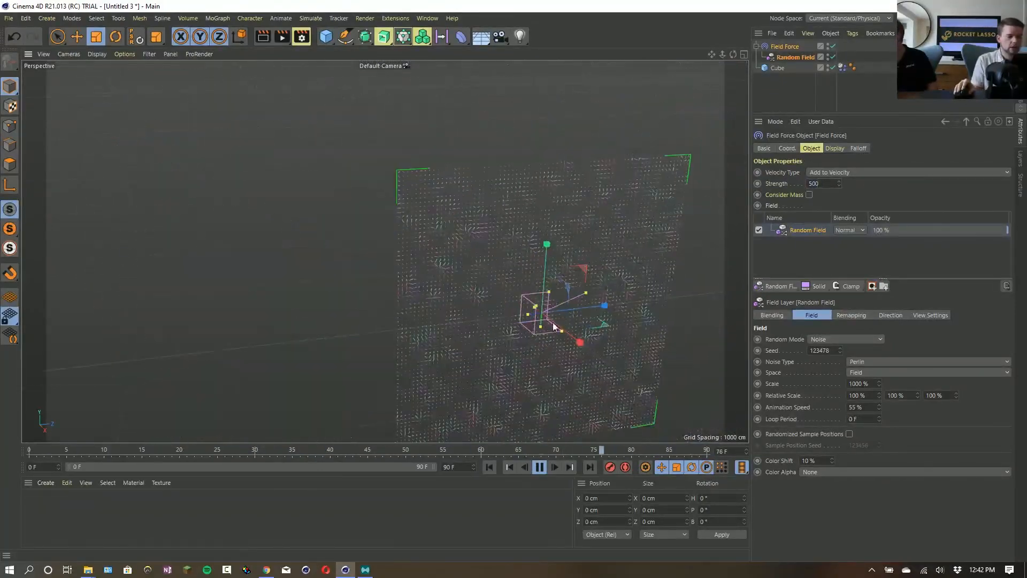
{"action": "middle_click_drag", "start_coordinate": [555, 324], "coordinate": [495, 271], "text": "alt"}
{"action": "right_click_drag", "start_coordinate": [494, 271], "coordinate": [539, 250], "text": "alt"}
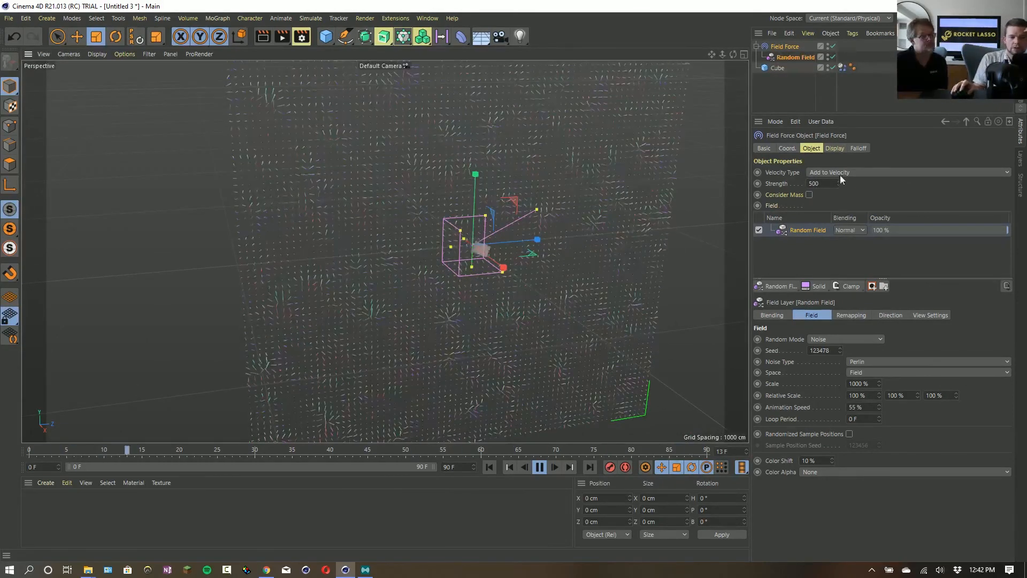
{"action": "left_click", "coordinate": [835, 149]}
{"action": "type", "text": "2"}
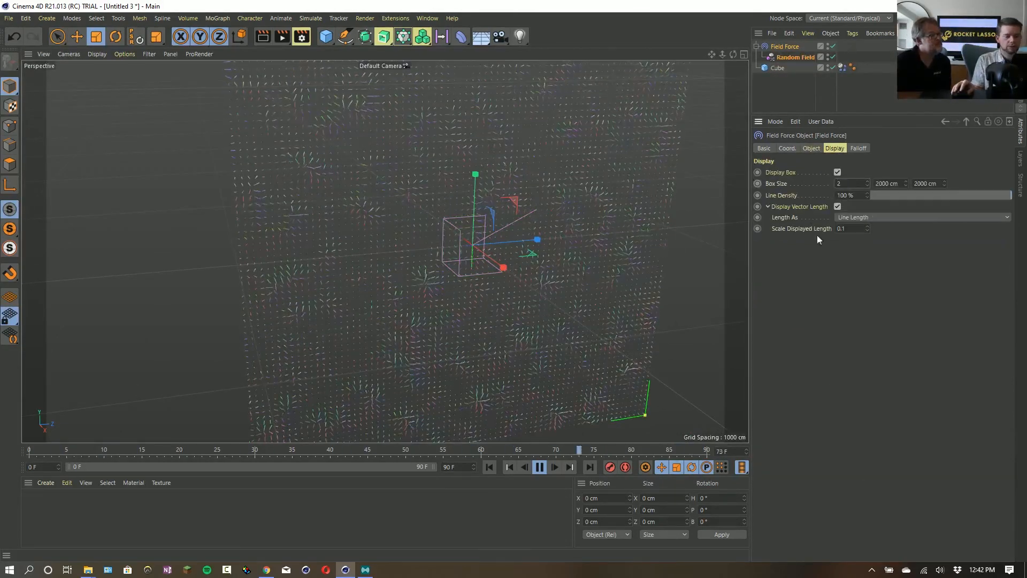
{"action": "type", "text": "000"}
{"action": "key", "text": "Return"}
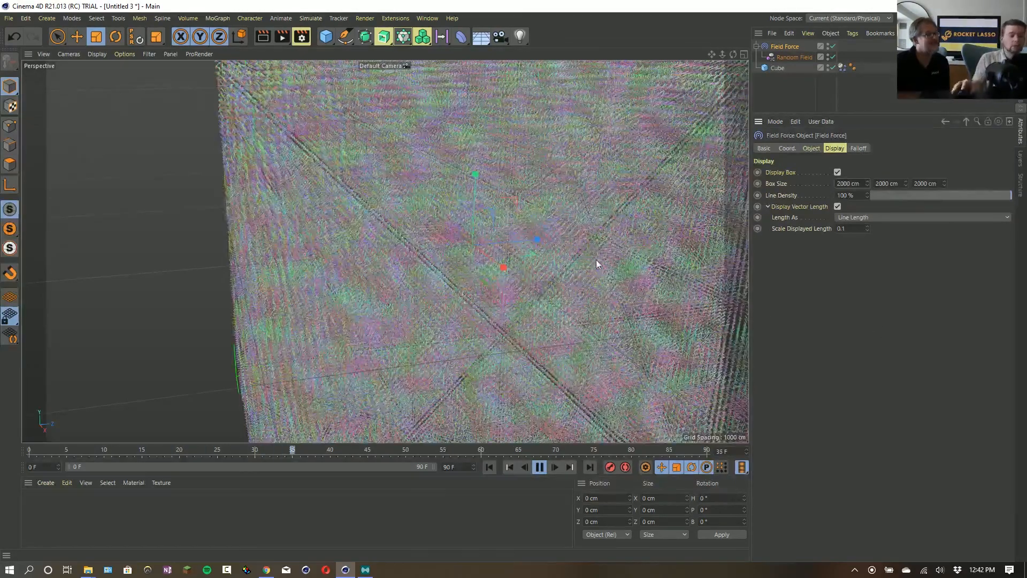
{"action": "left_click_drag", "start_coordinate": [499, 210], "coordinate": [422, 225], "text": "alt"}
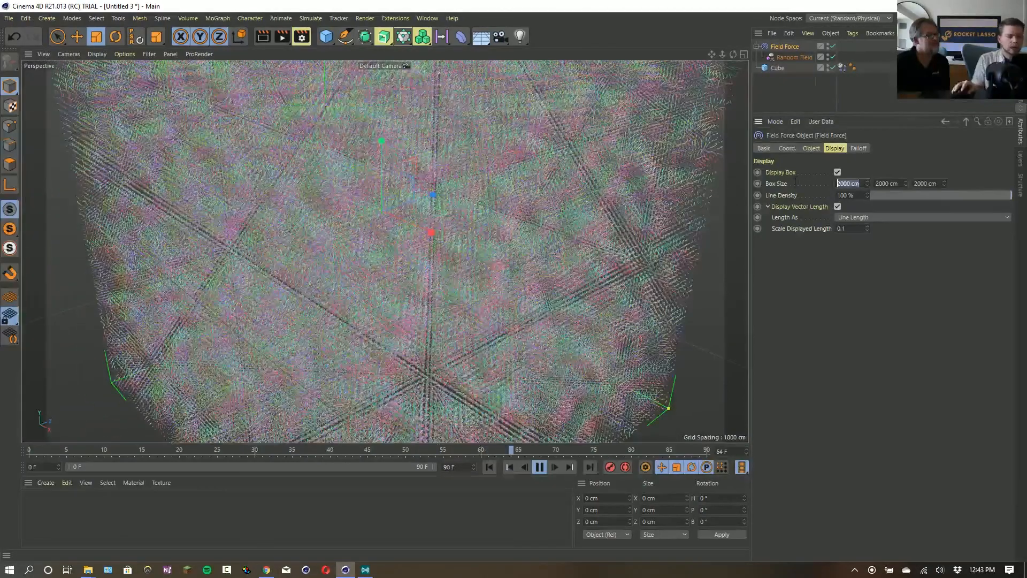
Set the display box's X size to 1 cm and rewind the stopped simulation to the first frame.
{"action": "key", "text": "Return"}
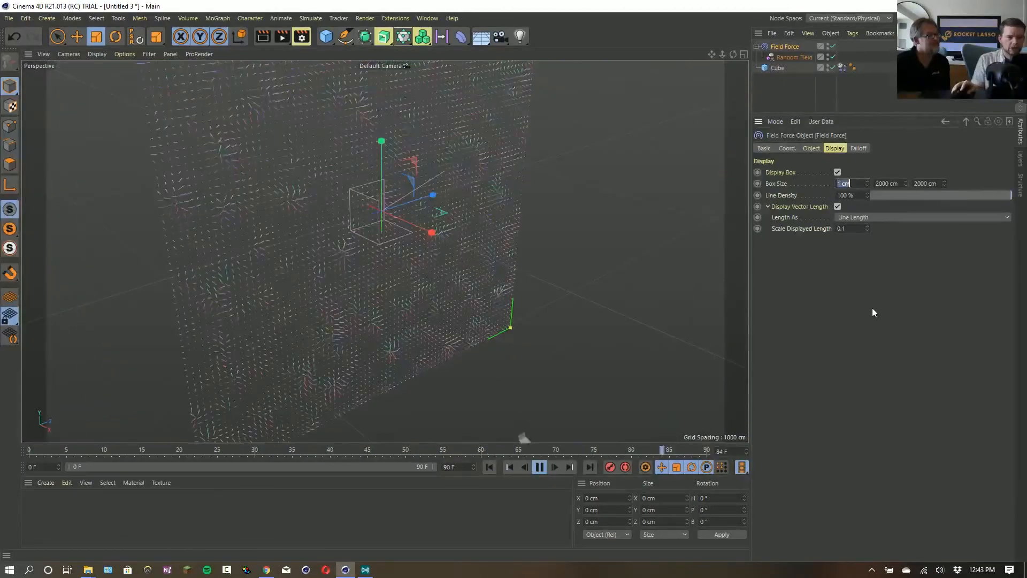
{"action": "left_click", "coordinate": [540, 467]}
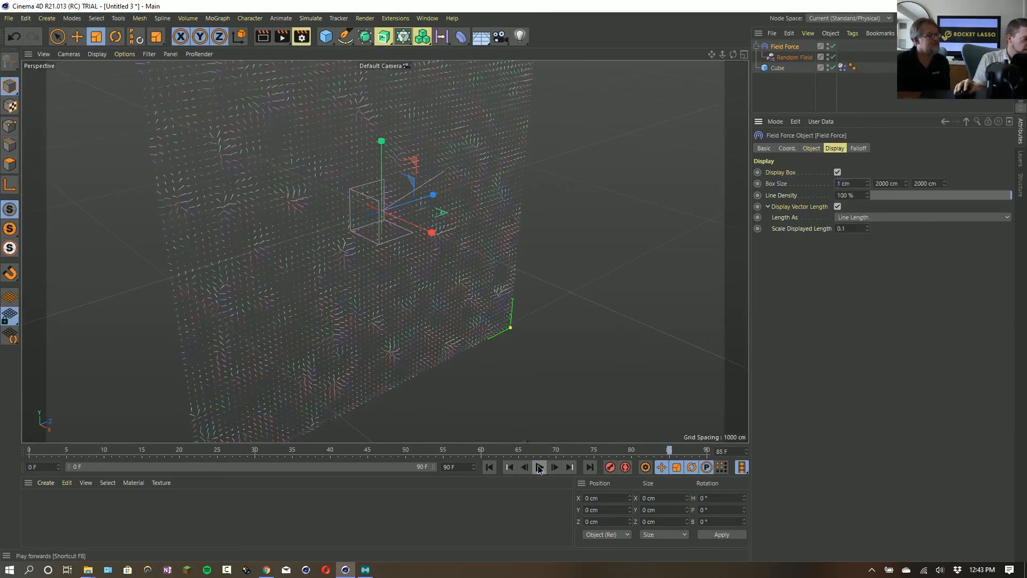
{"action": "left_click", "coordinate": [490, 470]}
Add a Solid layer to the Field Force's field list and move it below the Random Field.
{"action": "left_click_drag", "start_coordinate": [368, 233], "coordinate": [345, 207], "text": "alt"}
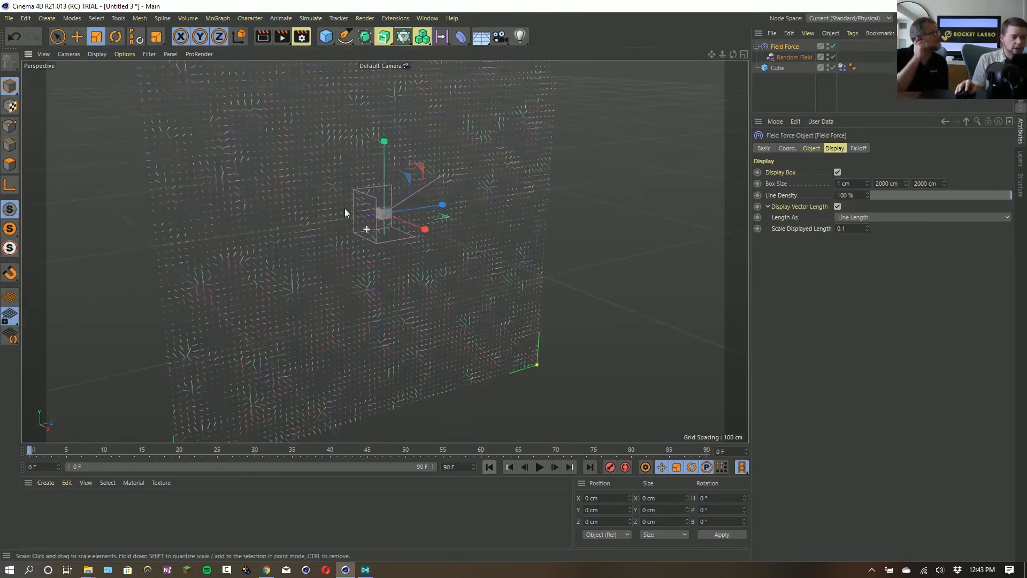
{"action": "middle_click_drag", "start_coordinate": [386, 238], "coordinate": [445, 277], "text": "alt"}
{"action": "left_click_drag", "start_coordinate": [446, 278], "coordinate": [426, 257], "text": "alt"}
{"action": "middle_click_drag", "start_coordinate": [427, 258], "coordinate": [453, 307], "text": "alt"}
{"action": "right_click_drag", "start_coordinate": [453, 307], "coordinate": [497, 300], "text": "alt"}
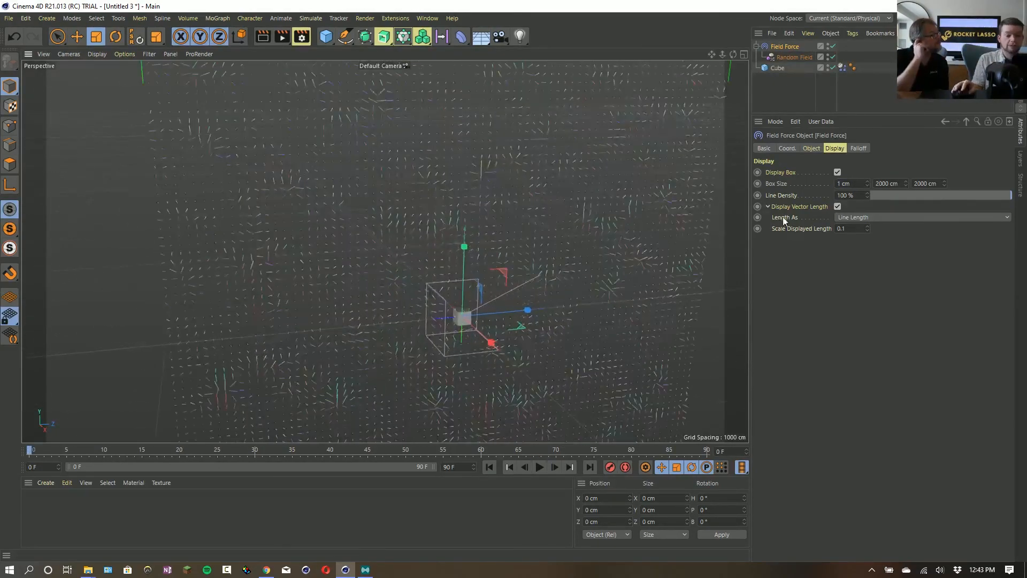
{"action": "left_click", "coordinate": [813, 149]}
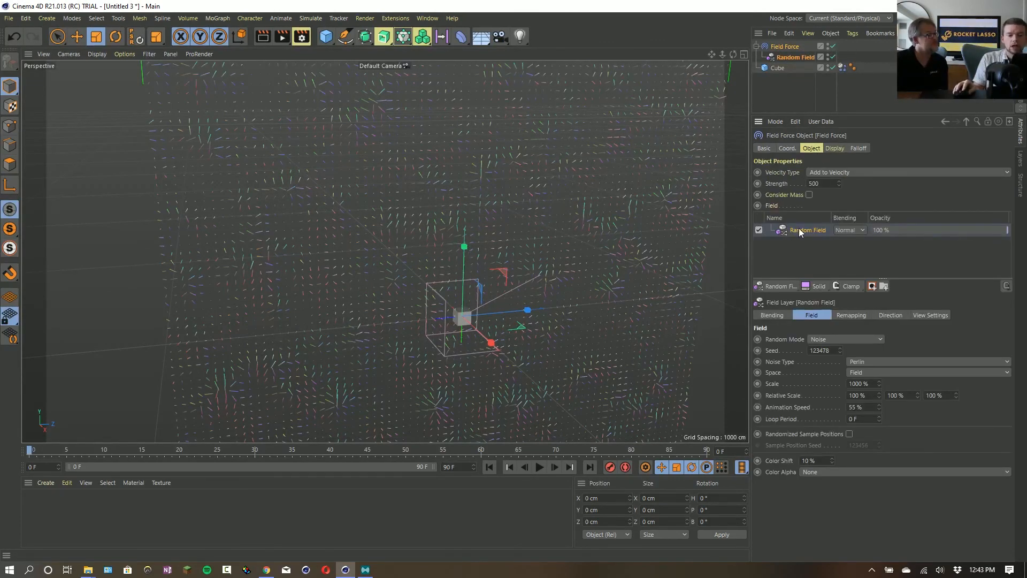
{"action": "left_click", "coordinate": [818, 287]}
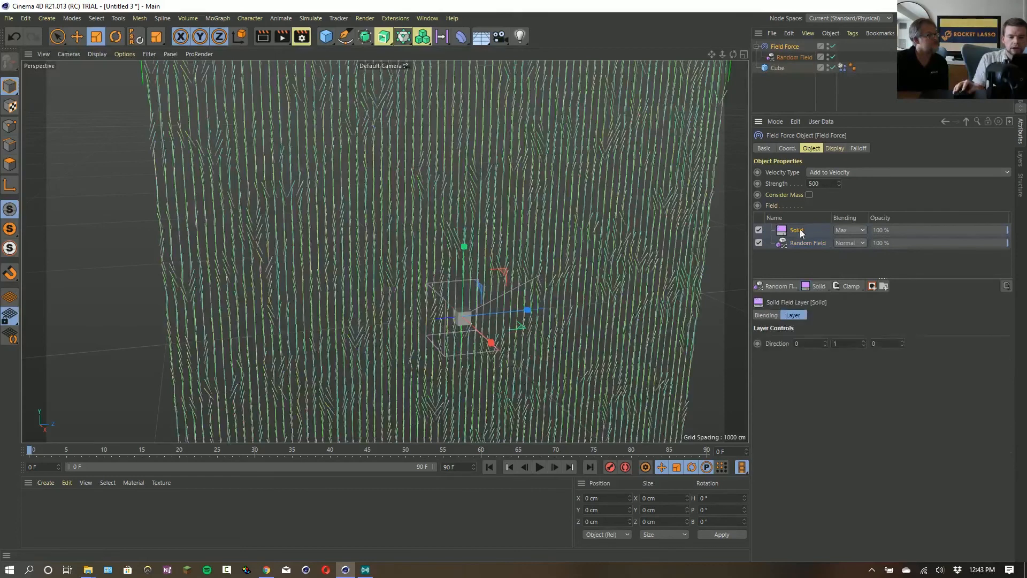
{"action": "left_click_drag", "start_coordinate": [798, 247], "coordinate": [799, 247]}
Set the Solid layer's blending mode to Normal.
{"action": "left_click", "coordinate": [852, 242]}
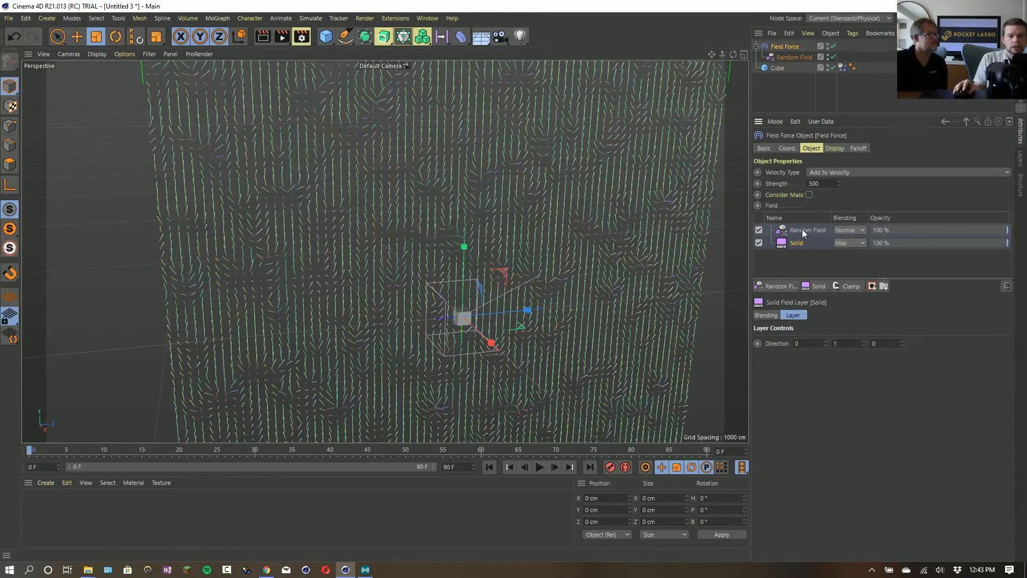
{"action": "left_click", "coordinate": [850, 243]}
{"action": "left_click", "coordinate": [848, 257]}
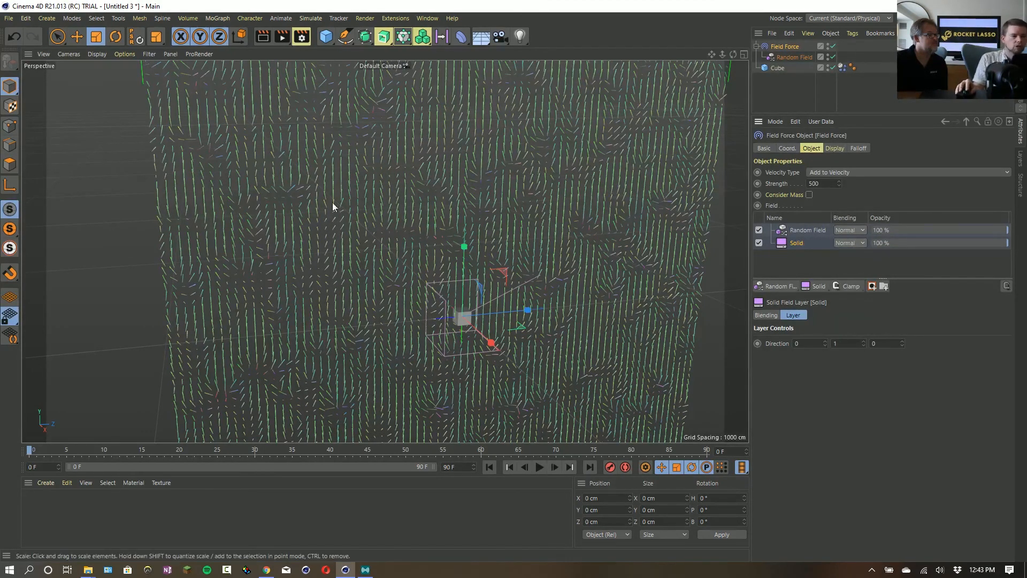
Play the simulation briefly, then set the Field Force's strength to 50 and play it again.
{"action": "left_click", "coordinate": [544, 467]}
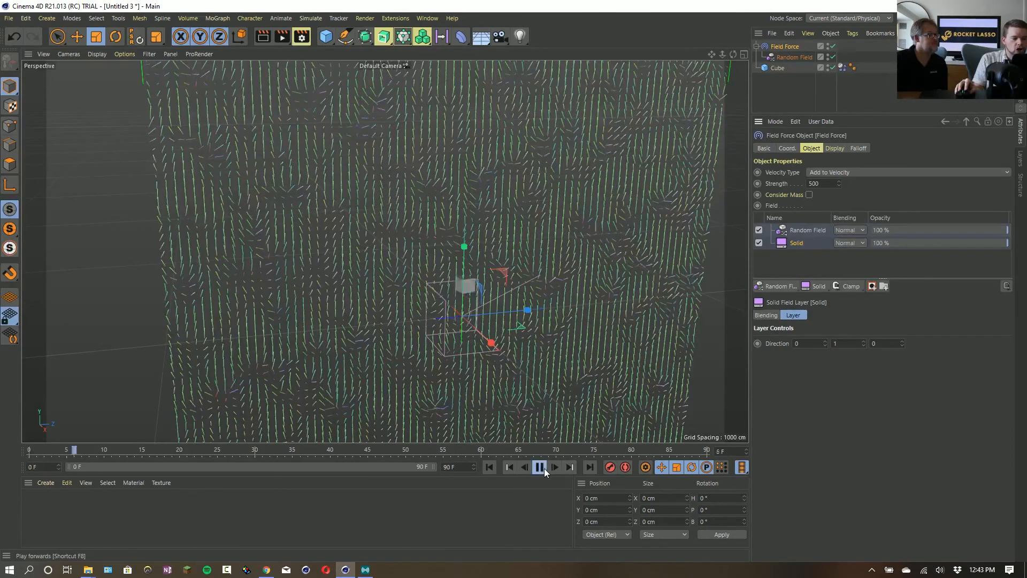
{"action": "left_click", "coordinate": [544, 468]}
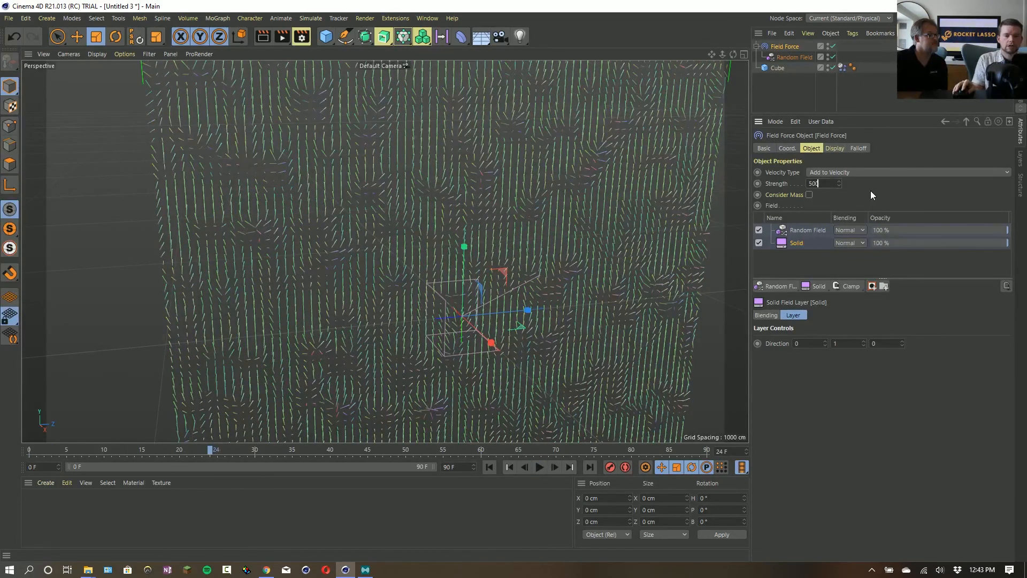
{"action": "key", "text": "BackSpace"}
{"action": "key", "text": "Return"}
{"action": "left_click", "coordinate": [544, 468]}
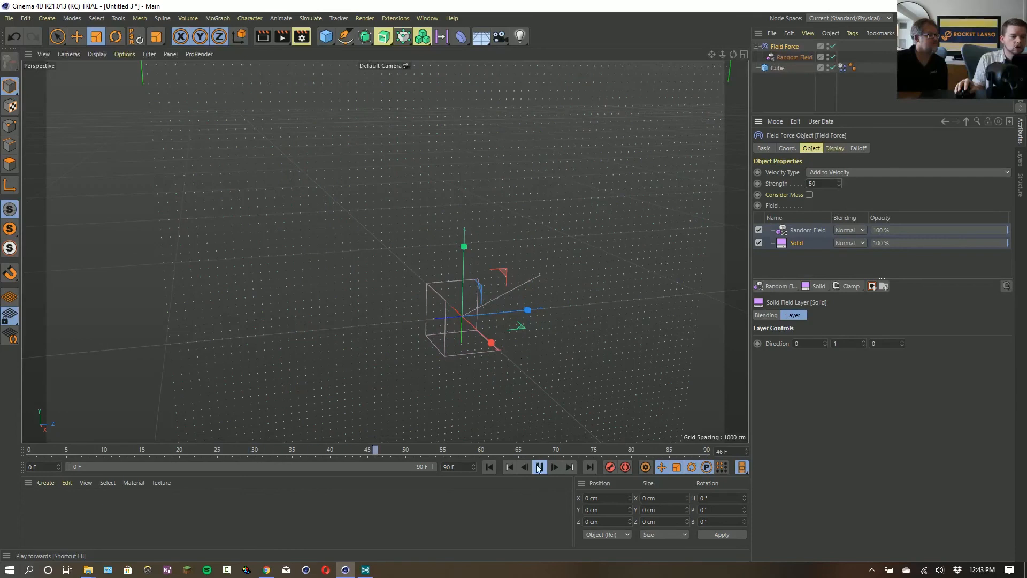
Change the Field Force's velocity type to Set Absolute Velocity and its strength to 500.
{"action": "left_click", "coordinate": [837, 173]}
{"action": "left_click", "coordinate": [840, 194]}
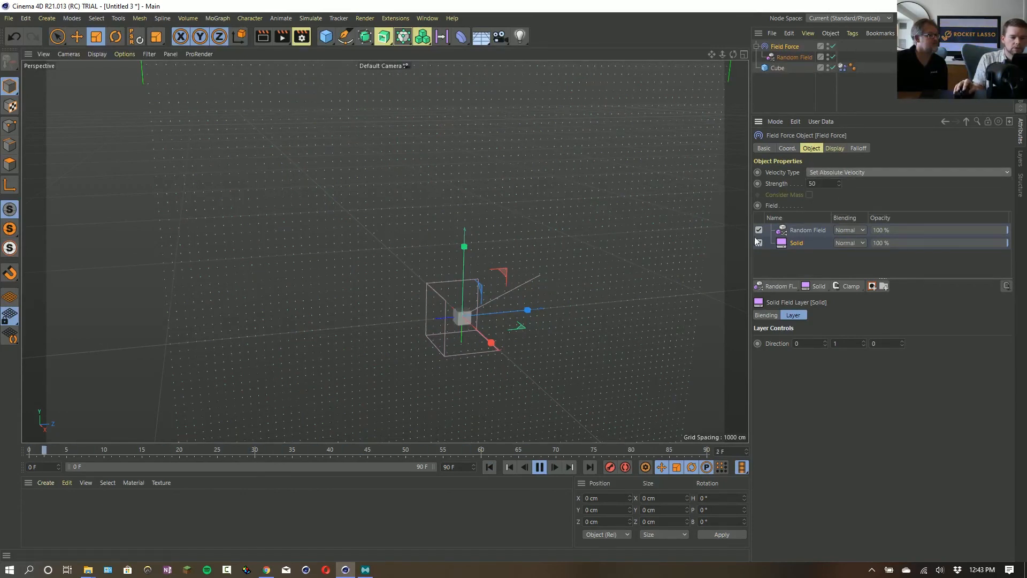
{"action": "left_click", "coordinate": [824, 184]}
{"action": "type", "text": "0"}
{"action": "key", "text": "Return"}
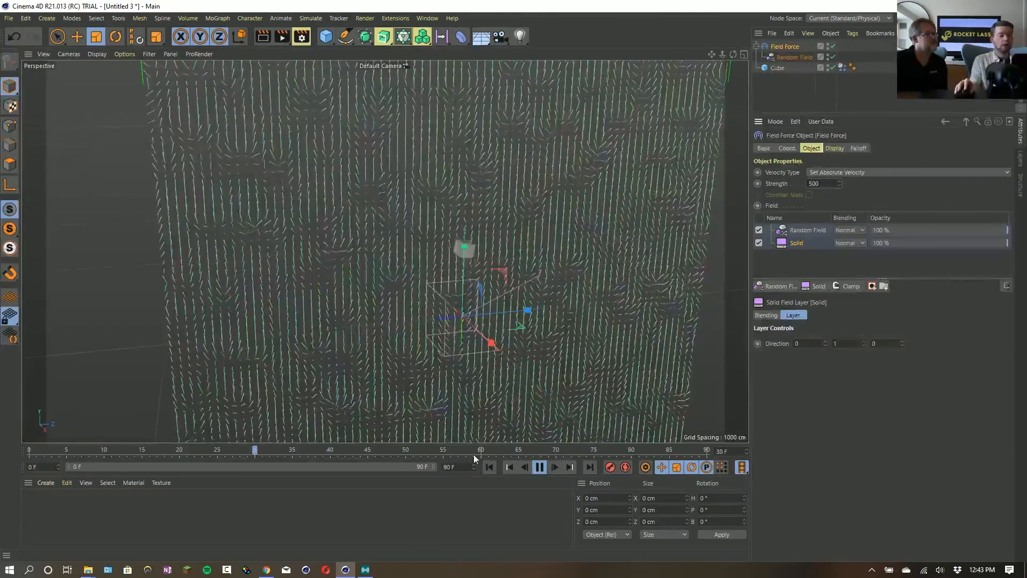
Set the timeline's end frame to 999 F.
{"action": "double_click", "coordinate": [451, 467]}
{"action": "type", "text": "999"}
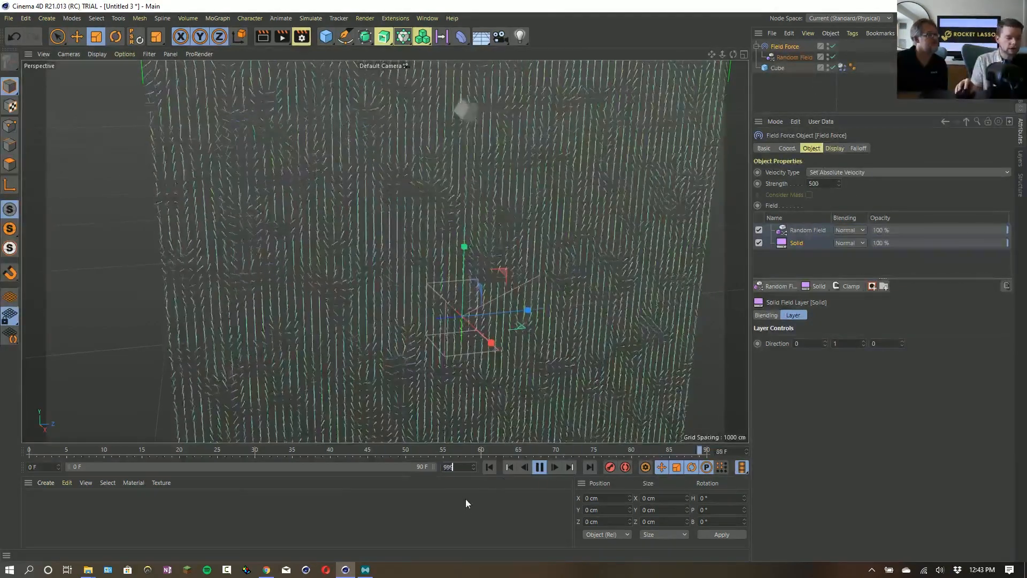
{"action": "key", "text": "Return"}
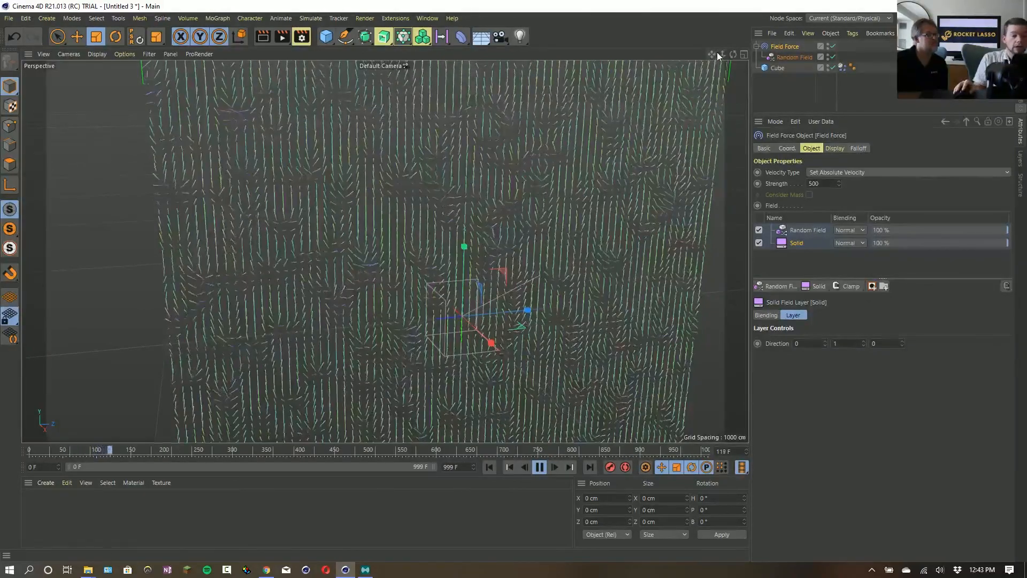
{"action": "left_click_drag", "start_coordinate": [717, 52], "coordinate": [717, 124]}
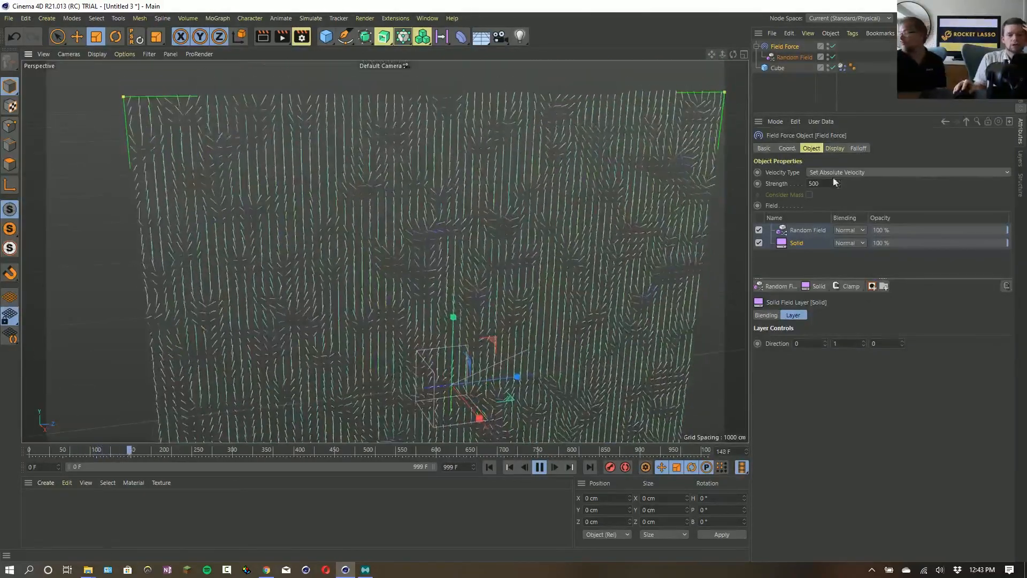
Add a mask to the Random Field layer and create a Spherical Field in the Field Force's field list.
{"action": "left_click", "coordinate": [803, 230]}
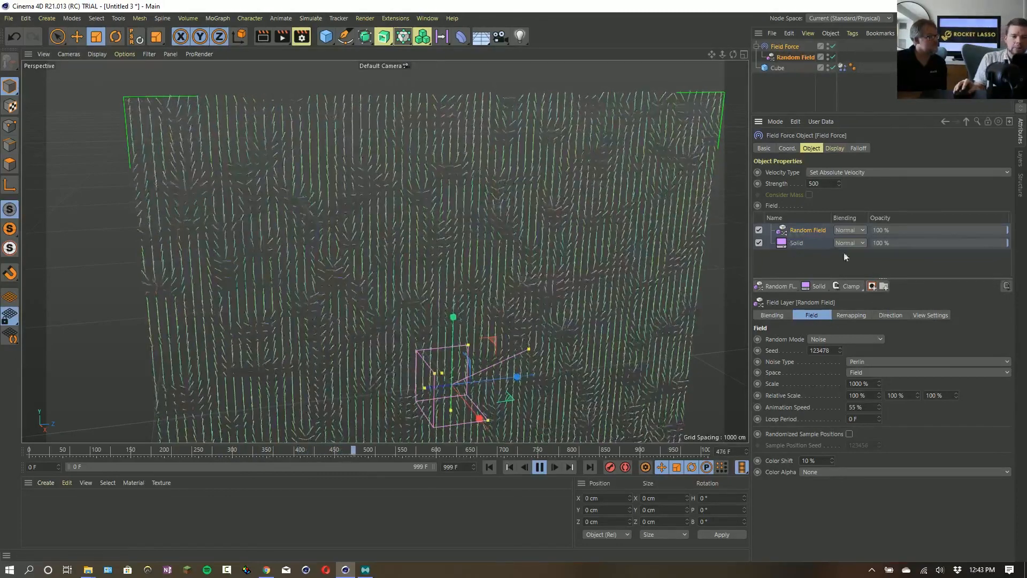
{"action": "left_click", "coordinate": [871, 287]}
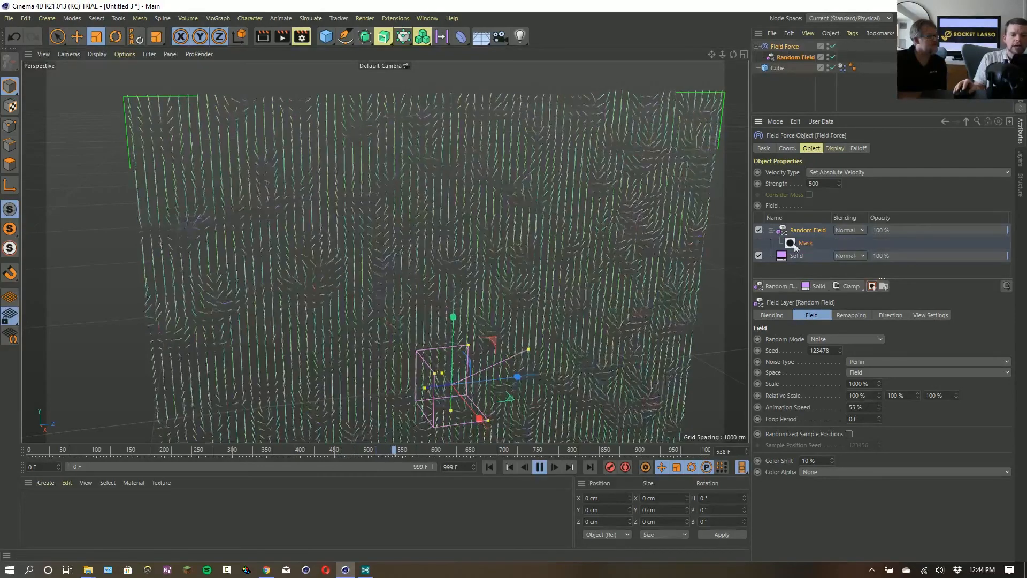
{"action": "left_click", "coordinate": [781, 288]}
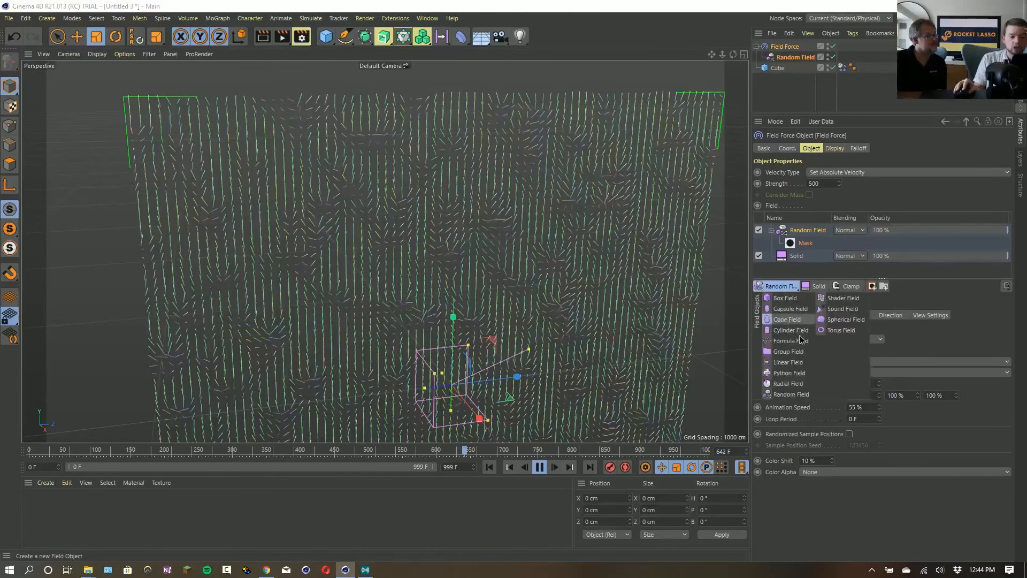
{"action": "left_click", "coordinate": [845, 320]}
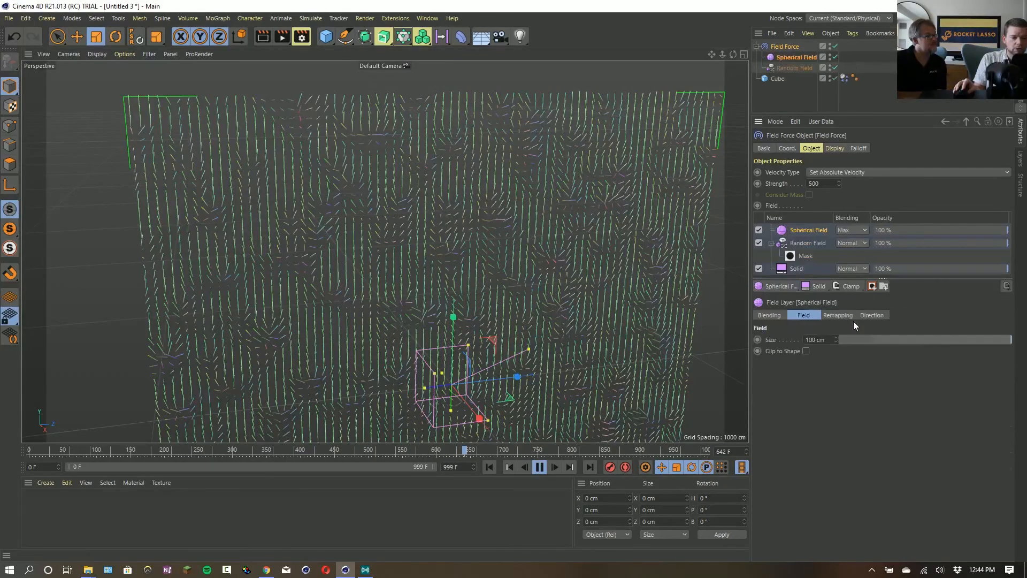
Scale the Spherical Field up to about 629 cm and move it to about X 3, Y 79, Z 89 cm.
{"action": "left_click_drag", "start_coordinate": [418, 328], "coordinate": [706, 198]}
{"action": "left_click", "coordinate": [795, 56]}
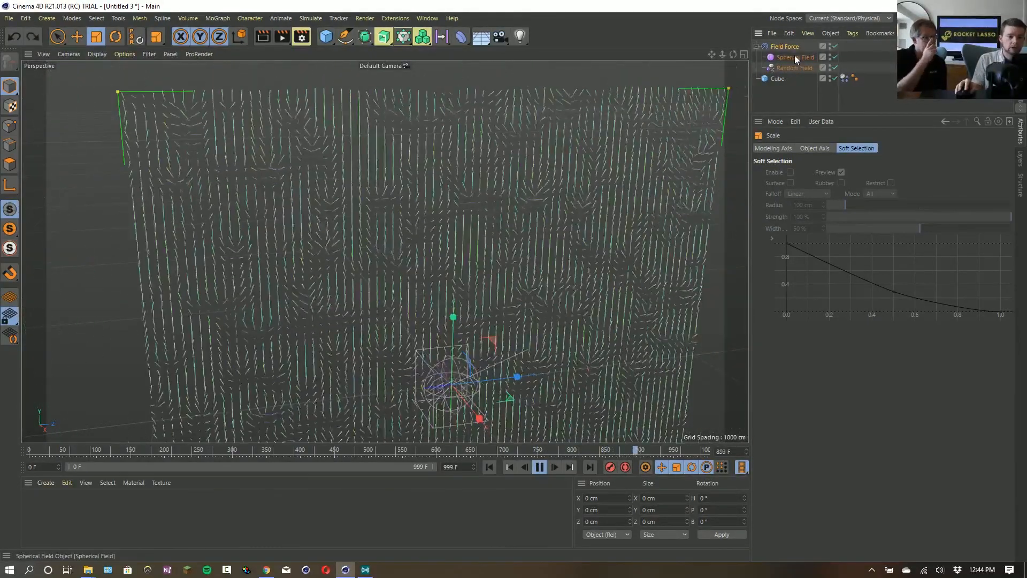
{"action": "left_click_drag", "start_coordinate": [379, 259], "coordinate": [755, 161]}
{"action": "left_click_drag", "start_coordinate": [710, 56], "coordinate": [741, 11]}
{"action": "key", "text": "e"}
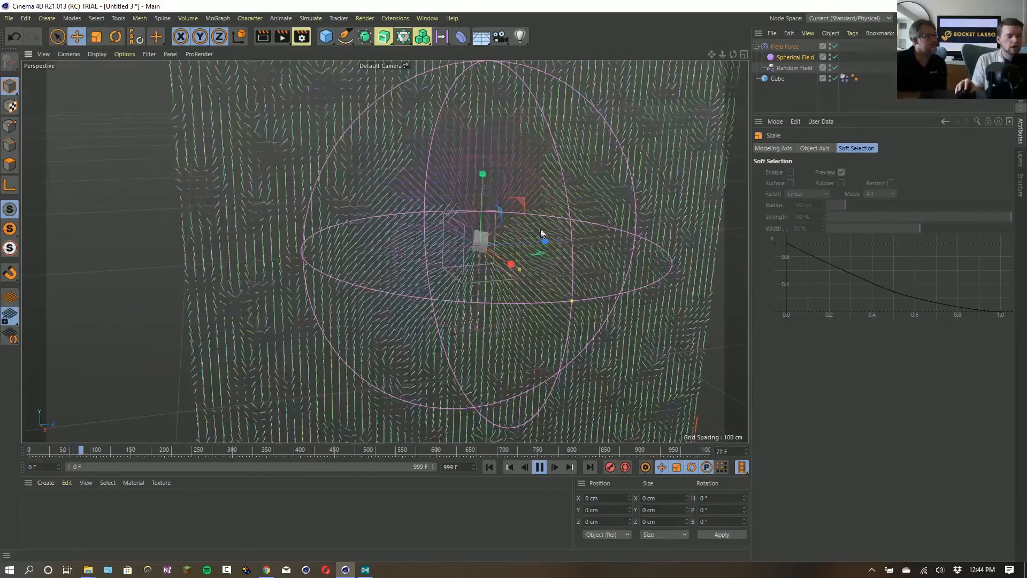
{"action": "left_click_drag", "start_coordinate": [541, 213], "coordinate": [543, 184]}
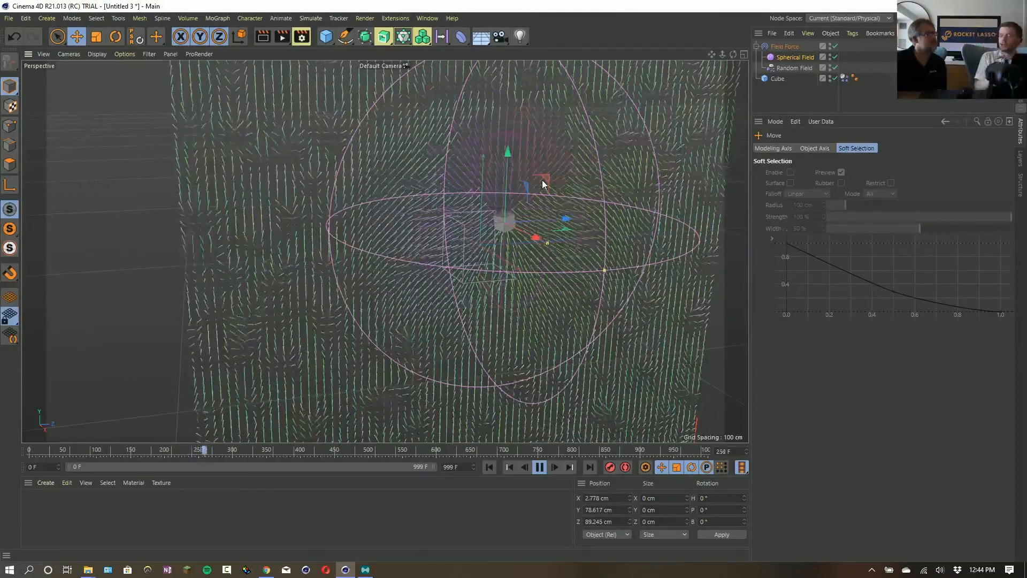
Move the Spherical Field layer into the Random Field's mask and enable its value channel.
{"action": "left_click", "coordinate": [790, 56]}
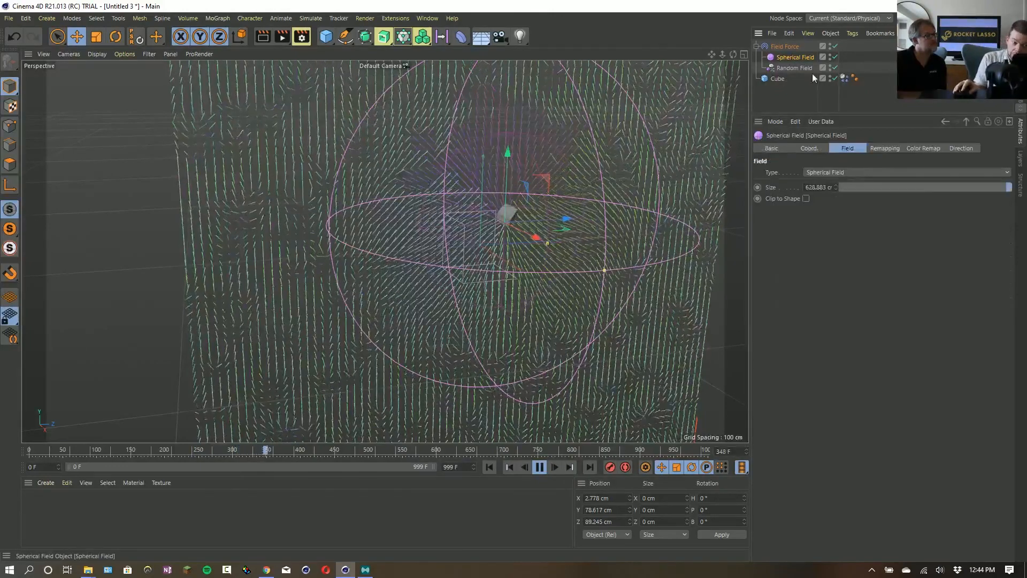
{"action": "left_click", "coordinate": [778, 48]}
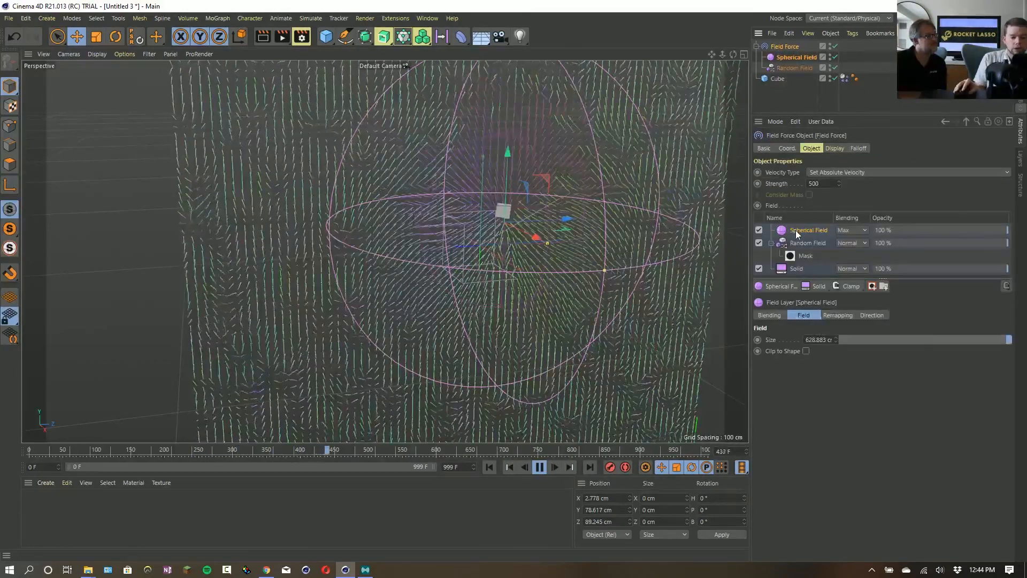
{"action": "left_click_drag", "start_coordinate": [795, 230], "coordinate": [806, 254]}
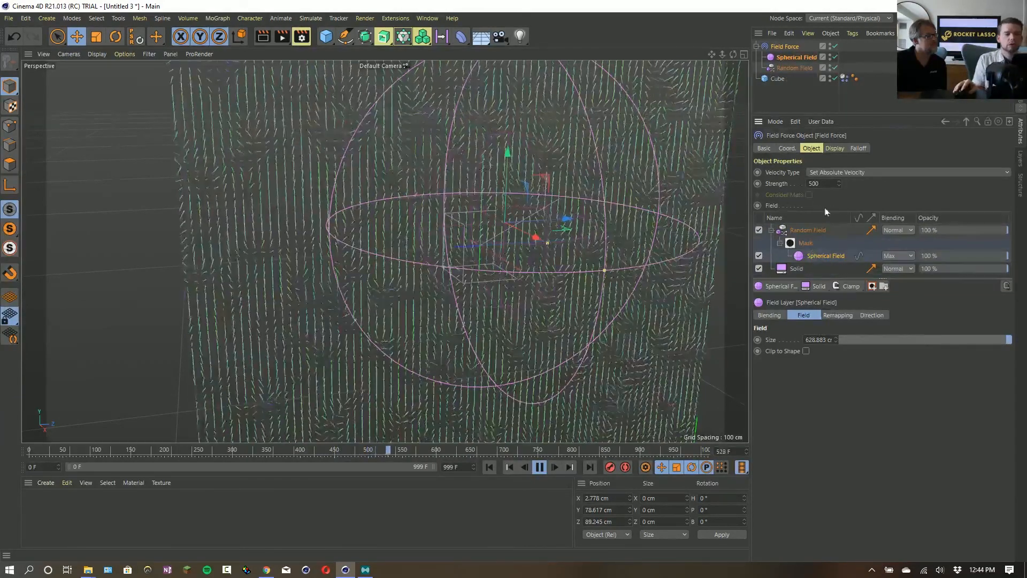
{"action": "left_click", "coordinate": [859, 256]}
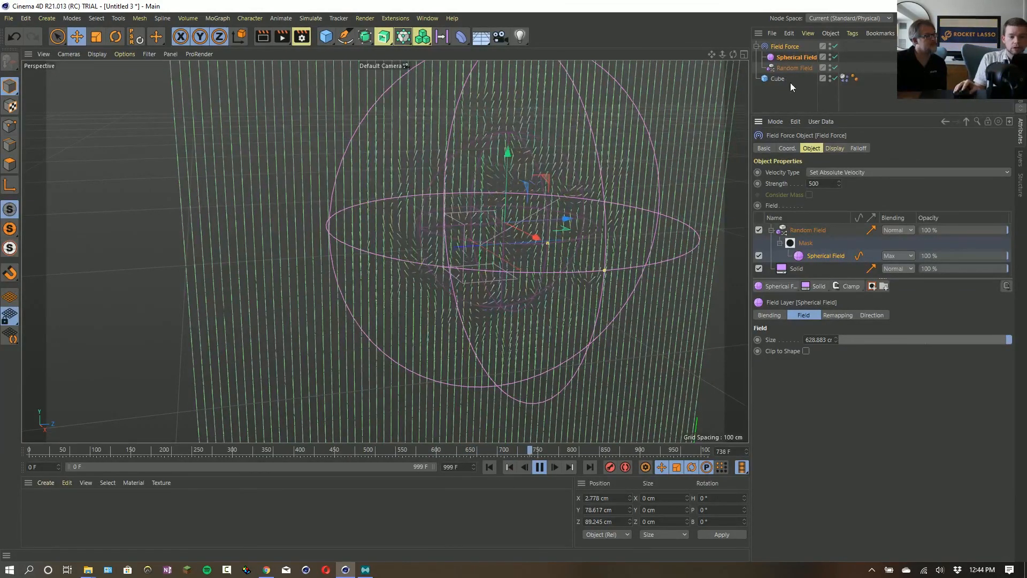
Raise the Spherical Field's remapping inner offset to 100 %, and stop and rewind the simulation to frame 0.
{"action": "left_click", "coordinate": [792, 58]}
{"action": "left_click", "coordinate": [890, 149]}
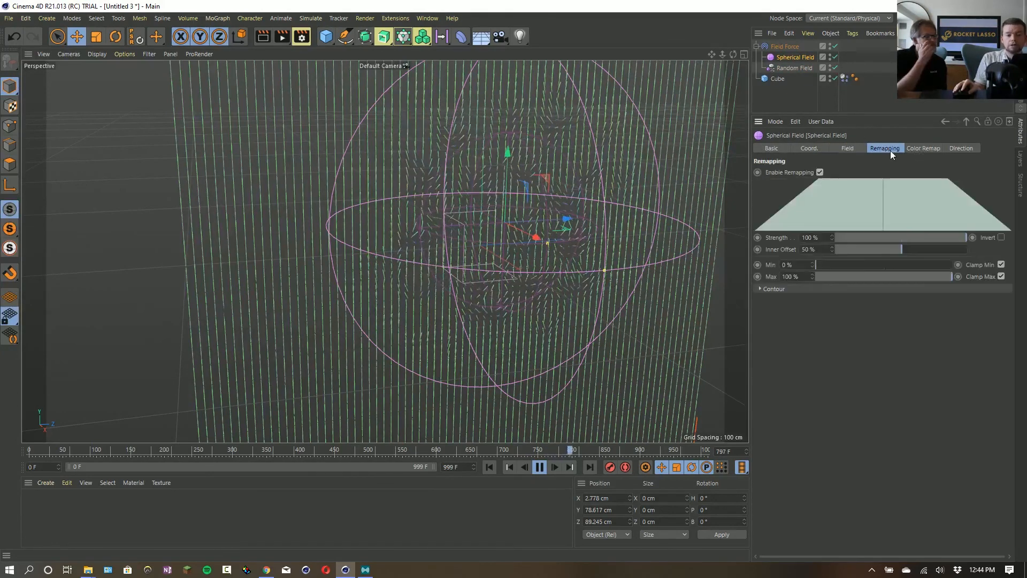
{"action": "left_click_drag", "start_coordinate": [901, 249], "coordinate": [974, 243]}
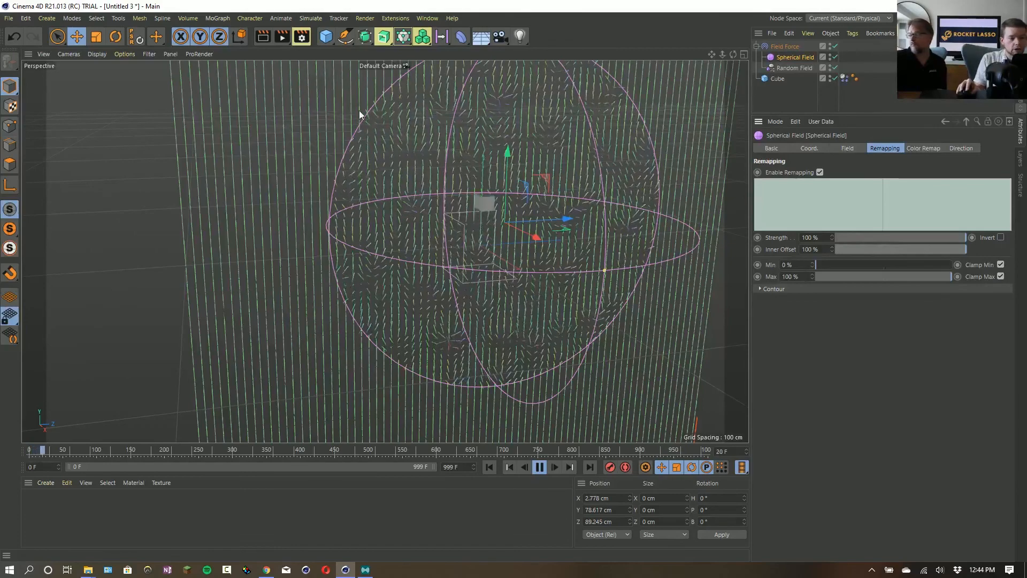
{"action": "left_click_drag", "start_coordinate": [709, 54], "coordinate": [377, 270]}
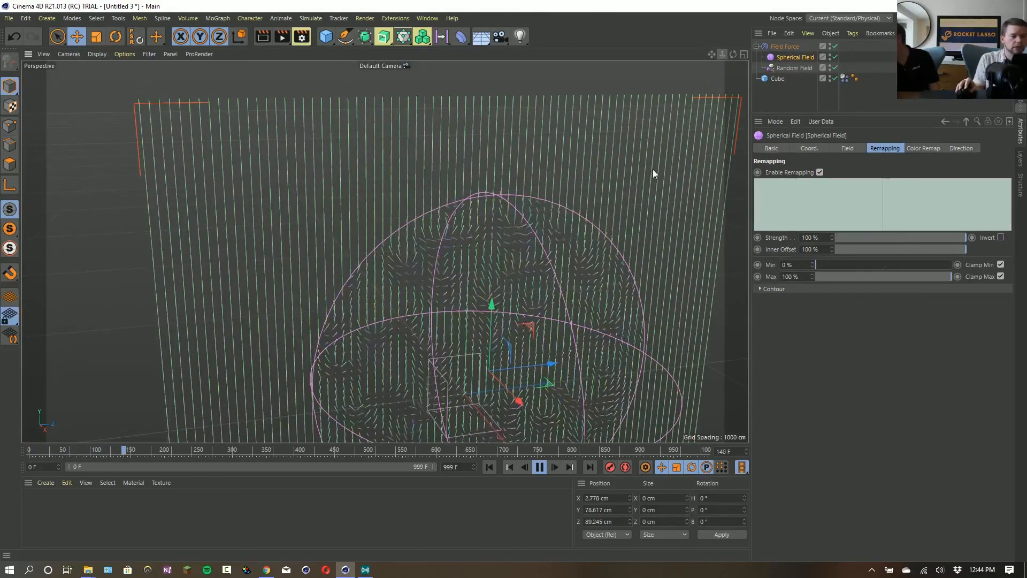
{"action": "left_click", "coordinate": [545, 467]}
{"action": "left_click", "coordinate": [490, 468]}
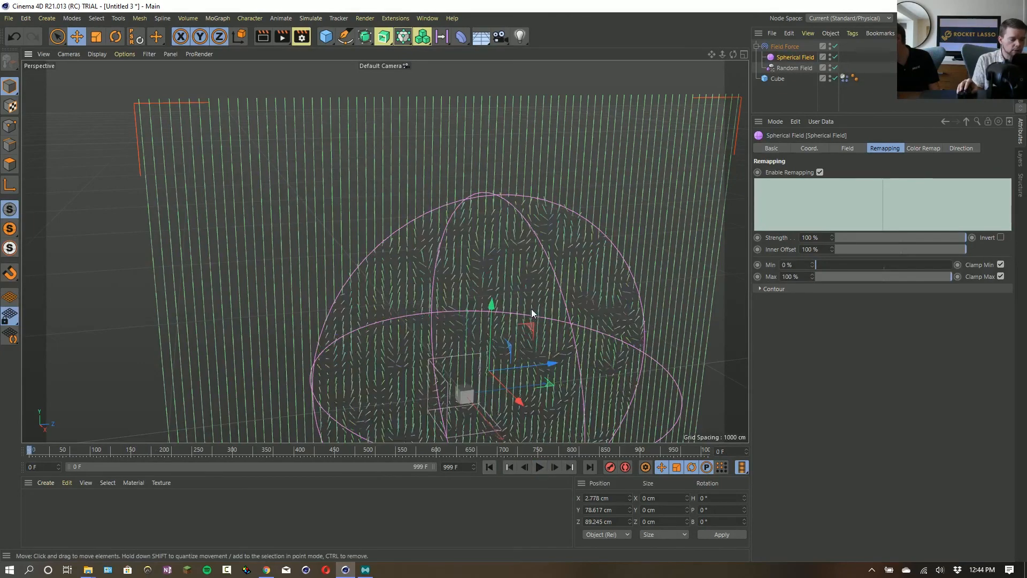
Put the Cube inside a new Cloner and place the Cloner below the Field Force in the hierarchy.
{"action": "left_click_drag", "start_coordinate": [532, 309], "coordinate": [657, 183], "text": "alt"}
{"action": "left_click", "coordinate": [778, 79]}
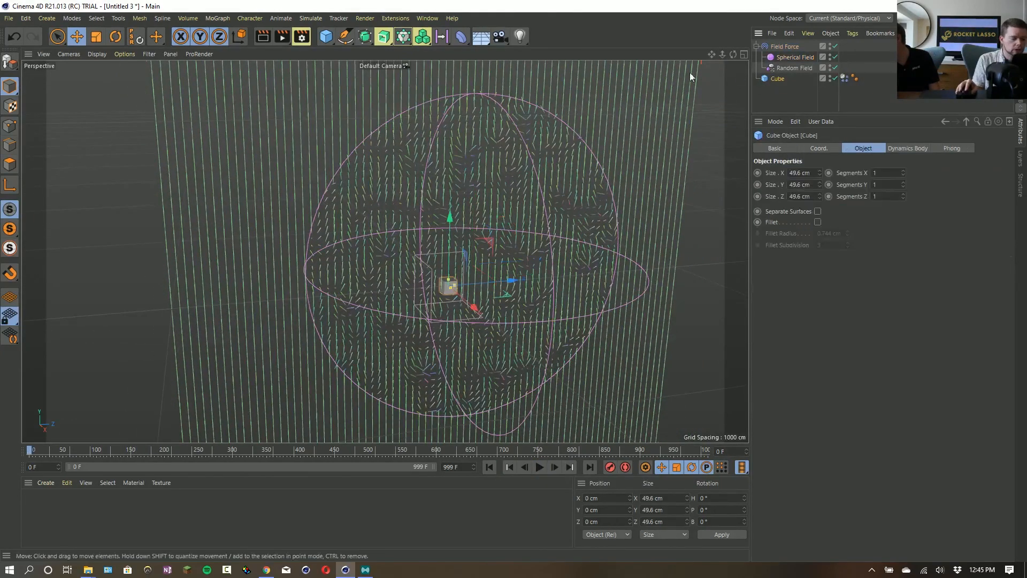
{"action": "left_click", "coordinate": [403, 40]}
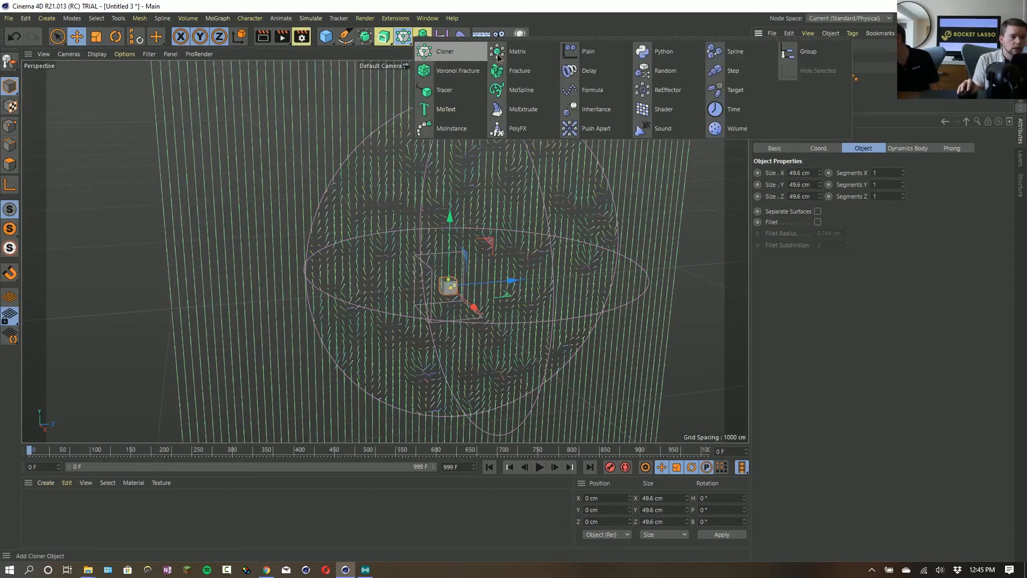
{"action": "left_click", "coordinate": [461, 57]}
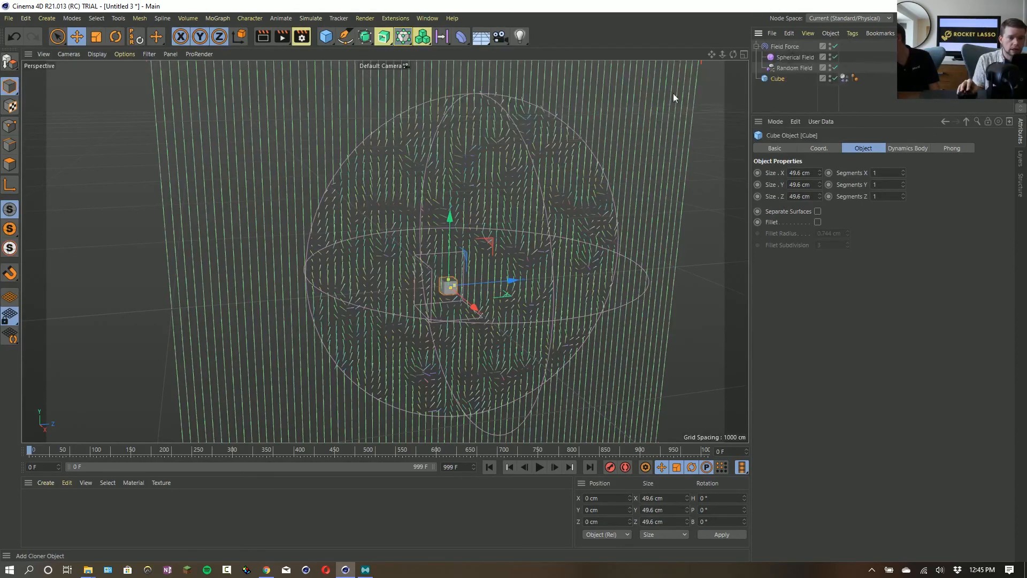
{"action": "left_click_drag", "start_coordinate": [783, 49], "coordinate": [778, 50]}
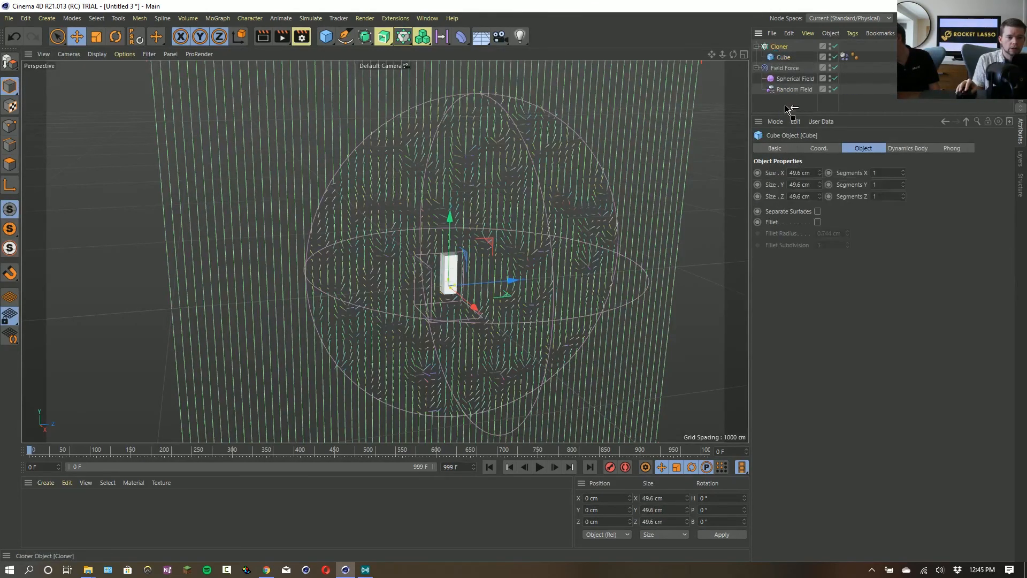
{"action": "left_click_drag", "start_coordinate": [785, 105], "coordinate": [784, 102]}
Set the Cloner to Grid Array with a count of 1, 1, 4 and a Z size of 322 cm per step.
{"action": "left_click", "coordinate": [814, 173]}
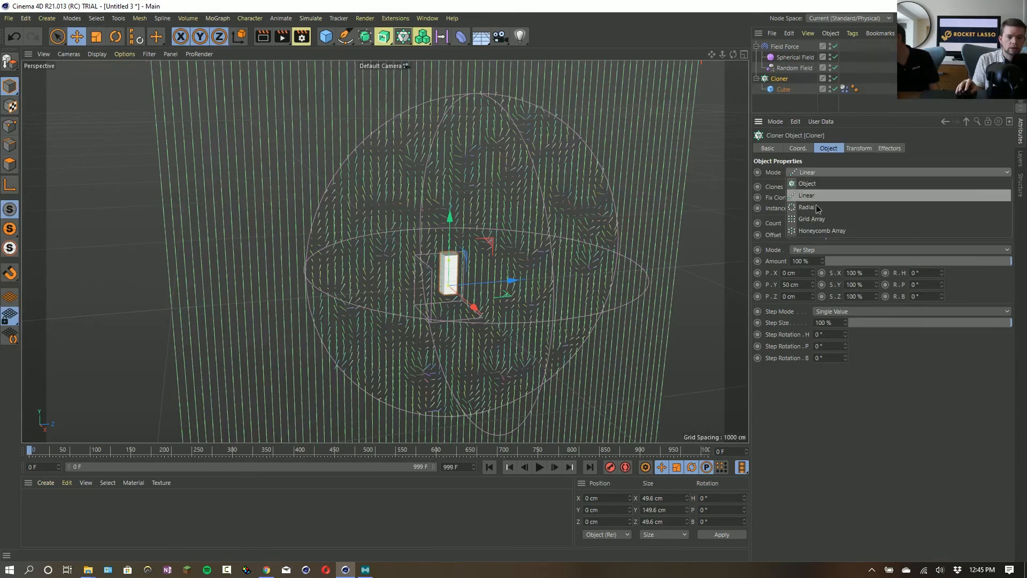
{"action": "left_click", "coordinate": [831, 219]}
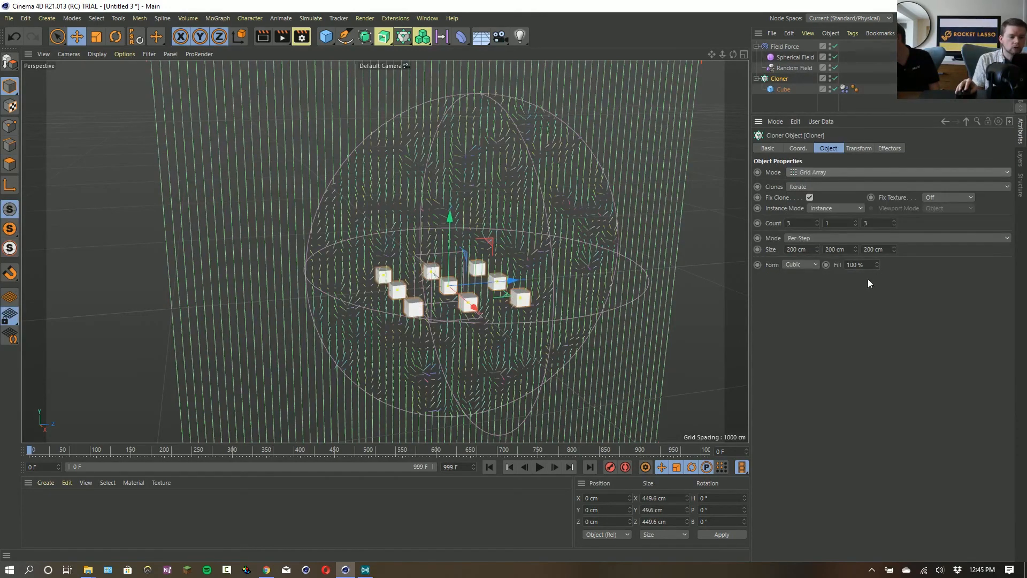
{"action": "left_click", "coordinate": [817, 226]}
{"action": "left_click", "coordinate": [816, 225]}
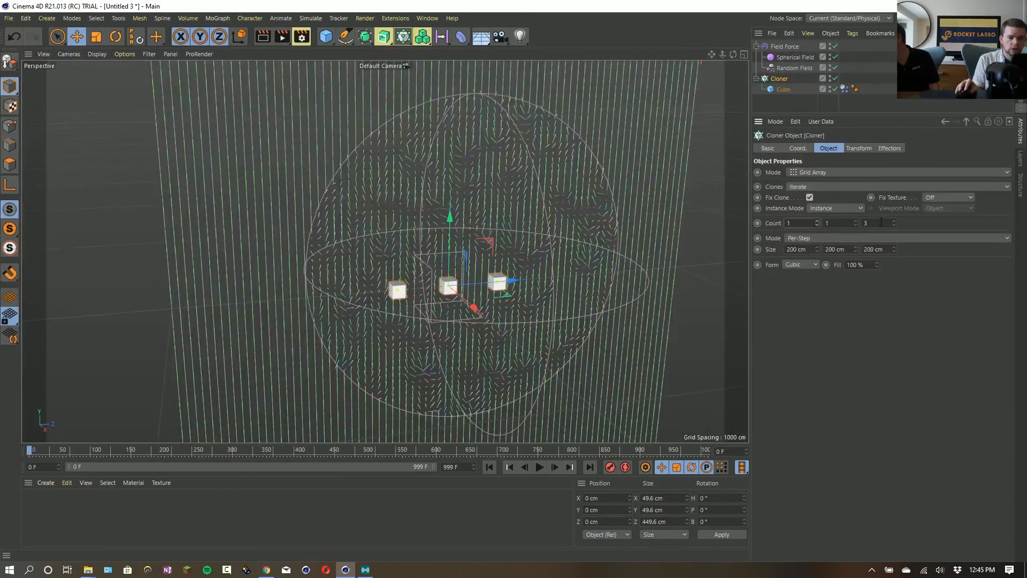
{"action": "left_click", "coordinate": [894, 222]}
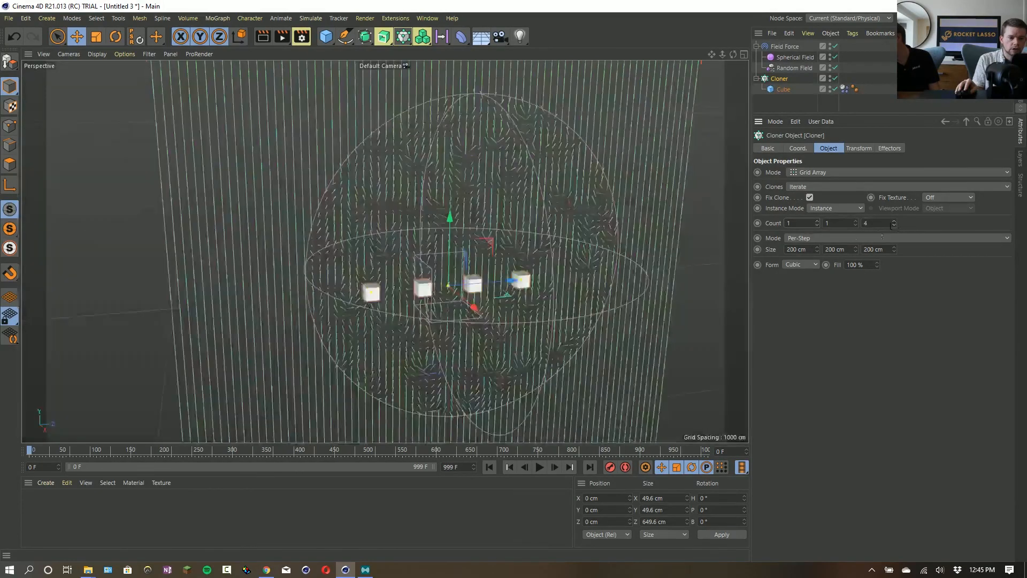
{"action": "left_click_drag", "start_coordinate": [895, 249], "coordinate": [894, 225]}
Play the simulation with the cloned cubes, stop it and rewind to the first frame.
{"action": "left_click", "coordinate": [545, 467]}
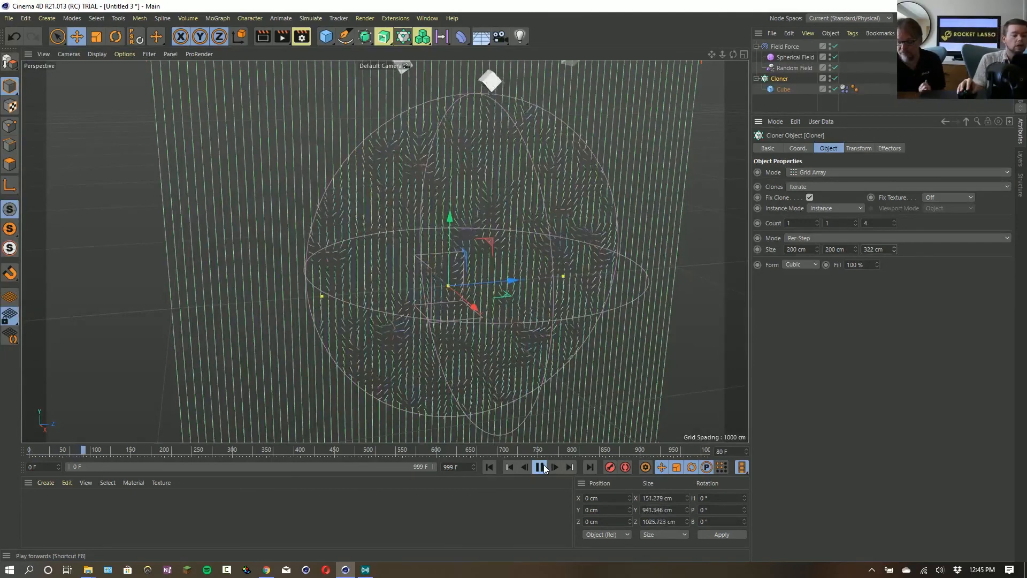
{"action": "left_click", "coordinate": [544, 469]}
{"action": "left_click", "coordinate": [503, 469]}
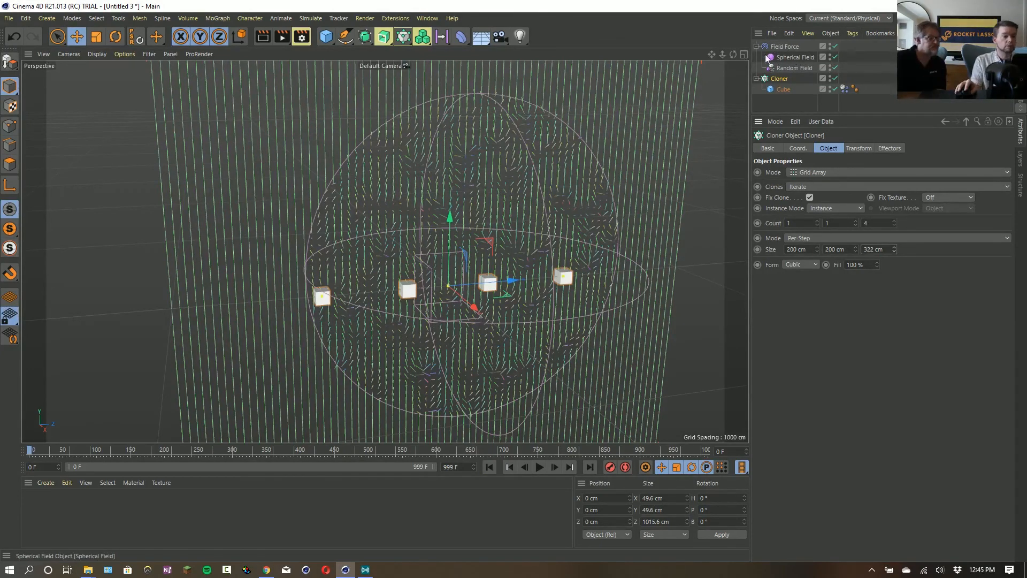
Collapse and disable the Random Field layer in the Field Force's field list.
{"action": "left_click", "coordinate": [800, 48]}
{"action": "left_click", "coordinate": [771, 231]}
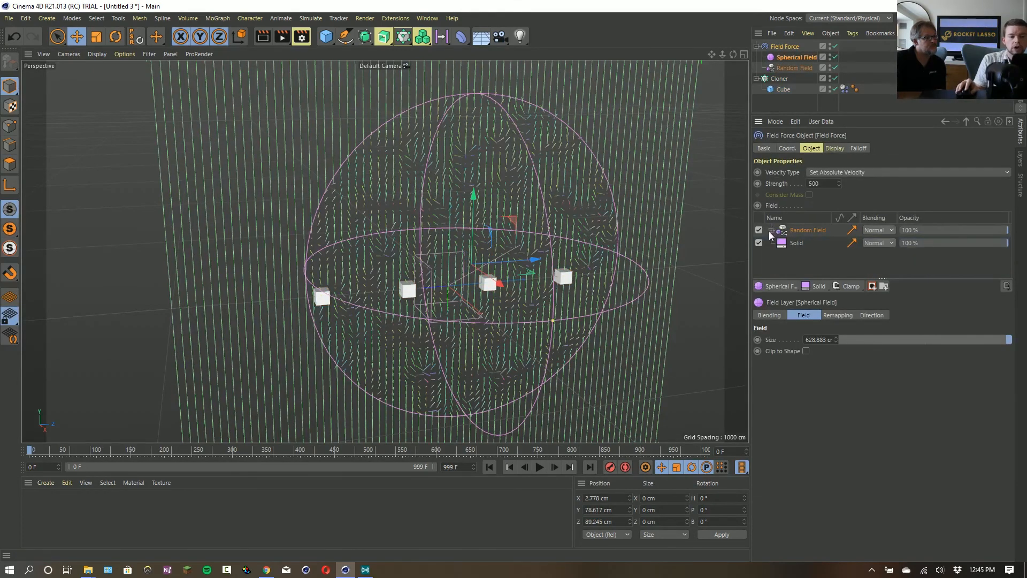
{"action": "left_click", "coordinate": [758, 231]}
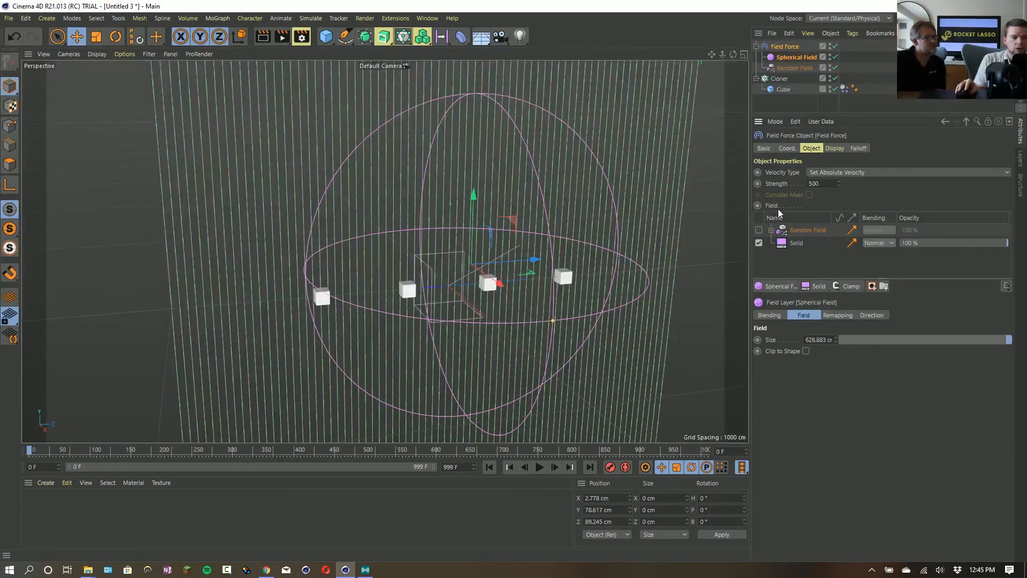
Add a Helix spline and set its plane to ZY.
{"action": "left_click", "coordinate": [345, 36]}
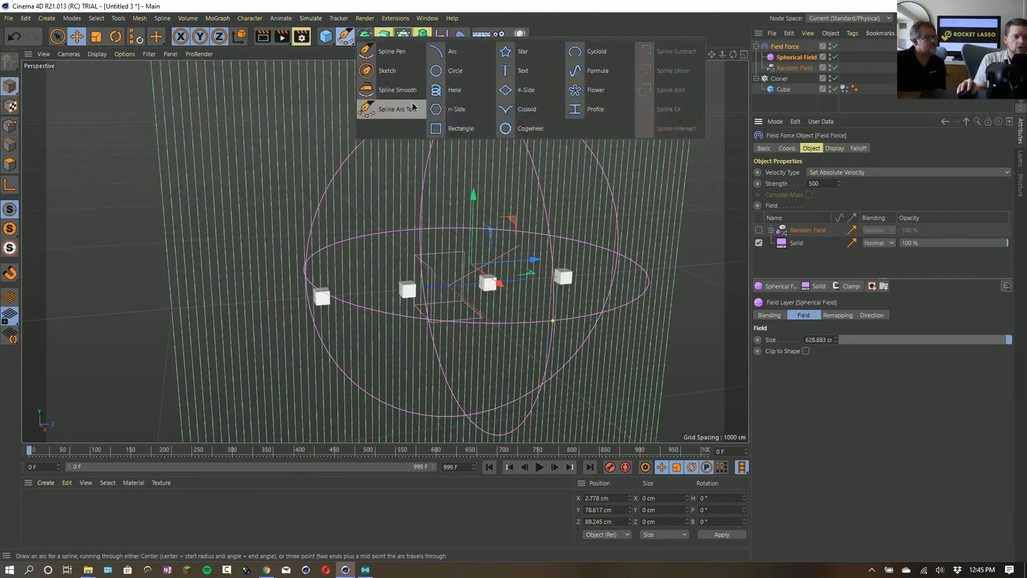
{"action": "left_click", "coordinate": [464, 92]}
{"action": "scroll", "coordinate": [850, 269], "scroll_direction": "down", "scroll_amount": 2}
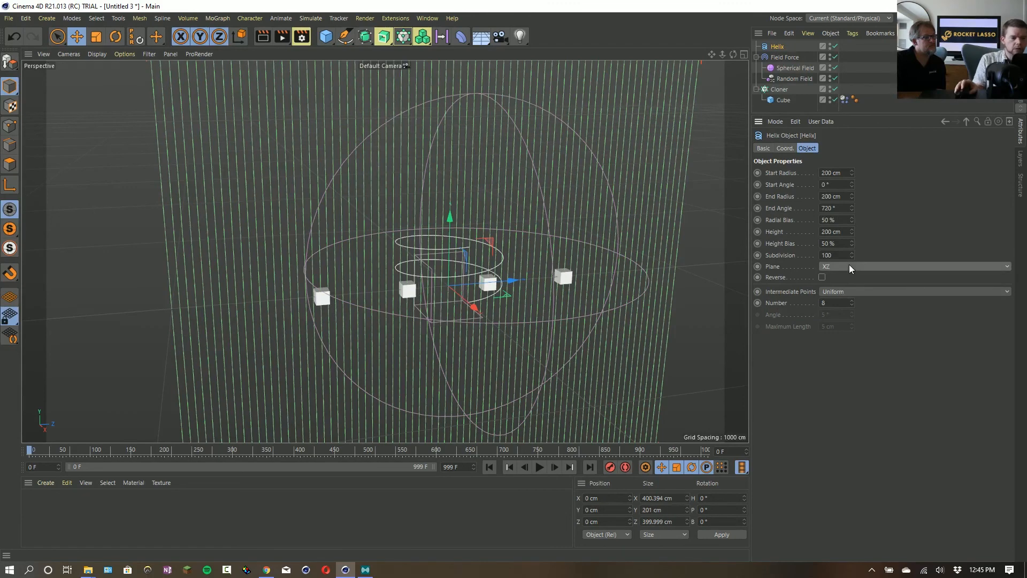
{"action": "scroll", "coordinate": [851, 268], "scroll_direction": "up", "scroll_amount": 2}
{"action": "left_click", "coordinate": [849, 268]}
{"action": "left_click", "coordinate": [849, 290]}
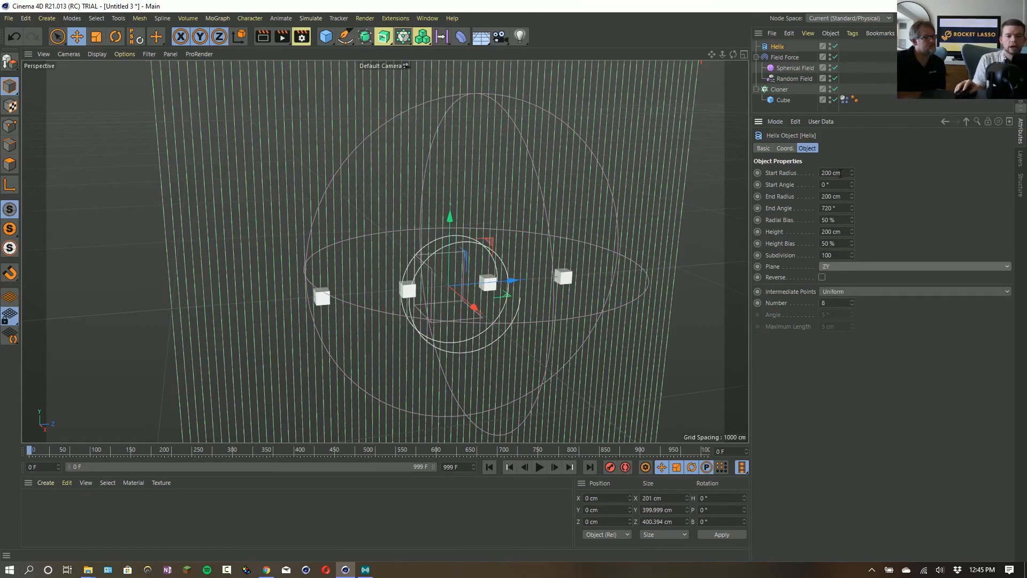
Set the Helix's start radius to 0 cm and its end radius to 634 cm.
{"action": "left_click", "coordinate": [841, 173]}
{"action": "key", "text": "Return"}
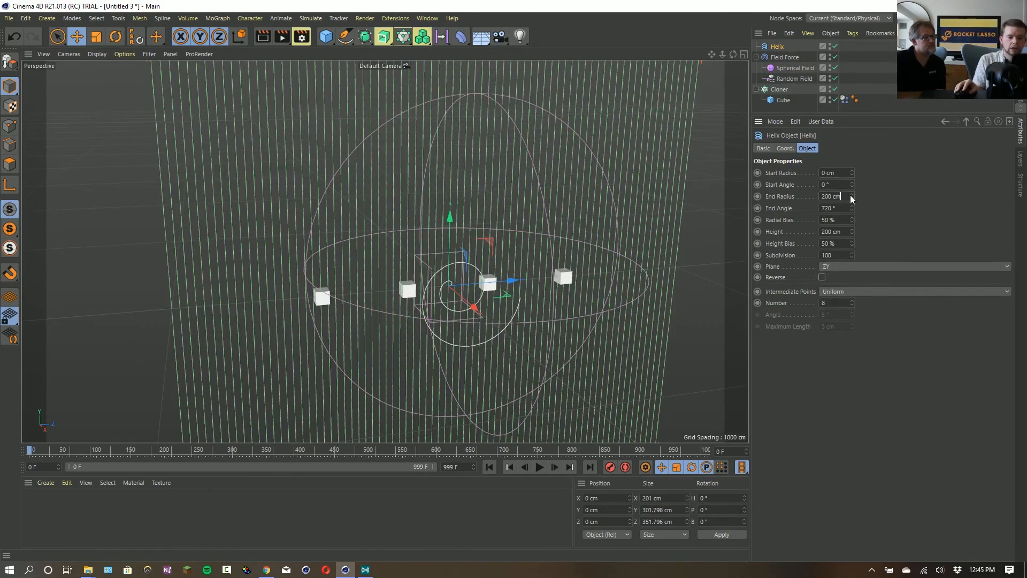
{"action": "left_click_drag", "start_coordinate": [852, 199], "coordinate": [838, 216]}
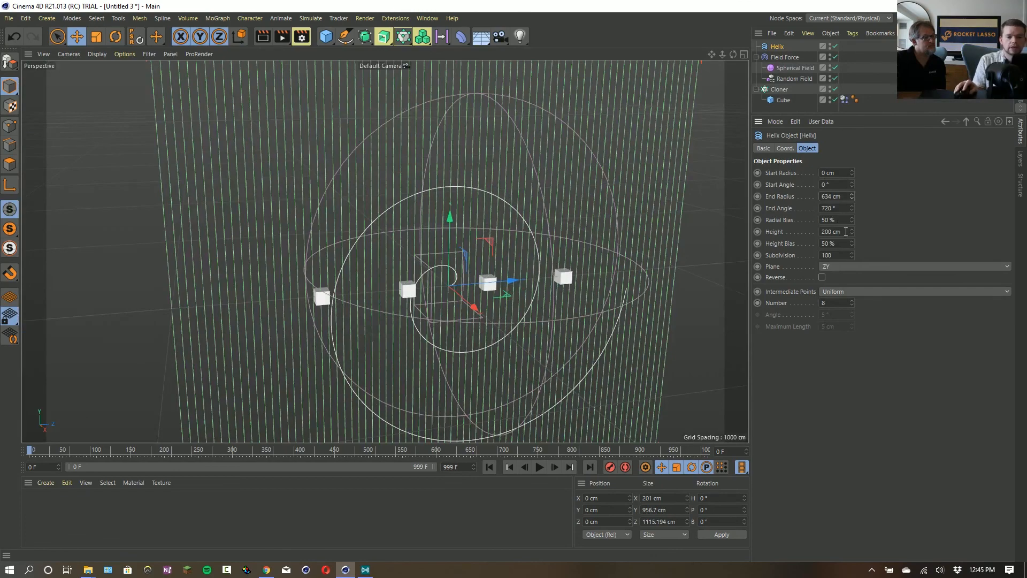
Set the Helix's height to 0 cm so the spiral is flat.
{"action": "type", "text": "0"}
{"action": "key", "text": "Return"}
{"action": "left_click_drag", "start_coordinate": [518, 291], "coordinate": [487, 268], "text": "alt"}
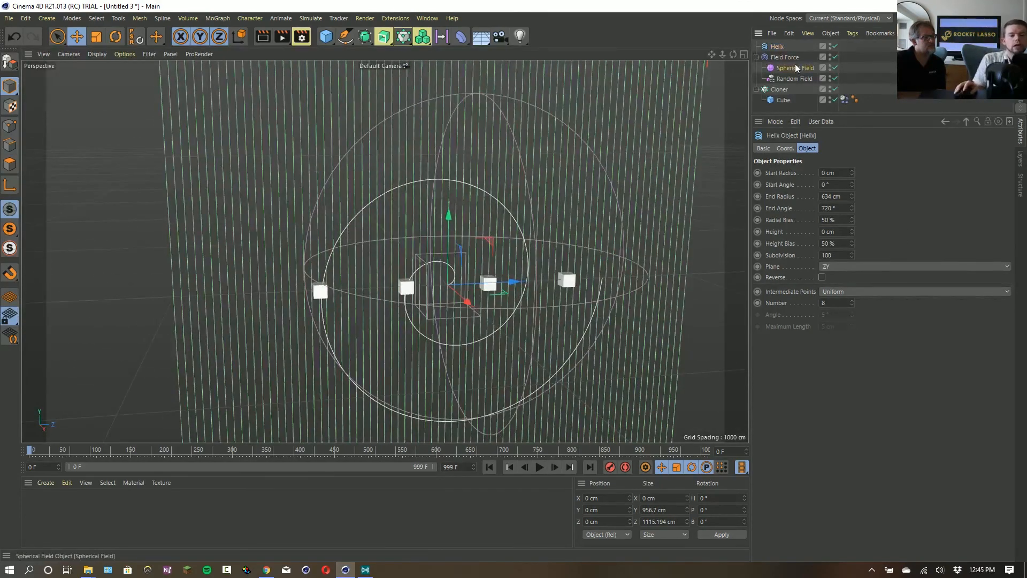
Add the Helix spline as the uppermost layer in the Field Force's field list and disable the Solid layer.
{"action": "left_click", "coordinate": [783, 59]}
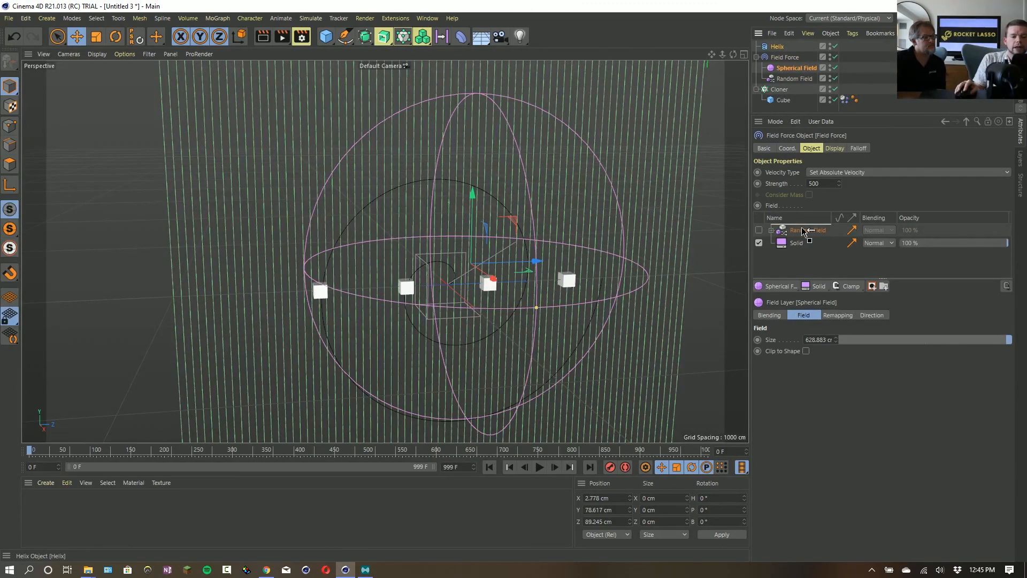
{"action": "left_click_drag", "start_coordinate": [804, 231], "coordinate": [802, 232]}
{"action": "left_click", "coordinate": [759, 257]}
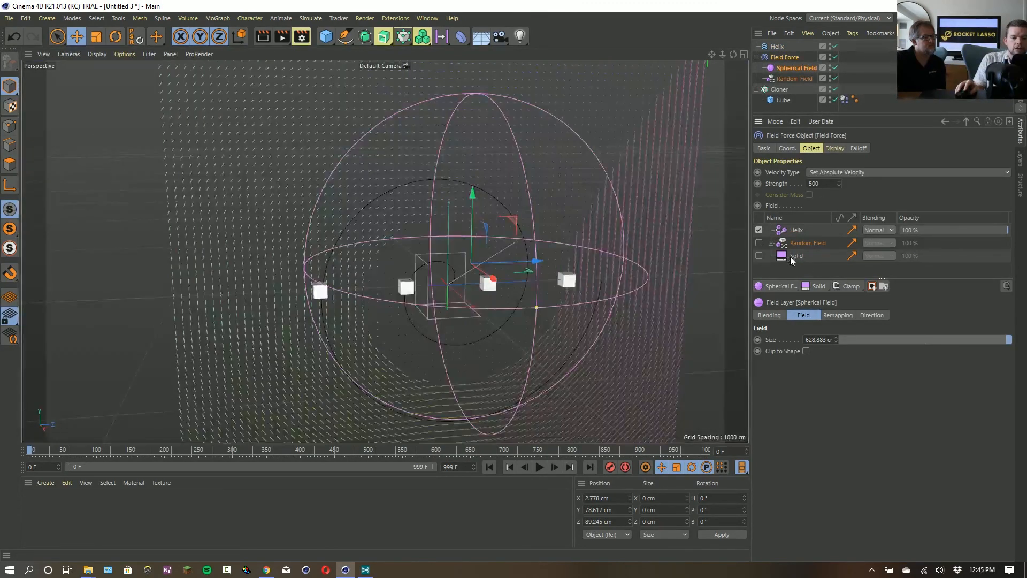
Set the Helix layer's along-curve offset to 100 %.
{"action": "left_click", "coordinate": [794, 231]}
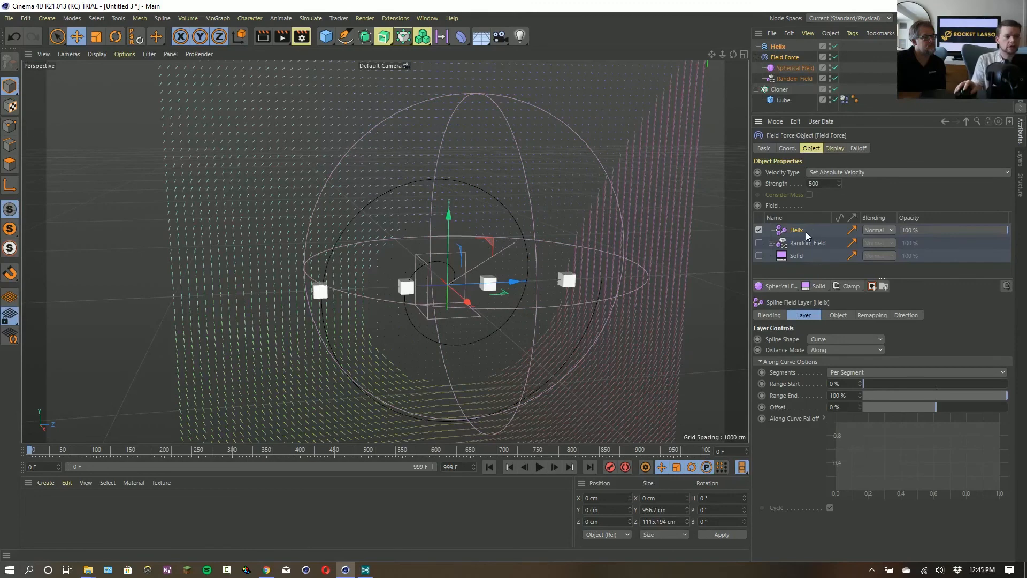
{"action": "middle_click_drag", "start_coordinate": [434, 199], "coordinate": [421, 178], "text": "alt"}
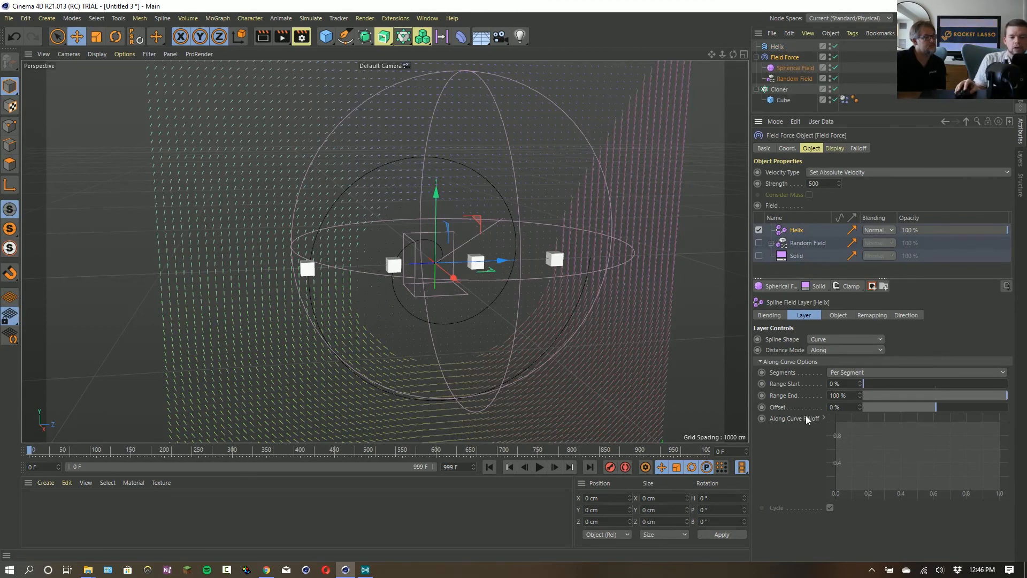
{"action": "left_click_drag", "start_coordinate": [935, 409], "coordinate": [1009, 407]}
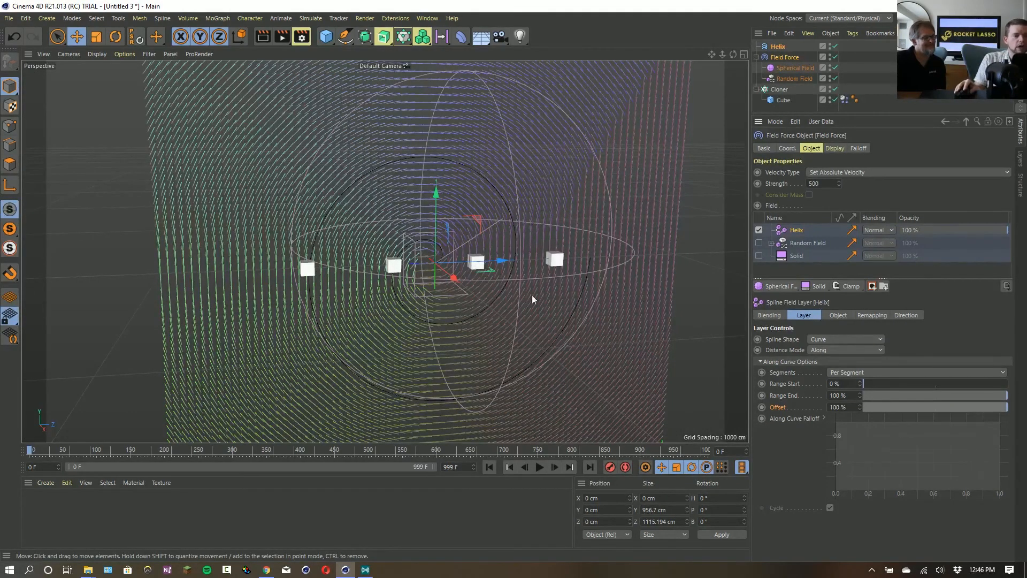
Play the simulation from the first frame with the Helix layer driving the cubes, and look through the available field objects.
{"action": "left_click", "coordinate": [491, 467]}
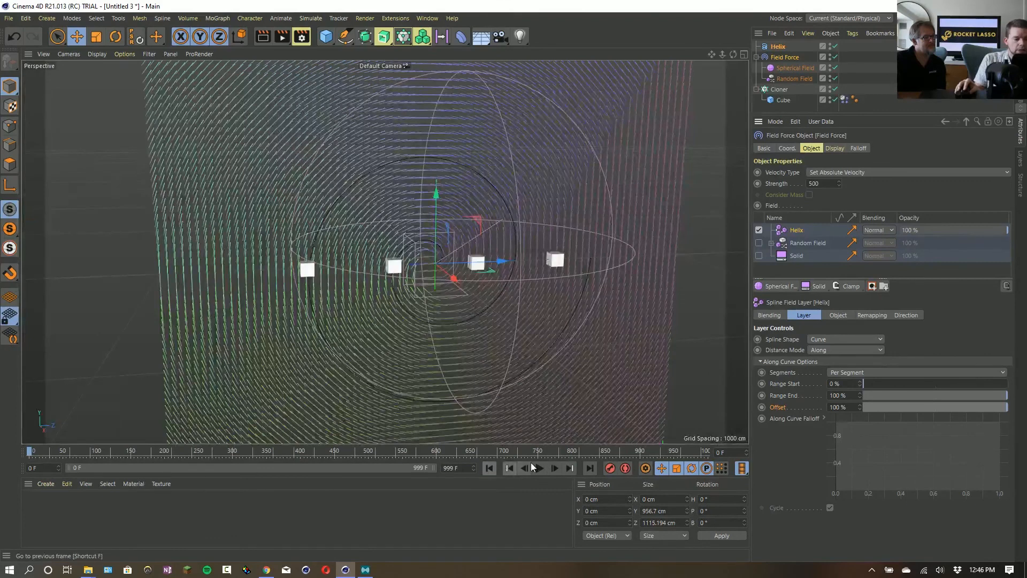
{"action": "left_click", "coordinate": [541, 469]}
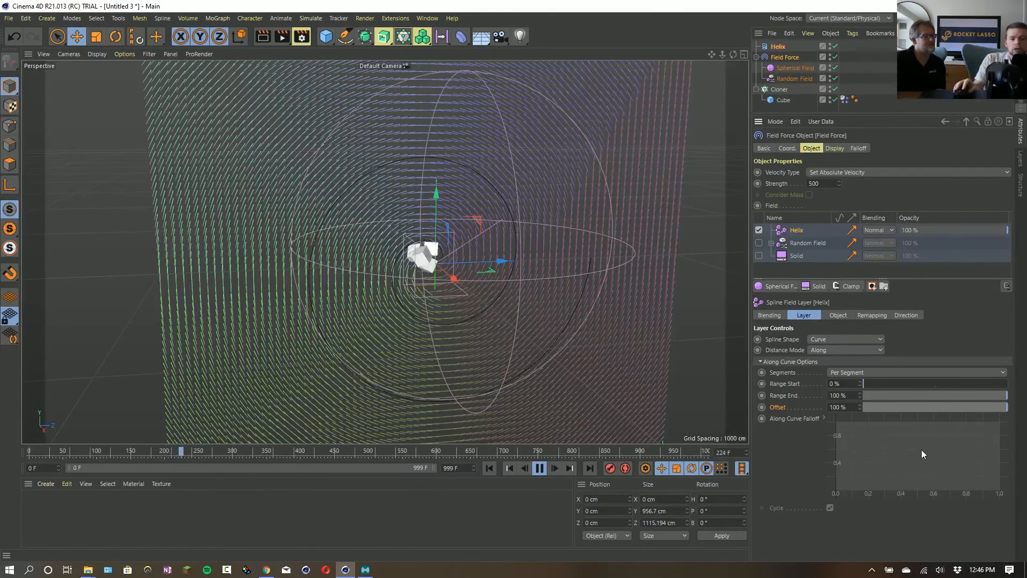
{"action": "left_click", "coordinate": [779, 286]}
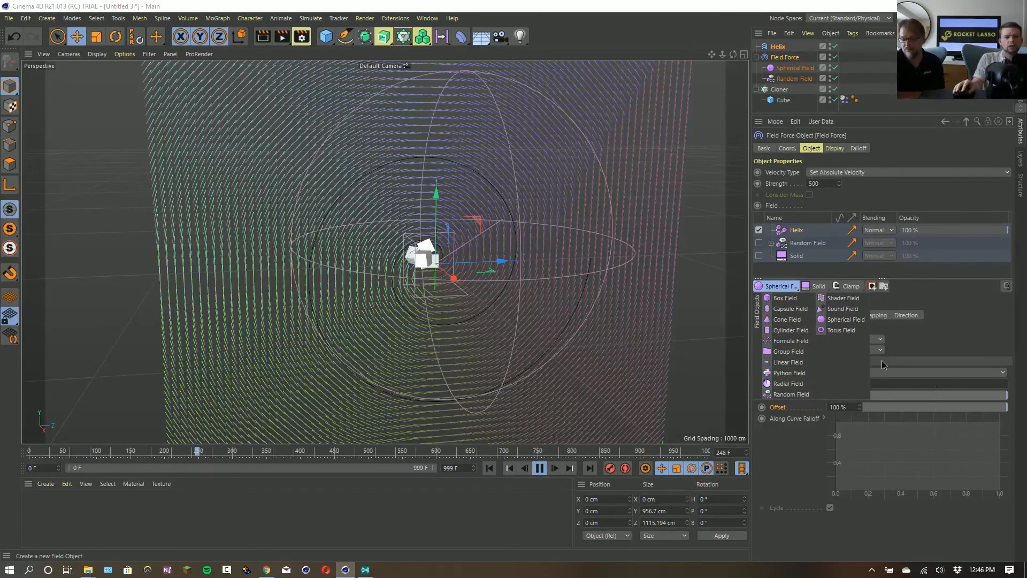
{"action": "left_click", "coordinate": [946, 337]}
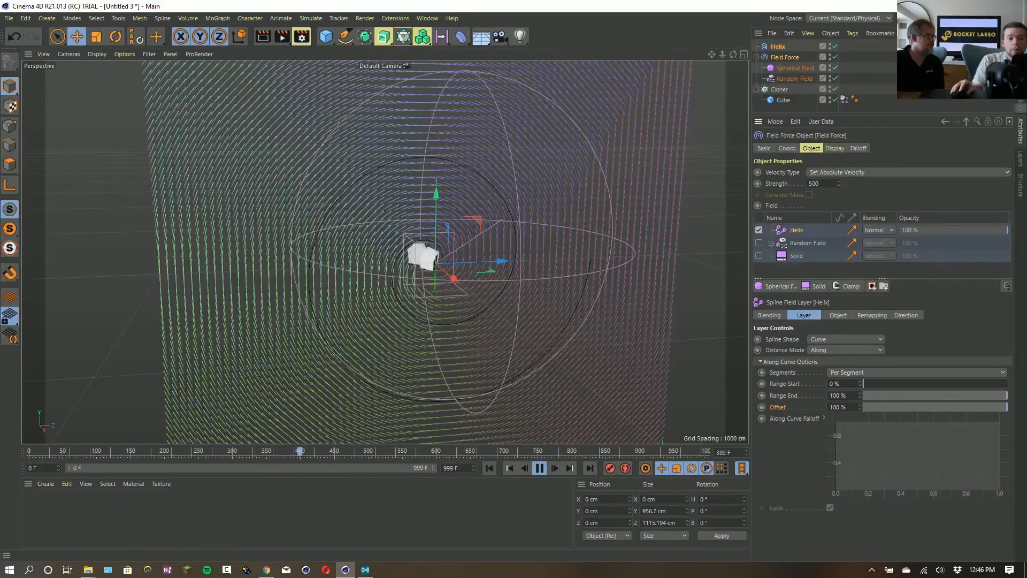
Try reversing the Helix spline while the simulation plays, and switch the reversal off again.
{"action": "left_click", "coordinate": [785, 47]}
{"action": "left_click", "coordinate": [822, 278]}
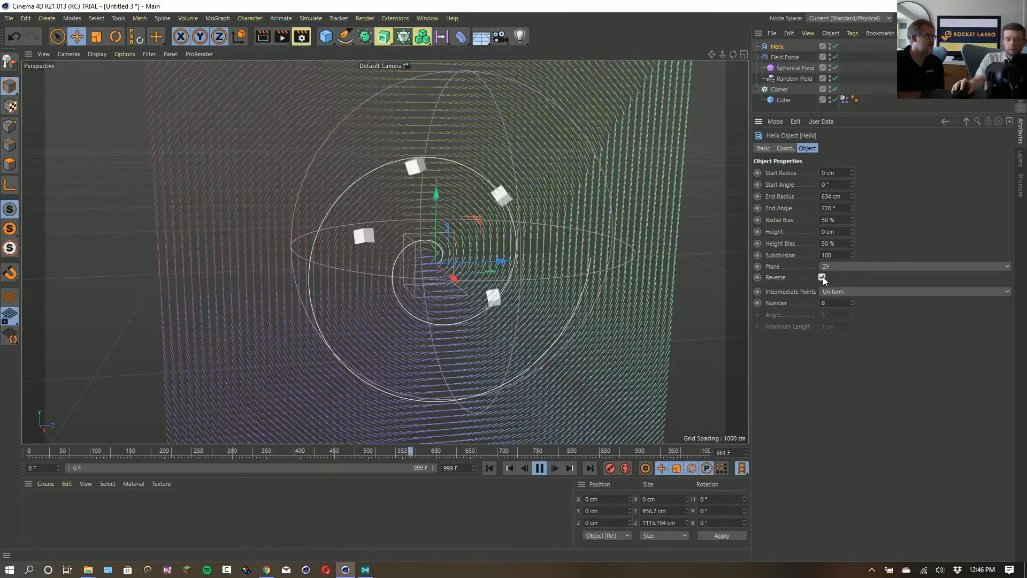
{"action": "left_click", "coordinate": [822, 277]}
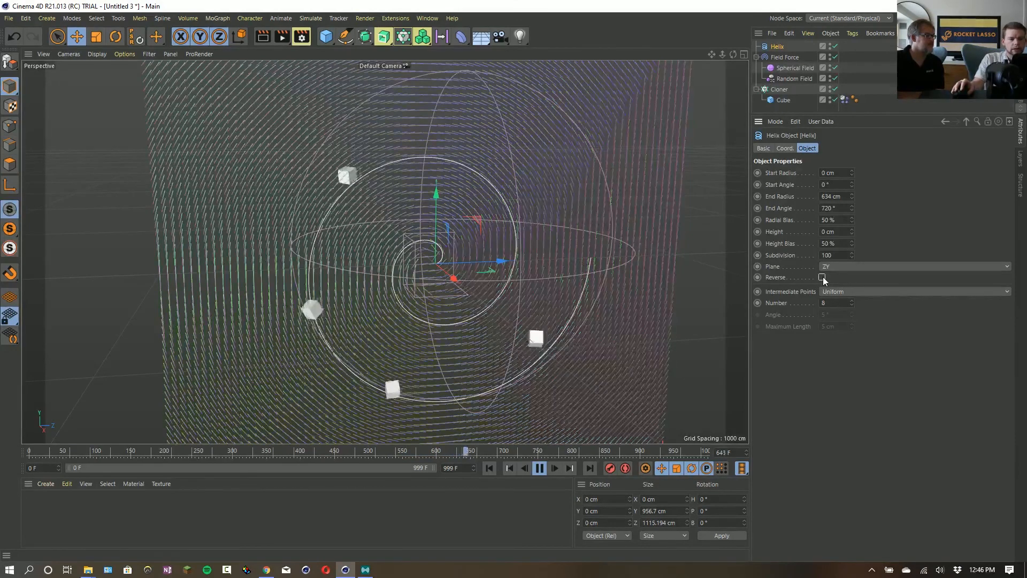
{"action": "left_click", "coordinate": [772, 33]}
{"action": "left_click", "coordinate": [745, 22]}
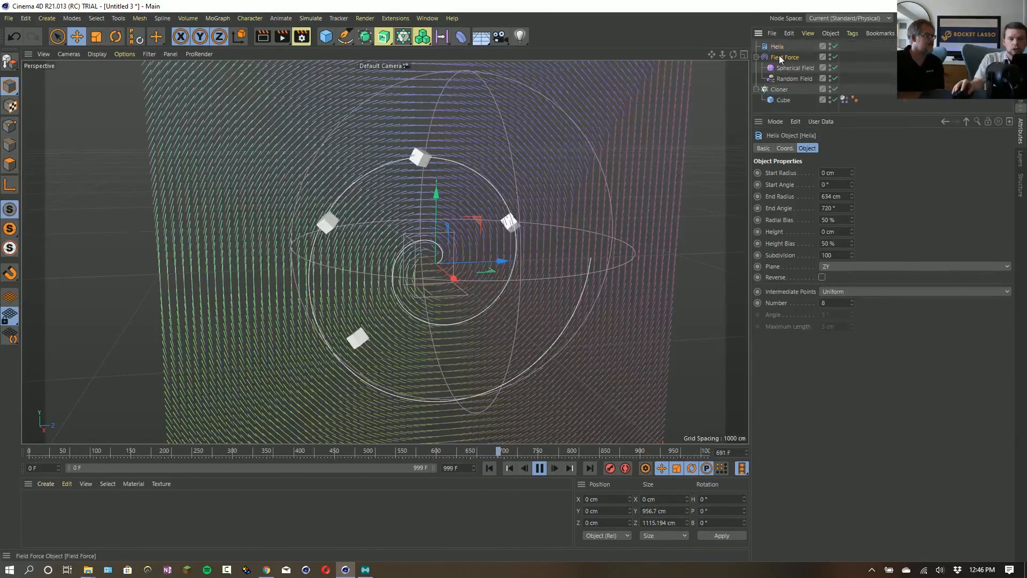
Open the Helix layer's direction settings in the Field Force, and switch Invert Direction off and on again.
{"action": "left_click", "coordinate": [781, 57]}
{"action": "left_click", "coordinate": [901, 314]}
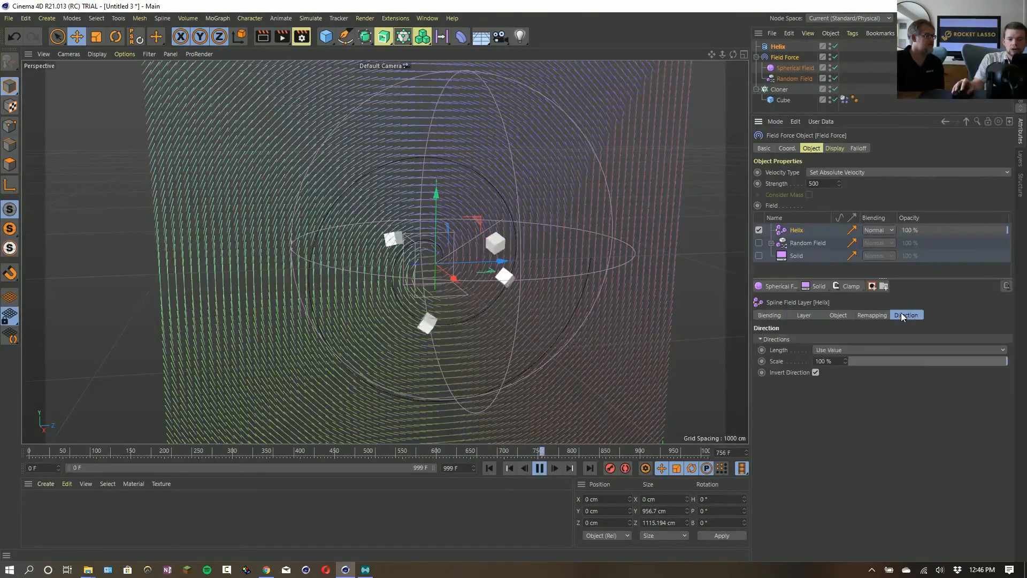
{"action": "left_click", "coordinate": [816, 373]}
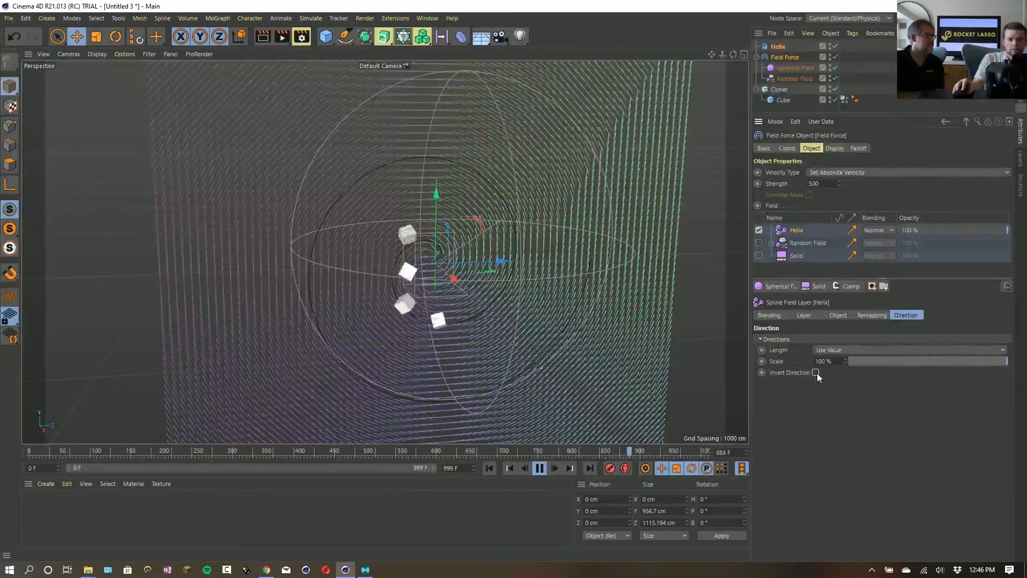
{"action": "left_click", "coordinate": [816, 372]}
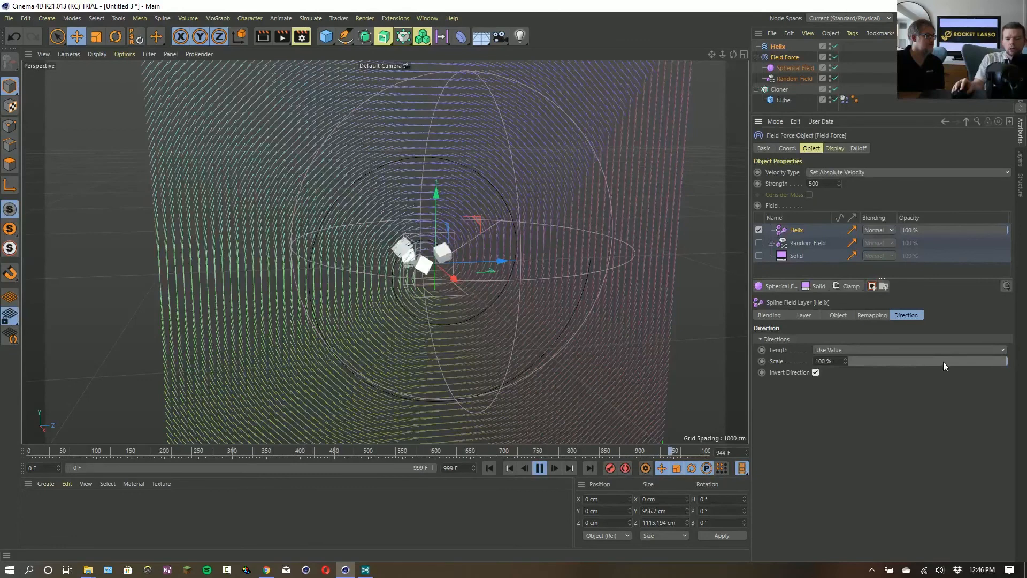
Try direction scales such as 93 %, 12 %, 100 % and 166 % on the Helix layer, and undo the last change.
{"action": "left_click_drag", "start_coordinate": [943, 361], "coordinate": [915, 361]}
{"action": "left_click_drag", "start_coordinate": [852, 367], "coordinate": [998, 362]}
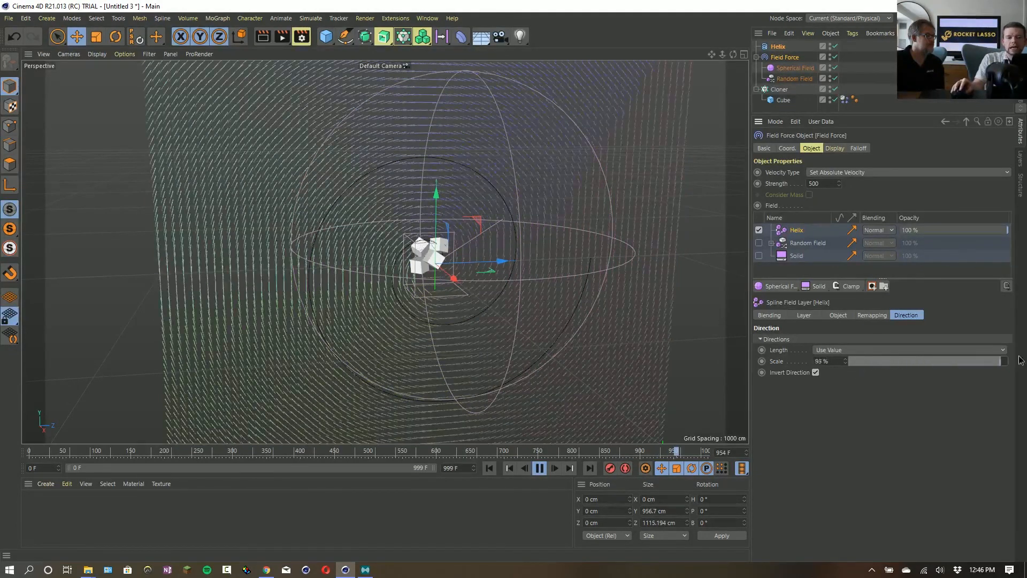
{"action": "left_click", "coordinate": [868, 361]}
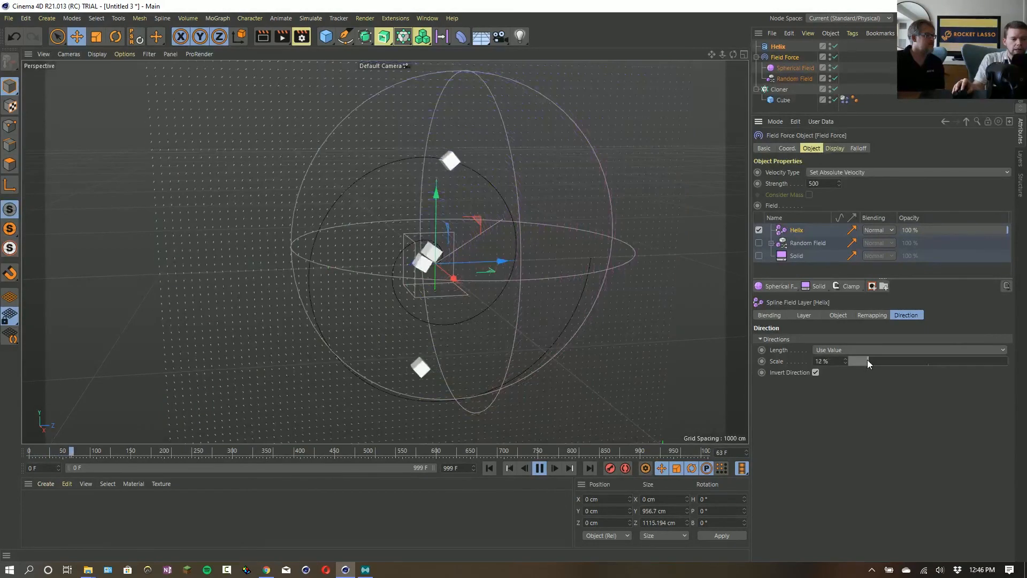
{"action": "left_click", "coordinate": [1006, 362]}
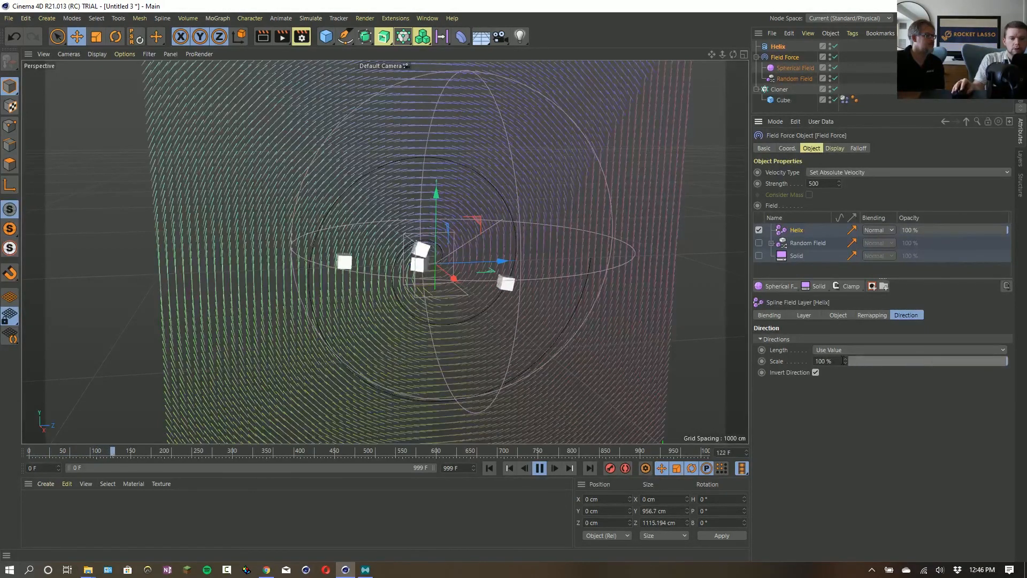
{"action": "left_click_drag", "start_coordinate": [846, 361], "coordinate": [843, 357]}
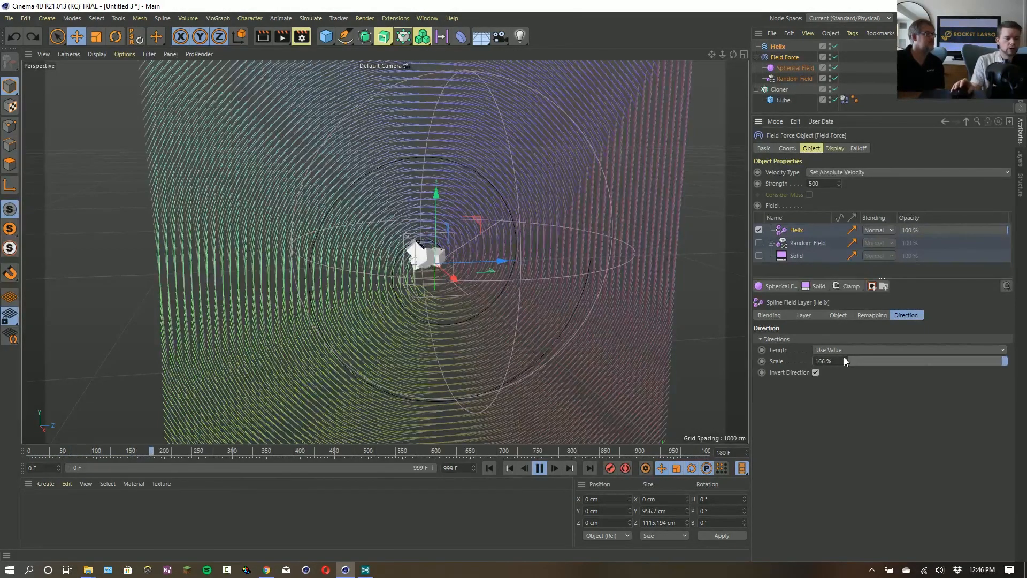
{"action": "key", "text": "ctrl+z"}
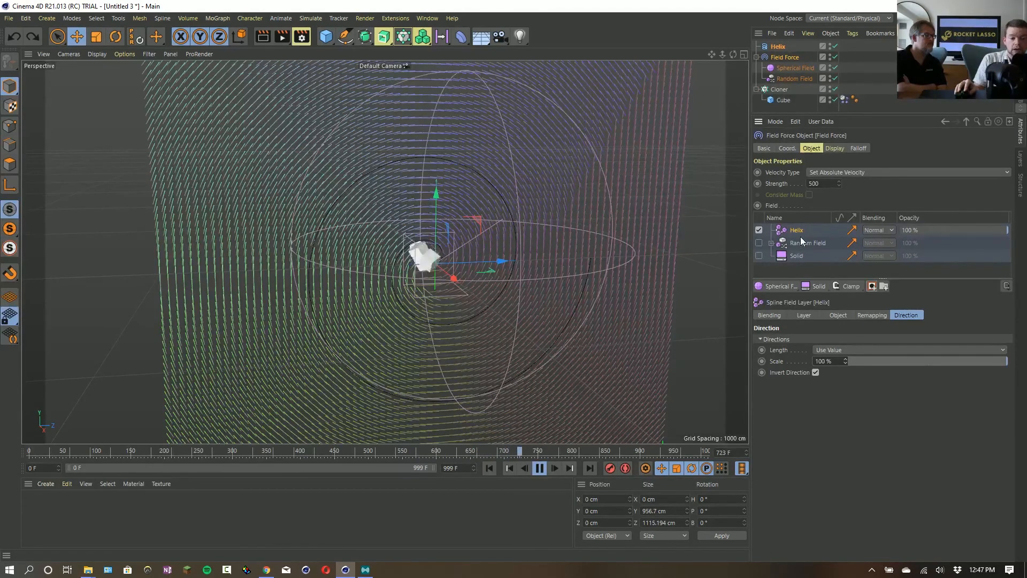
Switch the Helix layer's distance mode to Radius with a radius of 290 cm, and watch the simulation.
{"action": "left_click", "coordinate": [835, 317]}
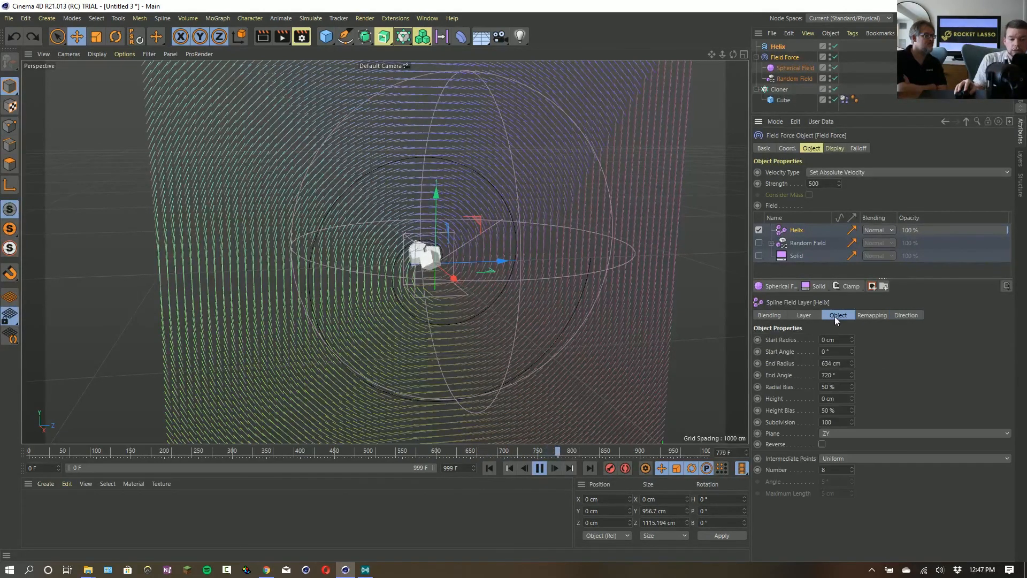
{"action": "left_click", "coordinate": [804, 315]}
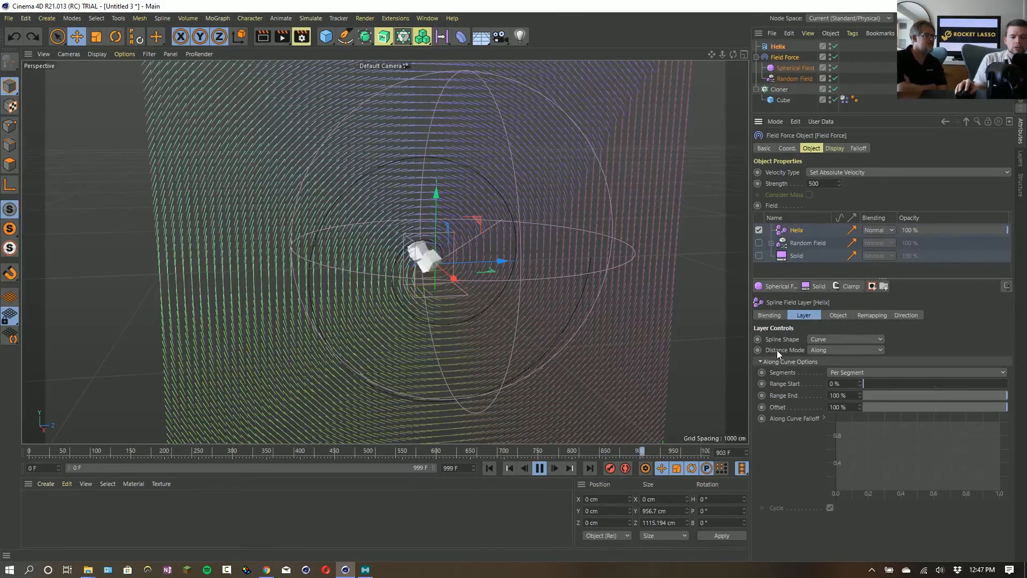
{"action": "left_click", "coordinate": [827, 351]}
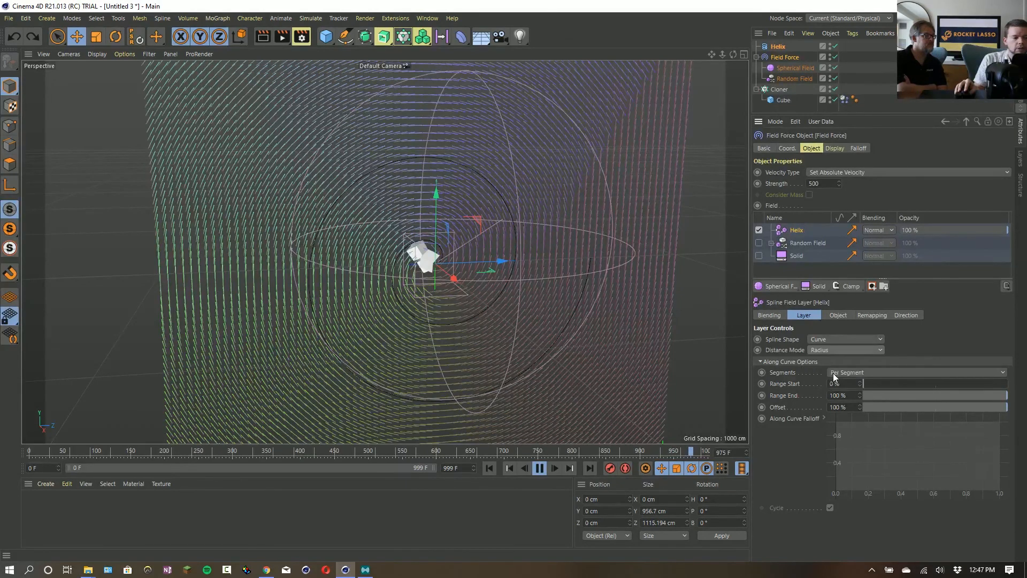
{"action": "left_click_drag", "start_coordinate": [860, 371], "coordinate": [1026, 375]}
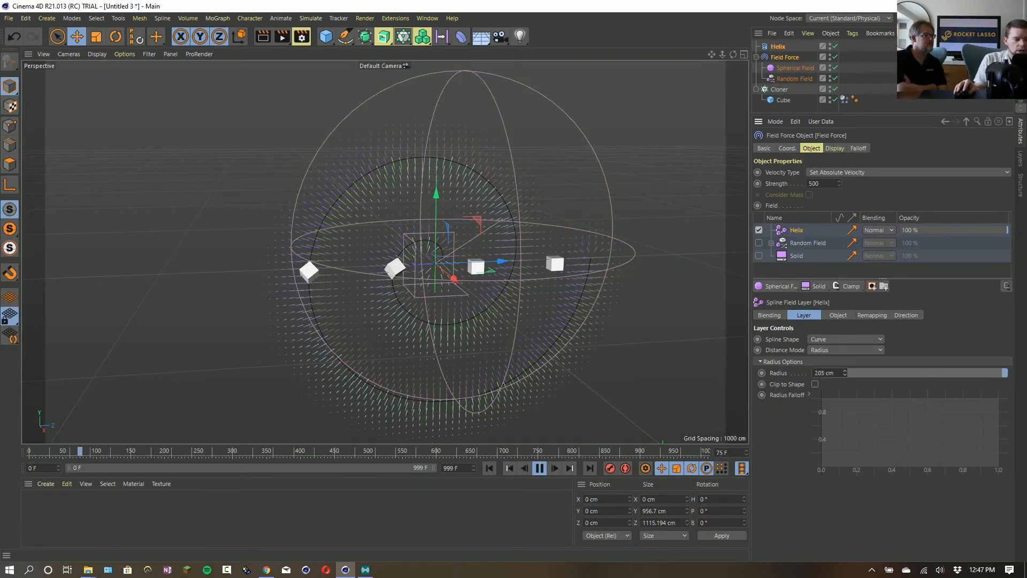
{"action": "left_click", "coordinate": [488, 469]}
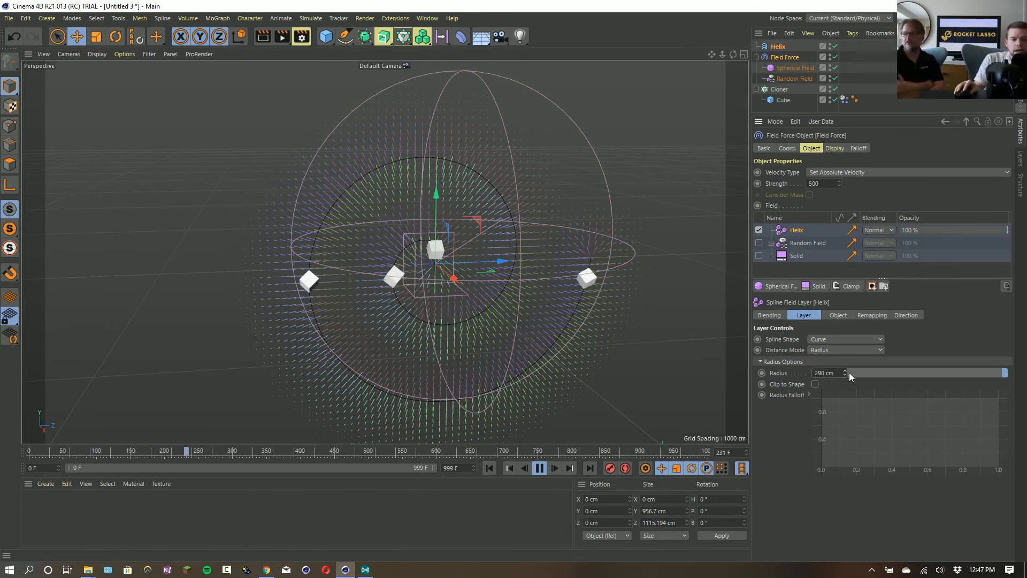
Review the Helix layer's remapping and object settings, and turn off Invert Direction for the layer.
{"action": "left_click", "coordinate": [883, 315]}
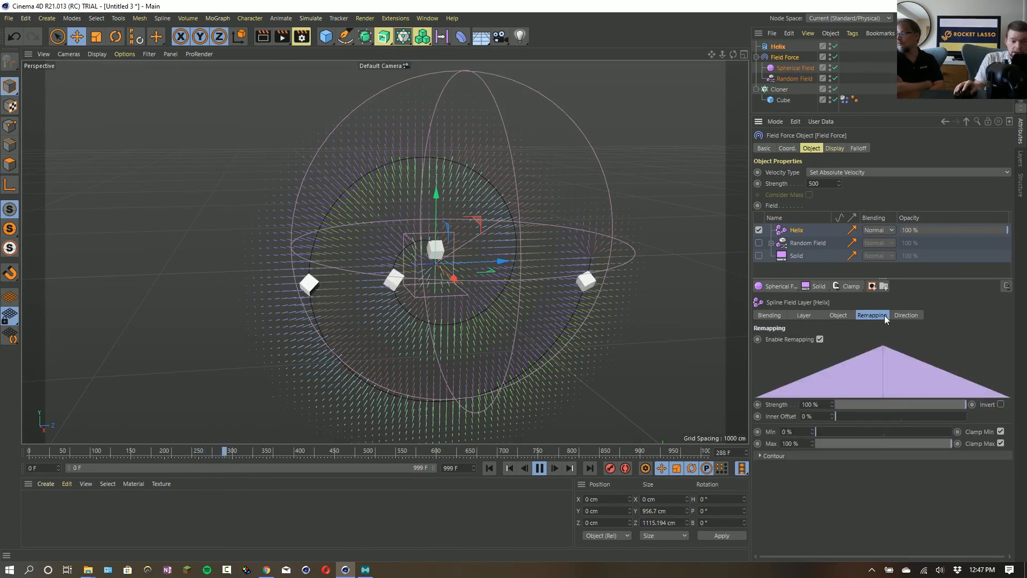
{"action": "left_click", "coordinate": [839, 315]}
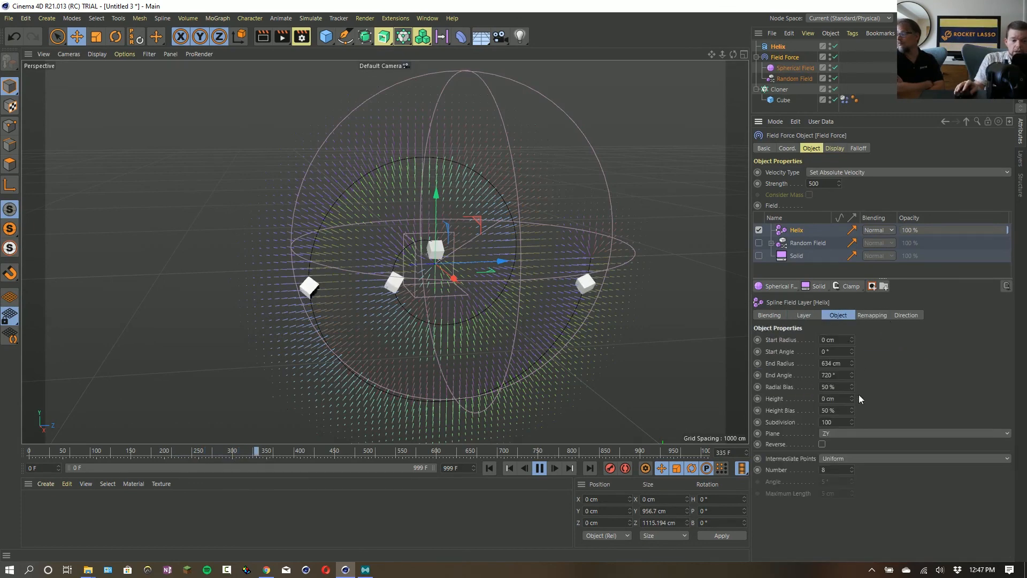
{"action": "left_click", "coordinate": [901, 316]}
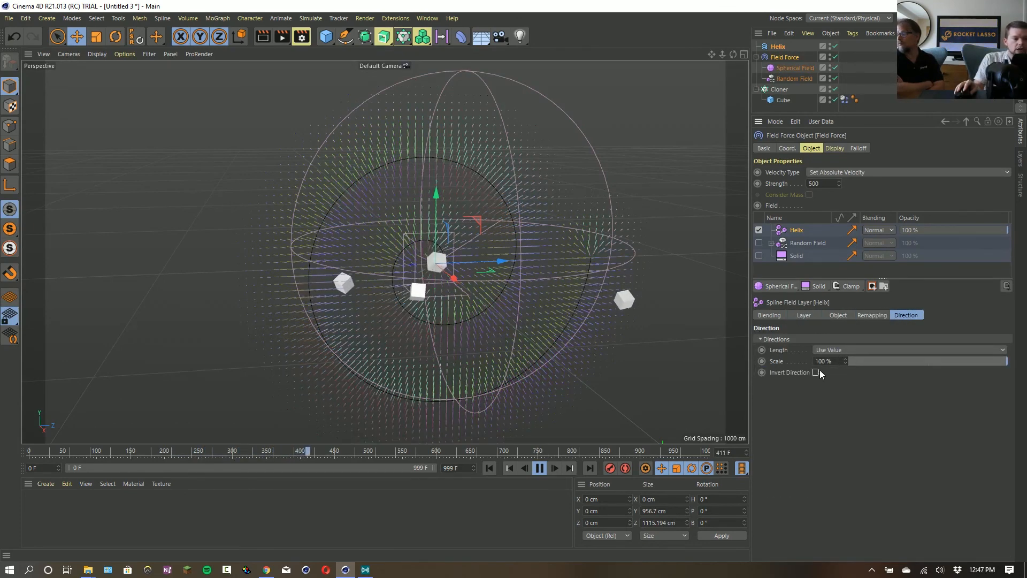
{"action": "mouse_move", "coordinate": [734, 54]}
{"action": "left_mouse_down"}
{"action": "mouse_move", "coordinate": [856, 58]}
{"action": "mouse_move", "coordinate": [744, 65]}
{"action": "mouse_move", "coordinate": [733, 54]}
{"action": "left_mouse_up"}
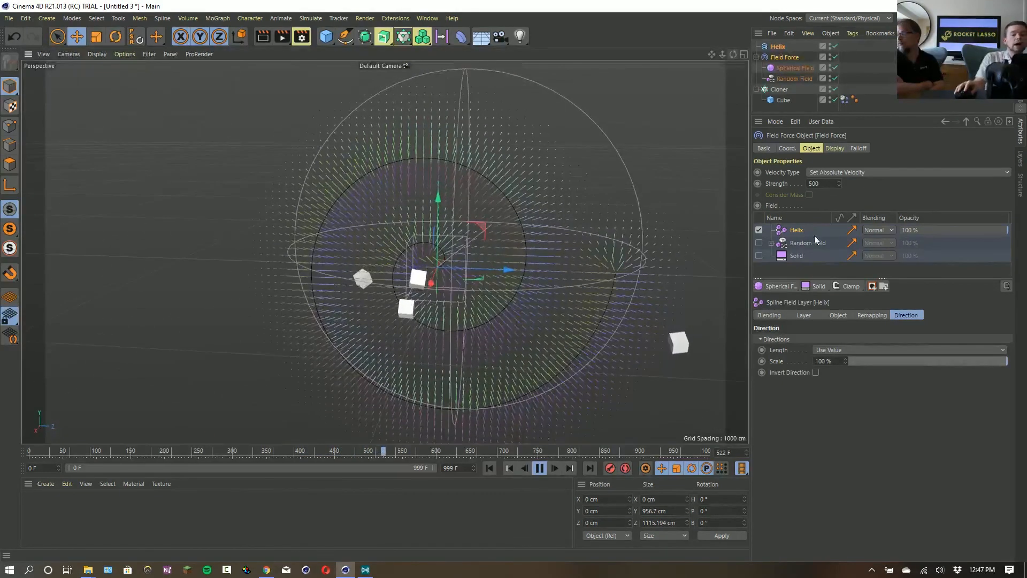
Set the Helix layer's distance mode to Along.
{"action": "left_click", "coordinate": [805, 315]}
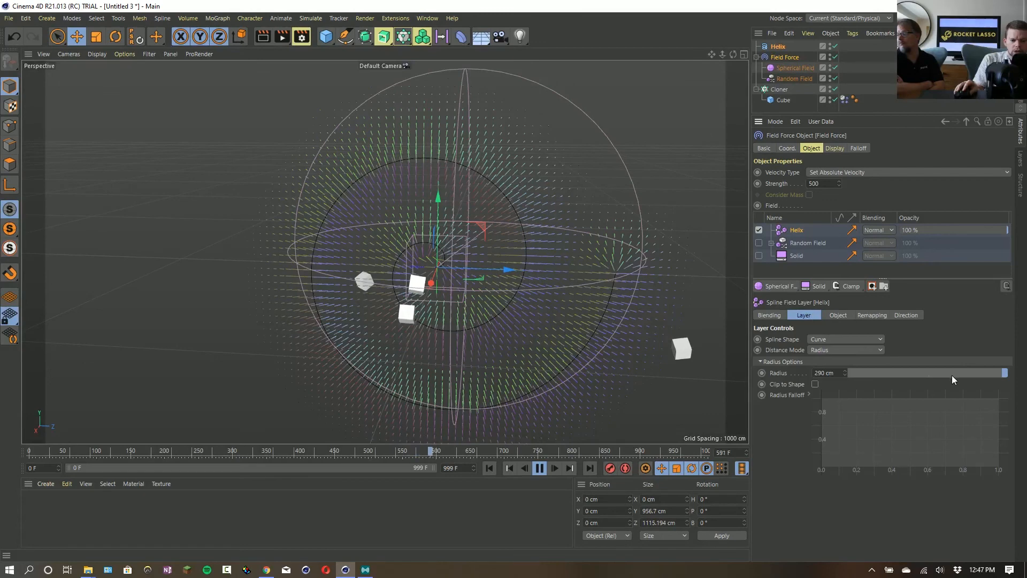
{"action": "left_click", "coordinate": [825, 349]}
{"action": "left_click", "coordinate": [829, 366]}
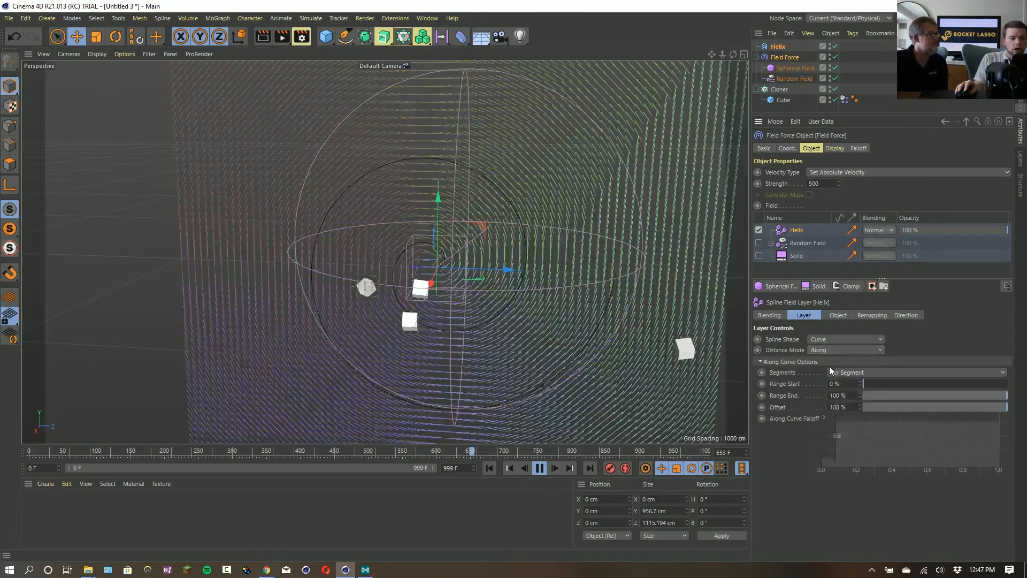
Mask the Helix layer with the Helix spline, using the Curve shape and Radius distance mode with a 100 cm radius.
{"action": "left_click", "coordinate": [872, 287]}
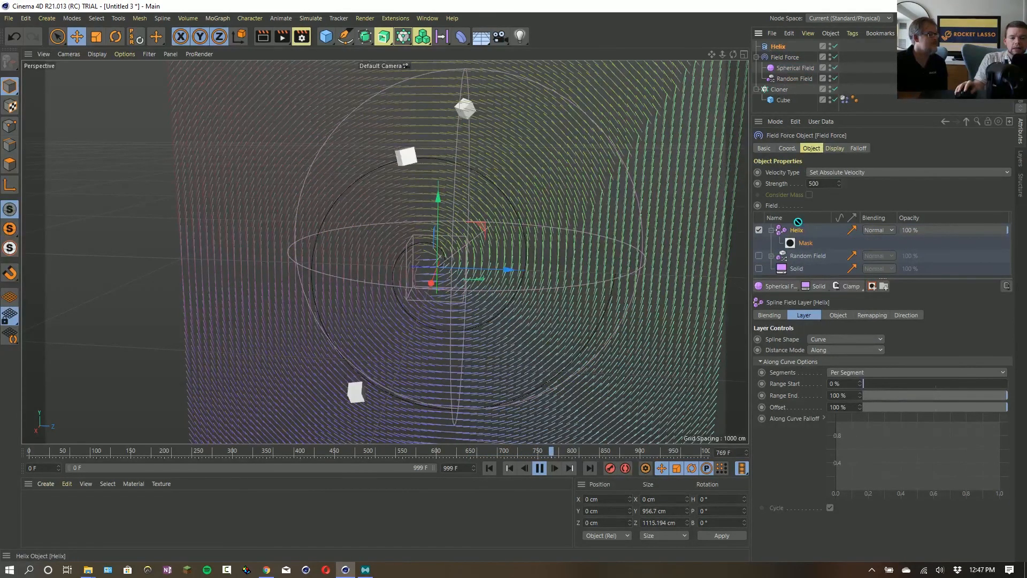
{"action": "left_click_drag", "start_coordinate": [801, 247], "coordinate": [801, 245]}
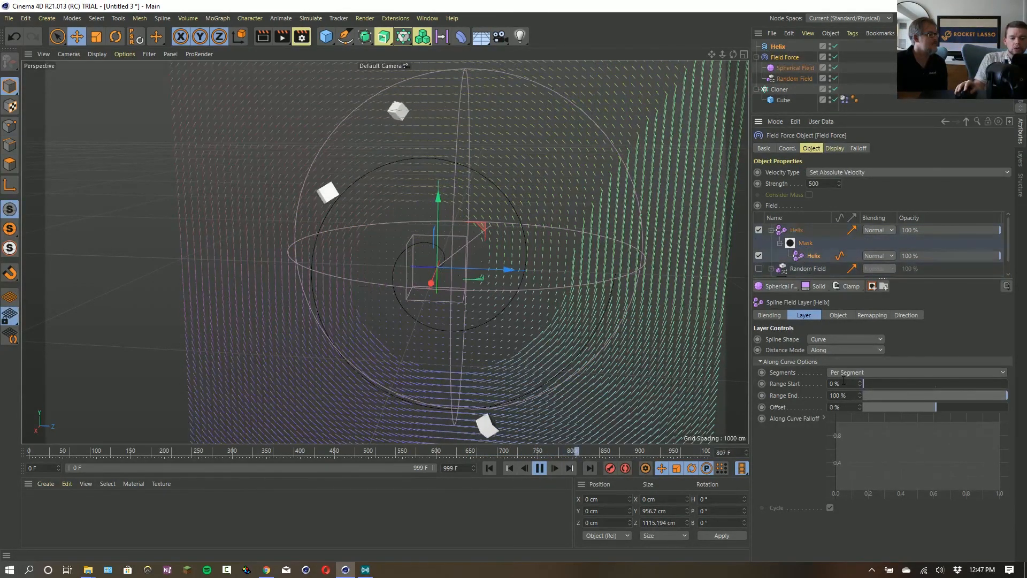
{"action": "left_click", "coordinate": [831, 339]}
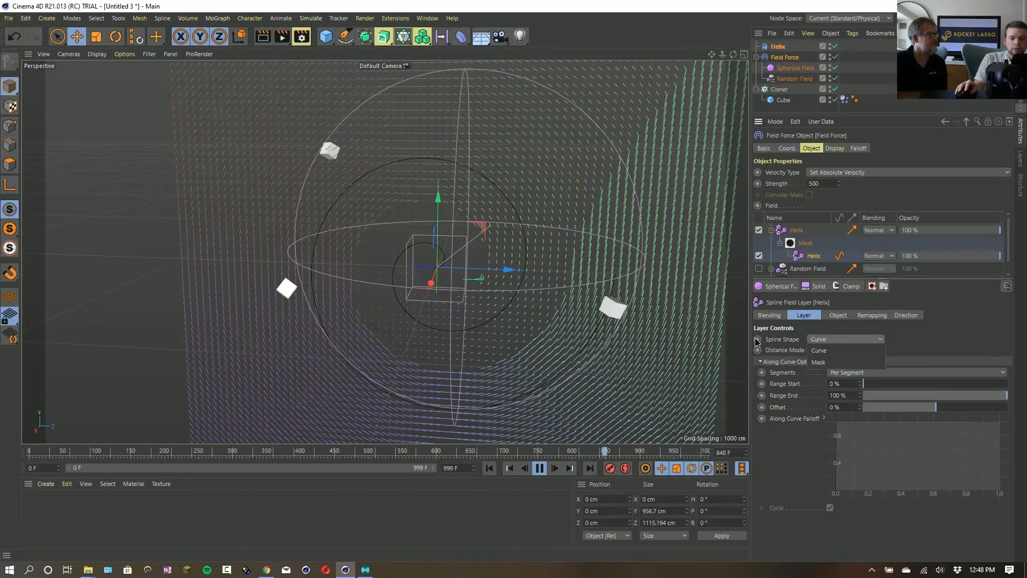
{"action": "left_click", "coordinate": [819, 351]}
{"action": "left_click", "coordinate": [846, 350]}
{"action": "left_click", "coordinate": [834, 373]}
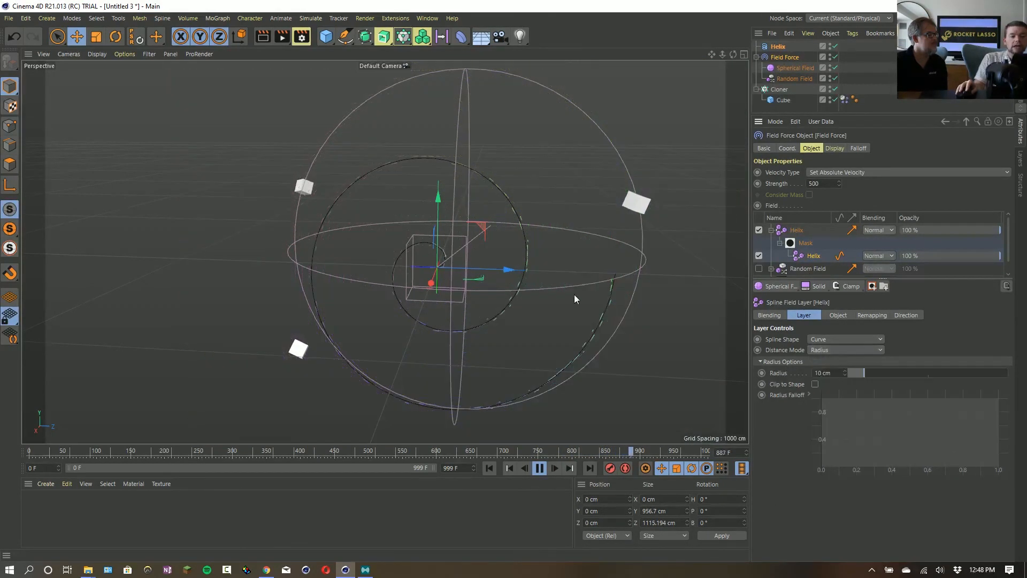
{"action": "left_click_drag", "start_coordinate": [865, 377], "coordinate": [1005, 376]}
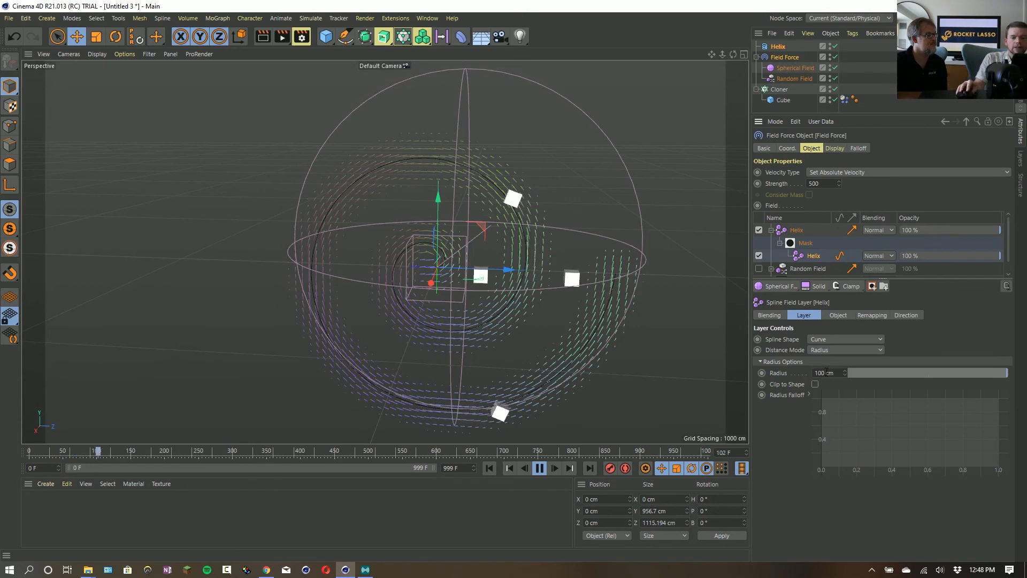
Try an inner offset of 100 % and a lower maximum in the mask Helix layer's remapping, and replay the simulation.
{"action": "left_click", "coordinate": [875, 317]}
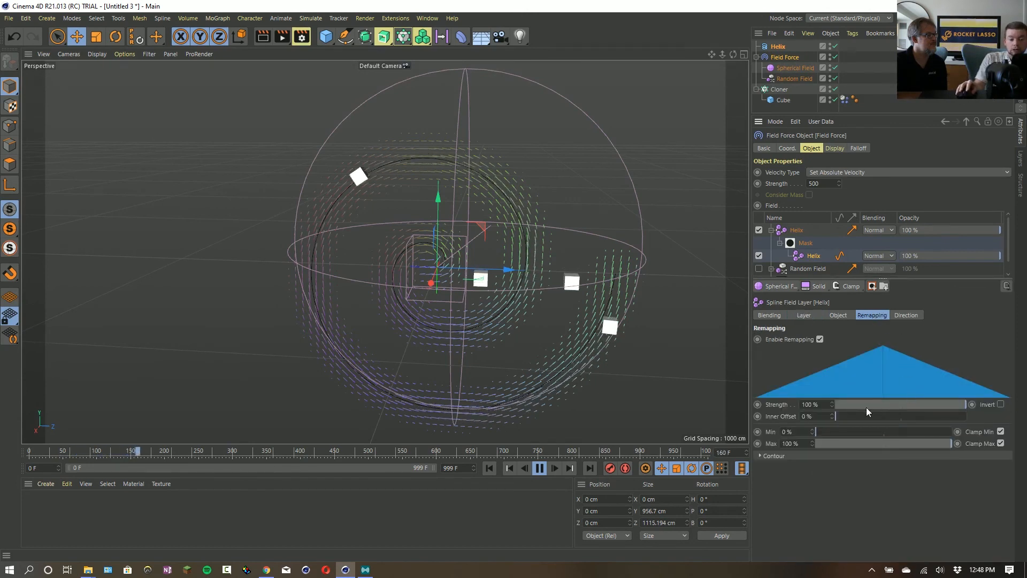
{"action": "left_click_drag", "start_coordinate": [847, 418], "coordinate": [1026, 430]}
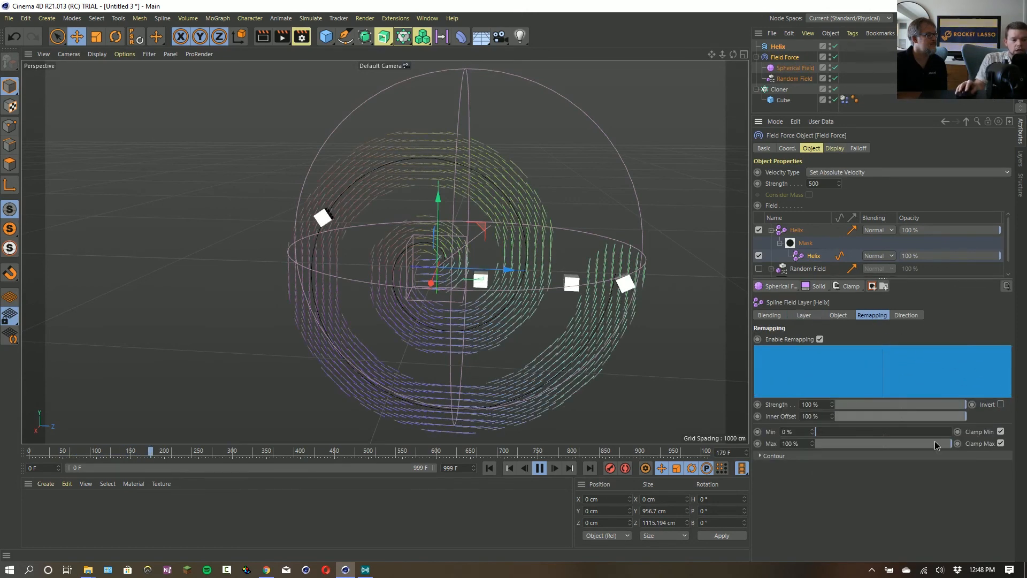
{"action": "left_click_drag", "start_coordinate": [936, 445], "coordinate": [822, 454]}
{"action": "left_click", "coordinate": [819, 456]}
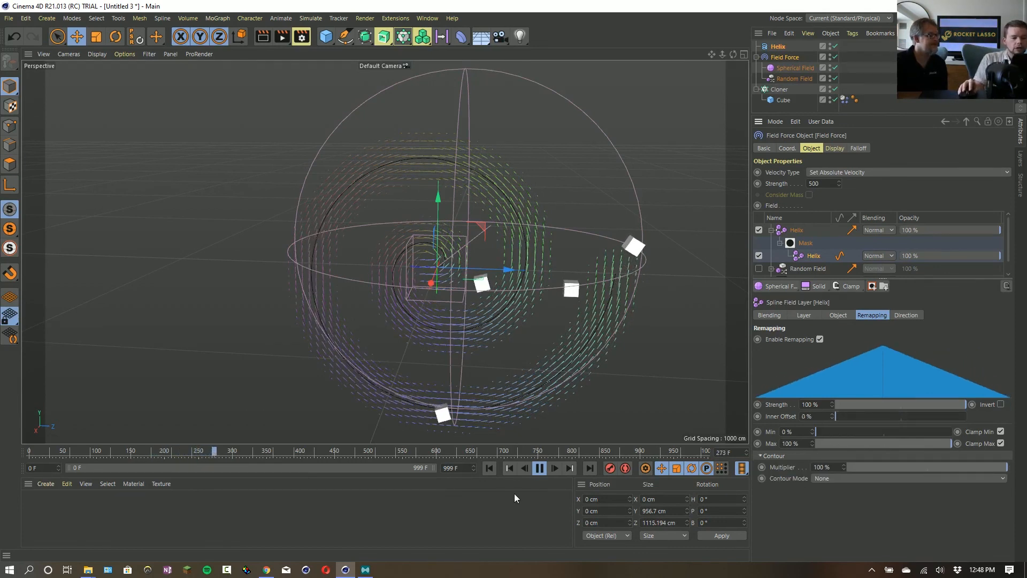
{"action": "left_click", "coordinate": [489, 469]}
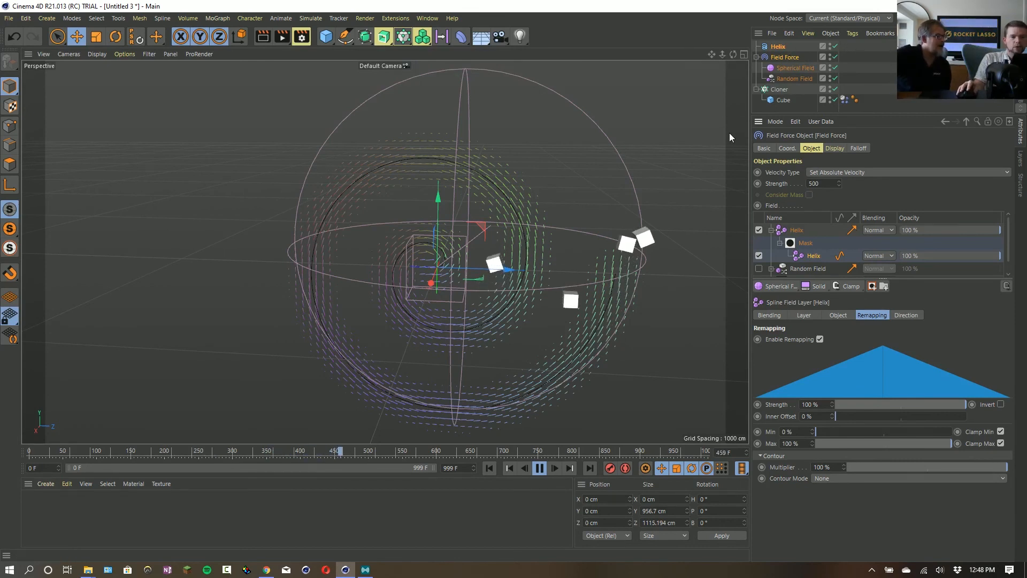
Turn on Reverse for the Helix spline object and go back to the Field Force settings.
{"action": "left_click", "coordinate": [779, 47]}
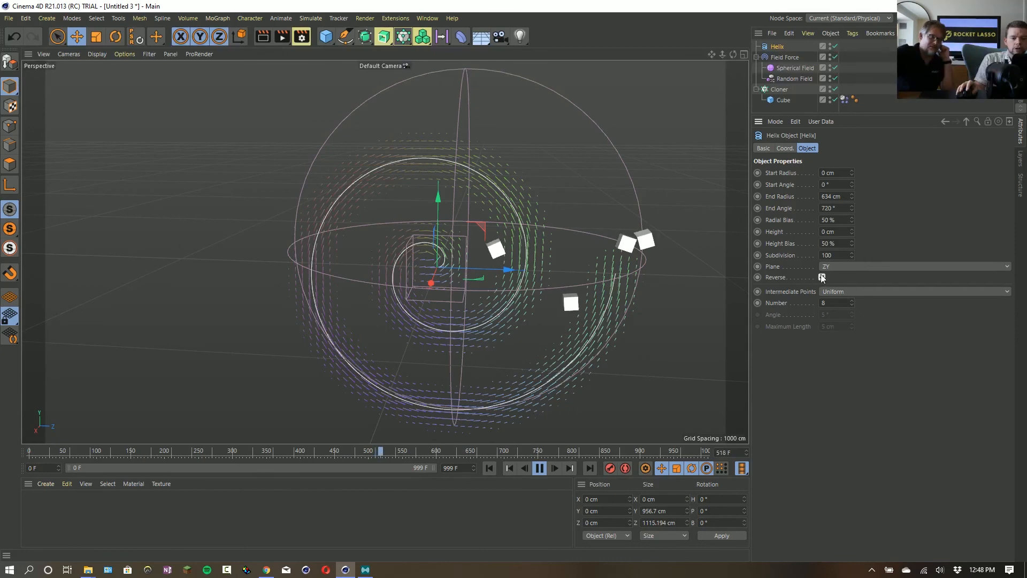
{"action": "left_click", "coordinate": [822, 277]}
{"action": "left_click", "coordinate": [790, 58]}
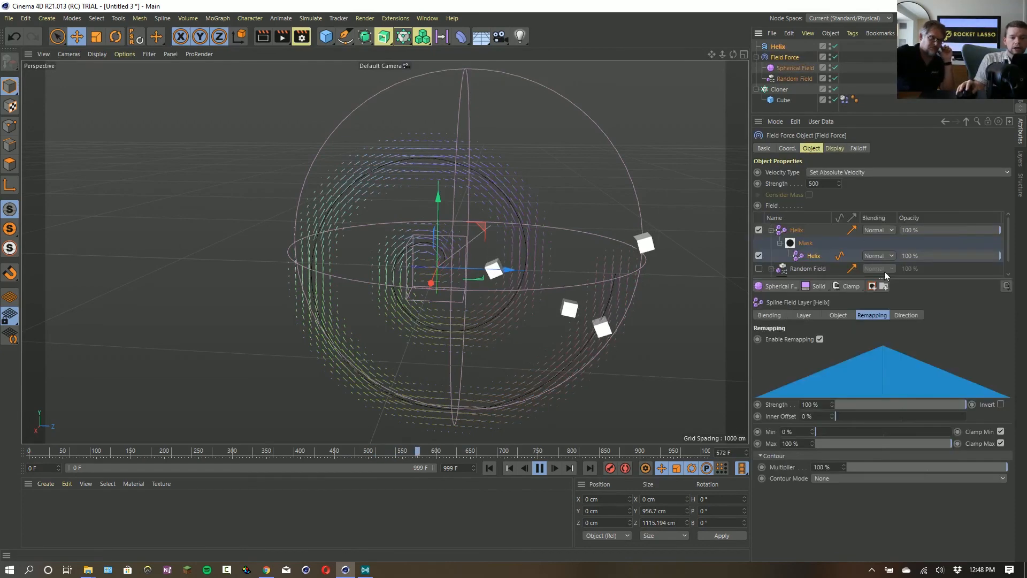
Enlarge the field list, enable the Solid layer beneath the masked Helix layer, and replay the simulation.
{"action": "left_click_drag", "start_coordinate": [820, 278], "coordinate": [824, 358]}
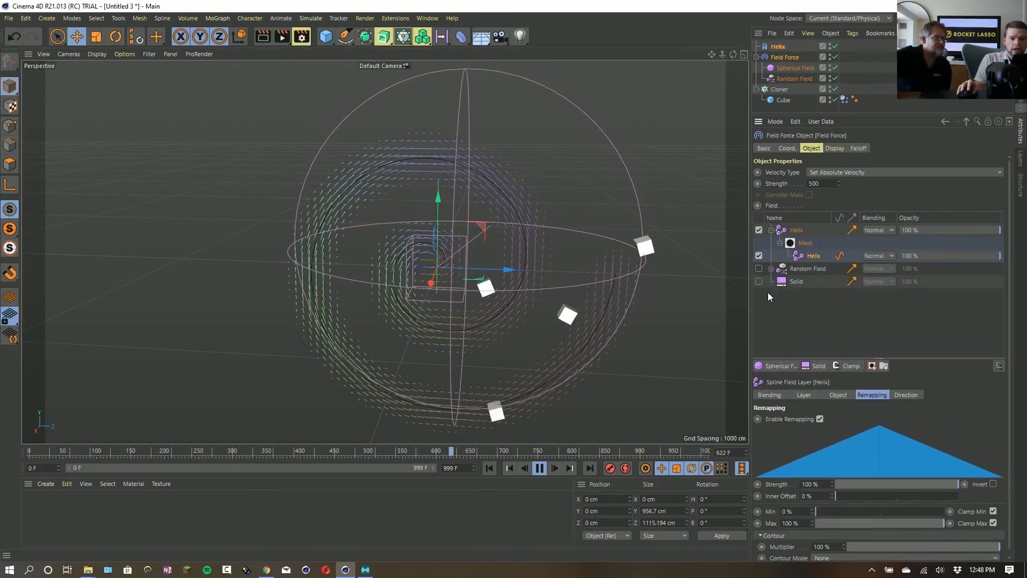
{"action": "left_click", "coordinate": [759, 281]}
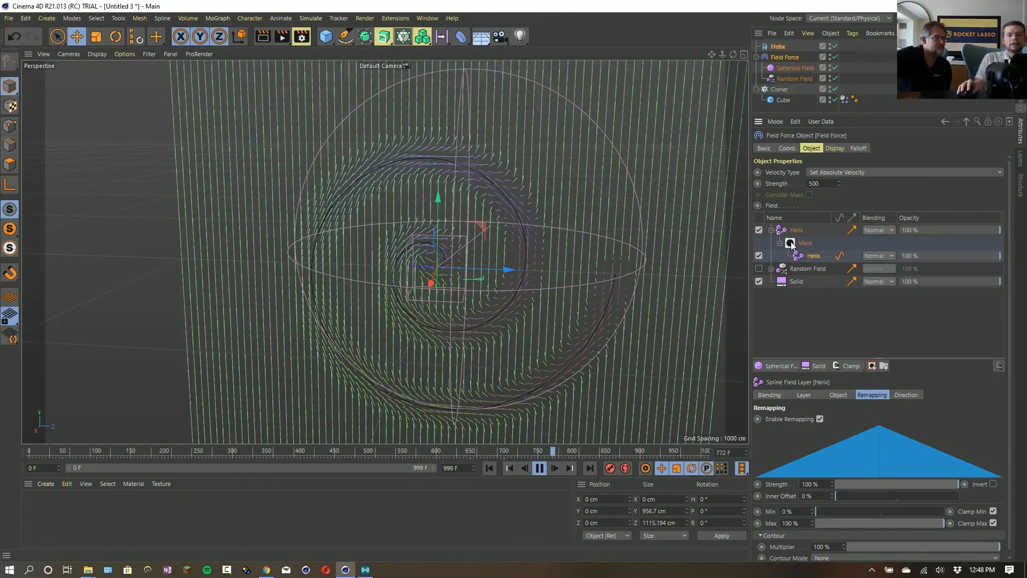
{"action": "left_click", "coordinate": [490, 468]}
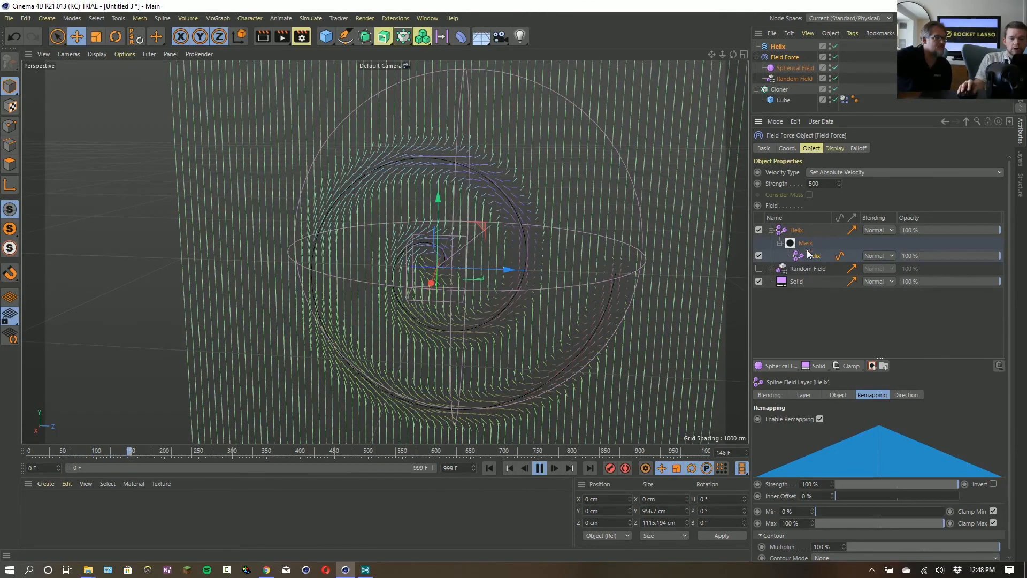
Increase the mask Helix layer's radius, set its remapping inner offset to 50 %, and replay the simulation.
{"action": "left_click", "coordinate": [840, 396]}
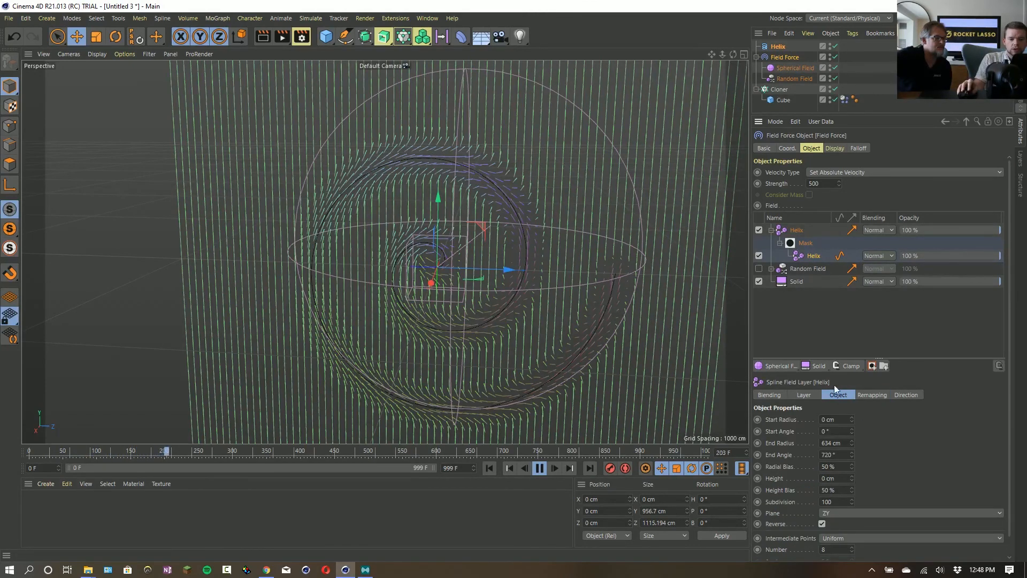
{"action": "left_click", "coordinate": [803, 395]}
{"action": "left_click_drag", "start_coordinate": [843, 454], "coordinate": [844, 407]}
{"action": "left_click", "coordinate": [880, 395]}
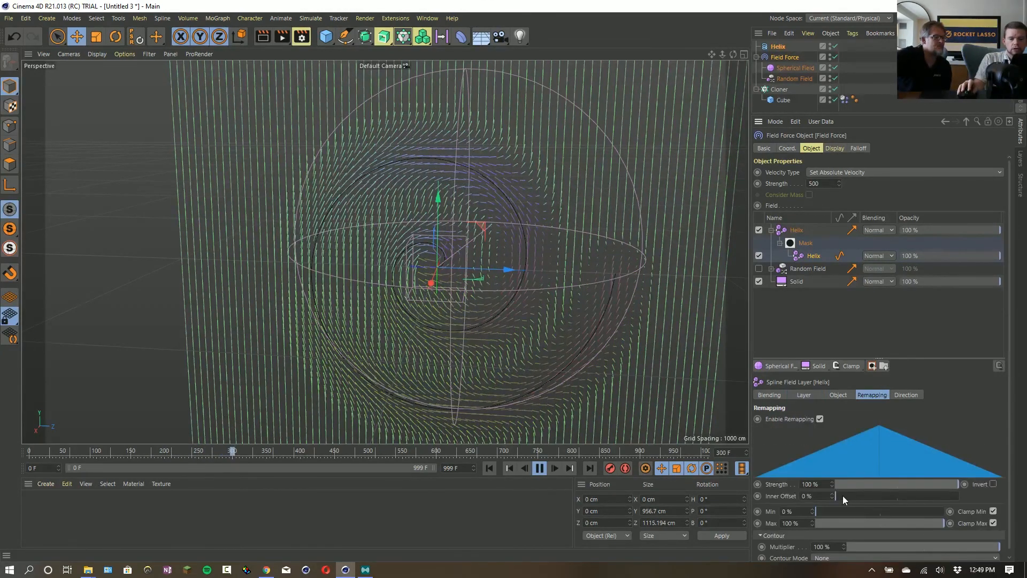
{"action": "left_click_drag", "start_coordinate": [843, 495], "coordinate": [895, 497]}
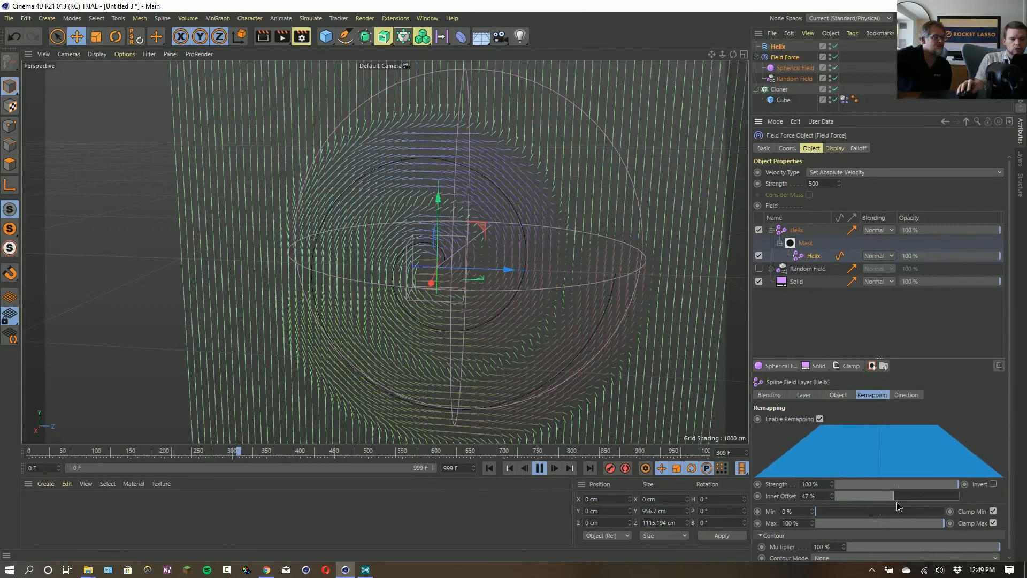
{"action": "left_click", "coordinate": [489, 469]}
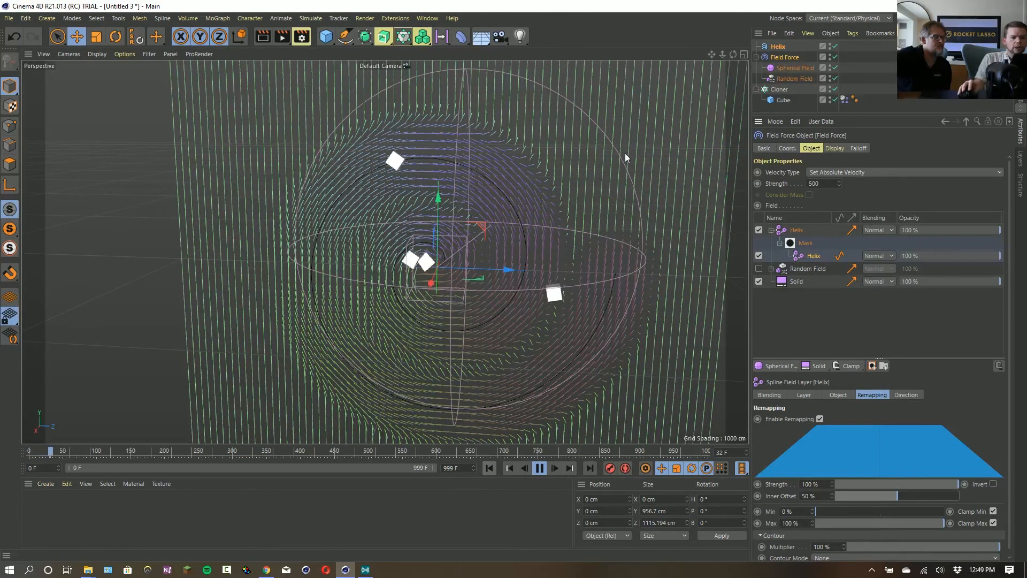
Move the Helix spline straight up to a Y position of about 1092 cm and replay the simulation.
{"action": "right_click_drag", "start_coordinate": [712, 55], "coordinate": [664, 56]}
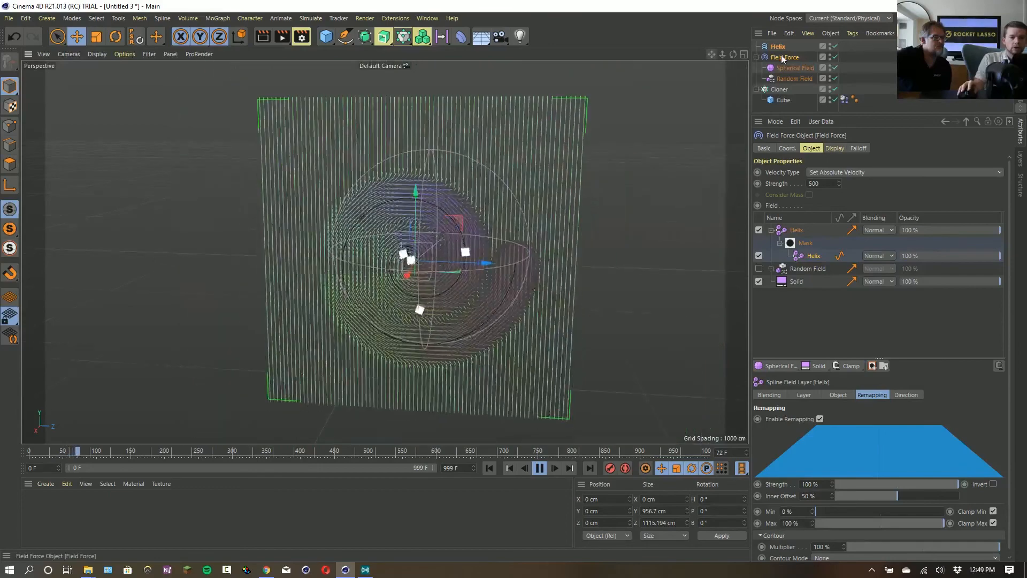
{"action": "left_click", "coordinate": [777, 47]}
{"action": "key", "text": "e"}
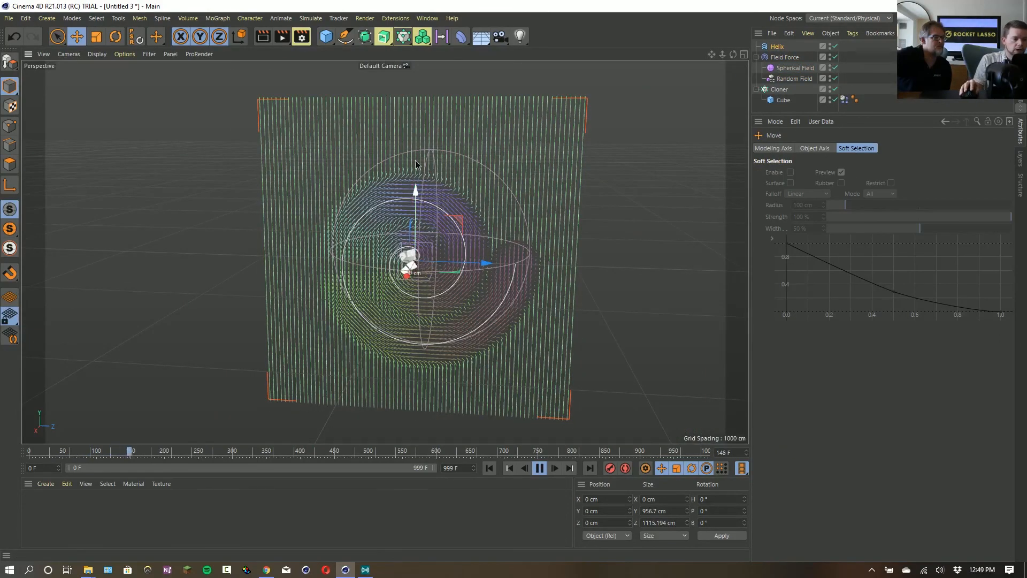
{"action": "left_click_drag", "start_coordinate": [415, 159], "coordinate": [416, 54]}
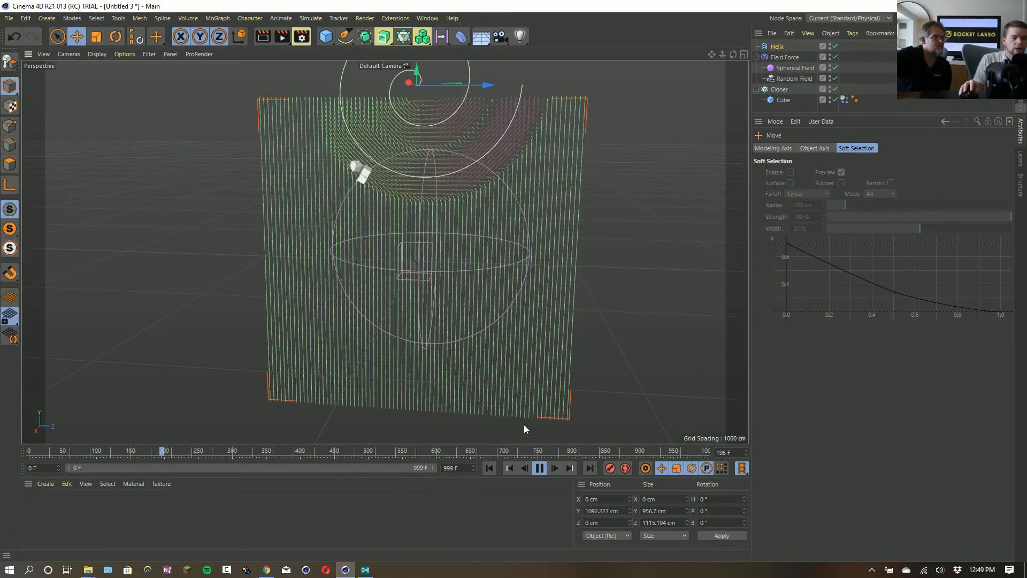
{"action": "left_click", "coordinate": [490, 469]}
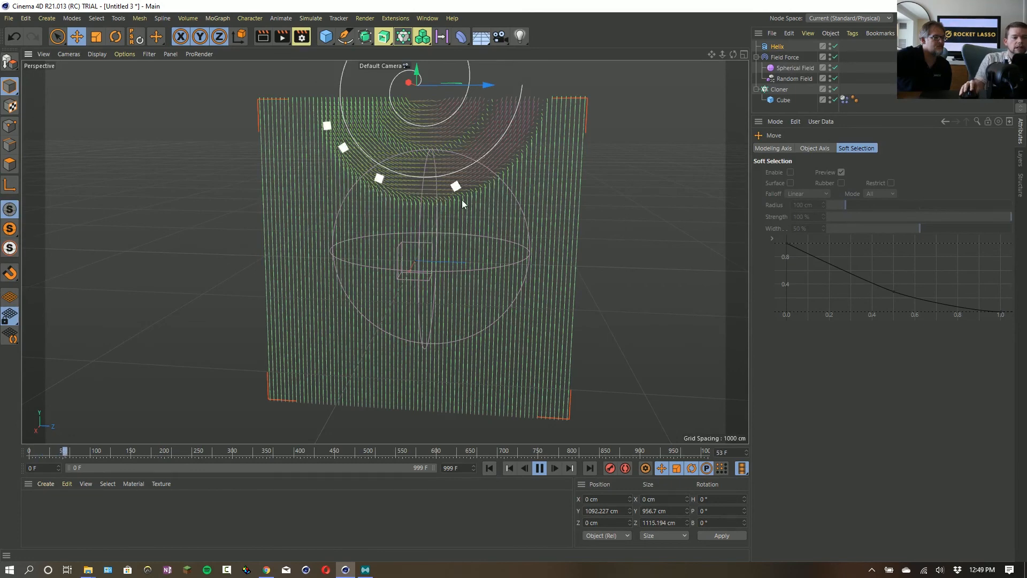
{"action": "left_click_drag", "start_coordinate": [712, 55], "coordinate": [641, 173]}
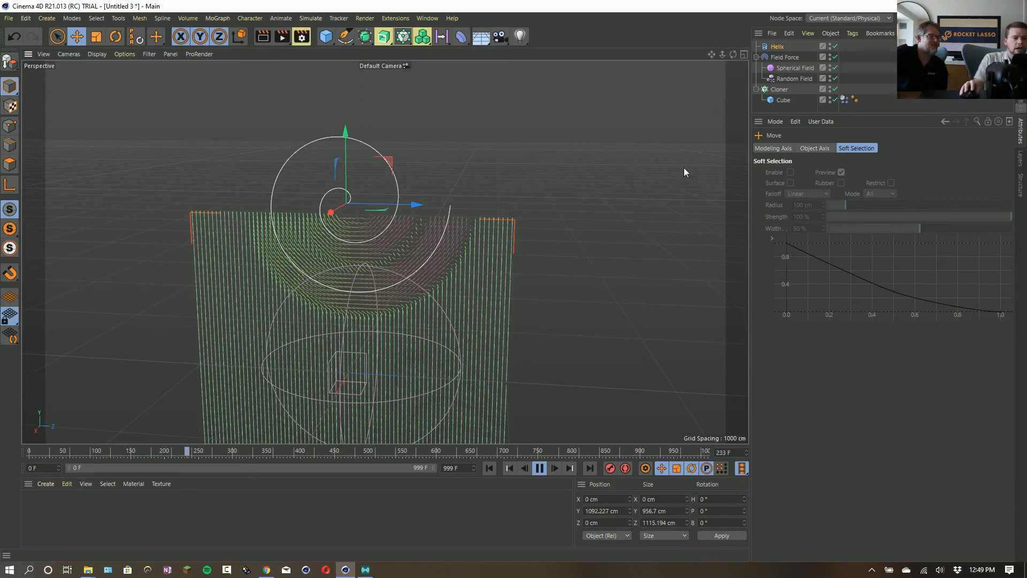
Add the Helix spline as another layer above the masked one, with Radius distance mode and a radius of 206 cm.
{"action": "left_click", "coordinate": [788, 58]}
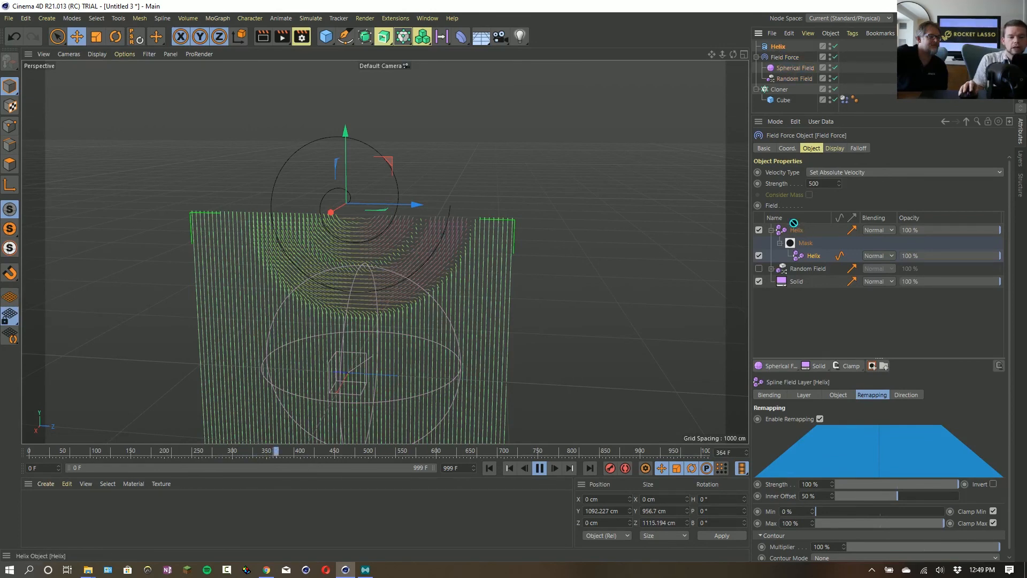
{"action": "left_click_drag", "start_coordinate": [798, 229], "coordinate": [797, 231]}
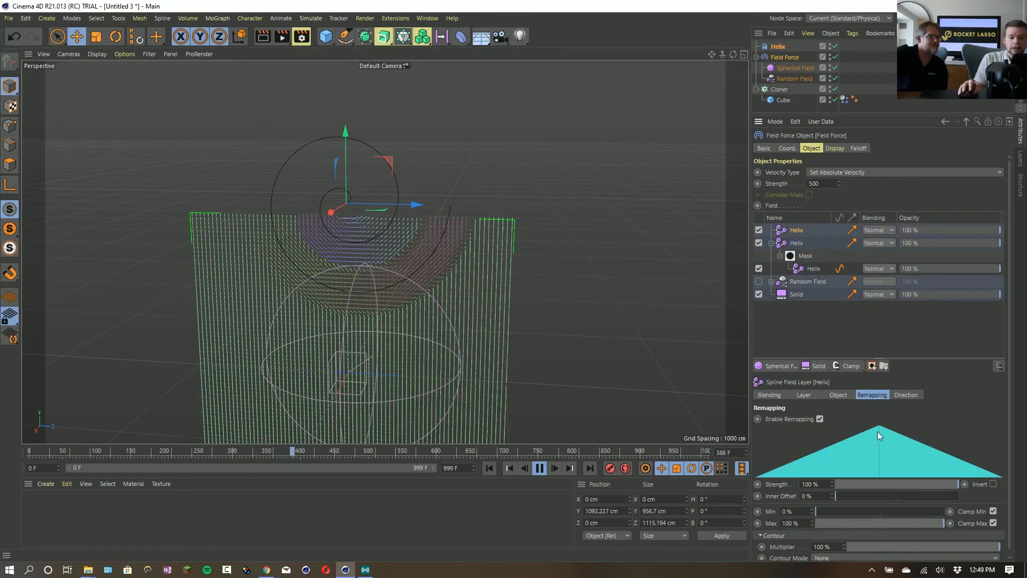
{"action": "left_click", "coordinate": [835, 396]}
{"action": "left_click", "coordinate": [804, 395]}
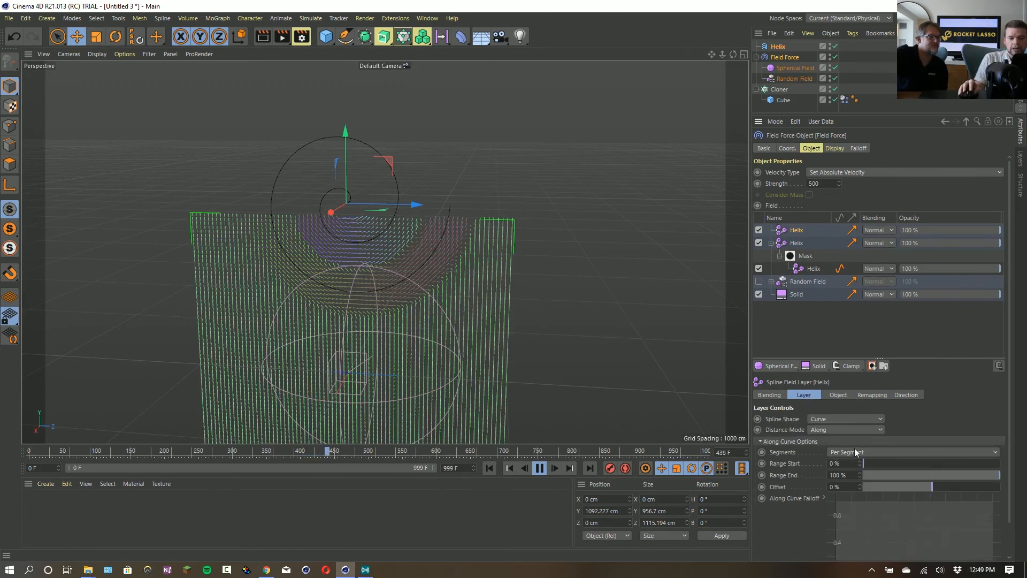
{"action": "left_click", "coordinate": [841, 431]}
{"action": "left_click", "coordinate": [839, 453]}
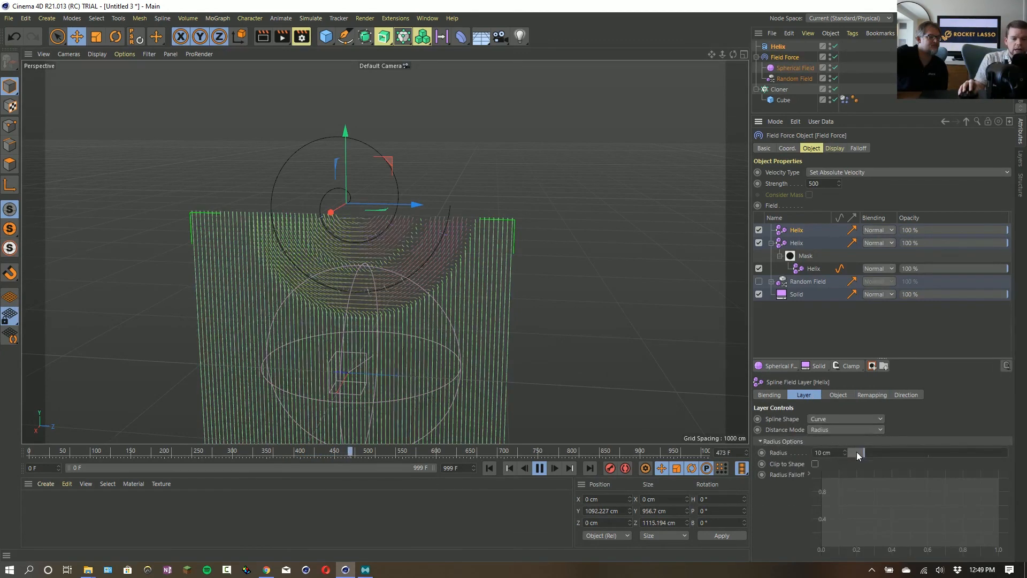
{"action": "left_click_drag", "start_coordinate": [862, 454], "coordinate": [1008, 454]}
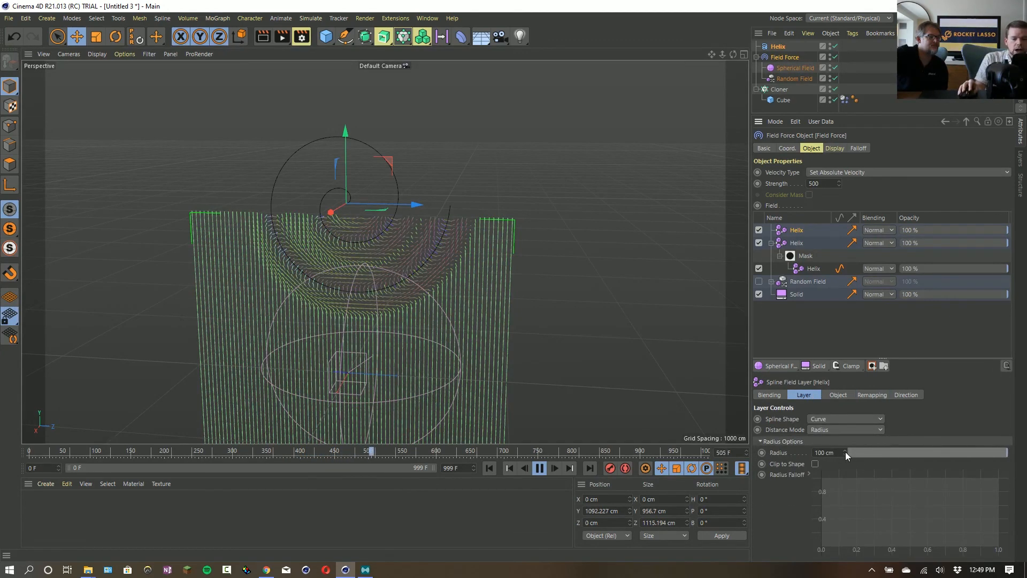
{"action": "mouse_move", "coordinate": [846, 453]}
{"action": "left_mouse_down"}
{"action": "mouse_move", "coordinate": [846, 424]}
{"action": "mouse_move", "coordinate": [846, 443]}
{"action": "left_mouse_up"}
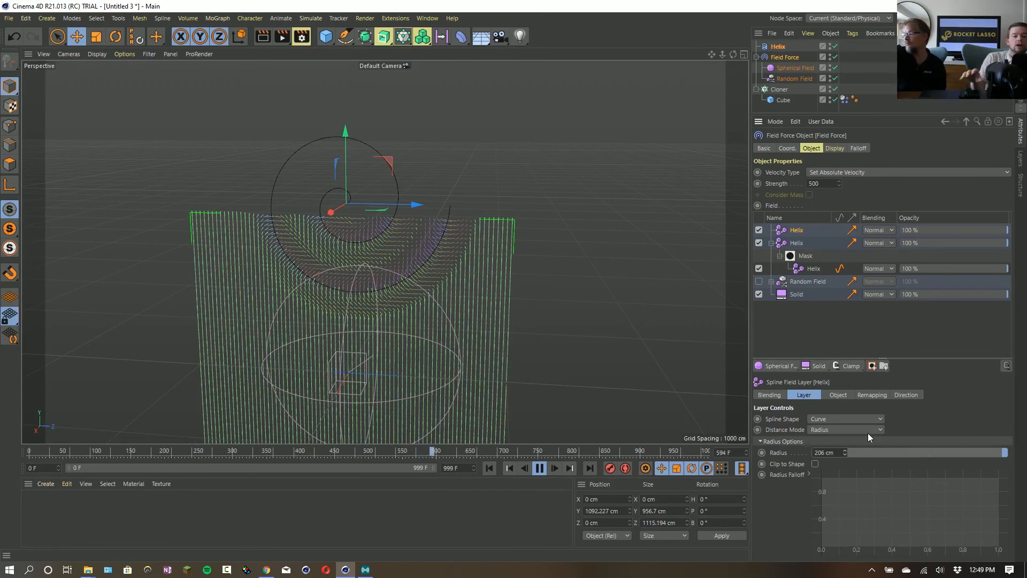
Set the uppermost Helix layer's blending to Add, then replay the simulation from the start and stop it.
{"action": "left_click", "coordinate": [880, 230]}
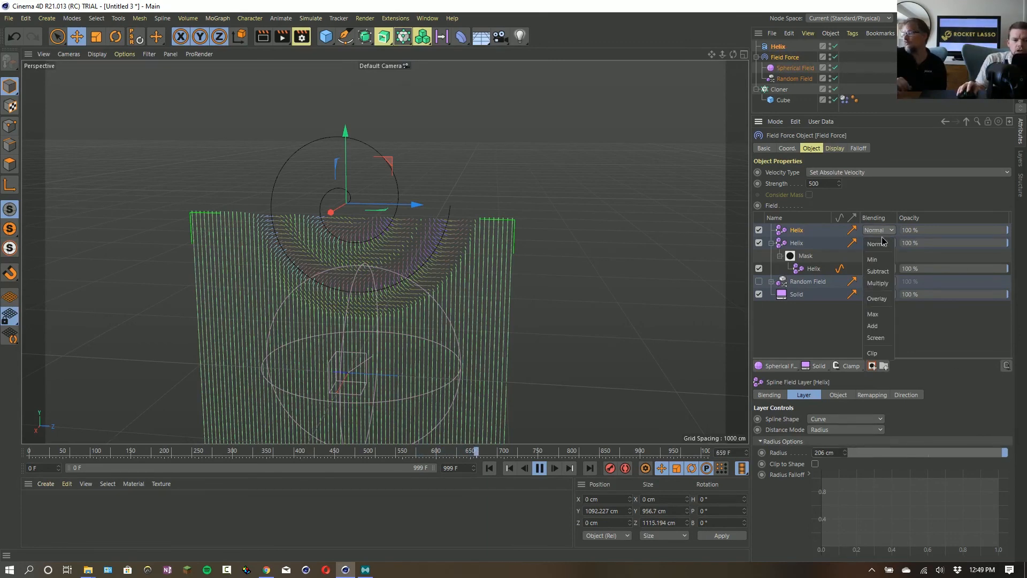
{"action": "left_click", "coordinate": [883, 333]}
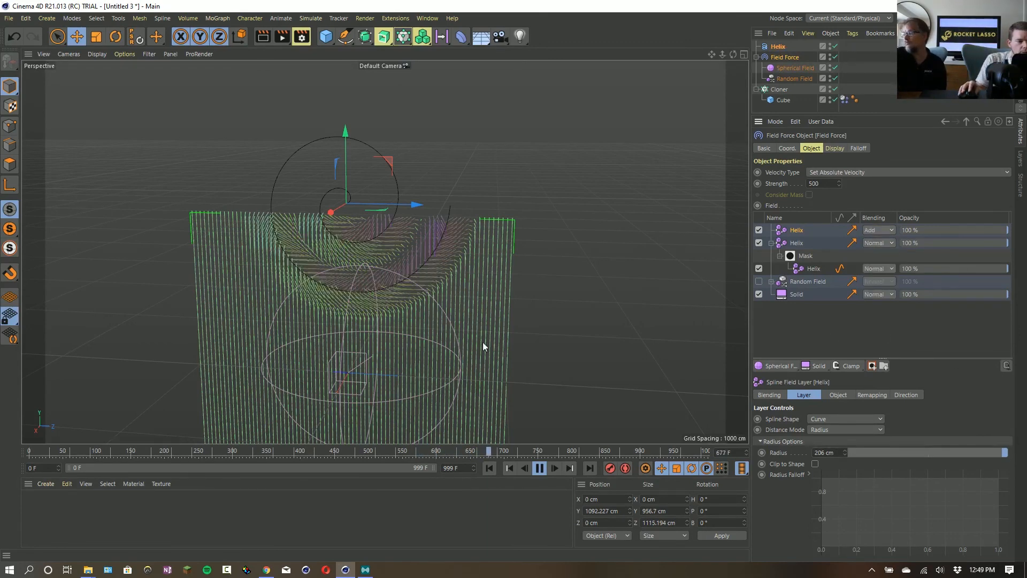
{"action": "left_click", "coordinate": [490, 471]}
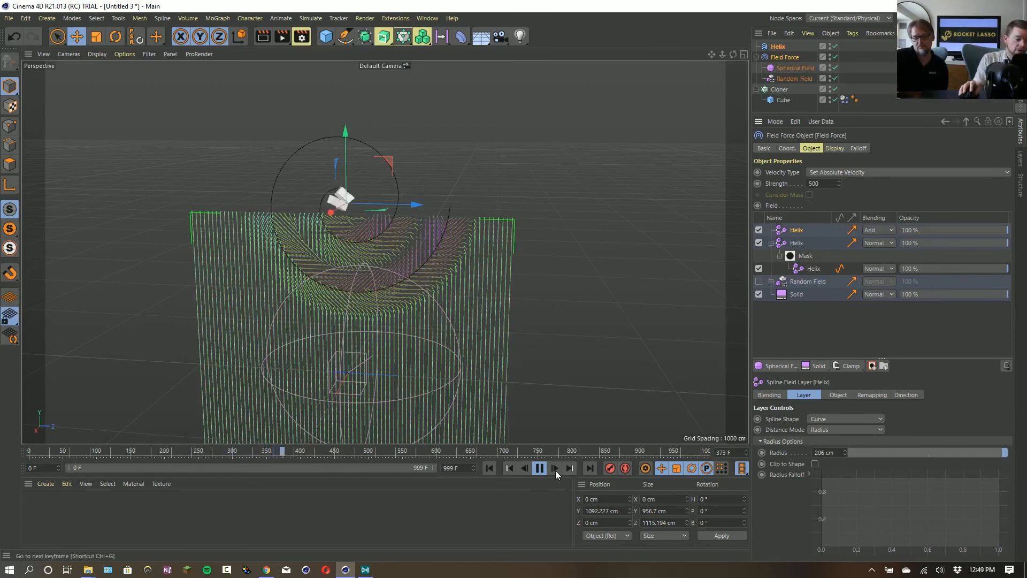
{"action": "left_click", "coordinate": [540, 469]}
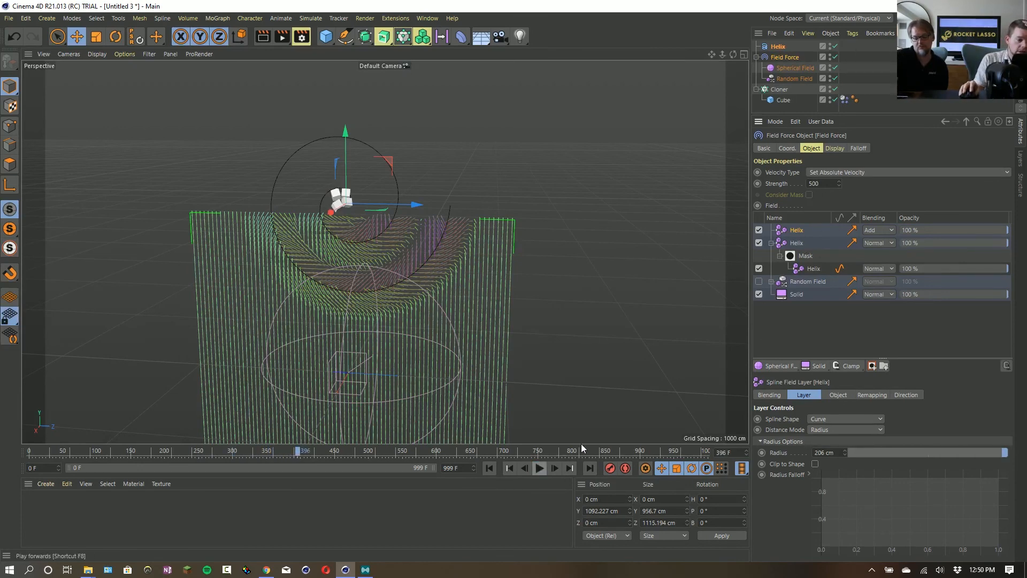
Enable the Random Field layer and remove its mask.
{"action": "left_click", "coordinate": [760, 282]}
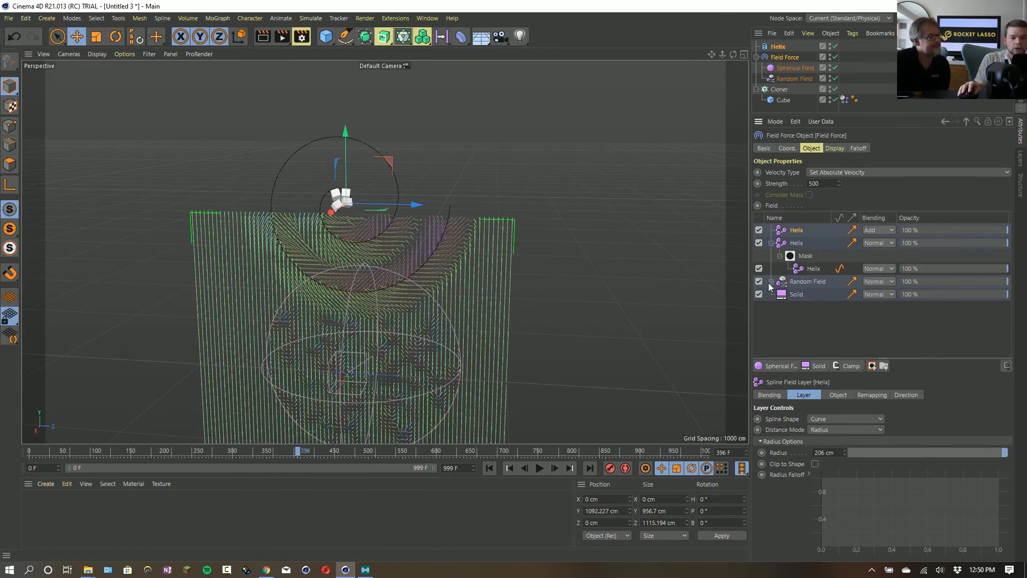
{"action": "left_click", "coordinate": [801, 297]}
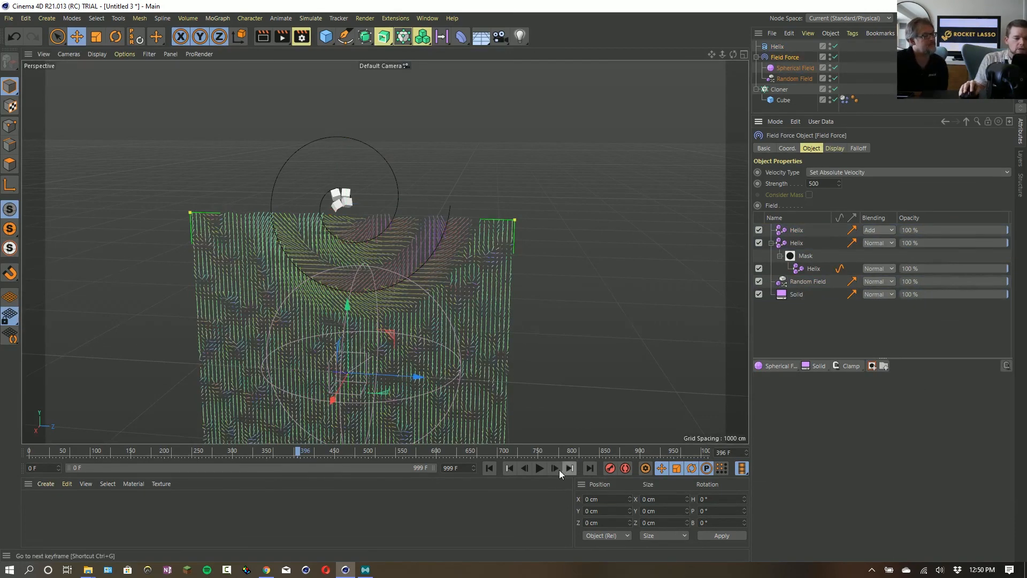
Replay the simulation from the start, stop it, and examine the cubes and field directions from several angles.
{"action": "left_click", "coordinate": [539, 469]}
{"action": "left_click", "coordinate": [489, 468]}
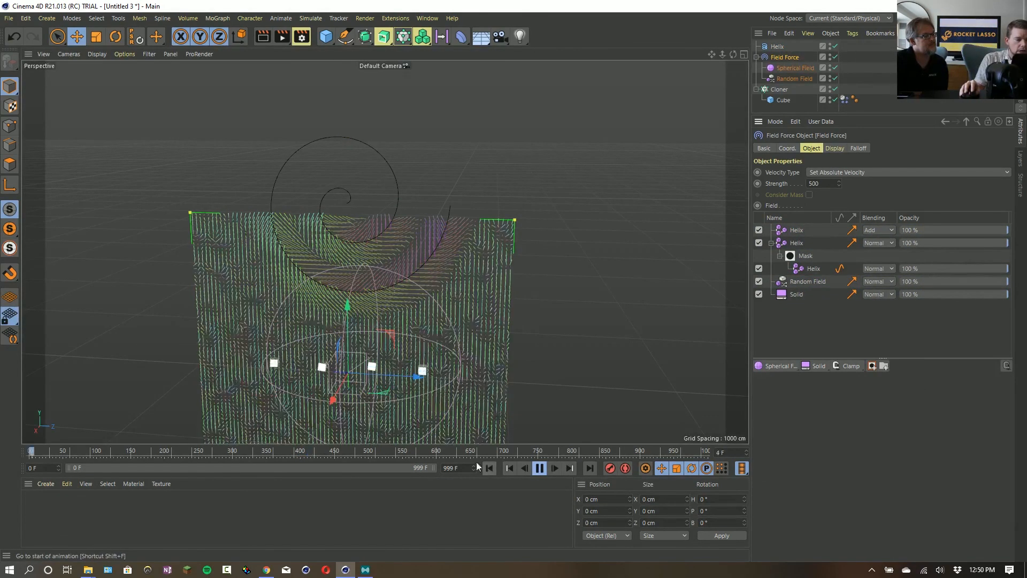
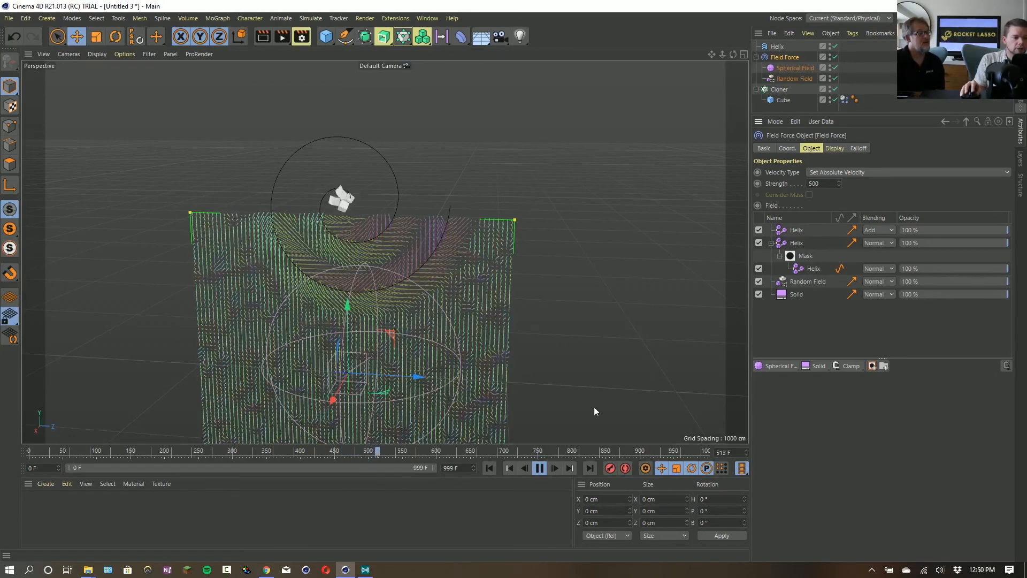
{"action": "left_click", "coordinate": [539, 468]}
{"action": "left_click_drag", "start_coordinate": [406, 313], "coordinate": [434, 257], "text": "alt"}
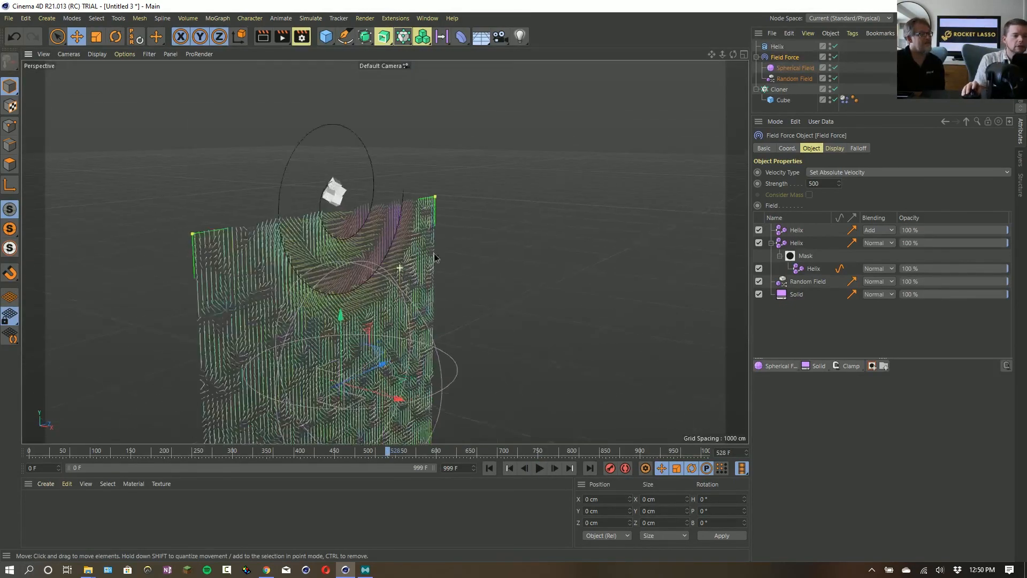
{"action": "right_click_drag", "start_coordinate": [434, 254], "coordinate": [462, 238], "text": "alt"}
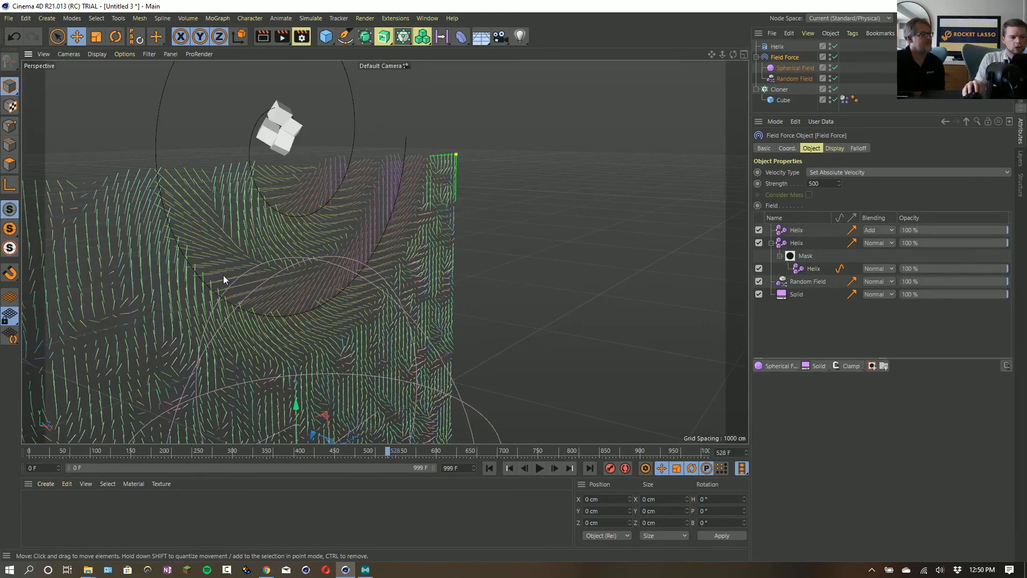
{"action": "left_click_drag", "start_coordinate": [376, 222], "coordinate": [662, 216], "text": "alt"}
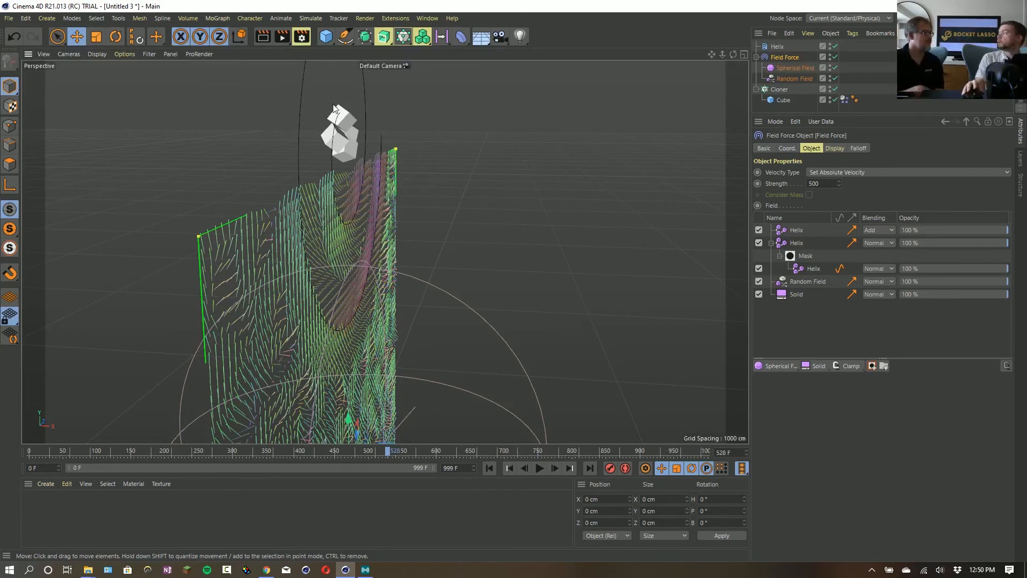
{"action": "mouse_move", "coordinate": [459, 211]}
{"action": "left_mouse_down", "text": "alt"}
{"action": "mouse_move", "coordinate": [417, 214]}
{"action": "mouse_move", "coordinate": [422, 254]}
{"action": "mouse_move", "coordinate": [438, 256]}
{"action": "left_mouse_up", "text": "alt"}
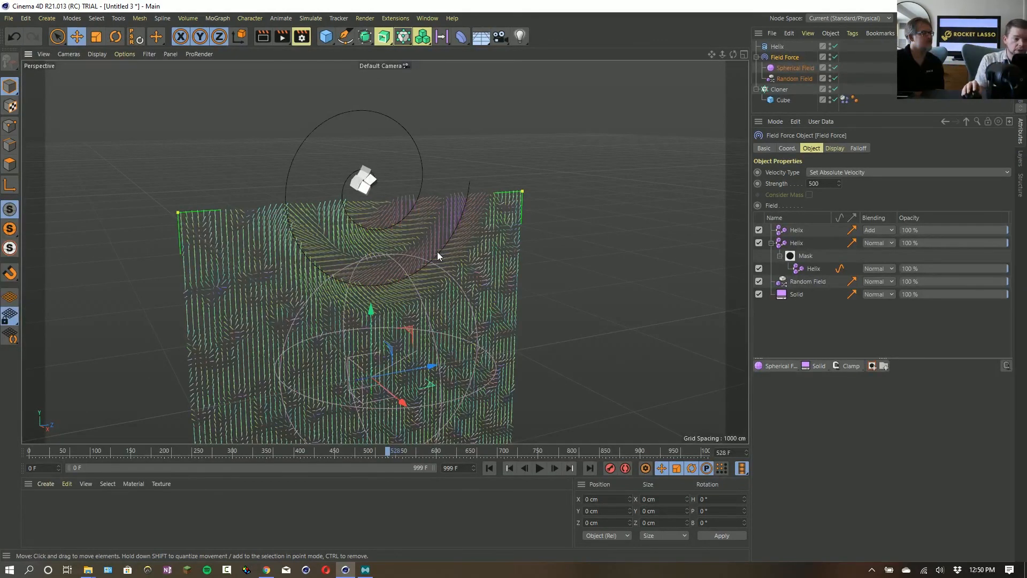
Switch to File Explorer, open the From Overview folder, and load Fields Force_18_VolumeBuilder3_Text.c4d into Cinema 4D.
{"action": "key", "text": "alt+Tab"}
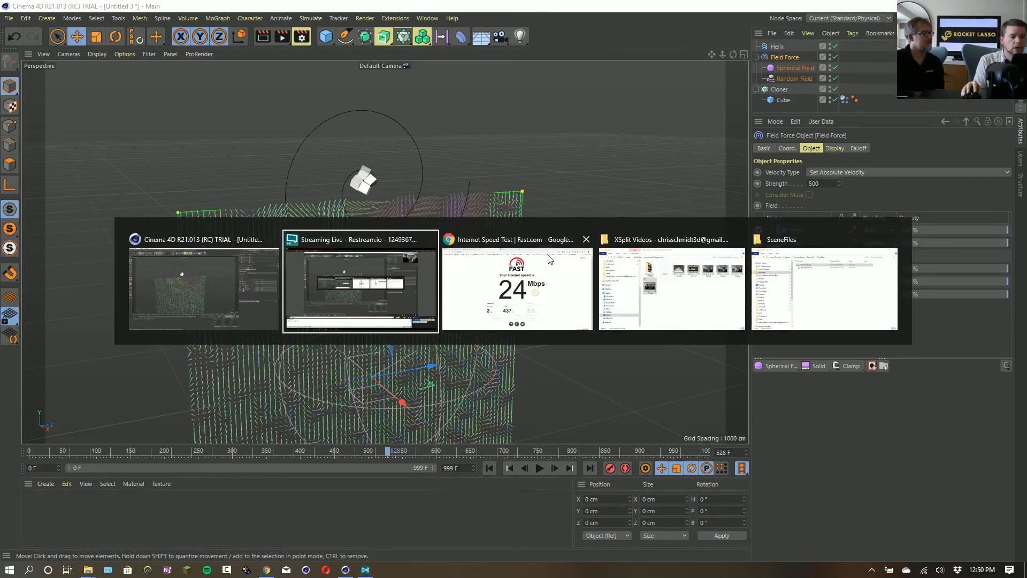
{"action": "left_click", "coordinate": [659, 302]}
{"action": "key", "text": "alt+Tab"}
{"action": "key", "text": "alt+Tab"}
{"action": "key", "text": "alt+Tab"}
{"action": "key", "text": "alt+Tab"}
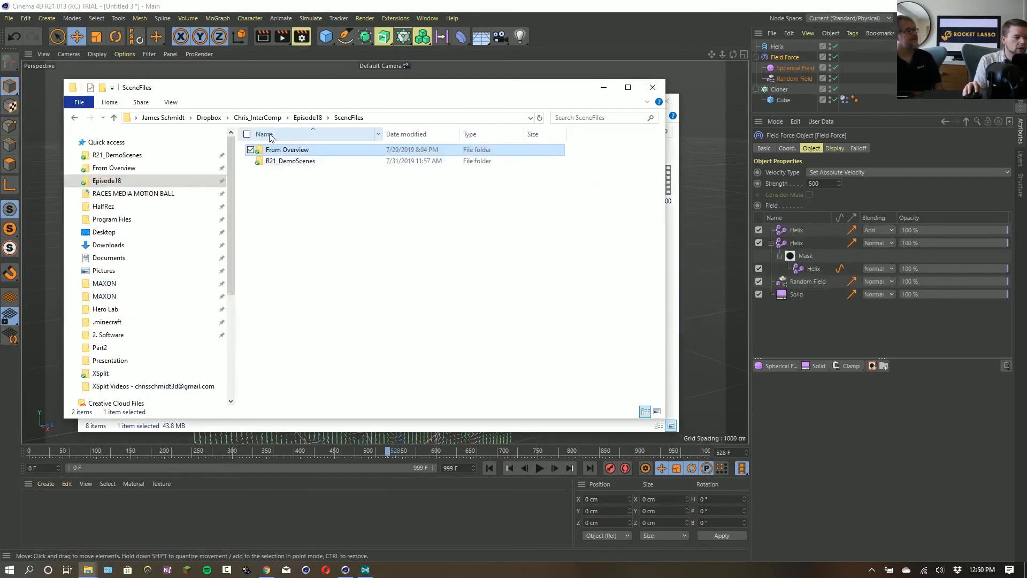
{"action": "double_click", "coordinate": [288, 152]}
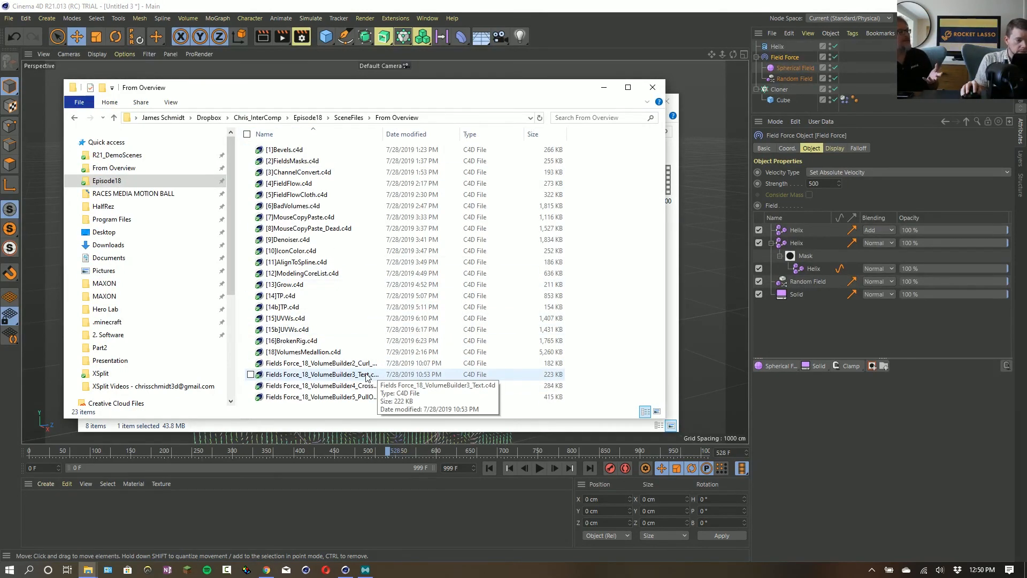
{"action": "left_click_drag", "start_coordinate": [367, 377], "coordinate": [579, 59]}
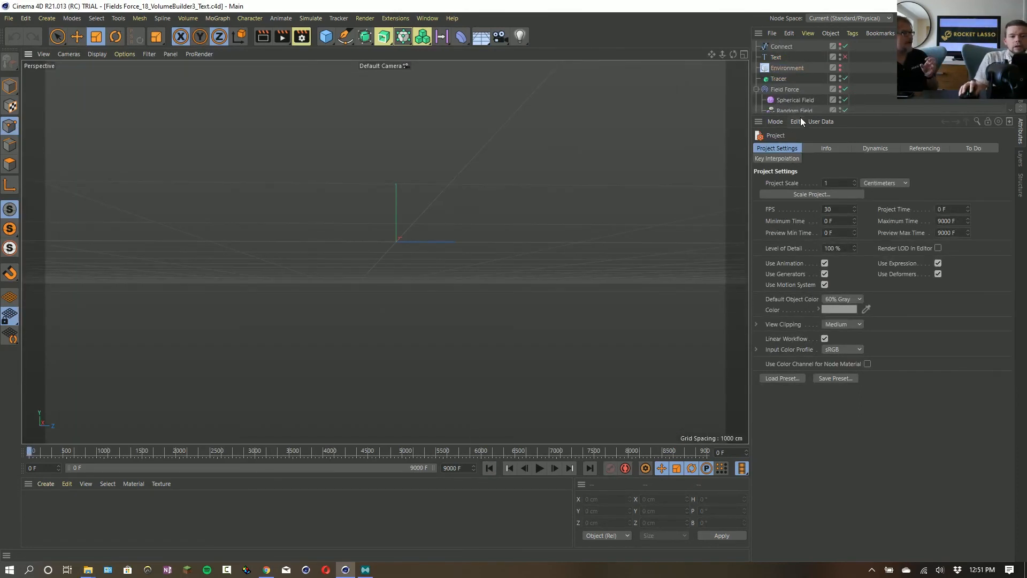
Enlarge the object list, inspect the Field Force layers of the loaded scene, and return to the Untitled 3 project.
{"action": "left_click_drag", "start_coordinate": [801, 117], "coordinate": [800, 205]}
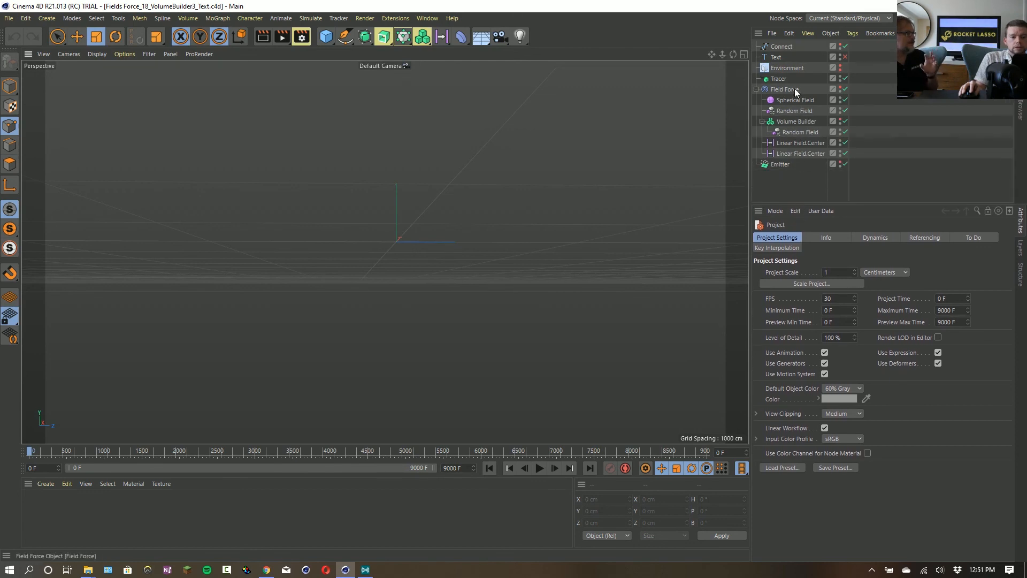
{"action": "left_click", "coordinate": [795, 89]}
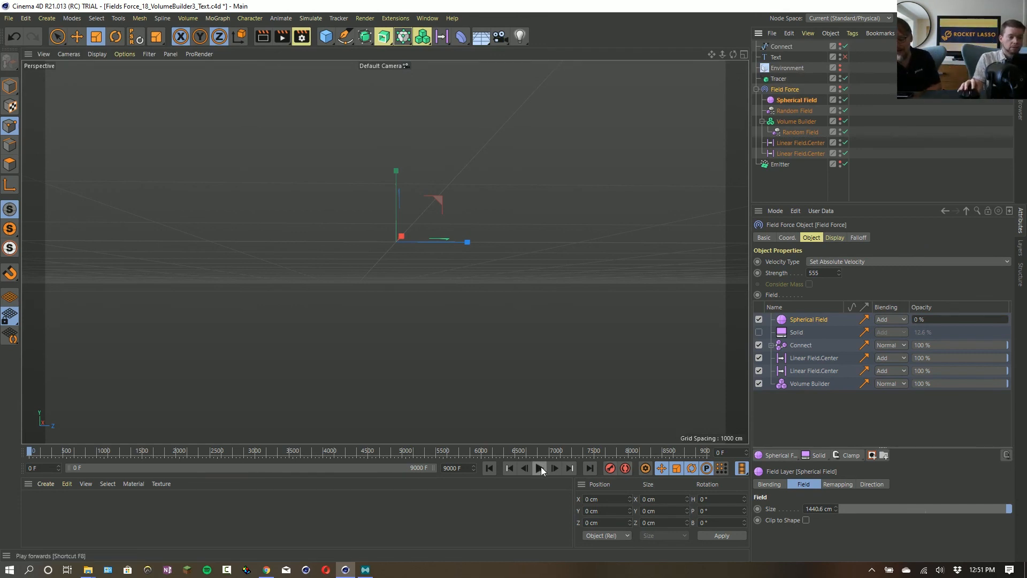
{"action": "left_click", "coordinate": [437, 20]}
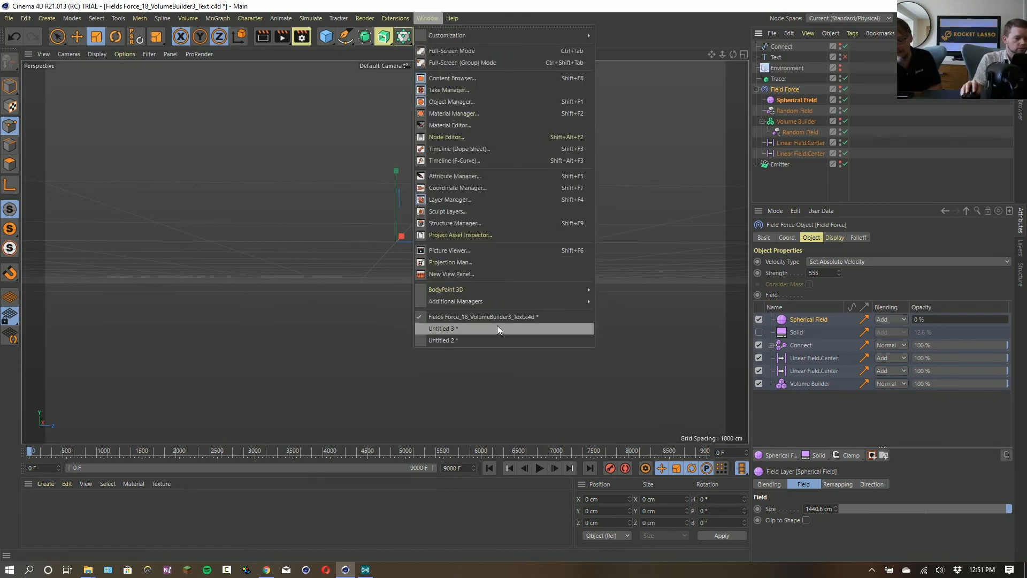
{"action": "left_click", "coordinate": [497, 327]}
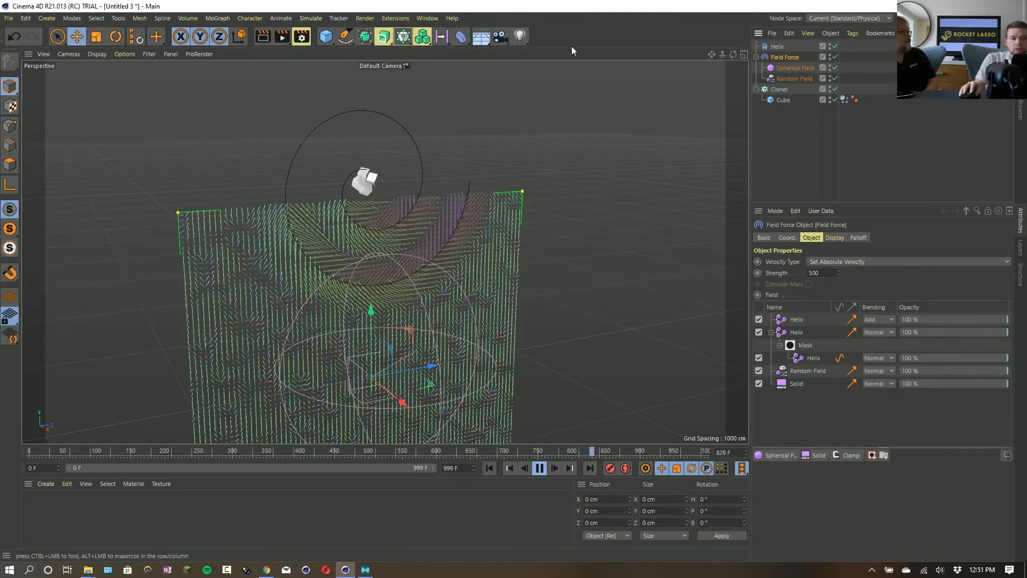
Add a Cube under the Field Force and insert it as the uppermost layer of the force's field list.
{"action": "left_click", "coordinate": [326, 37]}
{"action": "left_click", "coordinate": [418, 52]}
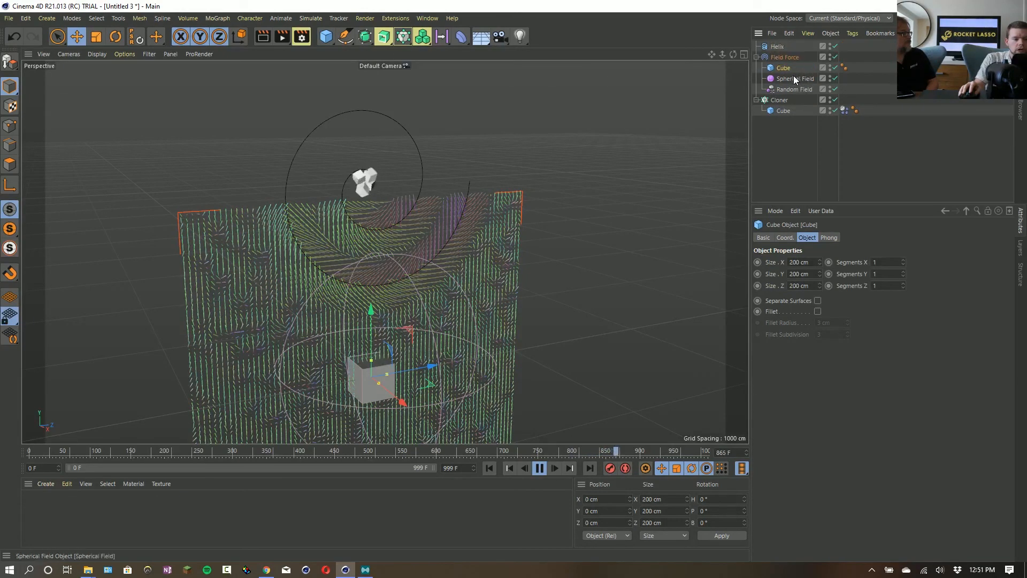
{"action": "left_click", "coordinate": [784, 58]}
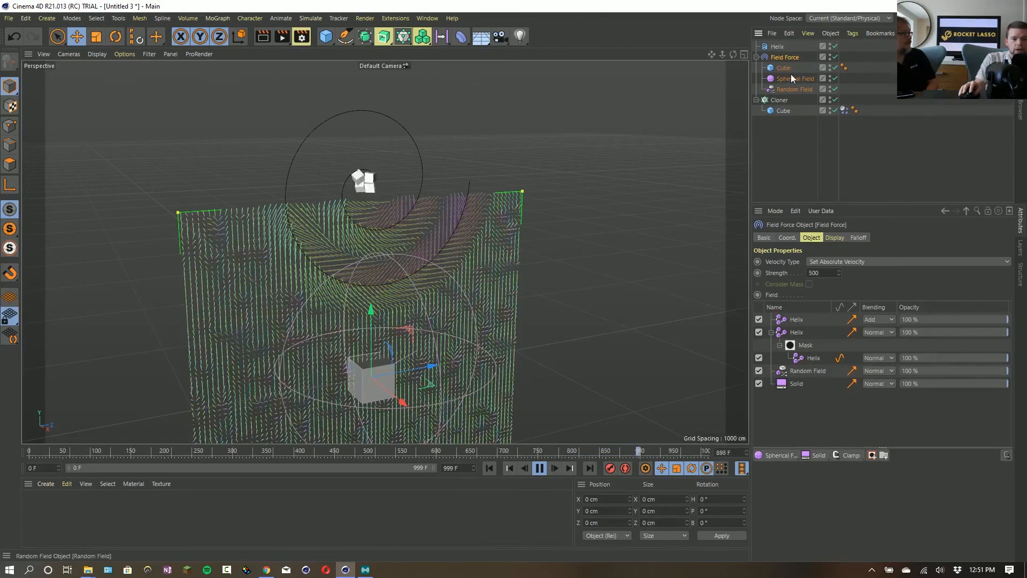
{"action": "left_click_drag", "start_coordinate": [803, 317], "coordinate": [804, 317]}
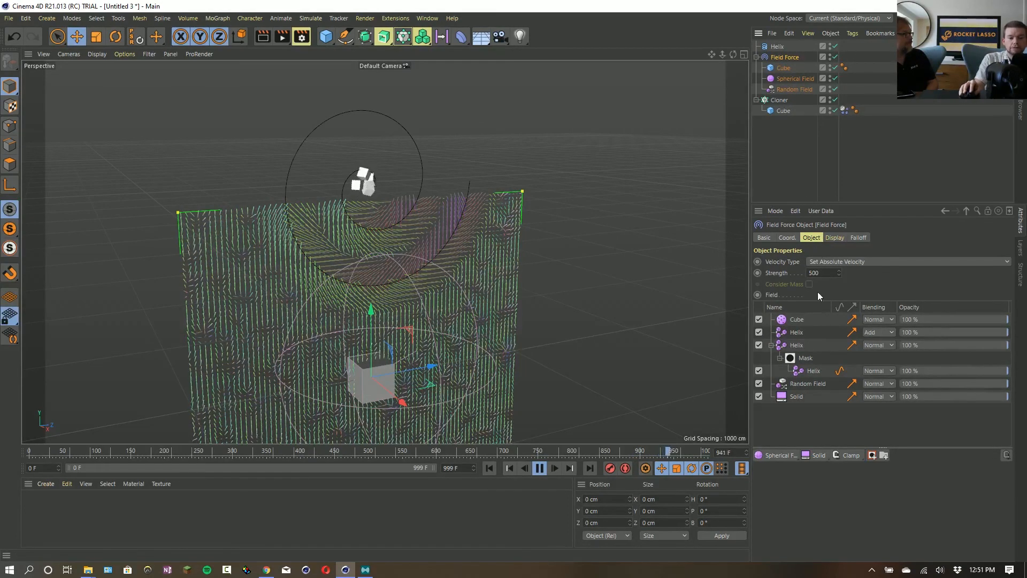
Try the Cube layer's Surface mode, then set its mode to Volume.
{"action": "left_click", "coordinate": [789, 325]}
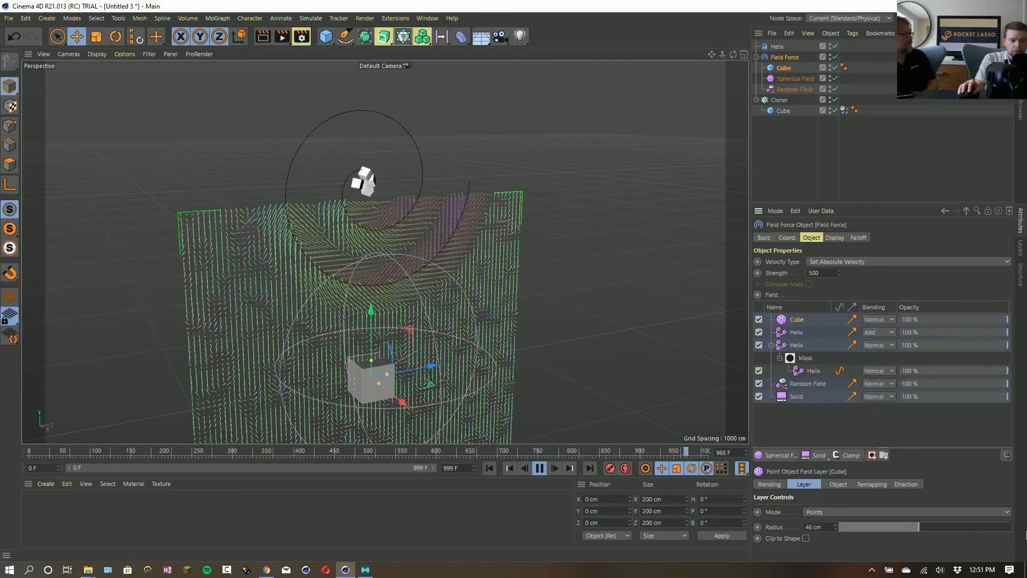
{"action": "left_click", "coordinate": [830, 512]}
{"action": "left_click", "coordinate": [832, 521]}
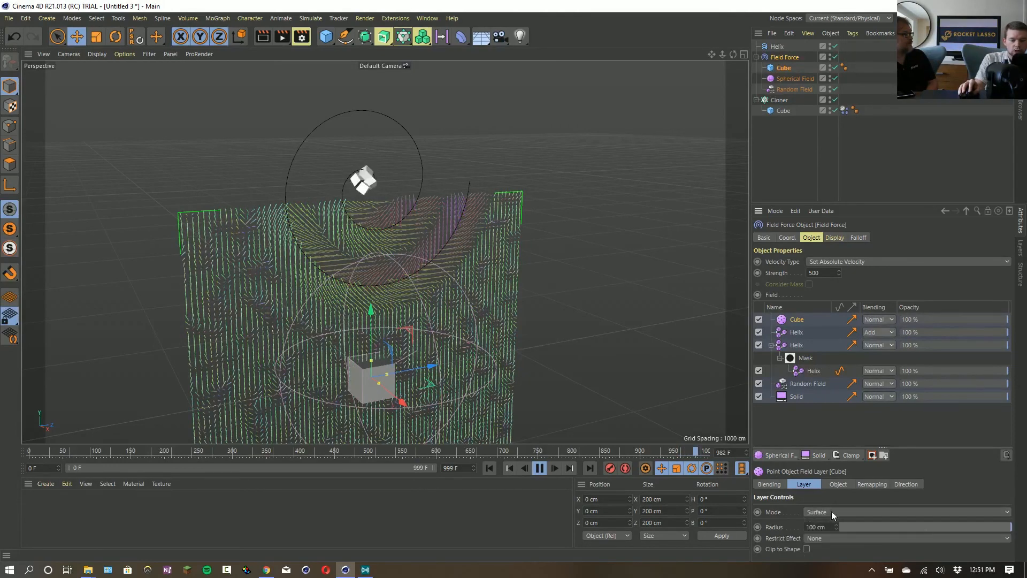
{"action": "left_click", "coordinate": [830, 513]}
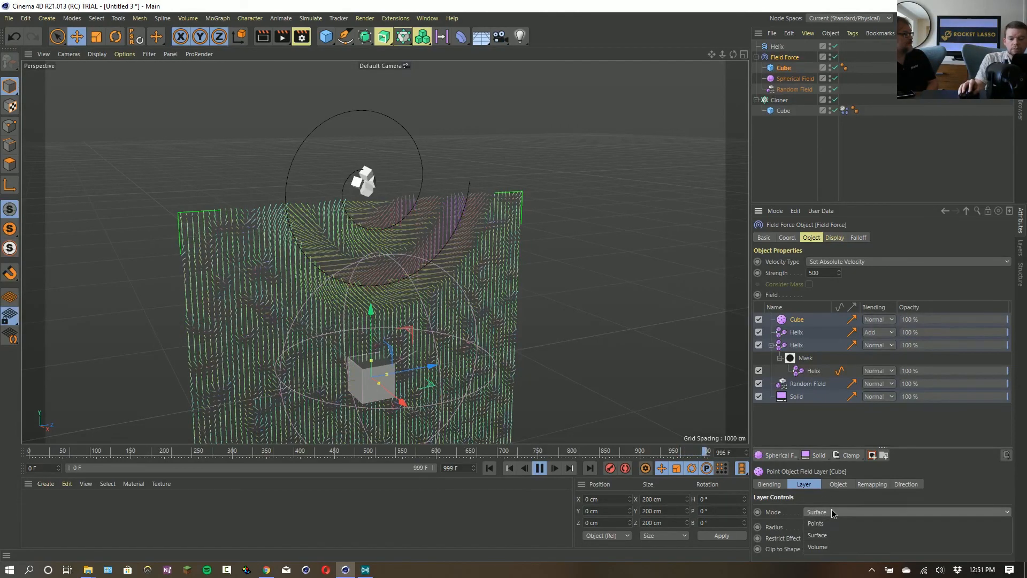
{"action": "left_click", "coordinate": [827, 542]}
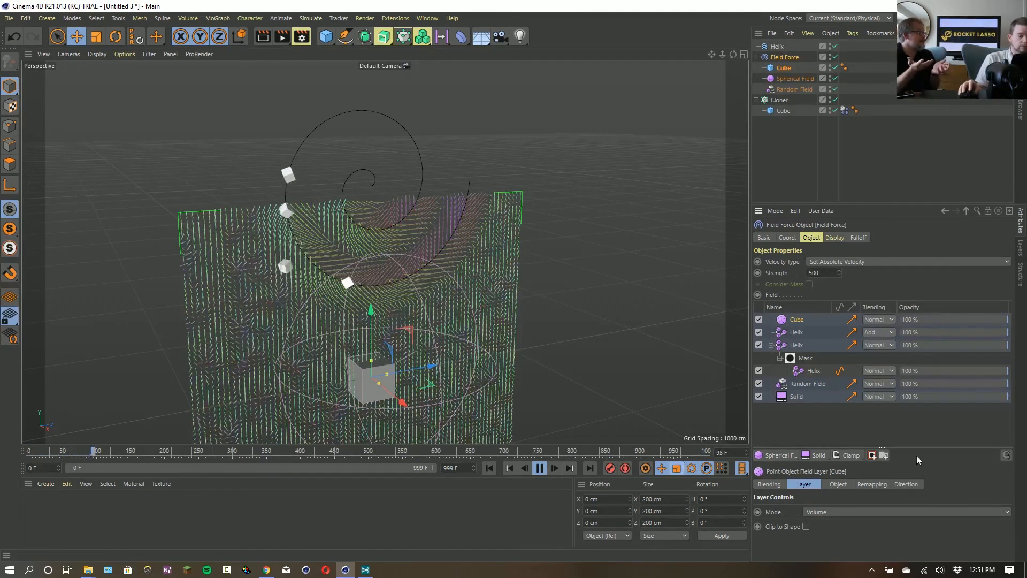
Rewind the simulation to the start and delete the Cube under the Field Force.
{"action": "left_click", "coordinate": [489, 468]}
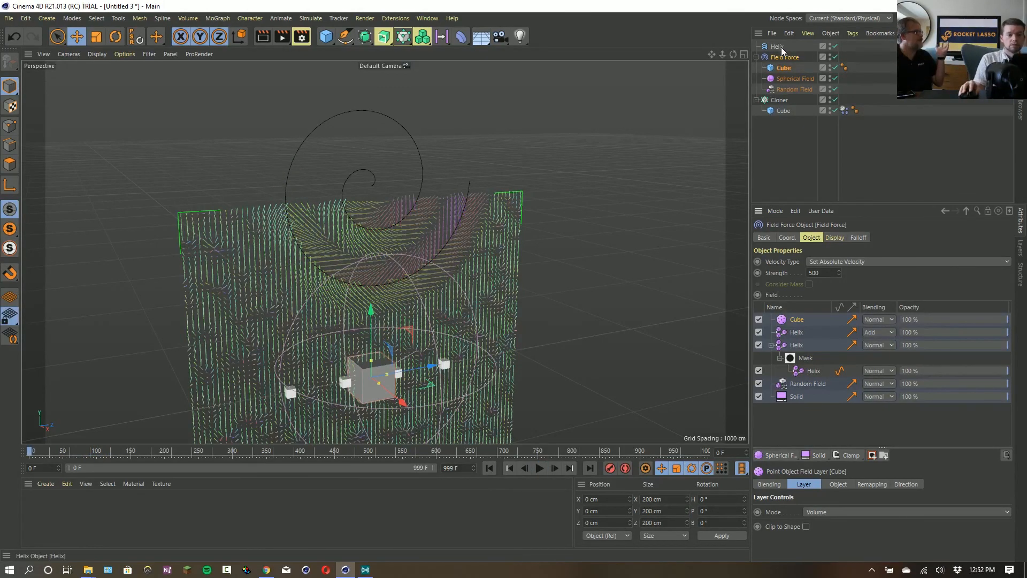
{"action": "key", "text": "Delete"}
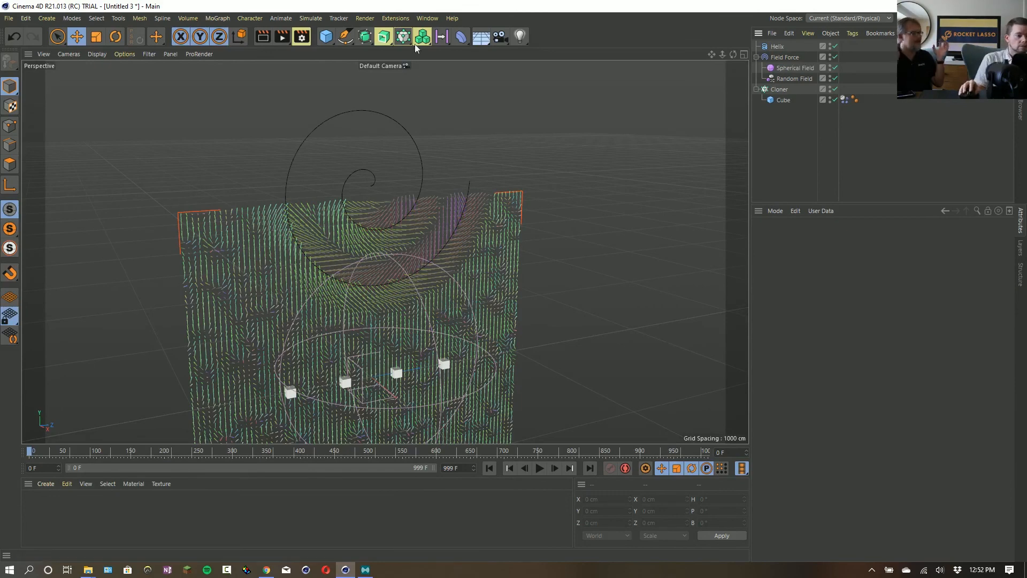
Lower the Helix spline to a Y position of about 524 cm, and add a Plane raised to about 475 cm.
{"action": "left_click", "coordinate": [777, 47]}
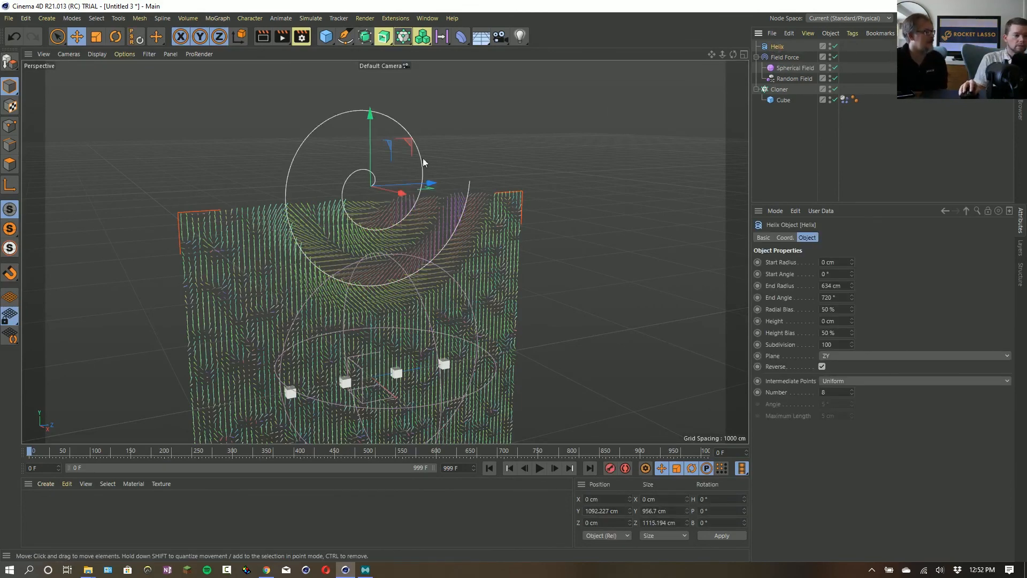
{"action": "left_click_drag", "start_coordinate": [374, 120], "coordinate": [366, 223]}
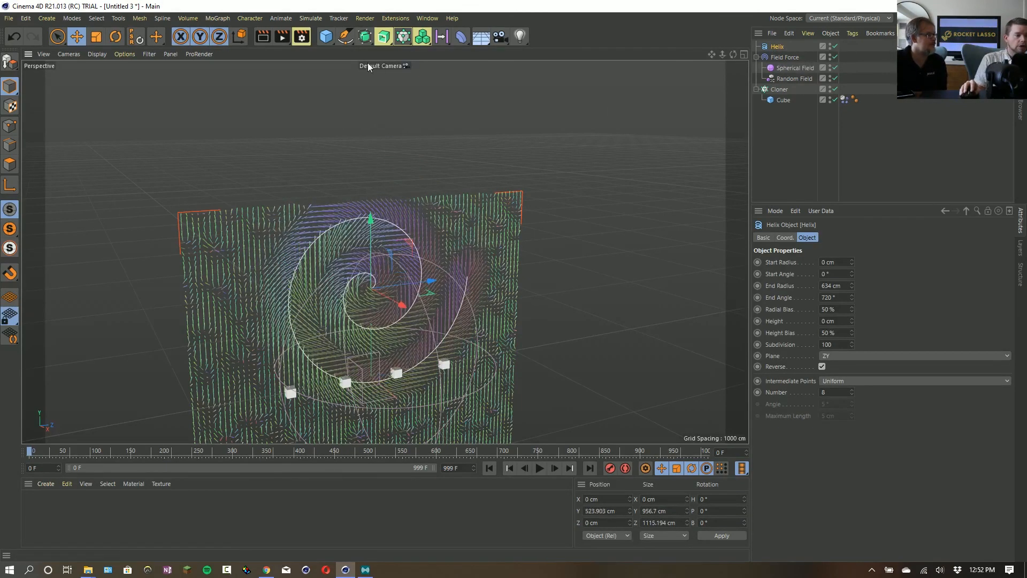
{"action": "left_click_drag", "start_coordinate": [330, 39], "coordinate": [416, 72]}
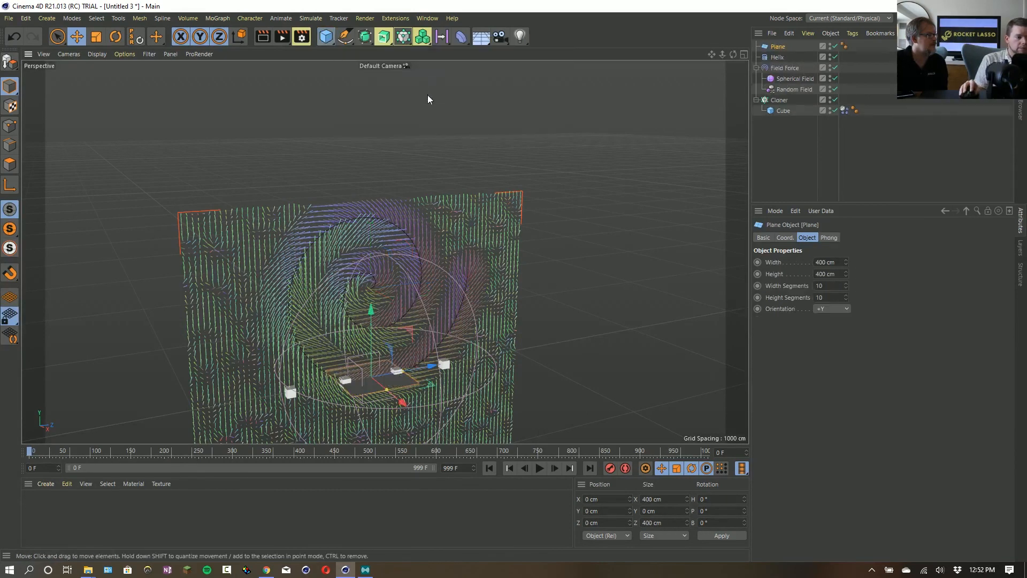
{"action": "left_click_drag", "start_coordinate": [371, 316], "coordinate": [371, 236]}
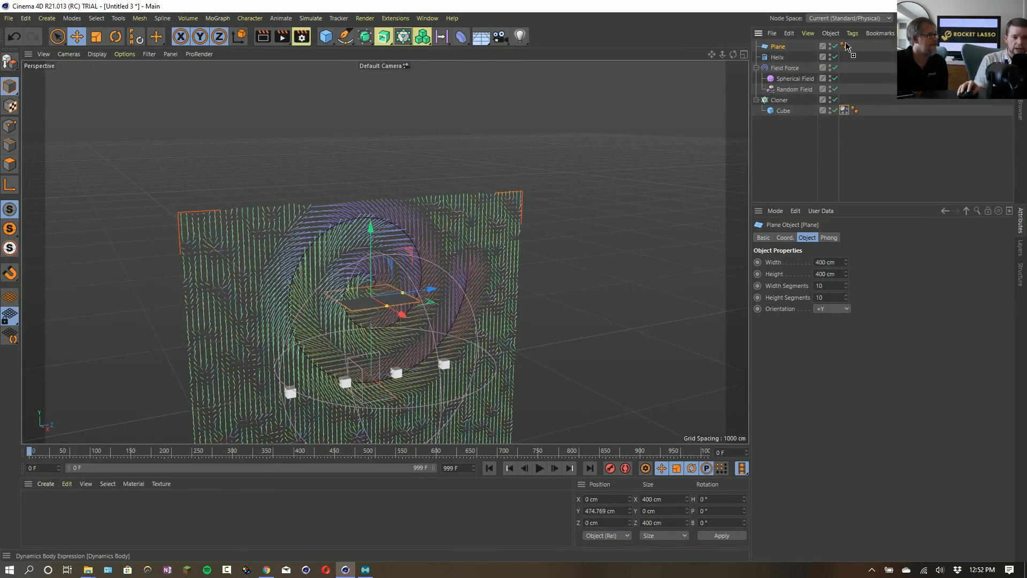
Copy the cloned cube's Dynamics Body tag onto the Plane and set its soft-body Shape Conservation Stiffness to 0.
{"action": "left_click_drag", "start_coordinate": [846, 46], "coordinate": [858, 49], "text": "ctrl"}
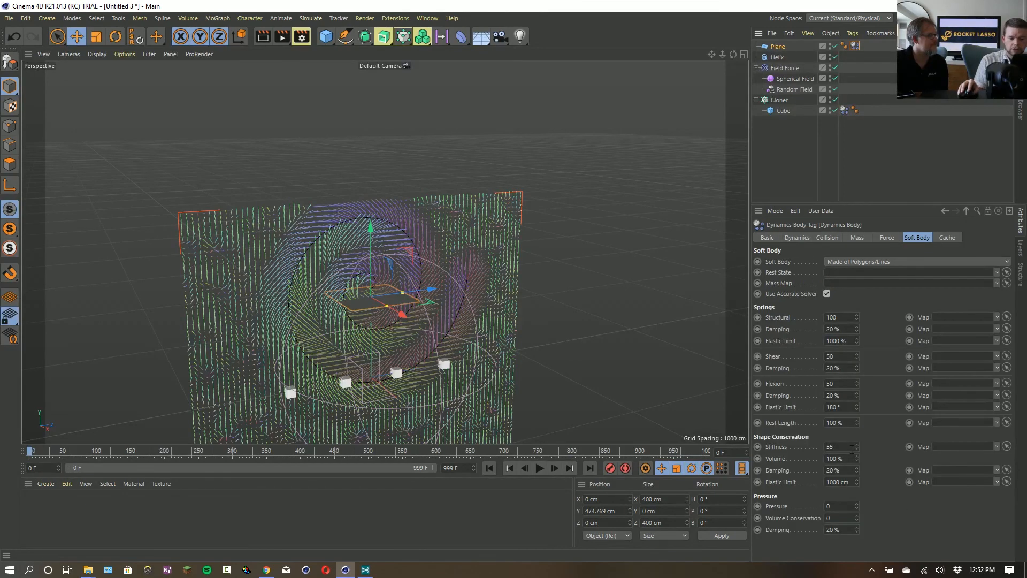
{"action": "key", "text": "0"}
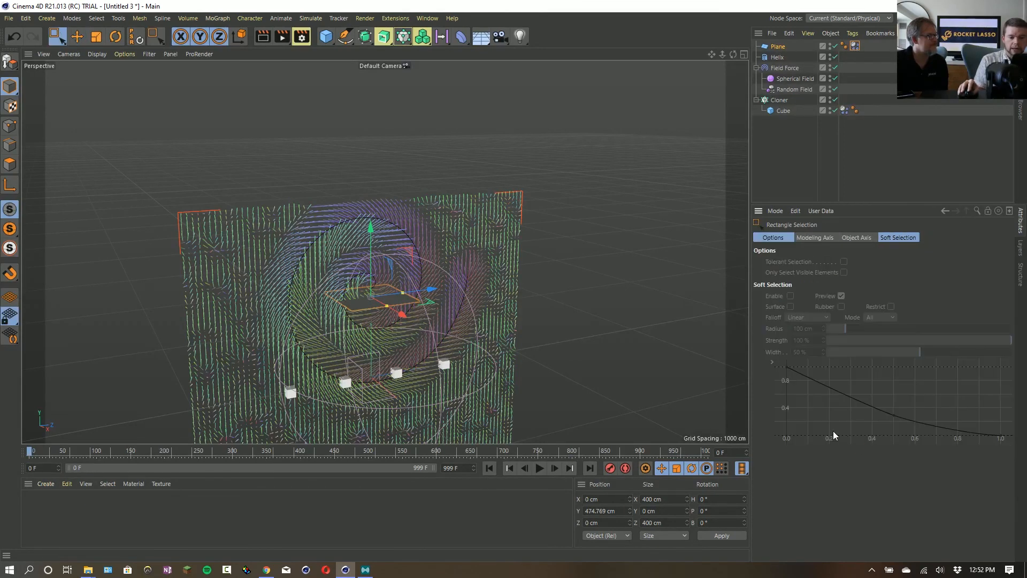
{"action": "left_click", "coordinate": [856, 47]}
{"action": "type", "text": "0"}
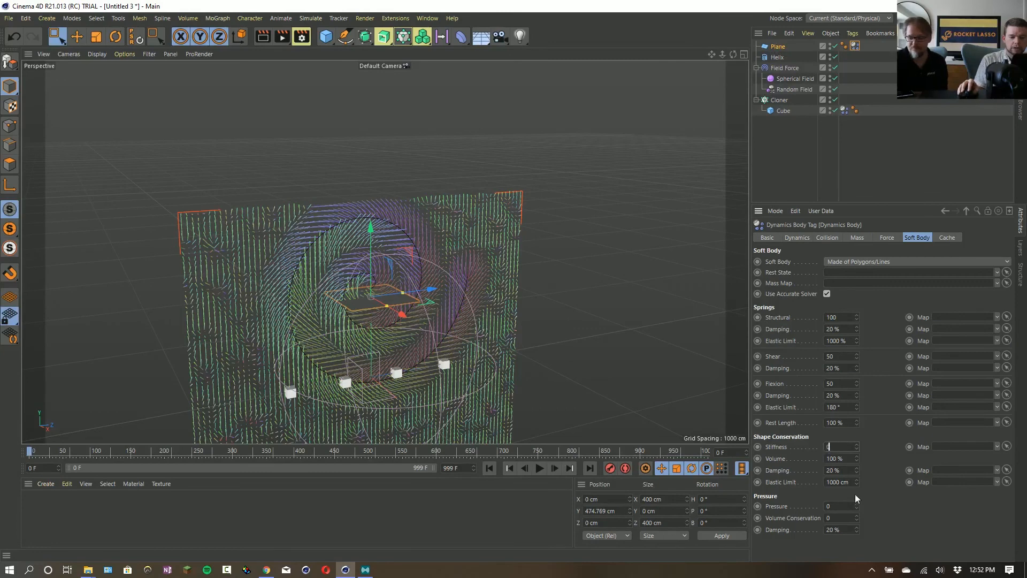
Create a new material and apply it to the Plane.
{"action": "double_click", "coordinate": [190, 510]}
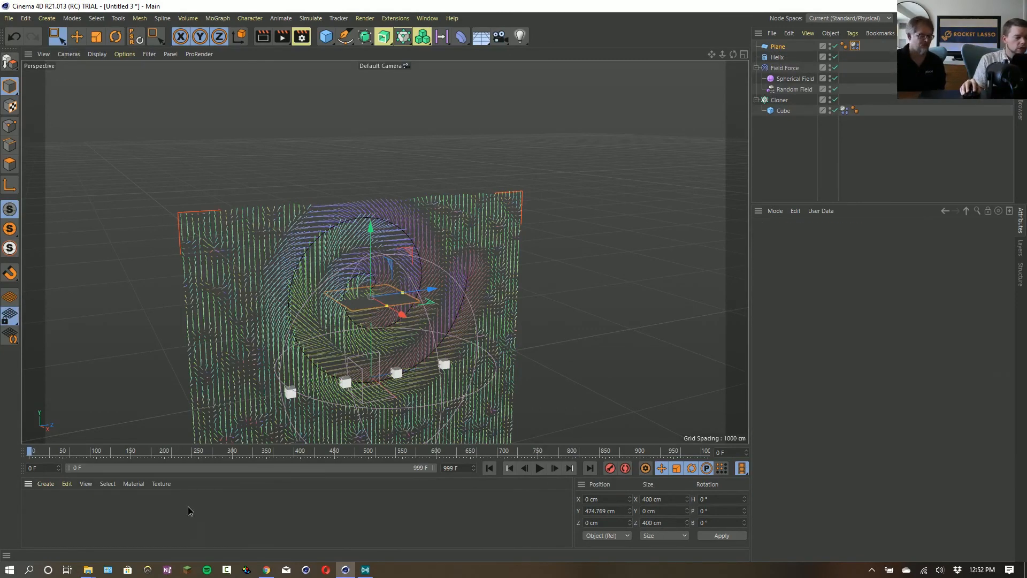
{"action": "left_click_drag", "start_coordinate": [792, 50], "coordinate": [791, 49]}
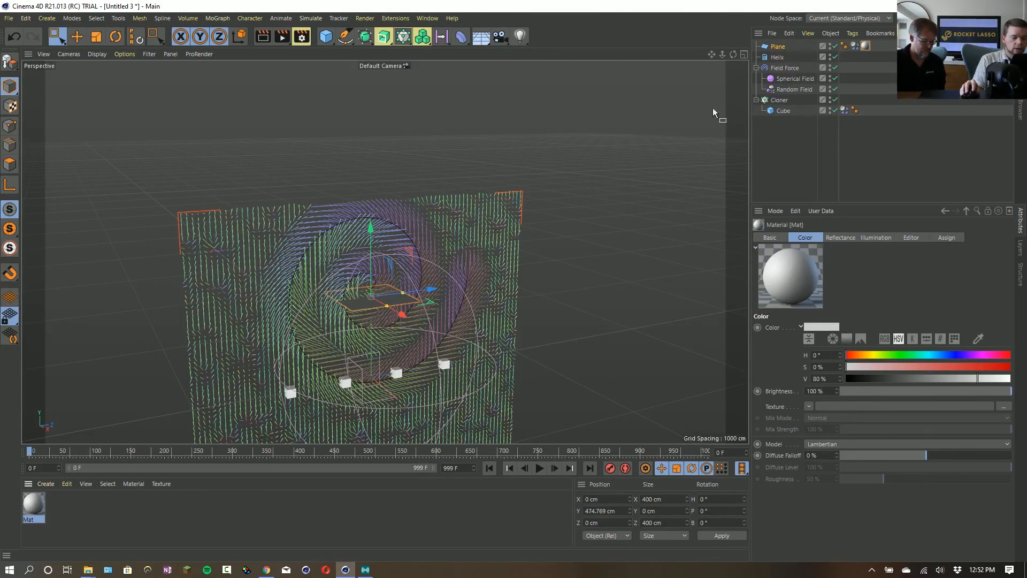
Play the simulation with a closer view of the soft-body Plane, and select the Helix spline.
{"action": "scroll", "coordinate": [405, 322], "scroll_direction": "up", "scroll_amount": 5}
{"action": "middle_click_drag", "start_coordinate": [405, 322], "coordinate": [420, 287], "text": "alt"}
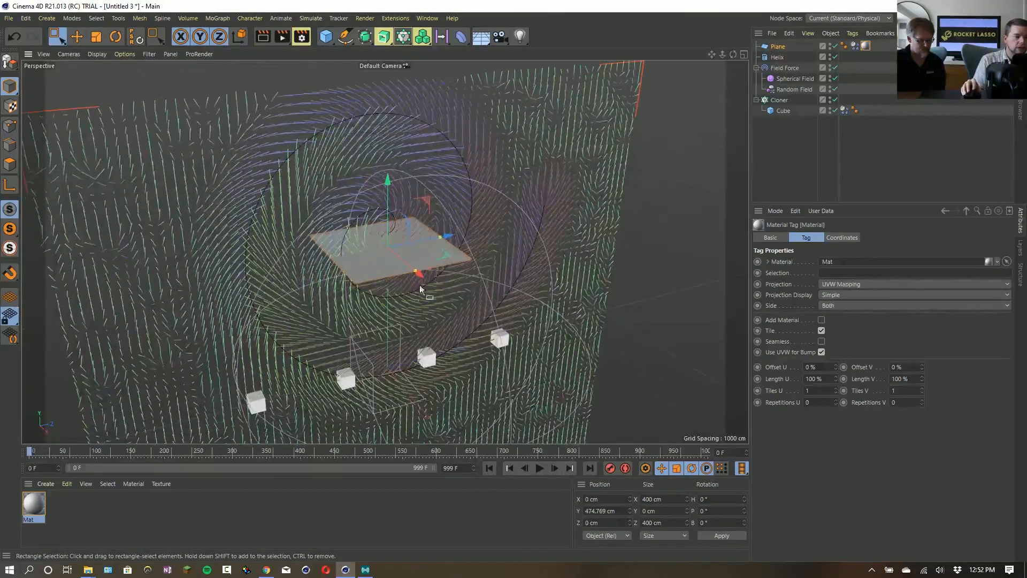
{"action": "left_click", "coordinate": [540, 468]}
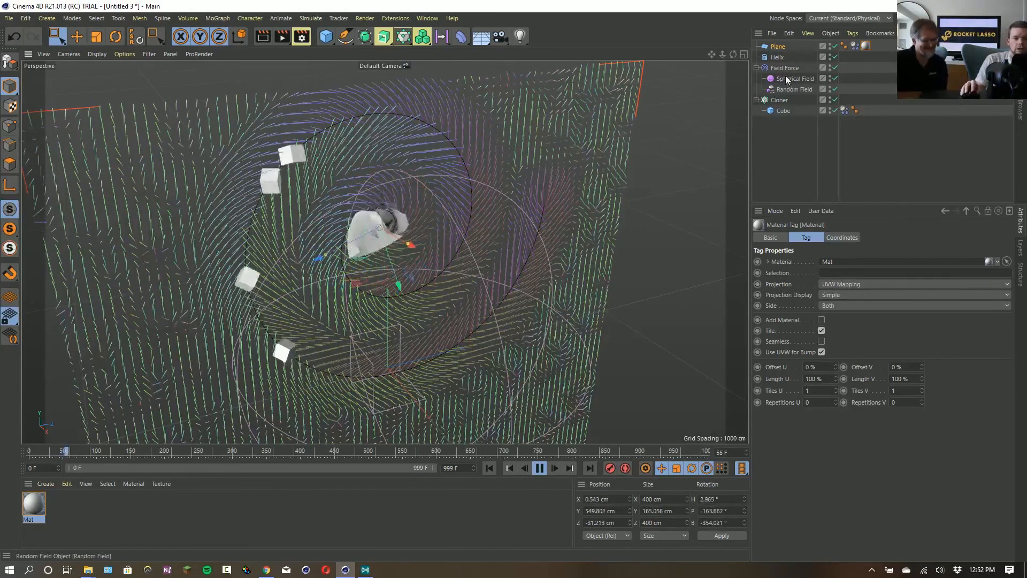
{"action": "left_click", "coordinate": [777, 57]}
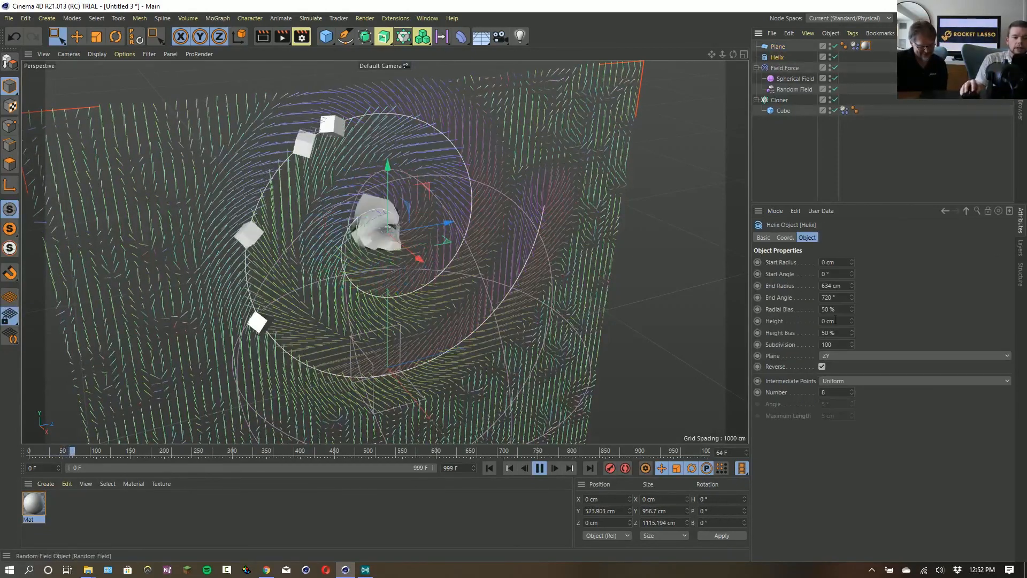
Turn off the Helix's Reverse option and set the Plane's soft-body Shape Conservation Stiffness to 2.
{"action": "left_click", "coordinate": [823, 367]}
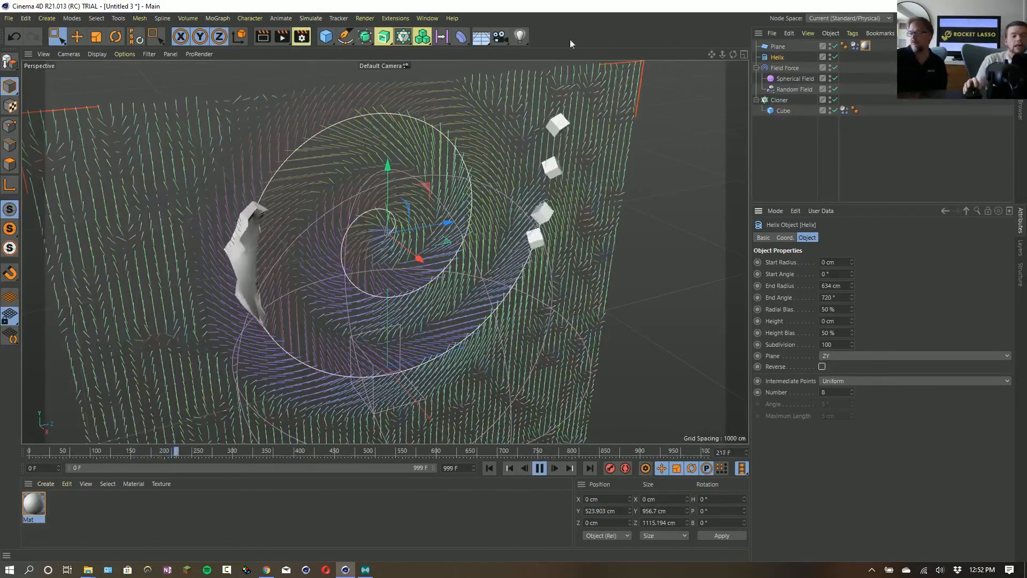
{"action": "left_click", "coordinate": [854, 46]}
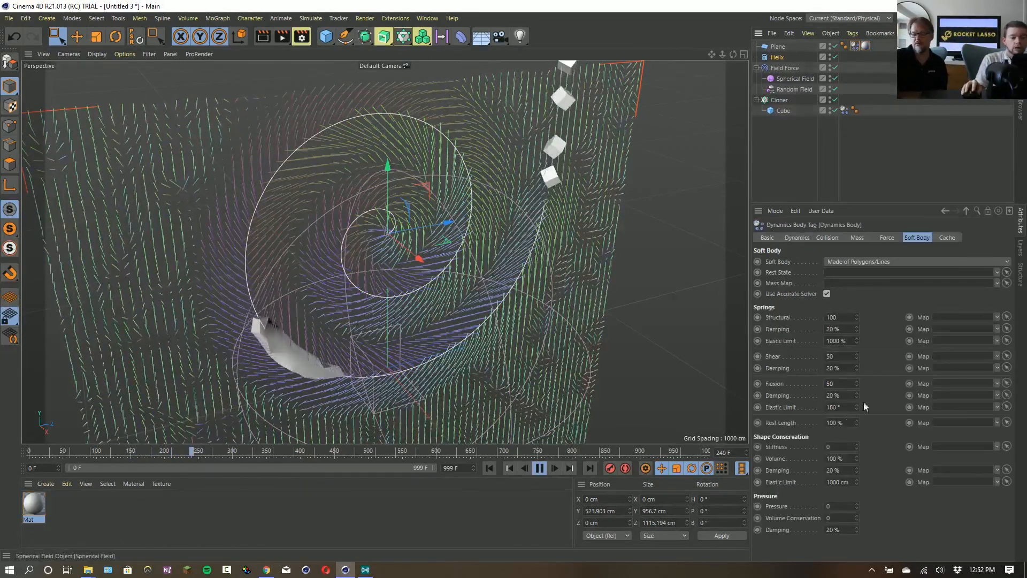
{"action": "double_click", "coordinate": [842, 448]}
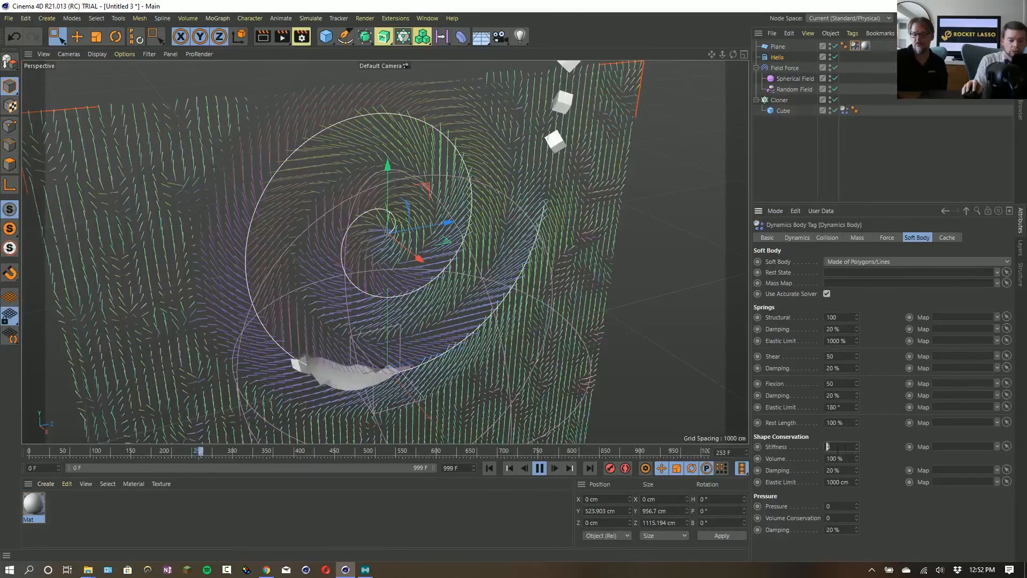
{"action": "type", "text": "2"}
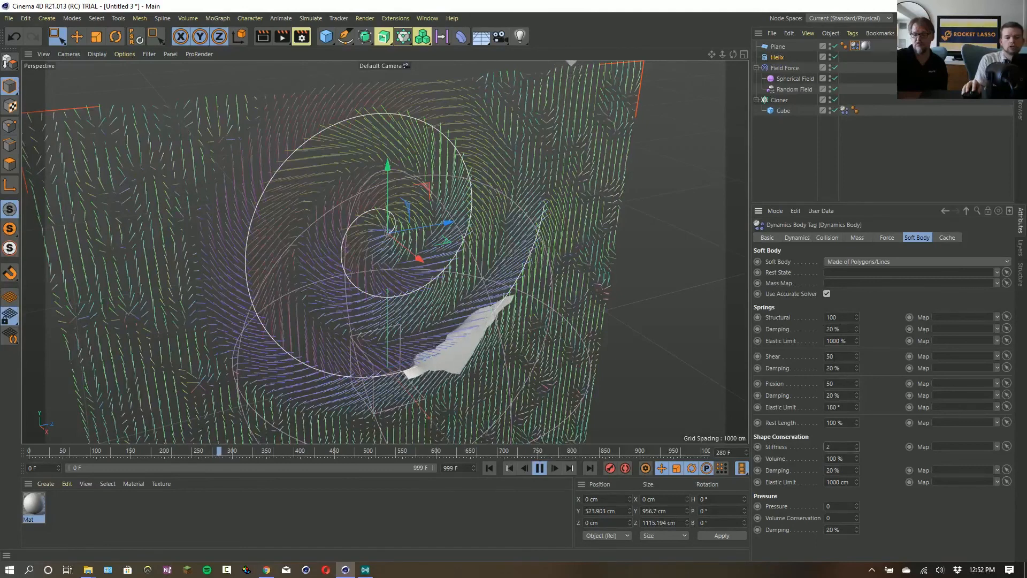
Set the Plane's Shape Conservation Stiffness to 5, stop the simulation and return to the first frame.
{"action": "double_click", "coordinate": [836, 447]}
{"action": "type", "text": "5"}
{"action": "key", "text": "Return"}
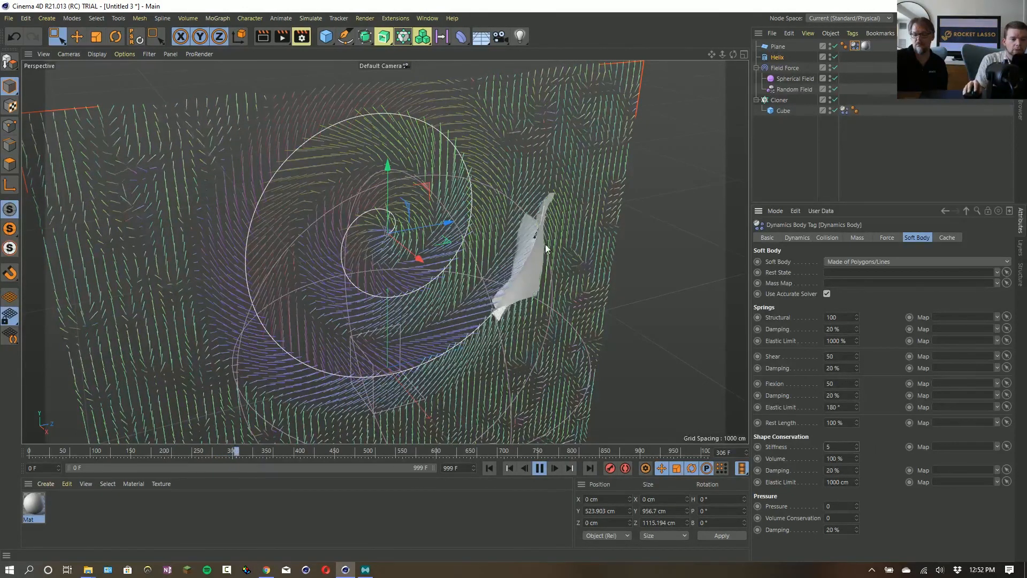
{"action": "left_click", "coordinate": [539, 469]}
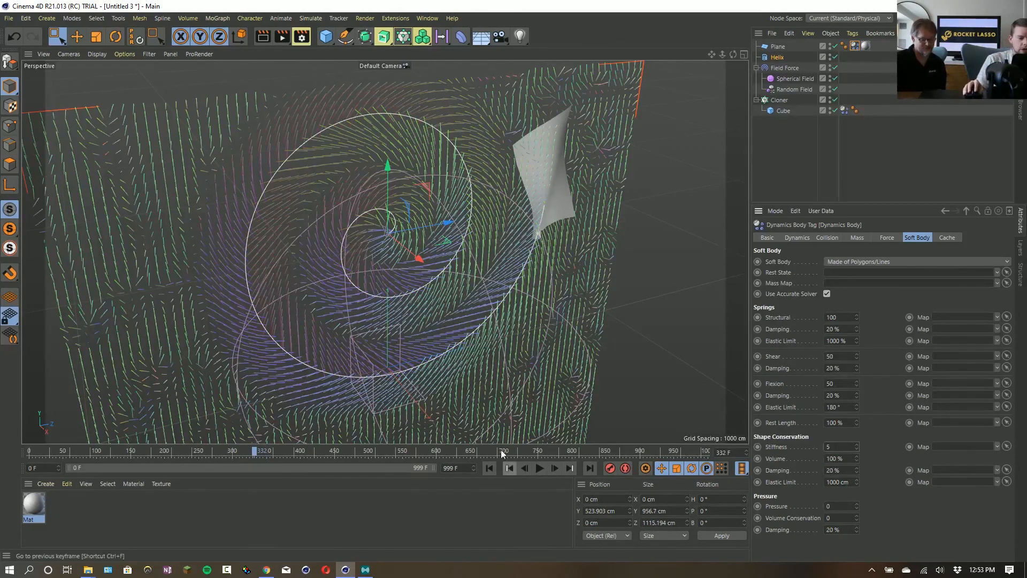
{"action": "left_click", "coordinate": [489, 468]}
Open the scene file Fields Force_18_VolumeBuilder3_Text.c4d from the From Overview folder.
{"action": "key", "text": "alt+Tab"}
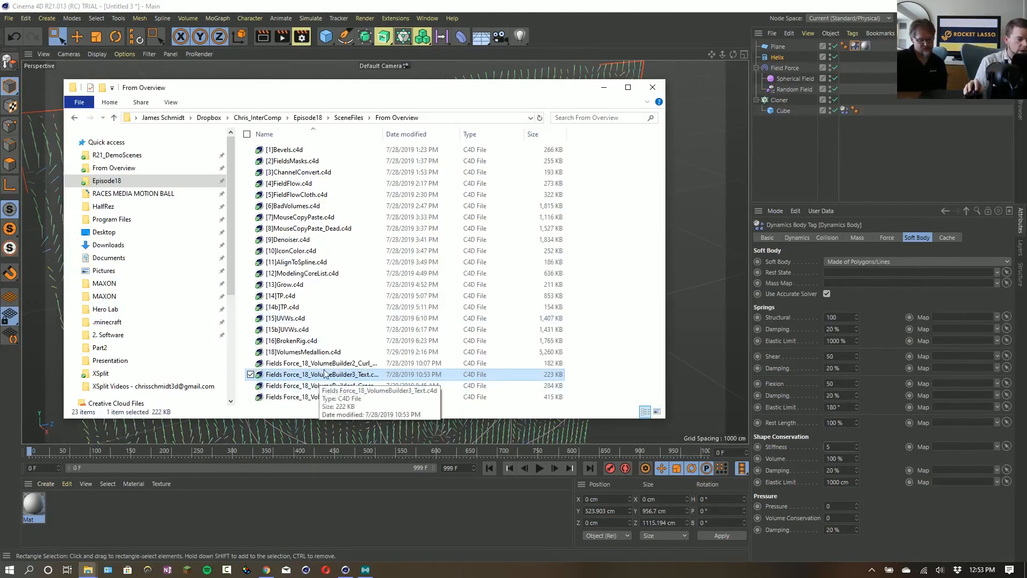
{"action": "left_click_drag", "start_coordinate": [325, 372], "coordinate": [584, 46]}
{"action": "left_click", "coordinate": [506, 324]}
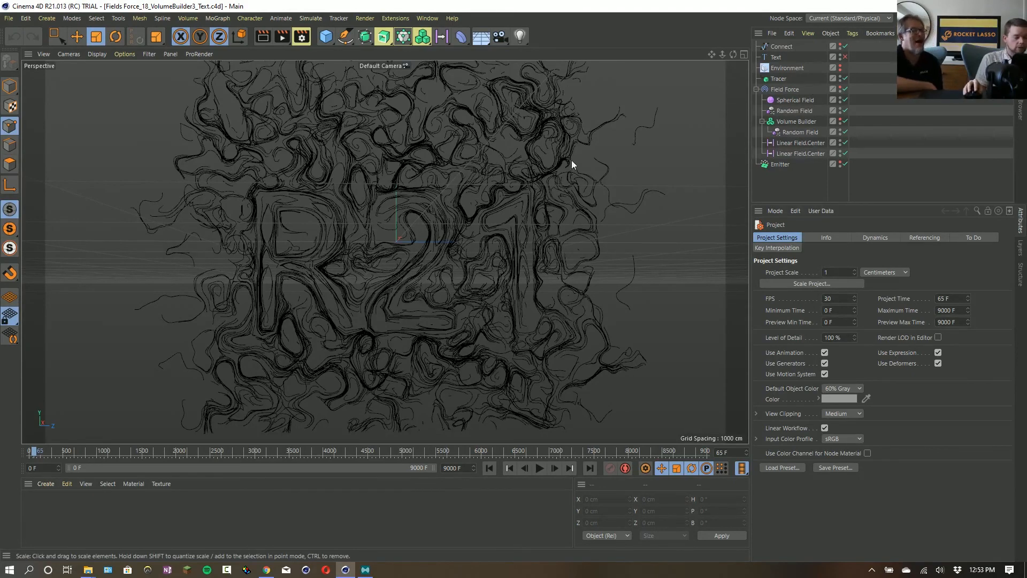
Hide the grid in the perspective view of the R21 text scene.
{"action": "mouse_move", "coordinate": [433, 225]}
{"action": "left_mouse_down", "text": "alt"}
{"action": "mouse_move", "coordinate": [571, 227]}
{"action": "mouse_move", "coordinate": [433, 232]}
{"action": "mouse_move", "coordinate": [440, 217]}
{"action": "left_mouse_up", "text": "alt"}
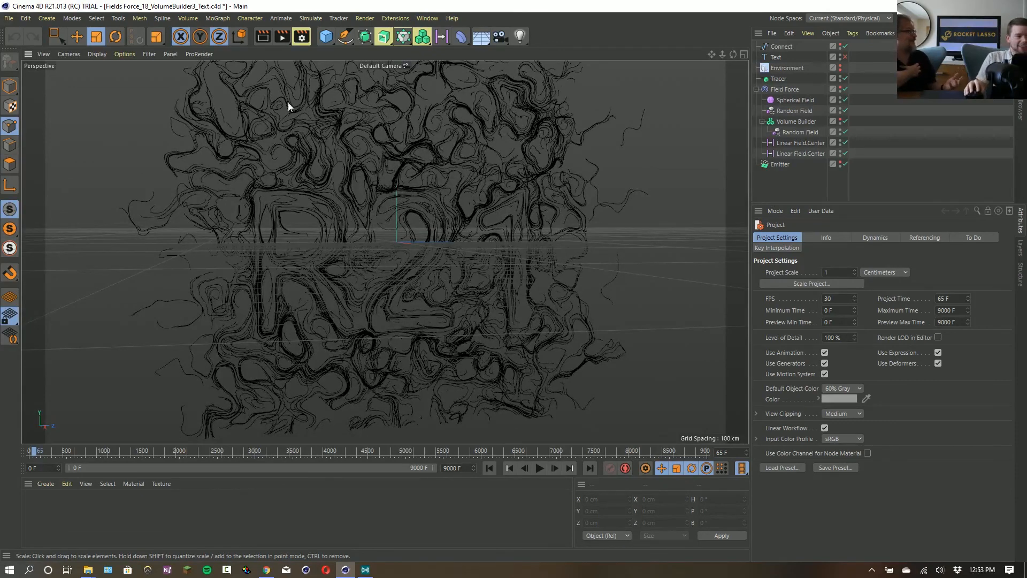
{"action": "left_click", "coordinate": [132, 53]}
{"action": "mouse_move", "coordinate": [153, 53]}
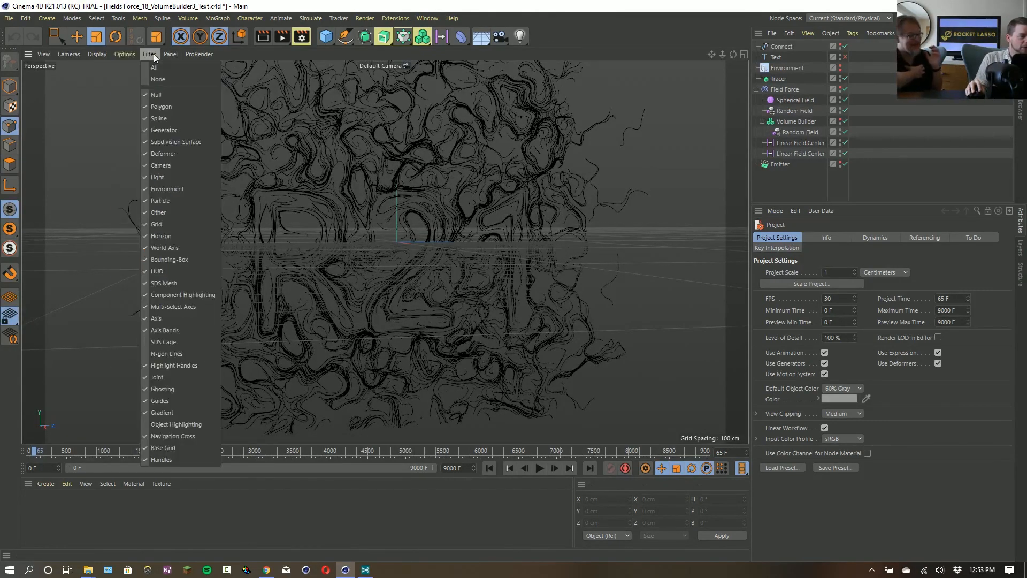
{"action": "mouse_move", "coordinate": [115, 54]}
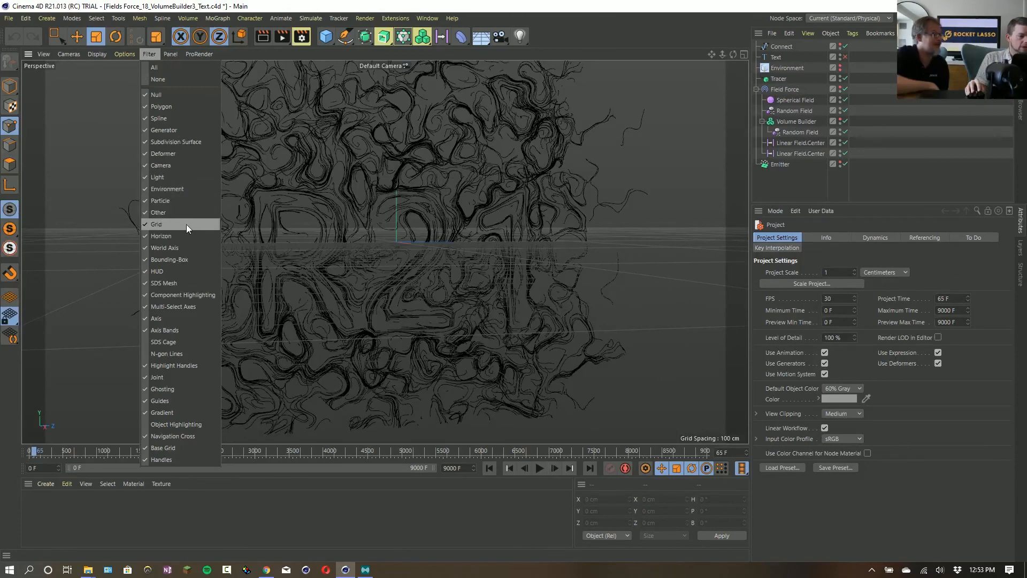
{"action": "left_click", "coordinate": [186, 227]}
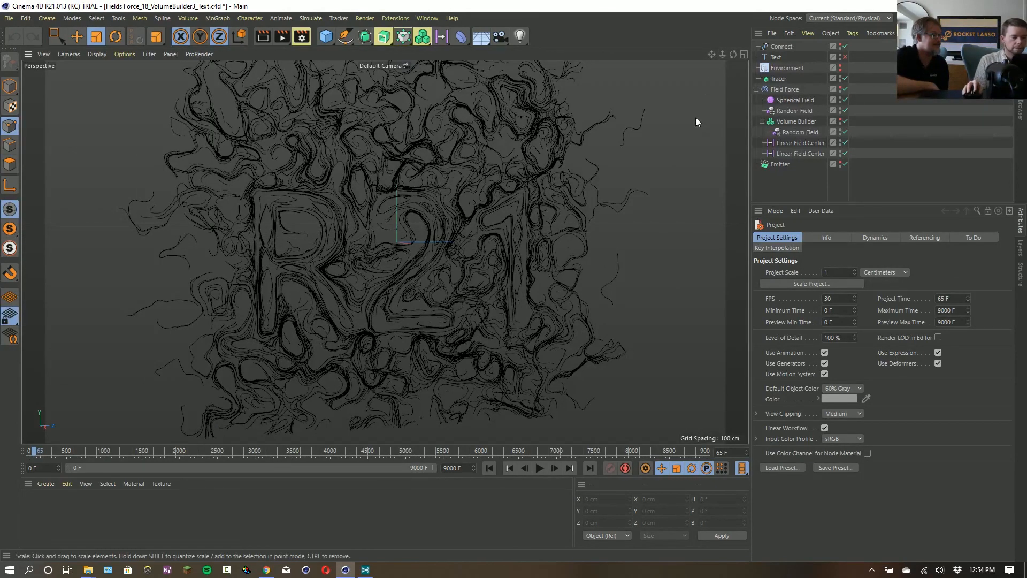
Create a new empty project.
{"action": "key", "text": "alt+Tab"}
{"action": "left_click", "coordinate": [377, 298]}
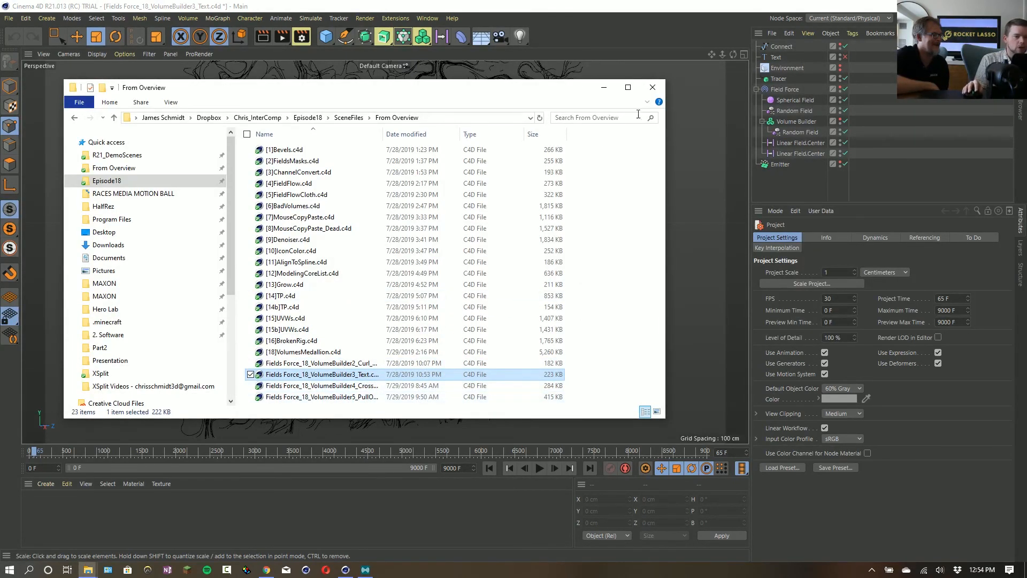
{"action": "left_click", "coordinate": [606, 22]}
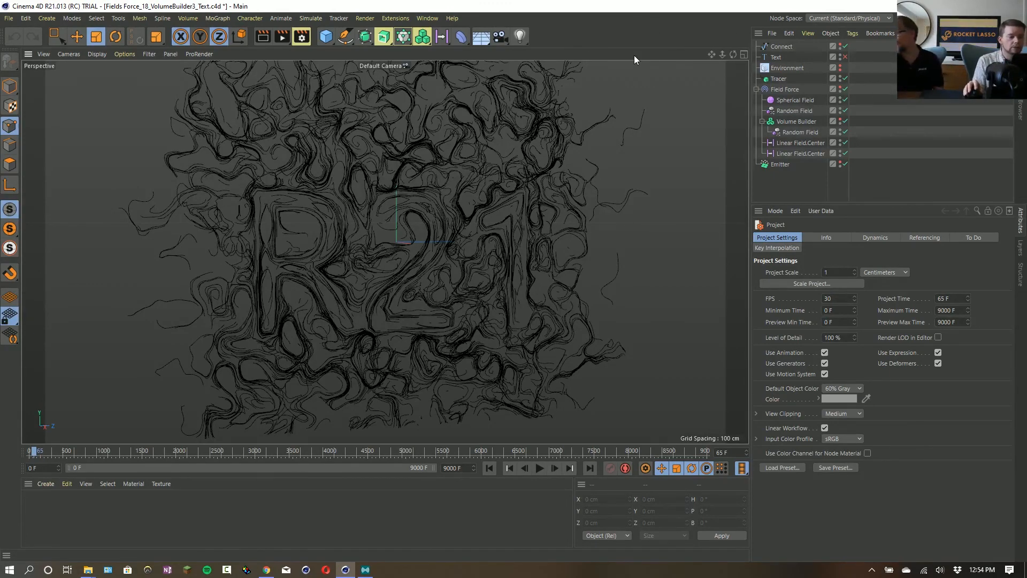
{"action": "key", "text": "ctrl+n"}
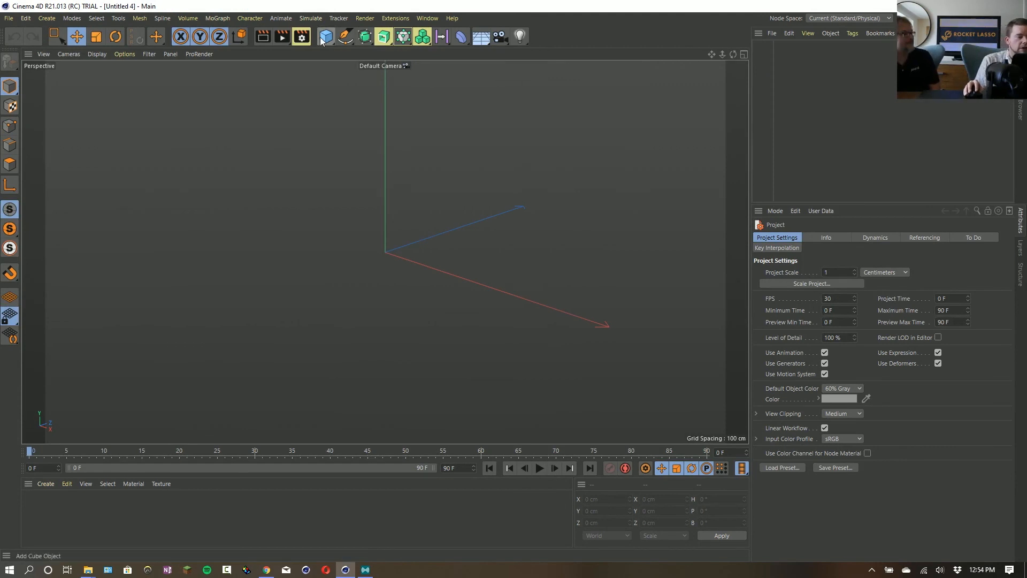
Add a particle Emitter to the empty scene.
{"action": "left_click_drag", "start_coordinate": [321, 40], "coordinate": [320, 37]}
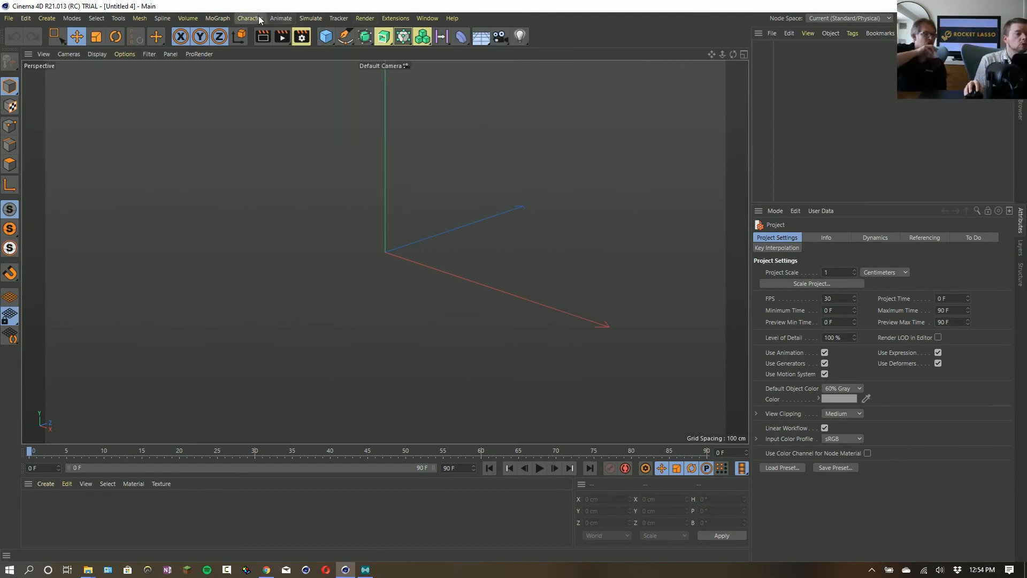
{"action": "left_click", "coordinate": [286, 20]}
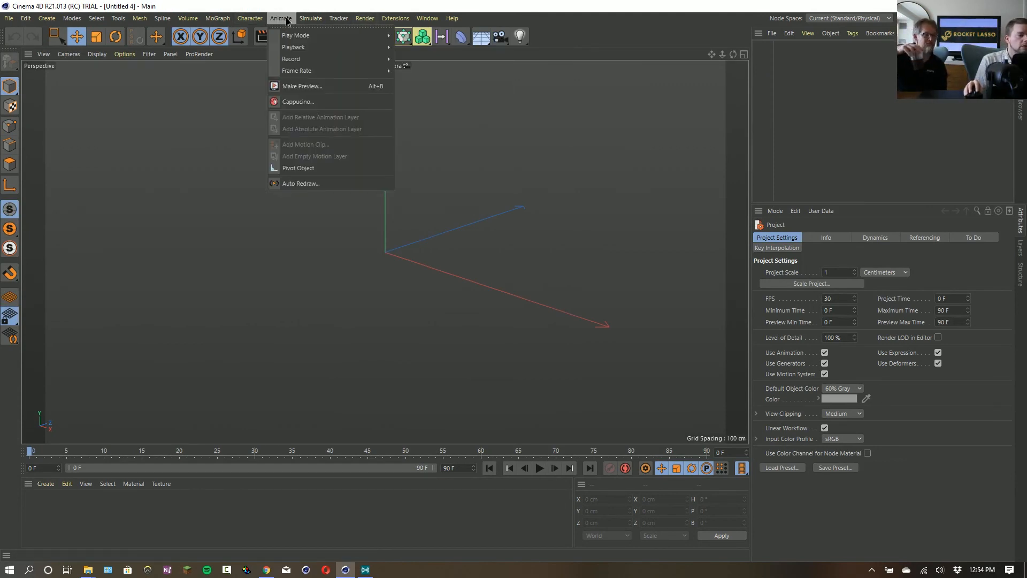
{"action": "mouse_move", "coordinate": [311, 19]}
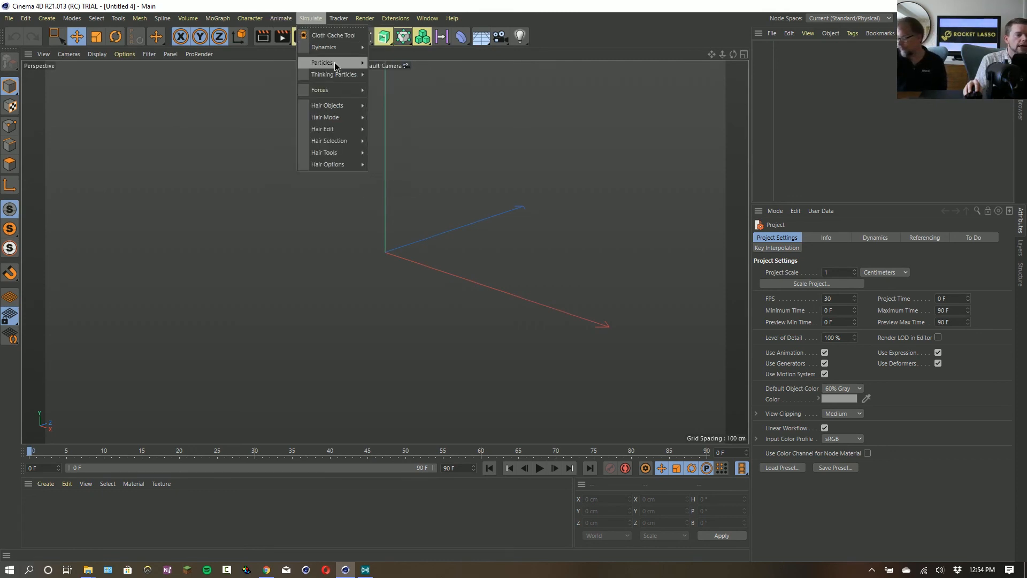
{"action": "mouse_move", "coordinate": [336, 65]}
{"action": "left_click", "coordinate": [386, 63]}
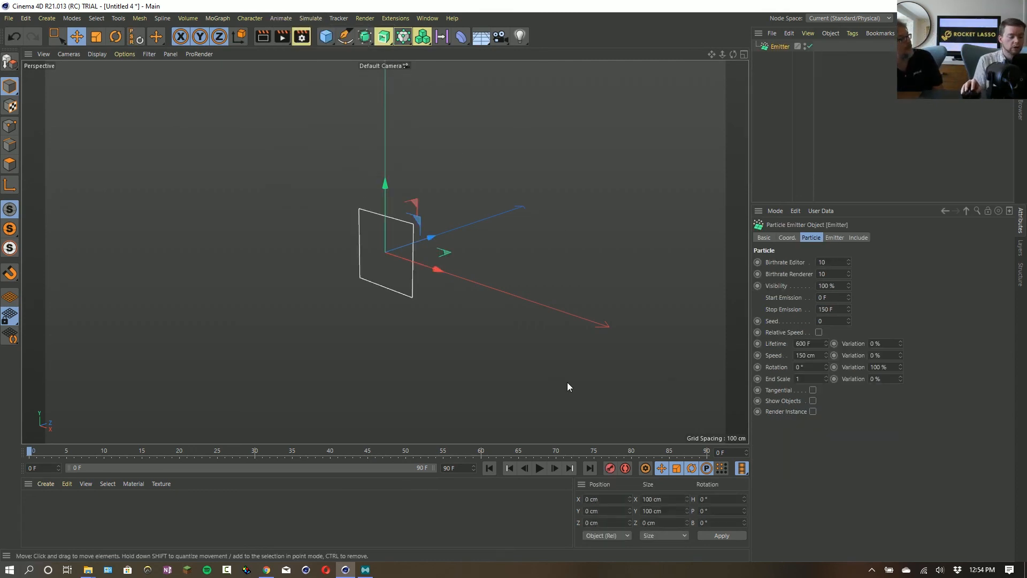
Rotate the Emitter to a pitch of 90° so it fires upward, and scale it to about 312 cm square.
{"action": "key", "text": "r"}
{"action": "left_click_drag", "start_coordinate": [360, 237], "coordinate": [367, 304]}
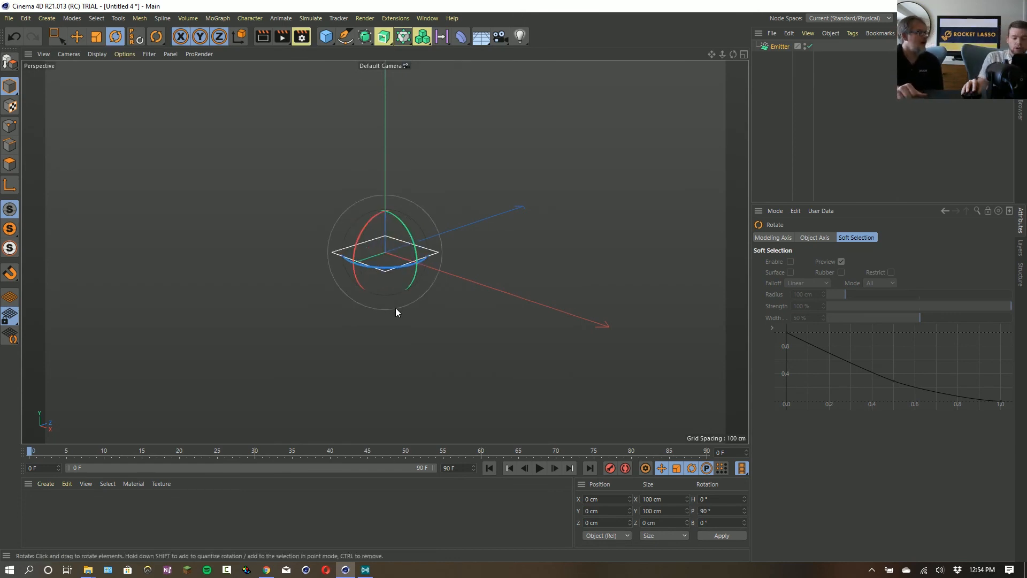
{"action": "key", "text": "t"}
{"action": "left_click_drag", "start_coordinate": [321, 348], "coordinate": [646, 311]}
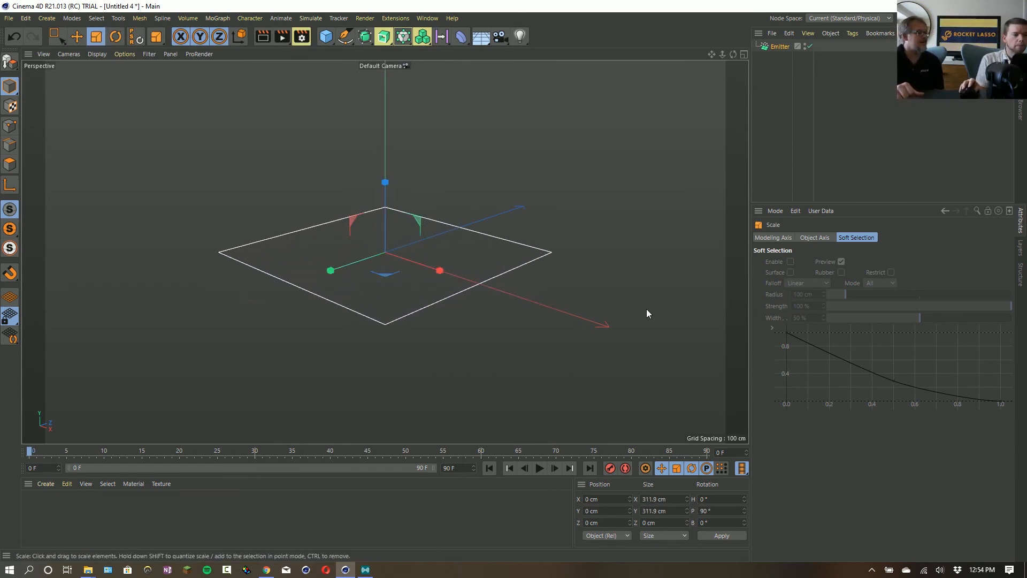
Set the Emitter's X-Size to 0 cm so that it emits from a line.
{"action": "left_click", "coordinate": [789, 50]}
{"action": "left_click", "coordinate": [834, 237]}
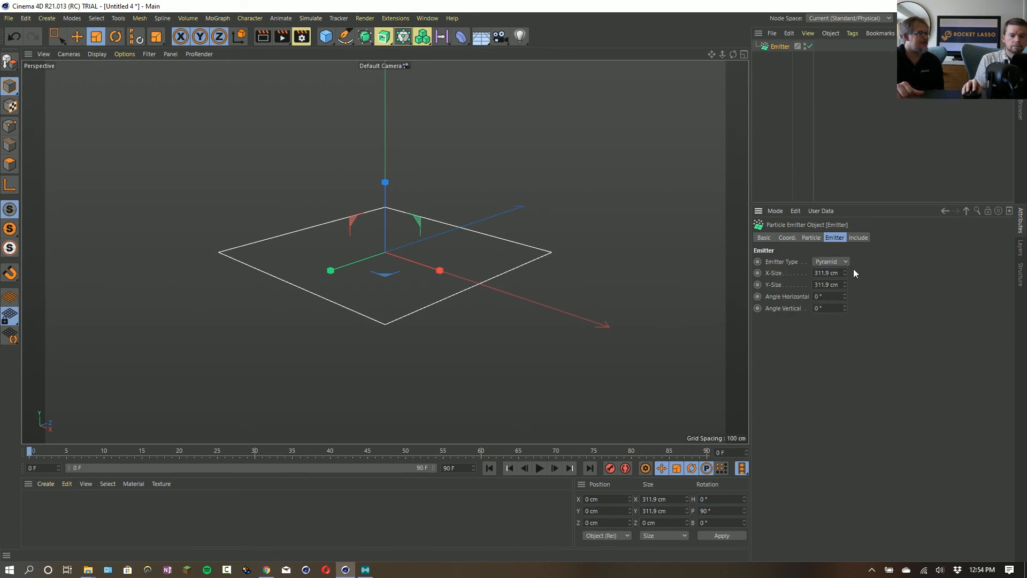
{"action": "left_click_drag", "start_coordinate": [846, 286], "coordinate": [824, 265]}
{"action": "key", "text": "ctrl+z"}
{"action": "type", "text": "0"}
{"action": "key", "text": "Return"}
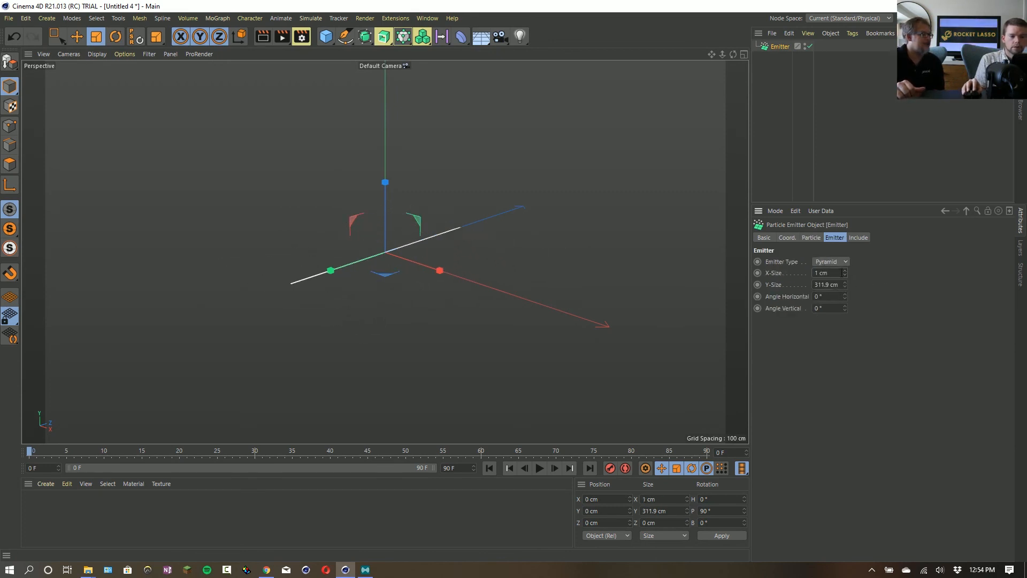
Set the Emitter's editor and renderer birthrates to 100.
{"action": "left_click", "coordinate": [812, 237]}
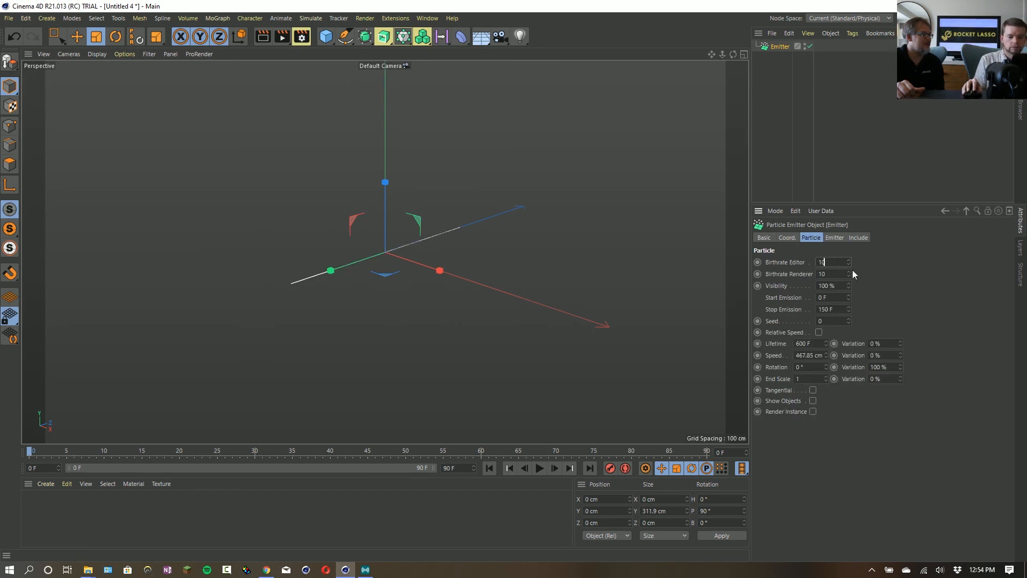
{"action": "left_click", "coordinate": [824, 274]}
{"action": "type", "text": "0"}
{"action": "key", "text": "Return"}
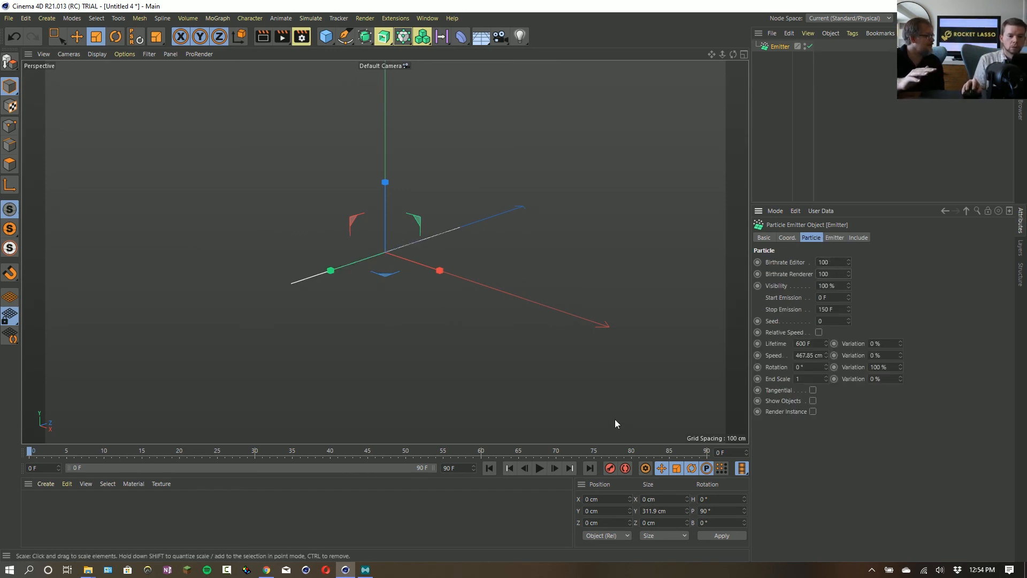
Play the particle emission from a wider view of the Emitter and return to the first frame.
{"action": "left_click", "coordinate": [540, 469]}
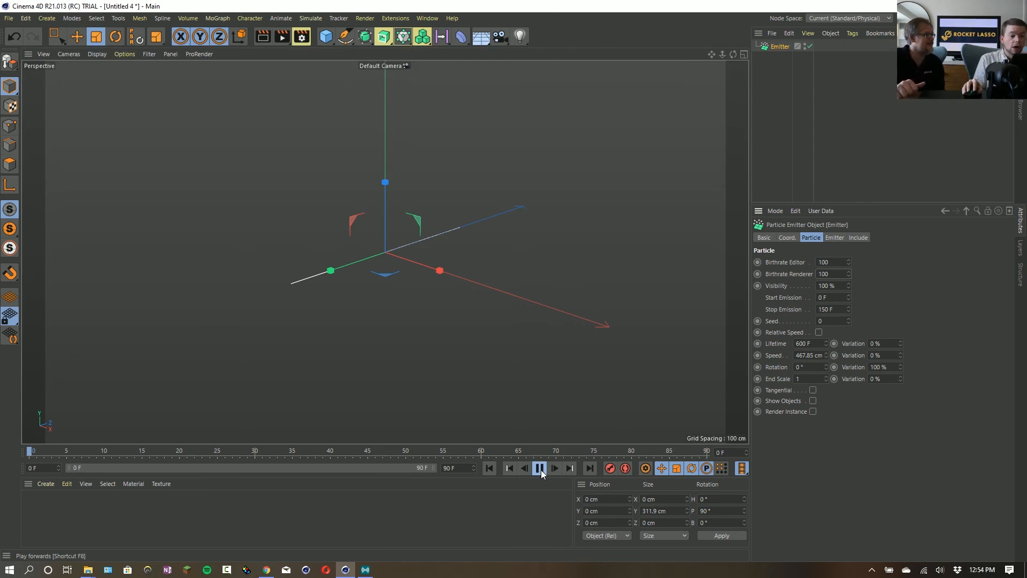
{"action": "left_click", "coordinate": [540, 469]}
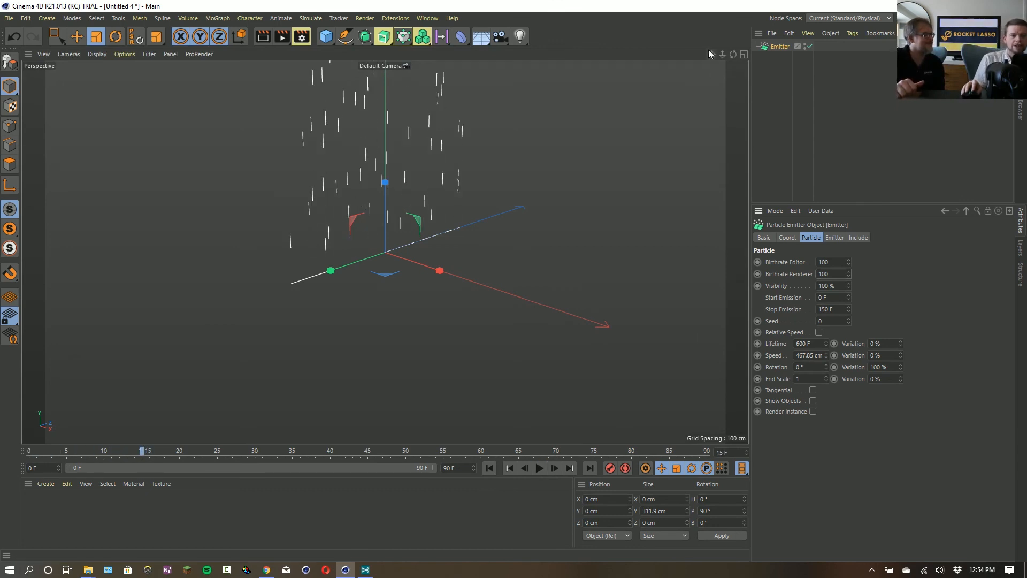
{"action": "left_click_drag", "start_coordinate": [709, 51], "coordinate": [709, 54]}
{"action": "right_click_drag", "start_coordinate": [709, 50], "coordinate": [707, 50]}
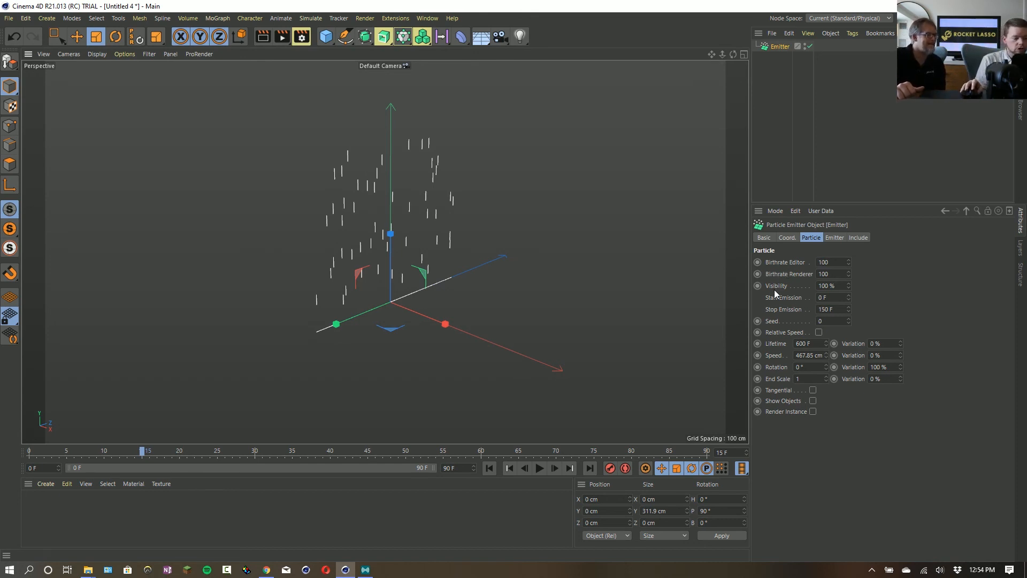
{"action": "middle_click_drag", "start_coordinate": [440, 185], "coordinate": [440, 313], "text": "alt"}
{"action": "right_click_drag", "start_coordinate": [478, 354], "coordinate": [425, 363], "text": "alt"}
{"action": "middle_click_drag", "start_coordinate": [425, 363], "coordinate": [409, 322], "text": "alt"}
{"action": "left_click", "coordinate": [541, 471]}
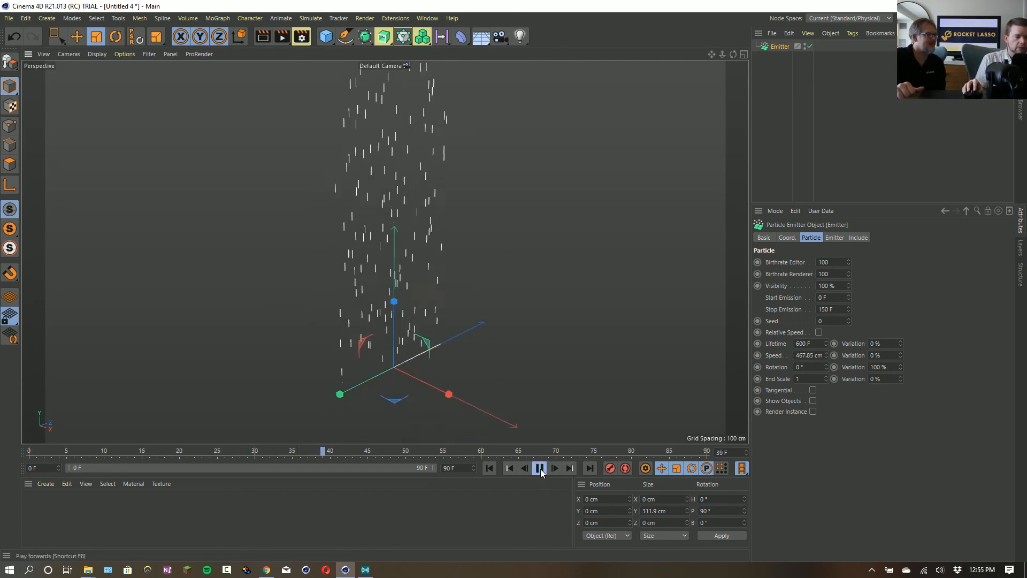
{"action": "left_click", "coordinate": [541, 471]}
{"action": "left_click", "coordinate": [489, 468]}
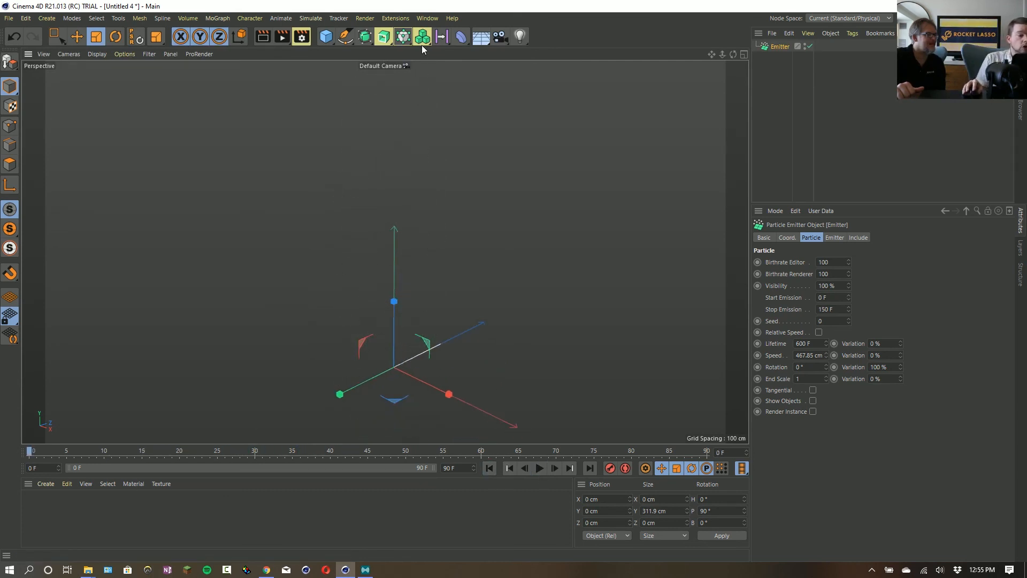
Add a Volume Builder and set its Volume Type to Vector.
{"action": "left_click_drag", "start_coordinate": [422, 43], "coordinate": [462, 55]}
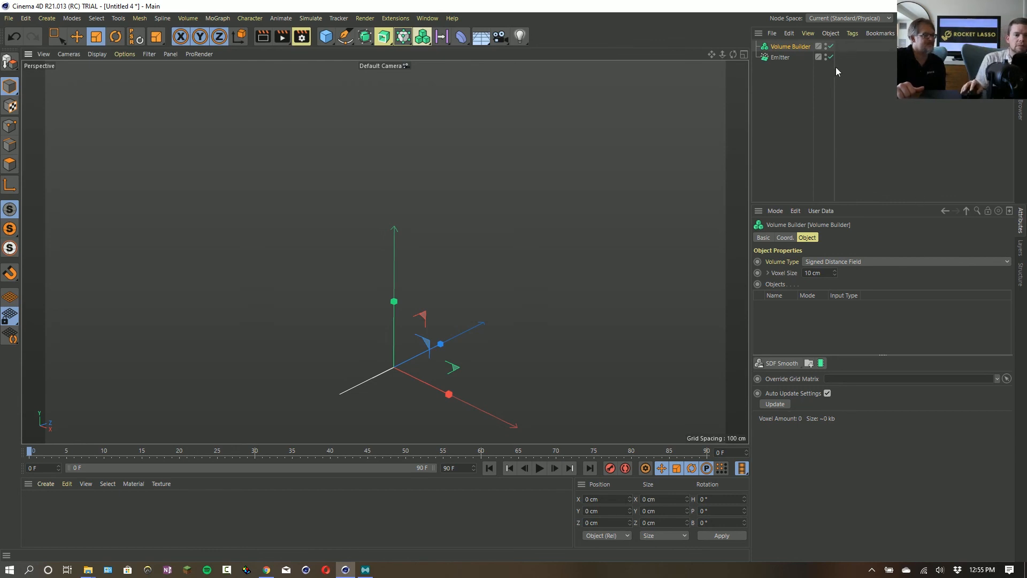
{"action": "left_click", "coordinate": [839, 262]}
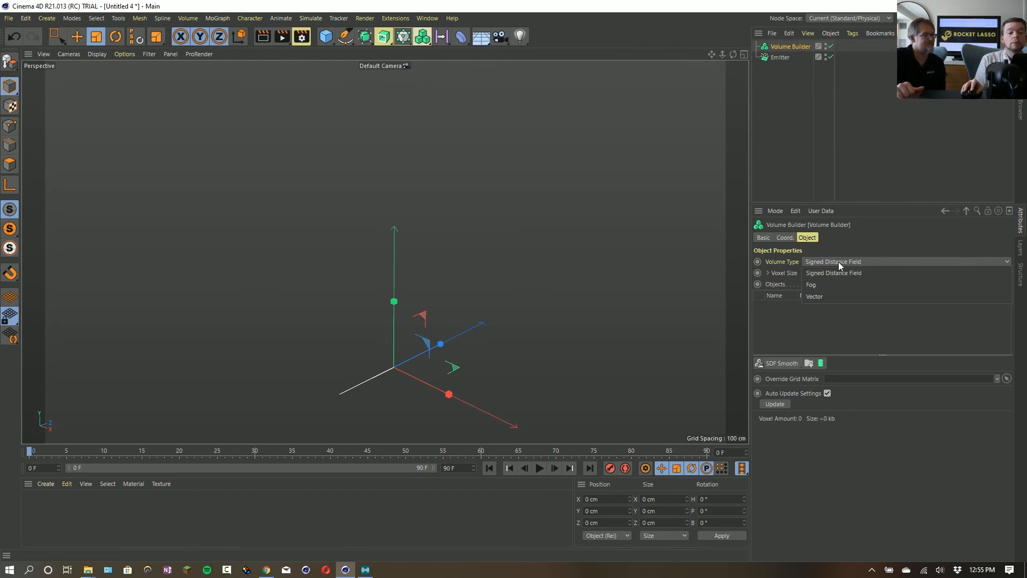
{"action": "left_click", "coordinate": [819, 297]}
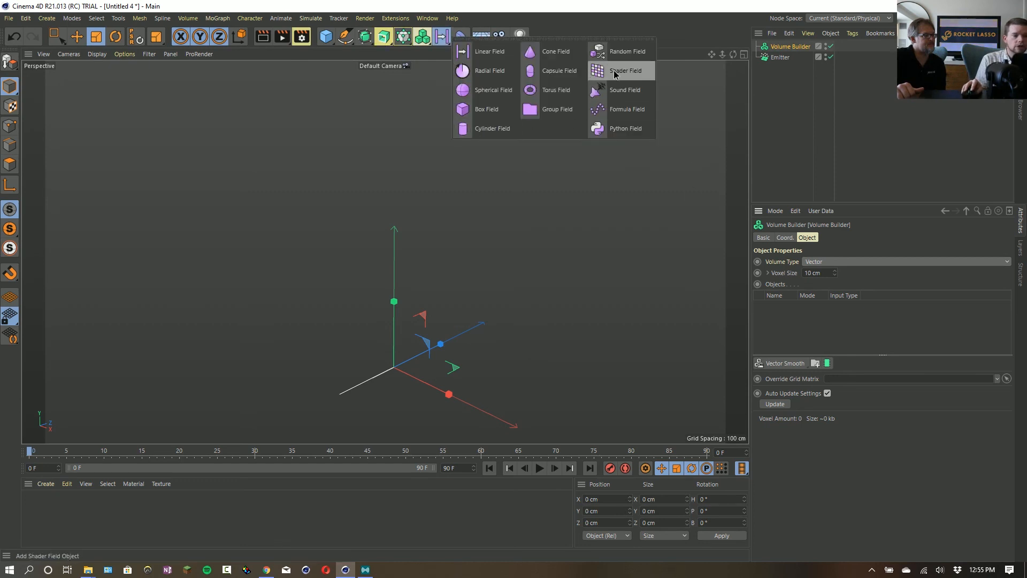
Try a Random Field as a child of the vector Volume Builder and delete it again.
{"action": "left_click", "coordinate": [621, 54]}
{"action": "left_click_drag", "start_coordinate": [787, 53], "coordinate": [787, 57]}
{"action": "left_click", "coordinate": [775, 46]}
{"action": "scroll", "coordinate": [376, 347], "scroll_direction": "up", "scroll_amount": 6}
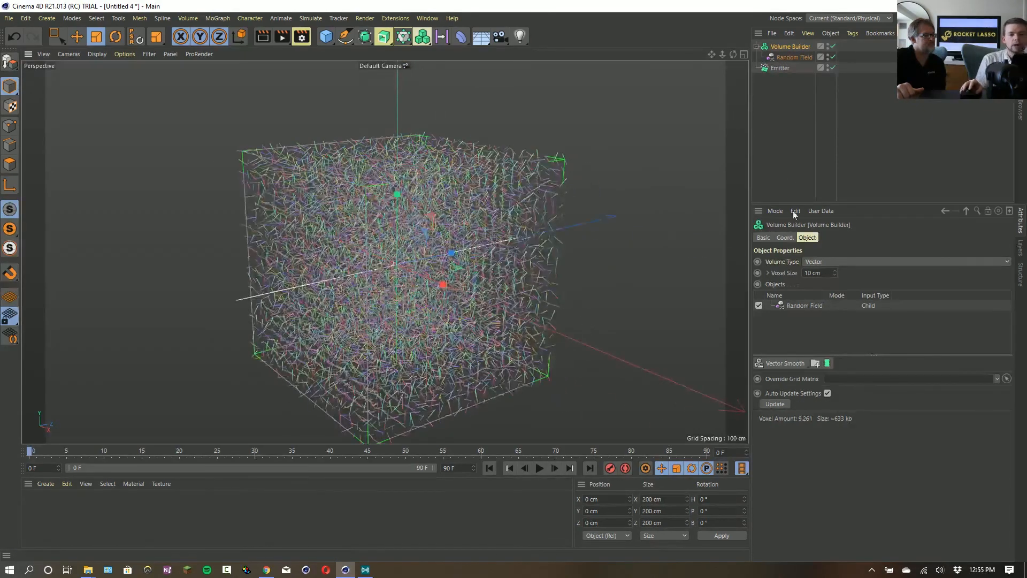
{"action": "left_click", "coordinate": [792, 56]}
{"action": "key", "text": "Delete"}
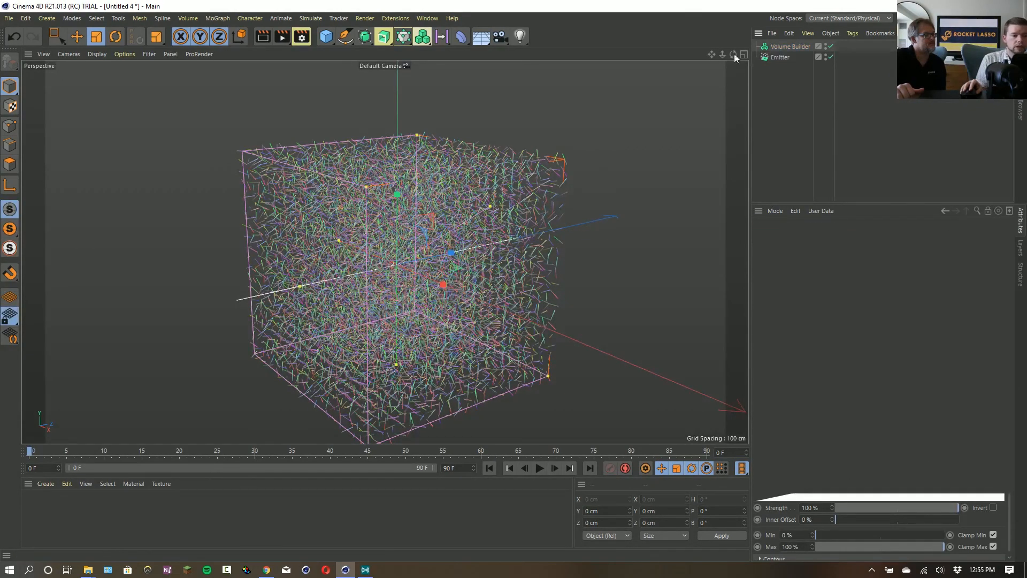
Add a Linear Field and make it a child of the vector Volume Builder.
{"action": "left_click", "coordinate": [442, 36]}
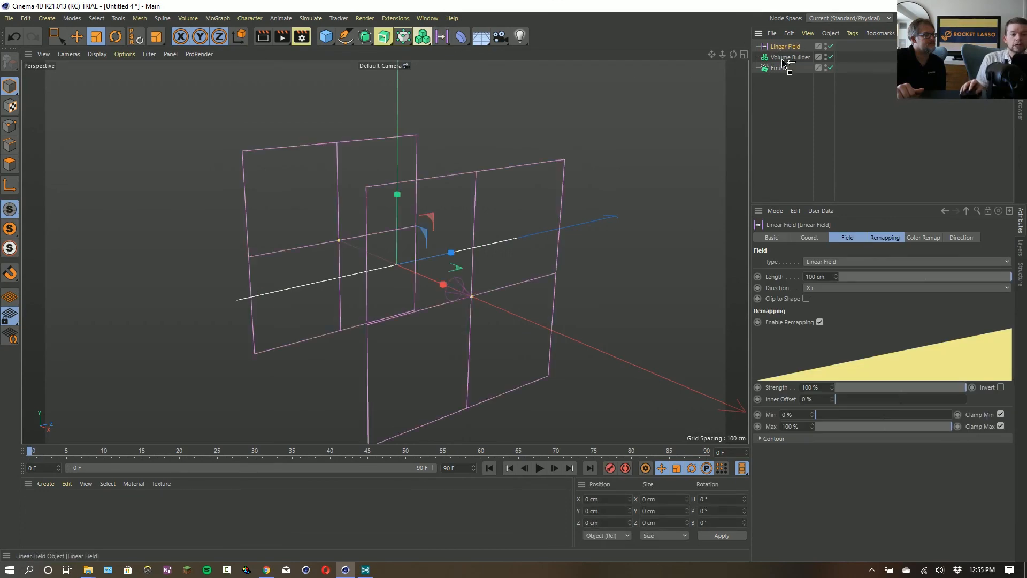
{"action": "left_click_drag", "start_coordinate": [783, 57], "coordinate": [785, 56]}
{"action": "left_click_drag", "start_coordinate": [383, 274], "coordinate": [393, 288], "text": "alt"}
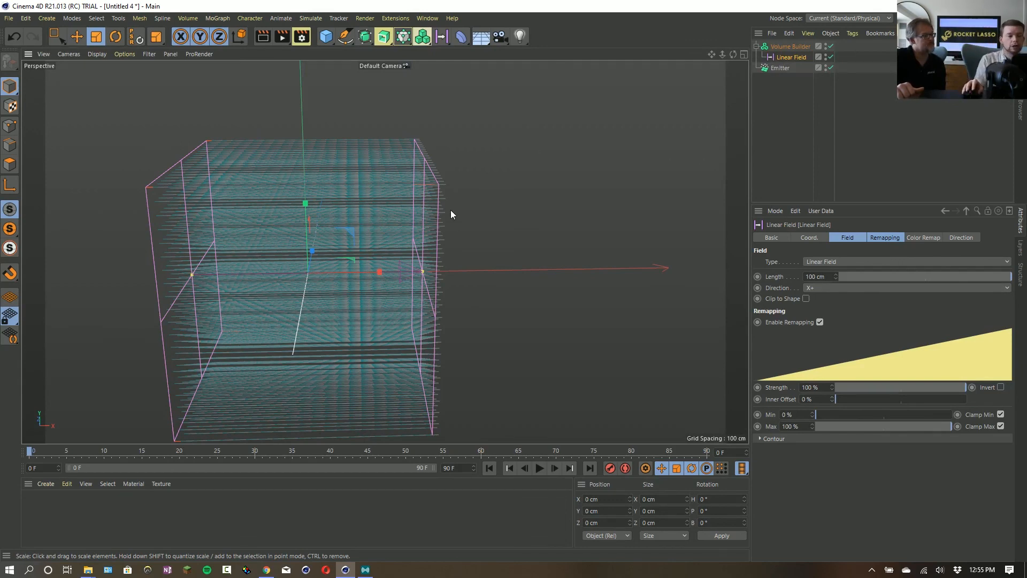
{"action": "left_click_drag", "start_coordinate": [421, 226], "coordinate": [444, 229], "text": "alt"}
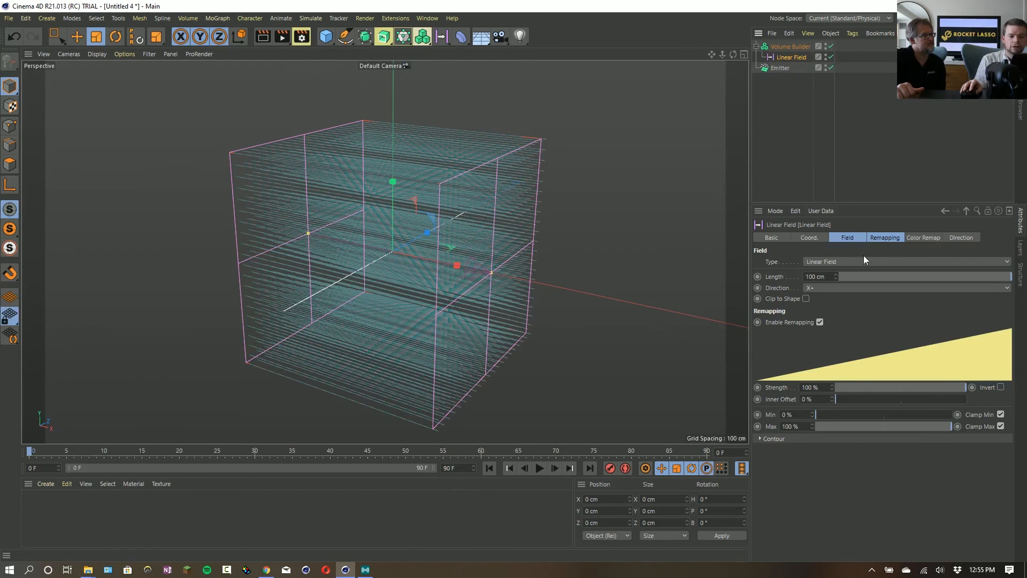
In the Volume Builder, set the Linear Field's box size to 0 cm in X and 2000 cm in Y and Z.
{"action": "left_click", "coordinate": [776, 48]}
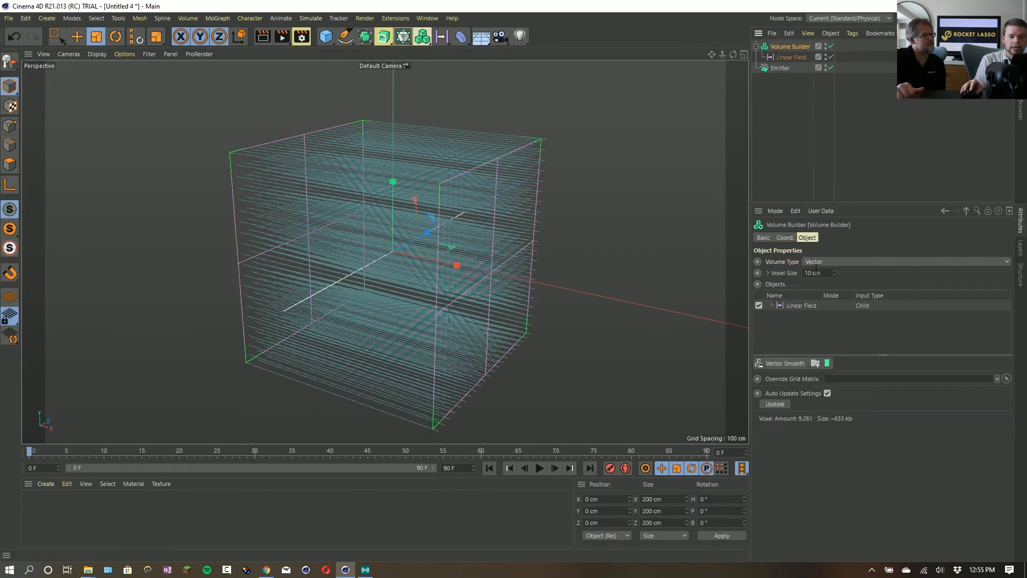
{"action": "left_click", "coordinate": [808, 305]}
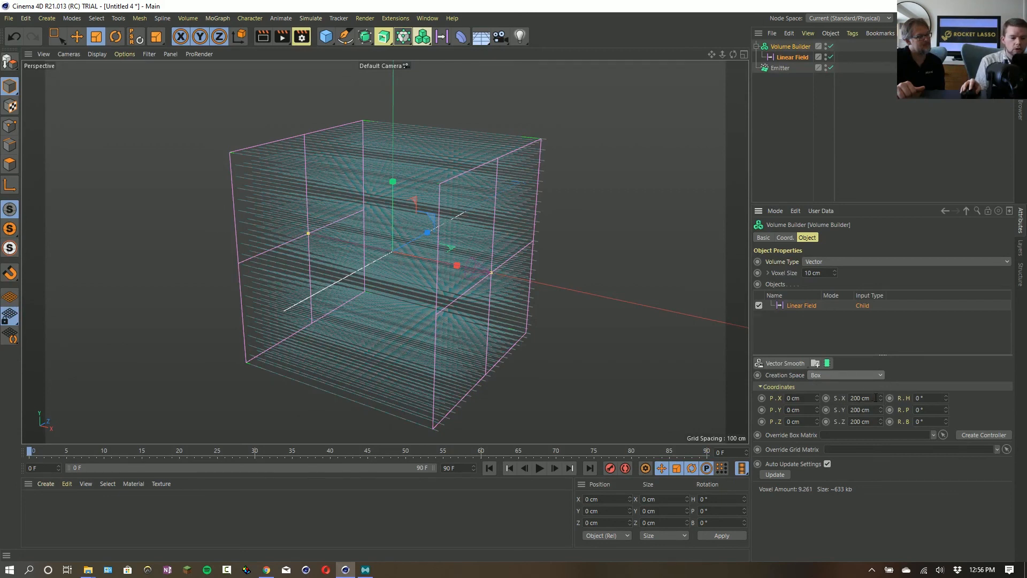
{"action": "left_click_drag", "start_coordinate": [876, 398], "coordinate": [851, 399]}
{"action": "type", "text": "0"}
{"action": "key", "text": "Return"}
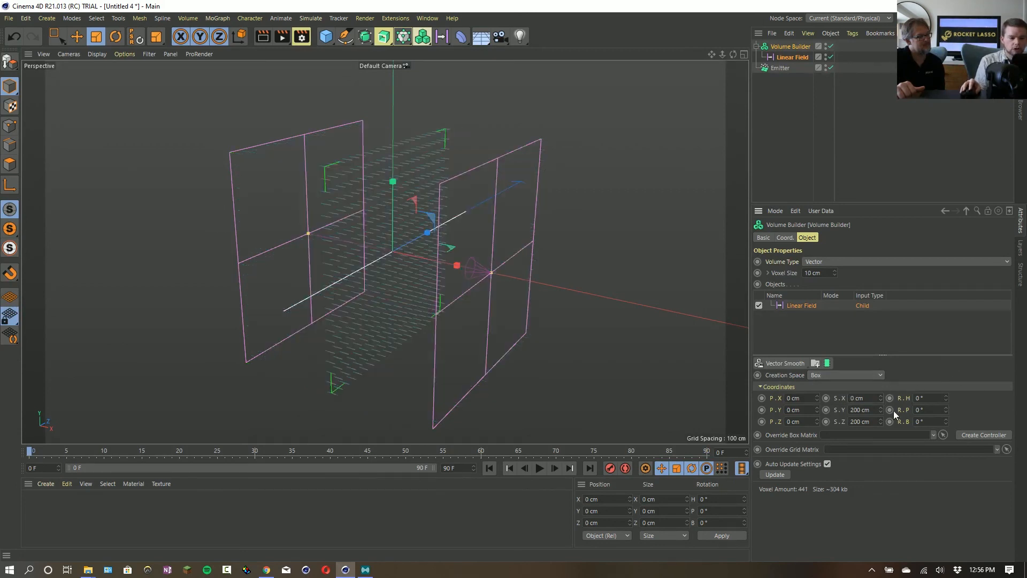
{"action": "left_click", "coordinate": [861, 422]}
{"action": "scroll", "coordinate": [461, 303], "scroll_direction": "down", "scroll_amount": 8}
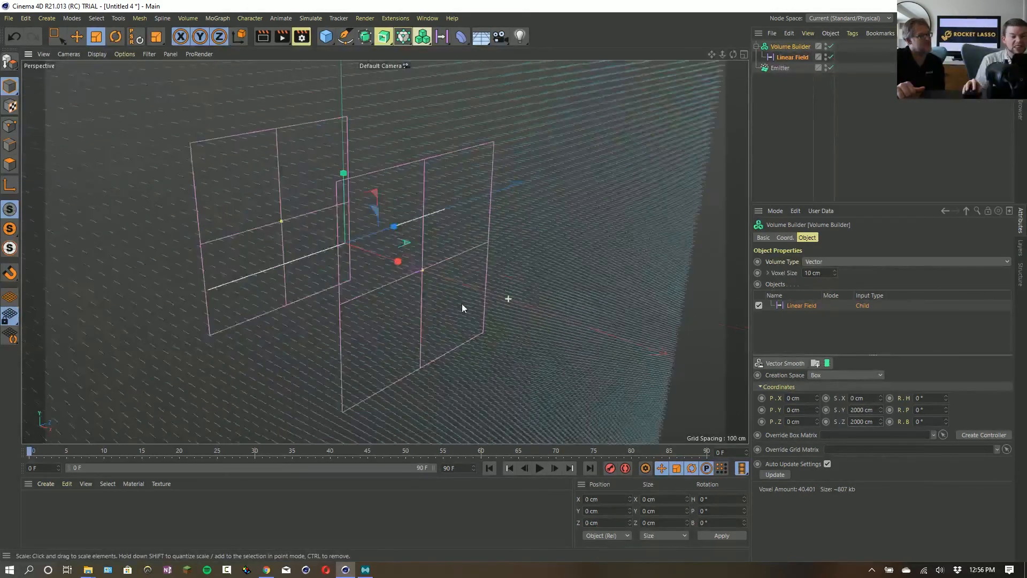
{"action": "scroll", "coordinate": [470, 252], "scroll_direction": "down", "scroll_amount": 2}
{"action": "middle_click_drag", "start_coordinate": [507, 193], "coordinate": [551, 257], "text": "alt"}
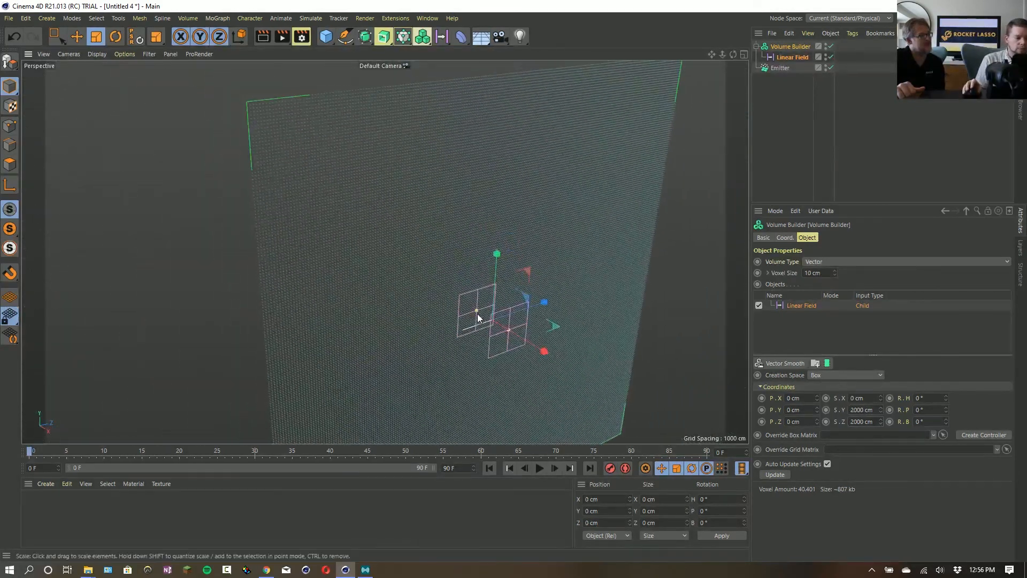
{"action": "left_click_drag", "start_coordinate": [560, 292], "coordinate": [401, 266], "text": "alt"}
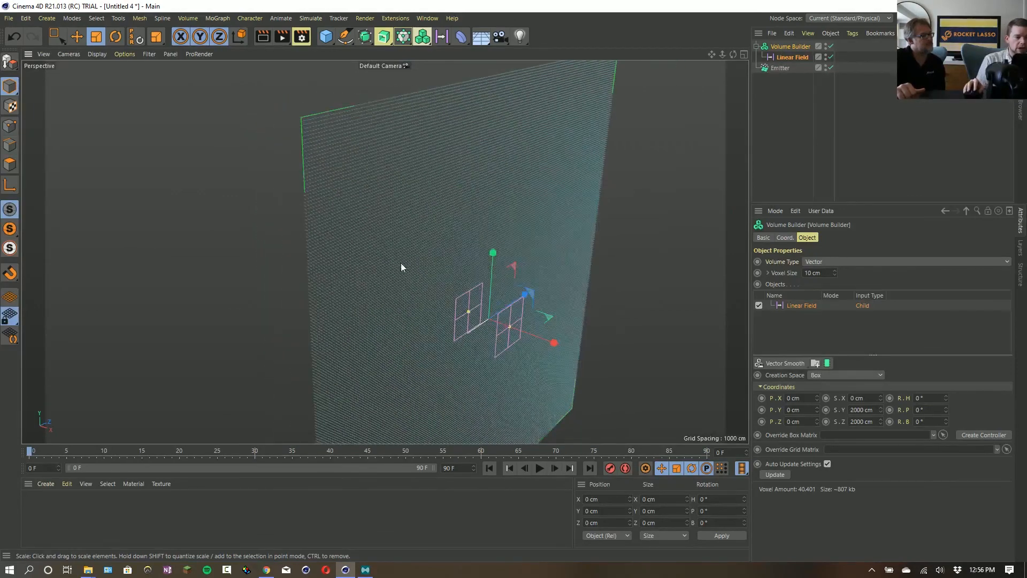
{"action": "scroll", "coordinate": [539, 297], "scroll_direction": "up", "scroll_amount": 4}
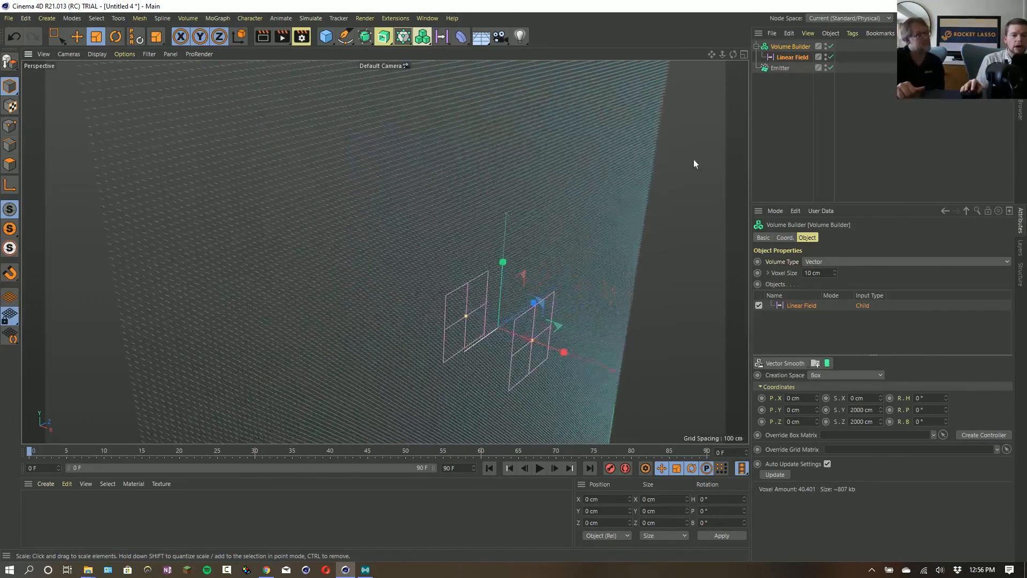
Add a Random Field above the Linear Field inside the Volume Builder and set its Creation Space to Objects Below.
{"action": "left_click", "coordinate": [441, 36]}
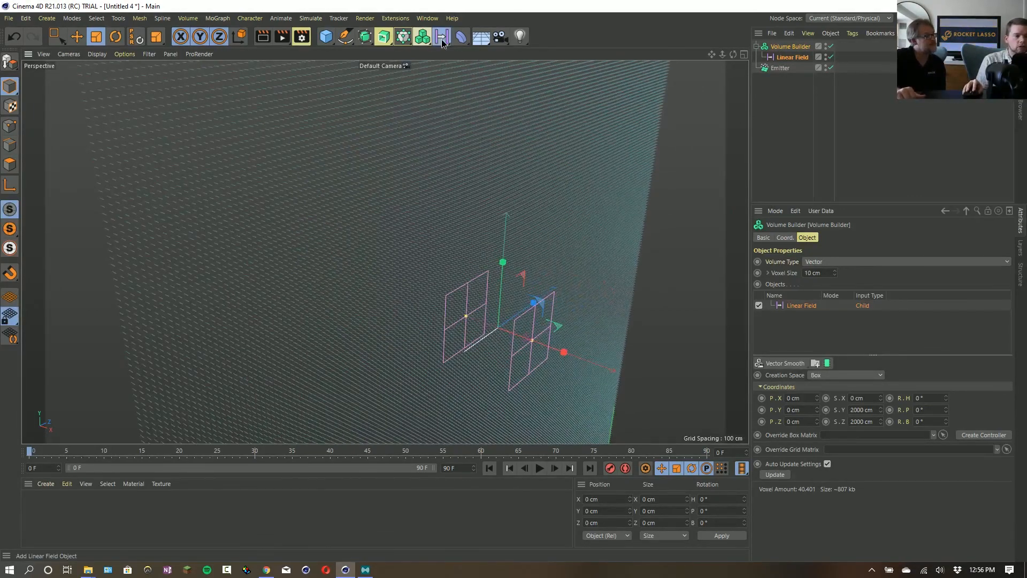
{"action": "left_click", "coordinate": [628, 52]}
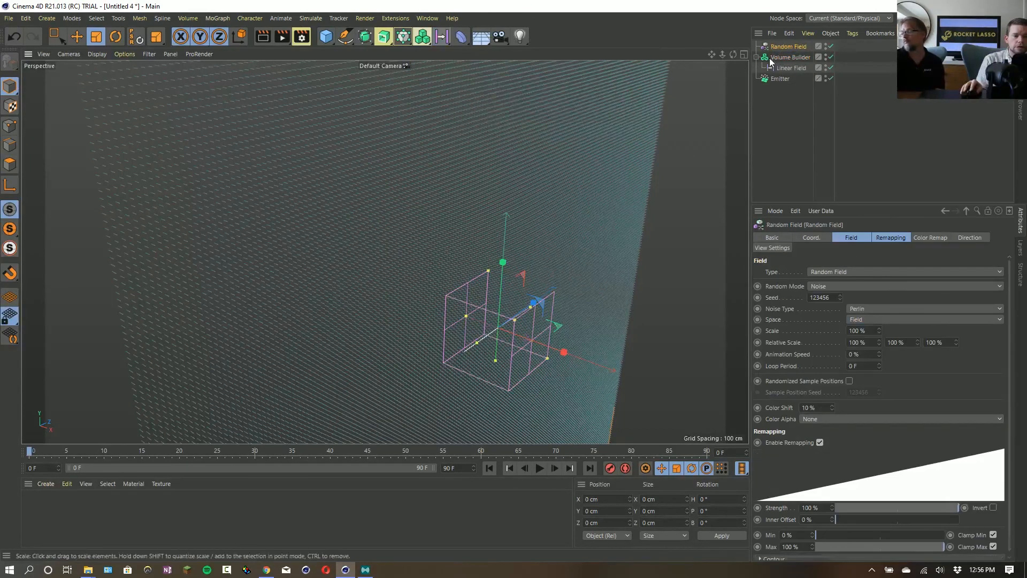
{"action": "mouse_move", "coordinate": [784, 49]}
{"action": "left_mouse_down"}
{"action": "mouse_move", "coordinate": [791, 67]}
{"action": "mouse_move", "coordinate": [792, 57]}
{"action": "left_mouse_up"}
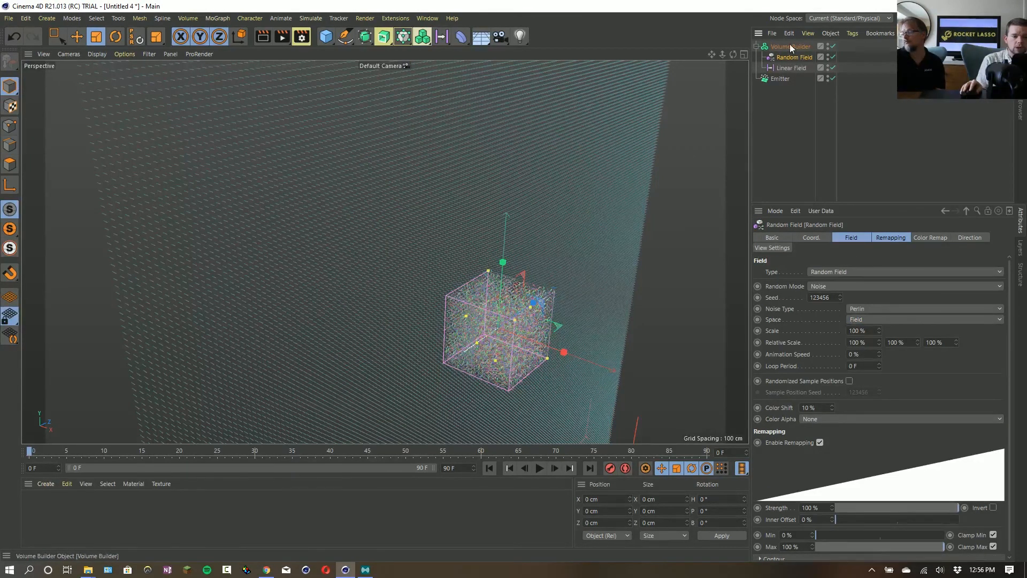
{"action": "left_click", "coordinate": [790, 45]}
{"action": "left_click", "coordinate": [805, 304]}
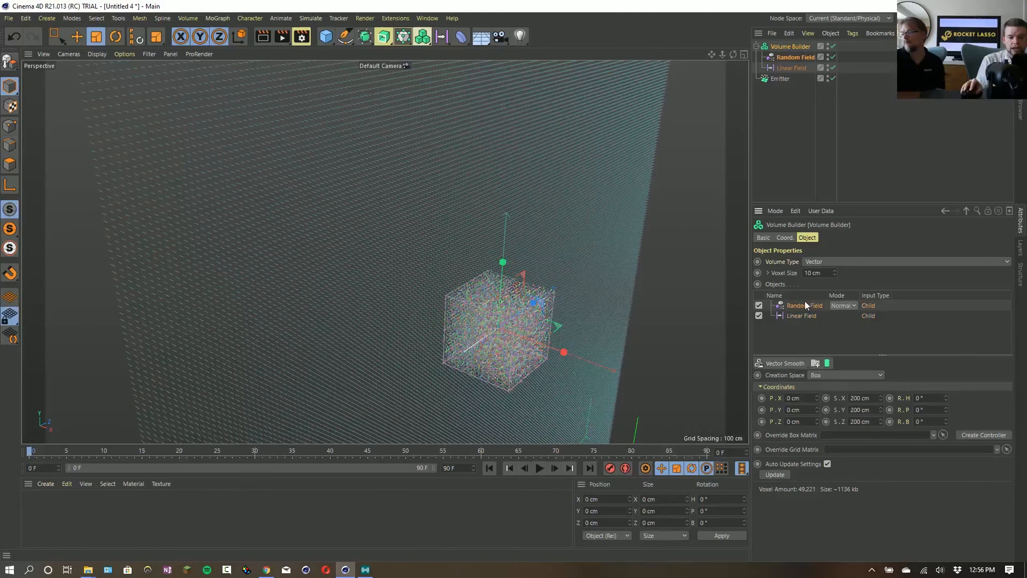
{"action": "left_click", "coordinate": [822, 377]}
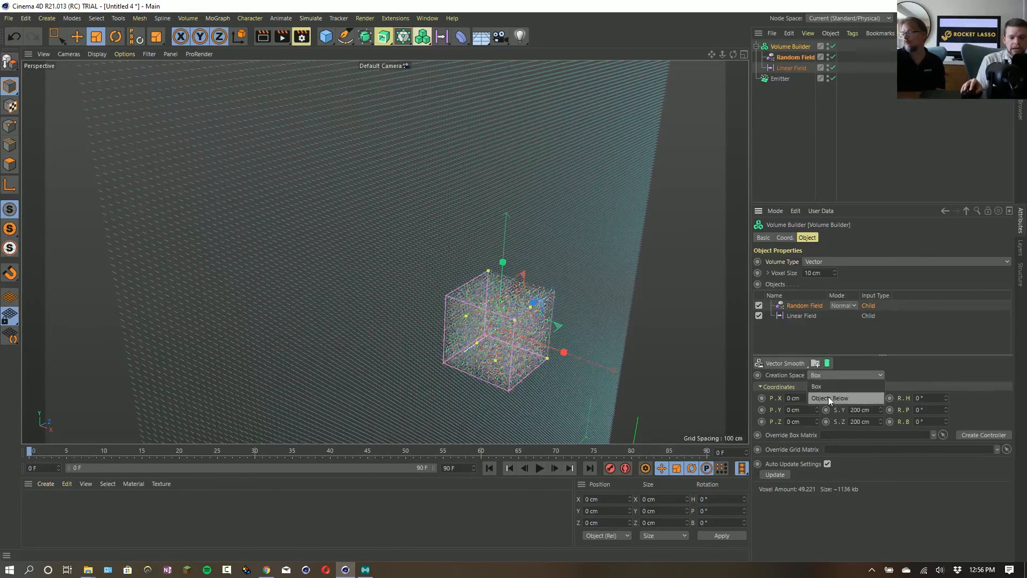
{"action": "left_click", "coordinate": [828, 396]}
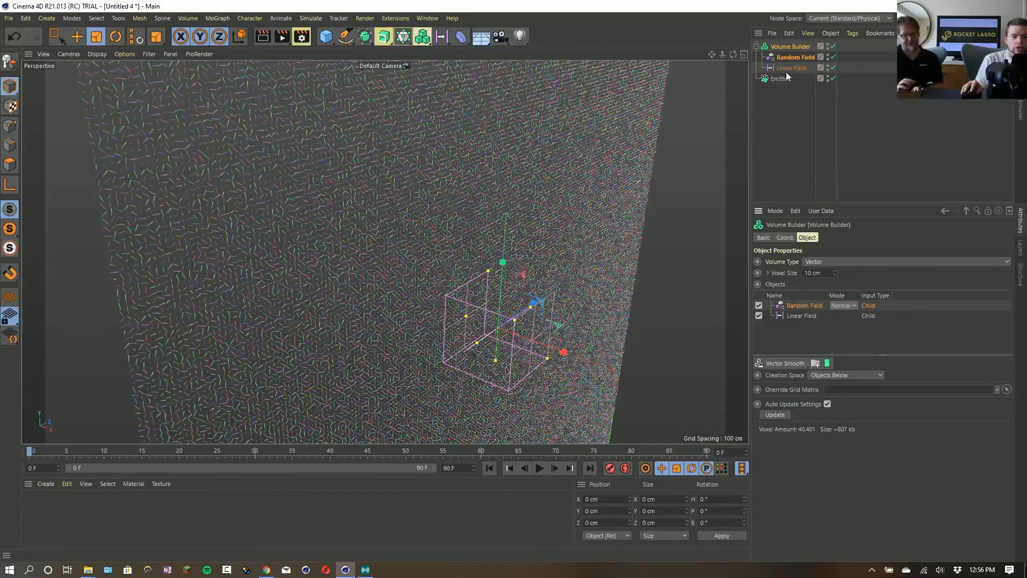
Set the Random Field's scale to 1000 % and its noise type to Voronoi 1.
{"action": "left_click", "coordinate": [785, 58]}
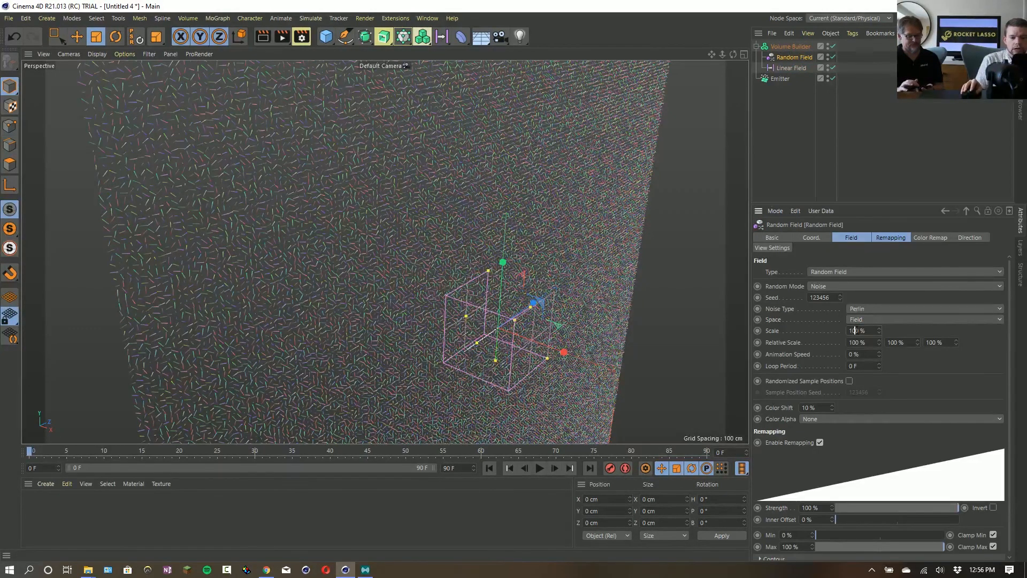
{"action": "type", "text": "0"}
{"action": "key", "text": "Return"}
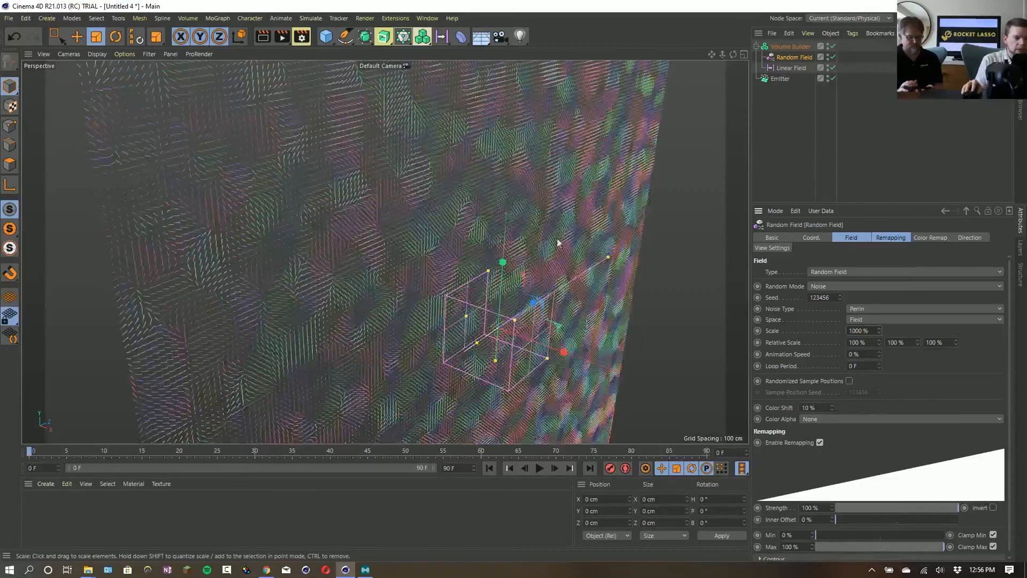
{"action": "left_click_drag", "start_coordinate": [544, 252], "coordinate": [458, 230], "text": "alt"}
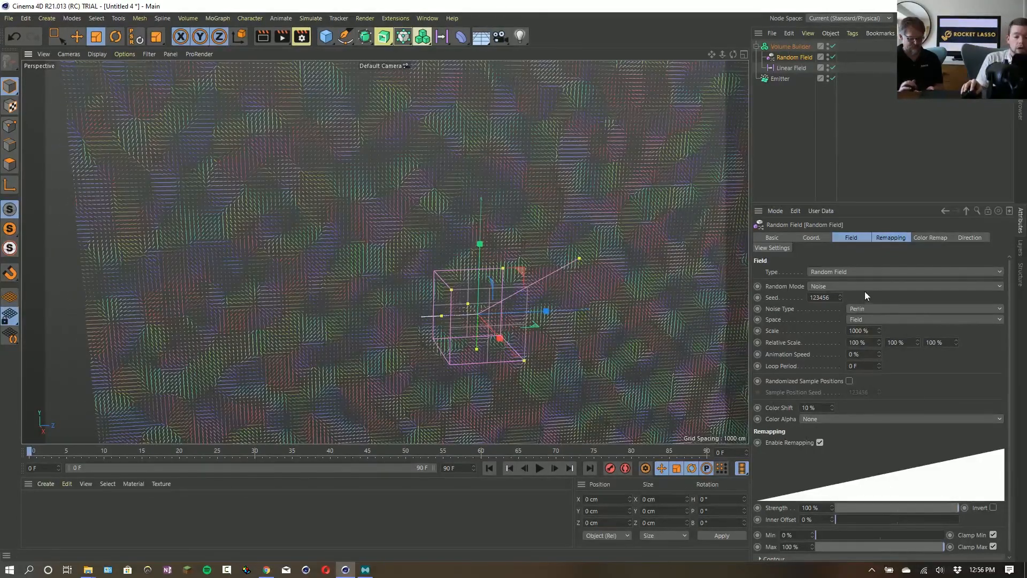
{"action": "left_click", "coordinate": [869, 309]}
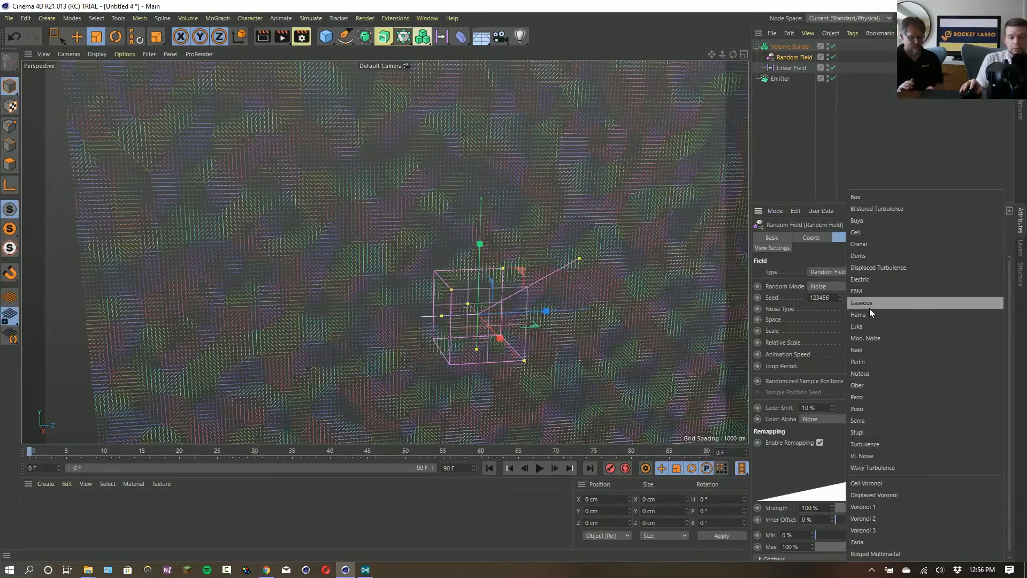
{"action": "left_click", "coordinate": [907, 510]}
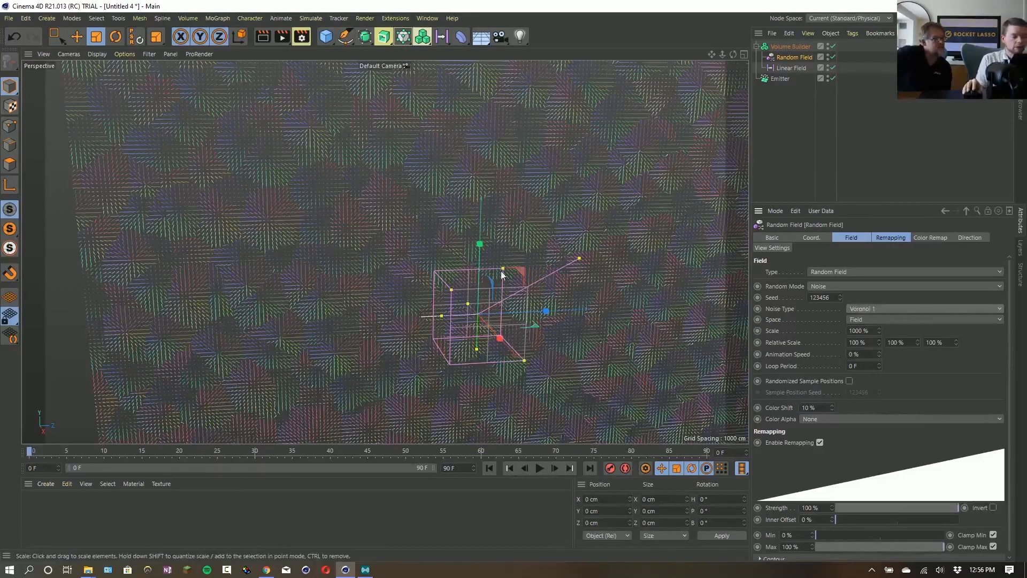
{"action": "scroll", "coordinate": [373, 264], "scroll_direction": "up", "scroll_amount": 3}
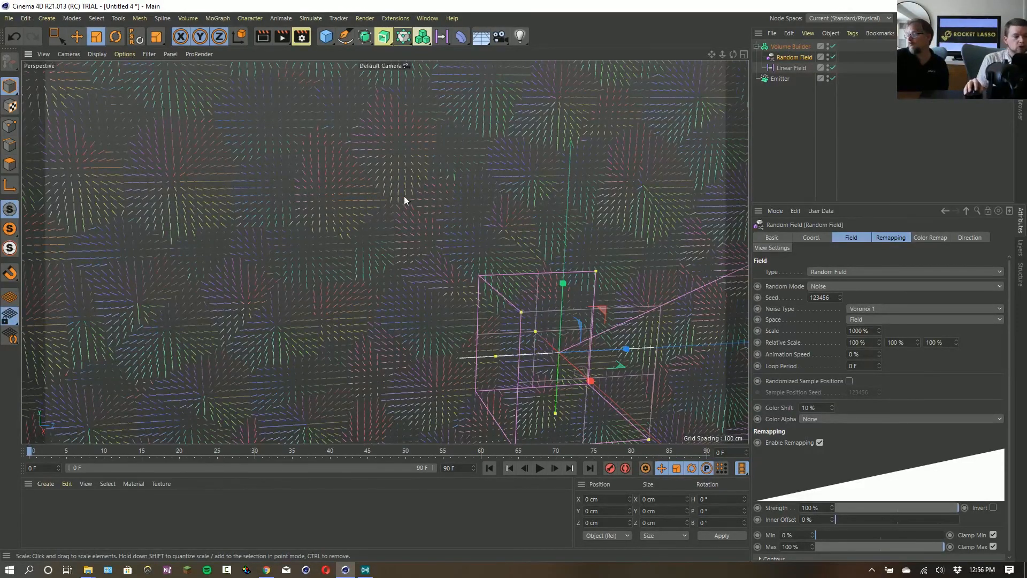
{"action": "scroll", "coordinate": [390, 220], "scroll_direction": "down", "scroll_amount": 5}
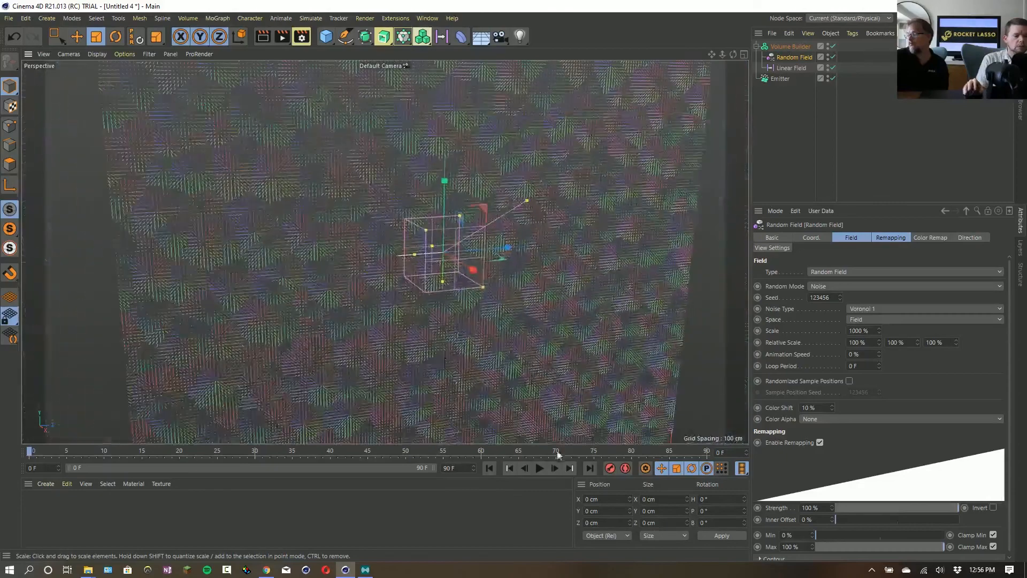
Play the particle emission against the vector plane and return to the first frame.
{"action": "left_click", "coordinate": [540, 469]}
{"action": "scroll", "coordinate": [514, 381], "scroll_direction": "down", "scroll_amount": 3}
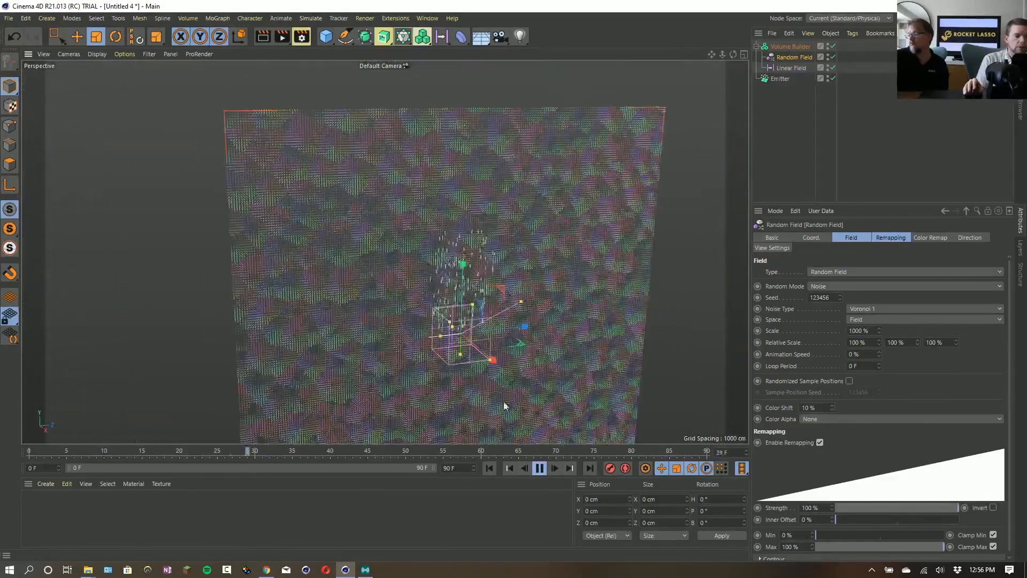
{"action": "left_click", "coordinate": [540, 469]}
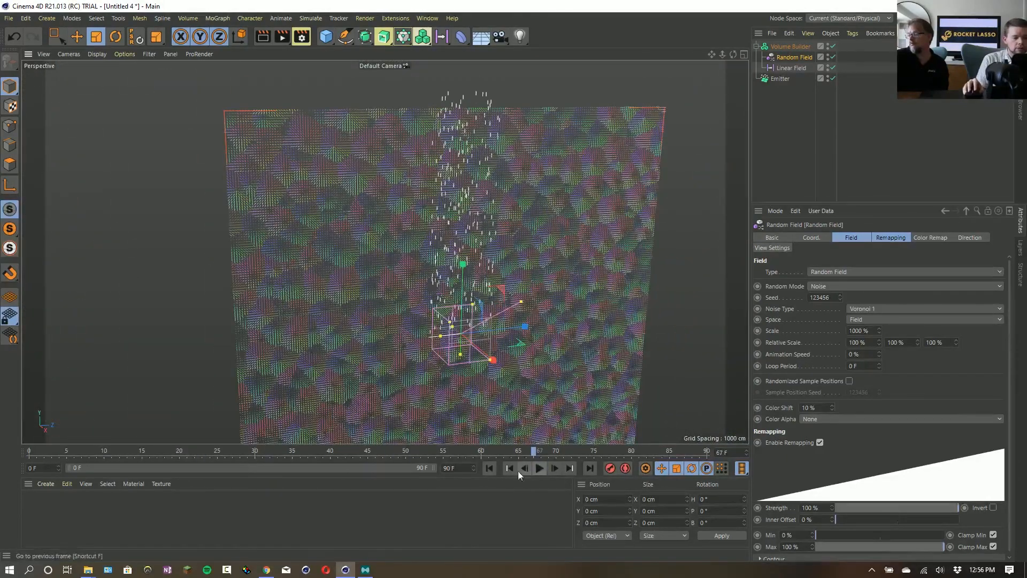
{"action": "left_click", "coordinate": [486, 471]}
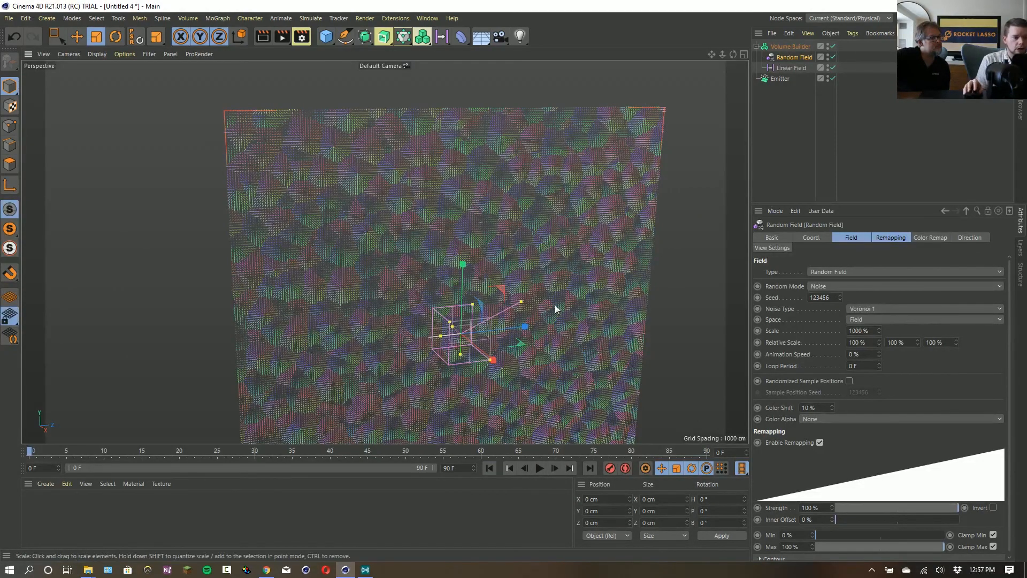
Try the Cross mode for the Random Field in the Volume Builder's object list.
{"action": "scroll", "coordinate": [554, 304], "scroll_direction": "up", "scroll_amount": 4}
{"action": "left_click", "coordinate": [787, 49]}
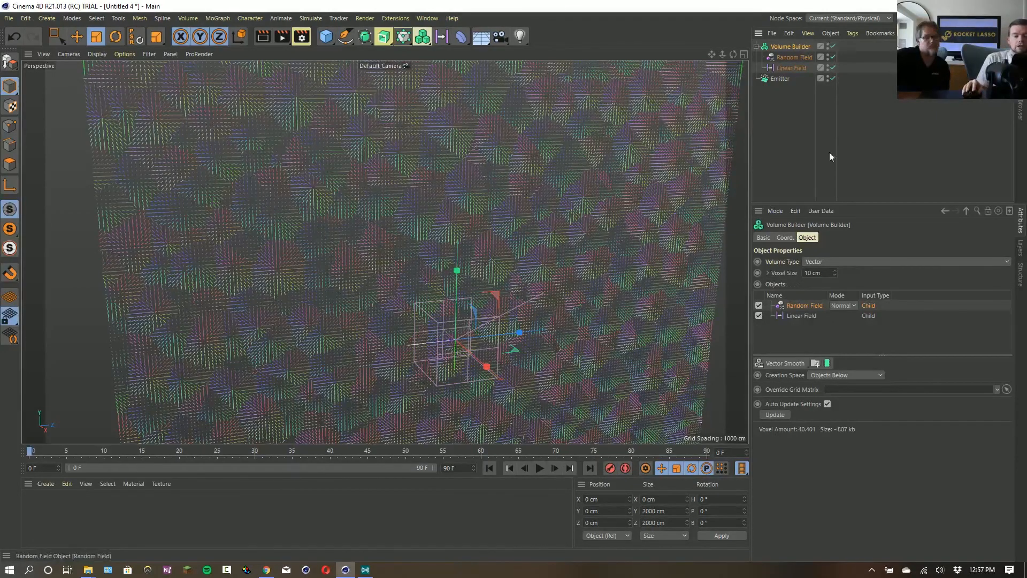
{"action": "left_click", "coordinate": [788, 363]}
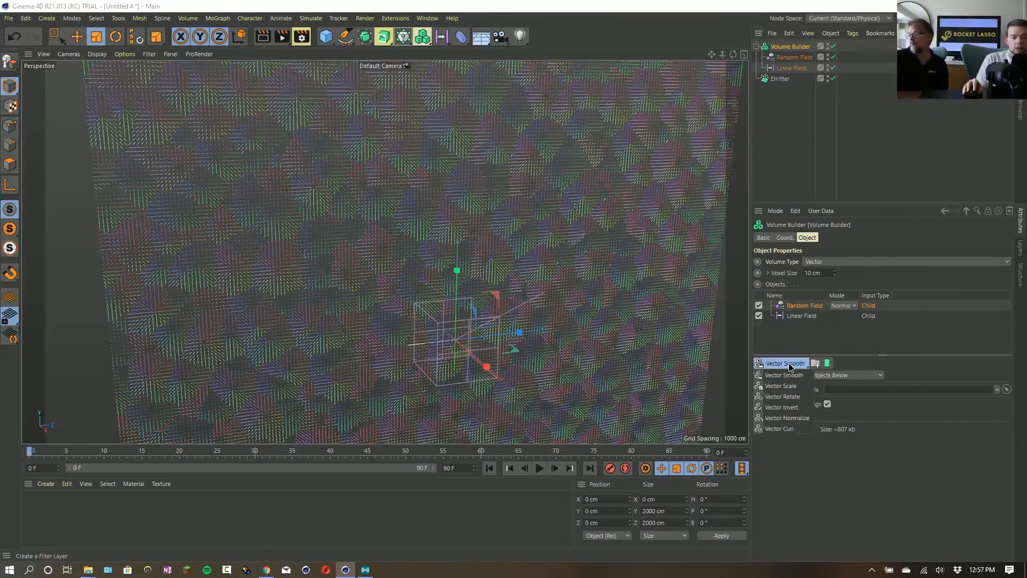
{"action": "left_click", "coordinate": [844, 305]}
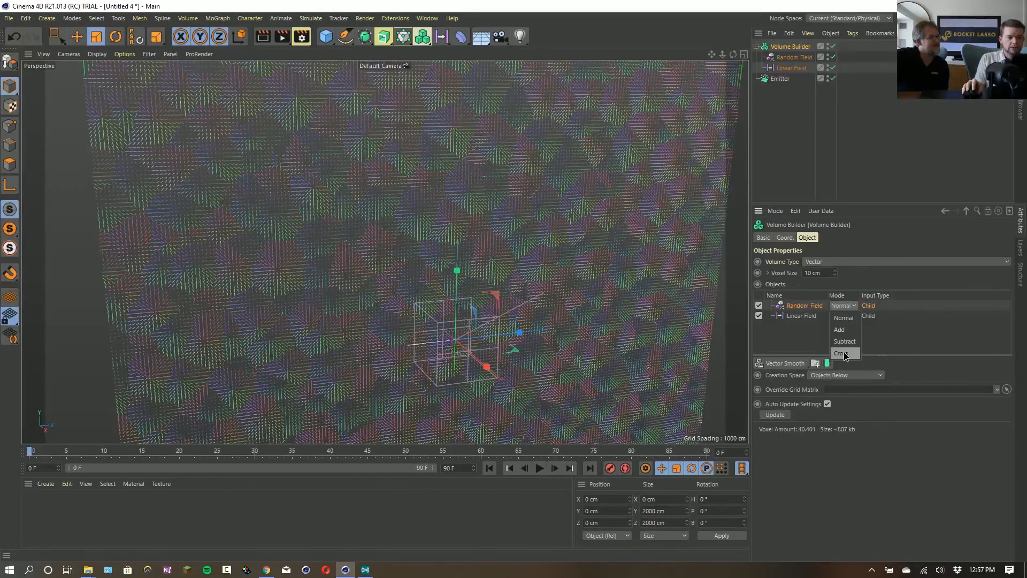
{"action": "left_click", "coordinate": [844, 353]}
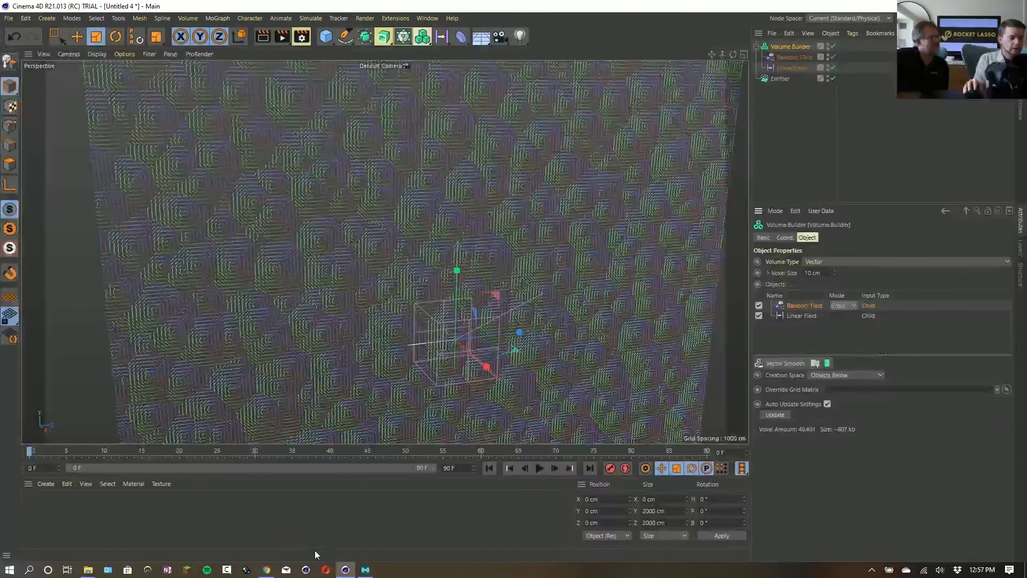
Switch to the streaming software, activate the Screen+Cam scene and return to Cinema 4D.
{"action": "left_click", "coordinate": [366, 570]}
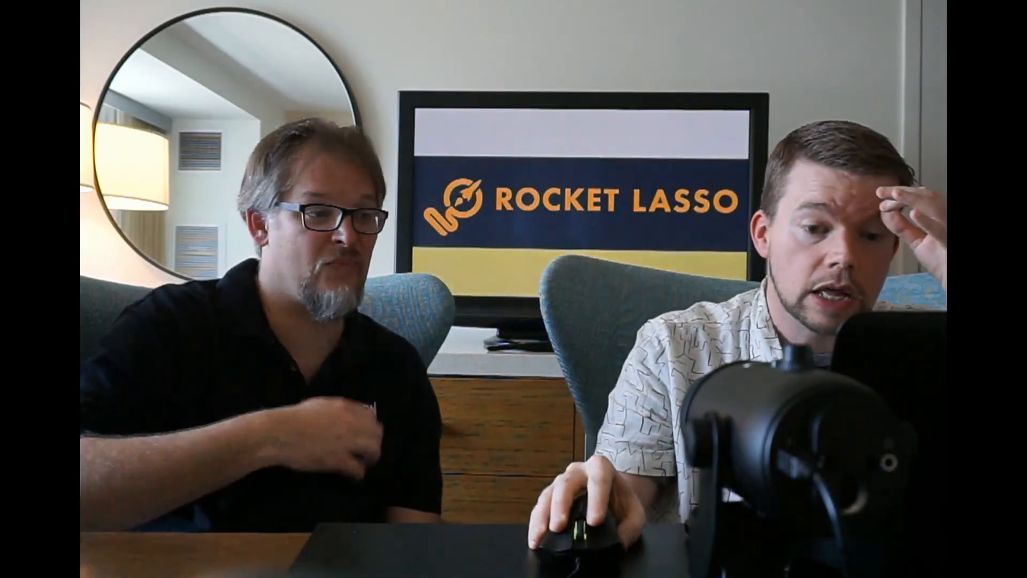
{"action": "left_click", "coordinate": [909, 491]}
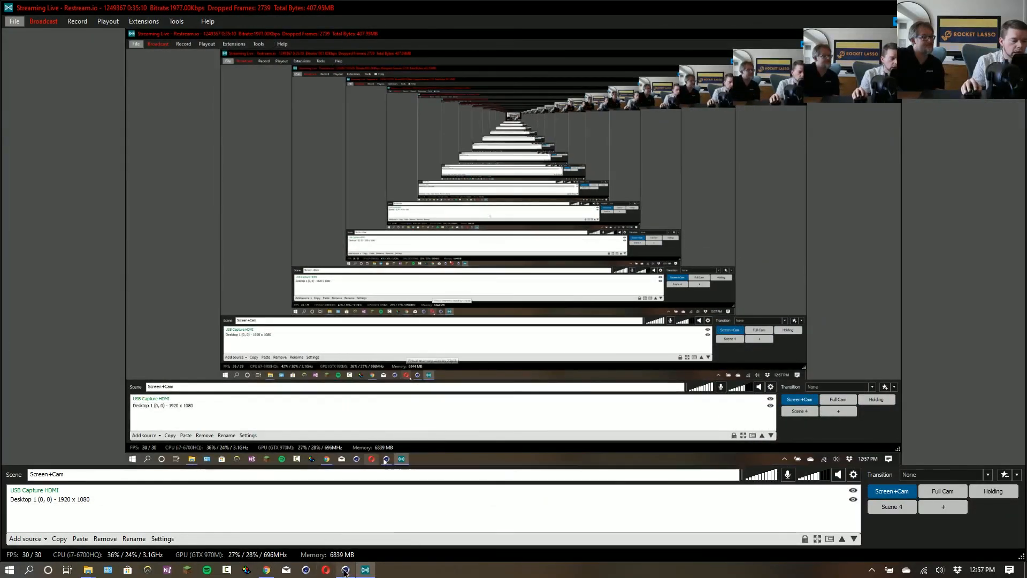
{"action": "left_click", "coordinate": [346, 570]}
Set the Random Field's mode back to Normal in the Volume Builder and examine the vector directions up close.
{"action": "left_click", "coordinate": [844, 306]}
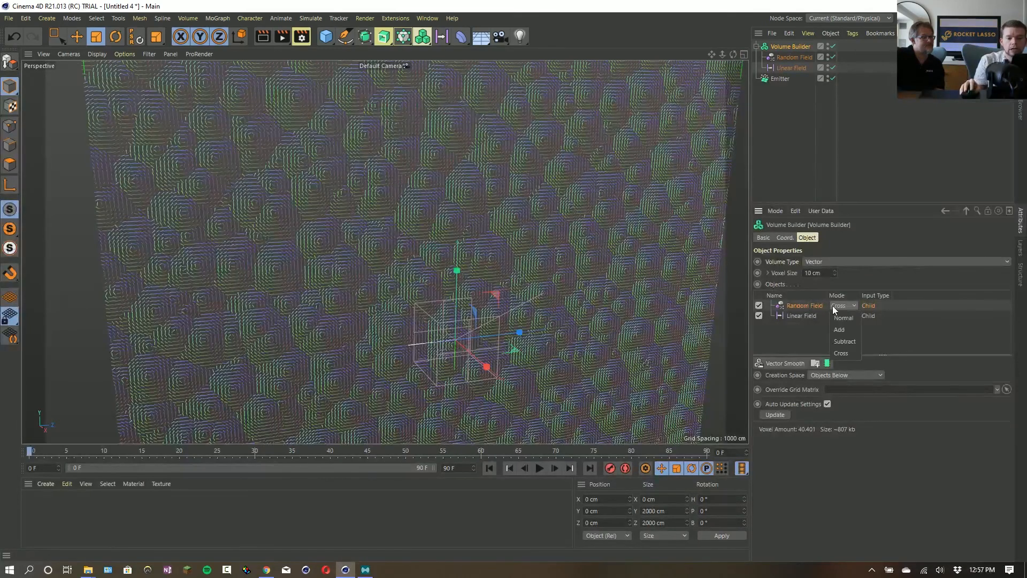
{"action": "left_click", "coordinate": [875, 279]}
{"action": "left_click", "coordinate": [842, 303]}
{"action": "left_click", "coordinate": [843, 318]}
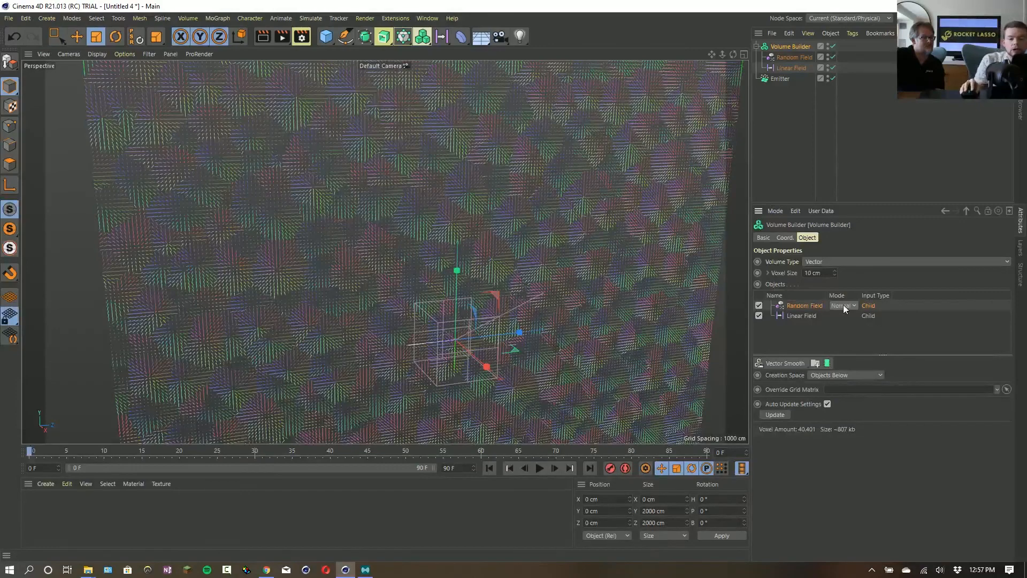
{"action": "left_click_drag", "start_coordinate": [291, 243], "coordinate": [449, 259], "text": "alt"}
{"action": "right_click_drag", "start_coordinate": [300, 224], "coordinate": [383, 193], "text": "alt"}
{"action": "right_click_drag", "start_coordinate": [219, 188], "coordinate": [225, 184], "text": "alt"}
{"action": "left_click_drag", "start_coordinate": [224, 183], "coordinate": [243, 160], "text": "alt"}
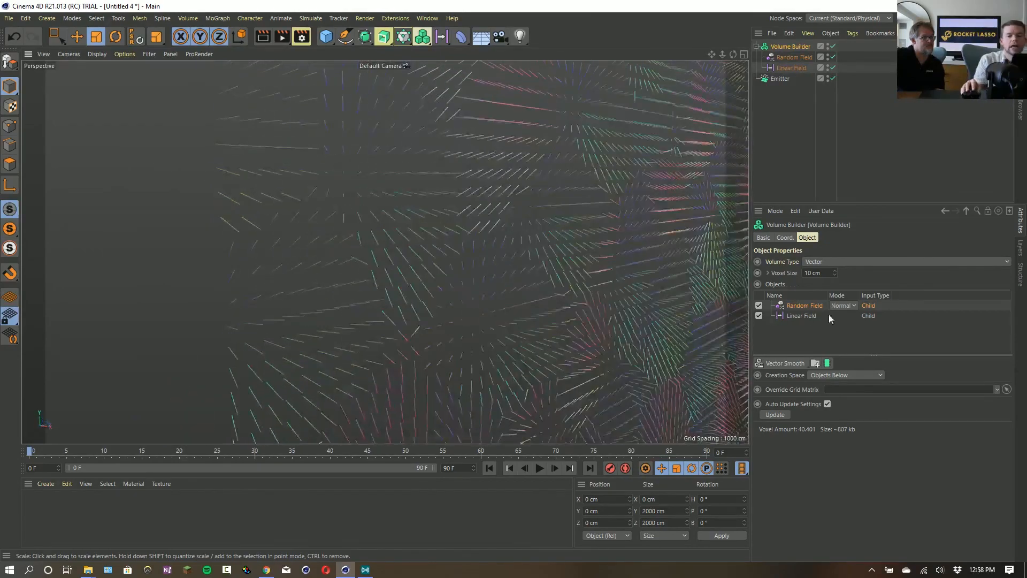
Set the Random Field's mode to Cross in the Volume Builder and inspect the vector plane from the side and front.
{"action": "left_click", "coordinate": [846, 351]}
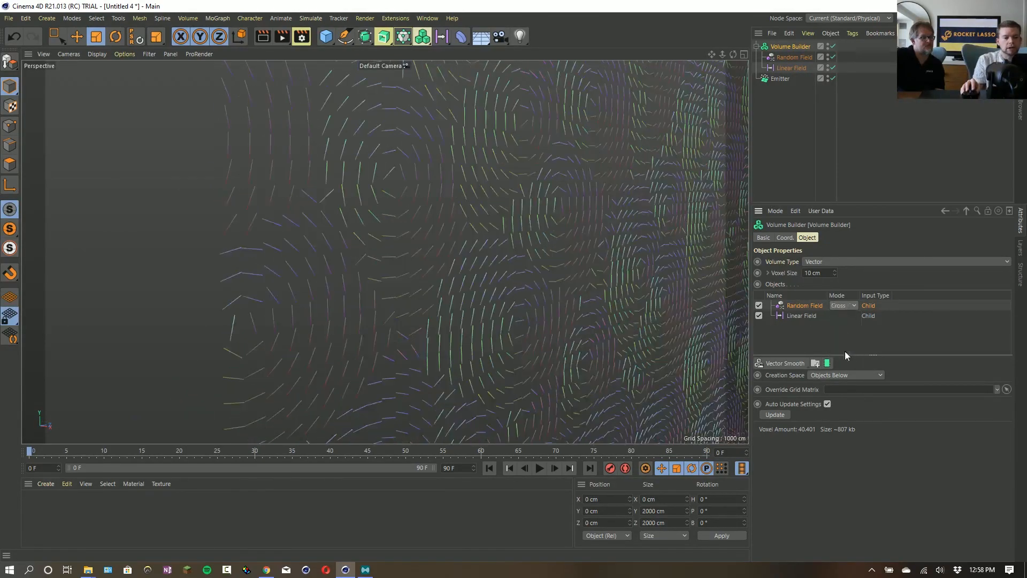
{"action": "left_click_drag", "start_coordinate": [635, 221], "coordinate": [591, 278], "text": "alt"}
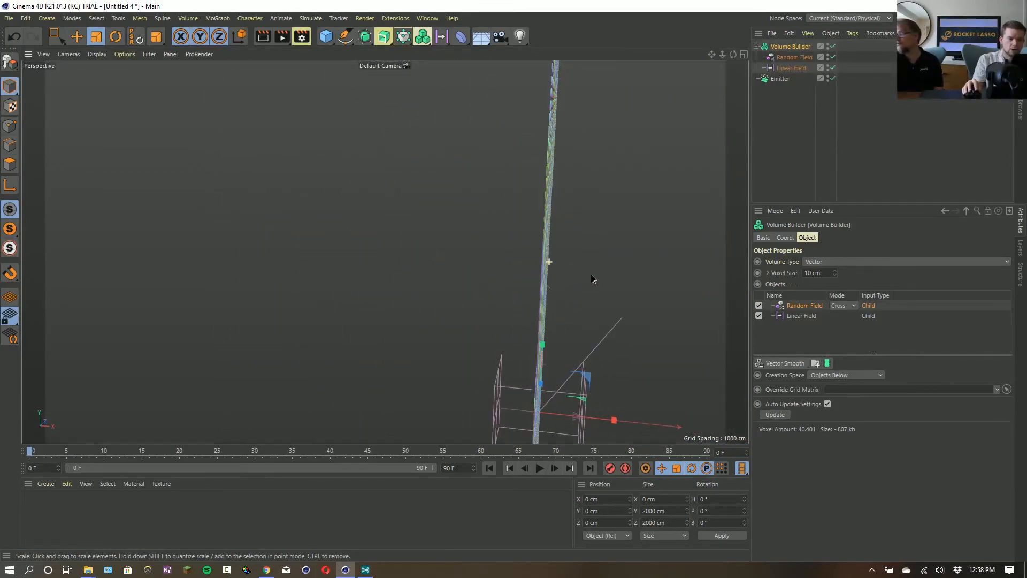
{"action": "left_click_drag", "start_coordinate": [535, 426], "coordinate": [435, 287], "text": "alt"}
Add a Vector Smooth filter layer above the Random Field in the Volume Builder and reduce its strength to 9%.
{"action": "left_click", "coordinate": [793, 363]}
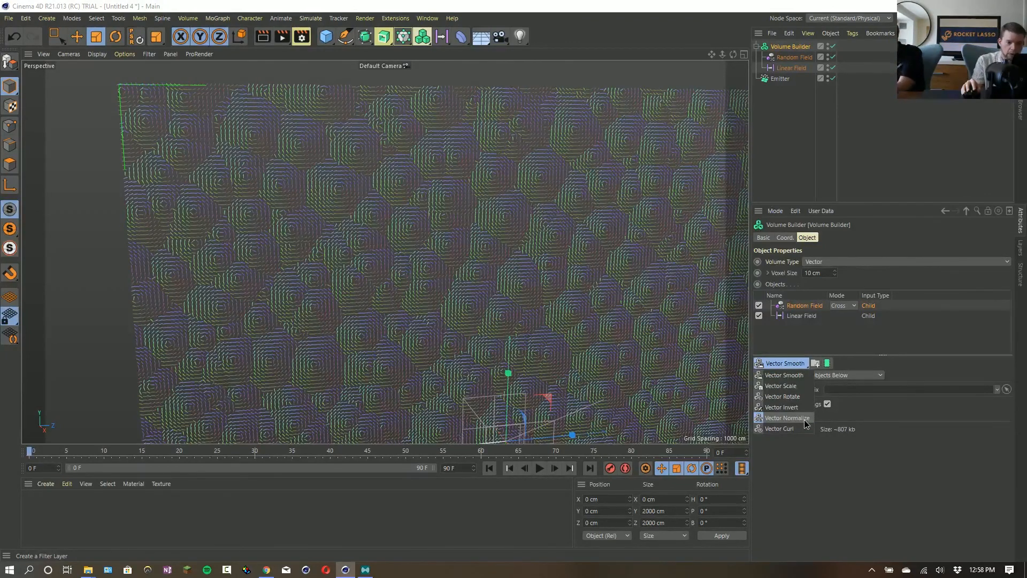
{"action": "left_click", "coordinate": [801, 377]}
{"action": "left_click_drag", "start_coordinate": [974, 398], "coordinate": [844, 406]}
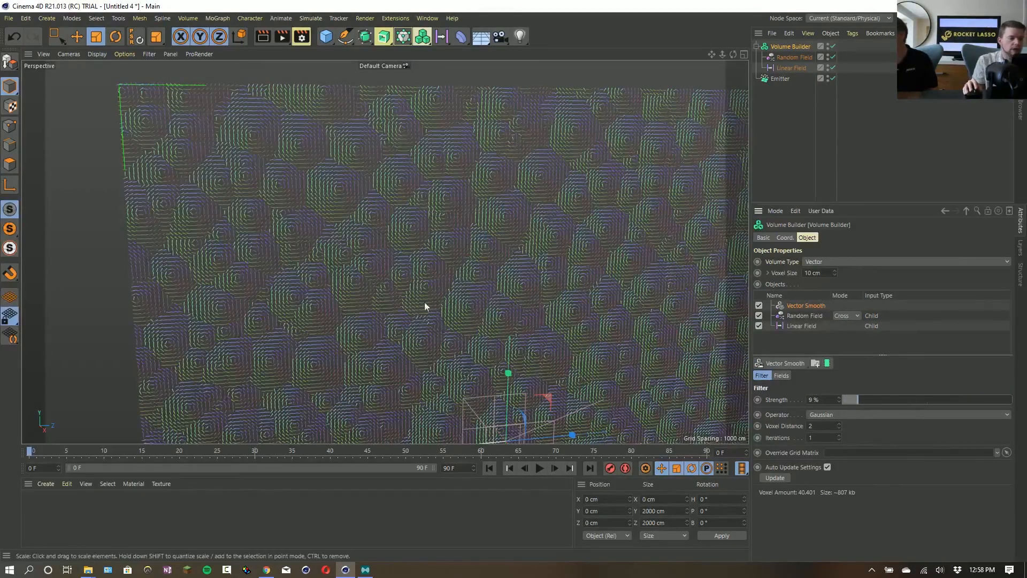
Raise the Vector Smooth strength gradually to 100%, comparing the vector swirls up close and across the whole plane.
{"action": "scroll", "coordinate": [423, 300], "scroll_direction": "up", "scroll_amount": 6}
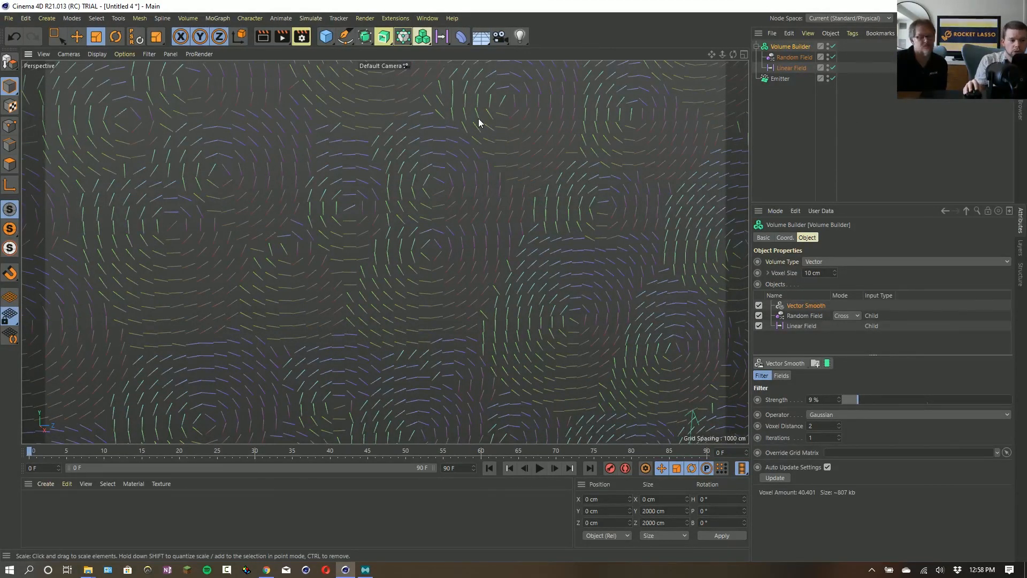
{"action": "left_click_drag", "start_coordinate": [856, 402], "coordinate": [960, 408]}
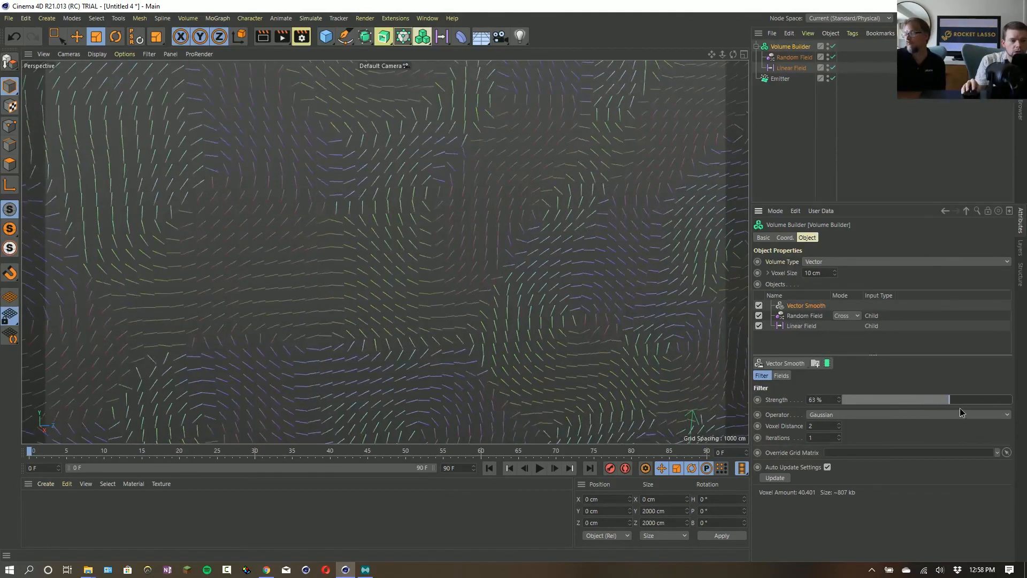
{"action": "left_click_drag", "start_coordinate": [882, 401], "coordinate": [944, 405]}
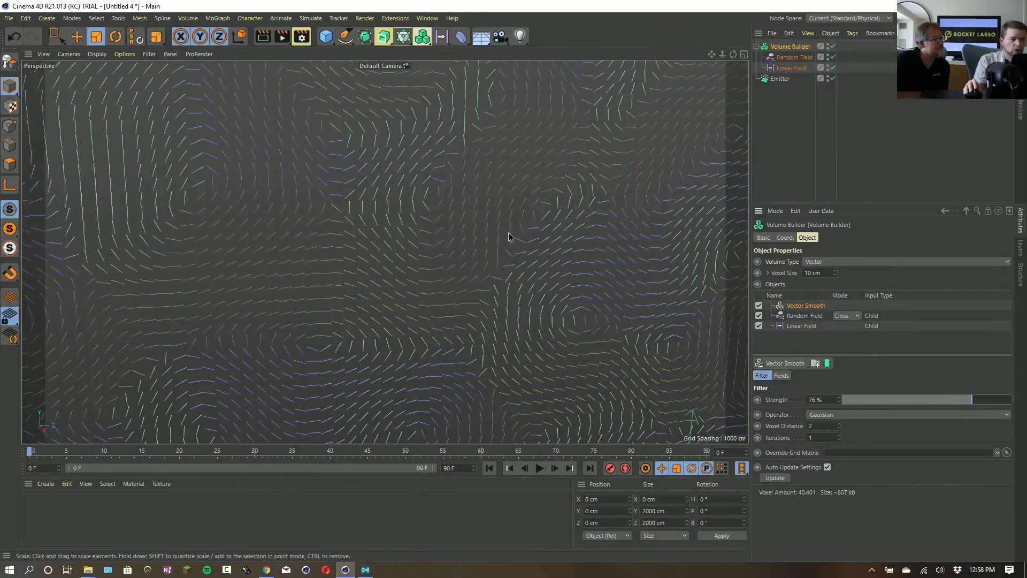
{"action": "right_click_drag", "start_coordinate": [516, 234], "coordinate": [351, 264], "text": "alt"}
{"action": "middle_click_drag", "start_coordinate": [429, 235], "coordinate": [357, 263], "text": "alt"}
{"action": "left_click_drag", "start_coordinate": [887, 401], "coordinate": [1018, 422]}
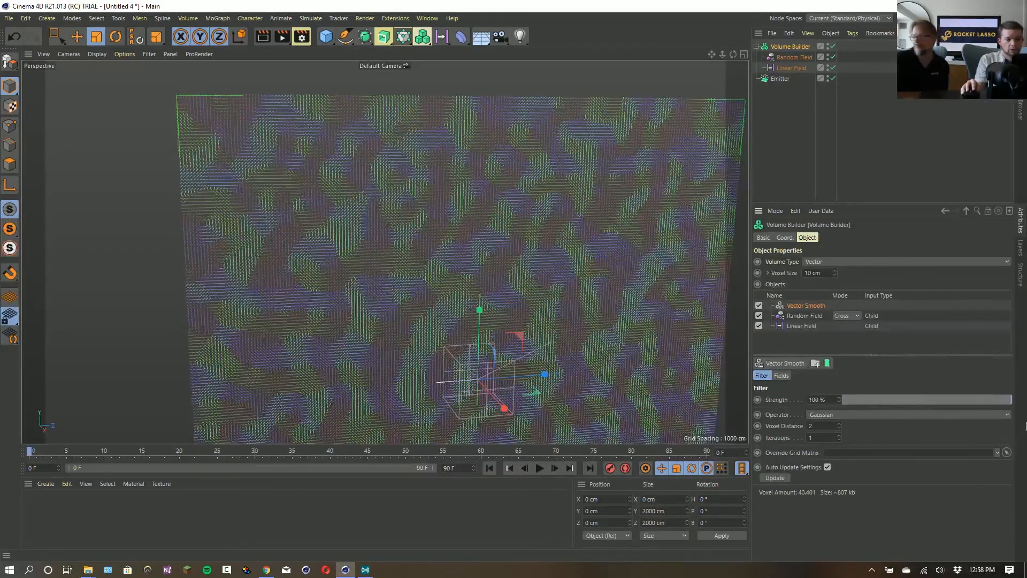
Try 3 iterations on the Vector Smooth filter, return it to 1, and set the filter's strength to 58%.
{"action": "left_click", "coordinate": [839, 436]}
{"action": "left_click", "coordinate": [839, 436]}
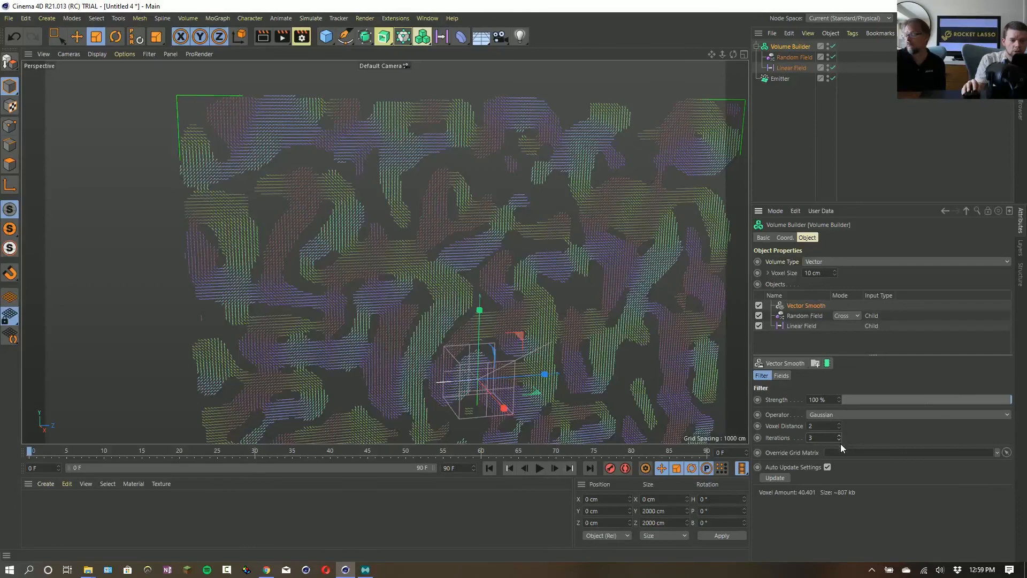
{"action": "left_click", "coordinate": [840, 441]}
{"action": "left_click", "coordinate": [840, 441]}
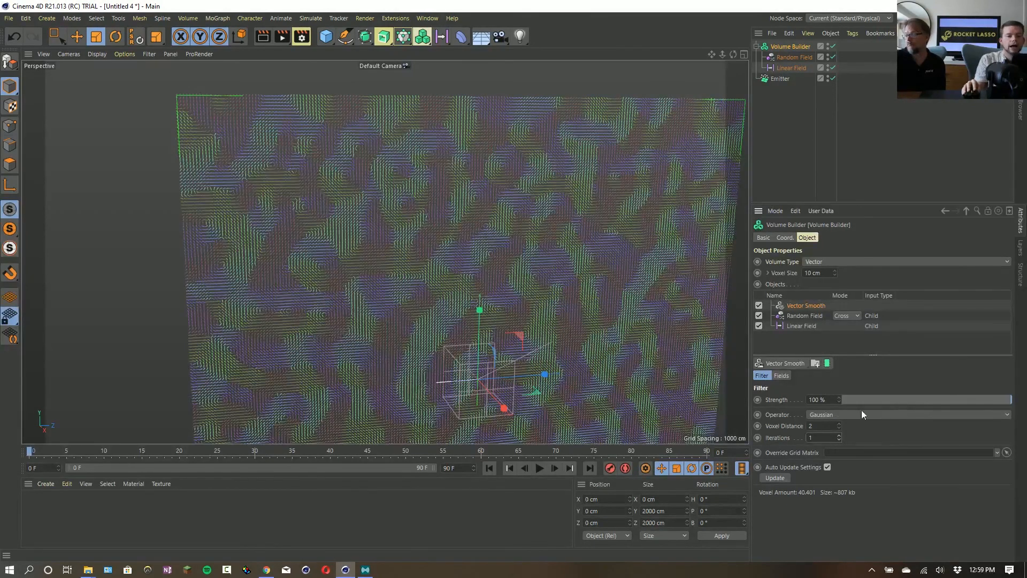
{"action": "left_click_drag", "start_coordinate": [852, 401], "coordinate": [943, 422]}
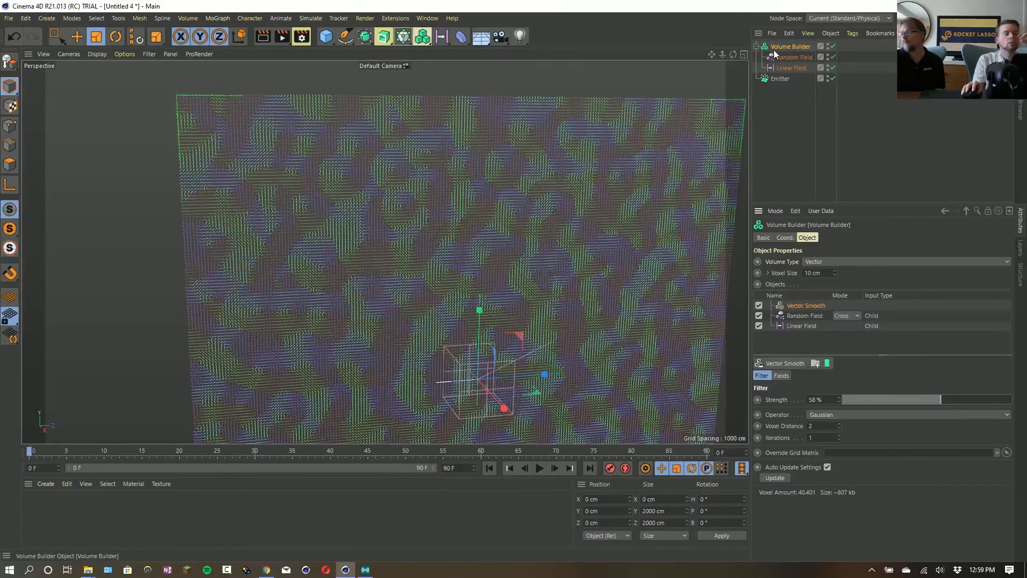
Try a Vector Curl filter above Vector Smooth in the Volume Builder, inspect the vectors up close, and delete the filter.
{"action": "left_click", "coordinate": [793, 364]}
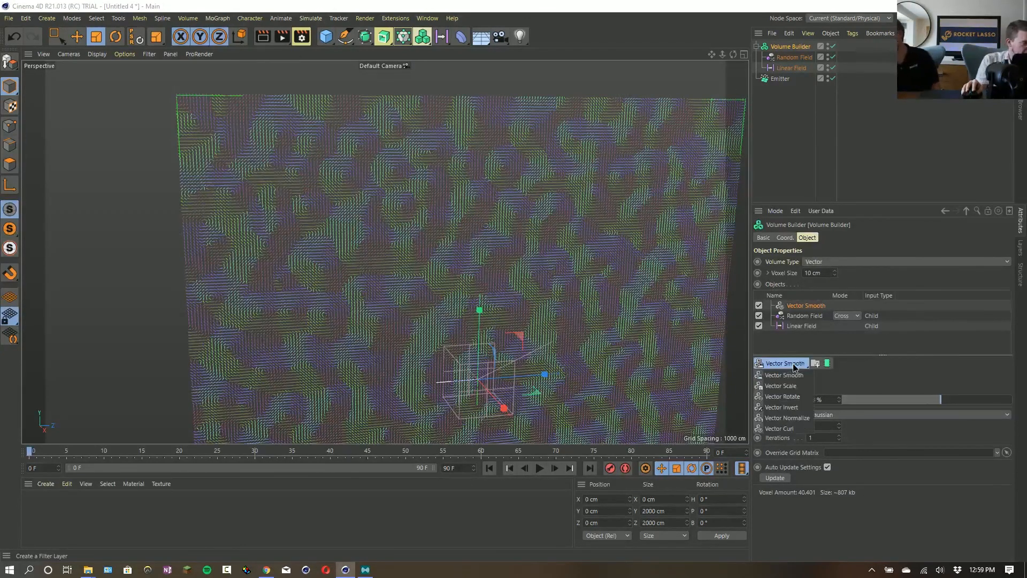
{"action": "left_click", "coordinate": [774, 430]}
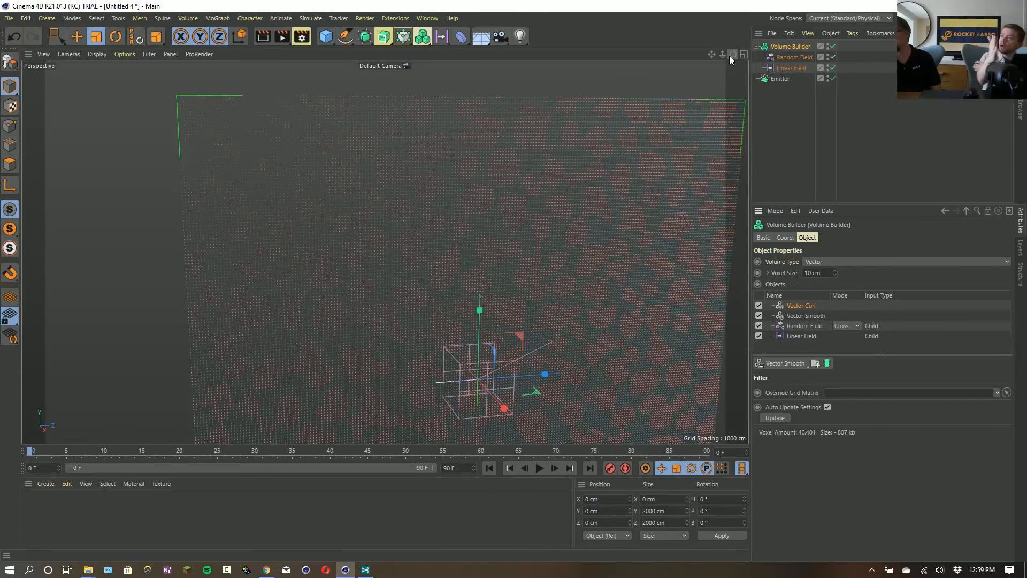
{"action": "mouse_move", "coordinate": [551, 223]}
{"action": "left_mouse_down", "text": "alt"}
{"action": "mouse_move", "coordinate": [607, 259]}
{"action": "mouse_move", "coordinate": [577, 250]}
{"action": "left_mouse_up", "text": "alt"}
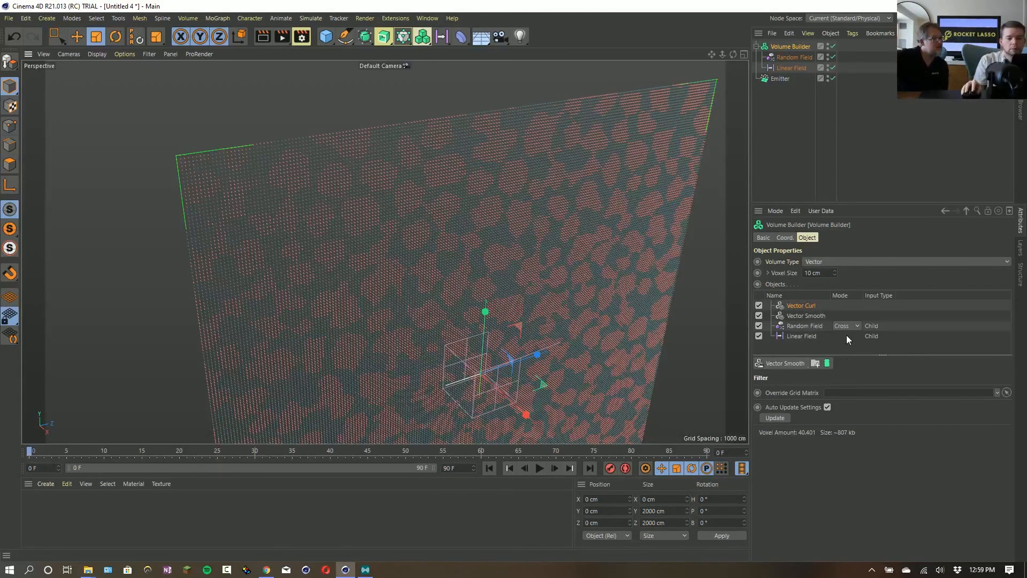
{"action": "scroll", "coordinate": [521, 284], "scroll_direction": "up", "scroll_amount": 10}
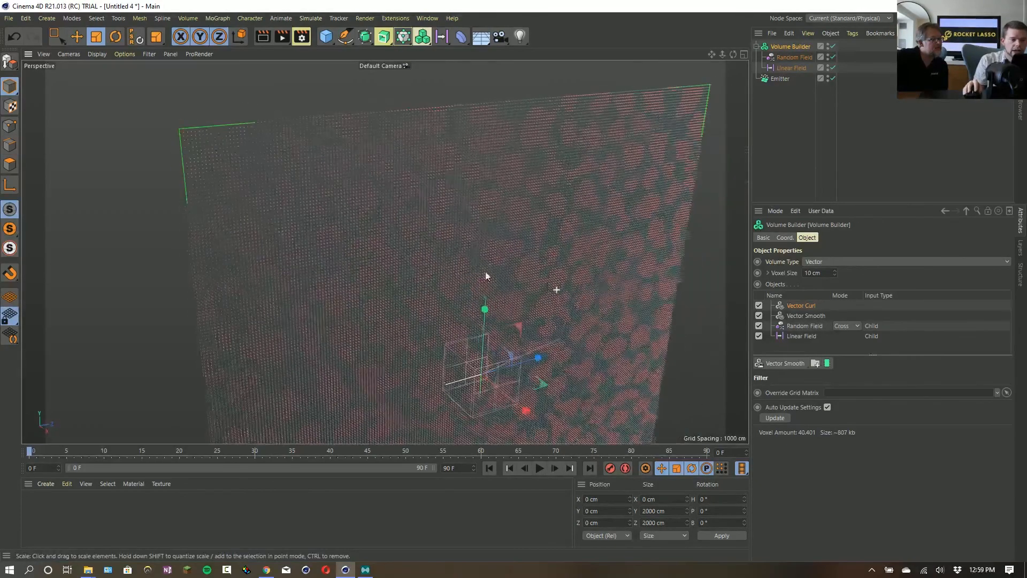
{"action": "scroll", "coordinate": [454, 209], "scroll_direction": "up", "scroll_amount": 3}
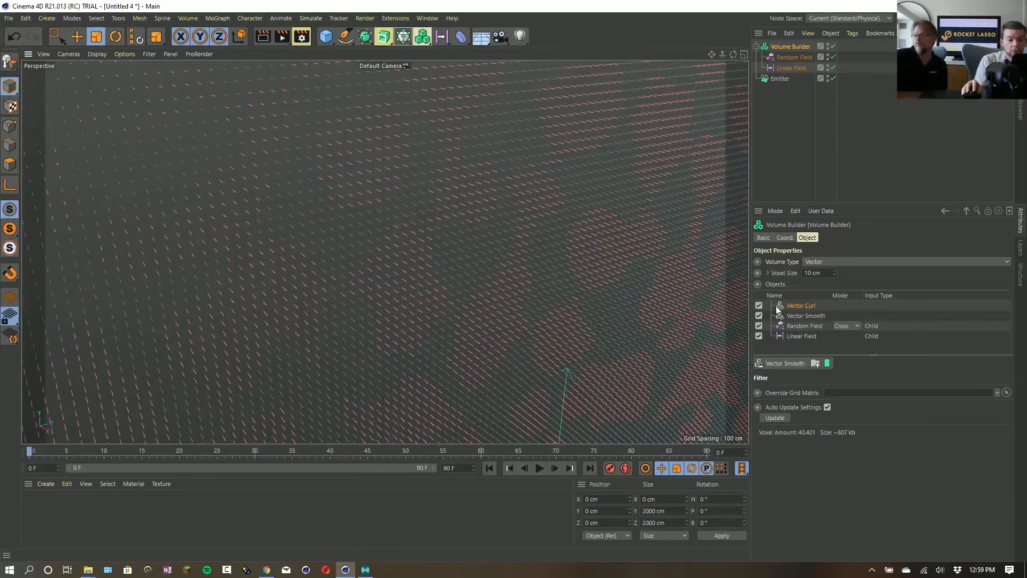
{"action": "key", "text": "Delete"}
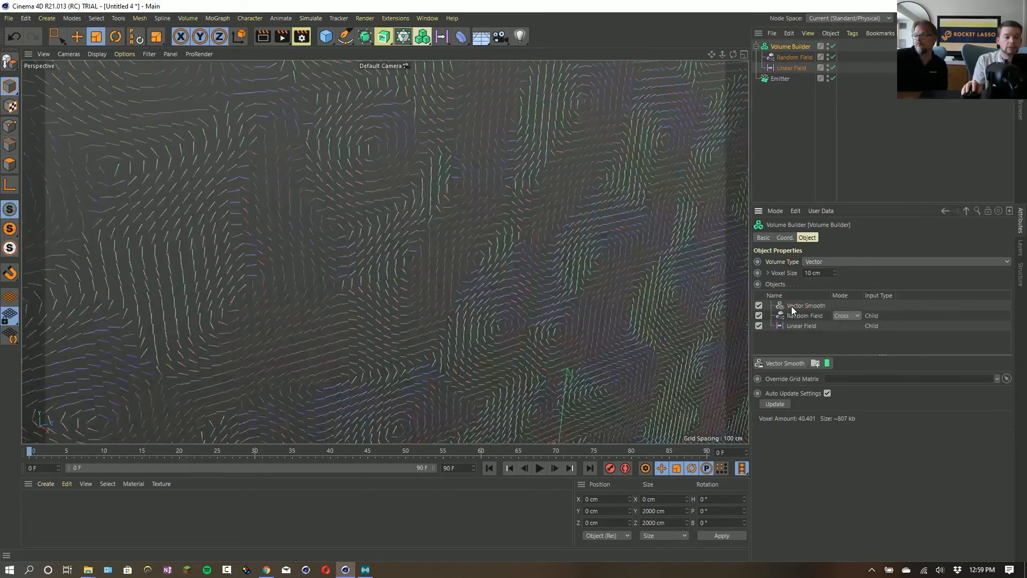
Add a Field Force to the scene and assign the Volume Builder to its field list as a Volume Object.
{"action": "scroll", "coordinate": [418, 290], "scroll_direction": "down", "scroll_amount": 5}
{"action": "mouse_move", "coordinate": [498, 275]}
{"action": "left_mouse_down", "text": "alt"}
{"action": "mouse_move", "coordinate": [462, 278]}
{"action": "mouse_move", "coordinate": [484, 279]}
{"action": "left_mouse_up", "text": "alt"}
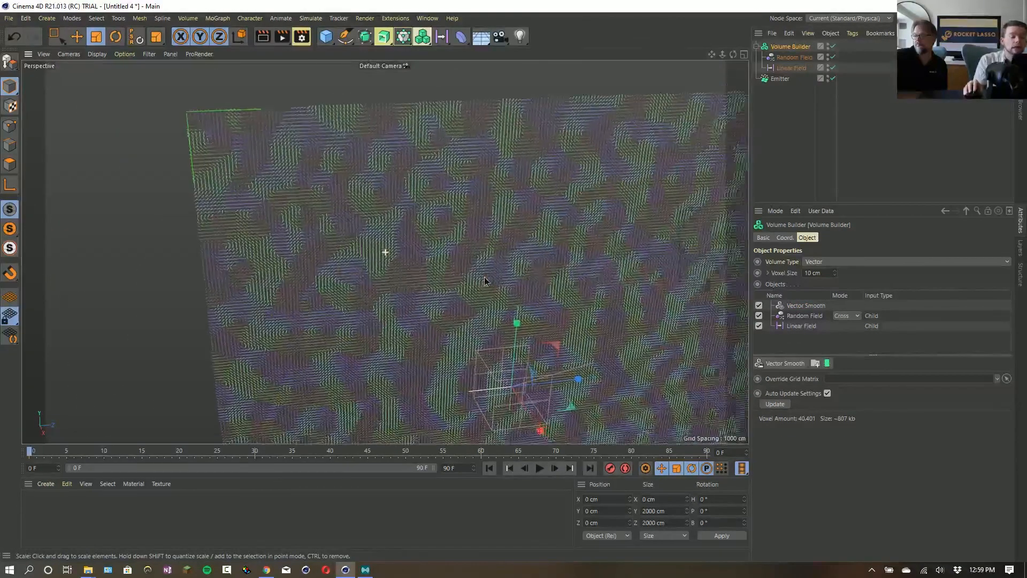
{"action": "left_click_drag", "start_coordinate": [572, 259], "coordinate": [554, 256], "text": "alt"}
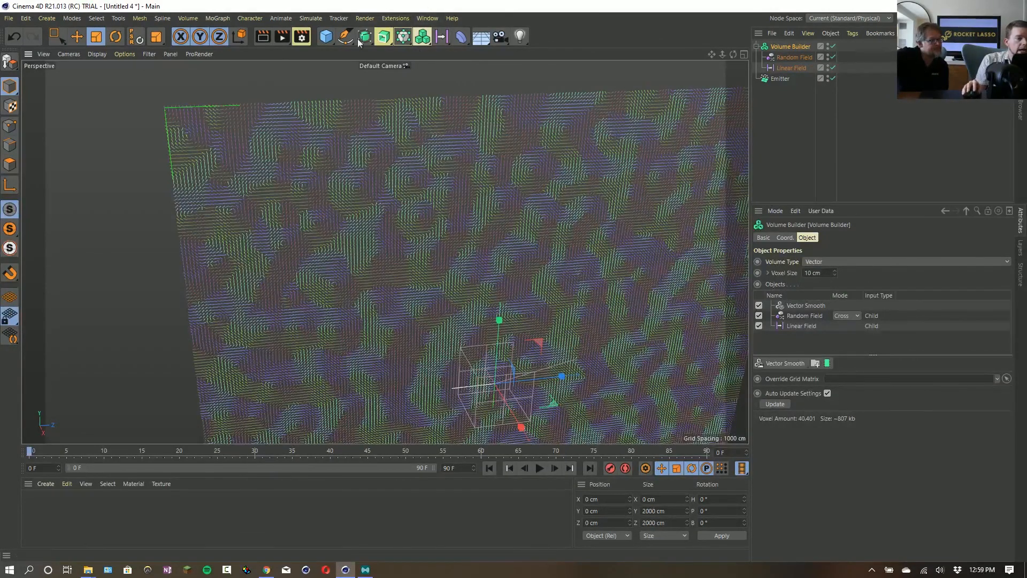
{"action": "left_click", "coordinate": [311, 18]}
{"action": "mouse_move", "coordinate": [324, 94]}
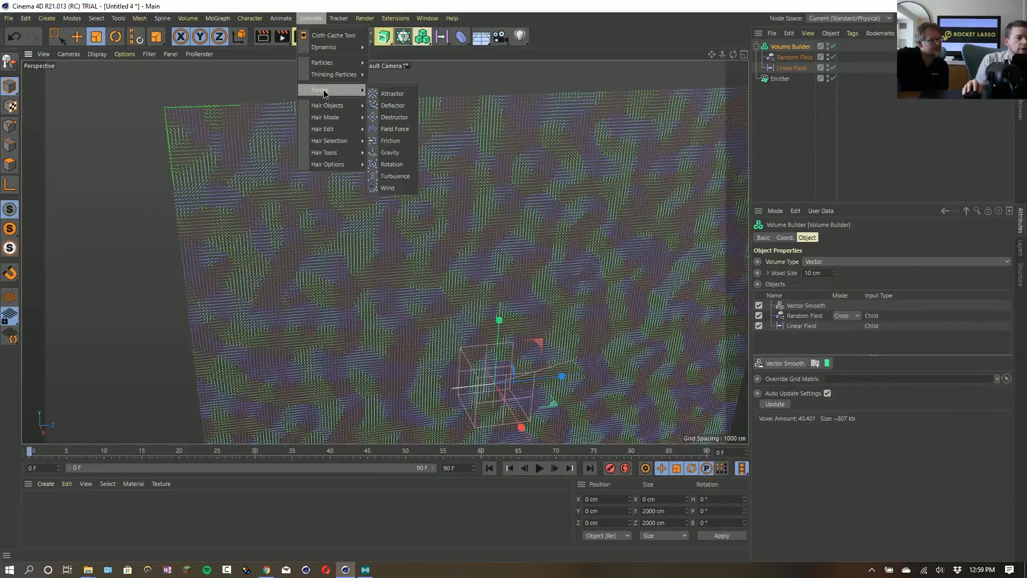
{"action": "left_click", "coordinate": [396, 130]}
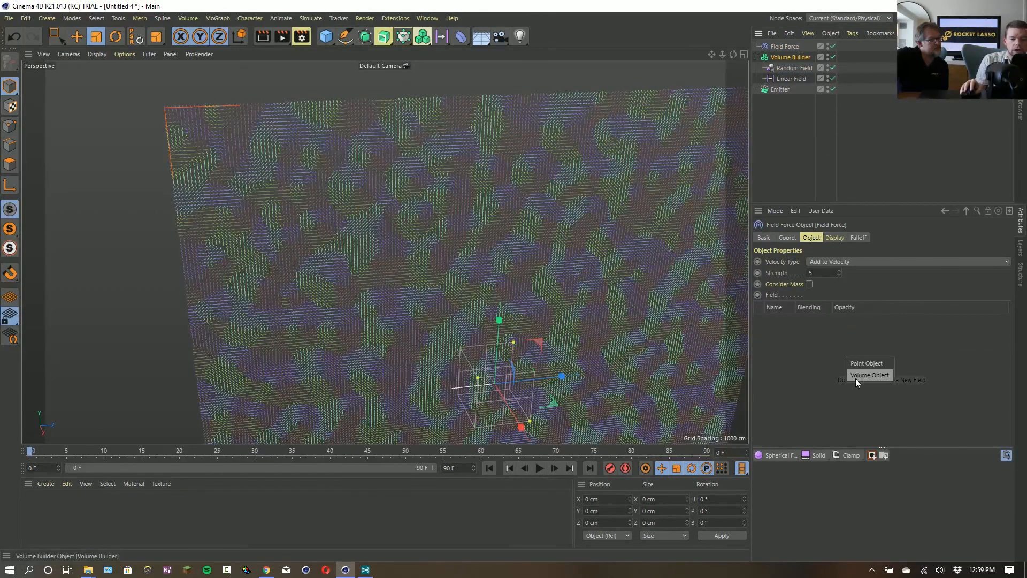
{"action": "left_click", "coordinate": [860, 376]}
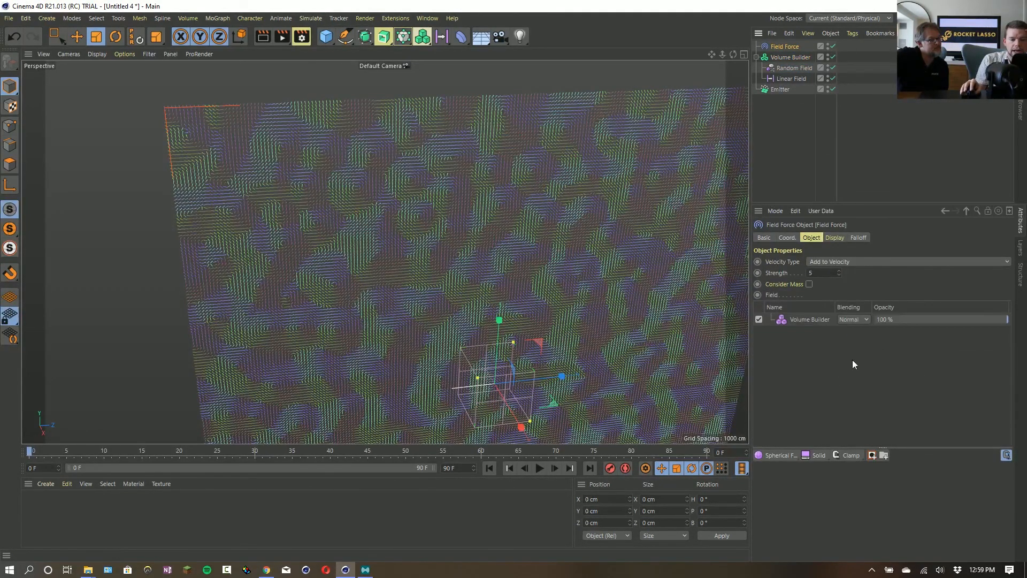
Set the Field Force's velocity type to Change Direction and watch the particles follow the vectors during playback.
{"action": "left_click", "coordinate": [825, 262]}
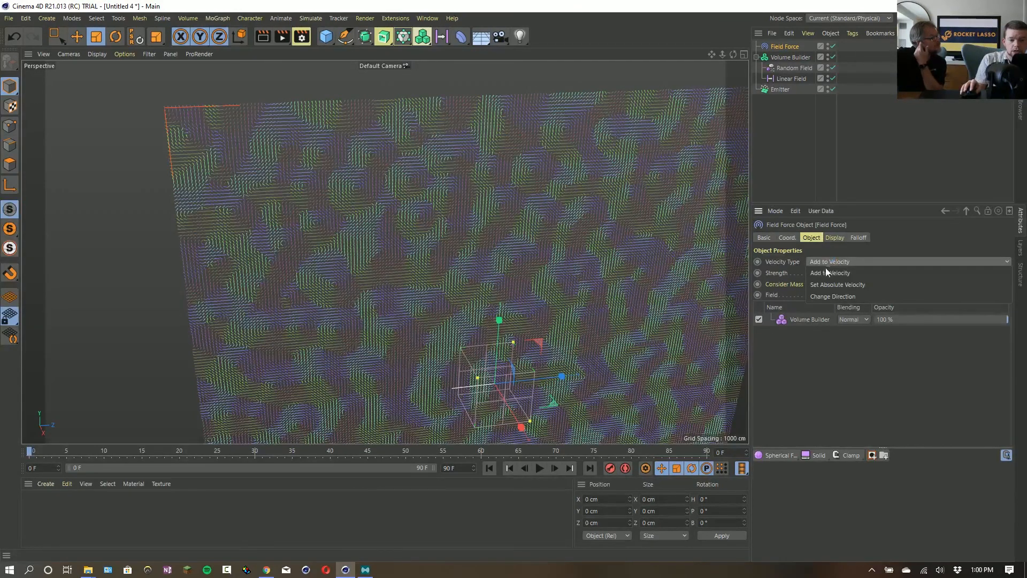
{"action": "left_click", "coordinate": [845, 297]}
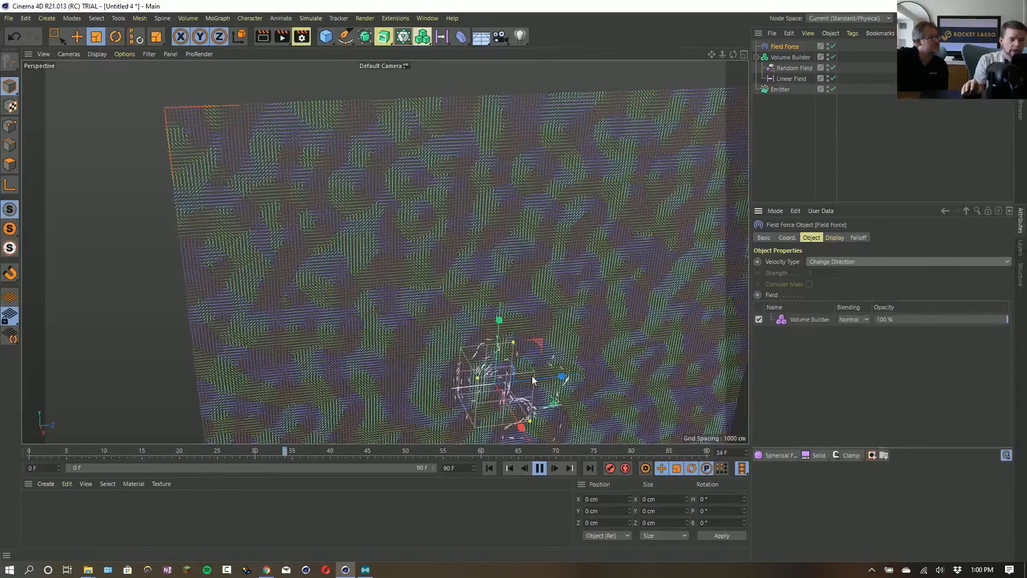
{"action": "middle_click_drag", "start_coordinate": [532, 411], "coordinate": [525, 314], "text": "alt"}
{"action": "right_click_drag", "start_coordinate": [525, 315], "coordinate": [539, 292], "text": "alt"}
{"action": "left_click_drag", "start_coordinate": [539, 292], "coordinate": [558, 281], "text": "alt"}
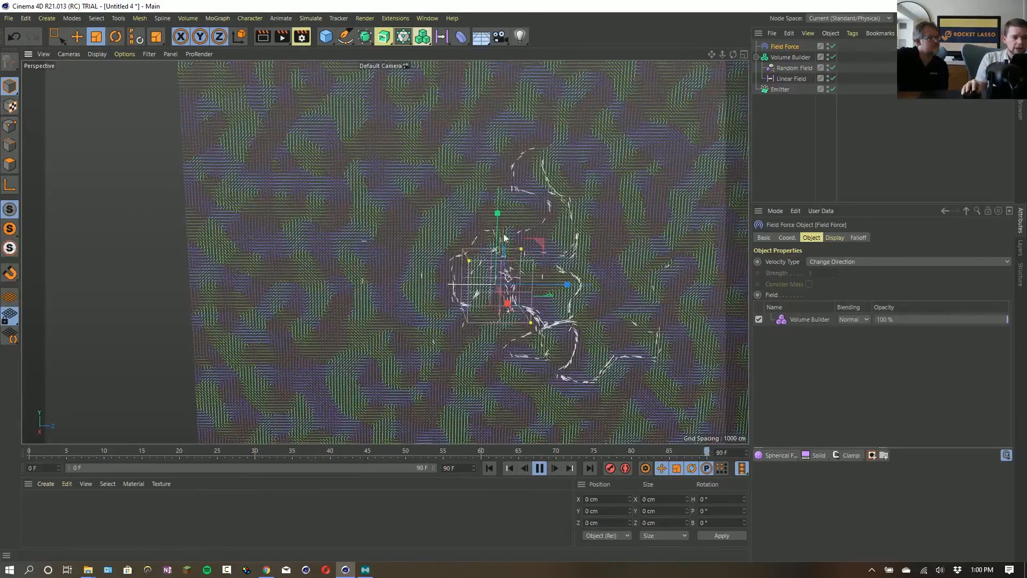
Try an animation speed of 55% on the Random Field during playback and reset it to 0%.
{"action": "left_click", "coordinate": [792, 67]}
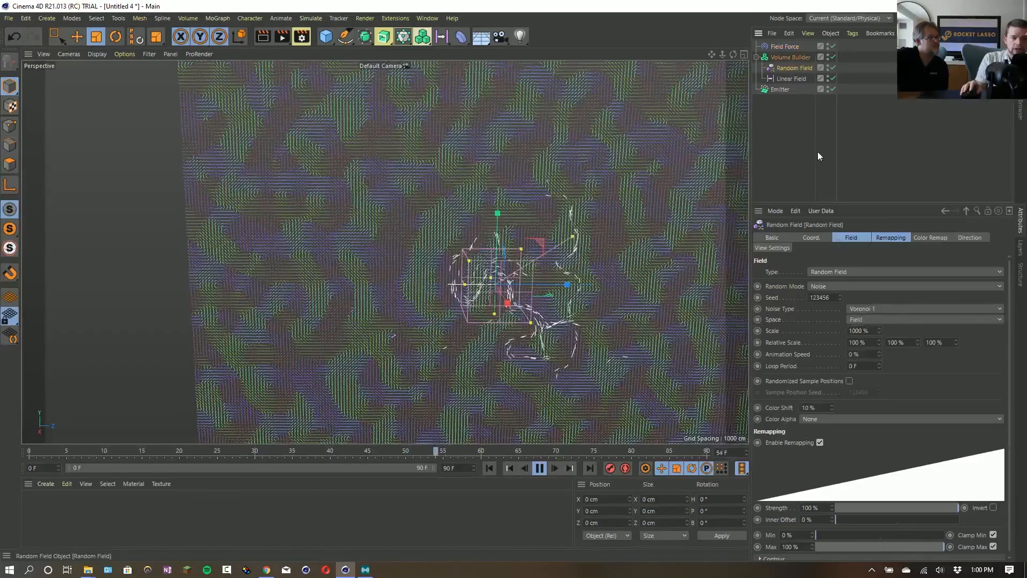
{"action": "double_click", "coordinate": [866, 352]}
{"action": "type", "text": "55"}
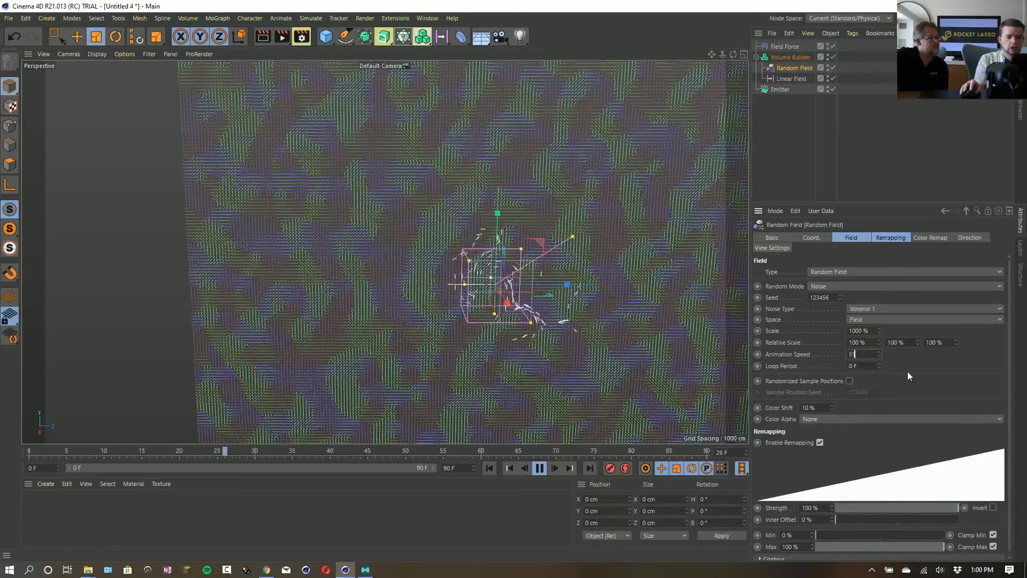
{"action": "key", "text": "Return"}
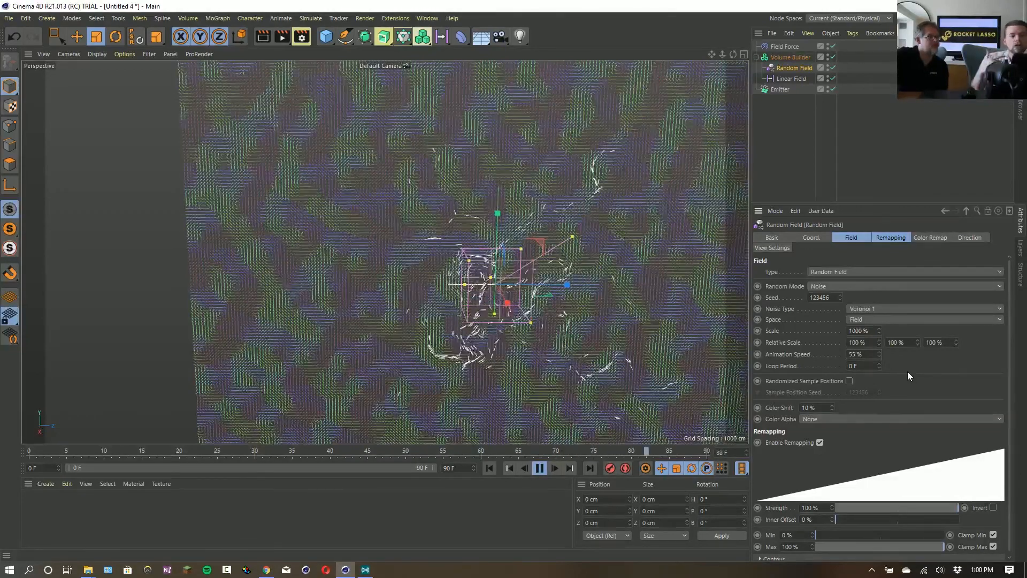
{"action": "double_click", "coordinate": [856, 355]}
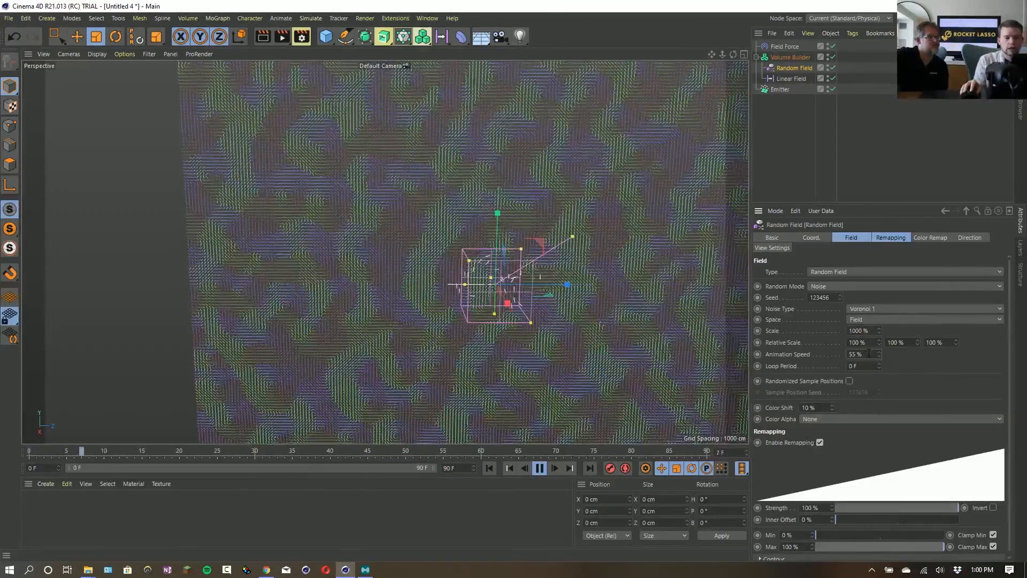
{"action": "type", "text": "0"}
{"action": "key", "text": "Return"}
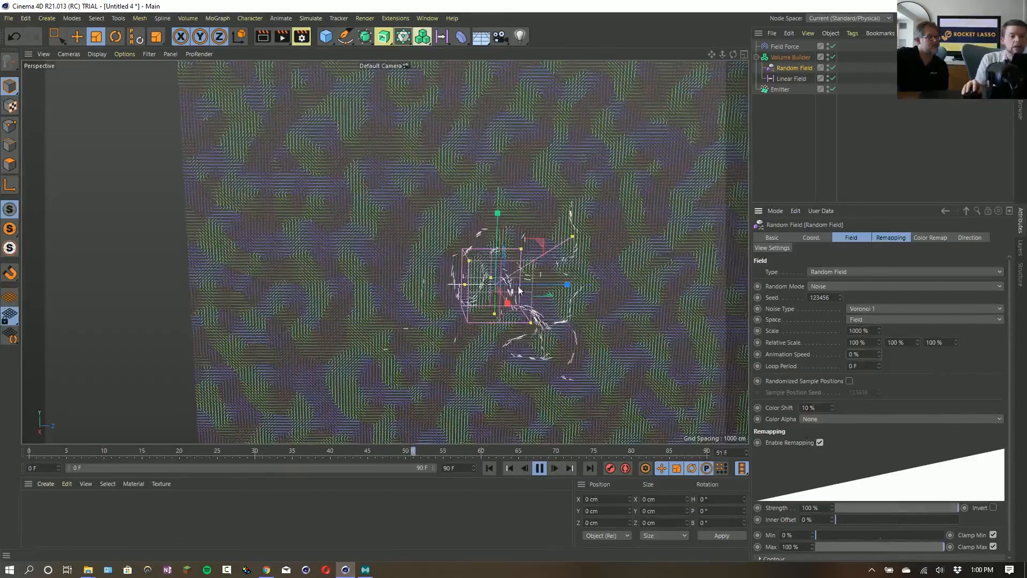
{"action": "left_click", "coordinate": [786, 89]}
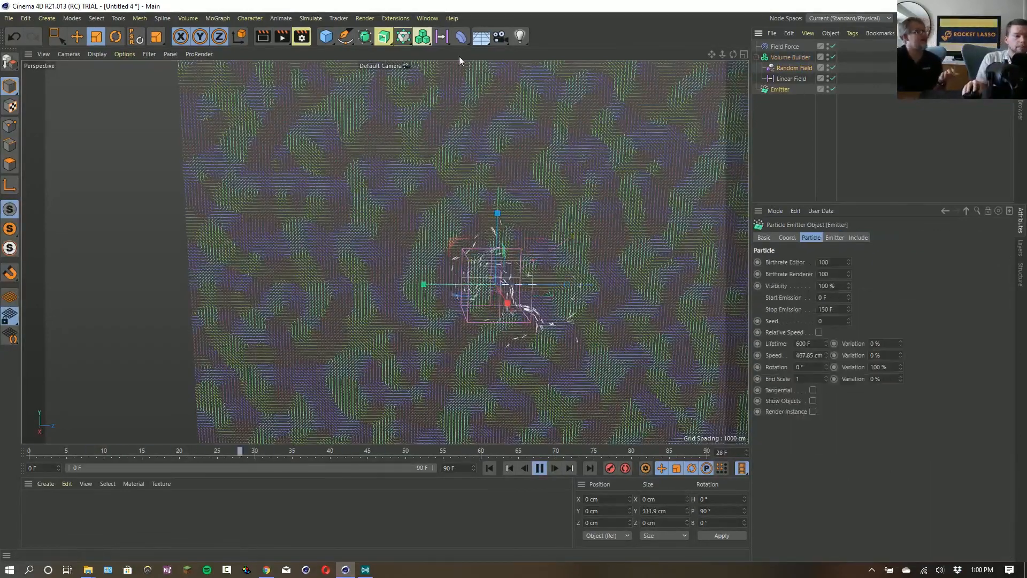
{"action": "left_click", "coordinate": [347, 18]}
{"action": "mouse_move", "coordinate": [356, 24]}
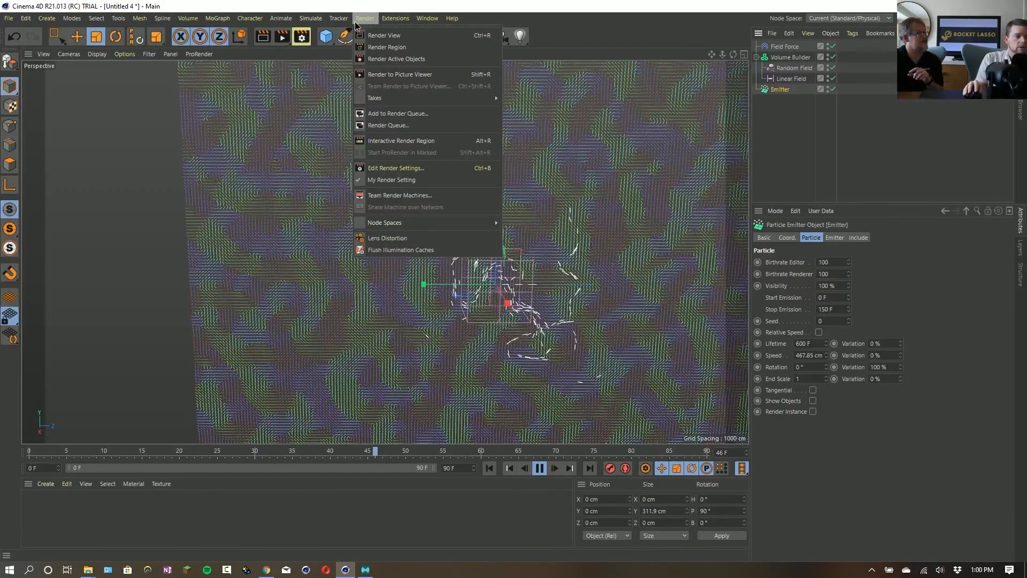
{"action": "left_click", "coordinate": [368, 12]}
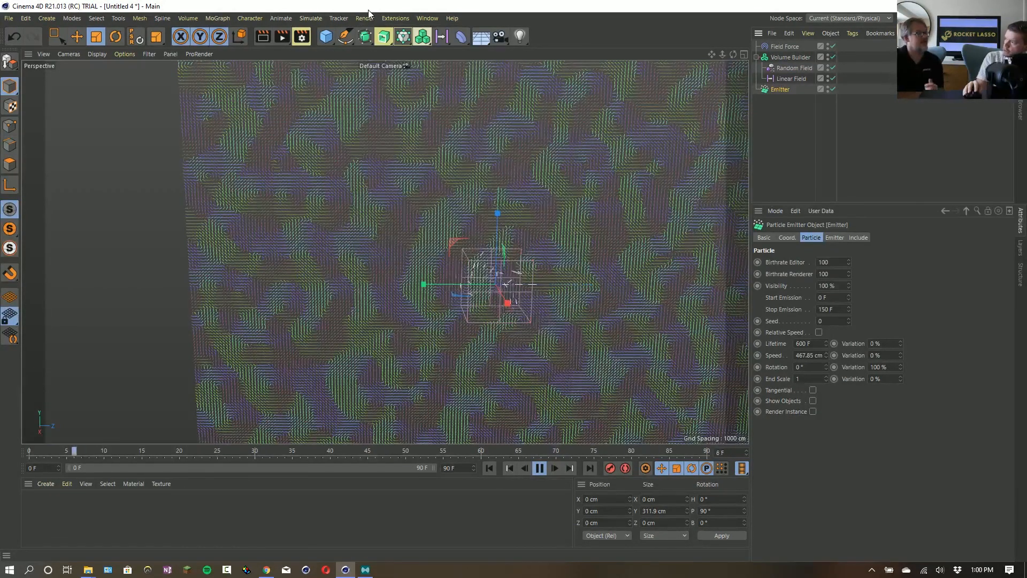
Add a cache layer with animation enabled to the Volume Builder, then stop playback and return to frame 0.
{"action": "left_click", "coordinate": [791, 58]}
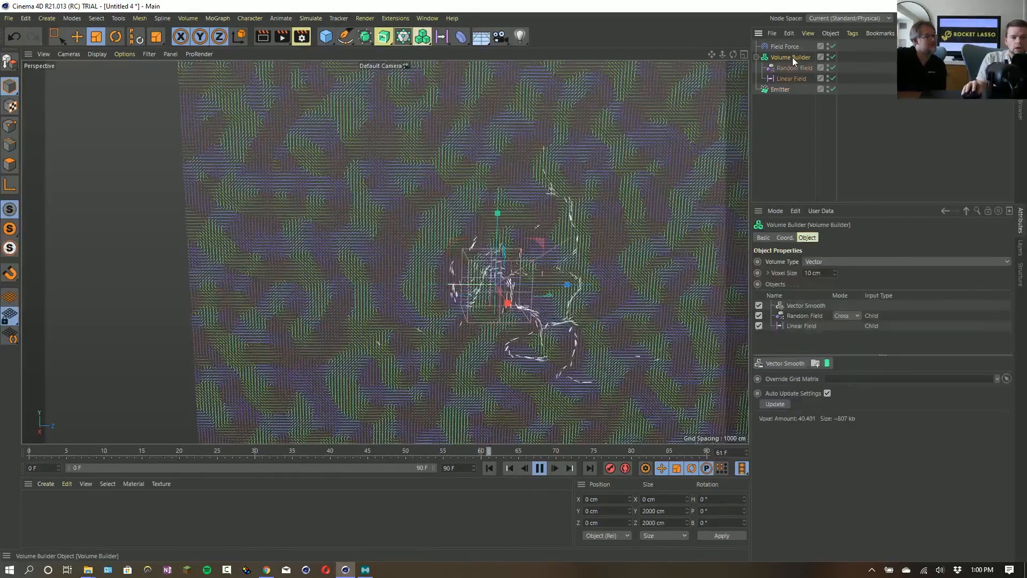
{"action": "left_click", "coordinate": [827, 363]}
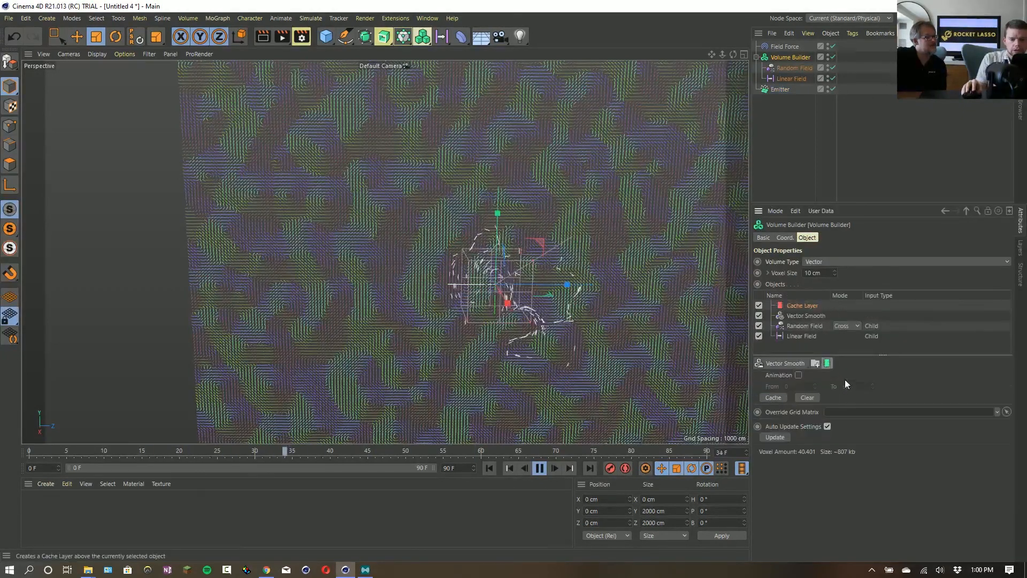
{"action": "left_click", "coordinate": [798, 375]}
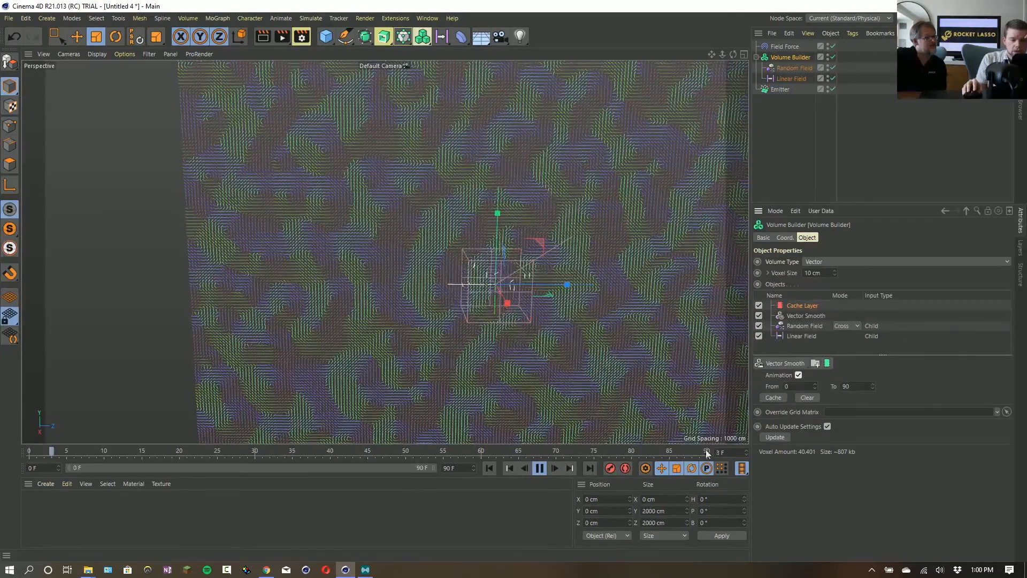
{"action": "left_click", "coordinate": [541, 468]}
{"action": "left_click", "coordinate": [490, 467]}
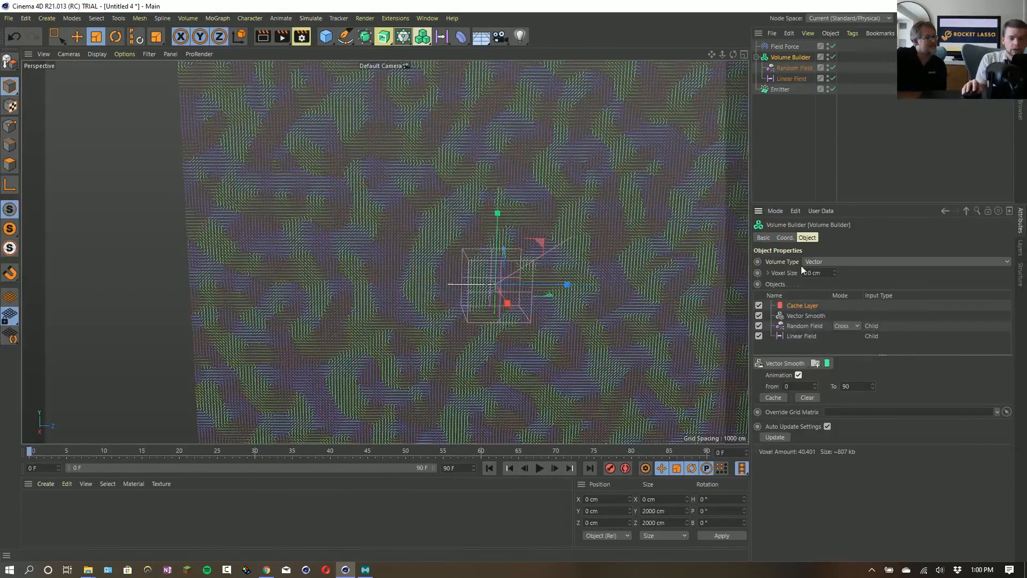
Set the Random Field's animation speed to 55%.
{"action": "left_click", "coordinate": [795, 68]}
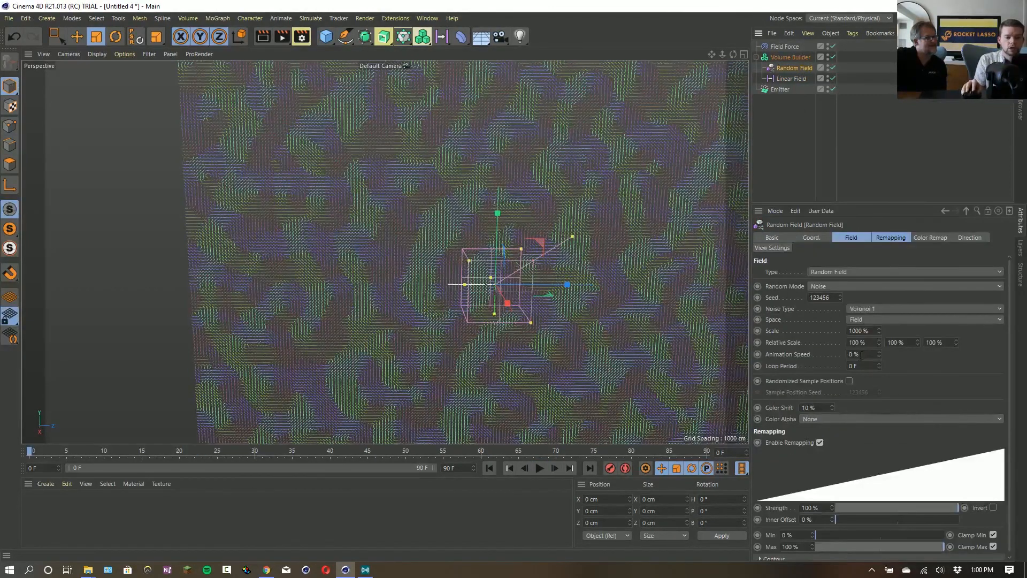
{"action": "type", "text": "55"}
{"action": "key", "text": "Return"}
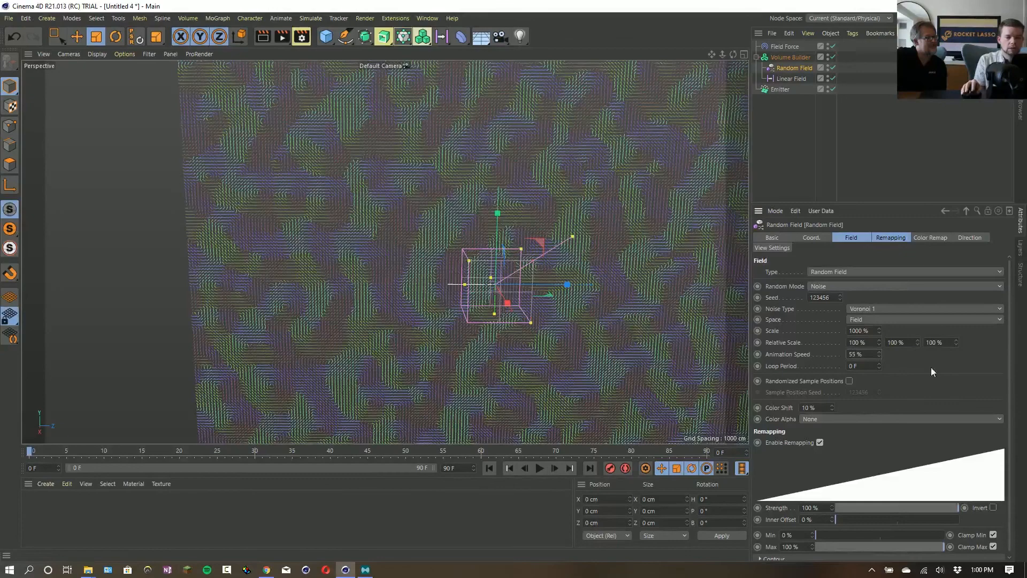
Cache the Volume Builder's animated vectors from frame 0 to 90 and play the animation.
{"action": "left_click", "coordinate": [792, 58]}
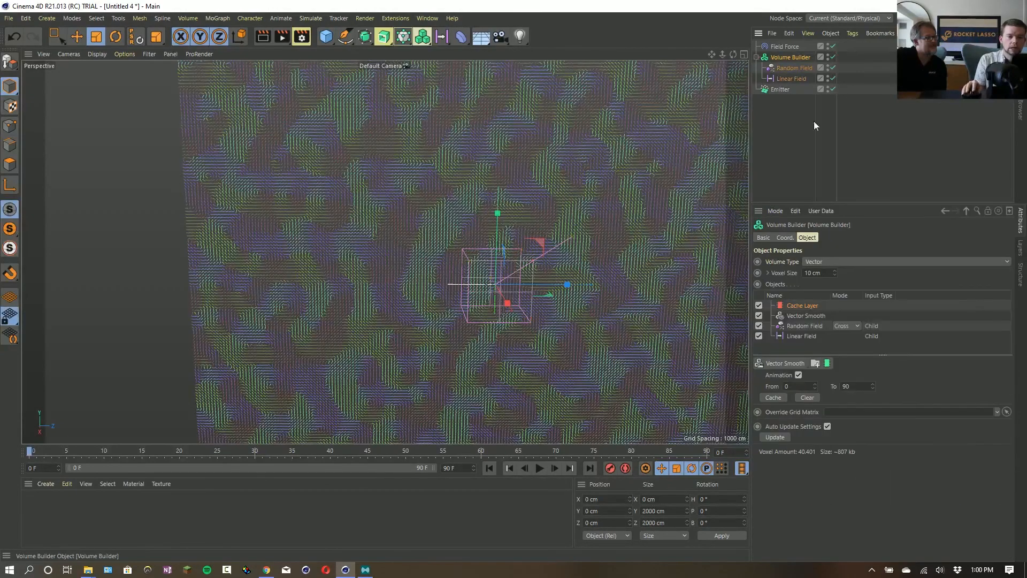
{"action": "left_click", "coordinate": [777, 399]}
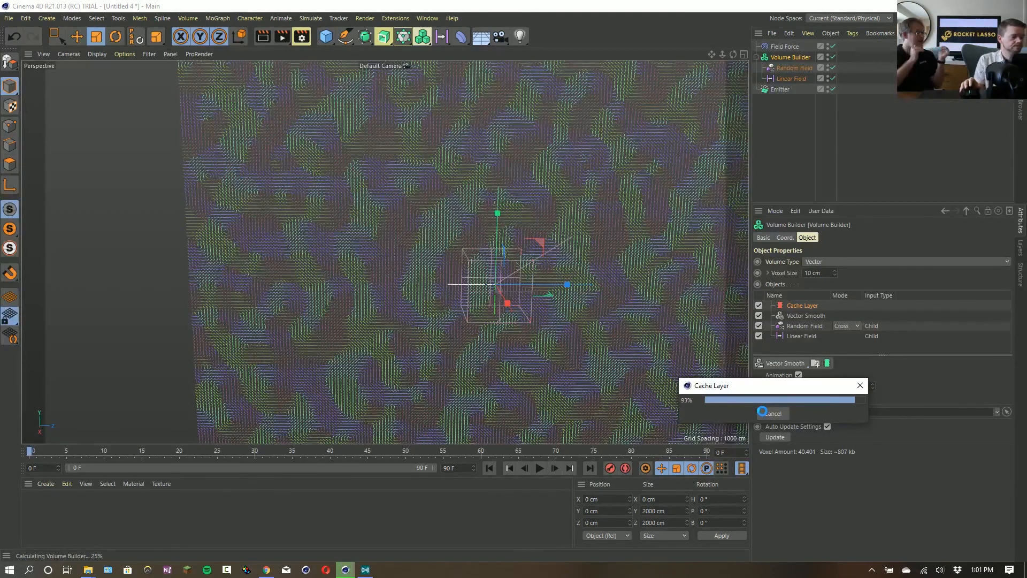
{"action": "left_click", "coordinate": [540, 469]}
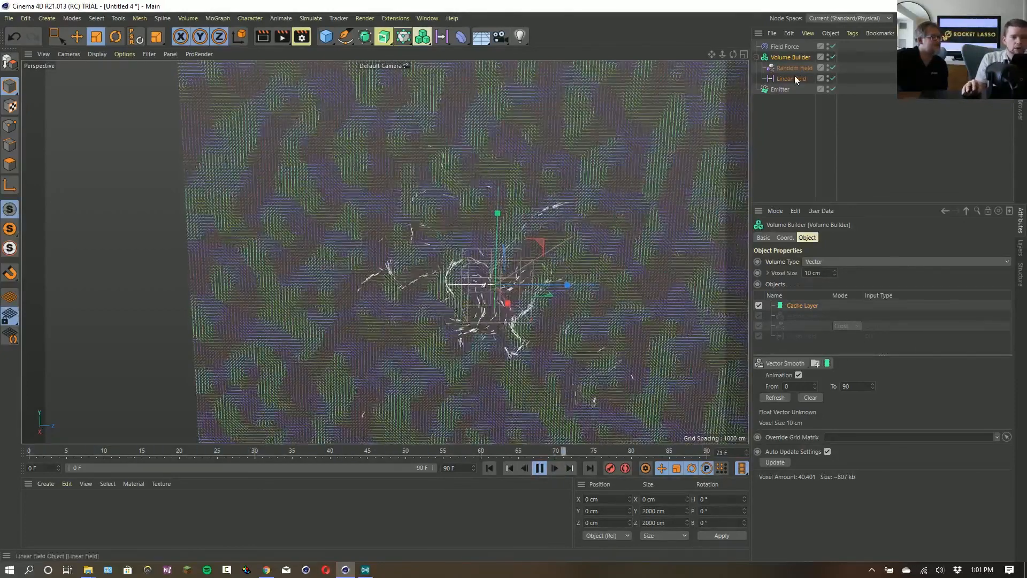
Add a Tracer for the Emitter's particles, let the paths draw out, and stop playback.
{"action": "left_click", "coordinate": [780, 89]}
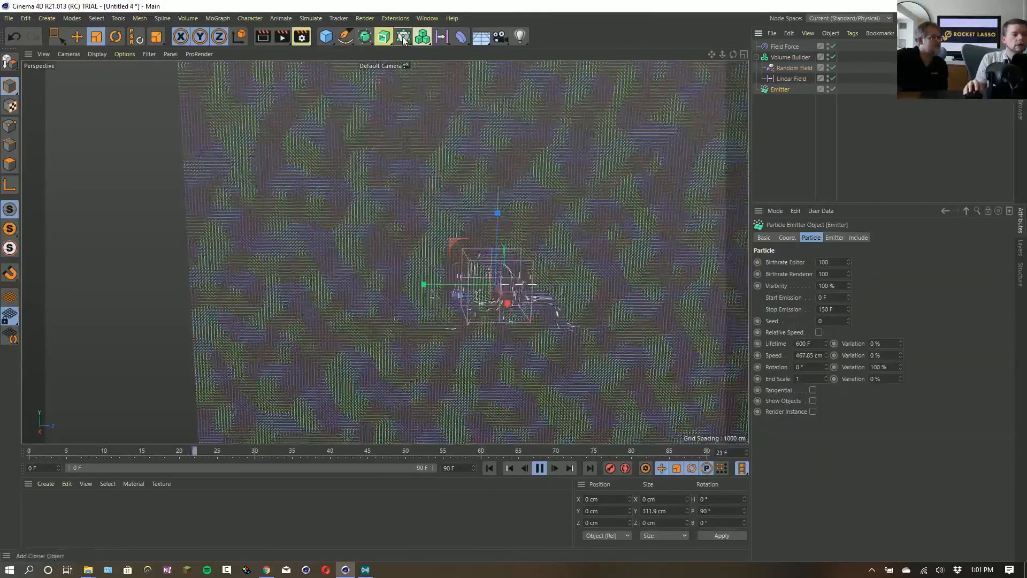
{"action": "left_click", "coordinate": [422, 36]}
{"action": "left_click", "coordinate": [448, 94]}
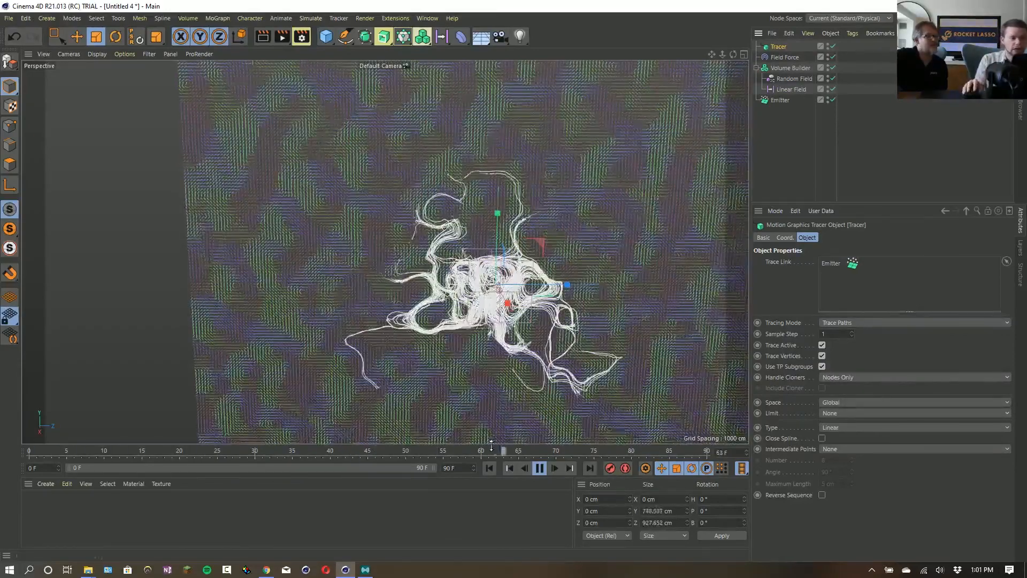
{"action": "left_click", "coordinate": [539, 468]}
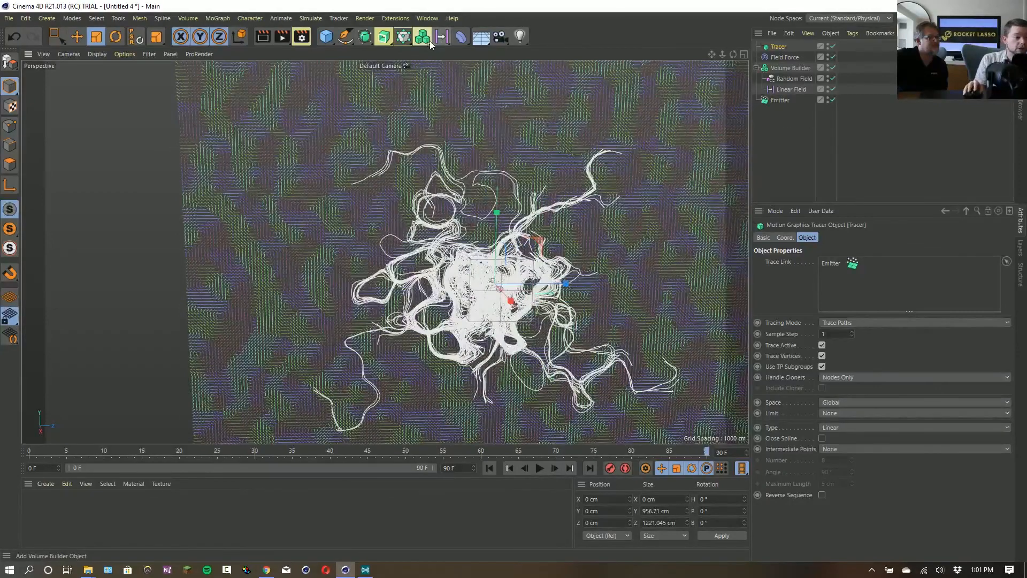
Add a Text spline and rotate its heading to 90° to face the view.
{"action": "left_click", "coordinate": [347, 40]}
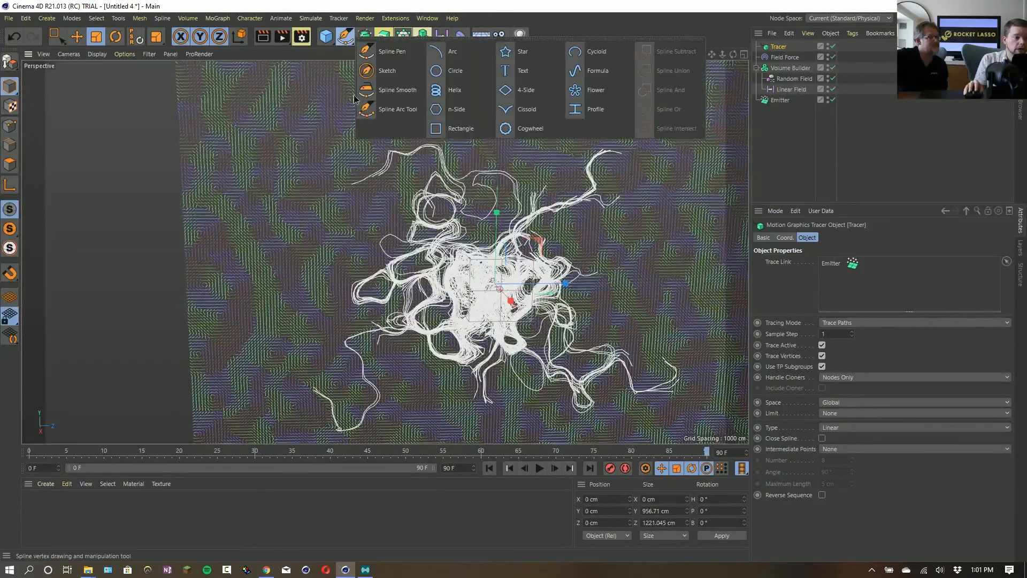
{"action": "left_click", "coordinate": [522, 74]}
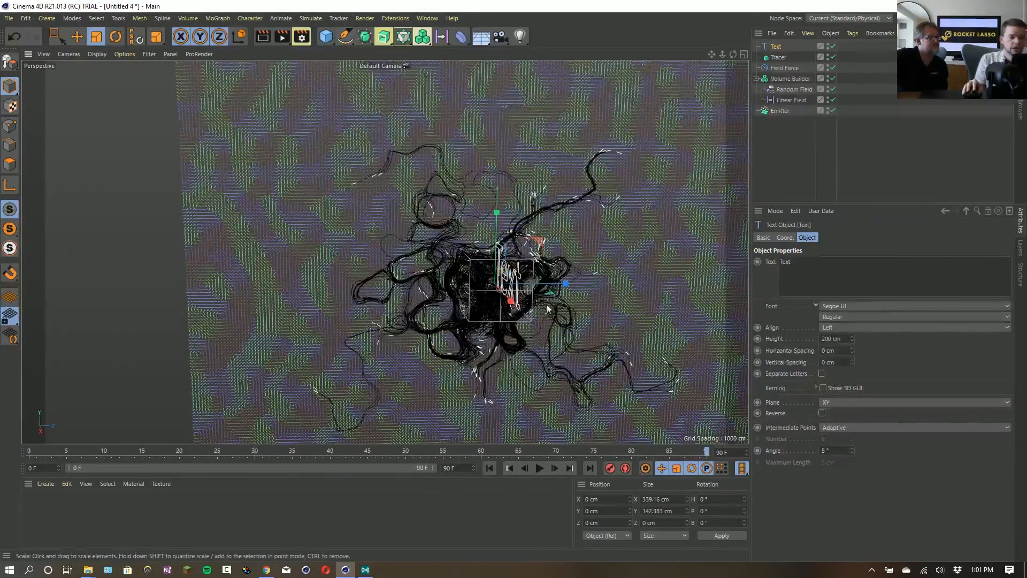
{"action": "key", "text": "r"}
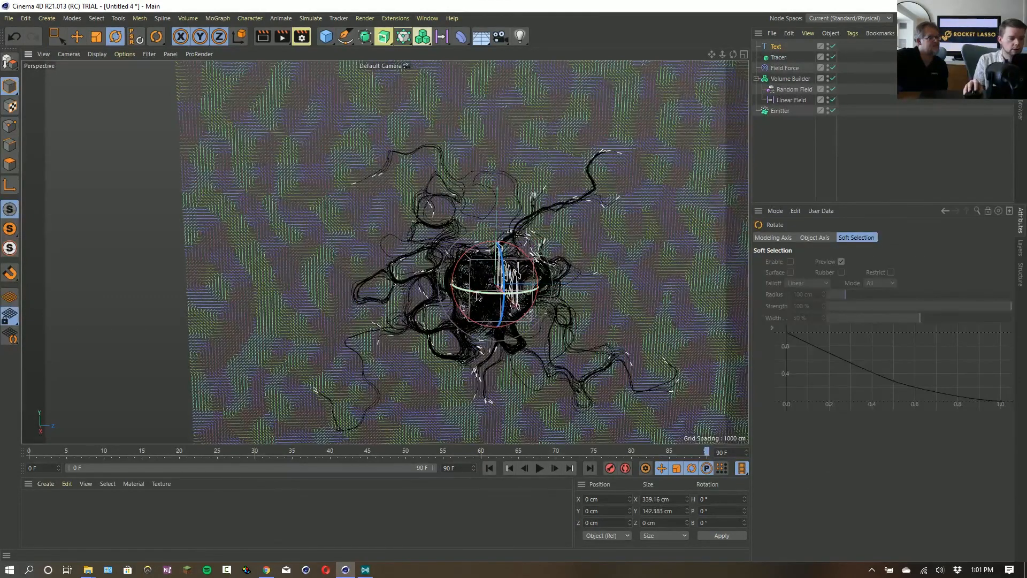
{"action": "left_click_drag", "start_coordinate": [479, 295], "coordinate": [551, 292]}
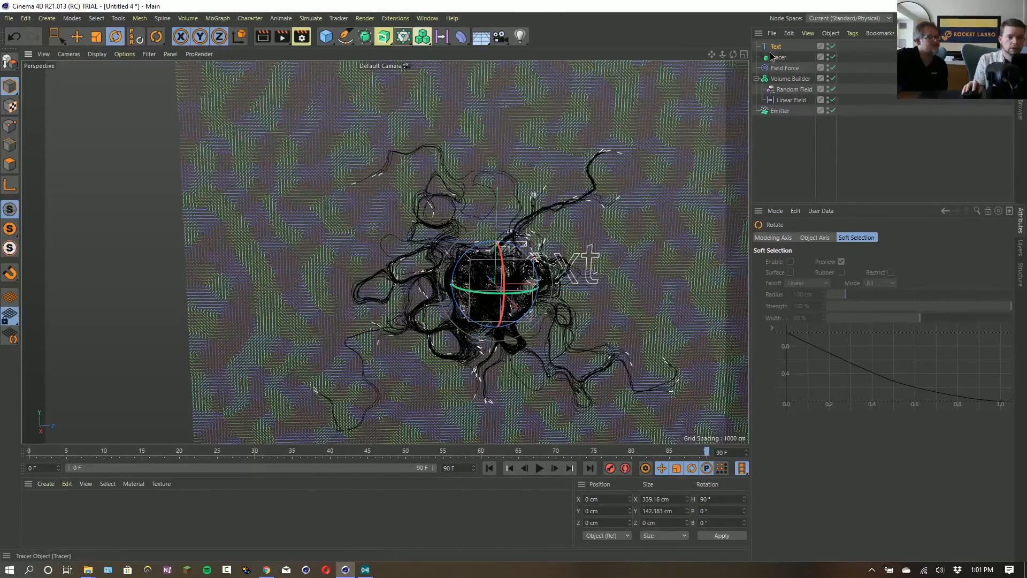
Scale the Text spline up to a height of about 627 cm and move it across the middle of the vector grid.
{"action": "left_click", "coordinate": [774, 58]}
{"action": "key", "text": "t"}
{"action": "left_click", "coordinate": [776, 47]}
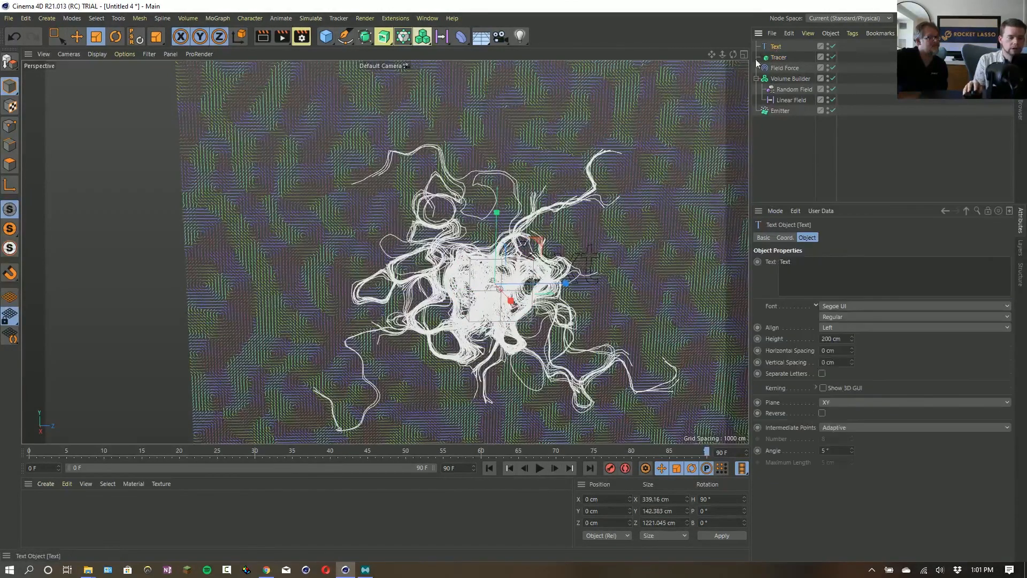
{"action": "key", "text": "t"}
{"action": "left_click_drag", "start_coordinate": [434, 228], "coordinate": [302, 278]}
{"action": "key", "text": "e"}
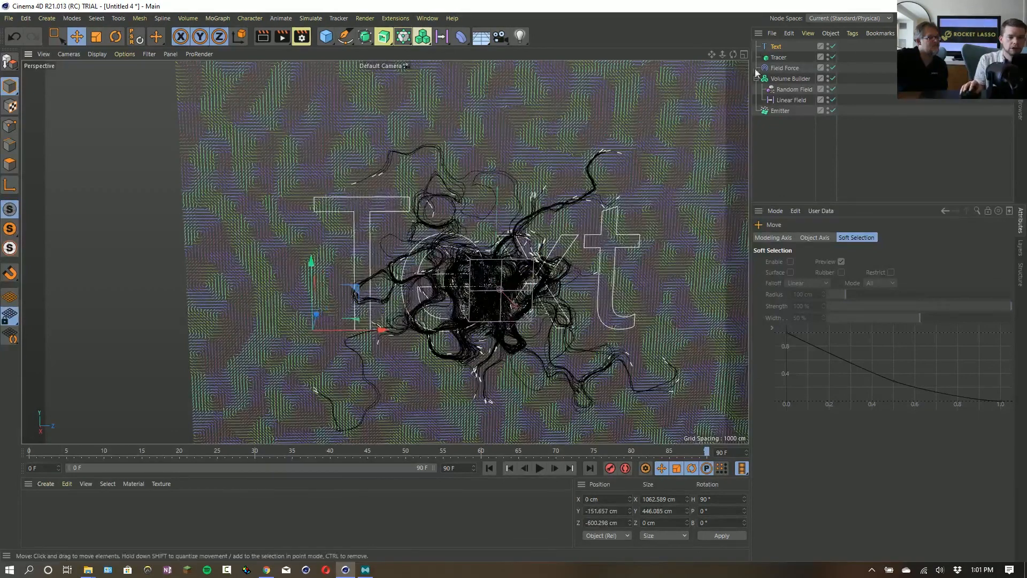
Replace the spline's text with a four-letter first name in capitals and shift it along Z to about -639 cm.
{"action": "left_click", "coordinate": [775, 47]}
{"action": "key", "text": "ctrl+a"}
{"action": "type", "text": "R"}
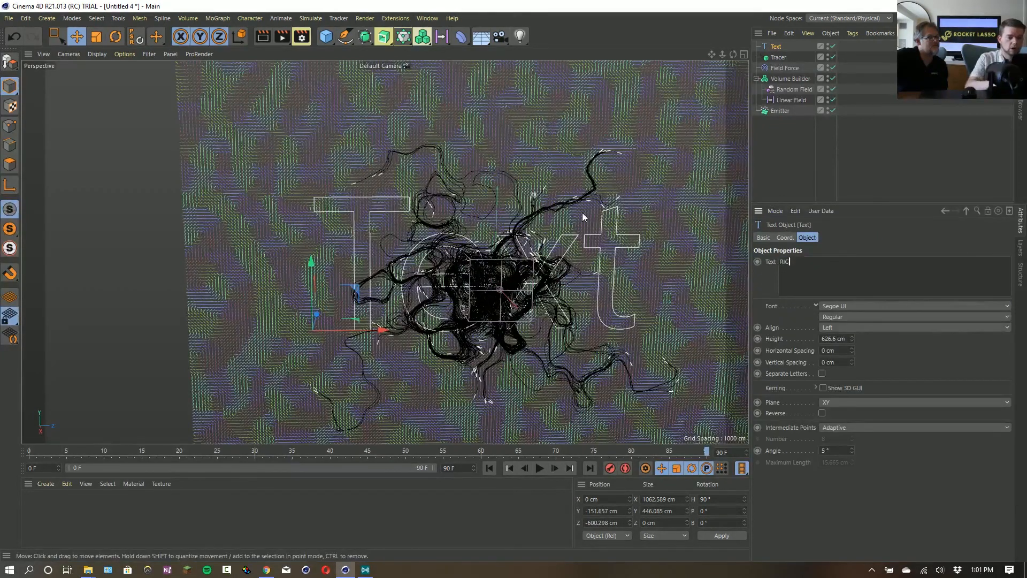
{"action": "left_click", "coordinate": [868, 240]}
{"action": "key", "text": "e"}
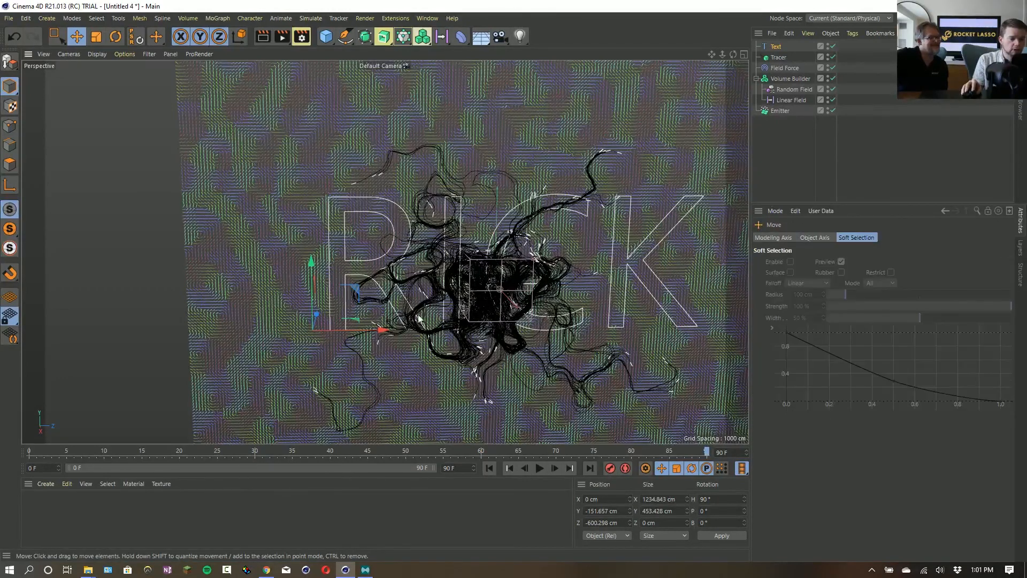
{"action": "left_click_drag", "start_coordinate": [341, 331], "coordinate": [330, 331]}
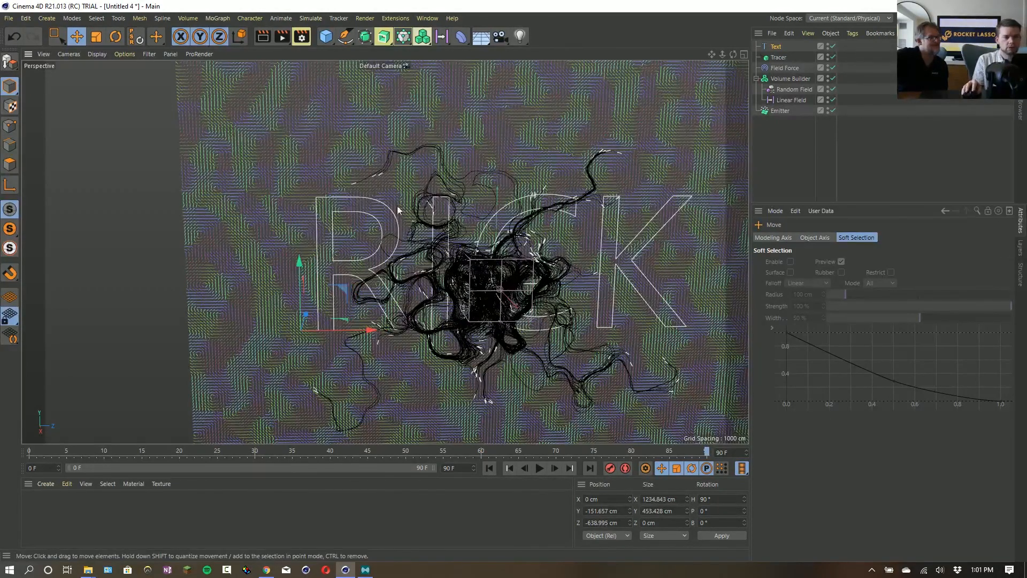
Add the Text spline to the Field Force's fields above the Volume Builder and play the animation from frame 0.
{"action": "left_click", "coordinate": [779, 70]}
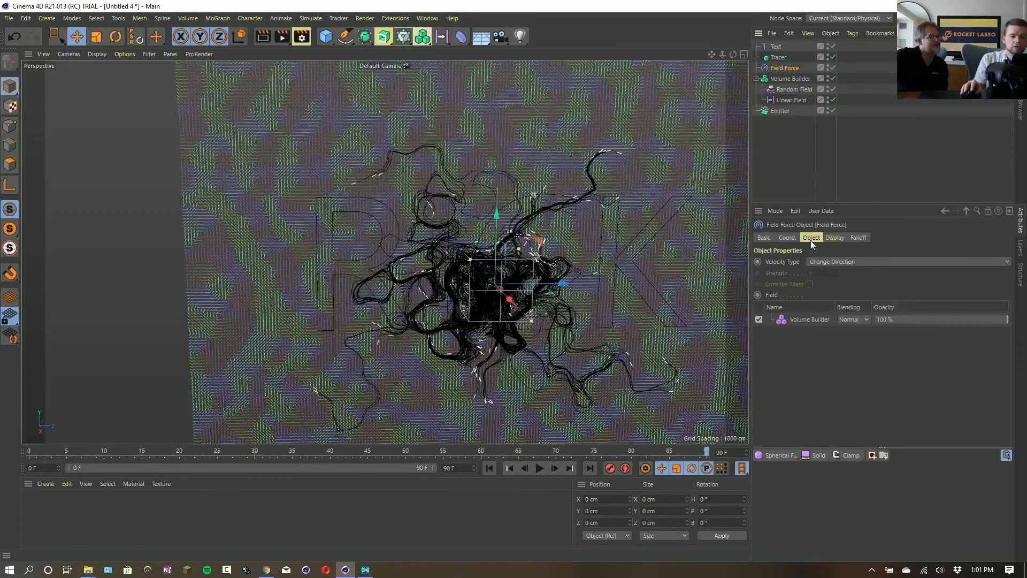
{"action": "left_click_drag", "start_coordinate": [811, 315], "coordinate": [809, 319]}
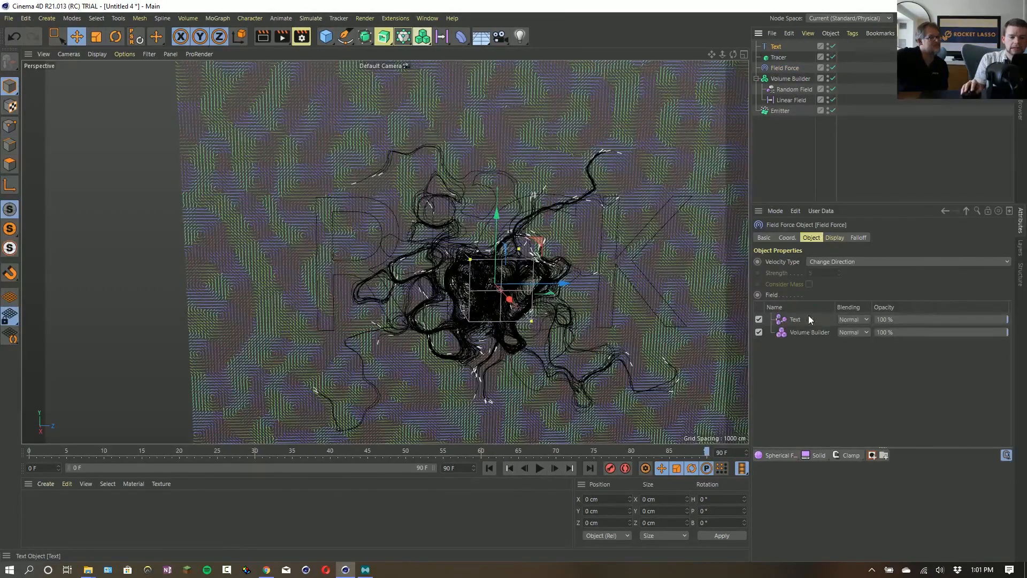
{"action": "left_click", "coordinate": [488, 469]}
{"action": "left_click", "coordinate": [539, 469]}
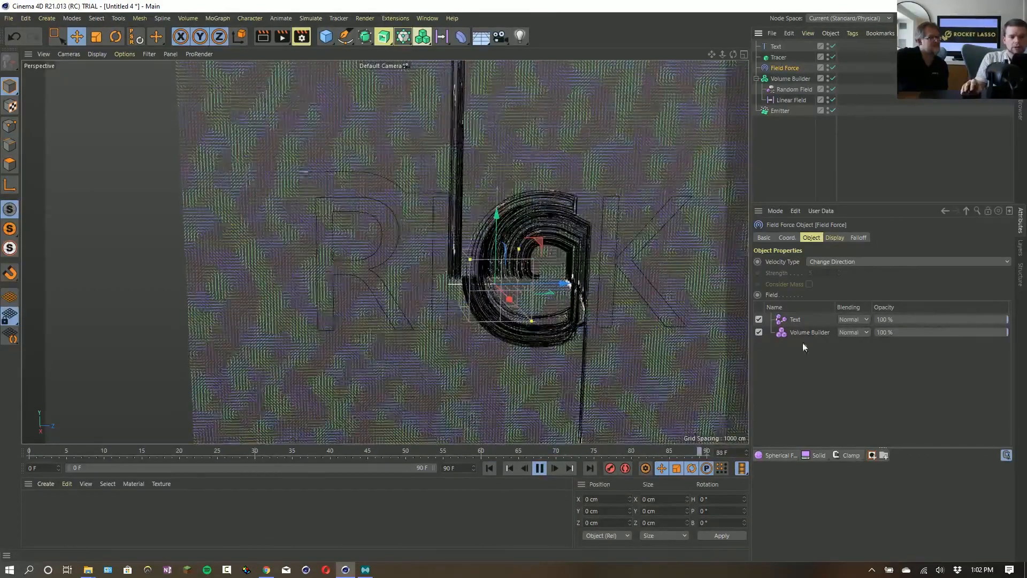
Set the along-curve offset of the Field Force's text spline layer to 100% during playback, then stop the animation.
{"action": "left_click", "coordinate": [796, 319]}
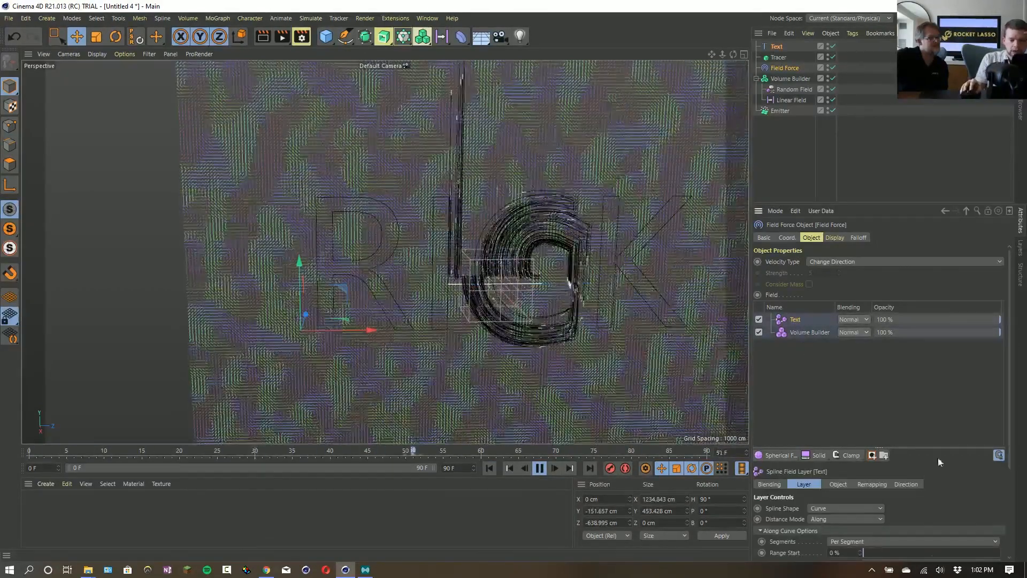
{"action": "left_click_drag", "start_coordinate": [931, 448], "coordinate": [926, 358]}
{"action": "left_click_drag", "start_coordinate": [906, 484], "coordinate": [1005, 487]}
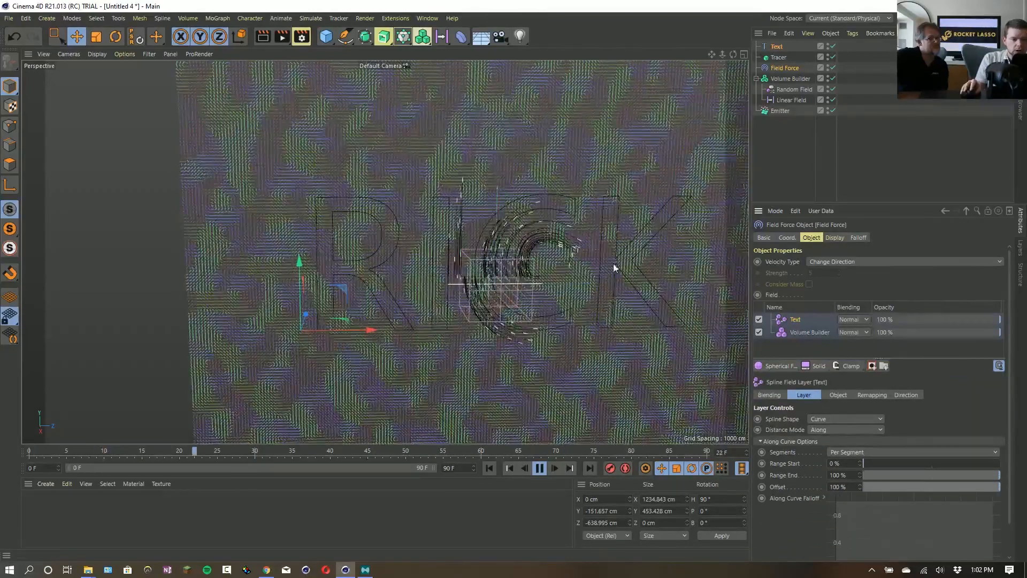
{"action": "left_click", "coordinate": [539, 470]}
Hide the Volume Builder in the viewport and set the Field Force's display line density to 100%.
{"action": "left_click", "coordinate": [795, 81]}
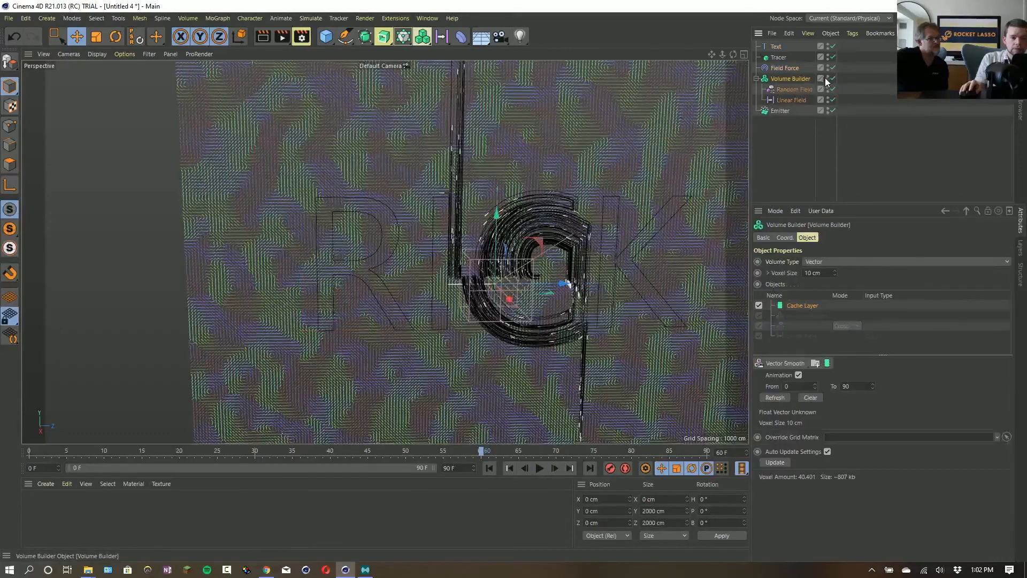
{"action": "double_click", "coordinate": [827, 77]}
{"action": "left_click", "coordinate": [787, 69]}
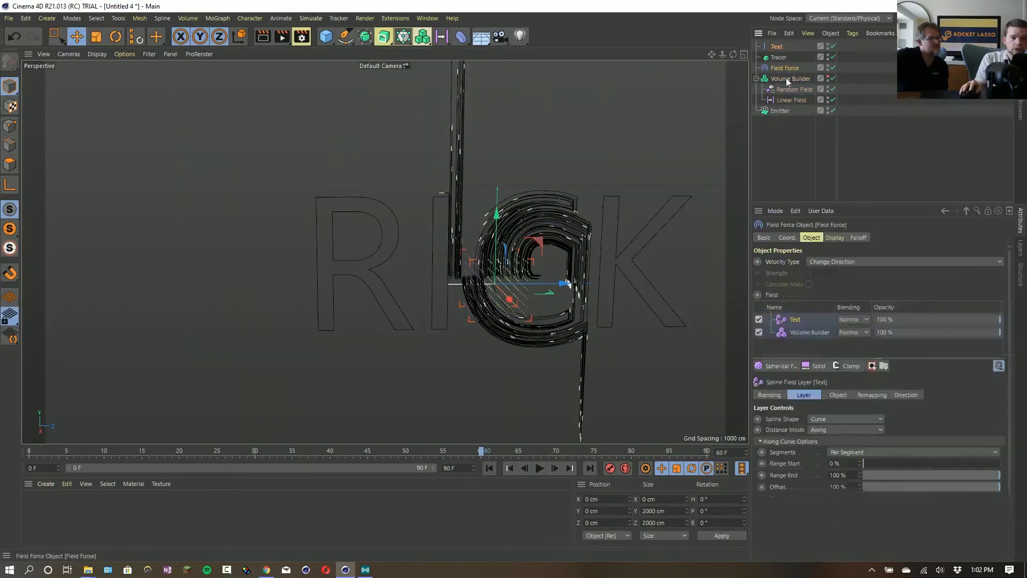
{"action": "left_click", "coordinate": [835, 237]}
{"action": "left_click_drag", "start_coordinate": [882, 287], "coordinate": [1011, 287]}
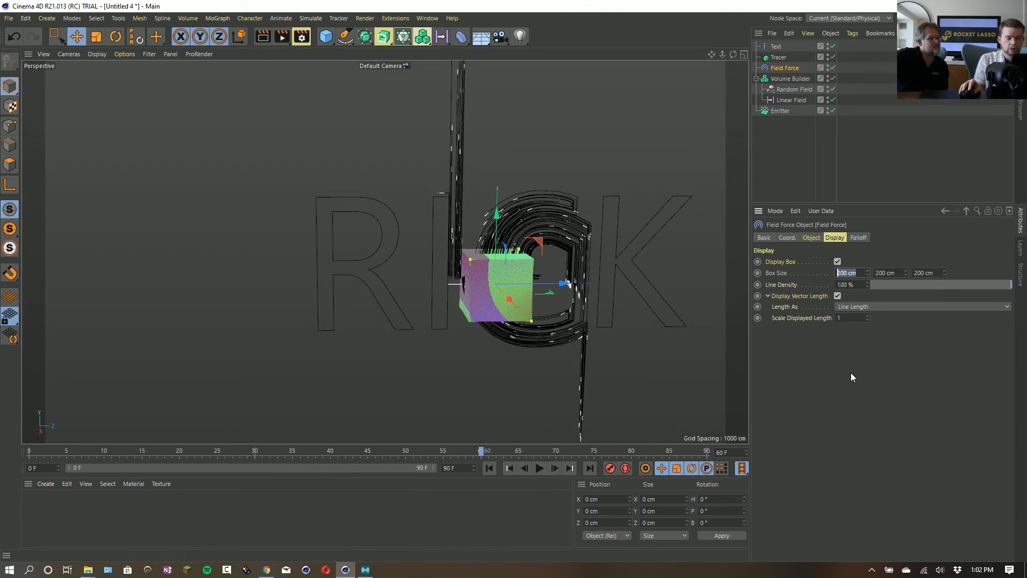
Set the Field Force's display box to 0 × 2000 × 2000 cm and raise the displayed vector length scale to 5.39.
{"action": "type", "text": "0"}
{"action": "key", "text": "Return"}
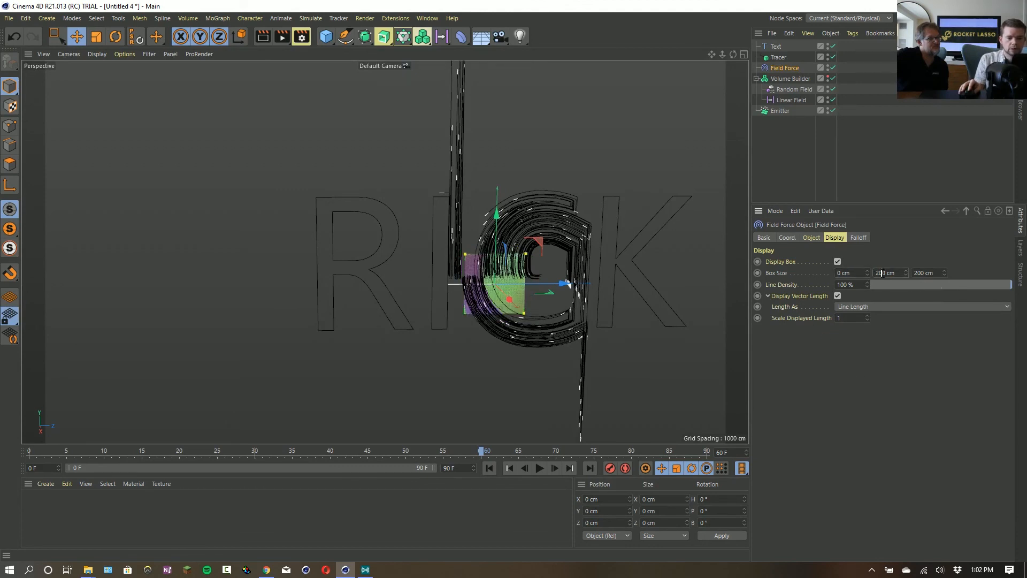
{"action": "type", "text": "0"}
{"action": "key", "text": "Return"}
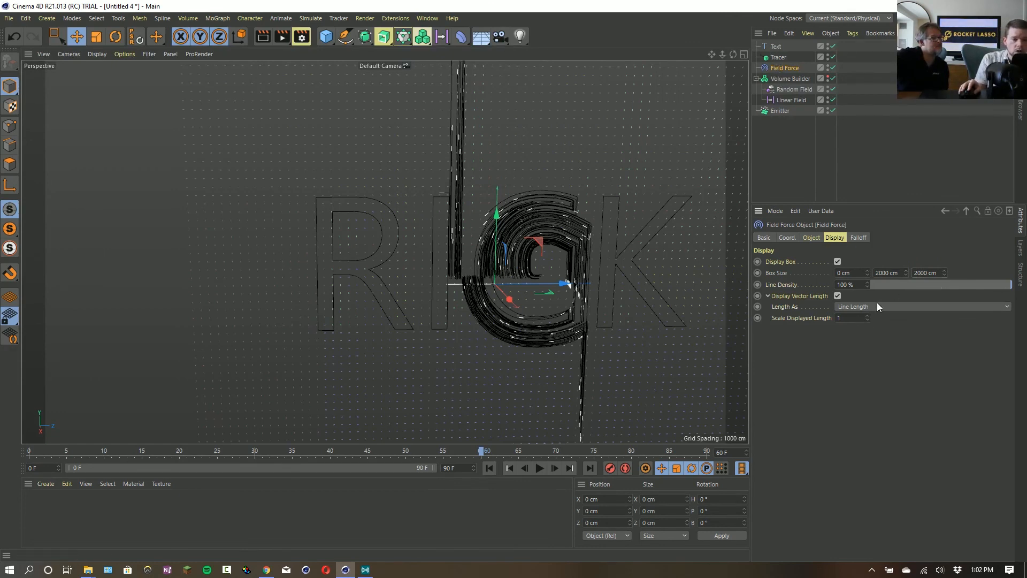
{"action": "left_click_drag", "start_coordinate": [868, 318], "coordinate": [867, 230]}
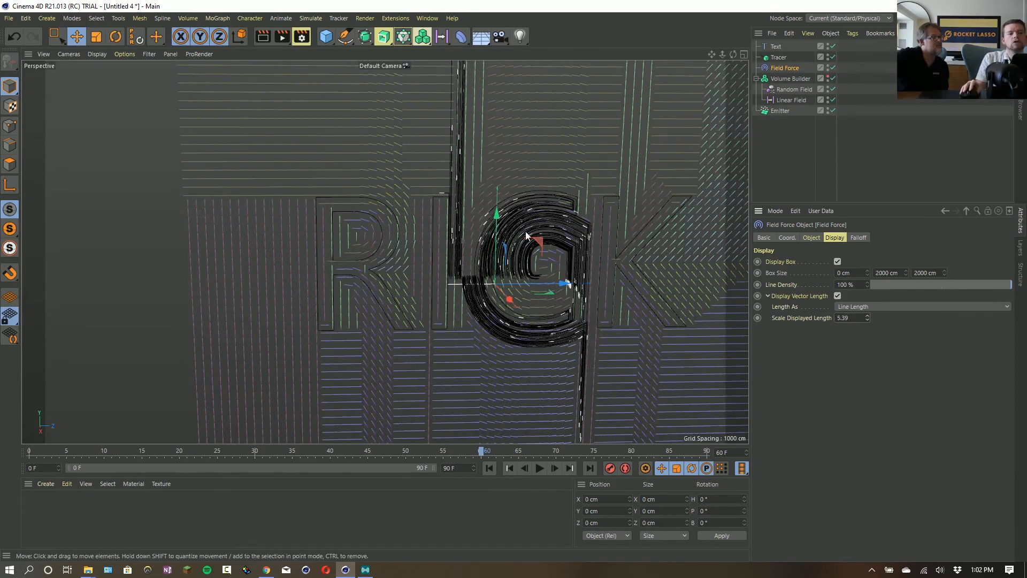
Add a mask to the text layer in the Field Force's field list and place the Text spline inside it.
{"action": "left_click", "coordinate": [776, 47]}
{"action": "left_click", "coordinate": [790, 79]}
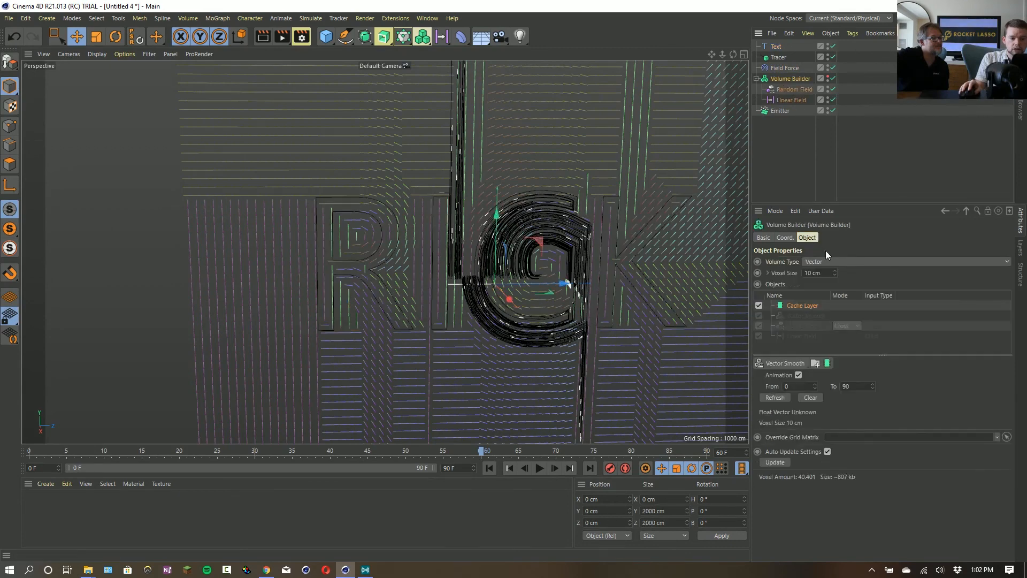
{"action": "left_click", "coordinate": [781, 68]}
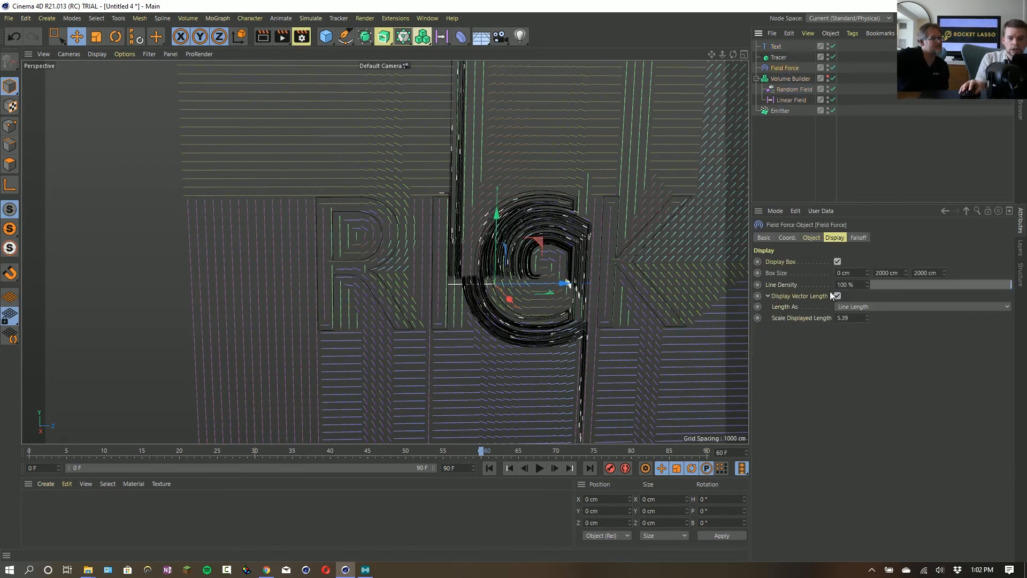
{"action": "left_click", "coordinate": [810, 238]}
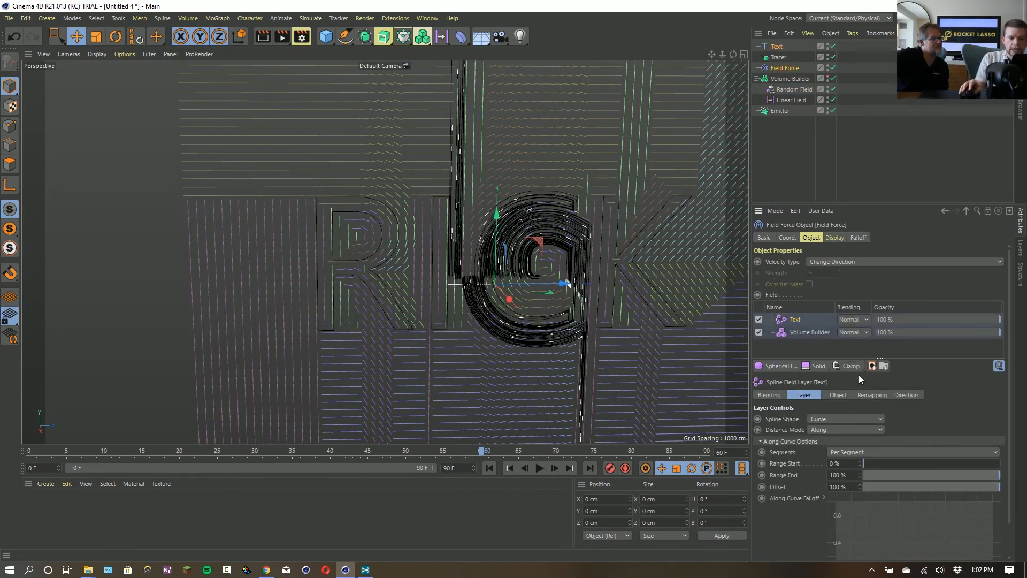
{"action": "left_click", "coordinate": [872, 366]}
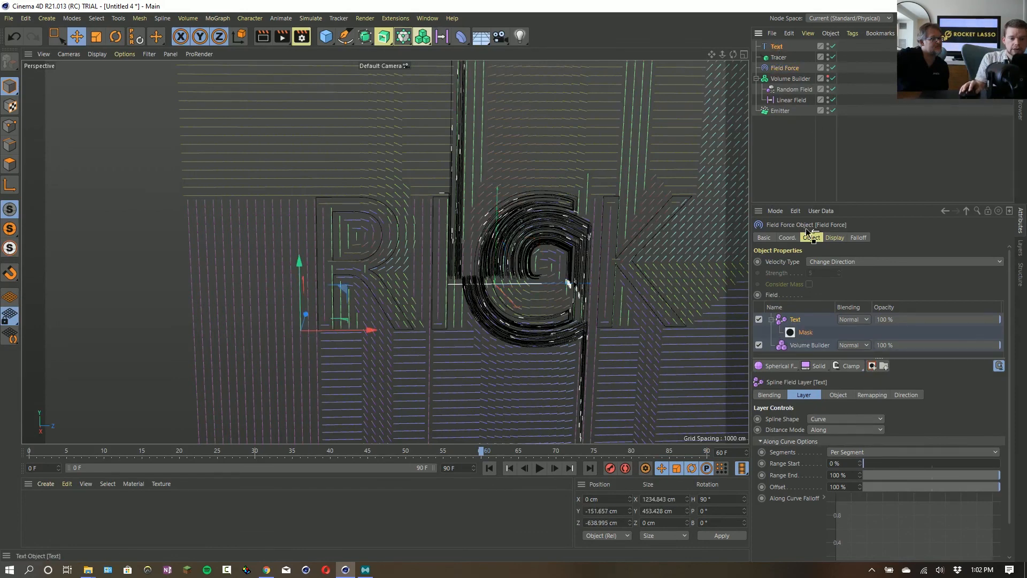
{"action": "left_click_drag", "start_coordinate": [806, 230], "coordinate": [808, 331]}
Set the mask's text spline layer to Radius distance mode with a radius of 100 cm.
{"action": "left_click", "coordinate": [807, 344]}
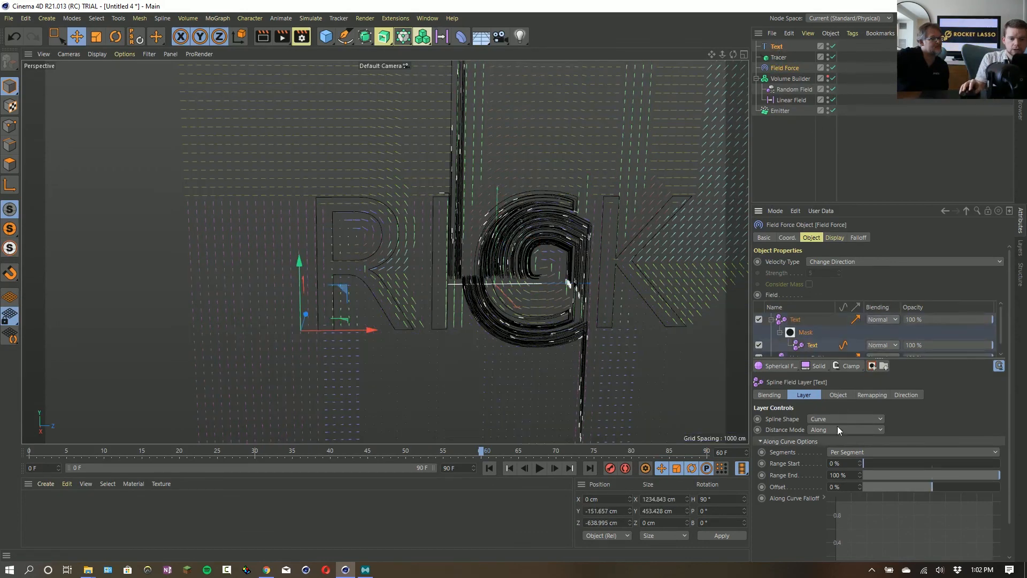
{"action": "left_click", "coordinate": [838, 430]}
{"action": "left_click", "coordinate": [877, 441]}
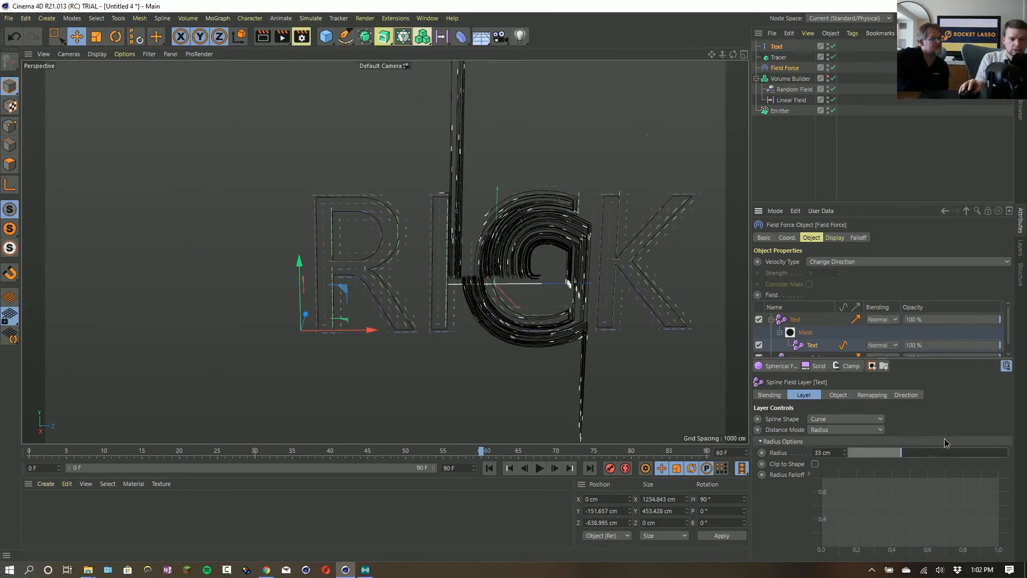
{"action": "left_click_drag", "start_coordinate": [945, 453], "coordinate": [1011, 453]}
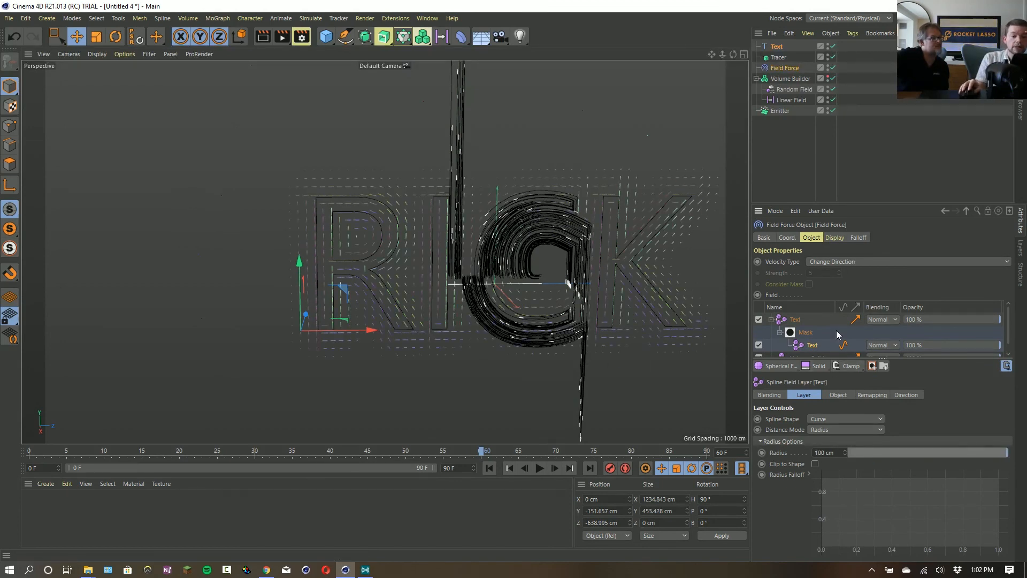
Enlarge the field list and play the animation from frame 0 to examine how the masked text field steers the particles.
{"action": "left_click_drag", "start_coordinate": [848, 359], "coordinate": [846, 416]}
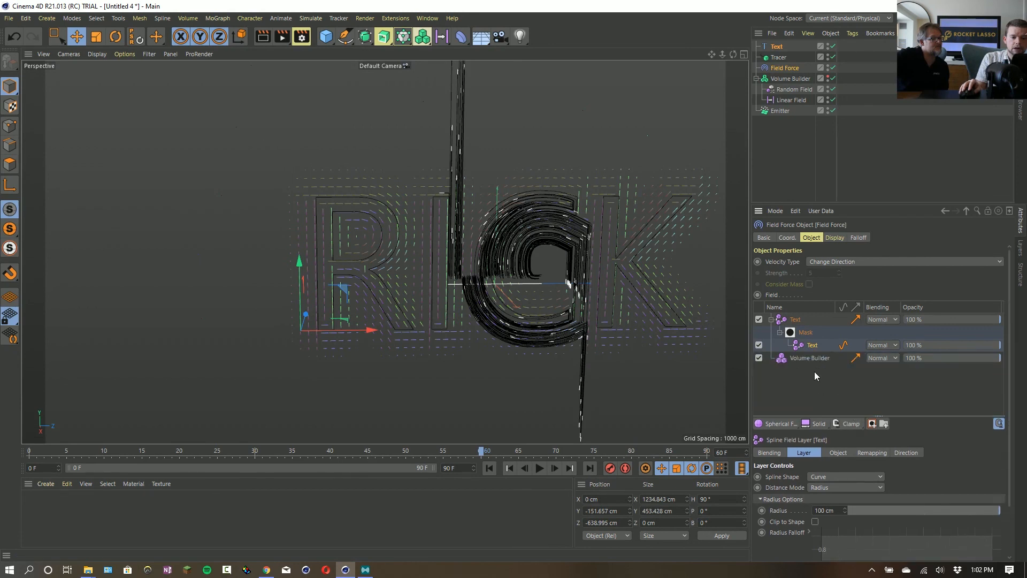
{"action": "left_click", "coordinate": [489, 468]}
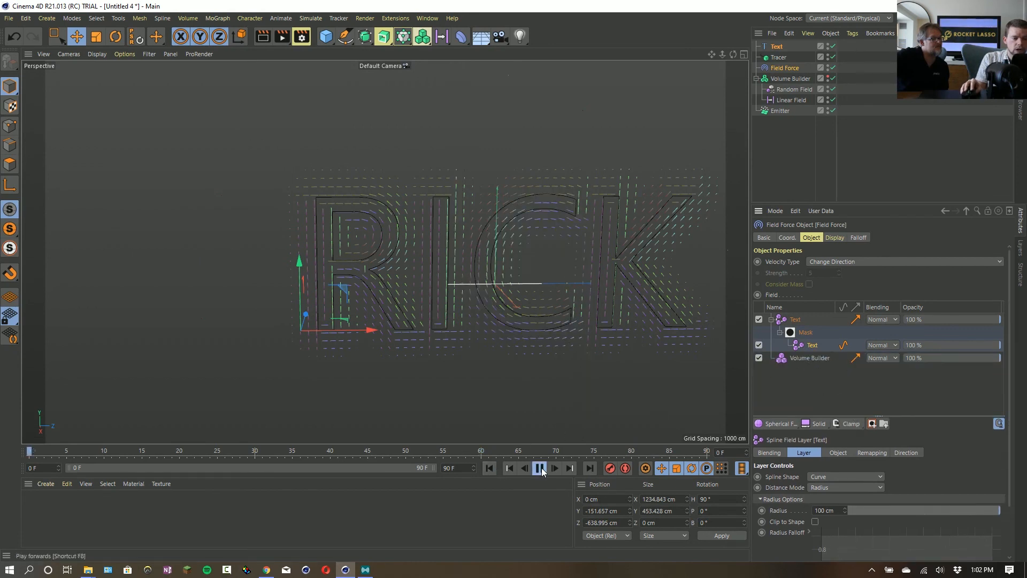
{"action": "left_click", "coordinate": [540, 468]}
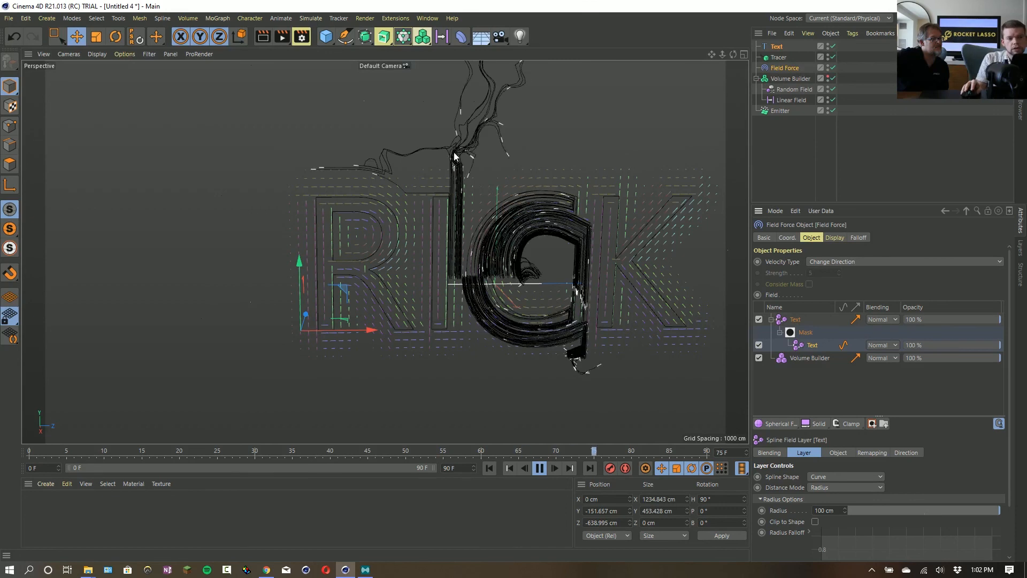
Set the blending of the Field Force's top text layer to Add and turn off value clamping.
{"action": "left_click", "coordinate": [882, 319]}
{"action": "left_click", "coordinate": [881, 415]}
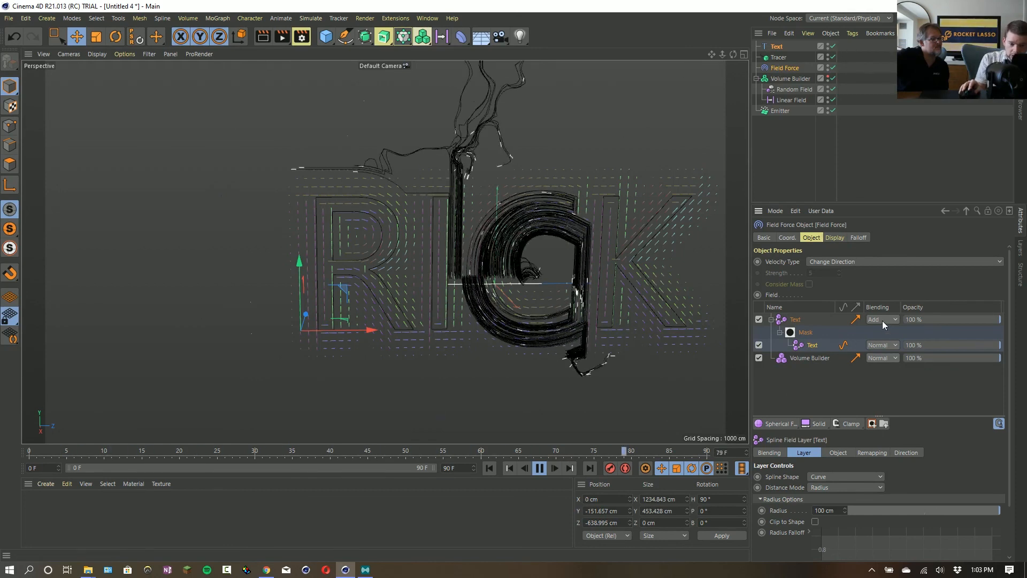
{"action": "left_click", "coordinate": [998, 423]}
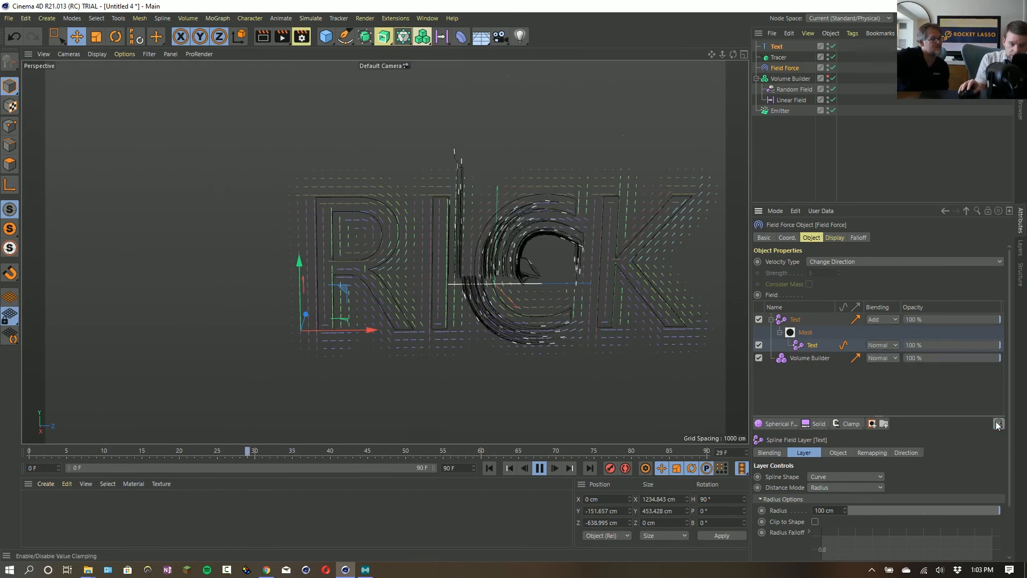
Stop playback and switch to the Fields Force_18_VolumeBuilder3_Text scene to examine the Connect layer of its Field Force.
{"action": "left_click", "coordinate": [881, 319]}
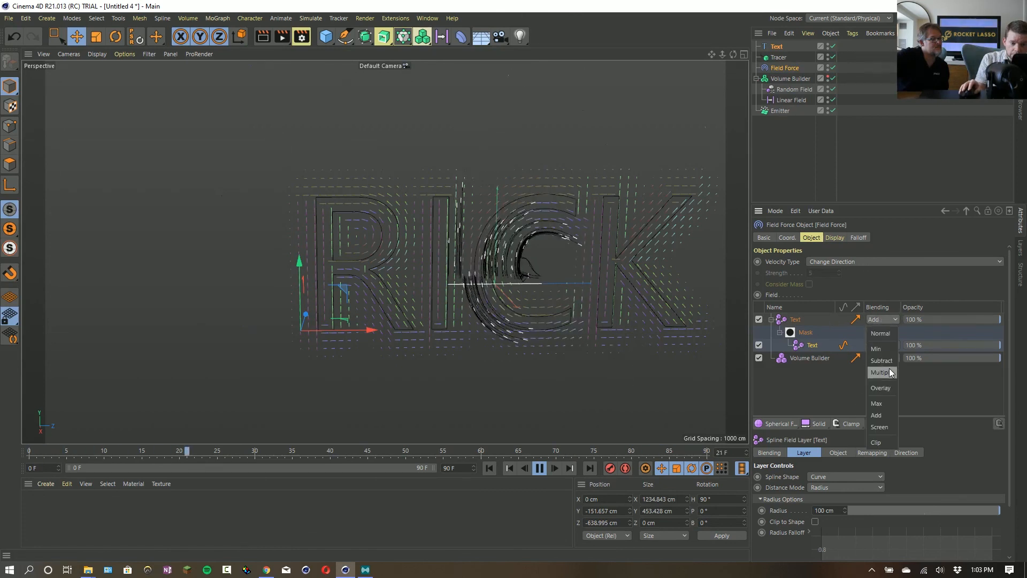
{"action": "left_click", "coordinate": [540, 469]}
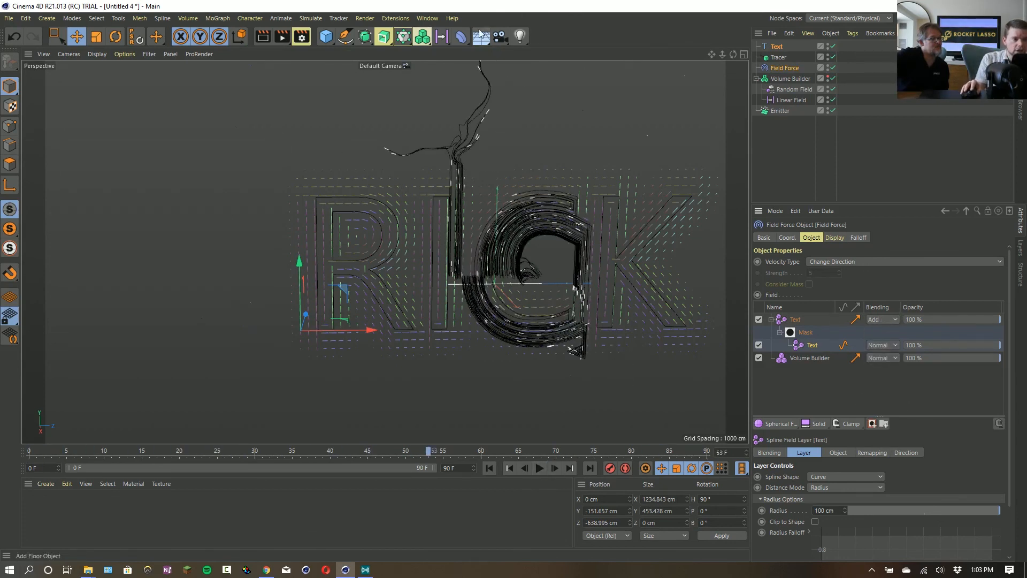
{"action": "left_click", "coordinate": [427, 18]}
{"action": "left_click", "coordinate": [538, 331]}
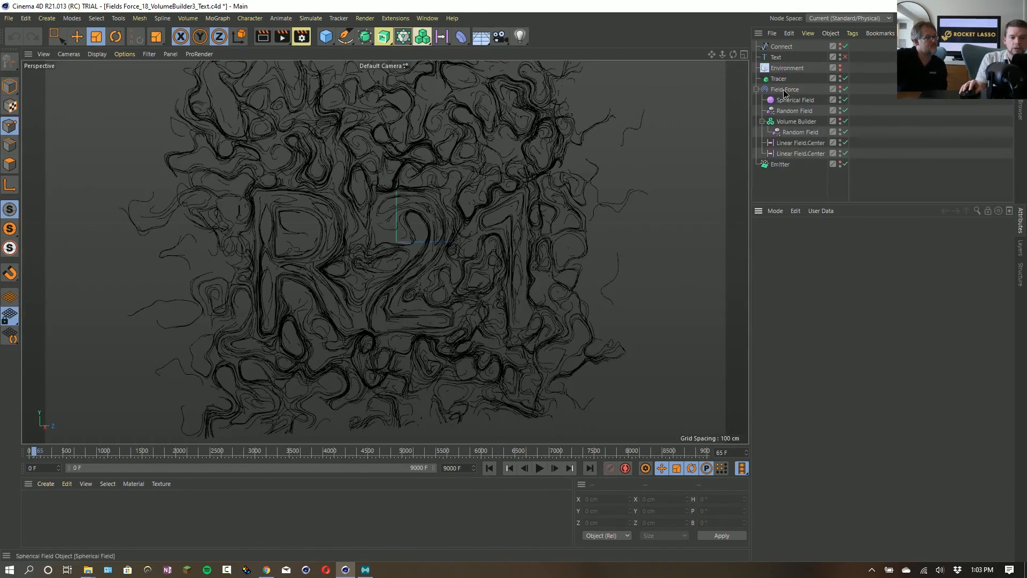
{"action": "left_click", "coordinate": [785, 90]}
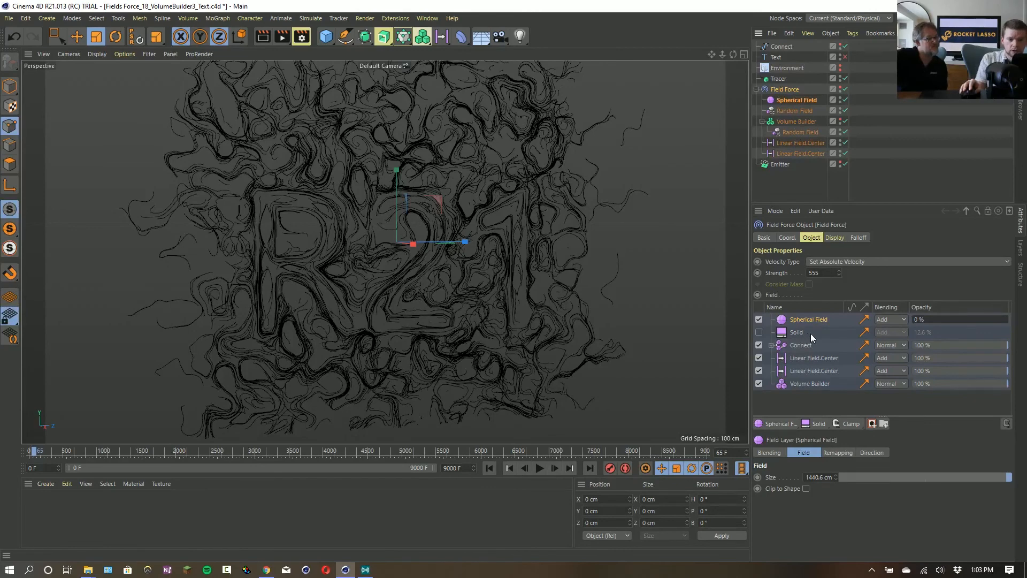
{"action": "left_click", "coordinate": [799, 343]}
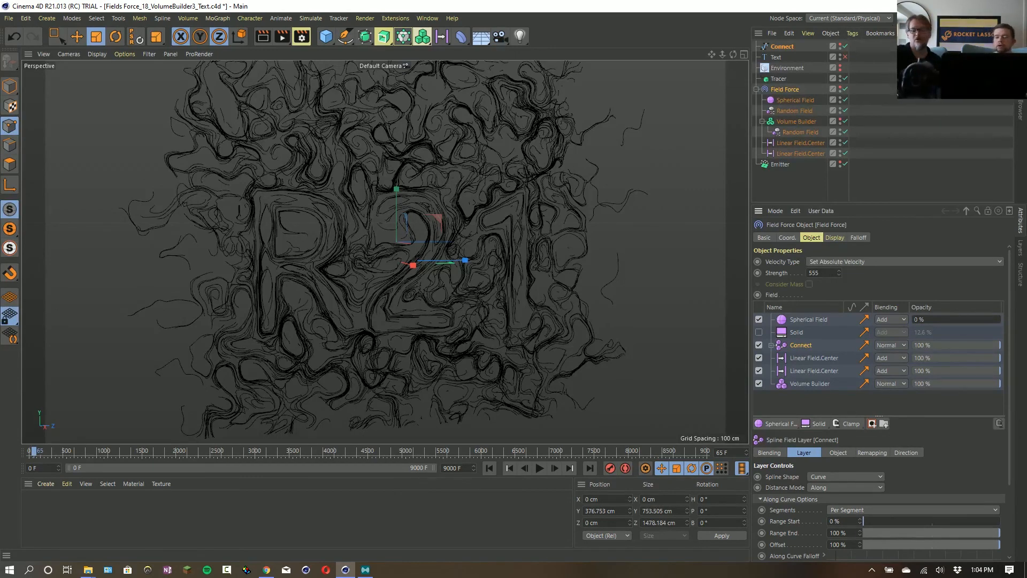
Add a User Data tag to the Field Force and create a first user data entry on it.
{"action": "left_click", "coordinate": [852, 33]}
{"action": "mouse_move", "coordinate": [887, 144]}
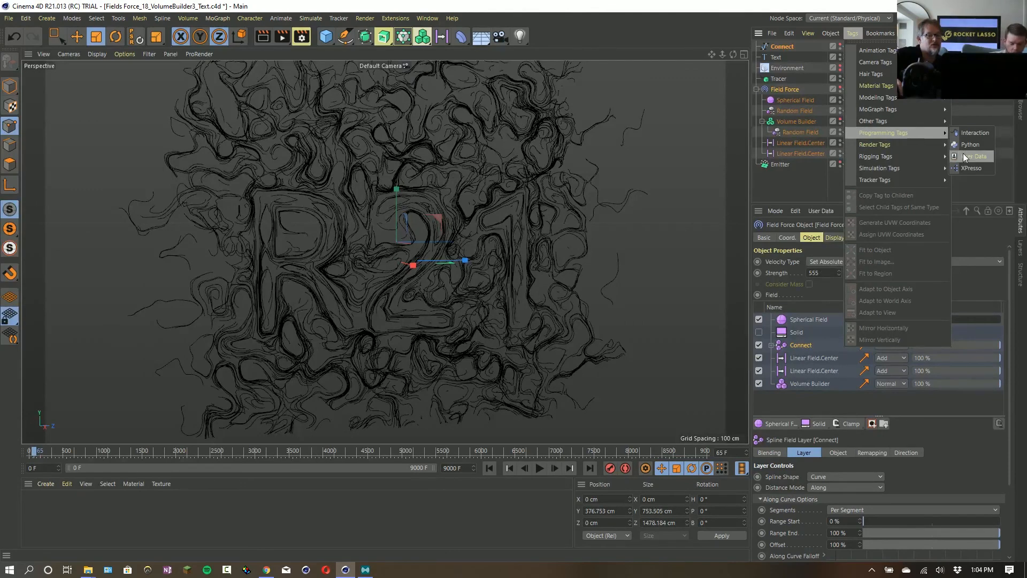
{"action": "left_click", "coordinate": [964, 156]}
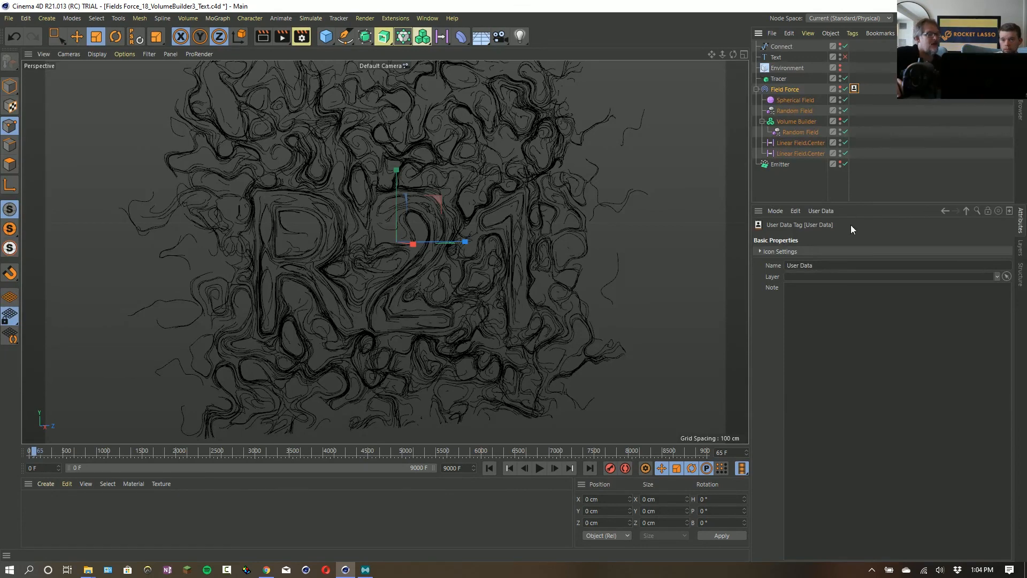
{"action": "left_click", "coordinate": [831, 210]}
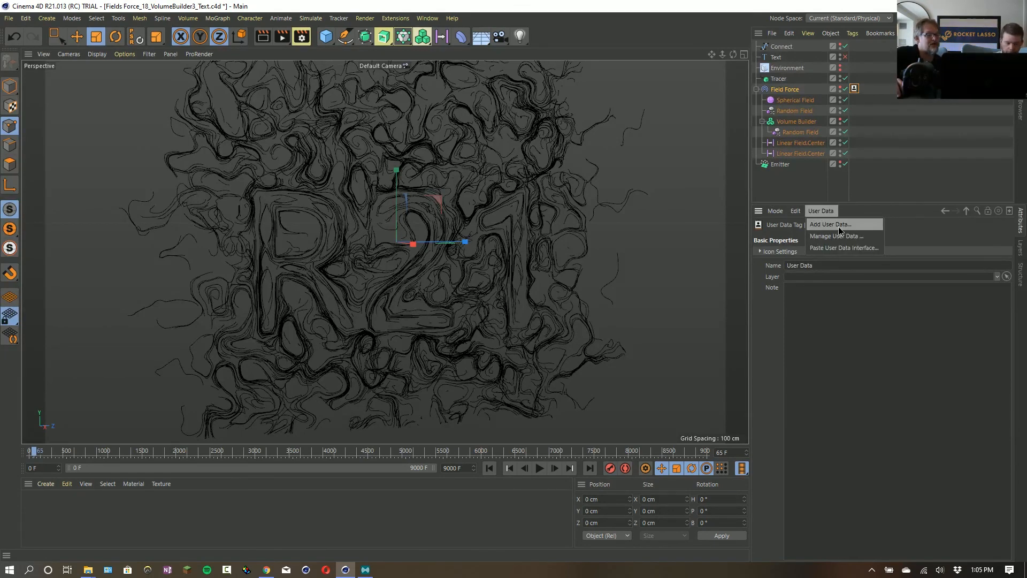
{"action": "left_click", "coordinate": [839, 226]}
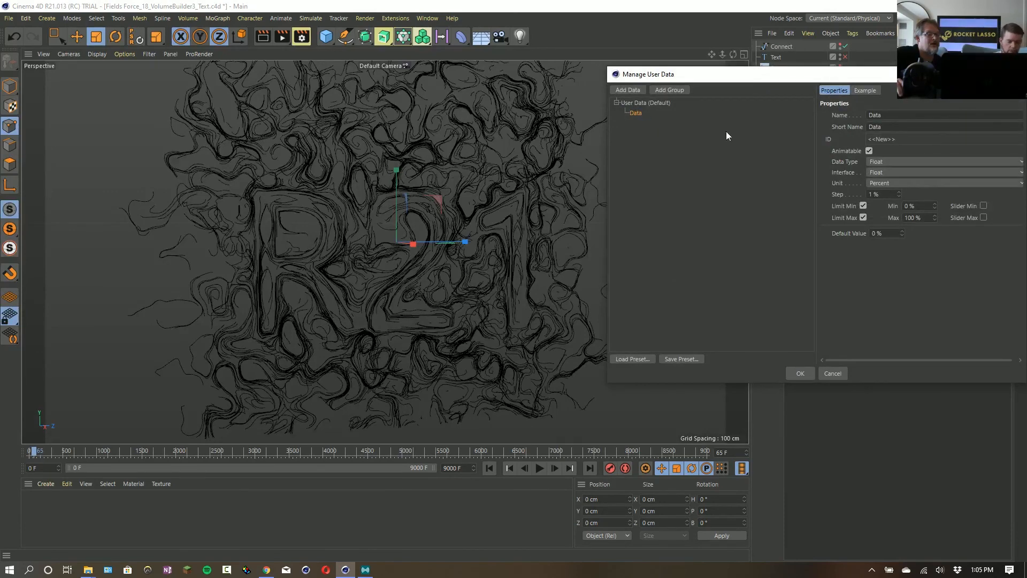
{"action": "left_click_drag", "start_coordinate": [881, 77], "coordinate": [797, 72]}
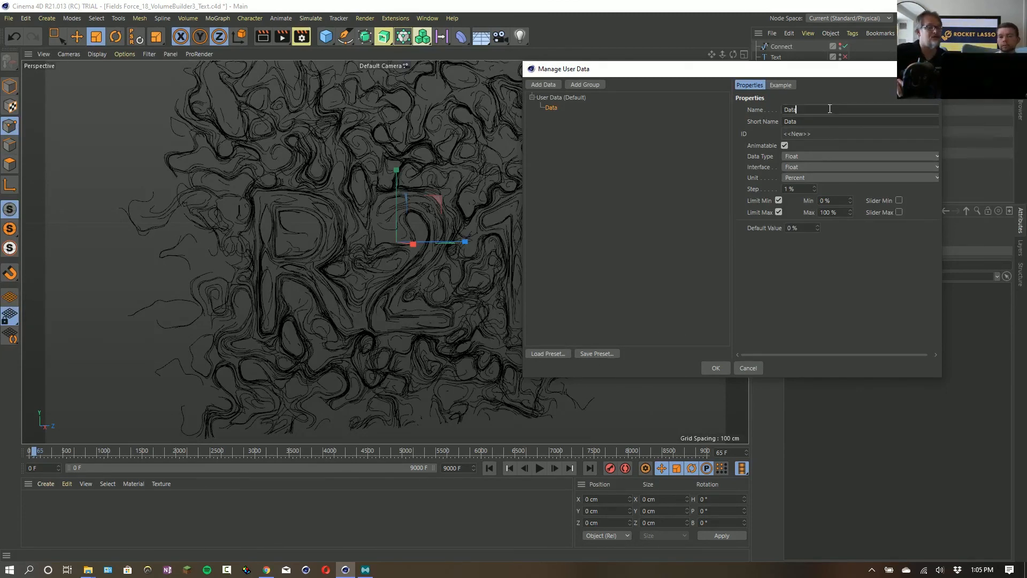
{"action": "left_click_drag", "start_coordinate": [830, 109], "coordinate": [671, 85]}
{"action": "type", "text": "Leg Ro"}
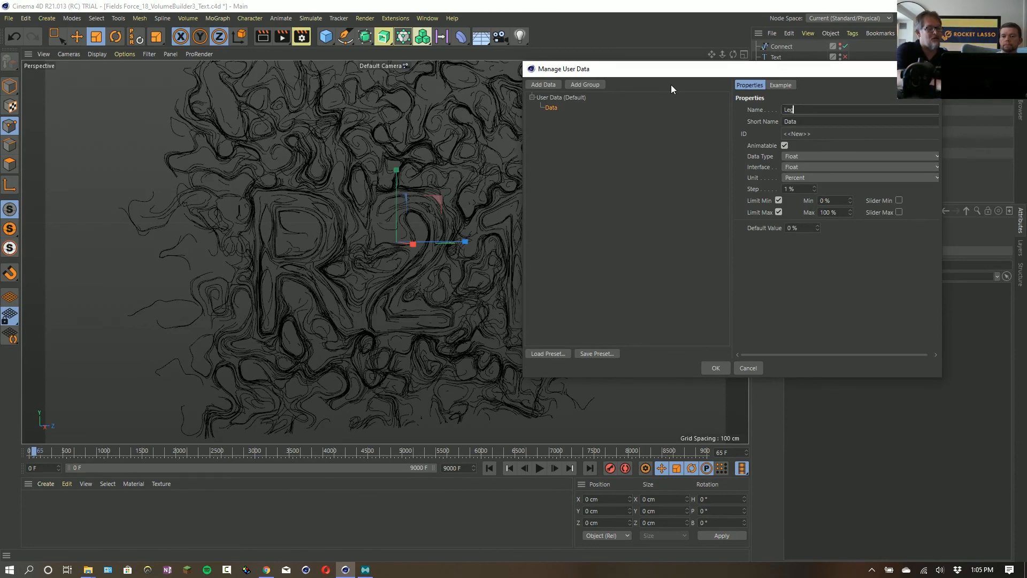
{"action": "key", "text": "BackSpace"}
{"action": "key", "text": "BackSpace"}
{"action": "key", "text": "BackSpace"}
{"action": "key", "text": "BackSpace"}
{"action": "key", "text": "BackSpace"}
{"action": "key", "text": "BackSpace"}
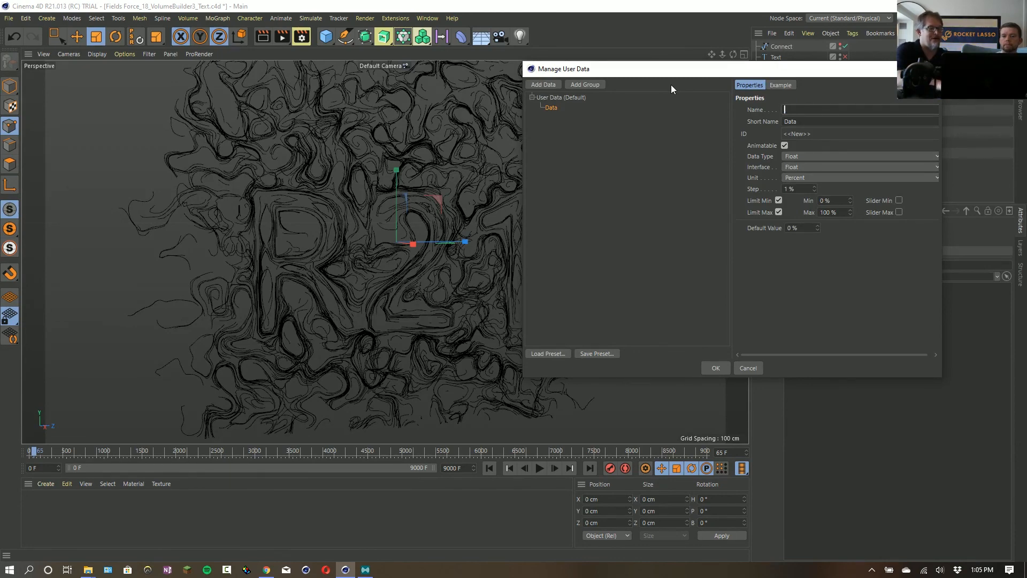
{"action": "type", "text": "S"}
{"action": "key", "text": "BackSpace"}
Name the first user data entry Ankle Roll.
{"action": "type", "text": "An"}
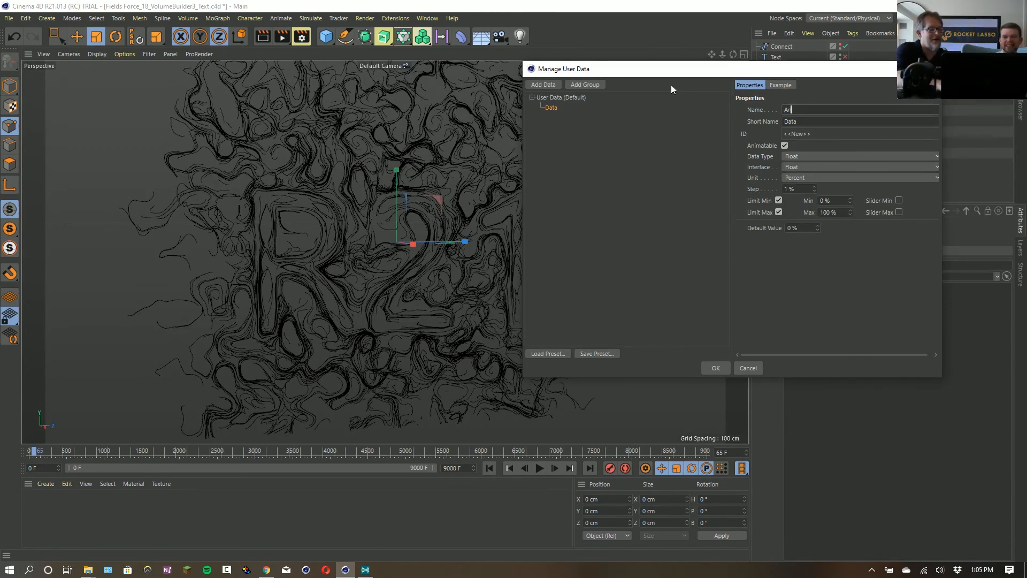
{"action": "type", "text": "kle Roll"}
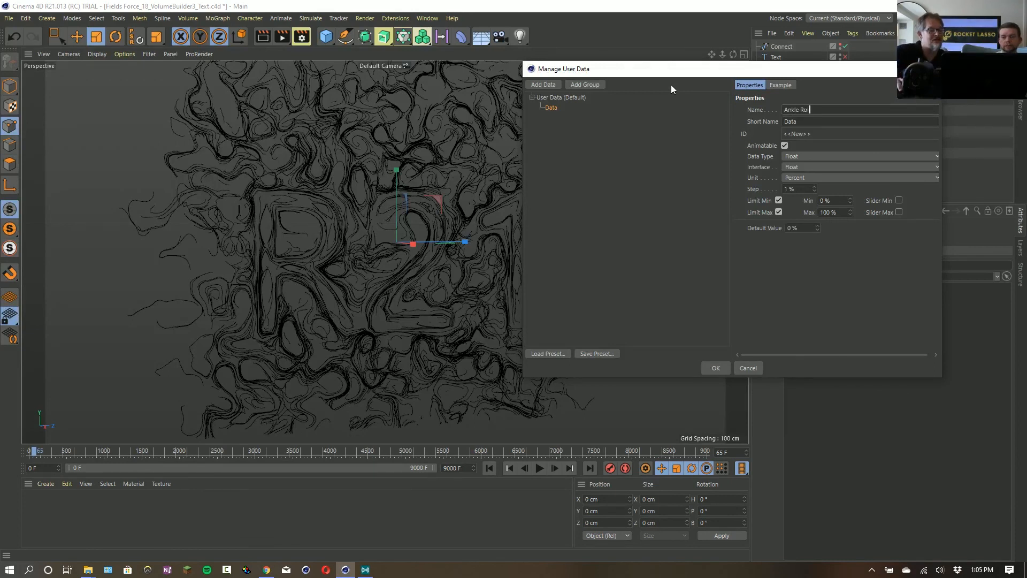
{"action": "left_click", "coordinate": [617, 149]}
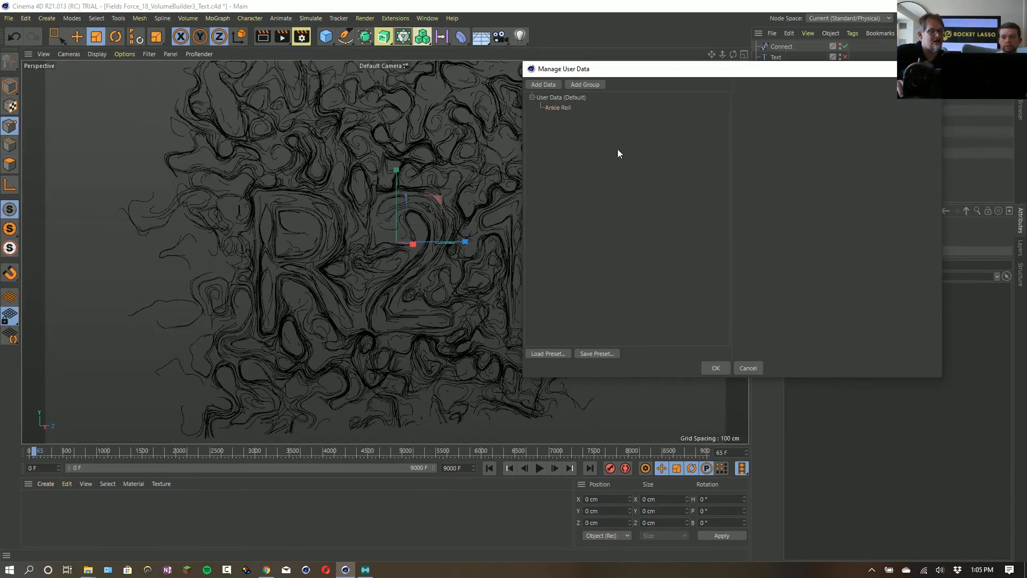
{"action": "left_click", "coordinate": [560, 108]}
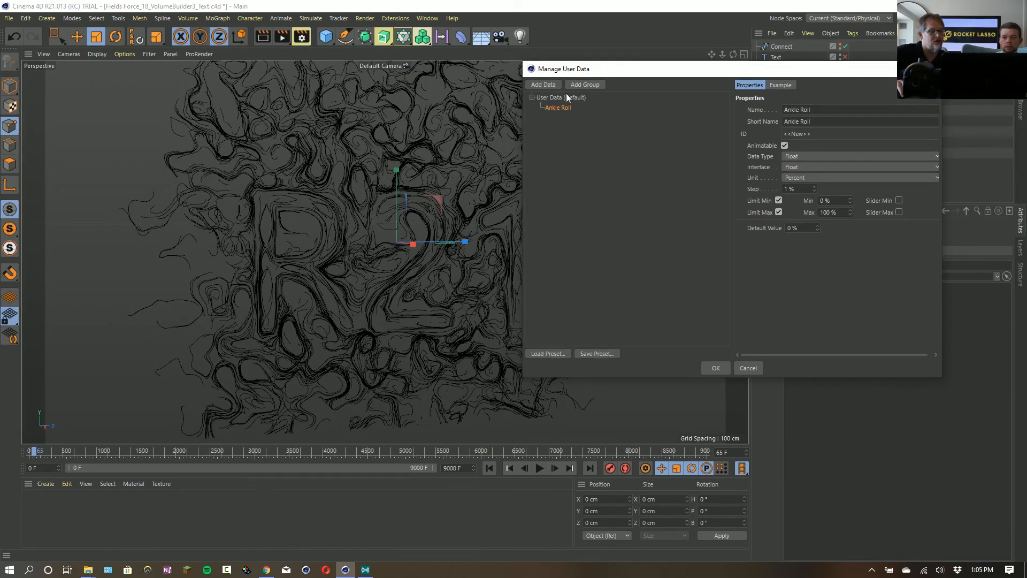
Add a second user data entry named Toe Point and turn off its minimum and maximum limits.
{"action": "left_click", "coordinate": [543, 84]}
{"action": "left_click_drag", "start_coordinate": [798, 111], "coordinate": [694, 95]}
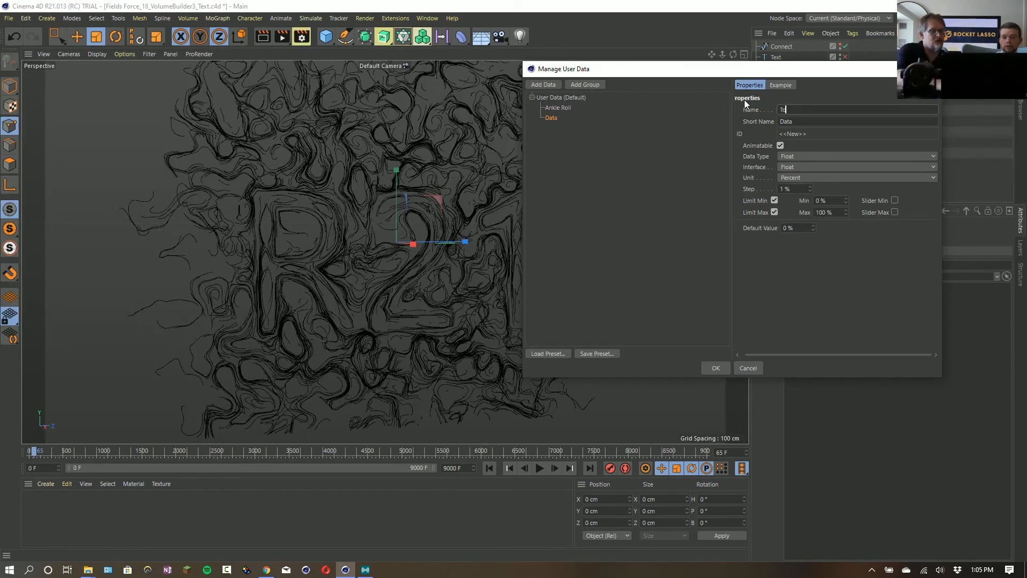
{"action": "type", "text": "Toe Point"}
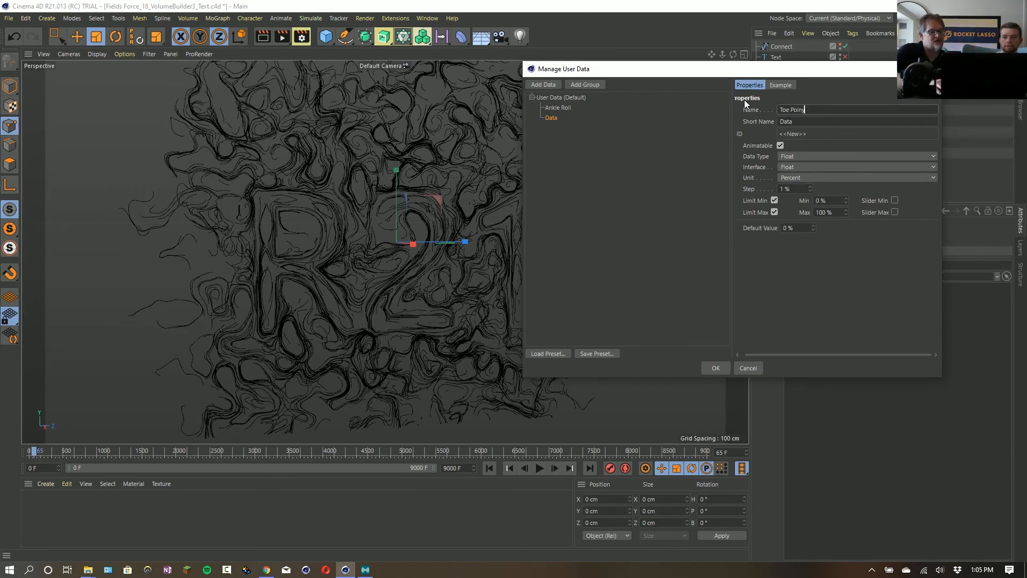
{"action": "left_click", "coordinate": [774, 212]}
{"action": "left_click", "coordinate": [776, 201]}
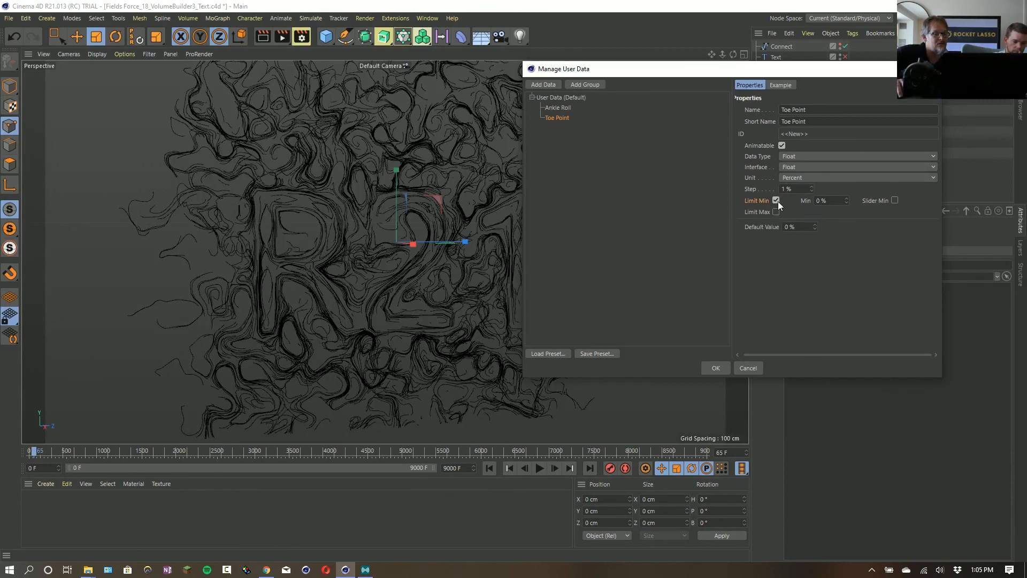
Set the Ankle Roll entry's unit to Degree and enable its slider minimum and maximum.
{"action": "left_click", "coordinate": [558, 108]}
{"action": "left_click", "coordinate": [821, 178]}
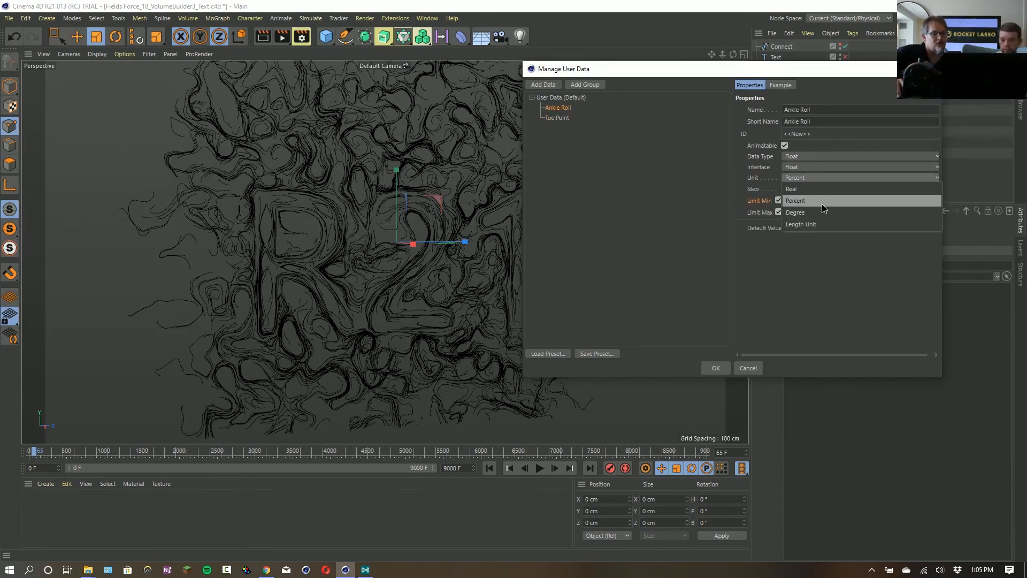
{"action": "left_click", "coordinate": [819, 211]}
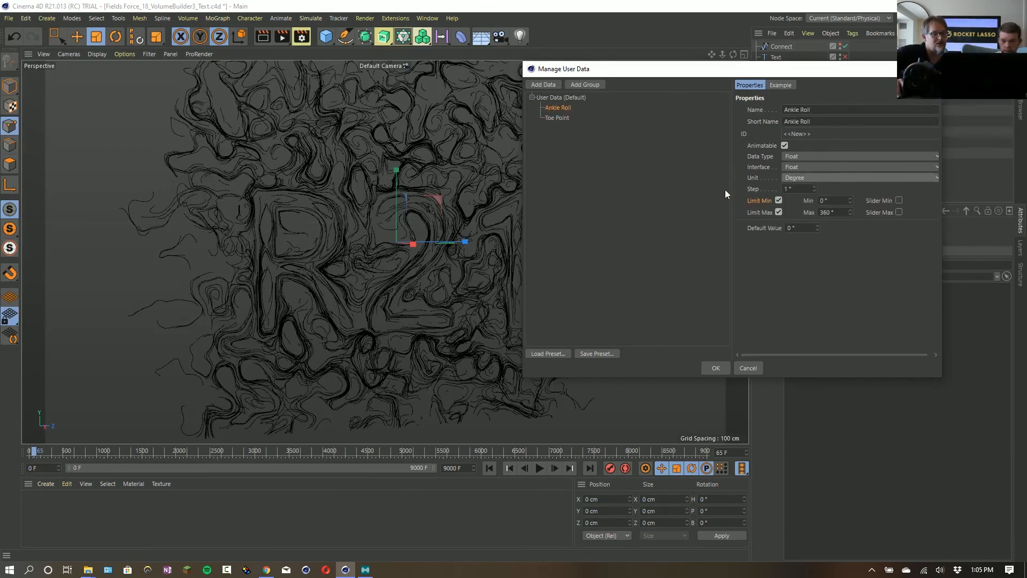
{"action": "left_click", "coordinate": [899, 212]}
{"action": "left_click", "coordinate": [899, 201]}
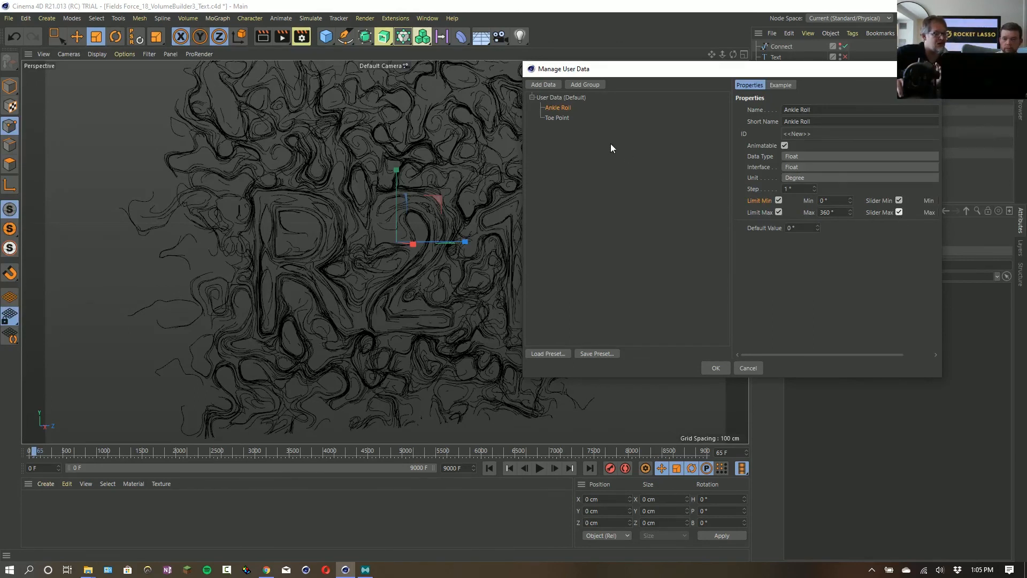
Add a user data group, place Ankle Roll and Toe Point inside it, and rename the group Foot Control.
{"action": "left_click", "coordinate": [579, 85]}
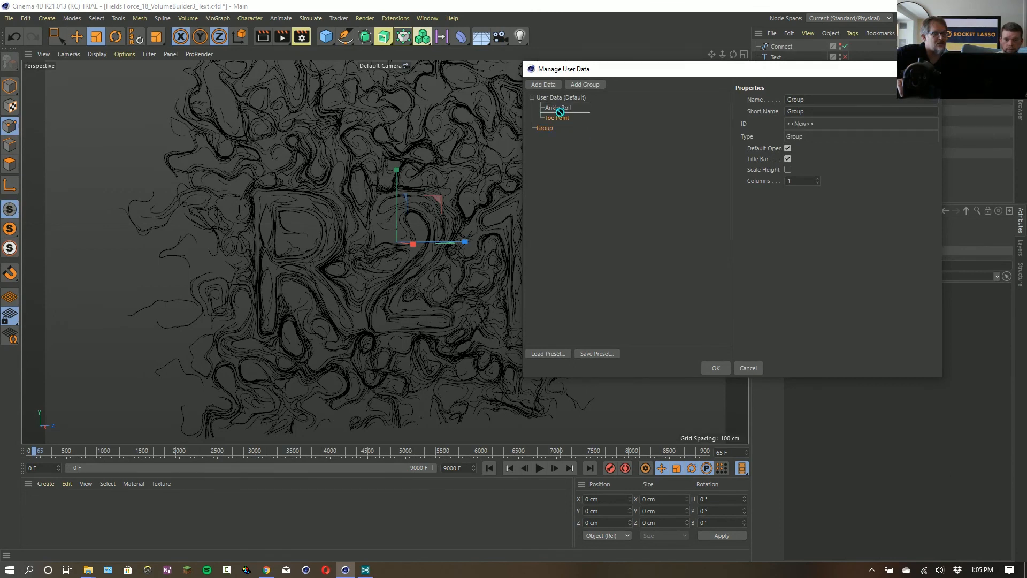
{"action": "mouse_move", "coordinate": [559, 112]}
{"action": "left_mouse_down"}
{"action": "mouse_move", "coordinate": [543, 128]}
{"action": "mouse_move", "coordinate": [551, 119]}
{"action": "left_mouse_up"}
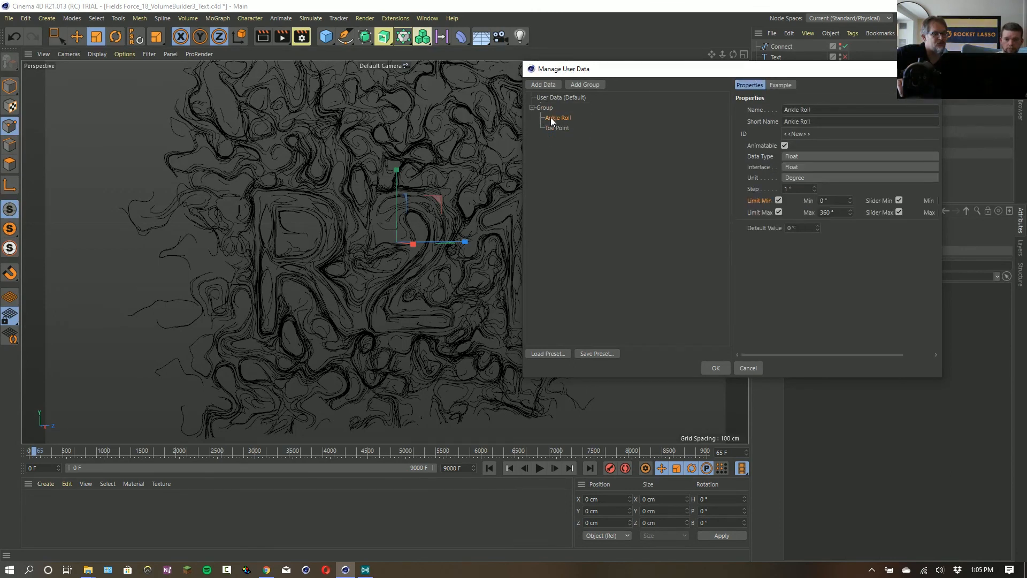
{"action": "left_click", "coordinate": [546, 108]}
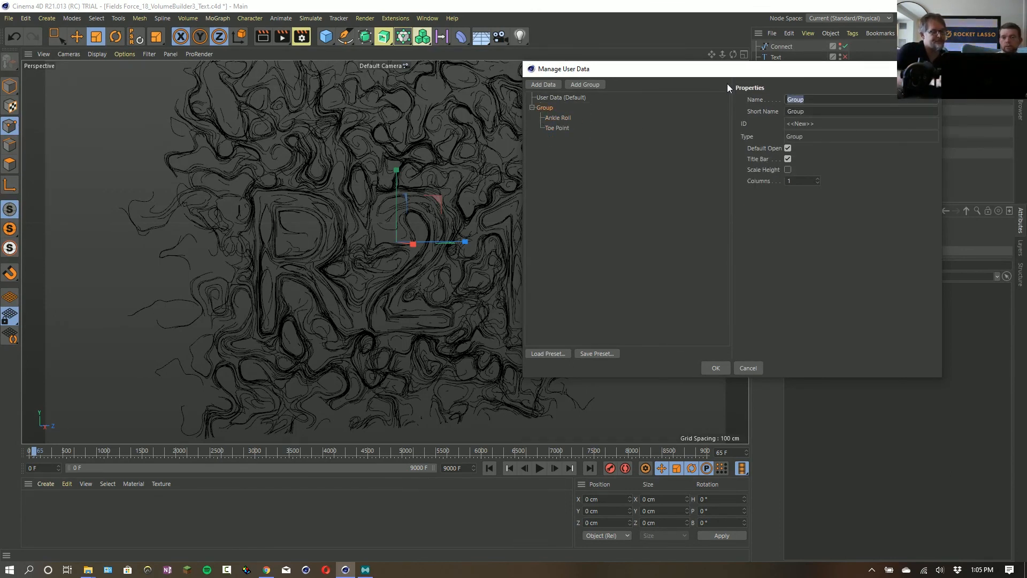
{"action": "type", "text": "Foot"}
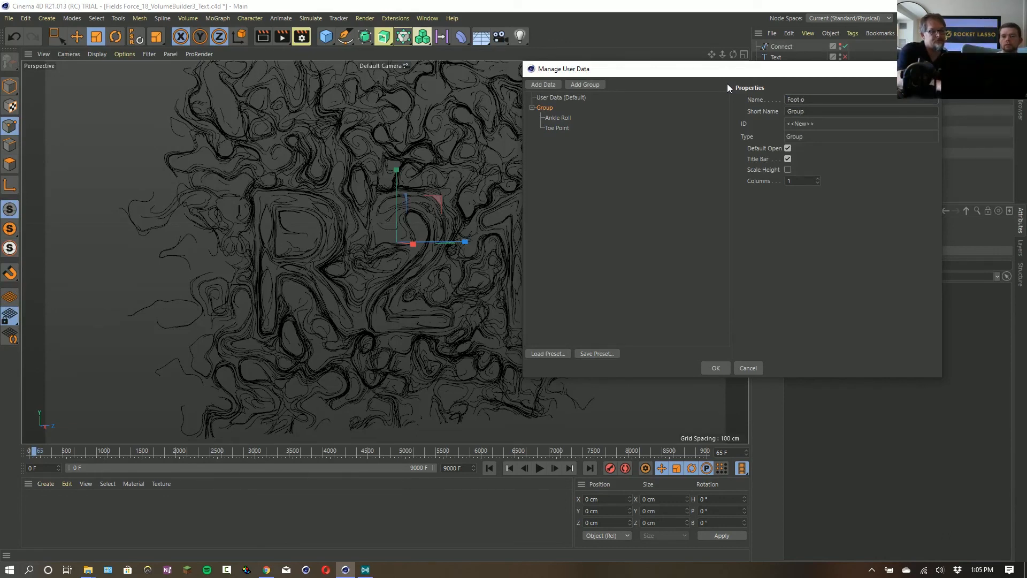
{"action": "type", "text": " Con"}
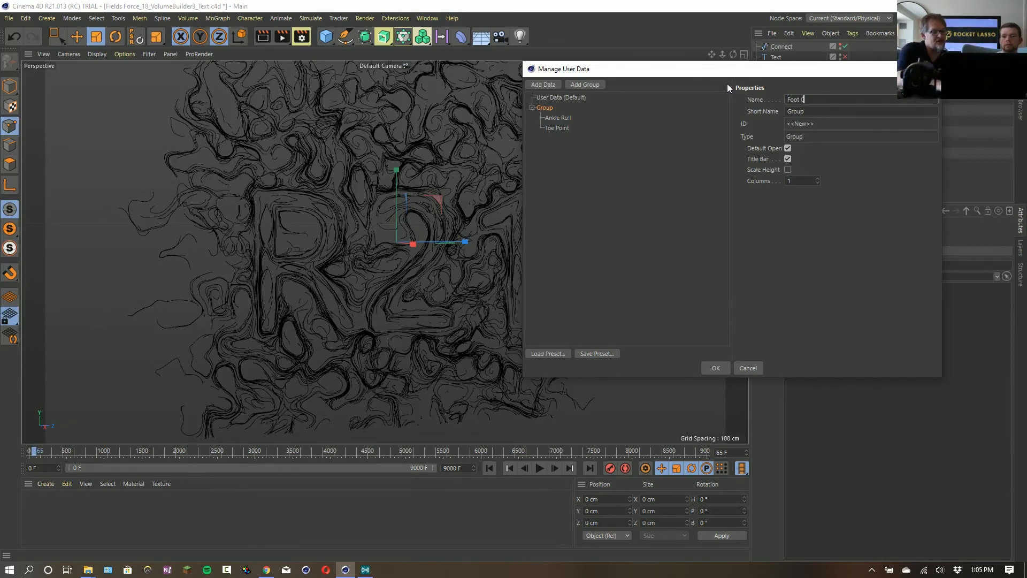
{"action": "type", "text": "trol"}
{"action": "key", "text": "Tab"}
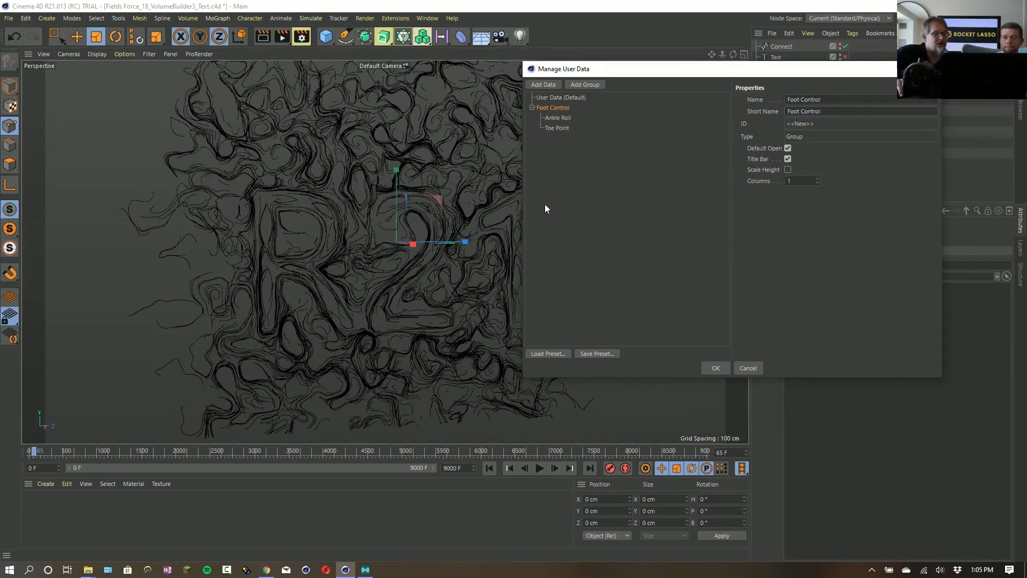
Save the Foot Control user data as a preset named Foot Rig.
{"action": "left_click", "coordinate": [596, 354]}
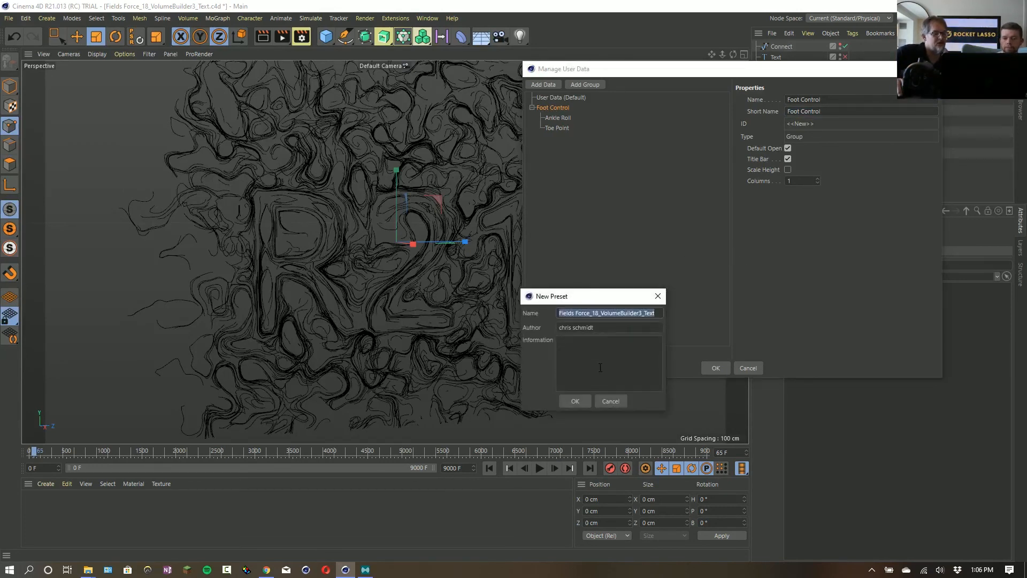
{"action": "type", "text": "Foot Rig"}
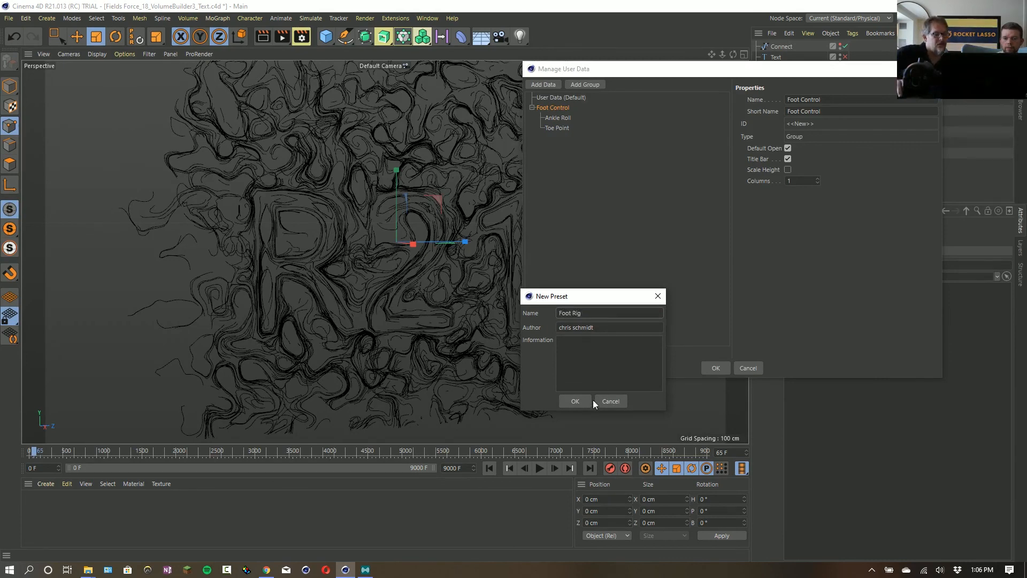
{"action": "left_click", "coordinate": [575, 401]}
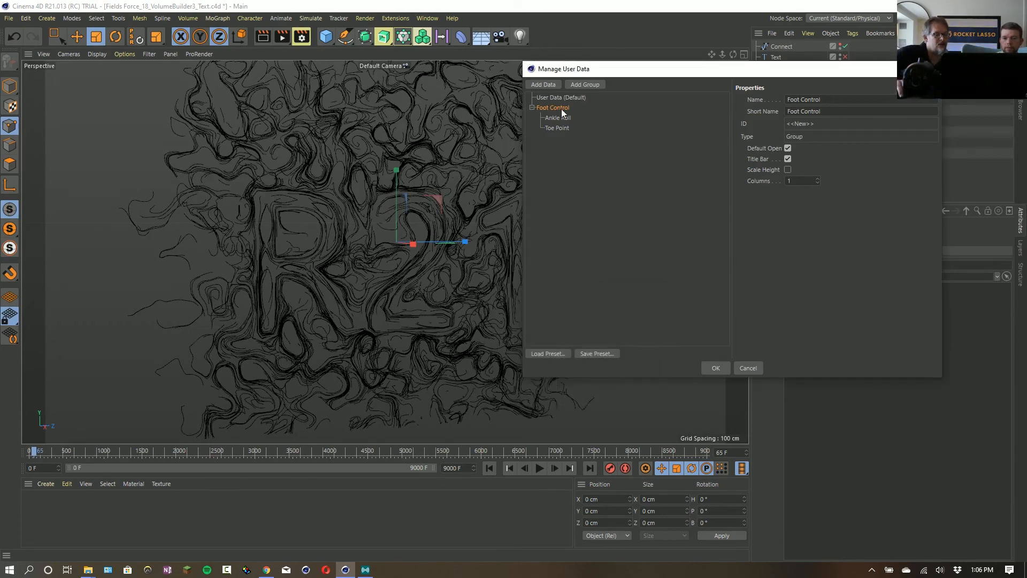
Delete the Foot Control group, load the Foot Rig preset in its place and check the Ankle Roll and Toe Point settings.
{"action": "key", "text": "Delete"}
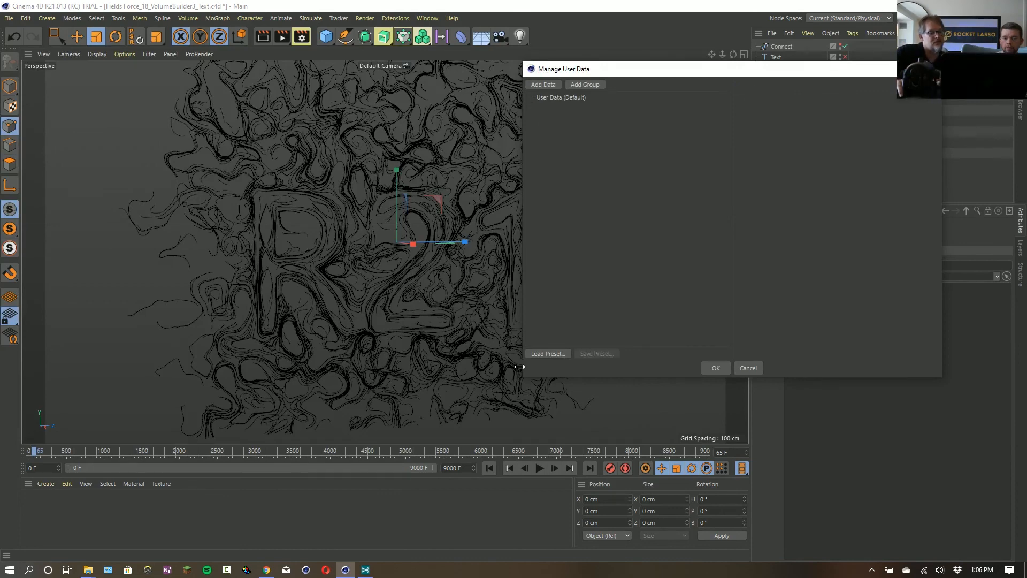
{"action": "left_click", "coordinate": [545, 354]}
{"action": "double_click", "coordinate": [478, 273]}
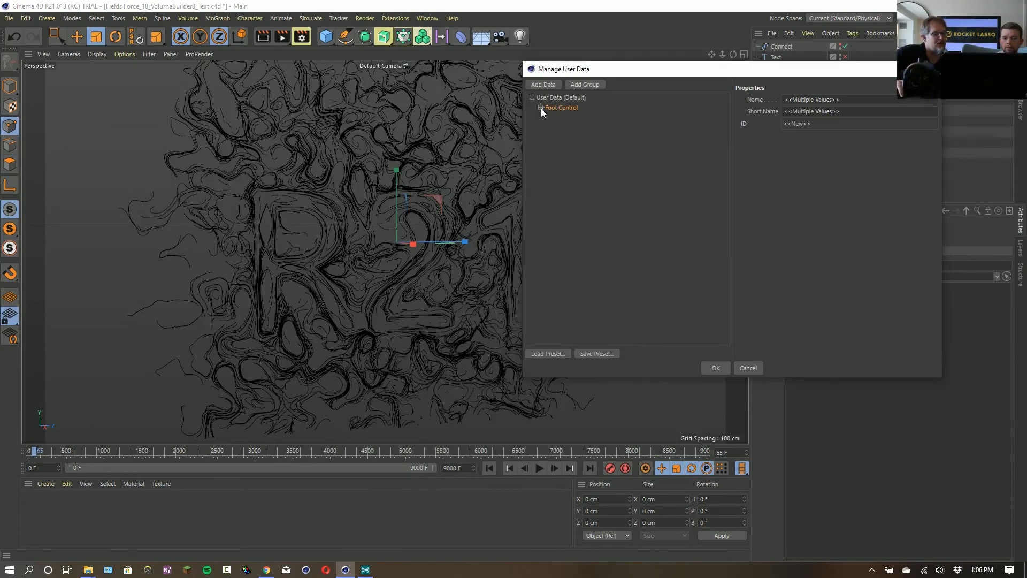
{"action": "left_click", "coordinate": [571, 118]}
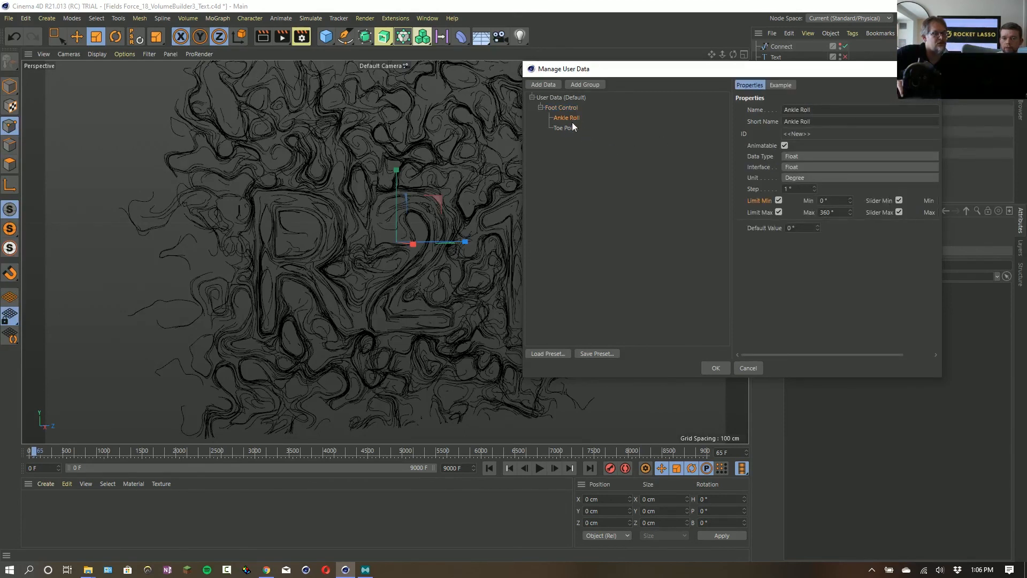
{"action": "left_click", "coordinate": [568, 129]}
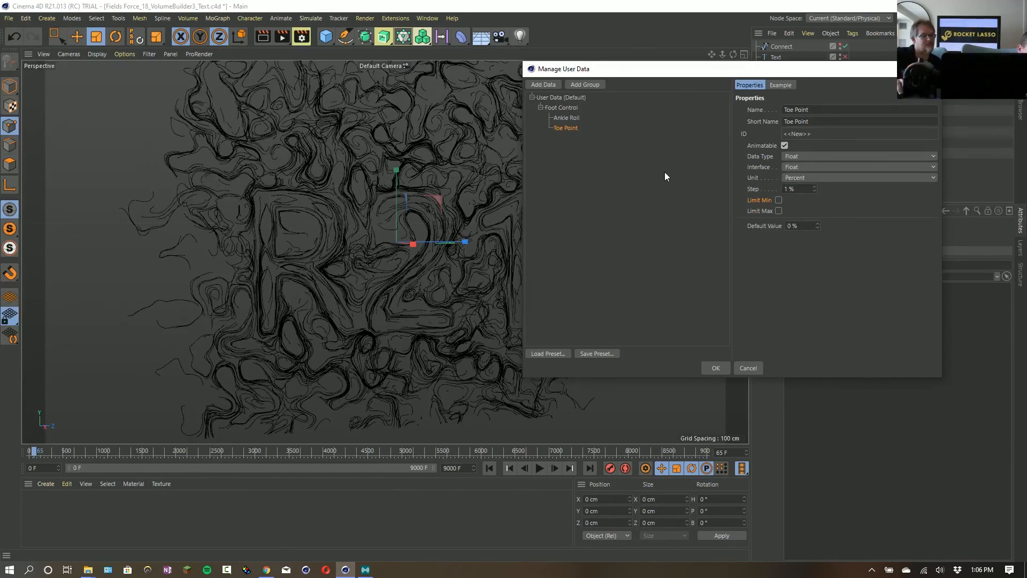
Close the user data manager without applying, switch to the streaming application and activate the Full Cam scene.
{"action": "key", "text": "Escape"}
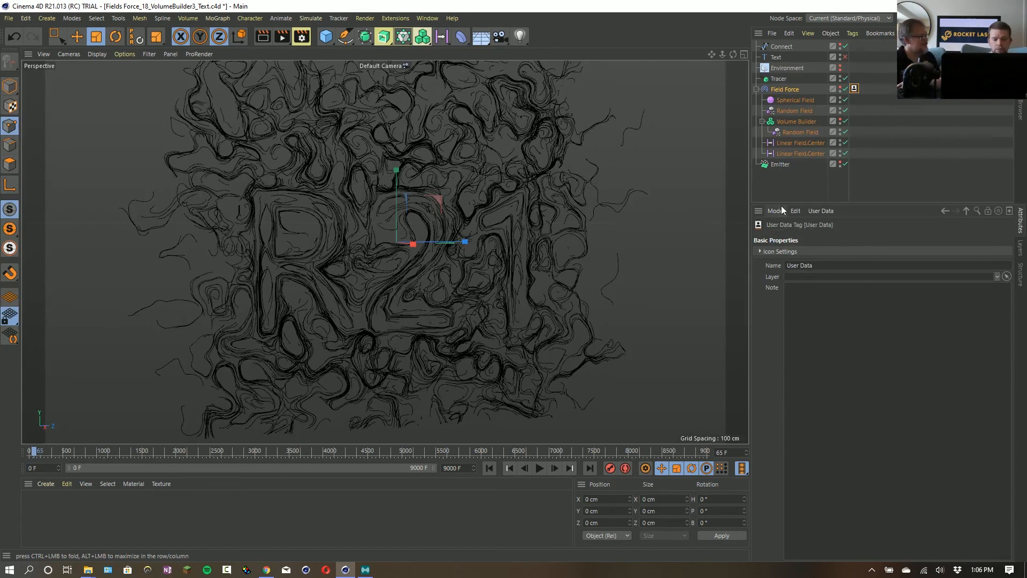
{"action": "key", "text": "alt+Tab"}
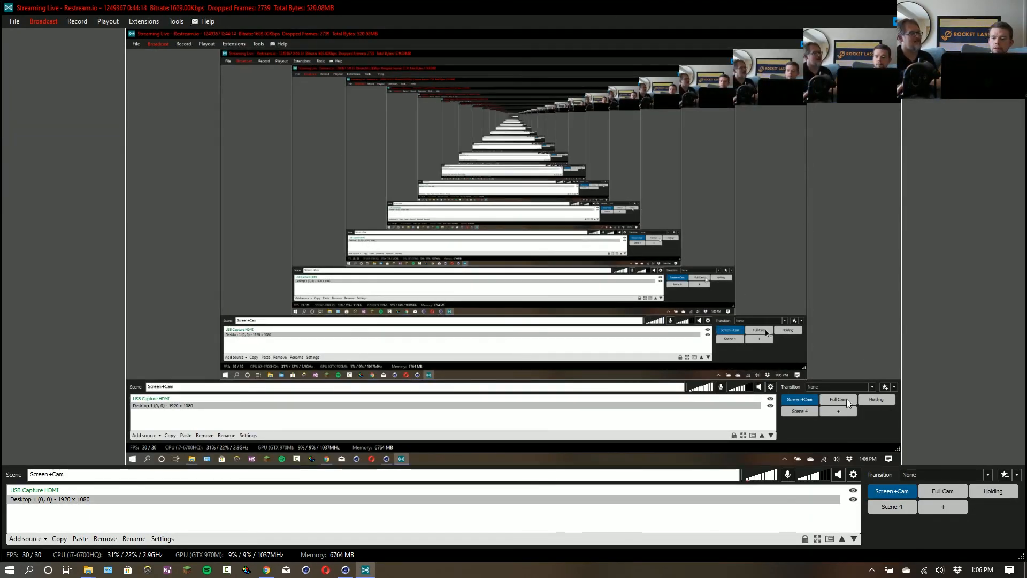
{"action": "left_click", "coordinate": [847, 398]}
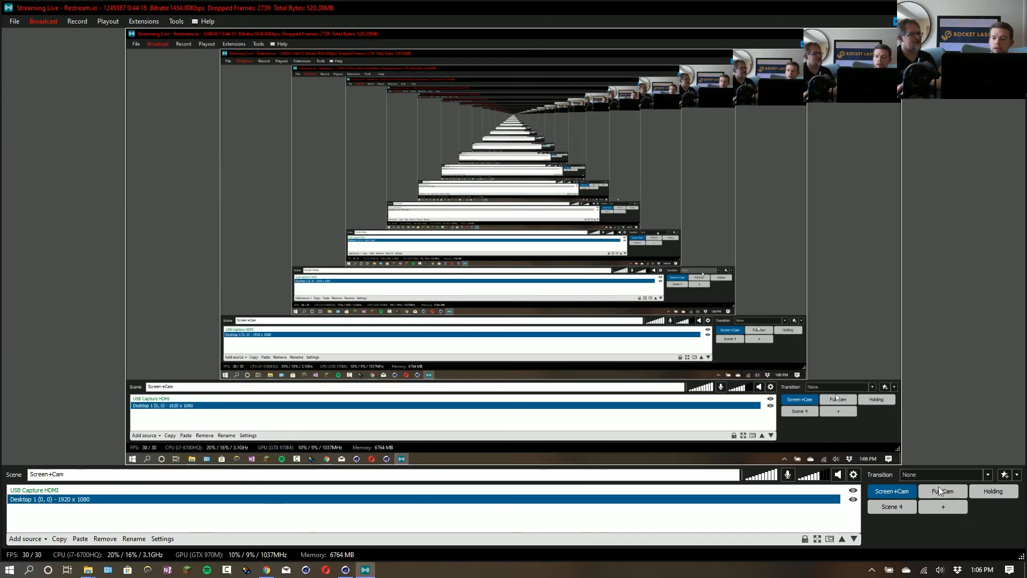
{"action": "left_click", "coordinate": [943, 490]}
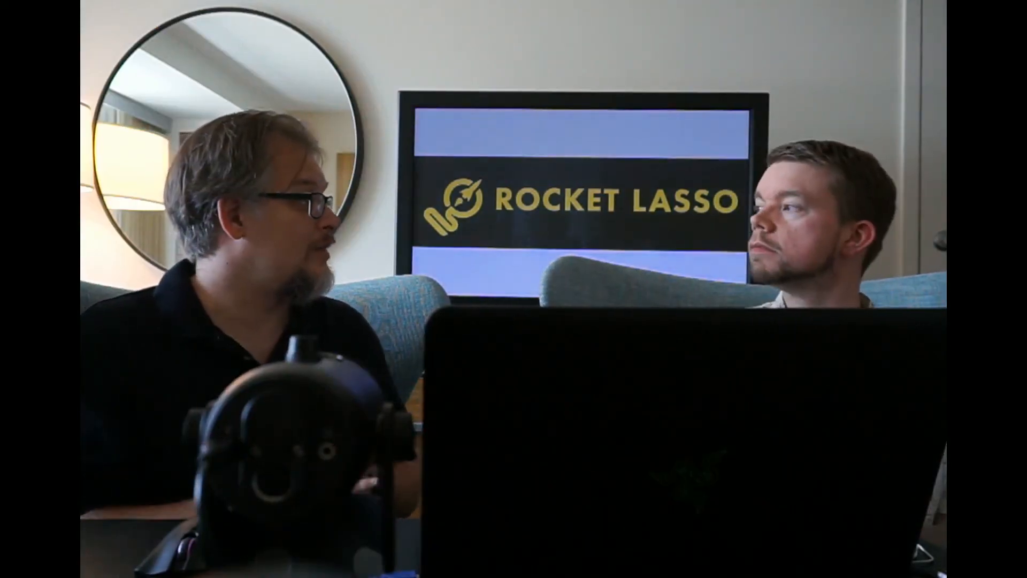
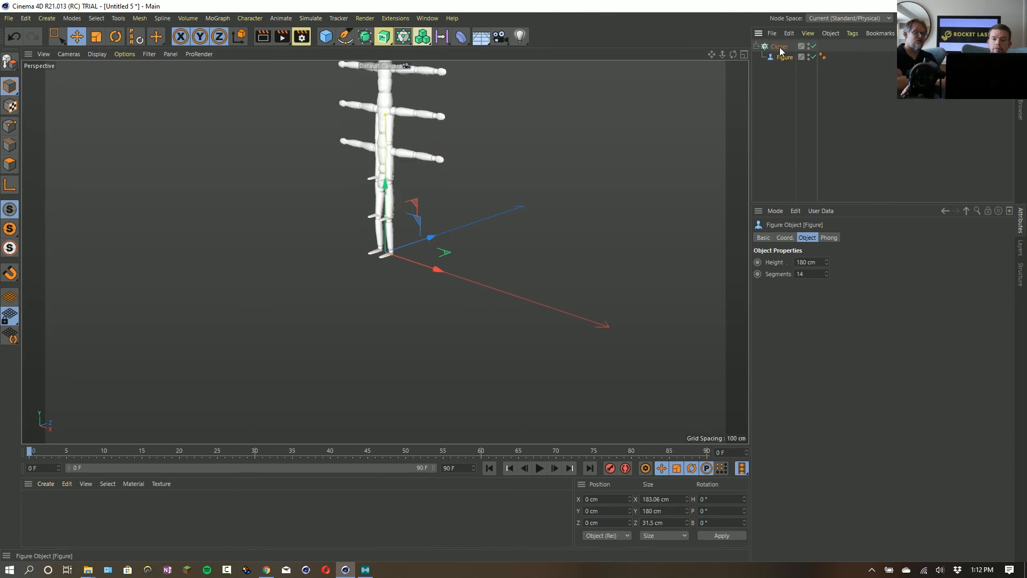
Set the figure Cloner's Y position offset to 0 cm and its clone count to 20.
{"action": "left_click", "coordinate": [779, 46]}
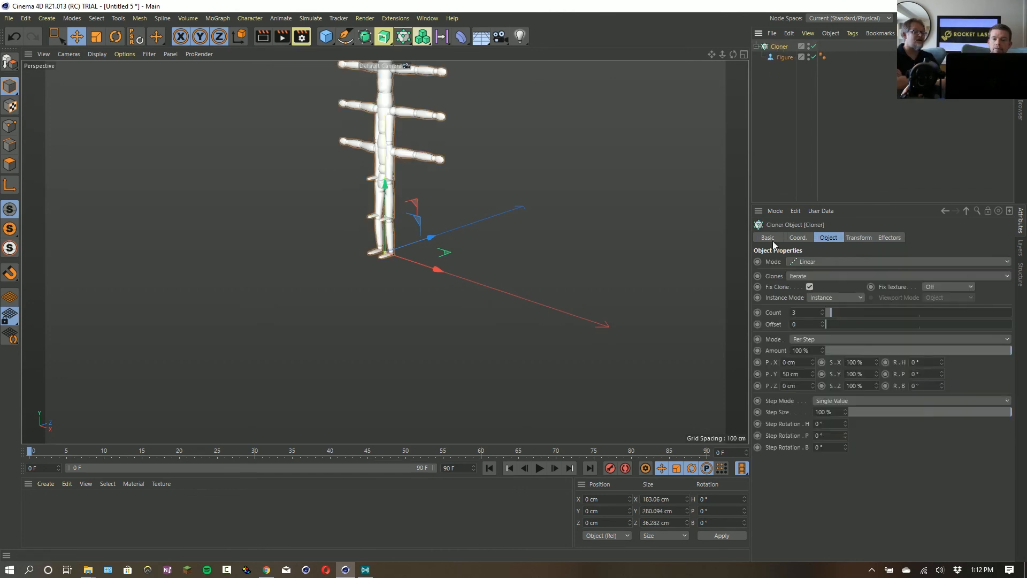
{"action": "double_click", "coordinate": [794, 374]}
{"action": "type", "text": "0"}
{"action": "key", "text": "Return"}
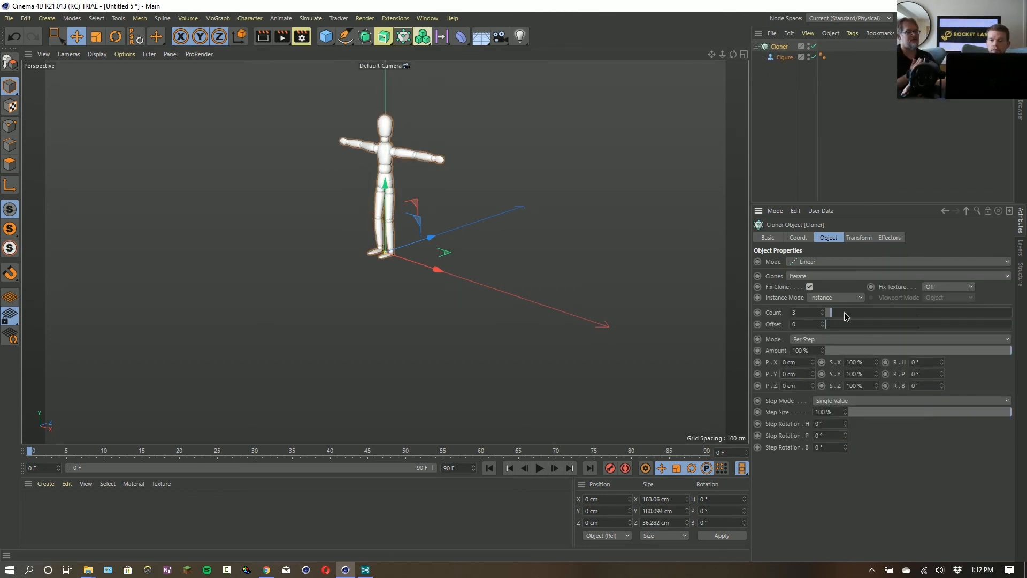
{"action": "left_click_drag", "start_coordinate": [845, 316], "coordinate": [863, 316]}
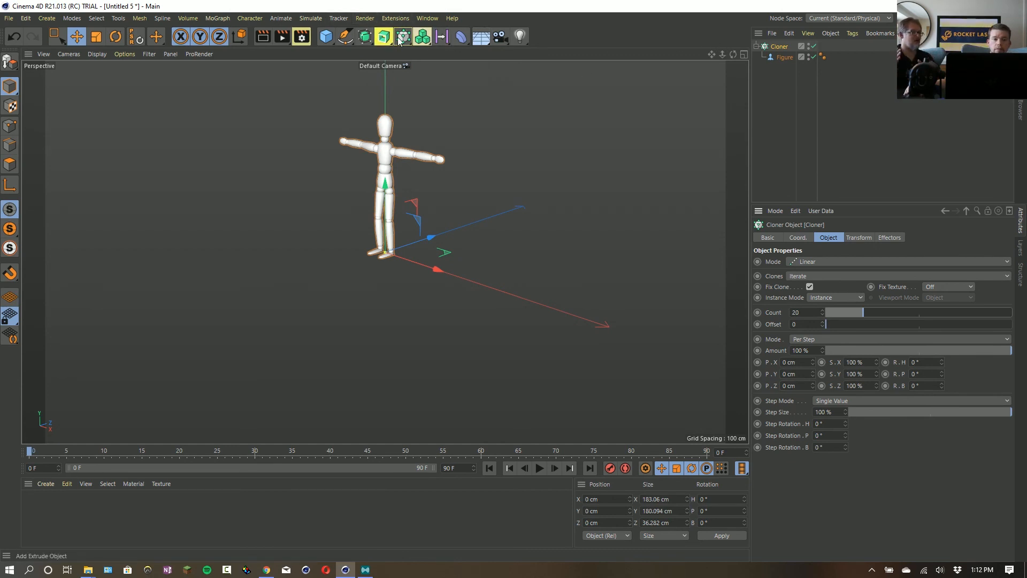
Add a Random effector to the Cloner and enable rotation variation of about 202° H, 94° P and 267° B.
{"action": "left_click", "coordinate": [422, 36]}
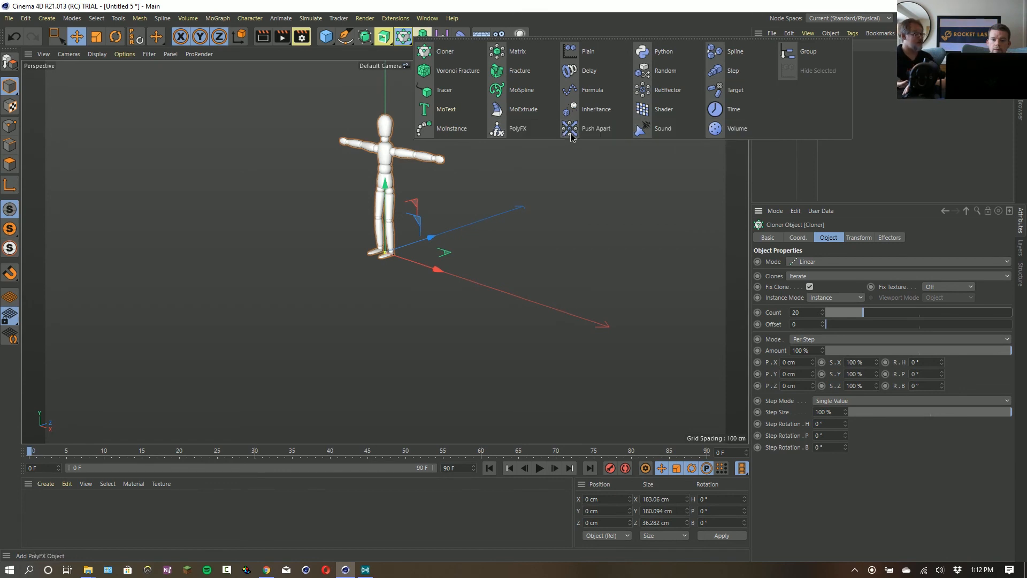
{"action": "left_click", "coordinate": [656, 72]}
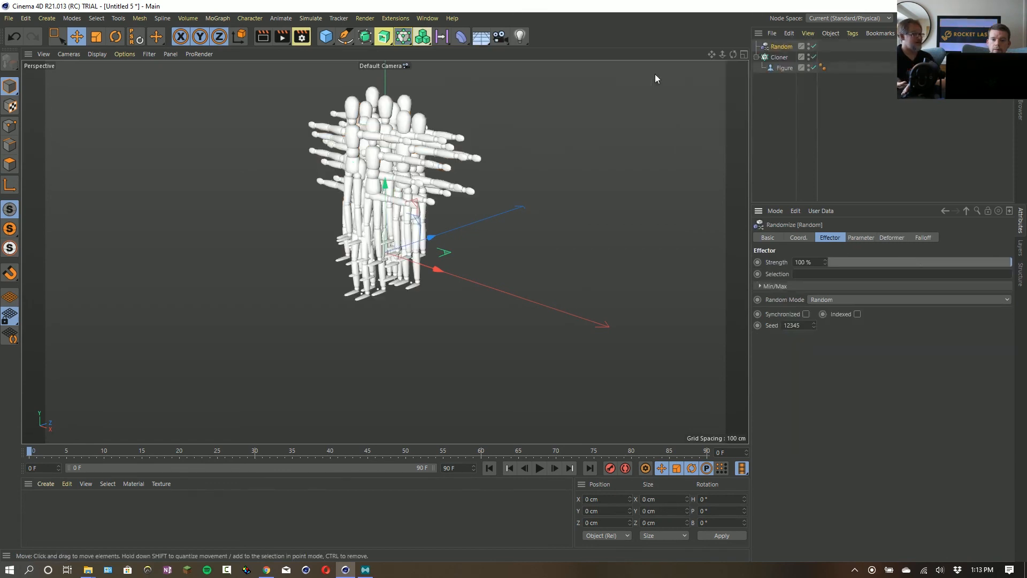
{"action": "left_click", "coordinate": [862, 237]}
{"action": "left_click", "coordinate": [916, 284]}
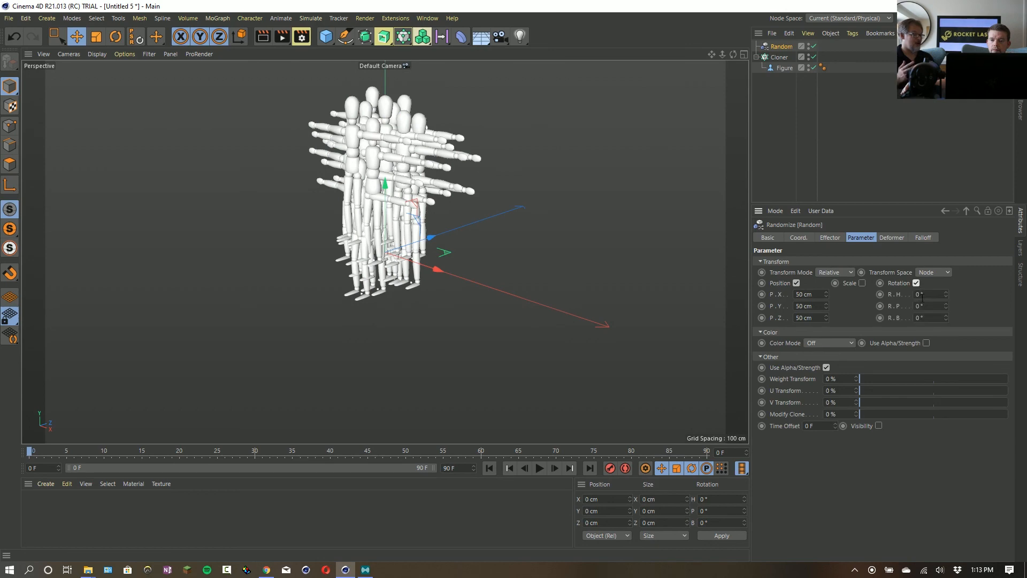
{"action": "left_click_drag", "start_coordinate": [946, 294], "coordinate": [948, 325]}
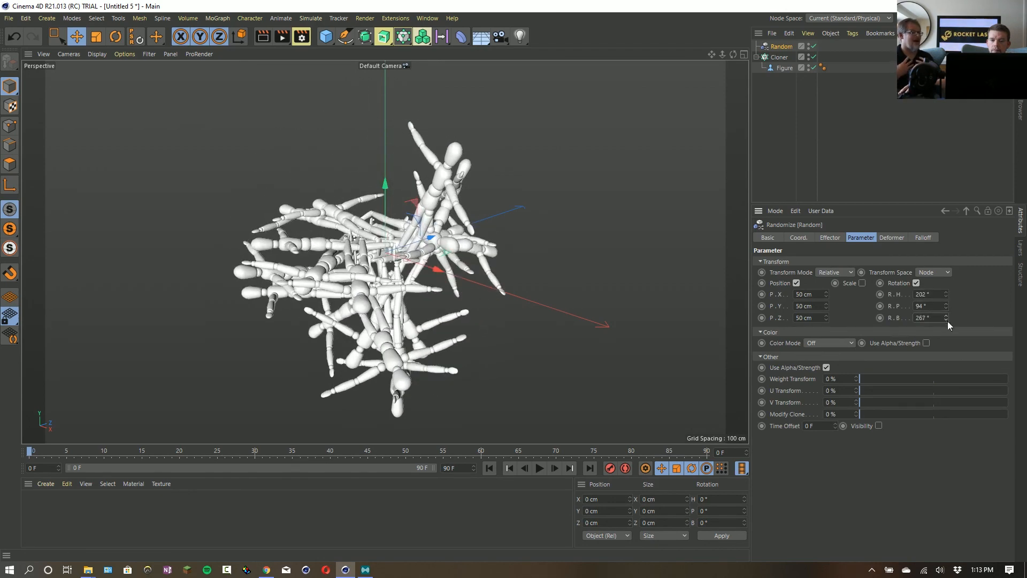
Disable the Random effector's position variation and adjust its pitch rotation so the figures radiate from one centre.
{"action": "left_click", "coordinate": [796, 283]}
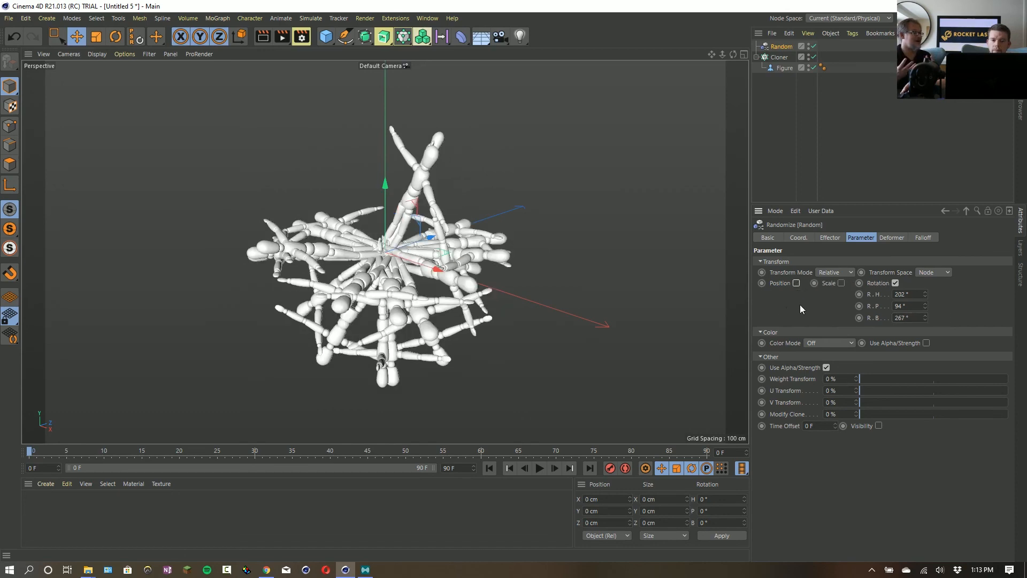
{"action": "left_click_drag", "start_coordinate": [925, 307], "coordinate": [923, 297]}
{"action": "left_click", "coordinate": [828, 235]}
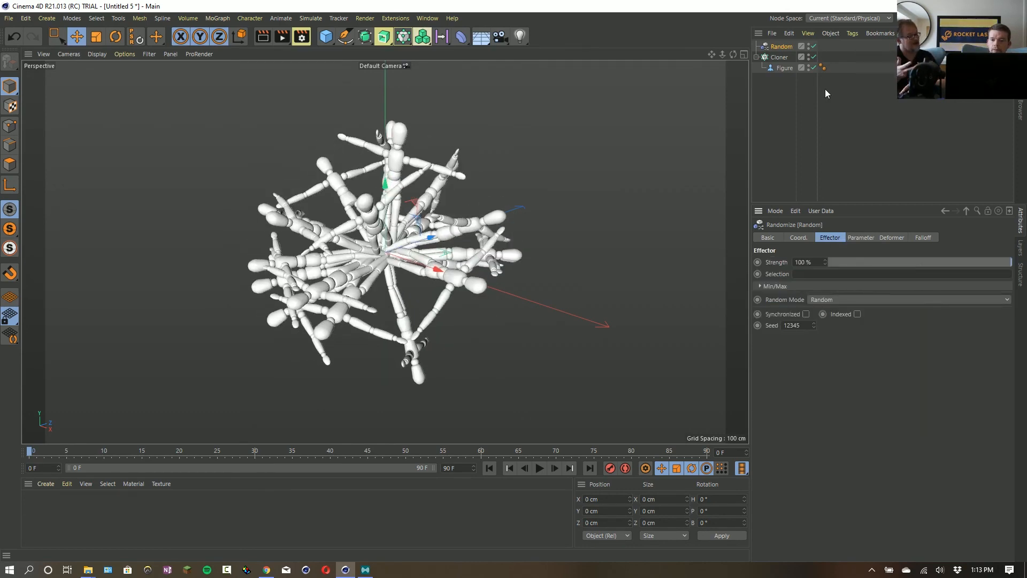
Set the Cloner's count to 45 and add a floor lowered to about -184 cm on Y beneath the figures.
{"action": "left_click", "coordinate": [780, 57]}
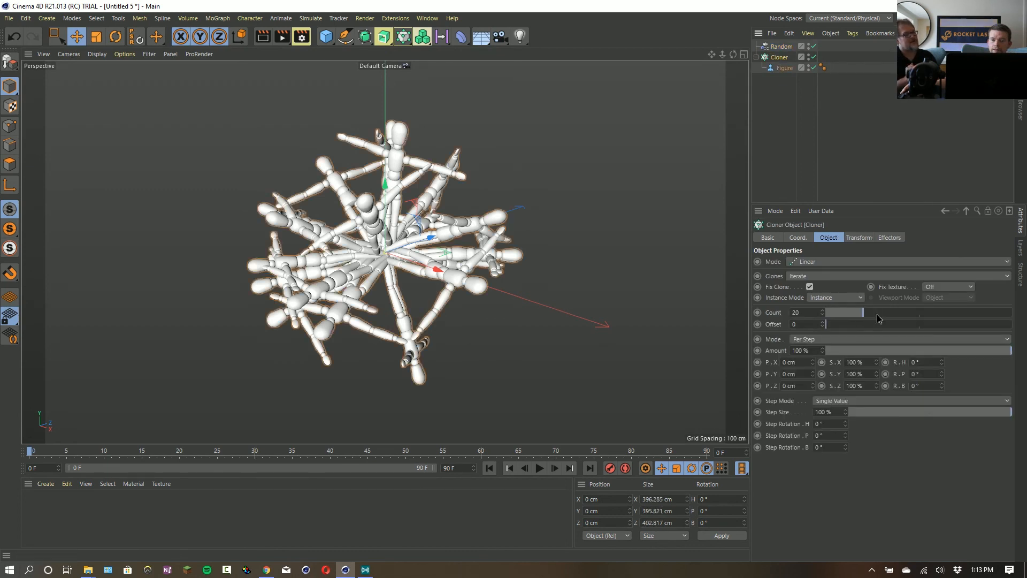
{"action": "left_click_drag", "start_coordinate": [877, 314], "coordinate": [910, 315]}
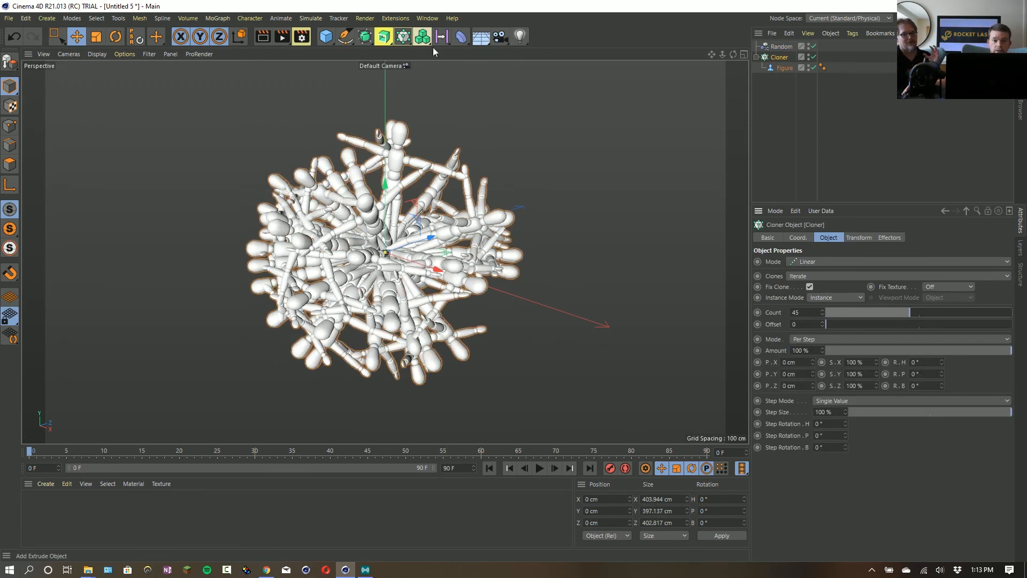
{"action": "left_click", "coordinate": [482, 39]}
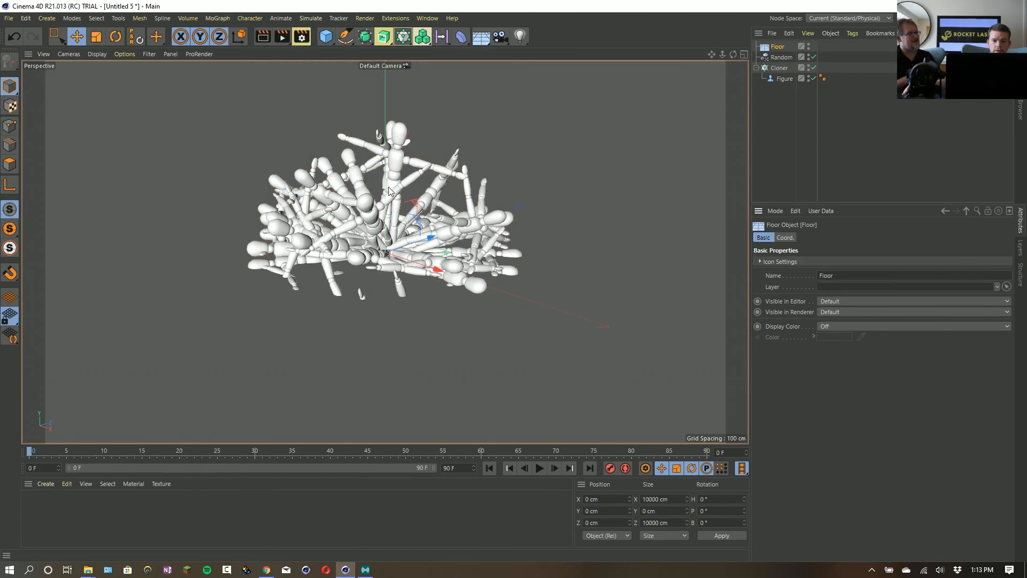
{"action": "left_click_drag", "start_coordinate": [389, 185], "coordinate": [407, 323]}
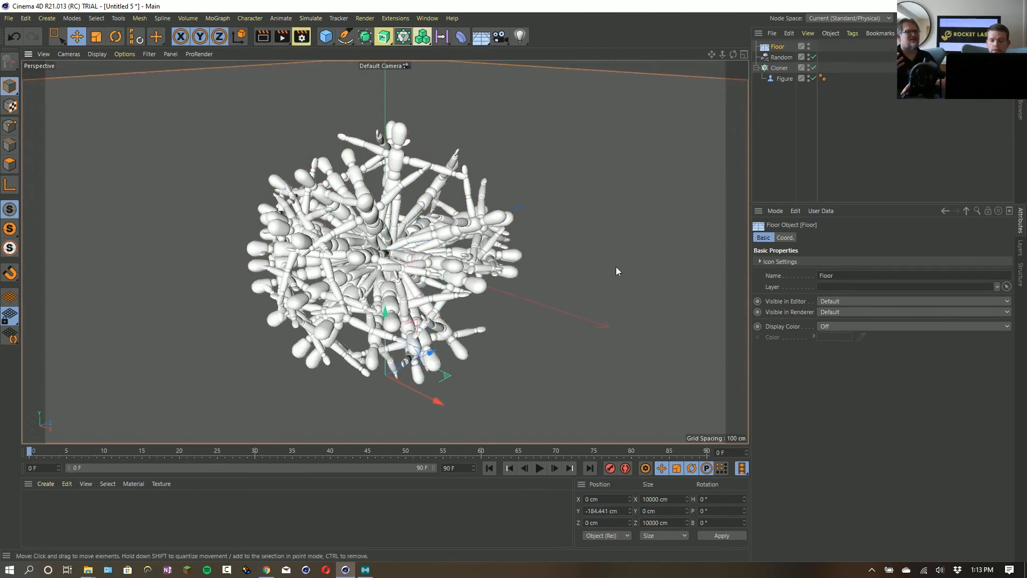
Add an omni light and move it to about X 150, Y 203, Z 554 cm.
{"action": "left_click", "coordinate": [520, 36]}
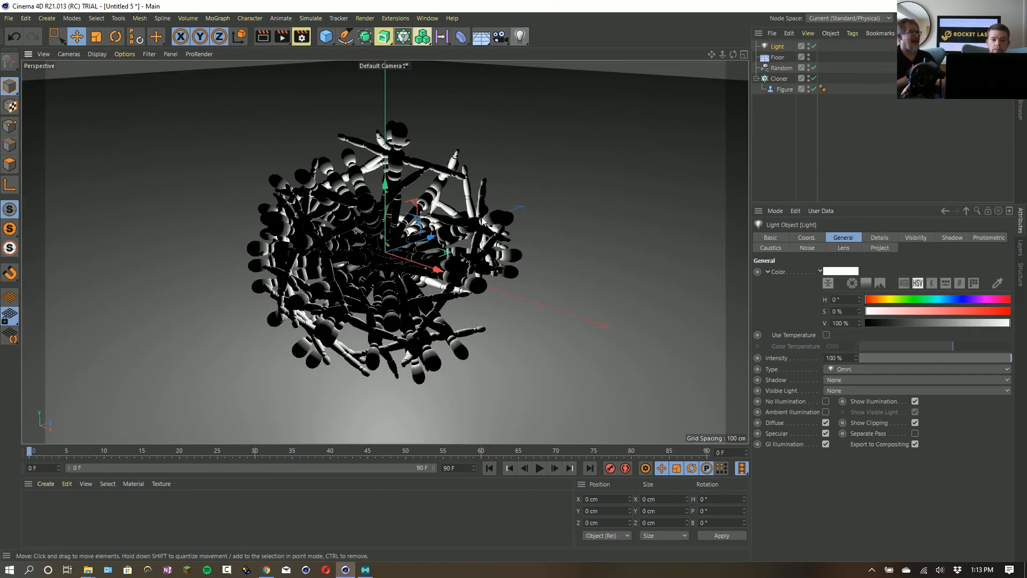
{"action": "left_click_drag", "start_coordinate": [421, 230], "coordinate": [208, 76]}
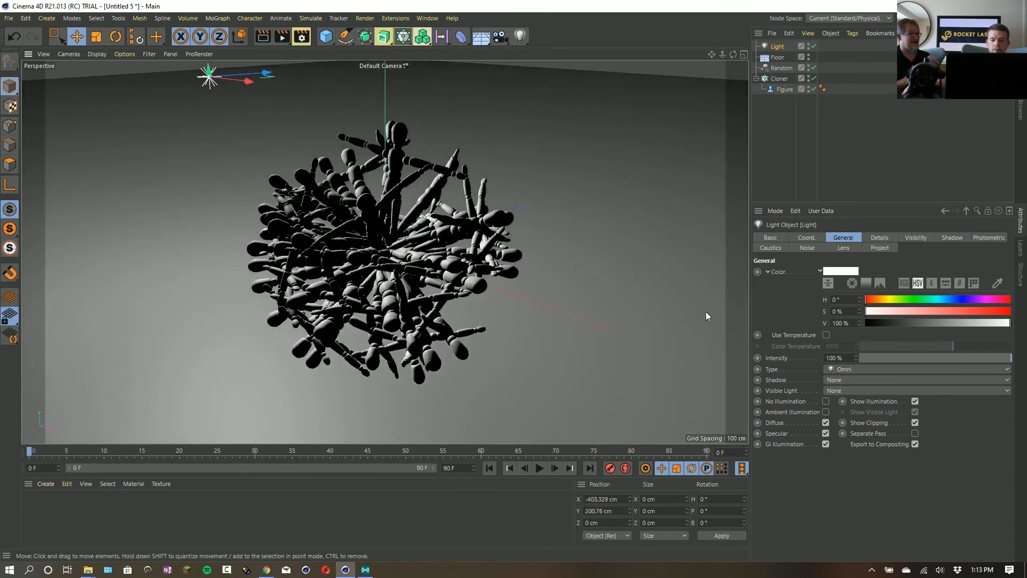
{"action": "left_click_drag", "start_coordinate": [391, 301], "coordinate": [875, 300]}
Duplicate the light in the Top view and place the copy at about X 180, Z -492 cm, across from the original.
{"action": "middle_click", "coordinate": [406, 271]}
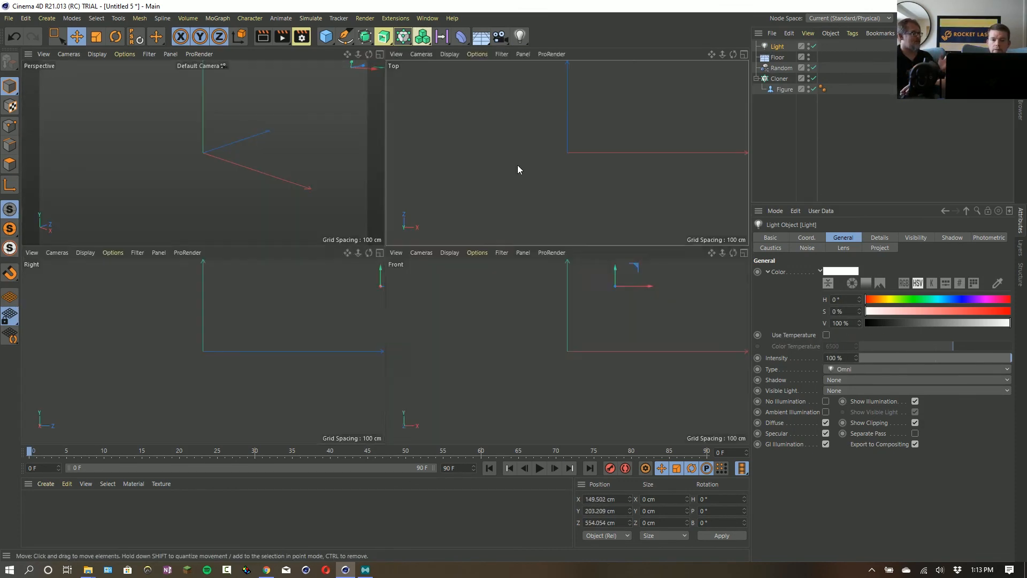
{"action": "middle_click", "coordinate": [540, 207]}
{"action": "left_click_drag", "start_coordinate": [547, 194], "coordinate": [455, 391], "text": "ctrl"}
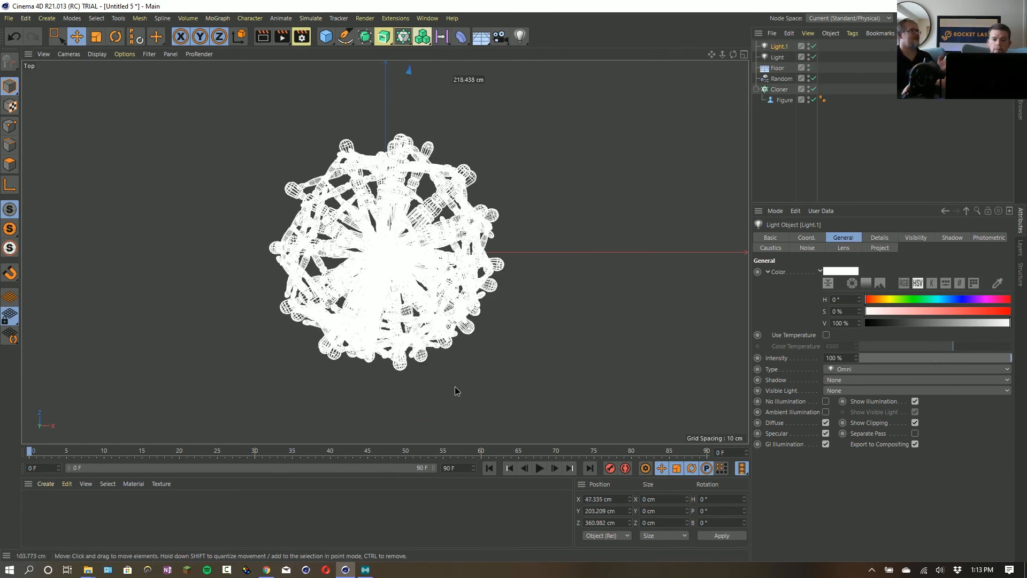
{"action": "right_click_drag", "start_coordinate": [549, 269], "coordinate": [559, 302], "text": "alt"}
{"action": "left_click_drag", "start_coordinate": [549, 150], "coordinate": [606, 391]}
{"action": "scroll", "coordinate": [549, 150], "scroll_direction": "down", "scroll_amount": 8}
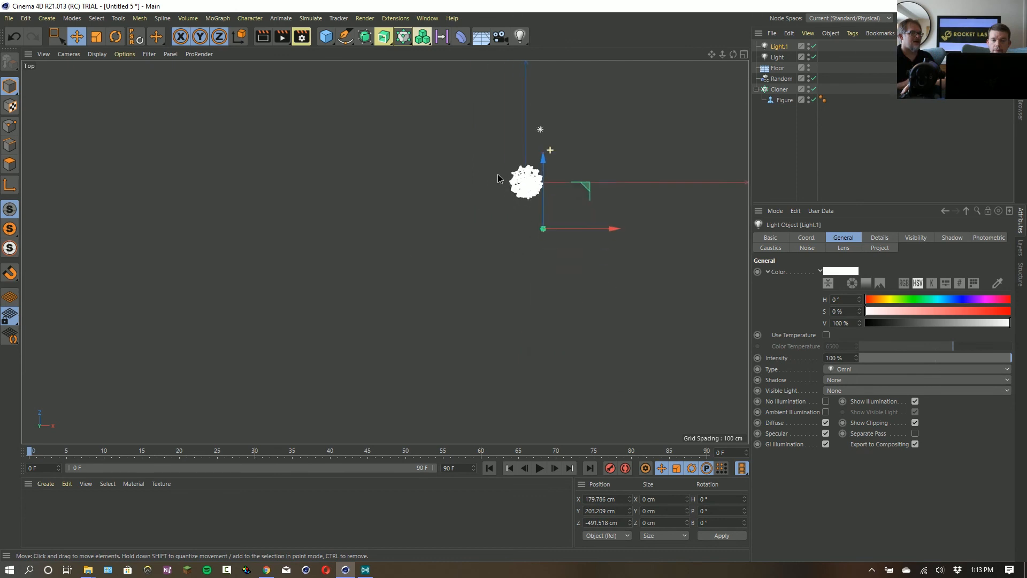
Make another copy of the original light and place it far to the side at about X -1811, Z -193 cm.
{"action": "left_click", "coordinate": [781, 57]}
{"action": "key", "text": "ctrl+c"}
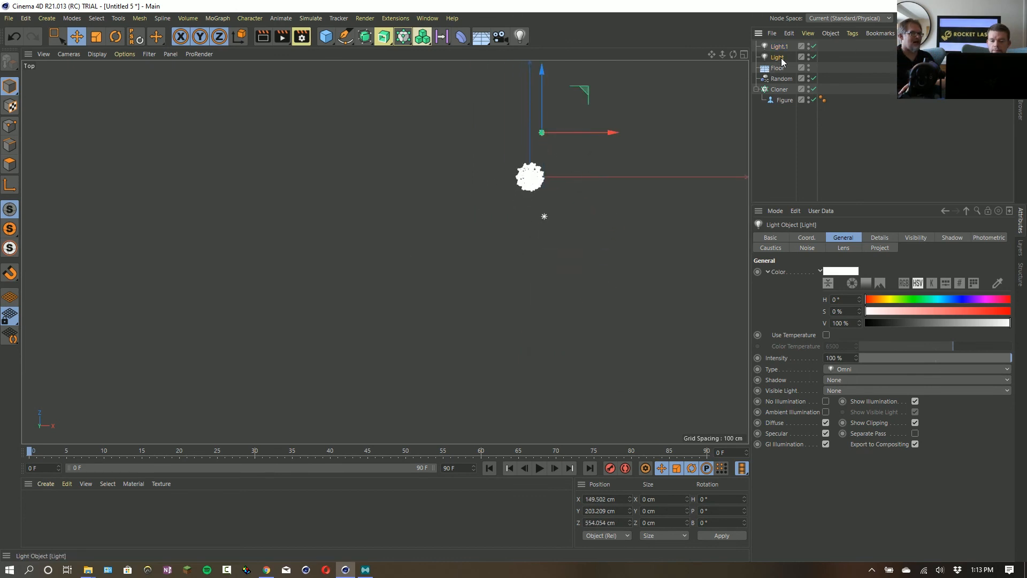
{"action": "key", "text": "ctrl+v"}
{"action": "left_click_drag", "start_coordinate": [543, 133], "coordinate": [383, 193]}
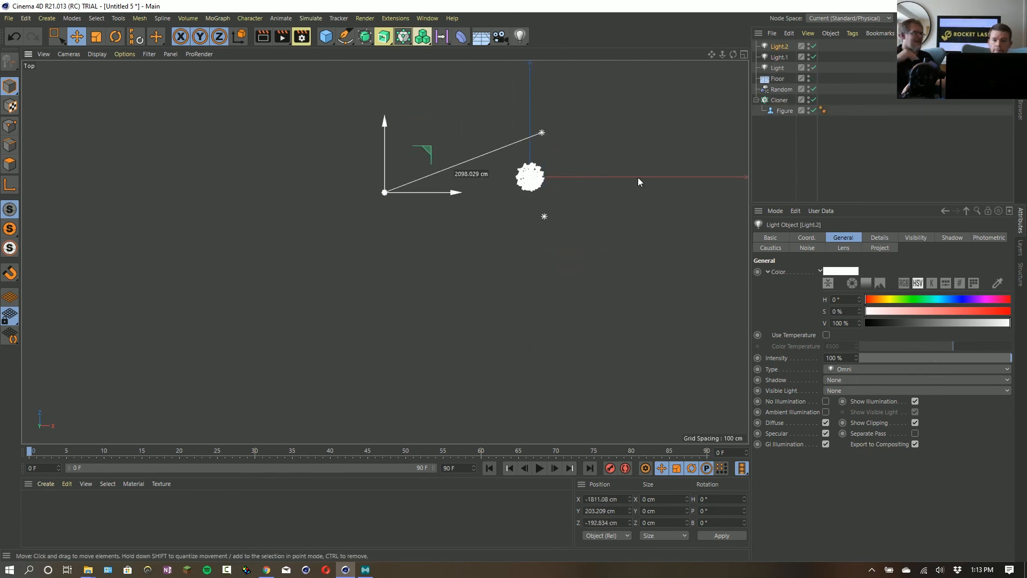
Set the shadow type of all three lights to Shadow Maps (Soft).
{"action": "left_click", "coordinate": [778, 68]}
{"action": "left_click", "coordinate": [780, 47], "text": "shift"}
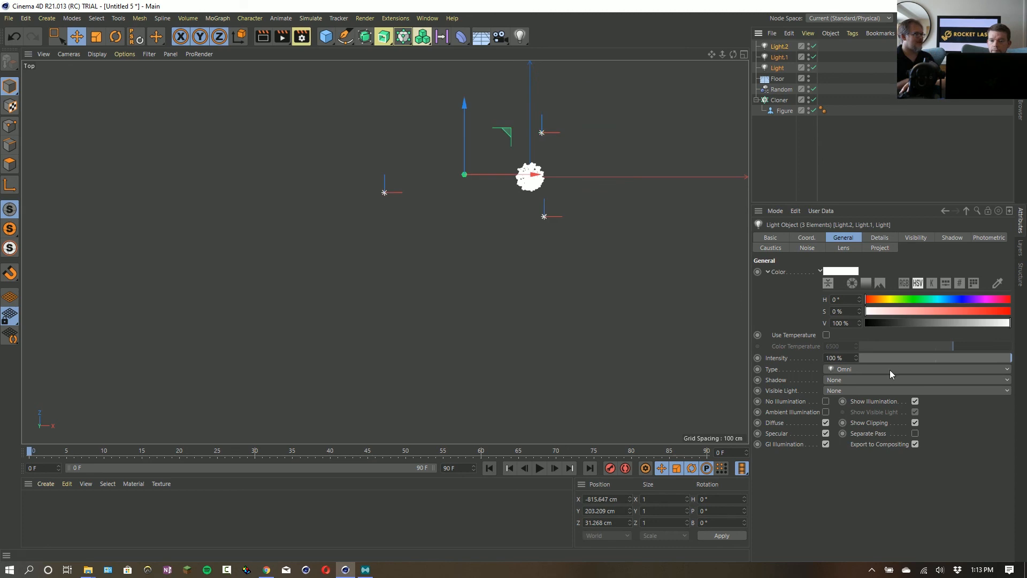
{"action": "left_click", "coordinate": [857, 379]}
{"action": "left_click", "coordinate": [866, 403]}
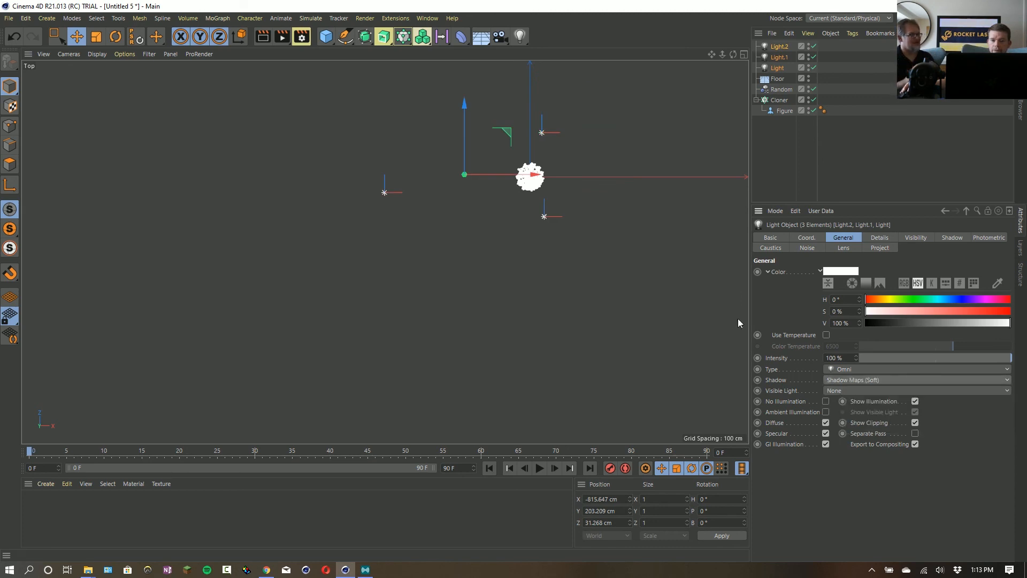
Color Light.1 blue with hue 216° and saturation 79%, and the original light yellow with hue 64° and saturation 64%.
{"action": "left_click", "coordinate": [780, 57]}
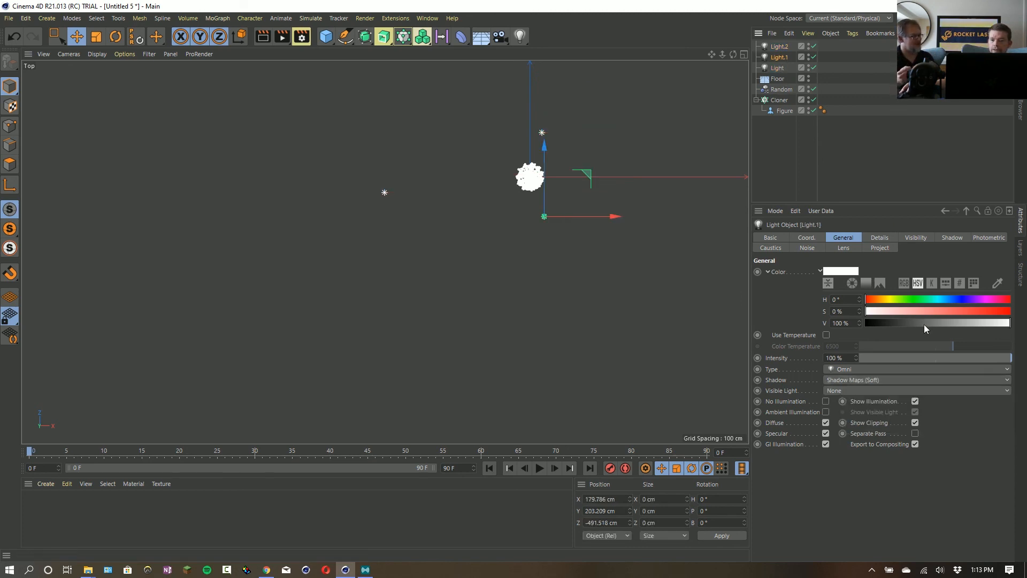
{"action": "left_click", "coordinate": [953, 300]}
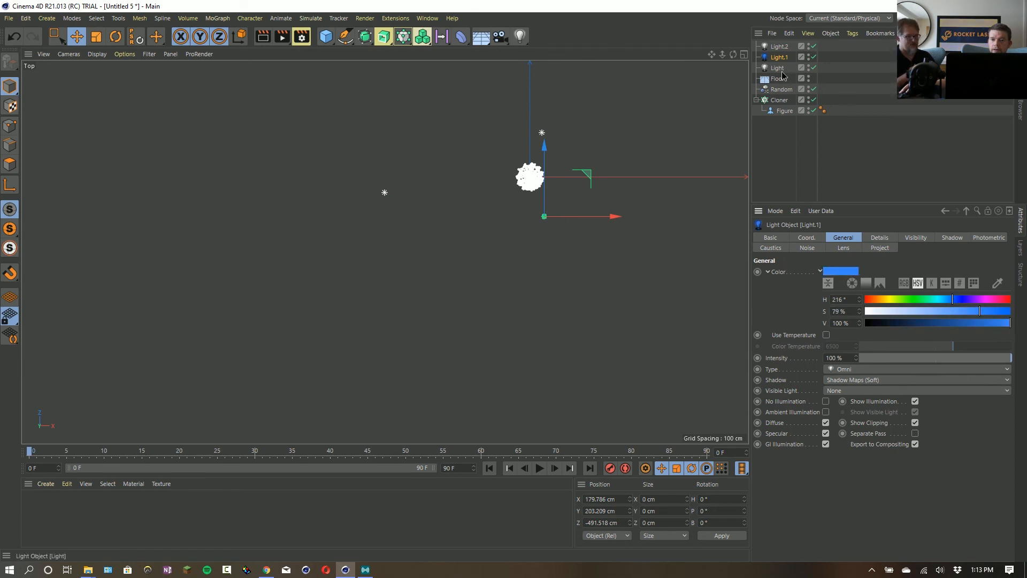
{"action": "left_click", "coordinate": [777, 68]}
{"action": "left_click", "coordinate": [891, 299]}
{"action": "left_click", "coordinate": [958, 311]}
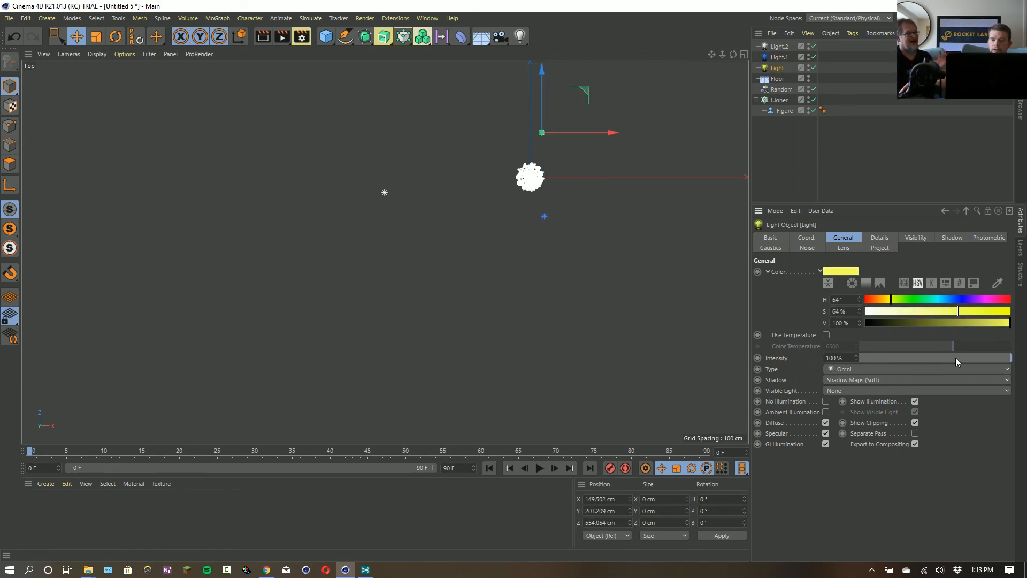
Raise all three lights together along Y only to about 451 cm in the Perspective view, and render the view to check the shadows.
{"action": "middle_click", "coordinate": [660, 263]}
{"action": "middle_click", "coordinate": [323, 179]}
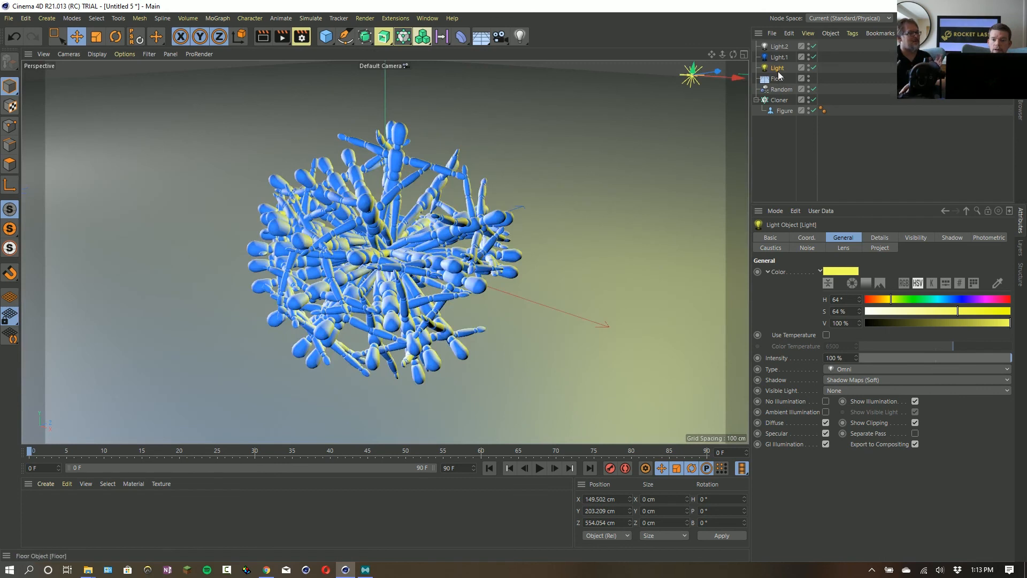
{"action": "left_click", "coordinate": [779, 47]}
{"action": "left_click", "coordinate": [778, 68], "text": "shift"}
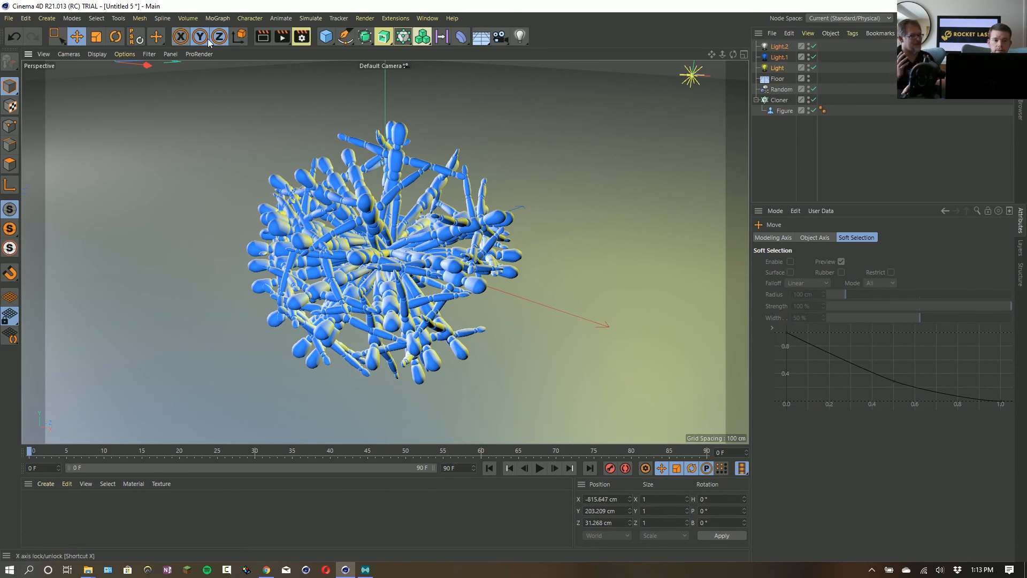
{"action": "left_click_drag", "start_coordinate": [329, 213], "coordinate": [351, 96]}
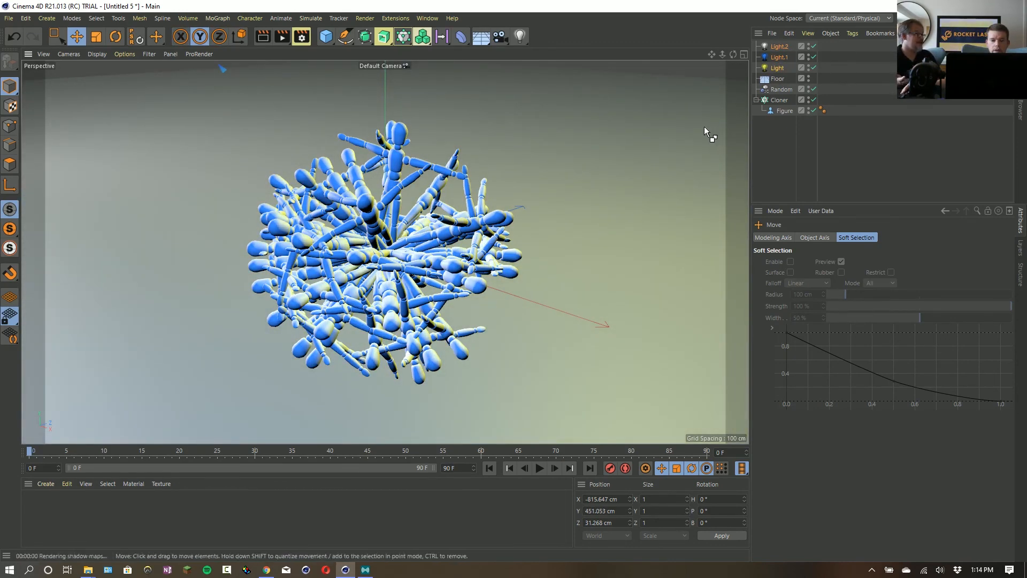
{"action": "key", "text": "ctrl+r"}
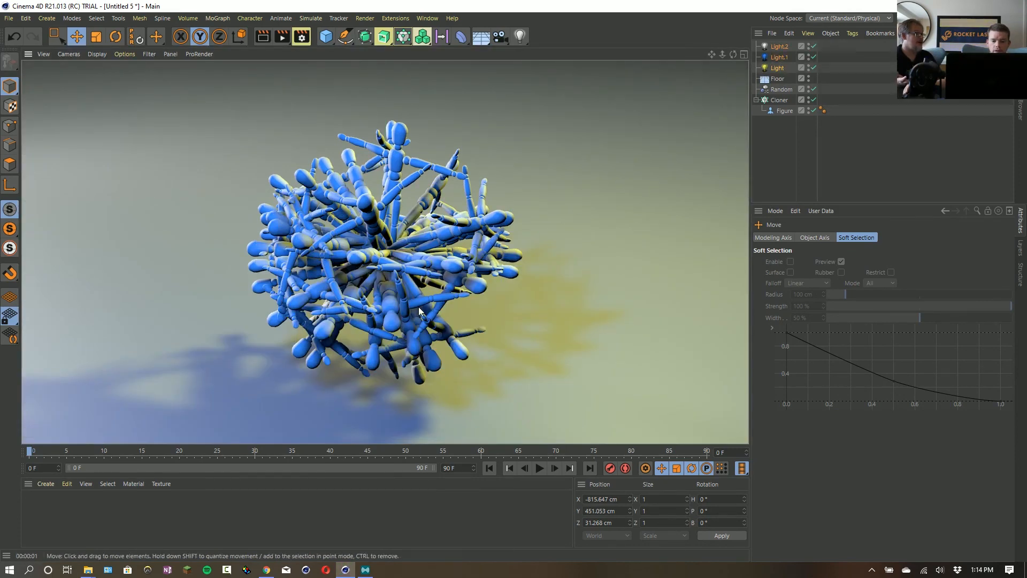
{"action": "scroll", "coordinate": [393, 319], "scroll_direction": "up", "scroll_amount": 5}
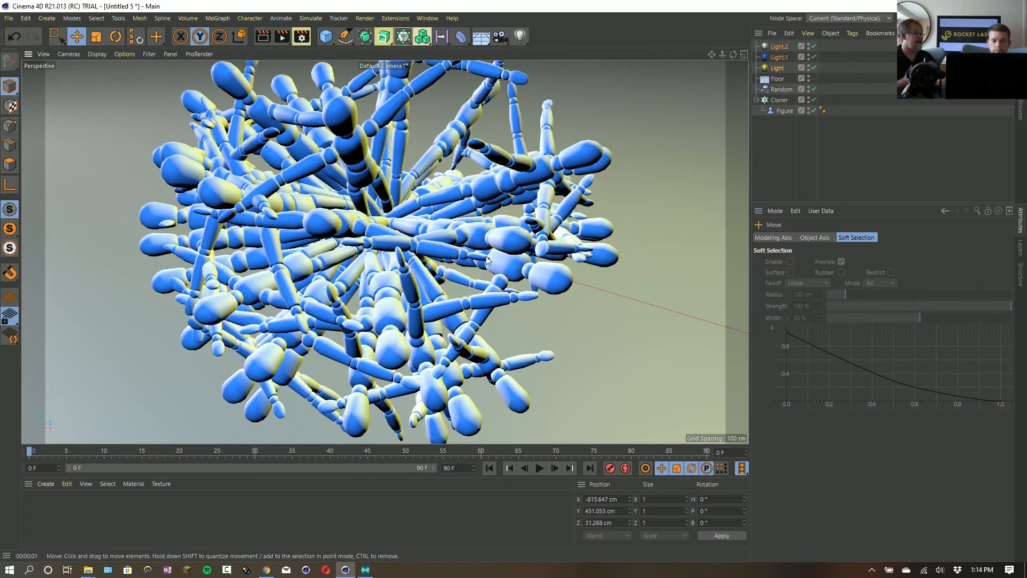
Switch the renderer in the render settings from Standard to Physical.
{"action": "key", "text": "ctrl+b"}
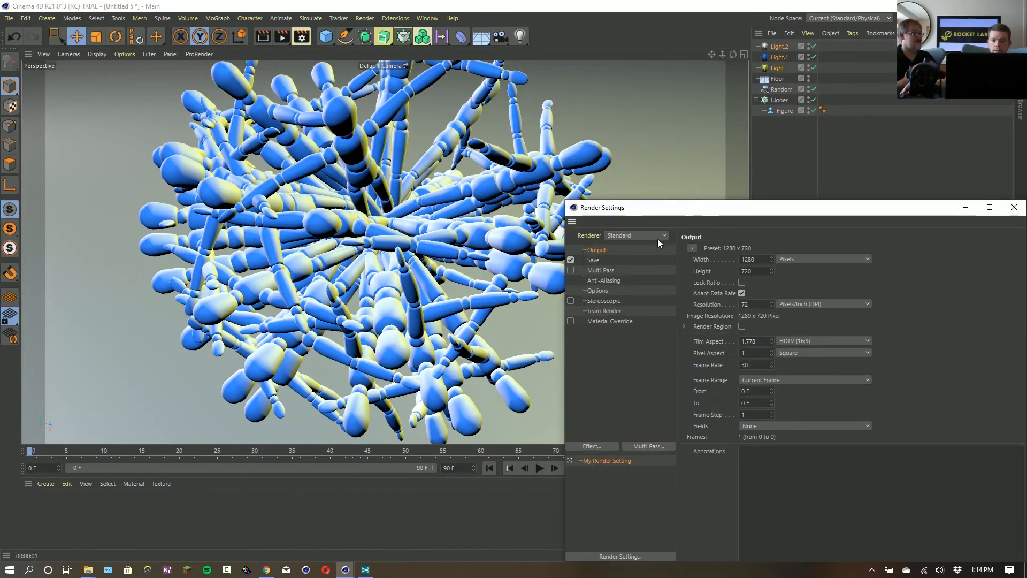
{"action": "left_click", "coordinate": [657, 236]}
{"action": "left_click", "coordinate": [634, 256]}
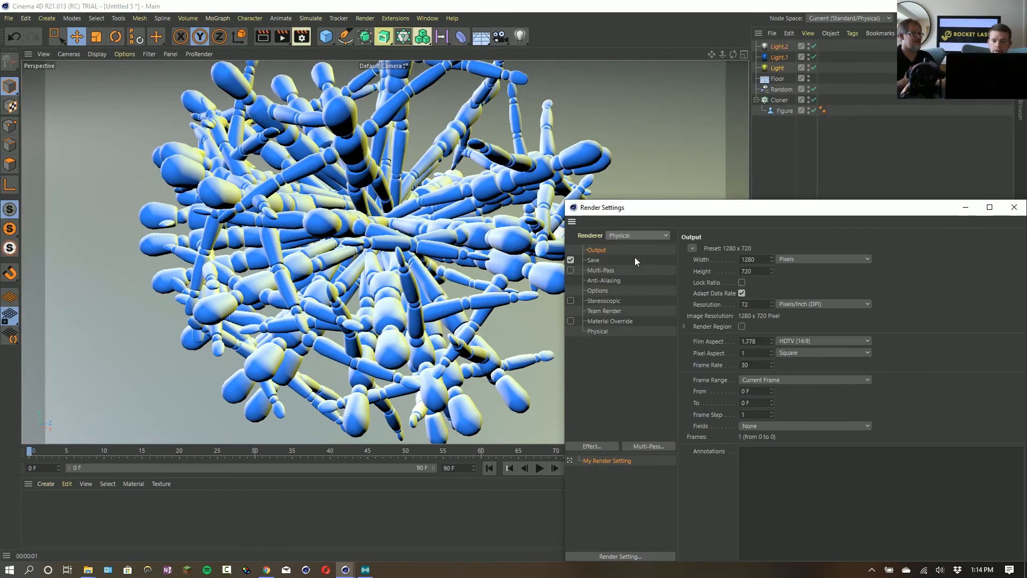
{"action": "left_click_drag", "start_coordinate": [747, 207], "coordinate": [538, 160]}
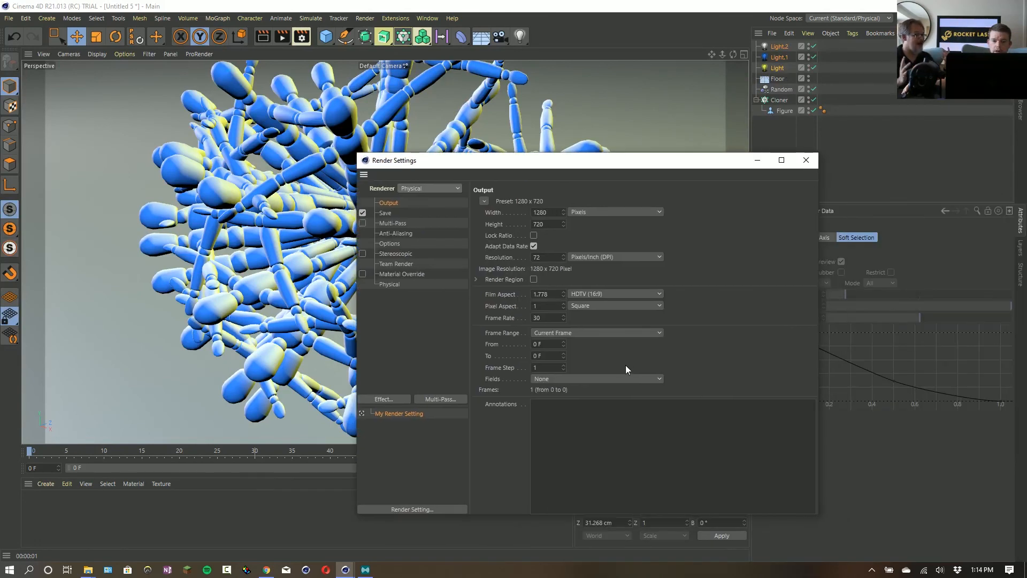
Set the Physical renderer's sampling, maximum shading, blurriness, shadow, ambient occlusion and subsurface scattering subdivisions all to 1.
{"action": "left_click", "coordinate": [403, 284]}
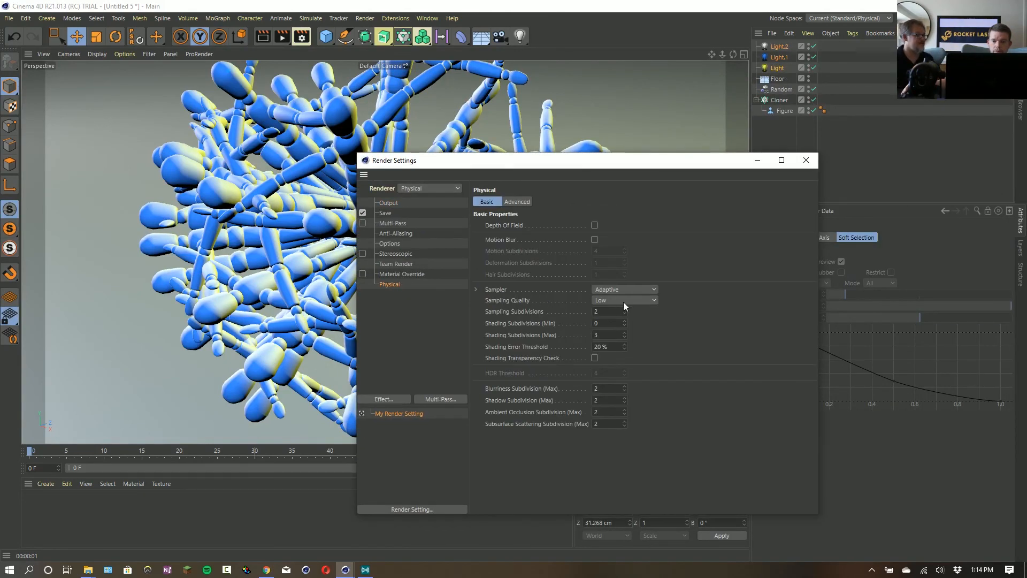
{"action": "left_click_drag", "start_coordinate": [610, 336], "coordinate": [588, 338]}
{"action": "type", "text": "1"}
{"action": "mouse_move", "coordinate": [607, 389]}
{"action": "left_mouse_down"}
{"action": "mouse_move", "coordinate": [587, 391]}
{"action": "mouse_move", "coordinate": [587, 419]}
{"action": "left_mouse_up"}
{"action": "type", "text": "111"}
{"action": "double_click", "coordinate": [608, 424]}
{"action": "type", "text": "1"}
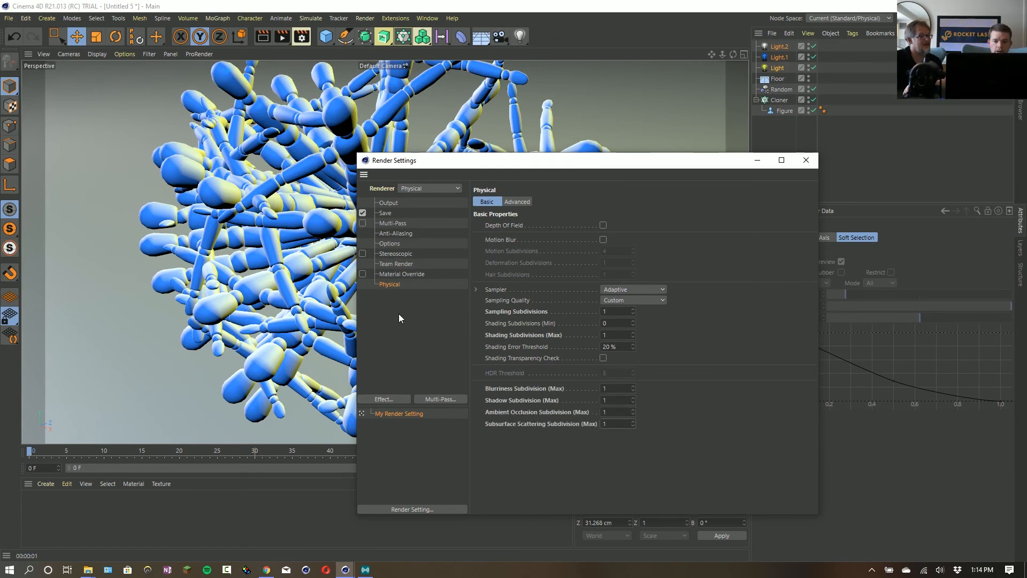
Add Global Illumination with the primary and secondary methods set to Quasi-Monte Carlo (QMC), and check a test render in the viewport.
{"action": "left_click", "coordinate": [399, 399]}
{"action": "left_click", "coordinate": [445, 400]}
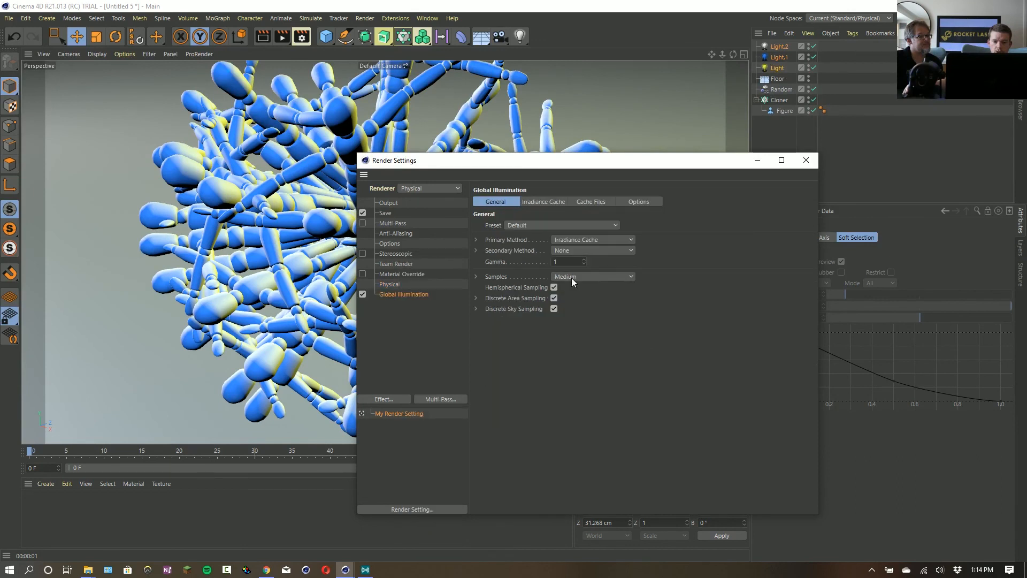
{"action": "left_click", "coordinate": [570, 240]}
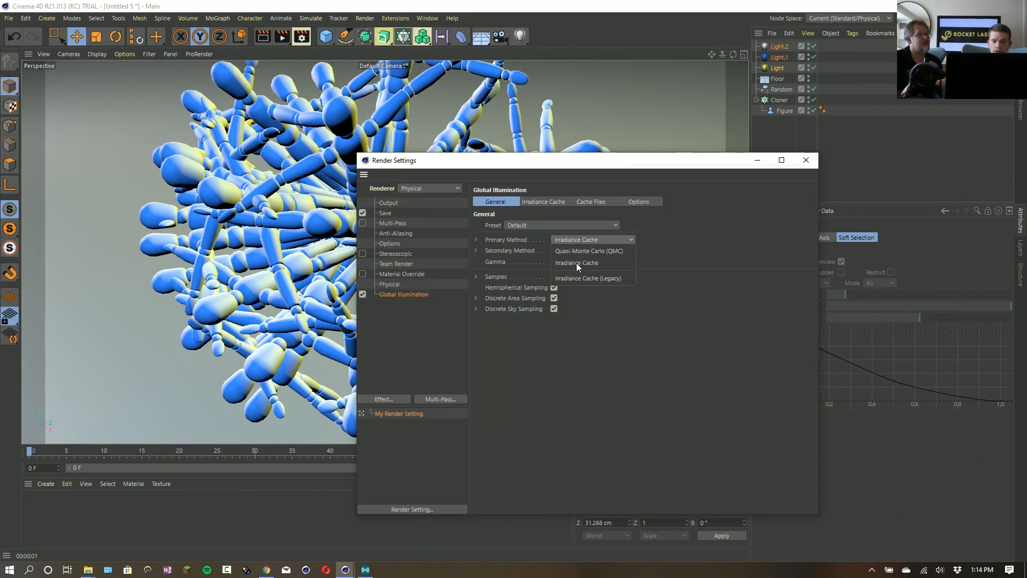
{"action": "left_click", "coordinate": [579, 255]}
{"action": "left_click", "coordinate": [576, 251]}
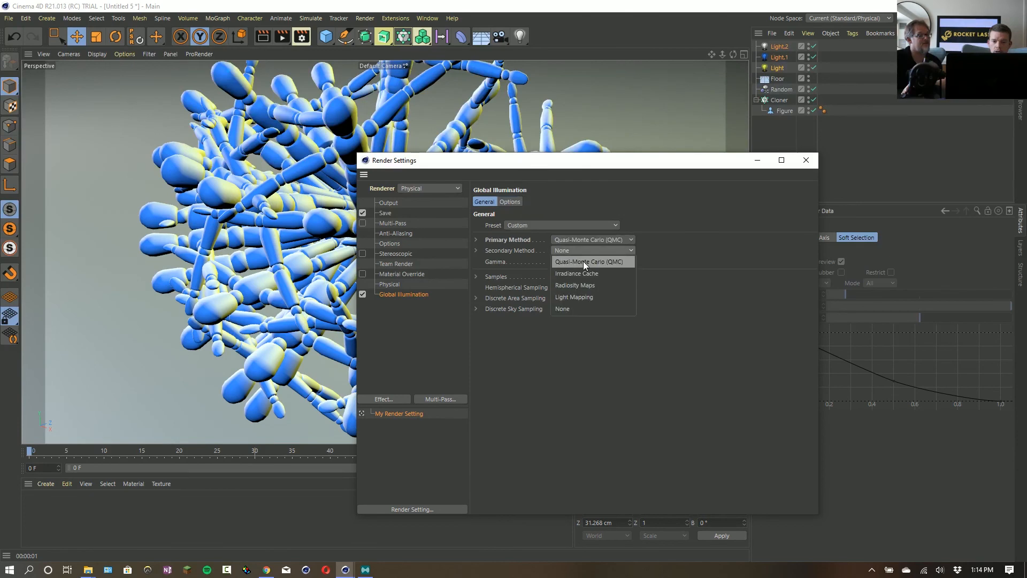
{"action": "left_click", "coordinate": [583, 261]}
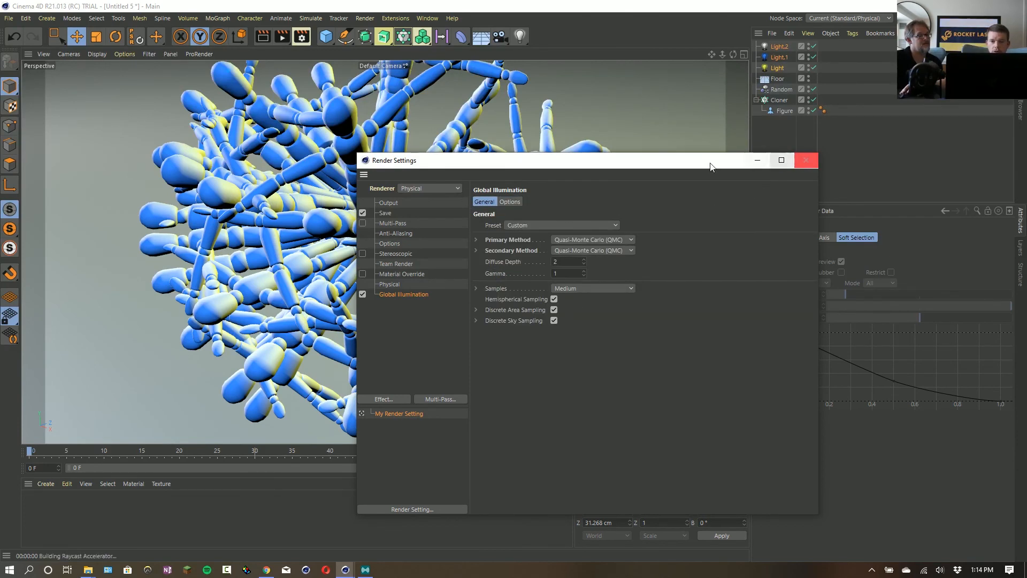
{"action": "left_click_drag", "start_coordinate": [684, 165], "coordinate": [843, 208]}
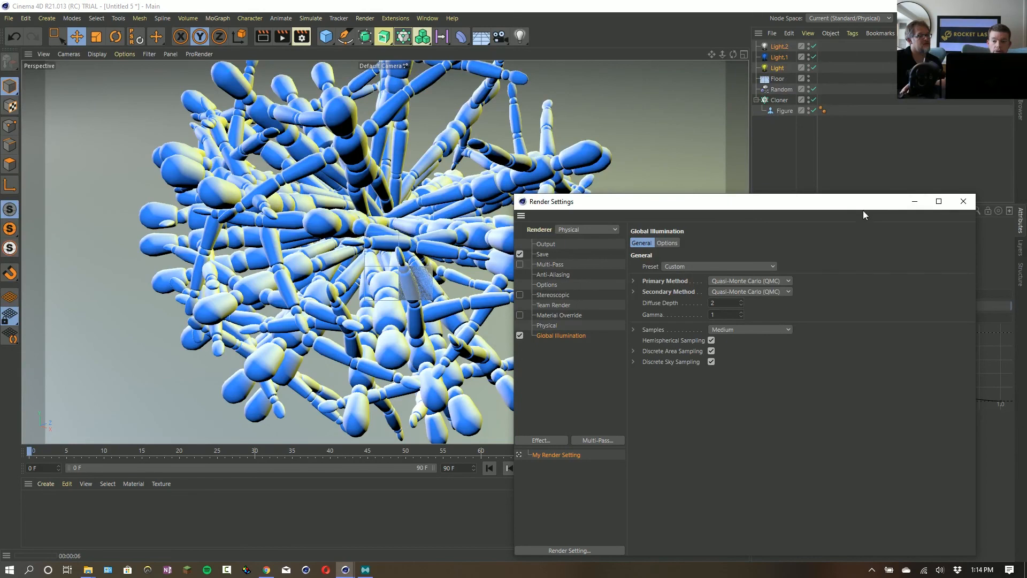
{"action": "left_click_drag", "start_coordinate": [862, 210], "coordinate": [611, 209]}
{"action": "left_click", "coordinate": [711, 201]}
Set the render output size to 600 by 600 pixels.
{"action": "key", "text": "ctrl+b"}
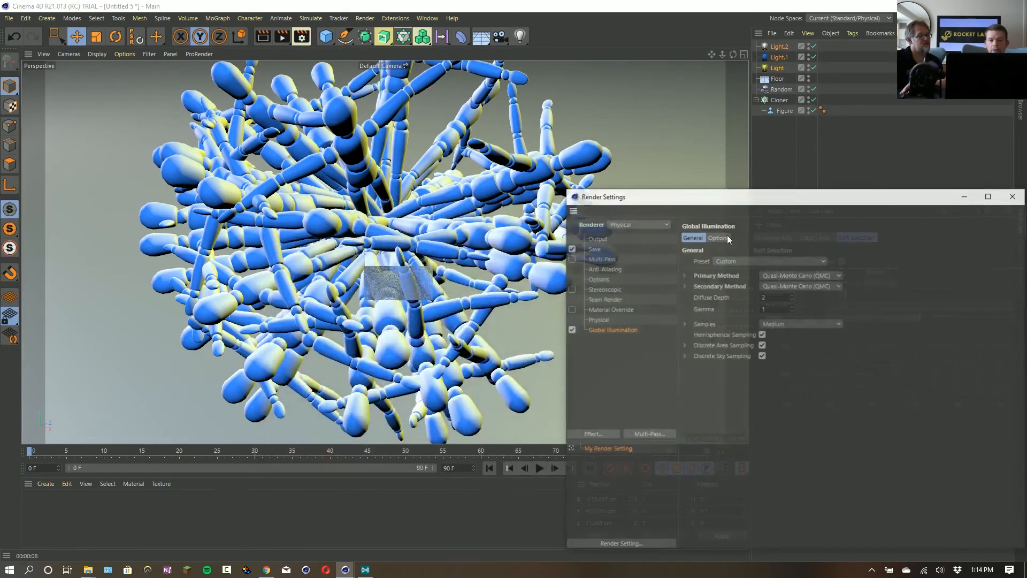
{"action": "left_click", "coordinate": [610, 239]}
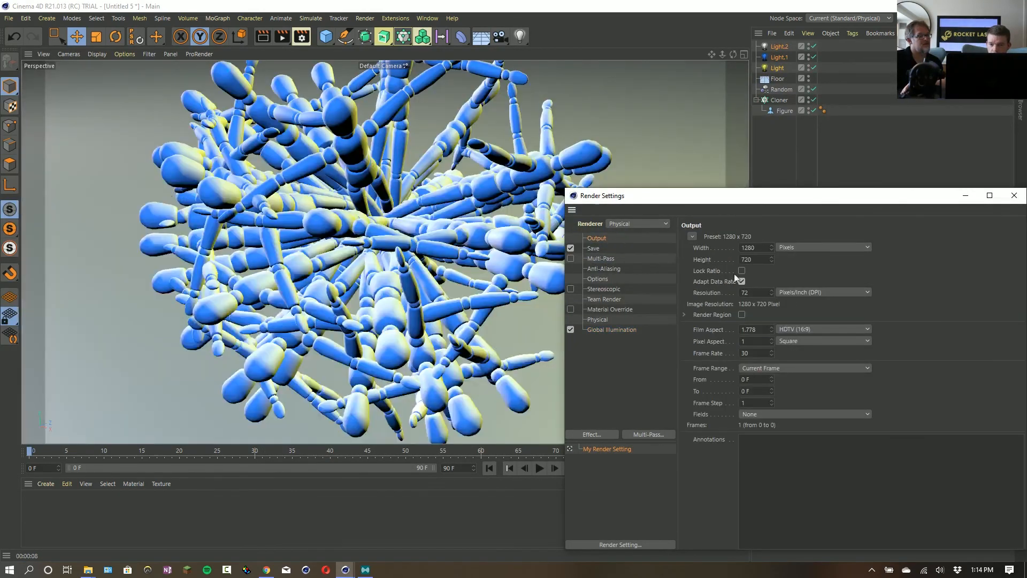
{"action": "double_click", "coordinate": [763, 251]}
{"action": "type", "text": "600"}
{"action": "key", "text": "Tab"}
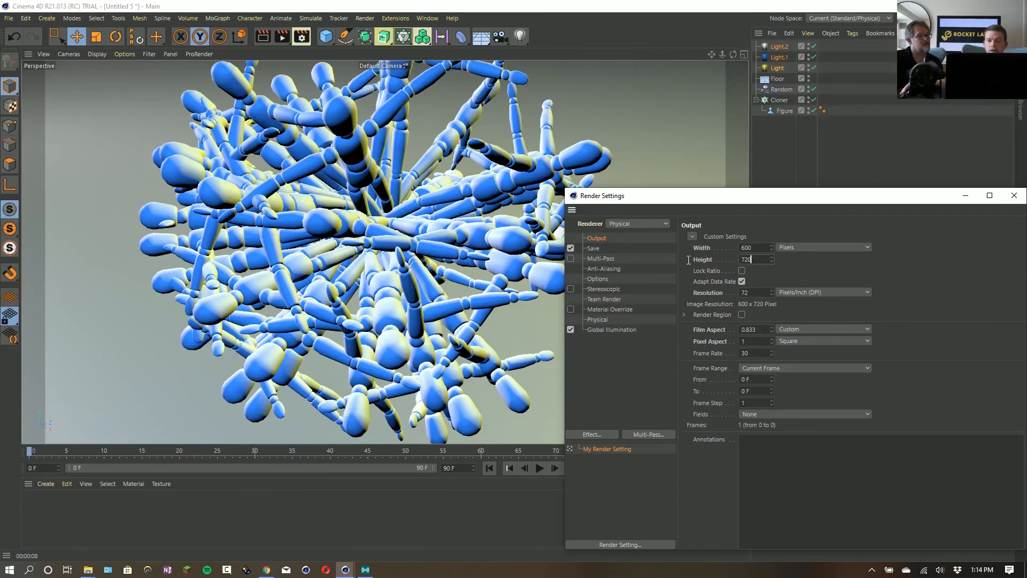
{"action": "type", "text": "600"}
{"action": "key", "text": "Return"}
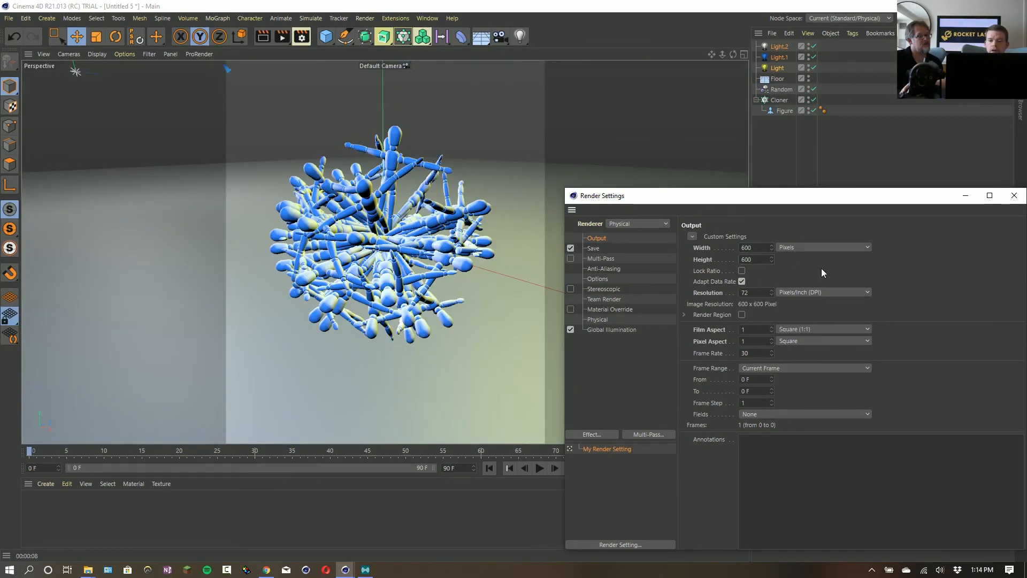
Frame the figure clones to fill the square output and render the image to the Picture Viewer.
{"action": "left_click", "coordinate": [594, 248]}
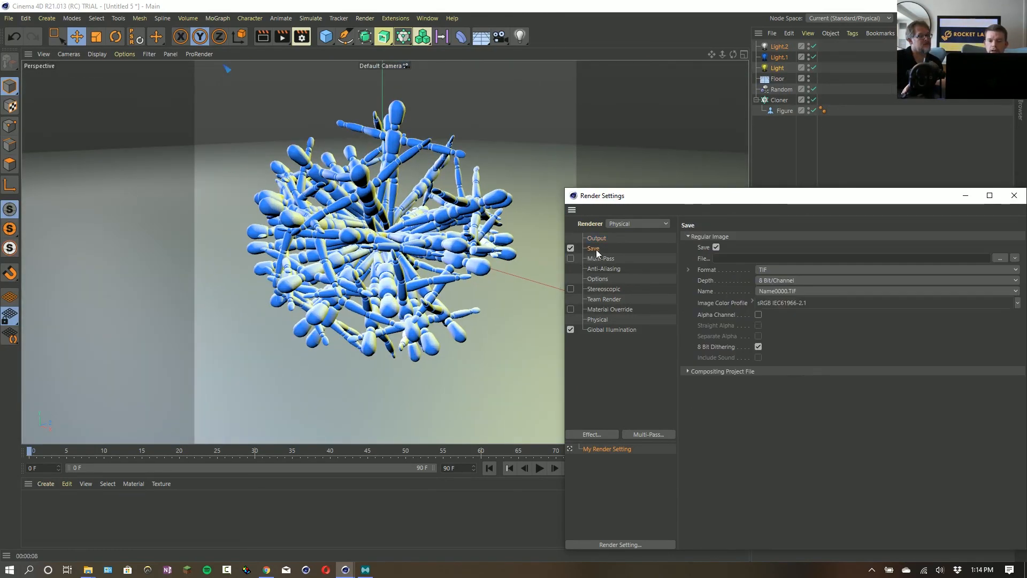
{"action": "left_click_drag", "start_coordinate": [682, 206], "coordinate": [565, 275]}
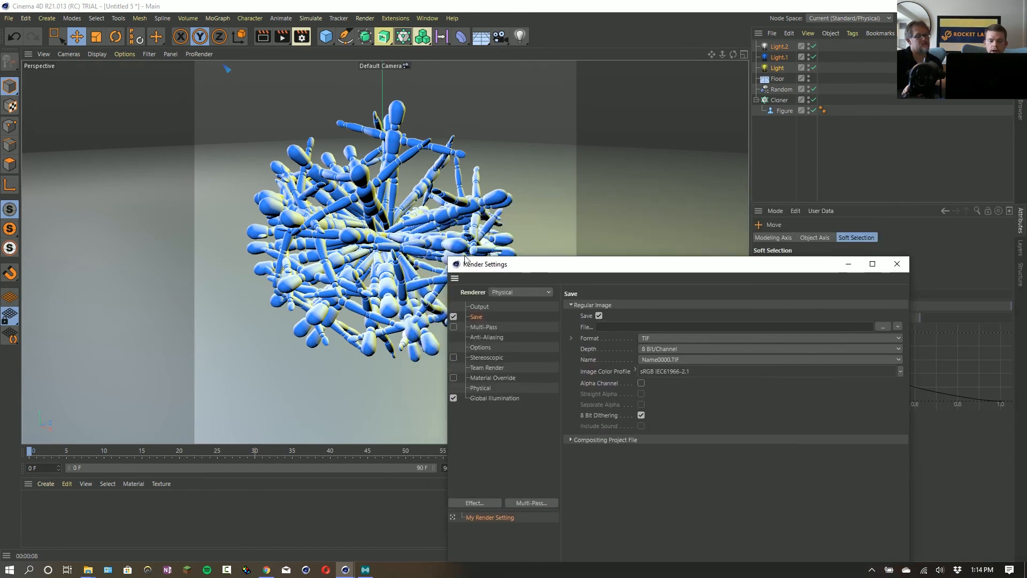
{"action": "scroll", "coordinate": [404, 241], "scroll_direction": "up", "scroll_amount": 5}
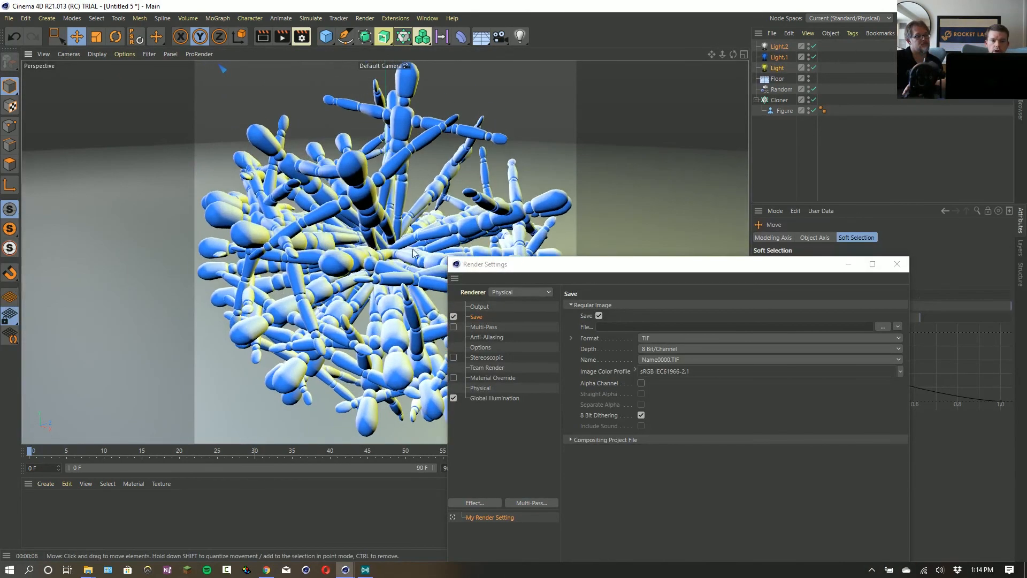
{"action": "key", "text": "shift+r"}
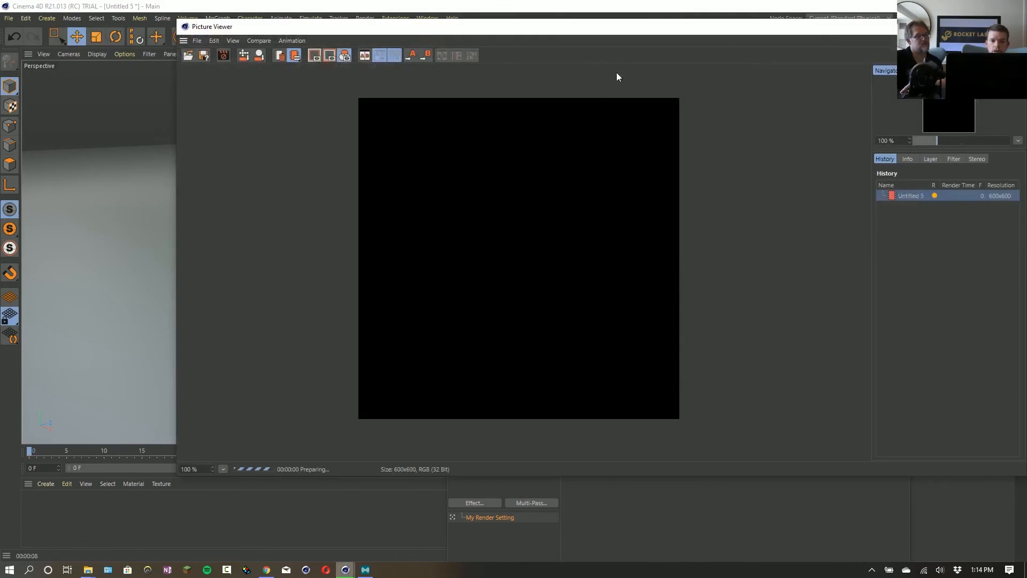
{"action": "left_click_drag", "start_coordinate": [599, 28], "coordinate": [580, 2]}
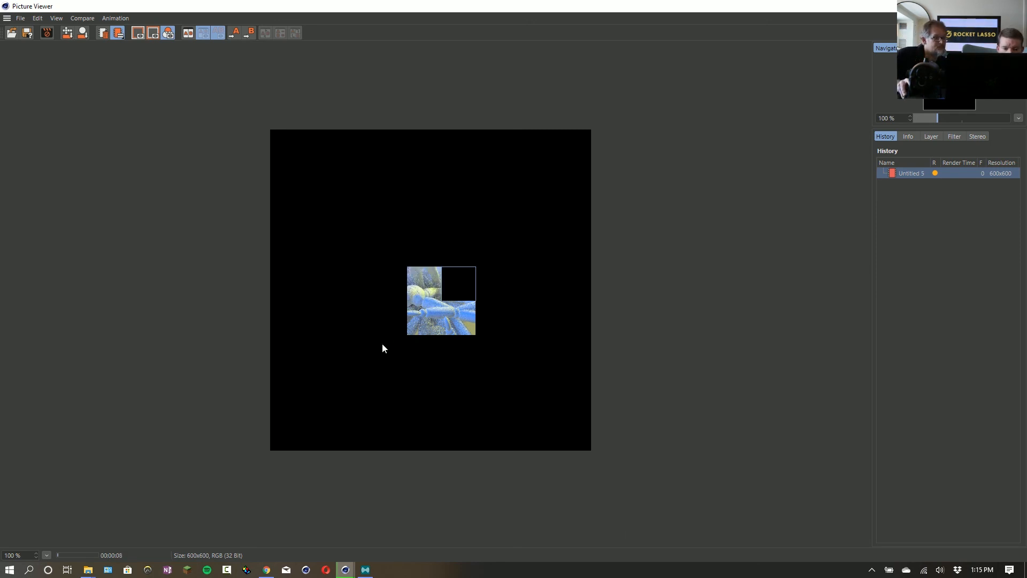
{"action": "scroll", "coordinate": [439, 297], "scroll_direction": "up", "scroll_amount": 4}
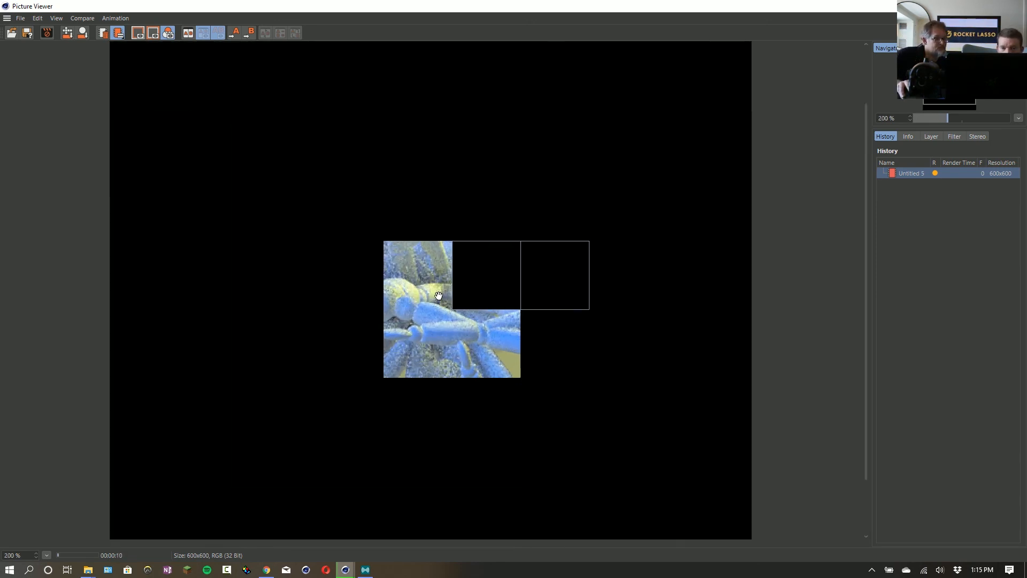
{"action": "scroll", "coordinate": [439, 296], "scroll_direction": "down", "scroll_amount": 3}
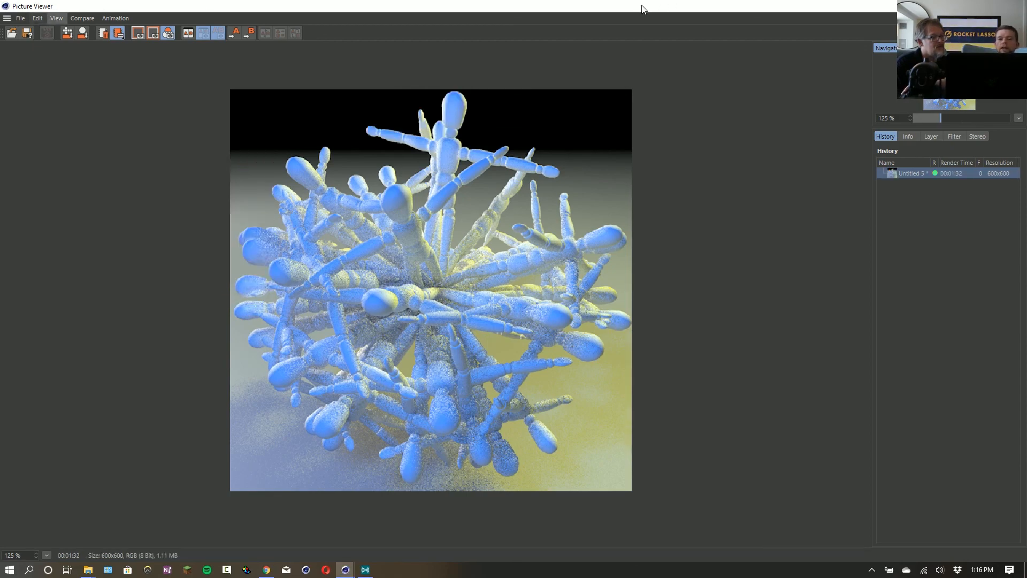
Add the Denoiser effect to the render settings and render the image again to the Picture Viewer.
{"action": "left_click_drag", "start_coordinate": [662, 6], "coordinate": [581, 172]}
{"action": "left_click", "coordinate": [952, 169]}
{"action": "key", "text": "ctrl+b"}
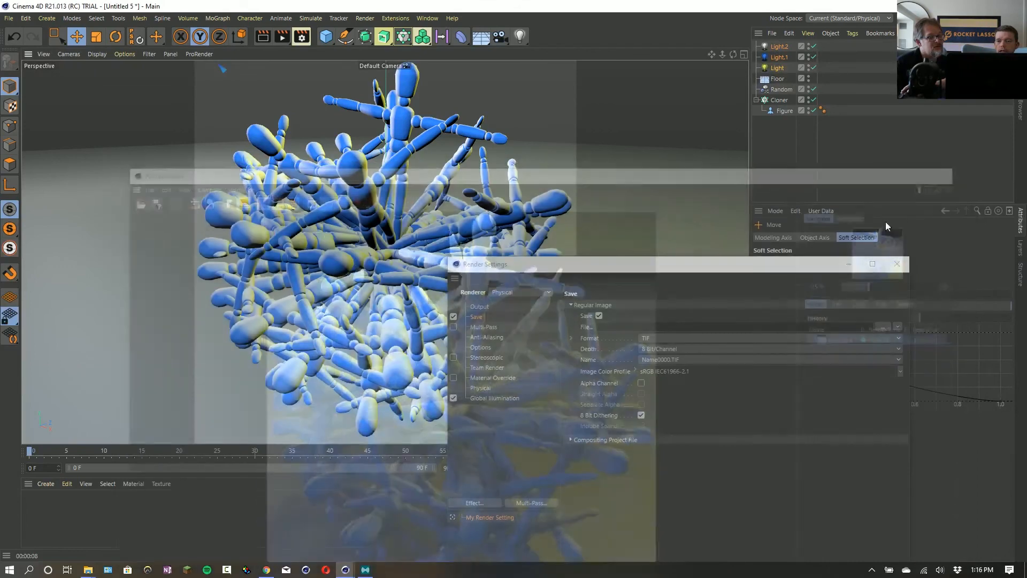
{"action": "right_click", "coordinate": [507, 423]}
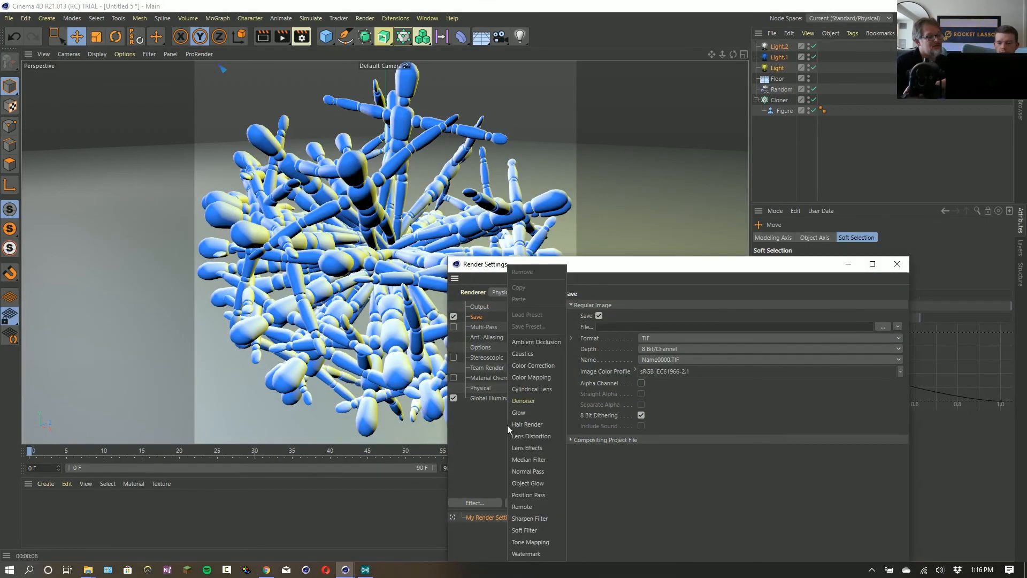
{"action": "left_click", "coordinate": [534, 403]}
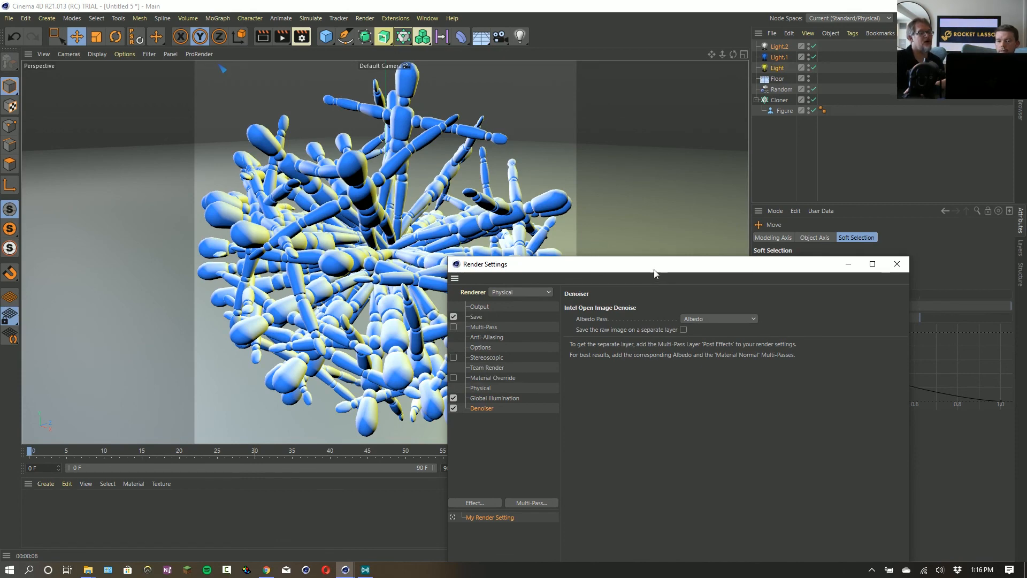
{"action": "left_click_drag", "start_coordinate": [646, 261], "coordinate": [564, 212]}
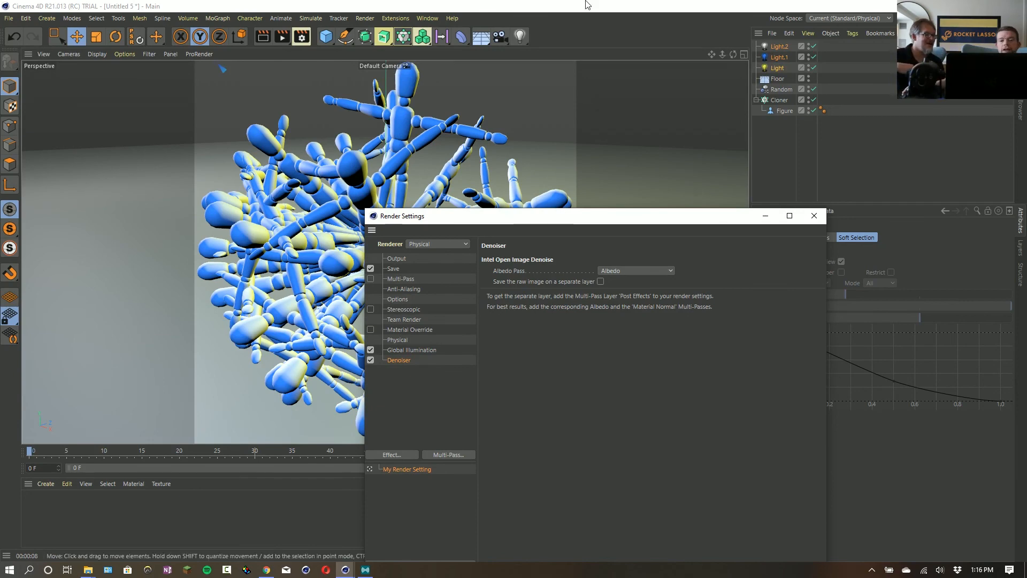
{"action": "left_click", "coordinate": [282, 37]}
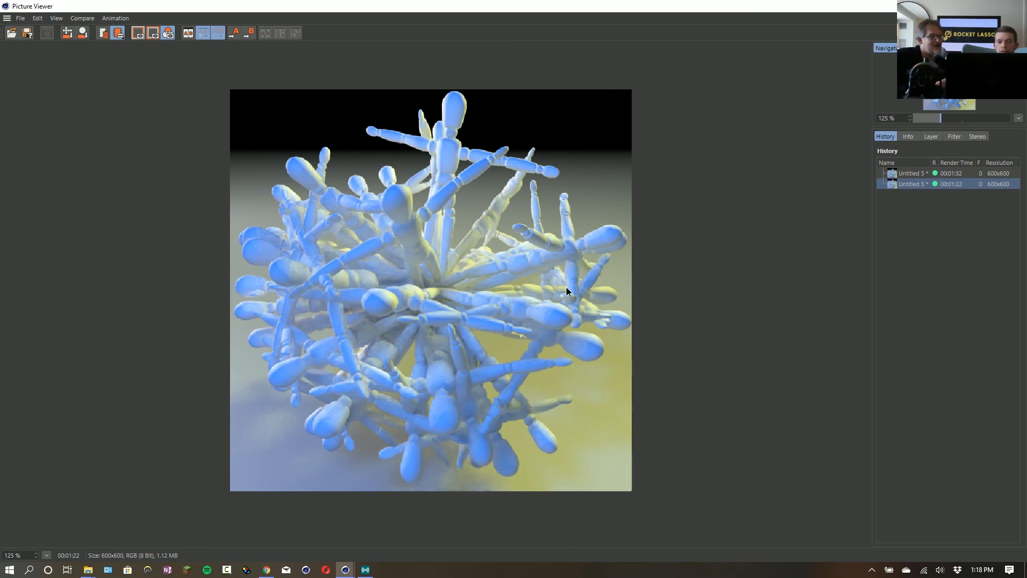
Compare the first render with the denoised one up close in the Picture Viewer history, switching between them several times.
{"action": "scroll", "coordinate": [566, 287], "scroll_direction": "down", "scroll_amount": 1}
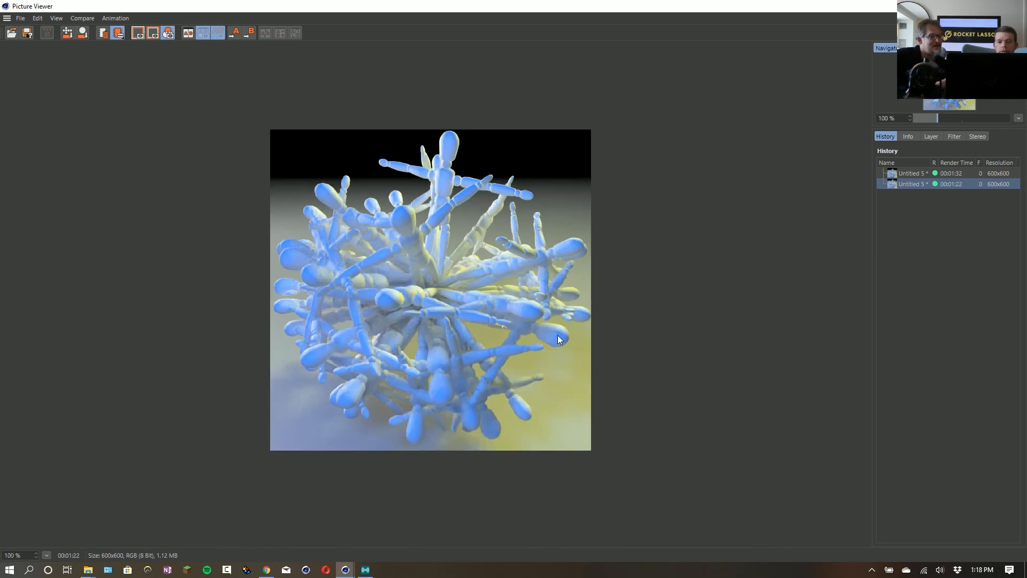
{"action": "left_click", "coordinate": [903, 171]}
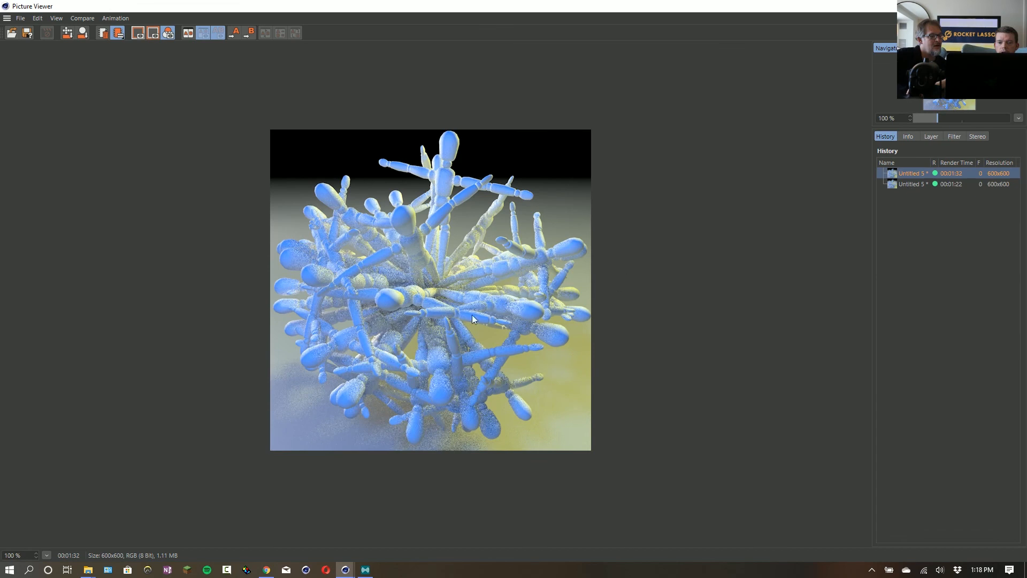
{"action": "scroll", "coordinate": [472, 314], "scroll_direction": "up", "scroll_amount": 7}
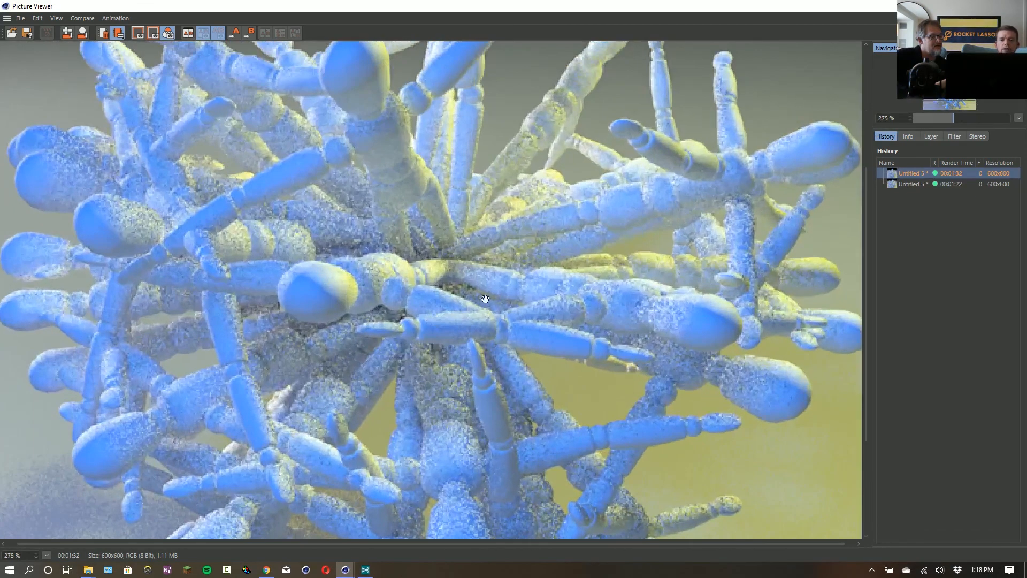
{"action": "scroll", "coordinate": [485, 299], "scroll_direction": "up", "scroll_amount": 2}
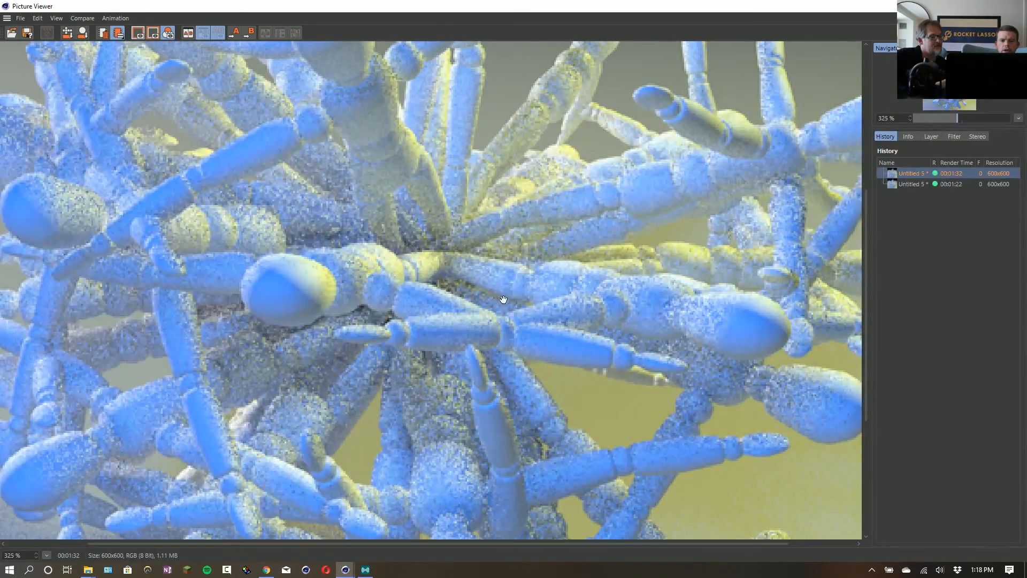
{"action": "left_click", "coordinate": [912, 184]}
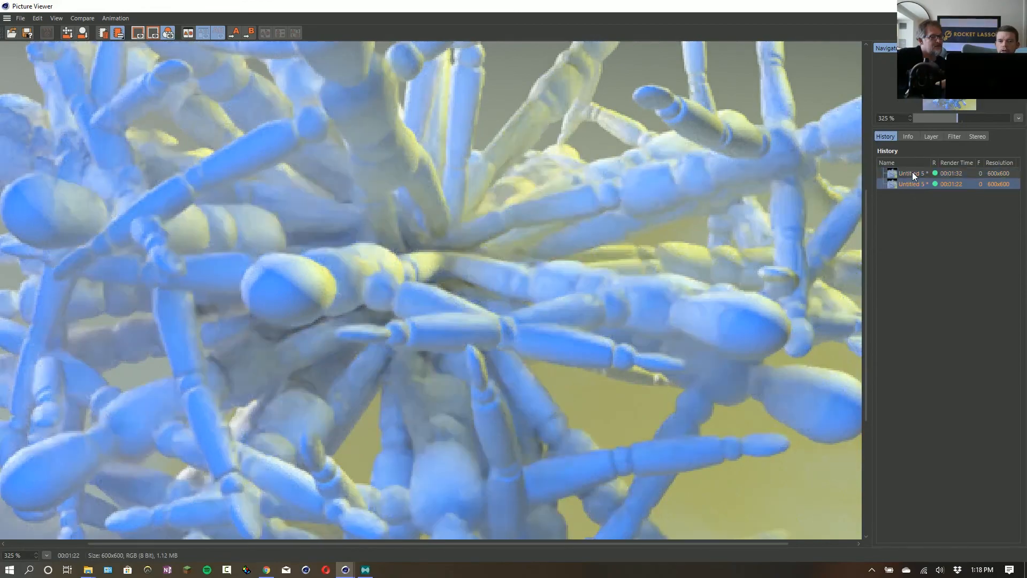
{"action": "left_click", "coordinate": [910, 174]}
{"action": "left_click", "coordinate": [908, 184]}
{"action": "left_click", "coordinate": [908, 175]}
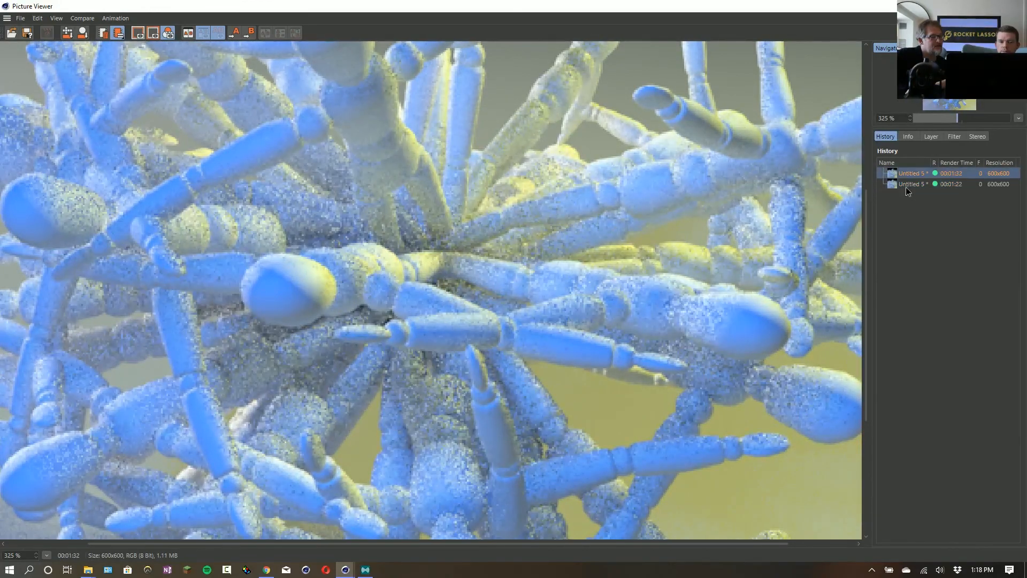
{"action": "left_click", "coordinate": [907, 184]}
{"action": "scroll", "coordinate": [347, 308], "scroll_direction": "down", "scroll_amount": 3}
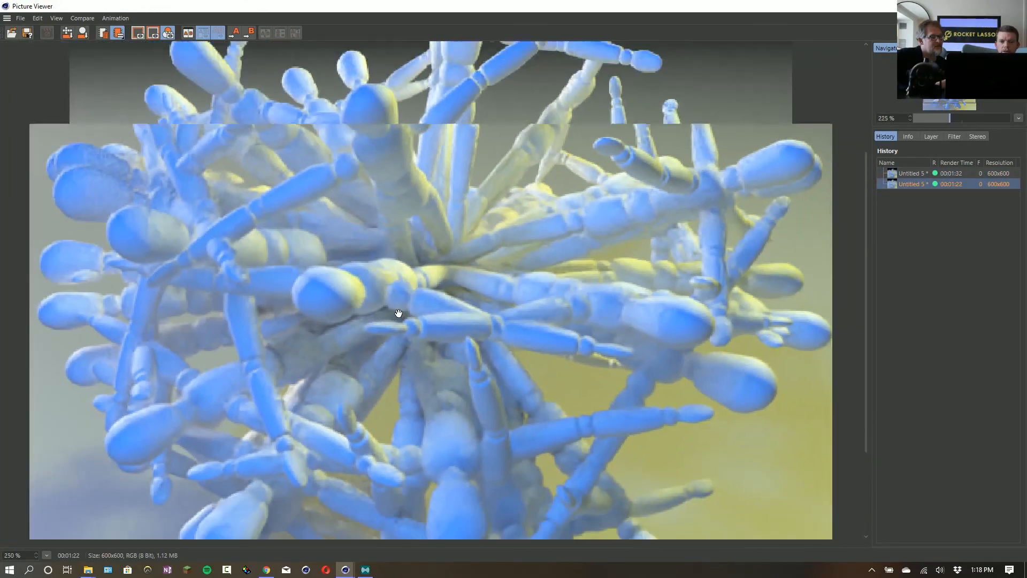
{"action": "scroll", "coordinate": [399, 313], "scroll_direction": "down", "scroll_amount": 5}
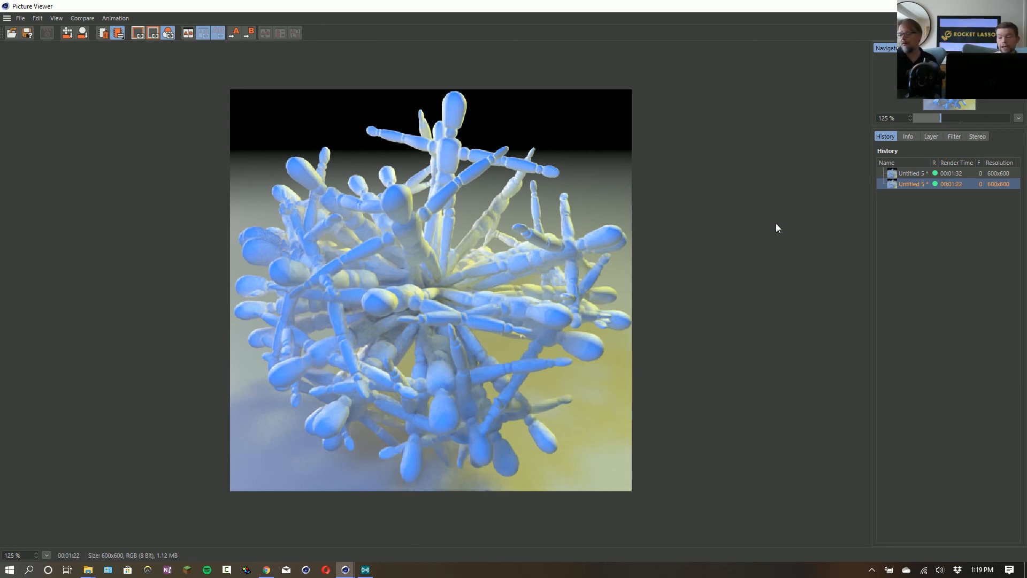
{"action": "left_click_drag", "start_coordinate": [809, 8], "coordinate": [731, 71]}
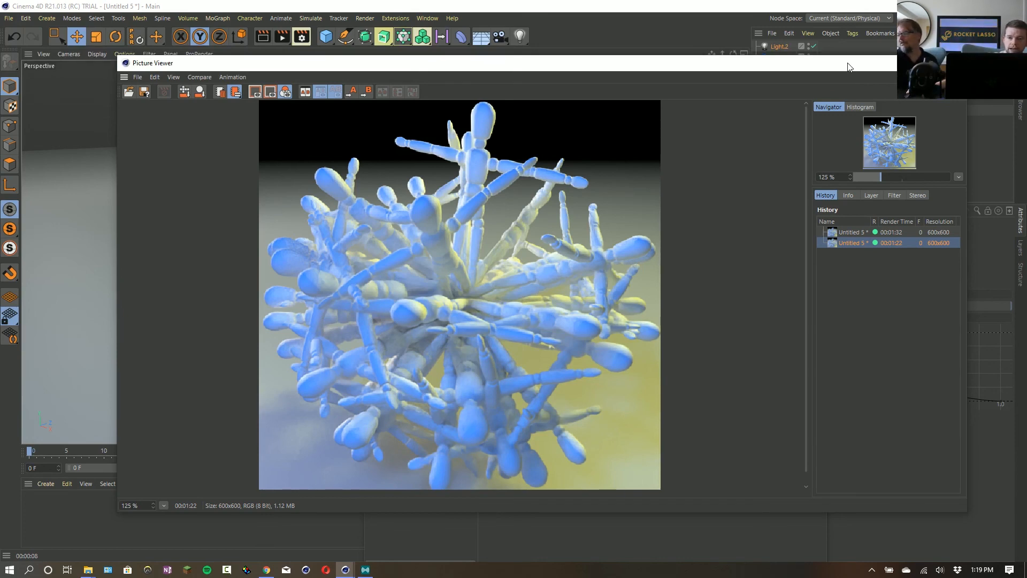
Move the Picture Viewer and Render Settings windows out of the way and close the render settings to return to the scene.
{"action": "left_click_drag", "start_coordinate": [843, 66], "coordinate": [822, 59]}
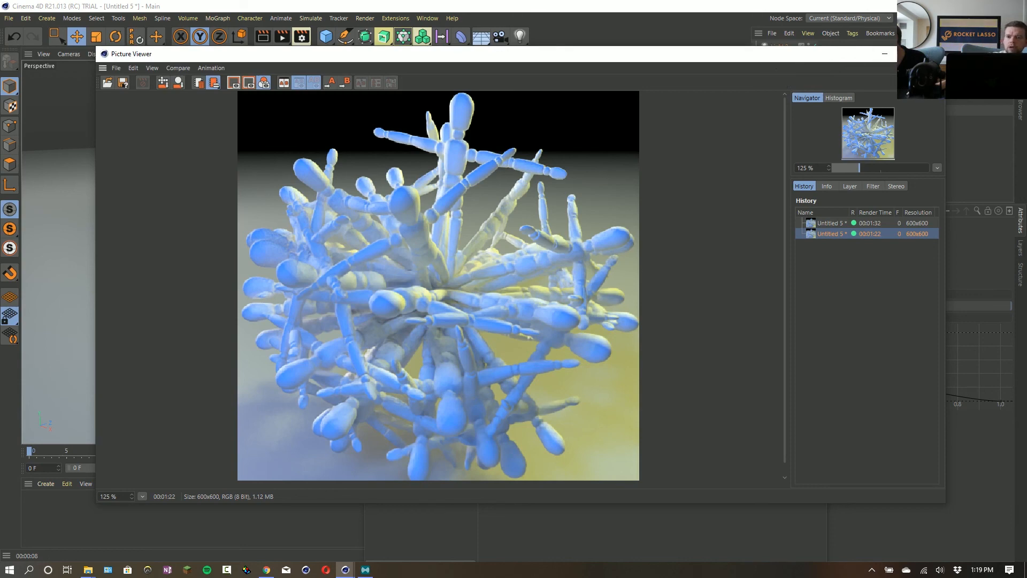
{"action": "key", "text": "1"}
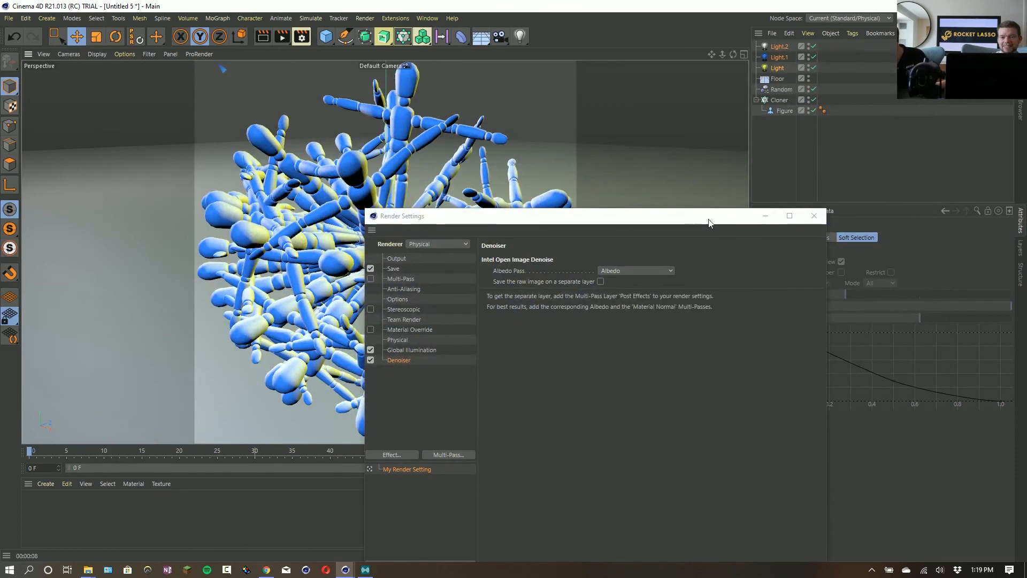
{"action": "left_click_drag", "start_coordinate": [708, 221], "coordinate": [522, 104]}
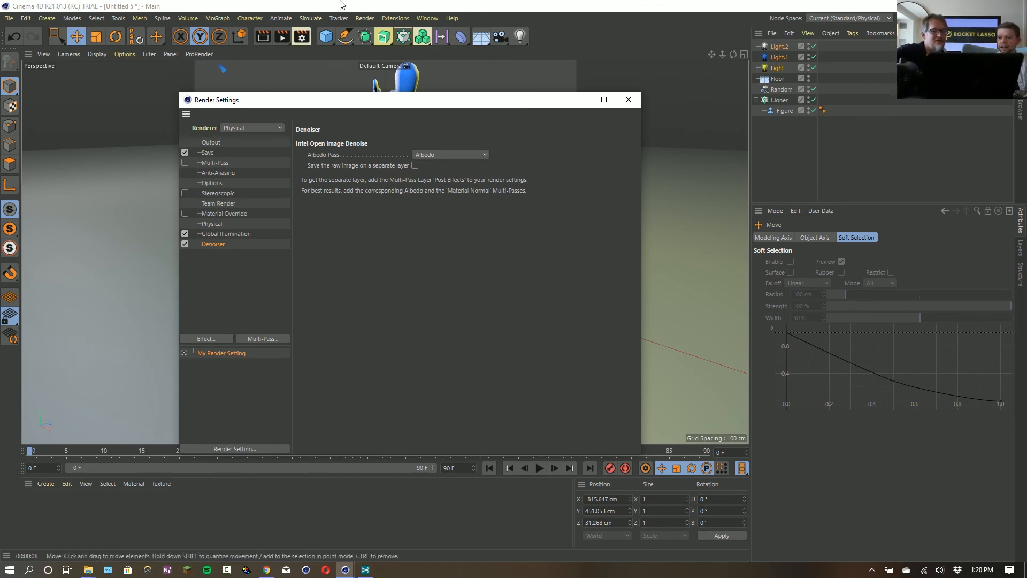
{"action": "left_click", "coordinate": [629, 100]}
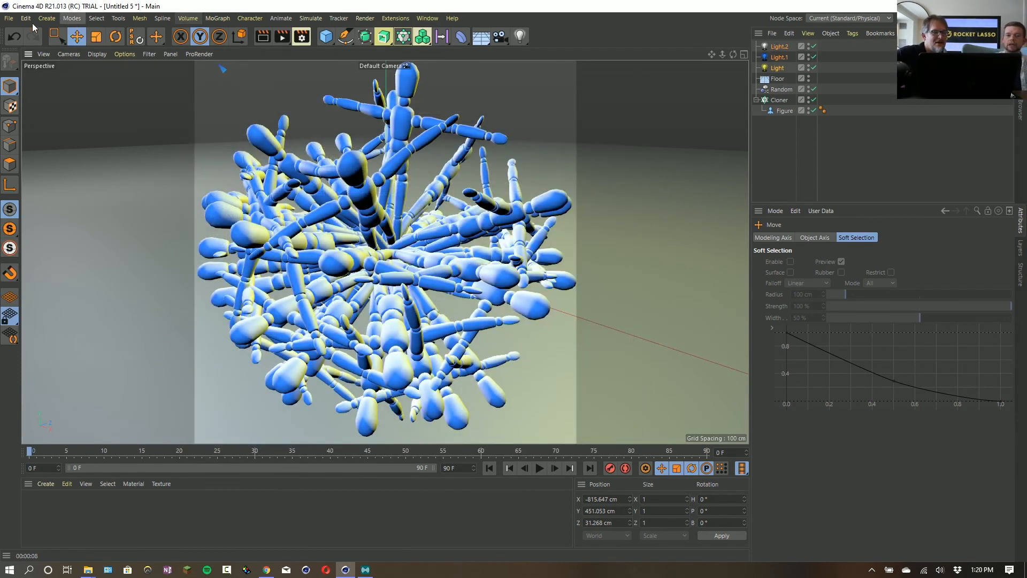
Open Idle (2).fbx from the Teeps folder inside R21_DemoScenes > MixamoControlRig, accepting the default FBX import settings.
{"action": "left_click", "coordinate": [8, 18]}
{"action": "left_click", "coordinate": [25, 48]}
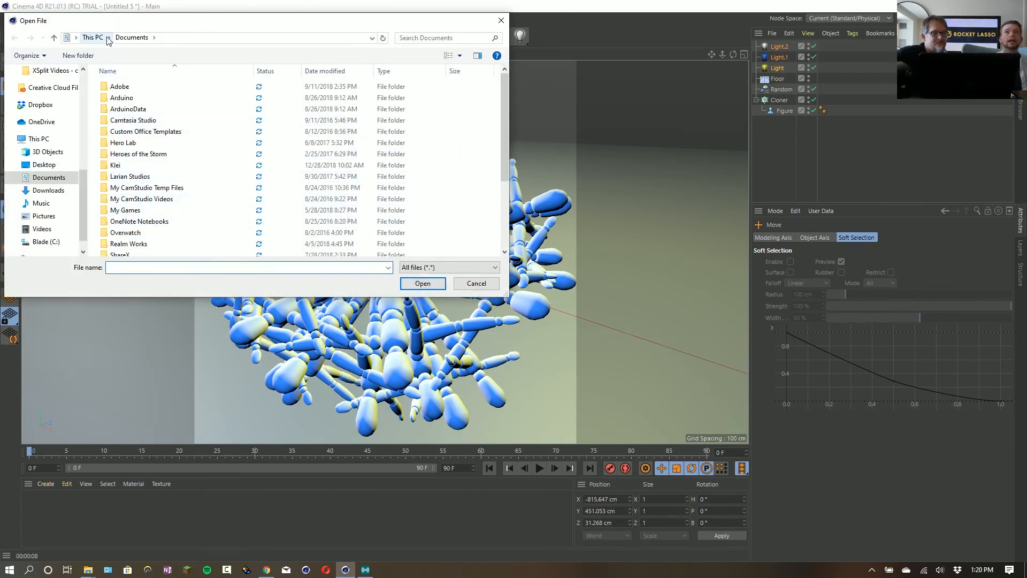
{"action": "scroll", "coordinate": [77, 104], "scroll_direction": "up", "scroll_amount": 8}
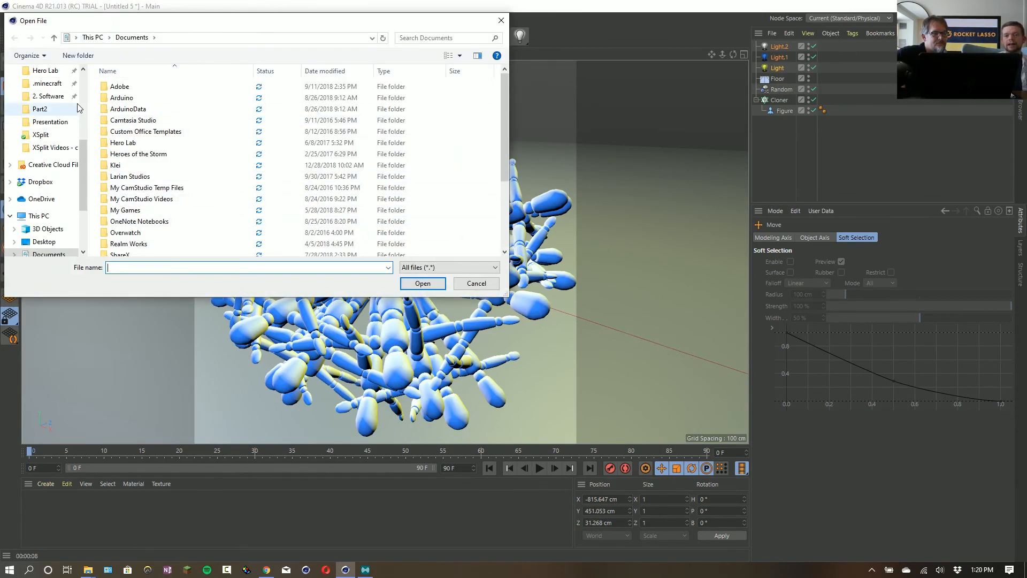
{"action": "left_click", "coordinate": [71, 91]}
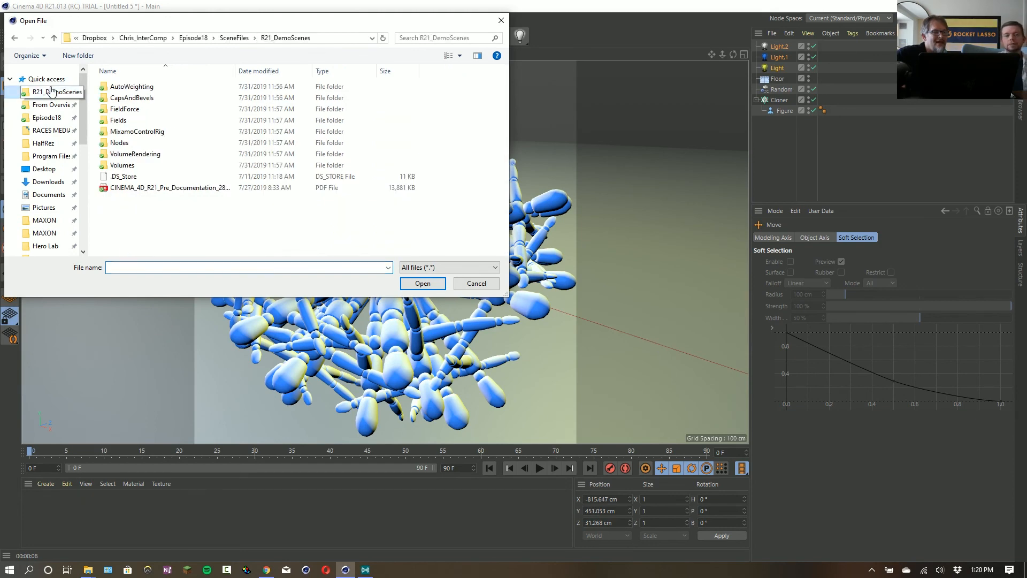
{"action": "double_click", "coordinate": [136, 132]}
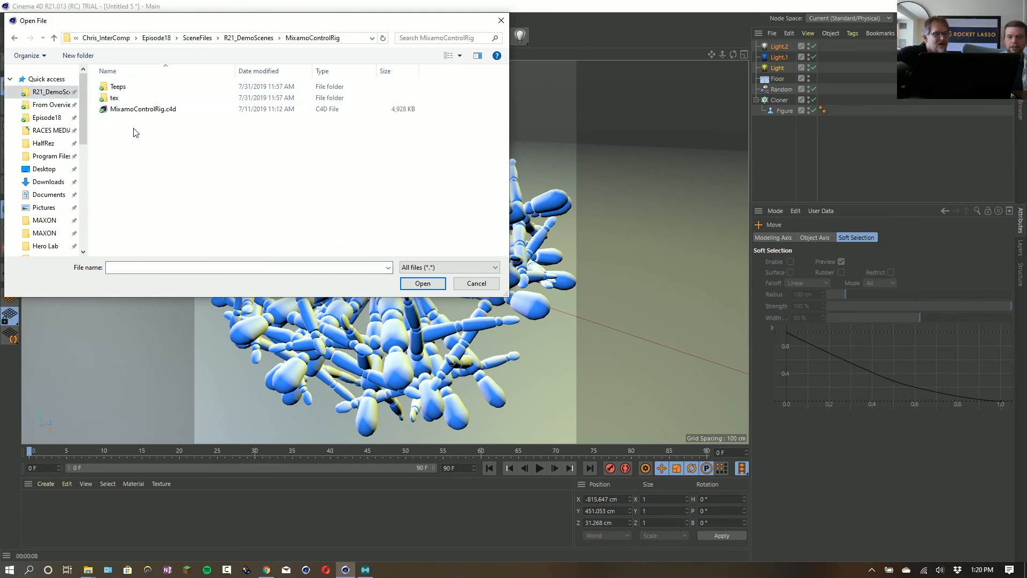
{"action": "double_click", "coordinate": [118, 88]}
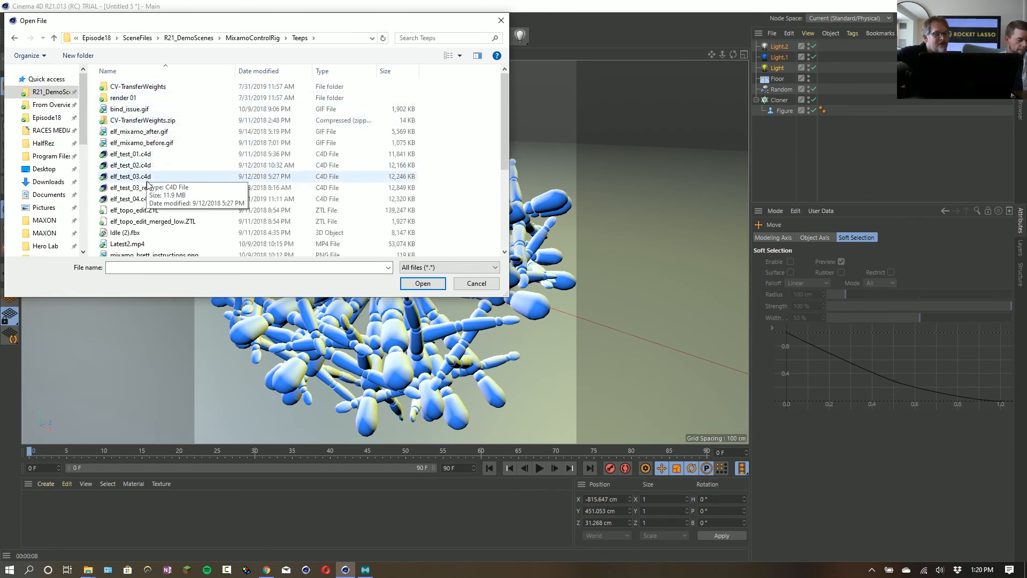
{"action": "scroll", "coordinate": [150, 198], "scroll_direction": "down", "scroll_amount": 2}
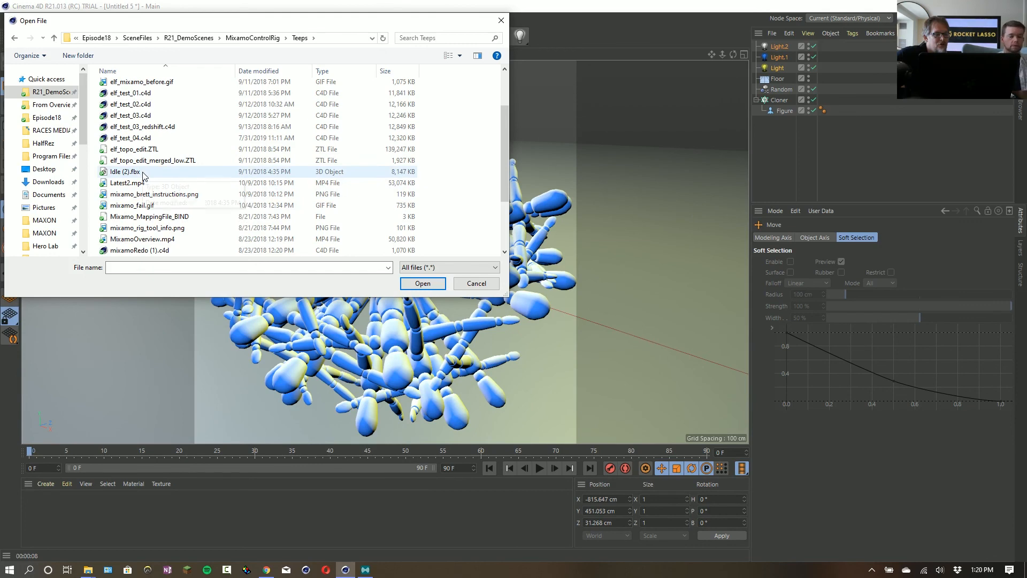
{"action": "double_click", "coordinate": [143, 175]}
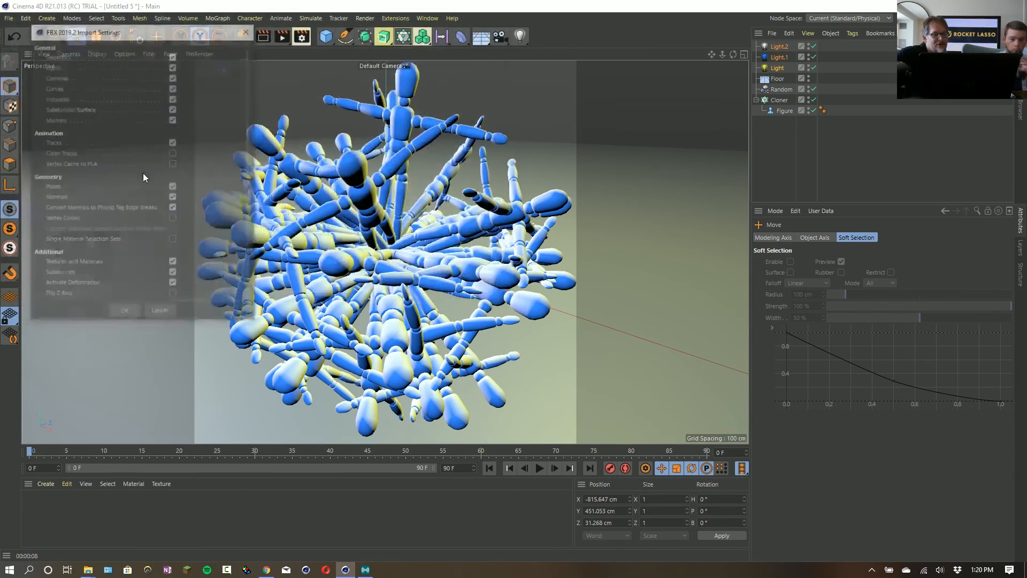
{"action": "left_click", "coordinate": [124, 313]}
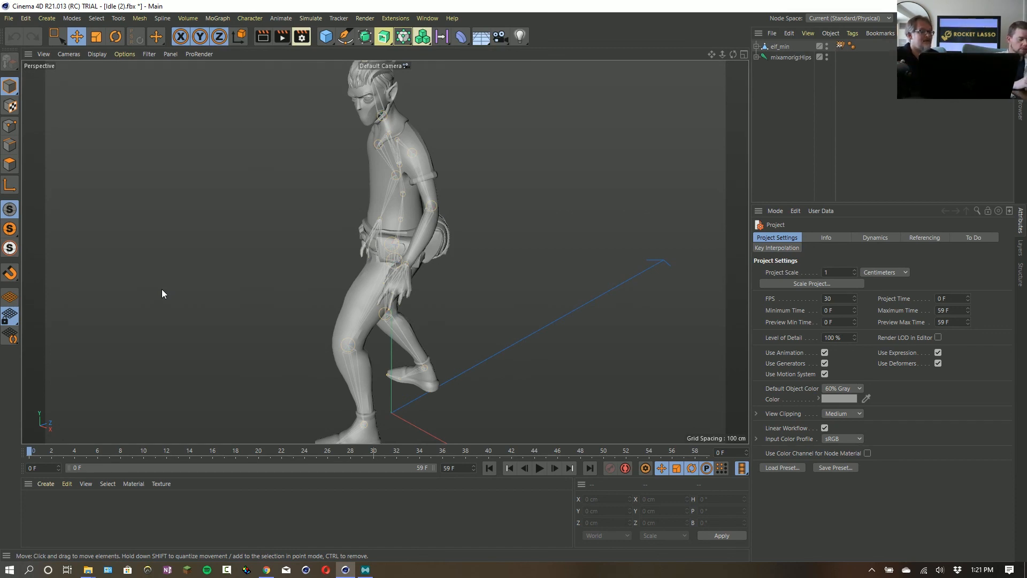
Play the imported elf's animation and examine the joint hierarchy under mixamorig:Hips.
{"action": "scroll", "coordinate": [249, 194], "scroll_direction": "down", "scroll_amount": 3}
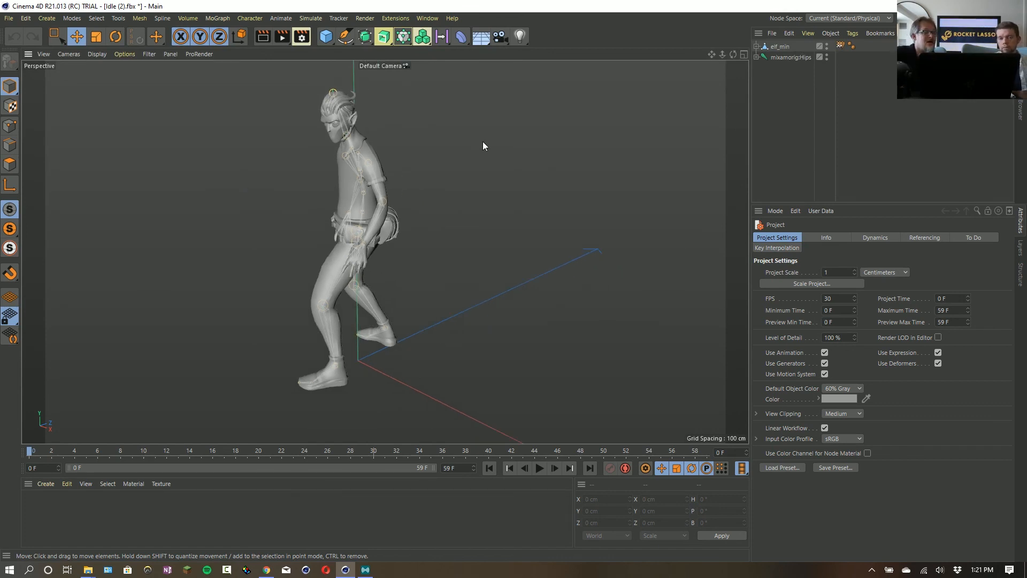
{"action": "left_click", "coordinate": [782, 47]}
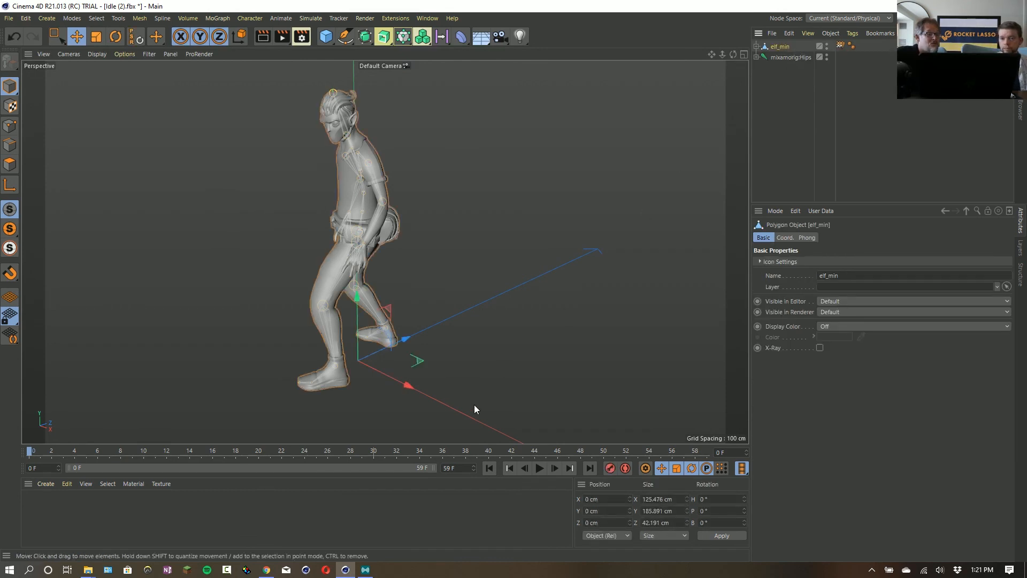
{"action": "left_click", "coordinate": [540, 468]}
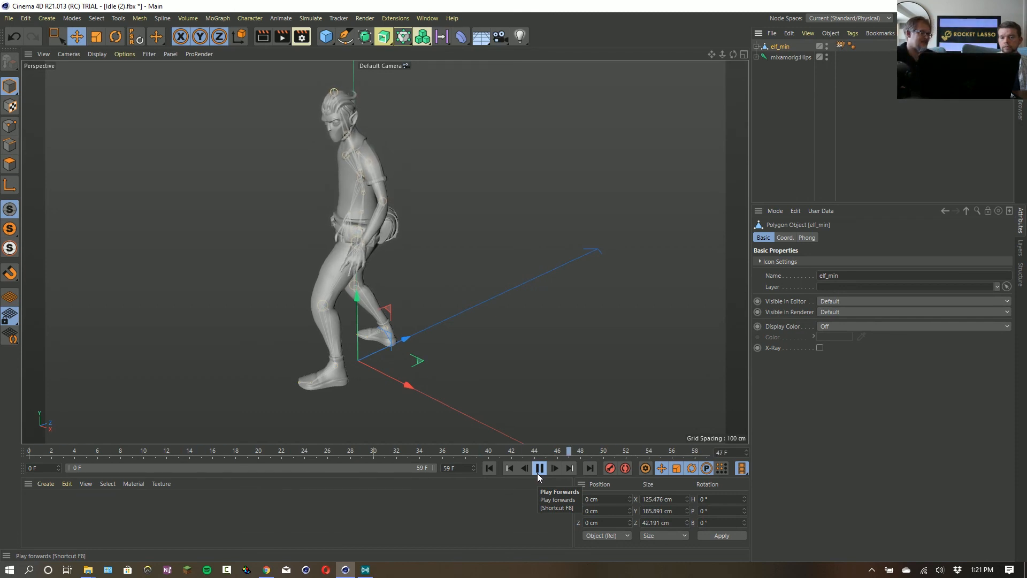
{"action": "left_click", "coordinate": [538, 473]}
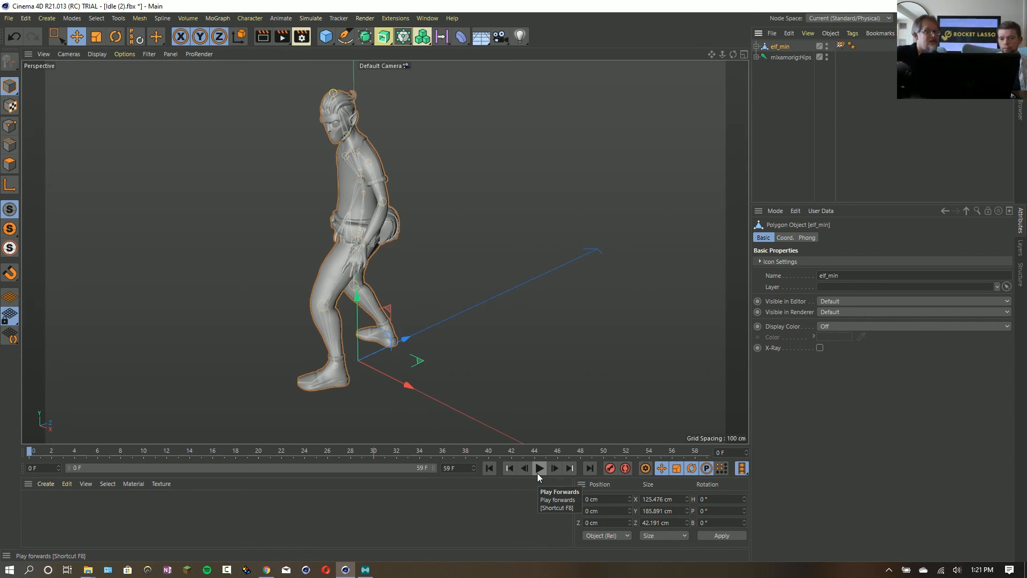
{"action": "left_click", "coordinate": [769, 58]}
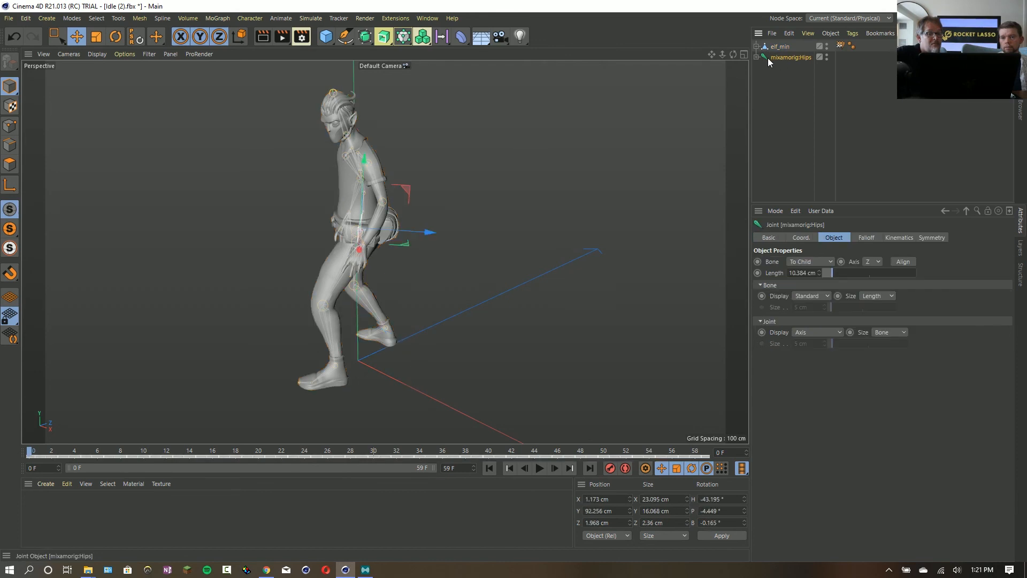
{"action": "left_click", "coordinate": [757, 57]}
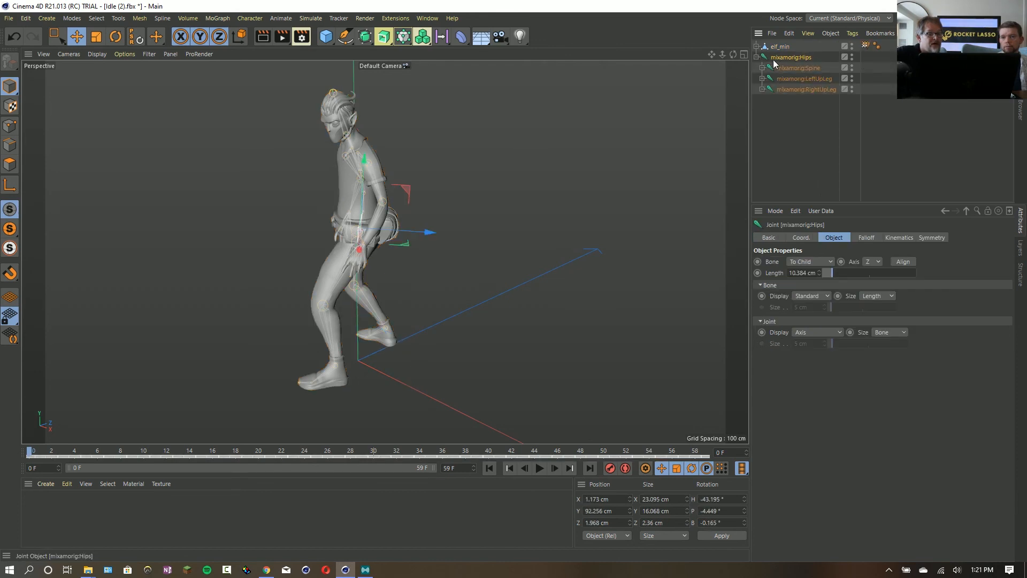
{"action": "left_click", "coordinate": [757, 58]}
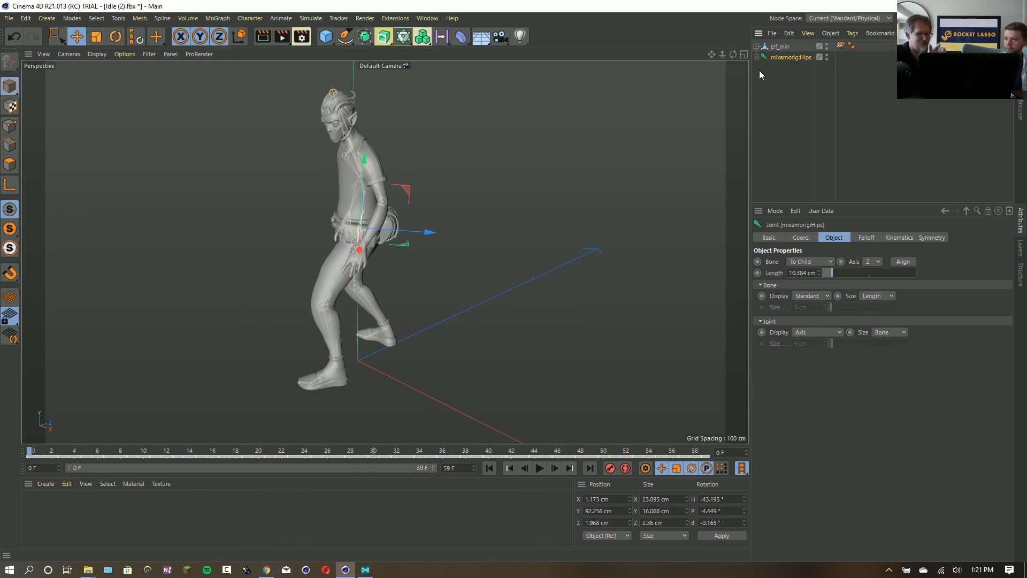
Reset the bind pose in the Weight tag of the elf_min mesh.
{"action": "left_click", "coordinate": [779, 47]}
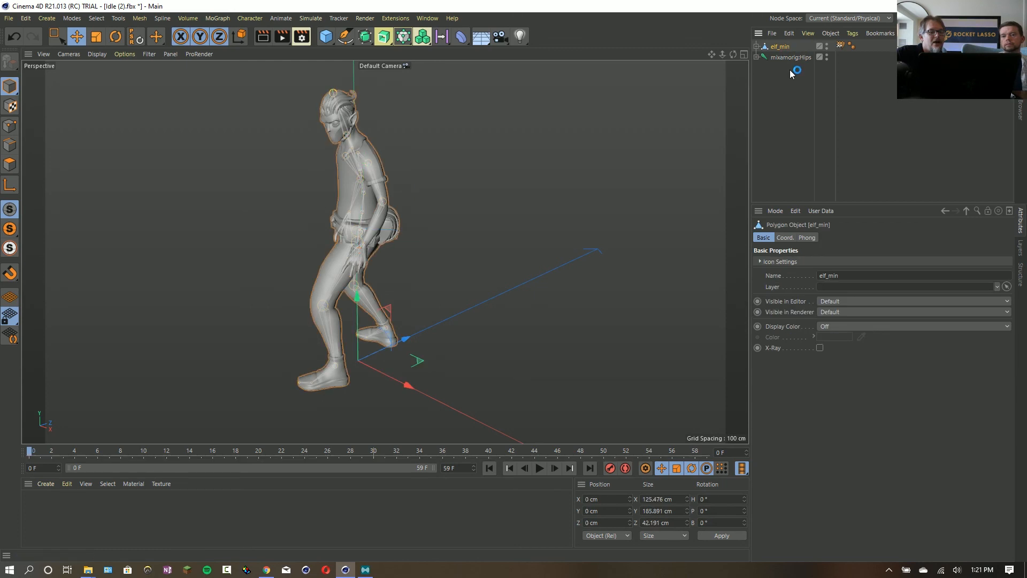
{"action": "left_click", "coordinate": [840, 46]}
{"action": "left_click", "coordinate": [945, 262]}
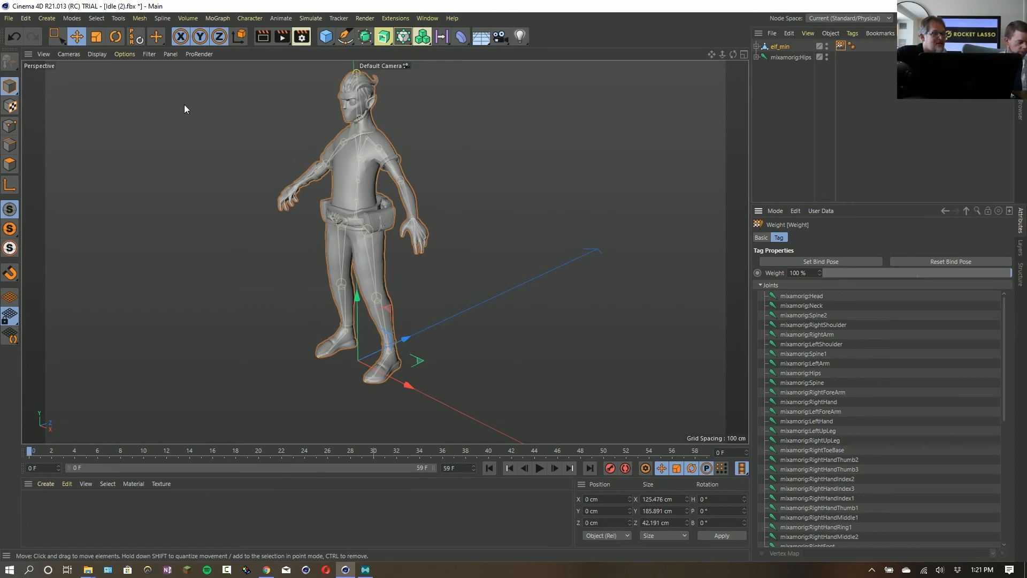
Add a Character object and set its template to Mixamo Control Rig.
{"action": "left_click", "coordinate": [240, 19]}
{"action": "left_click", "coordinate": [252, 66]}
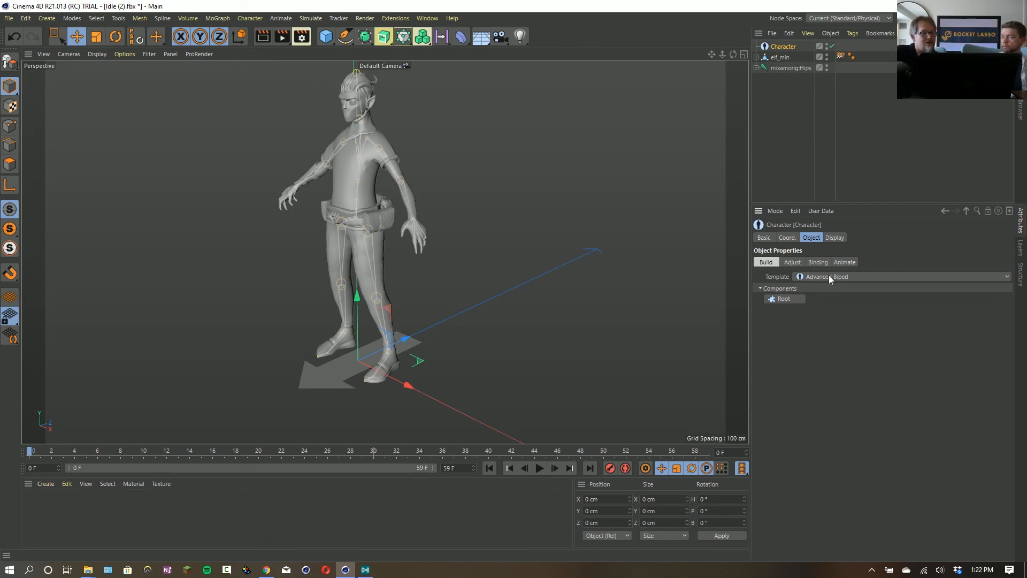
{"action": "left_click", "coordinate": [829, 275]}
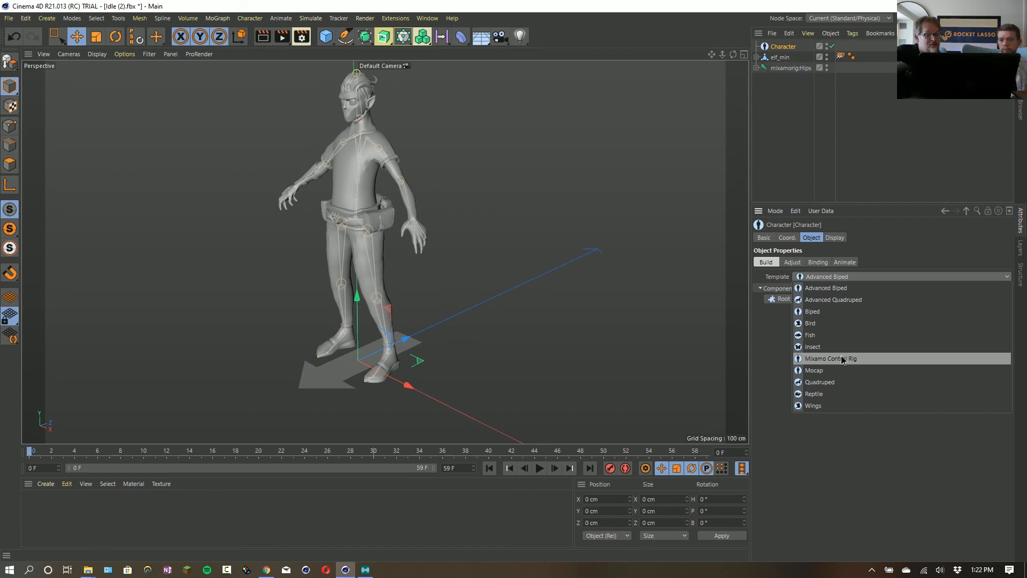
{"action": "left_click", "coordinate": [841, 358]}
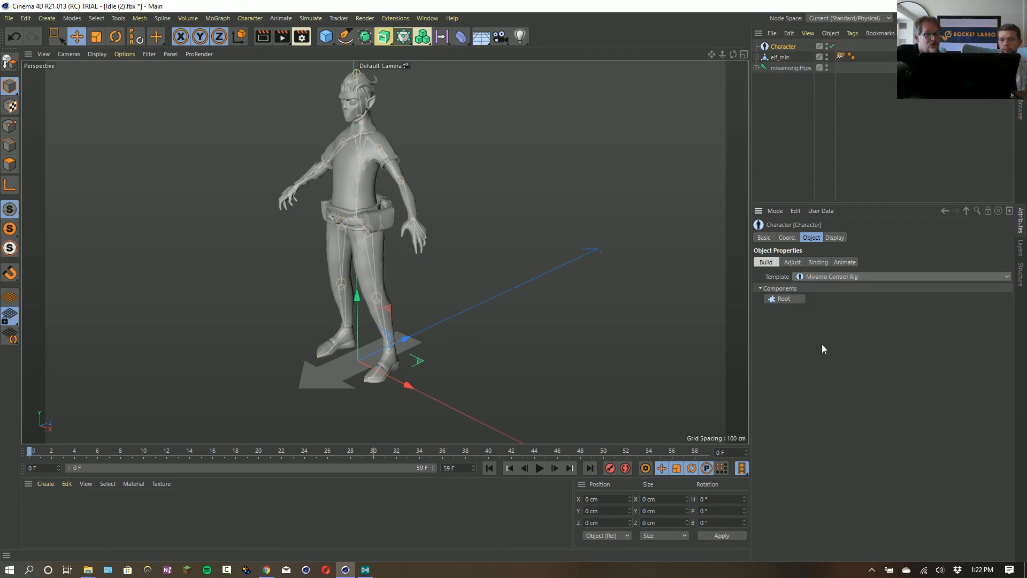
Build the Mixamo control rig from the root and pelvis with left and right arms, hands and legs.
{"action": "left_click", "coordinate": [791, 299]}
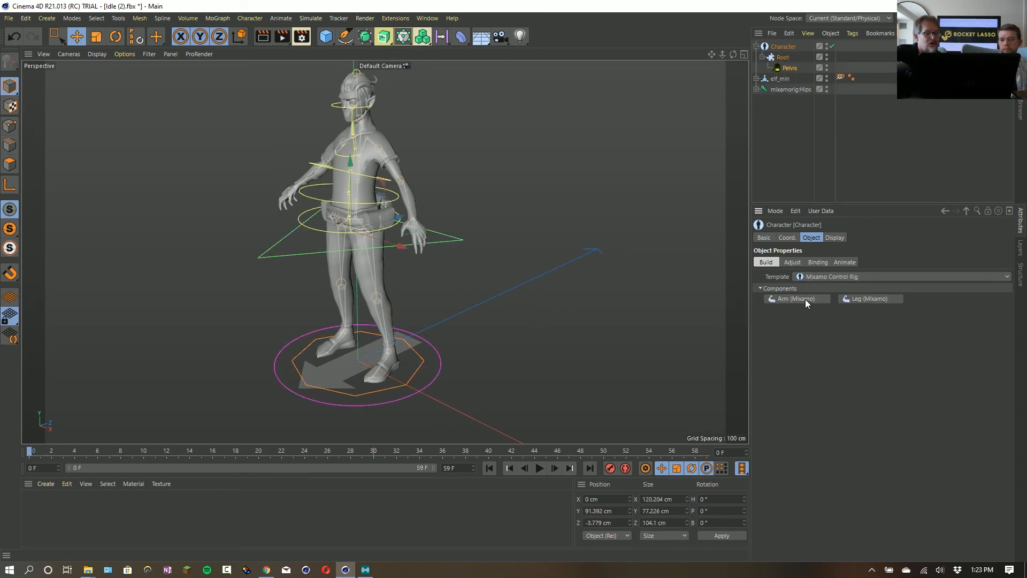
{"action": "left_click", "coordinate": [805, 299]}
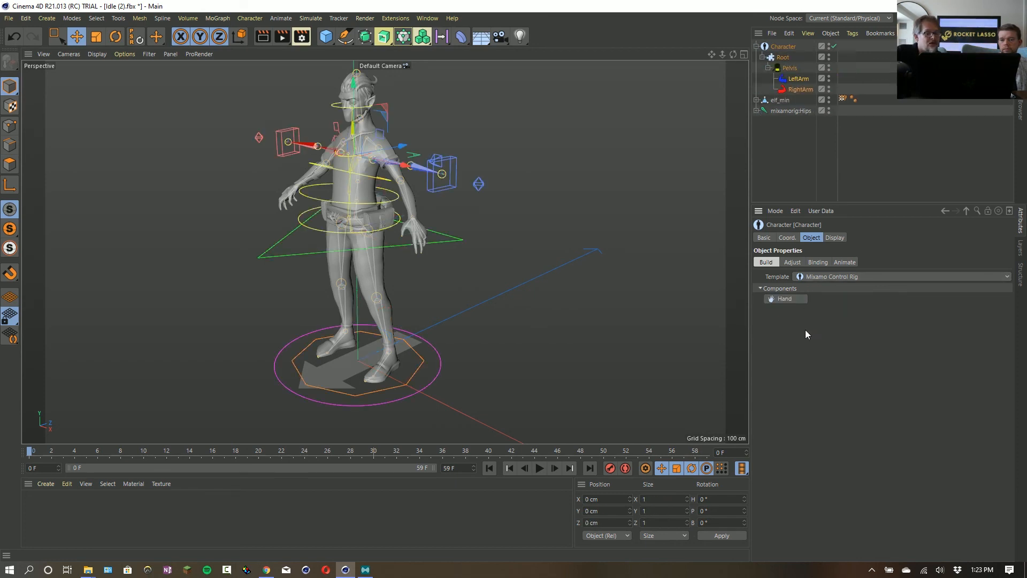
{"action": "left_click", "coordinate": [801, 300]}
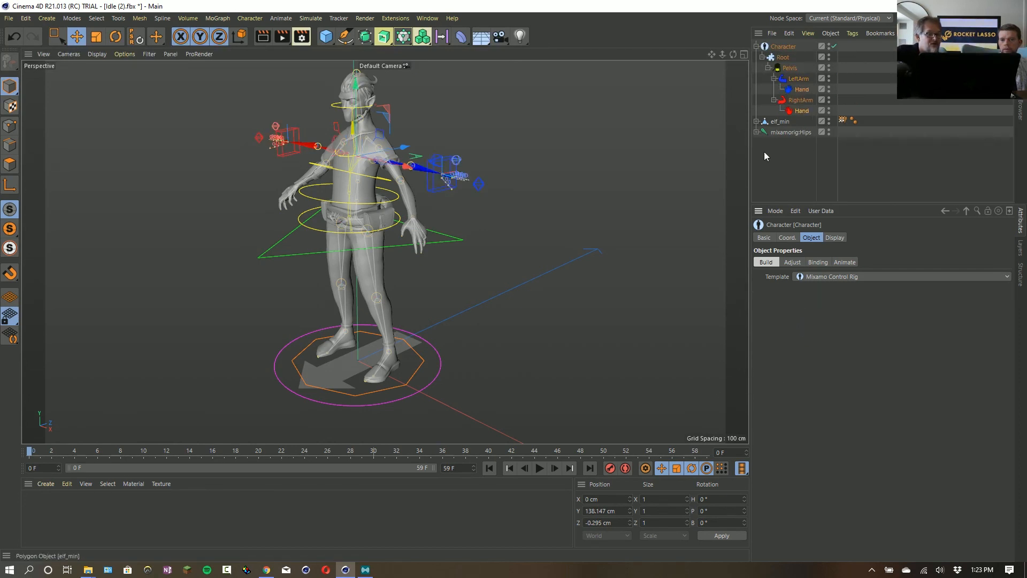
{"action": "left_click", "coordinate": [793, 70]}
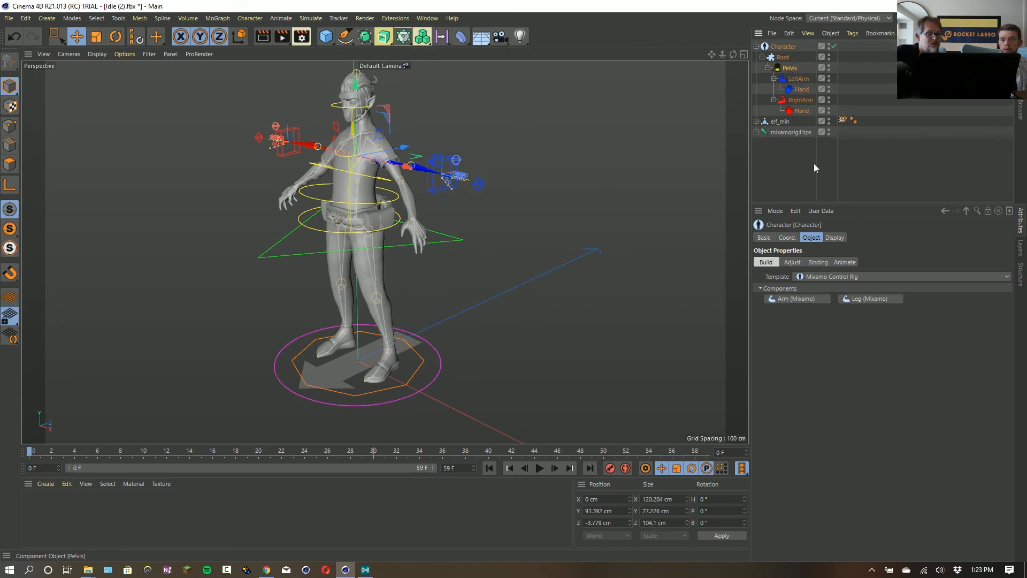
{"action": "left_click", "coordinate": [865, 299]}
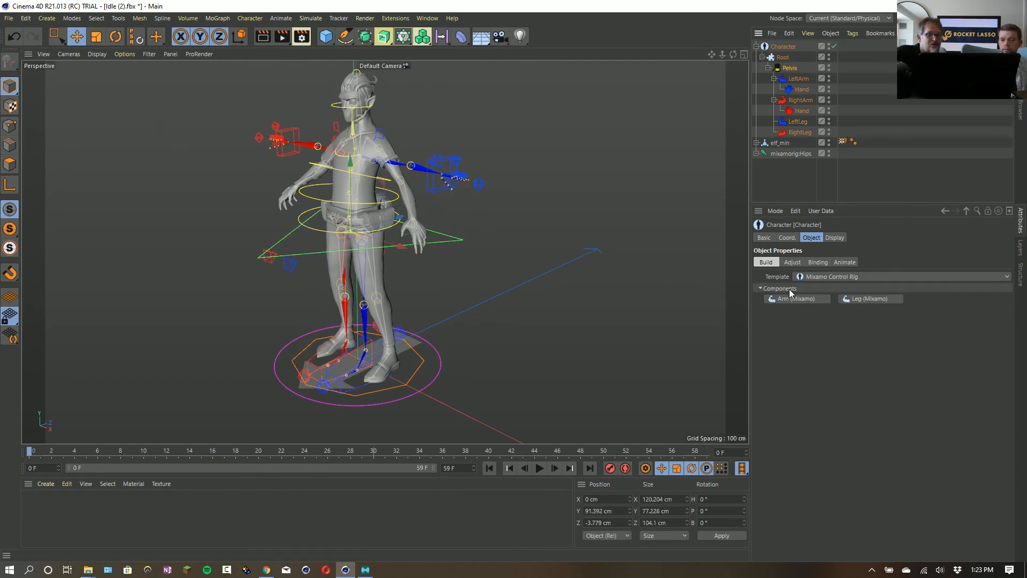
Fit the rig to the Mixamo skeleton in Adjust mode and show the Root component's retargeting controls in Animate mode.
{"action": "left_click", "coordinate": [784, 263]}
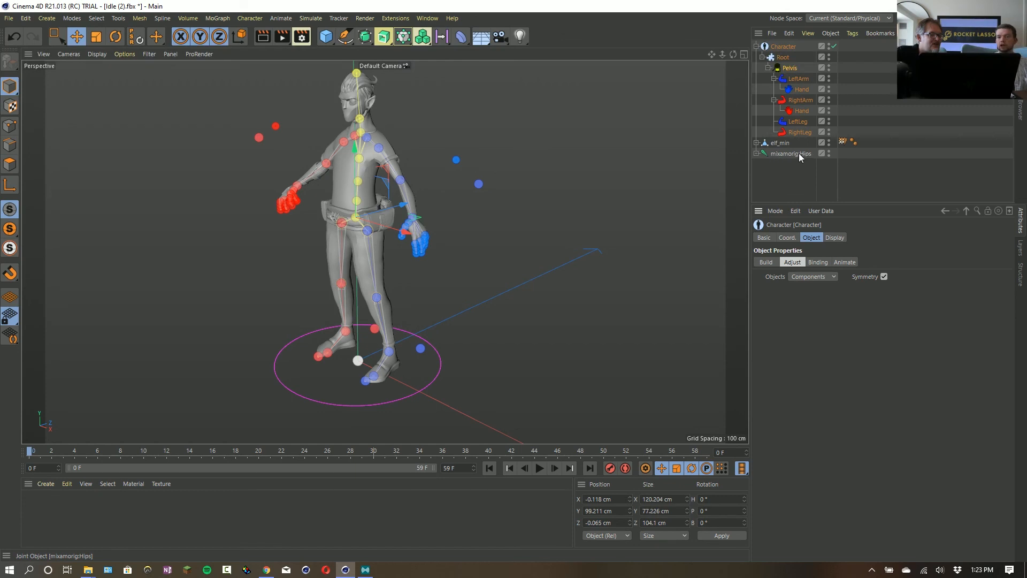
{"action": "left_click", "coordinate": [844, 262]}
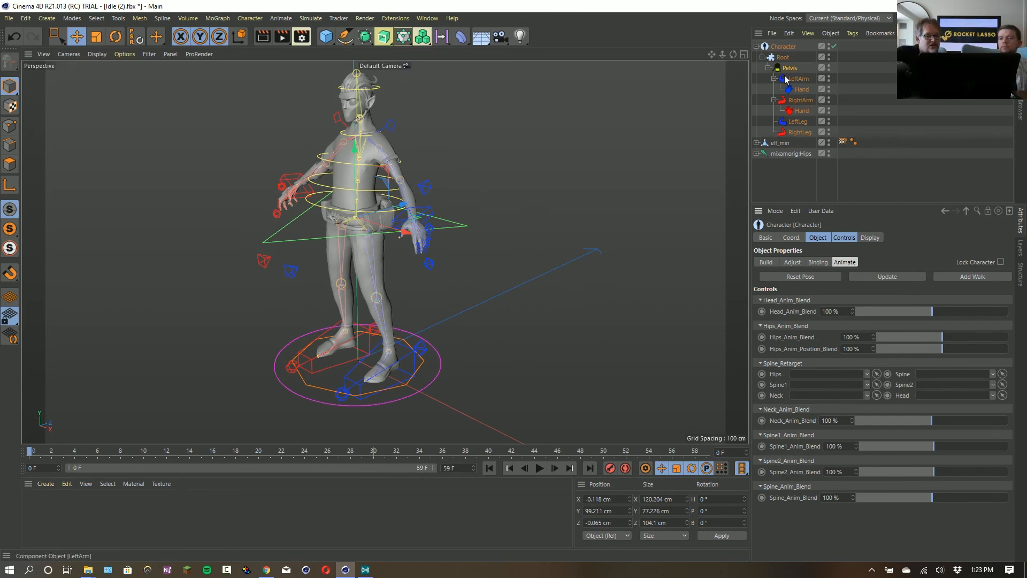
{"action": "left_click", "coordinate": [785, 58]}
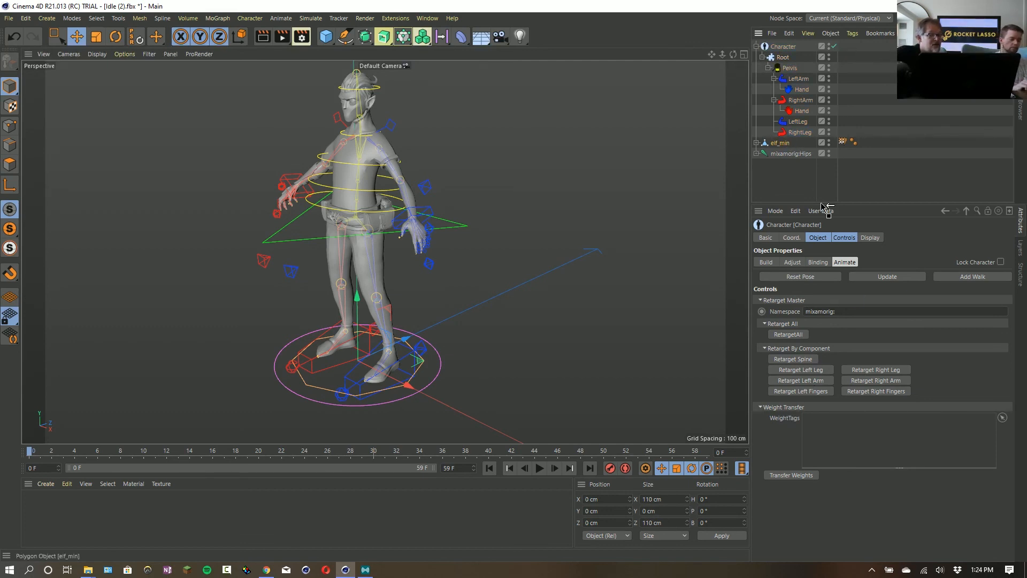
Add elf_min to the weight tags list, transfer its weights to the control rig, and play the animation.
{"action": "left_click_drag", "start_coordinate": [826, 209], "coordinate": [847, 433]}
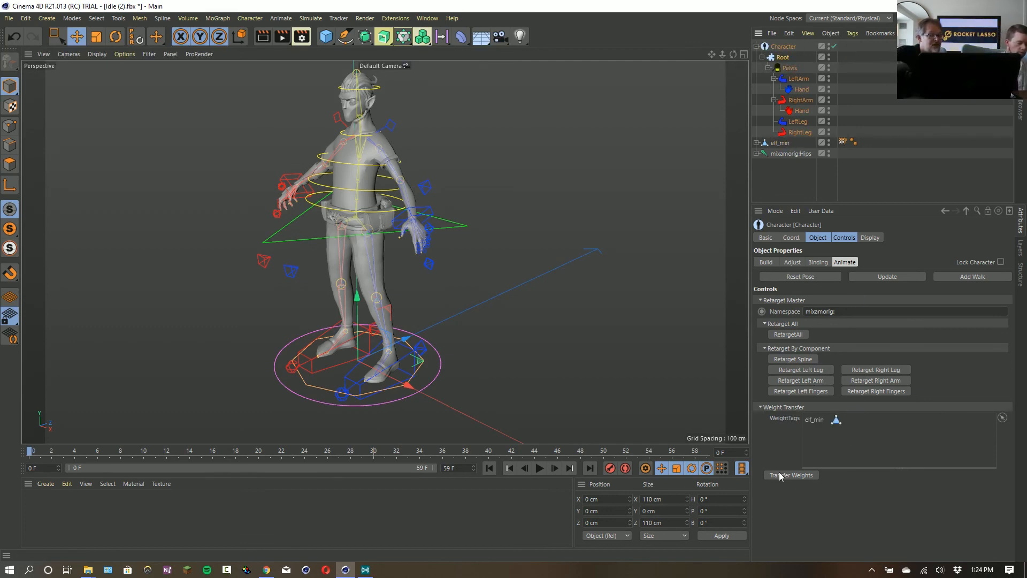
{"action": "left_click", "coordinate": [786, 476]}
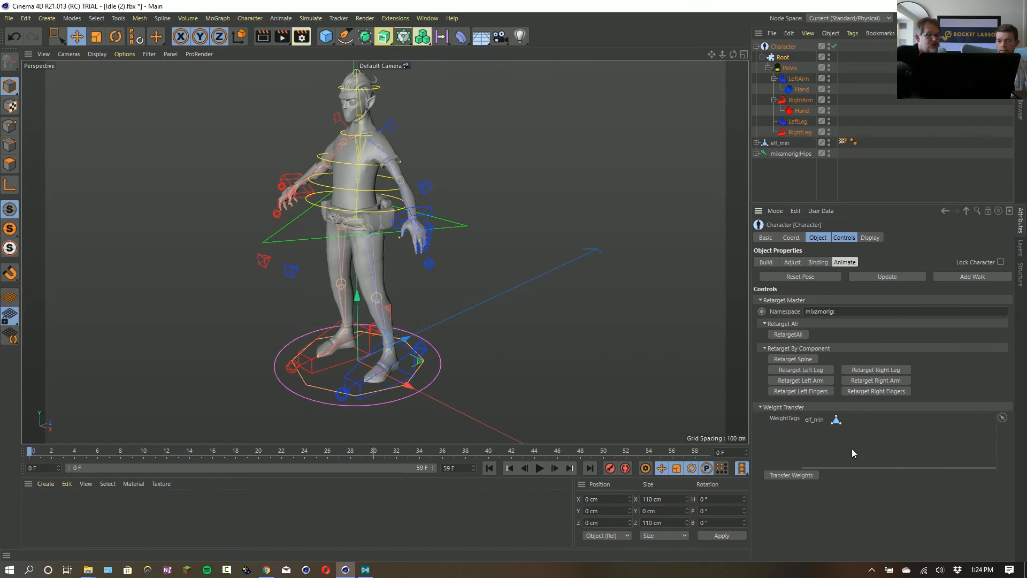
{"action": "left_click", "coordinate": [539, 468]}
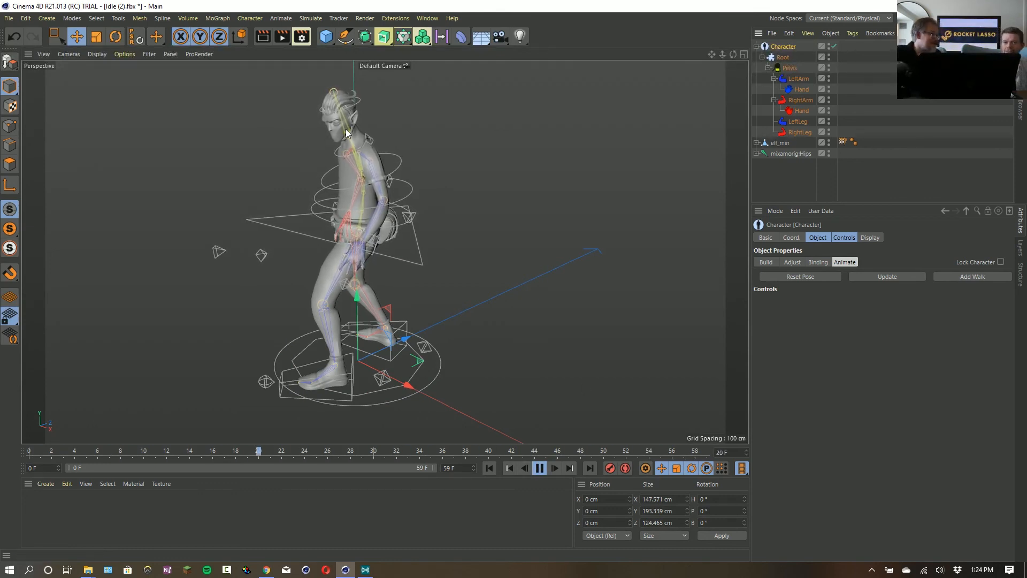
Lower the rig's hips controller about 20.5 cm and set Head_Anim_Blend to 108 % and Hips_Anim_Blend to 132 %, ending with playback stopped.
{"action": "left_click", "coordinate": [423, 257]}
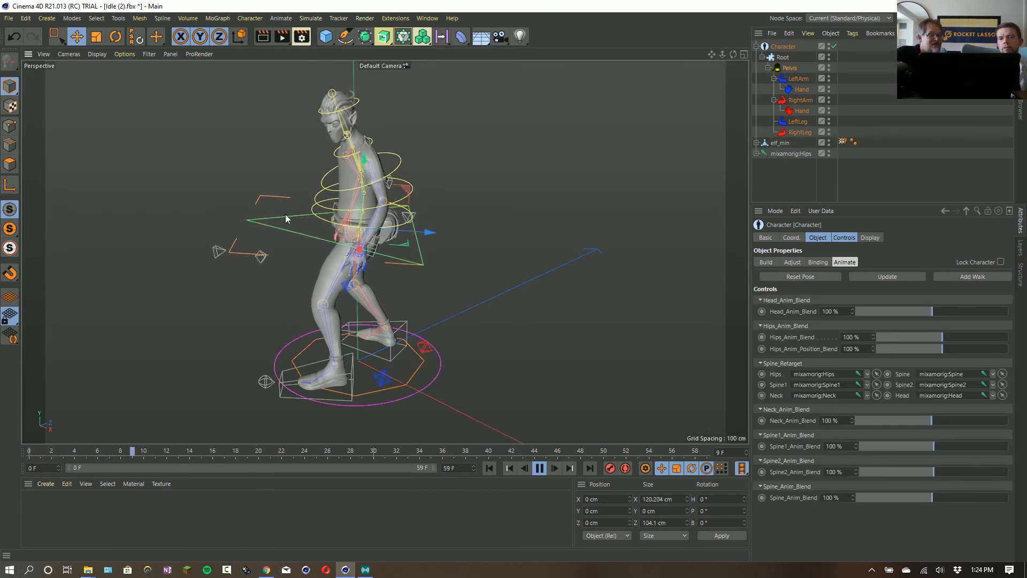
{"action": "left_click_drag", "start_coordinate": [367, 156], "coordinate": [368, 190]}
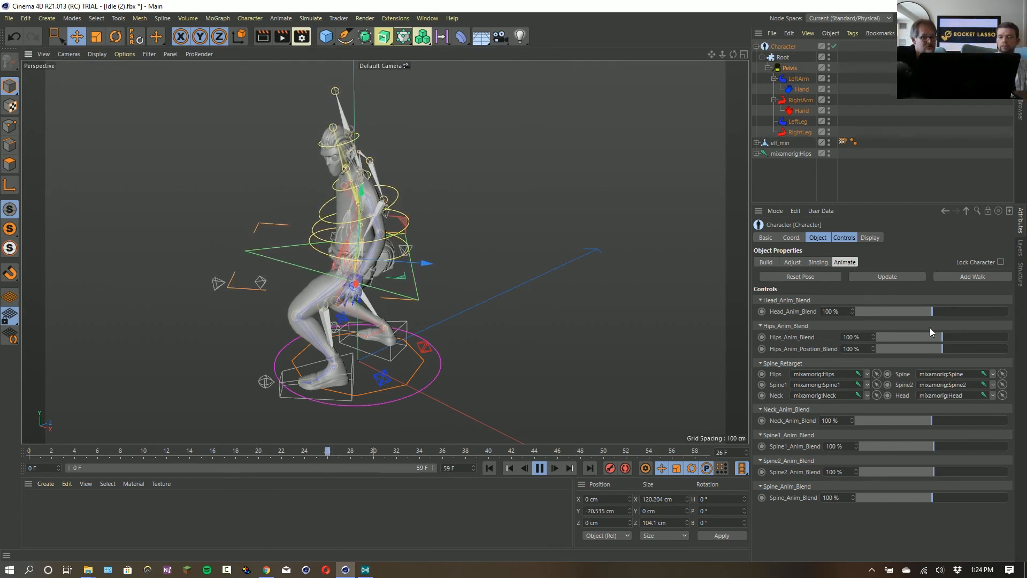
{"action": "mouse_move", "coordinate": [937, 313]}
{"action": "left_mouse_down"}
{"action": "mouse_move", "coordinate": [995, 314]}
{"action": "mouse_move", "coordinate": [889, 303]}
{"action": "mouse_move", "coordinate": [862, 313]}
{"action": "mouse_move", "coordinate": [1003, 313]}
{"action": "mouse_move", "coordinate": [939, 317]}
{"action": "left_mouse_up"}
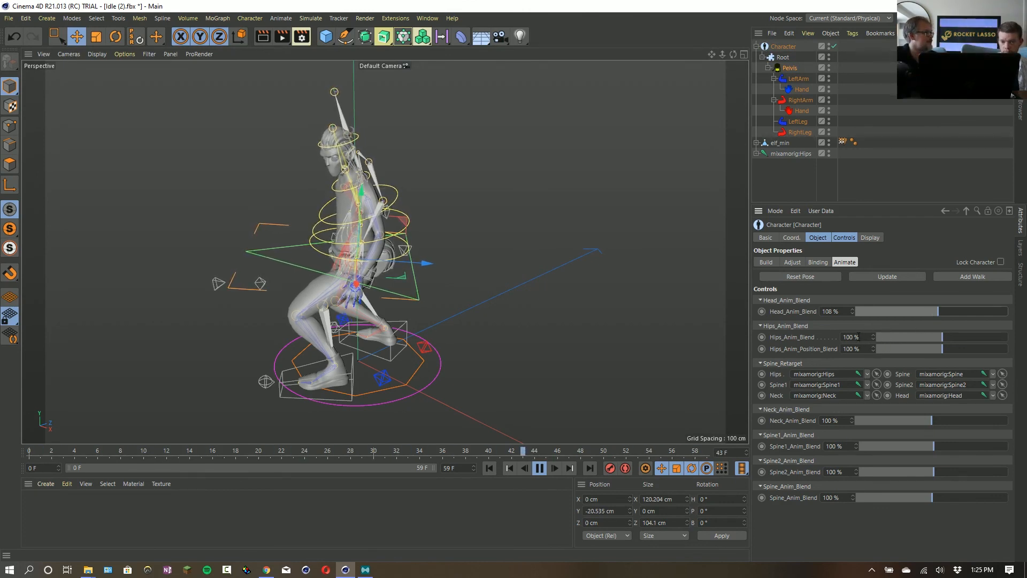
{"action": "mouse_move", "coordinate": [948, 343]}
{"action": "left_mouse_down"}
{"action": "mouse_move", "coordinate": [974, 341]}
{"action": "mouse_move", "coordinate": [940, 333]}
{"action": "mouse_move", "coordinate": [975, 339]}
{"action": "mouse_move", "coordinate": [964, 338]}
{"action": "left_mouse_up"}
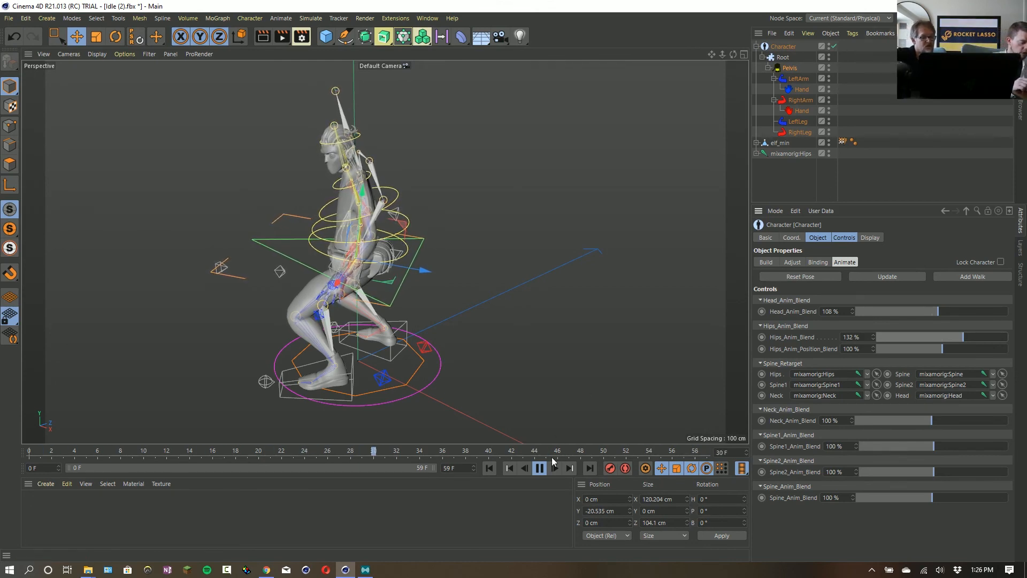
{"action": "left_click", "coordinate": [538, 469]}
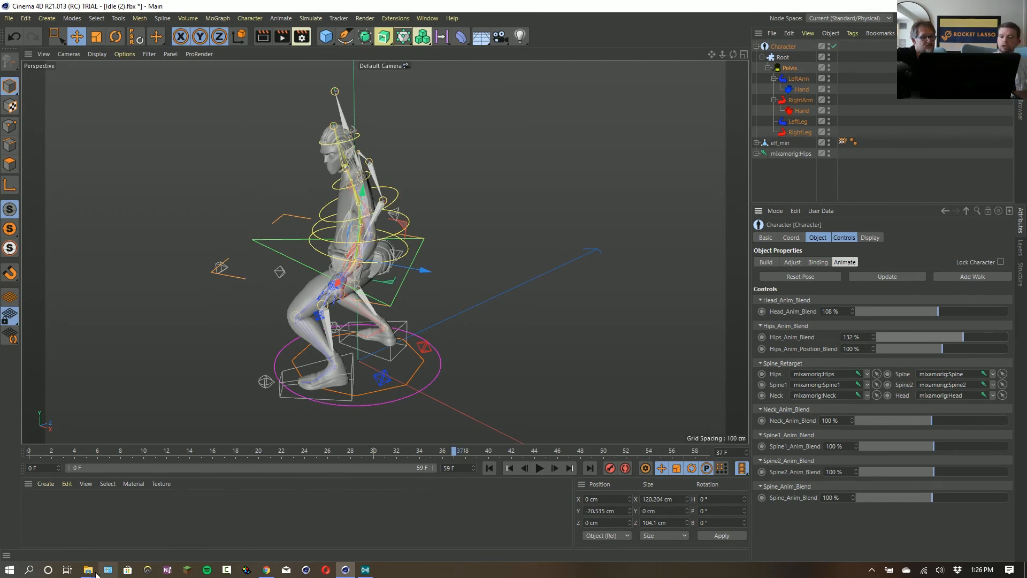
Switch to File Explorer and open the scene crisp logo.c4d from the Crisper folder in R21_DemoScenes > Nodes.
{"action": "mouse_move", "coordinate": [88, 569]}
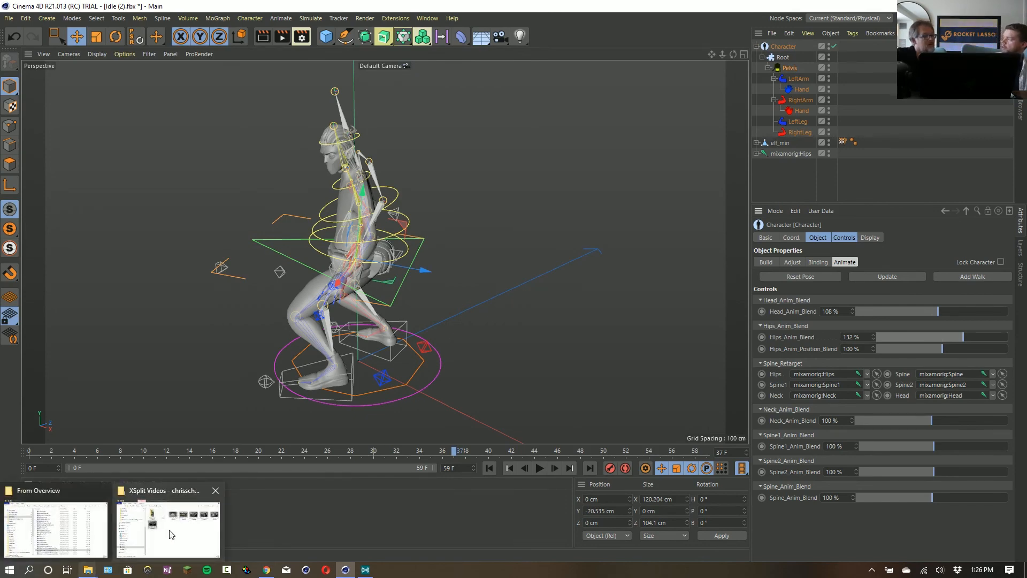
{"action": "left_click", "coordinate": [155, 551]}
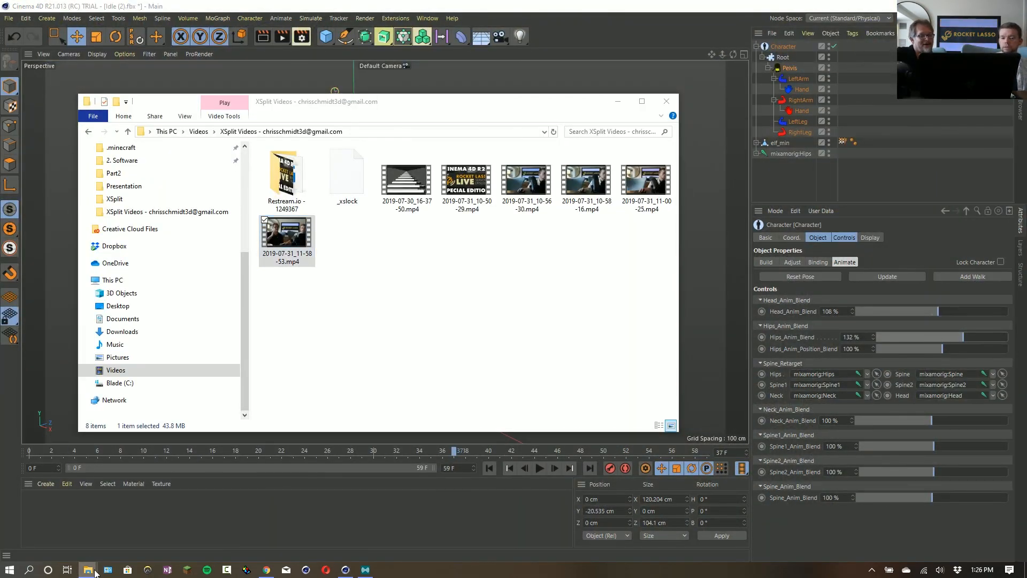
{"action": "mouse_move", "coordinate": [89, 567]}
{"action": "left_click", "coordinate": [54, 530]}
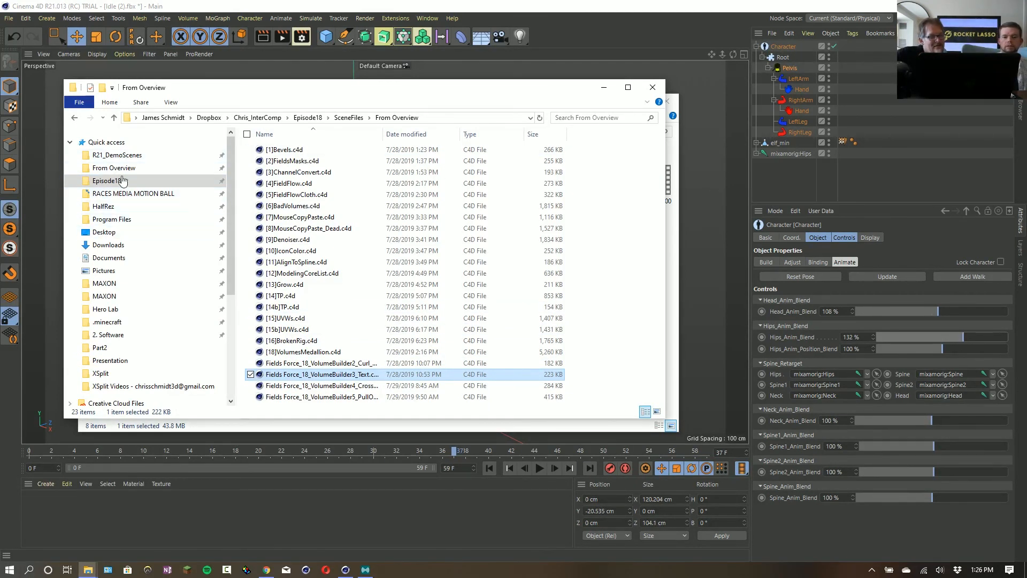
{"action": "left_click", "coordinate": [118, 156]}
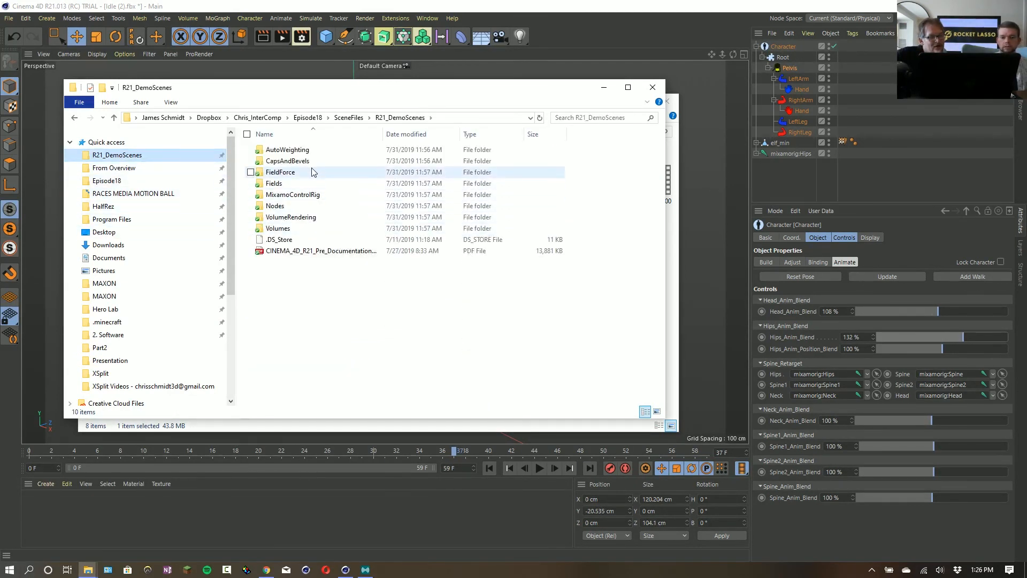
{"action": "double_click", "coordinate": [293, 207]}
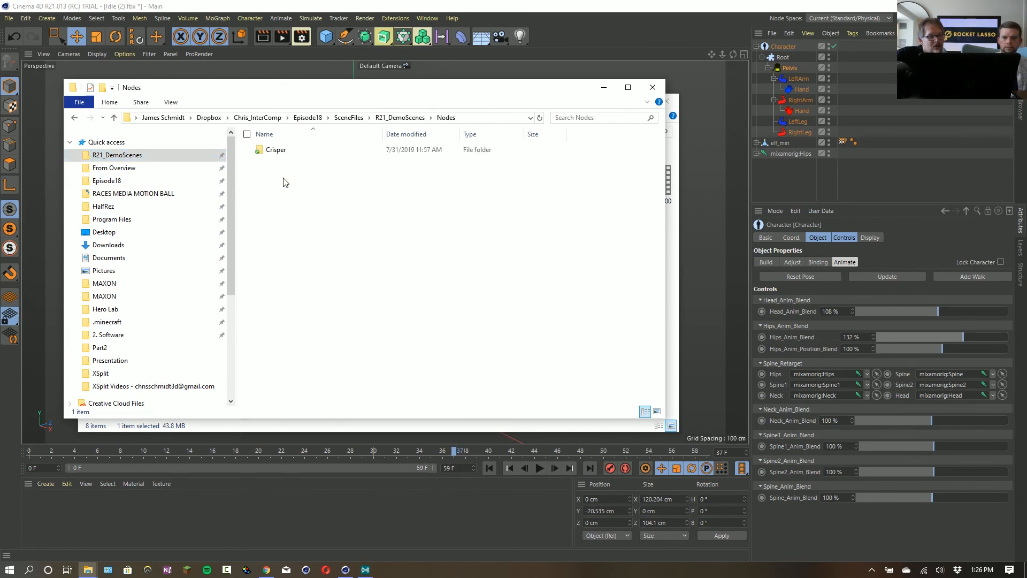
{"action": "double_click", "coordinate": [278, 151]}
{"action": "double_click", "coordinate": [279, 162]}
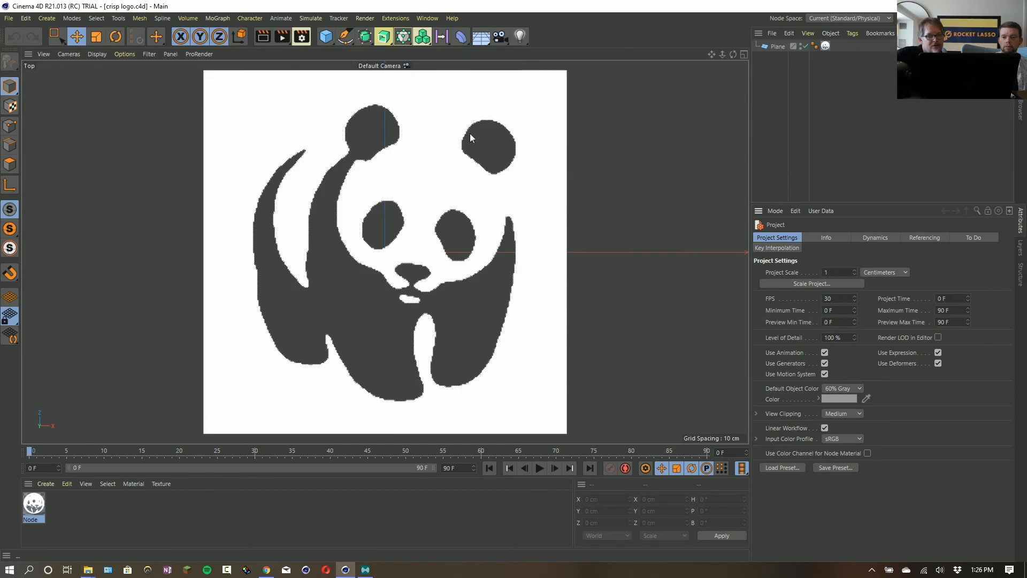
Open the panda logo's node material in the Node Editor and inspect its Blur and Smooth Step nodes.
{"action": "left_click", "coordinate": [31, 507]}
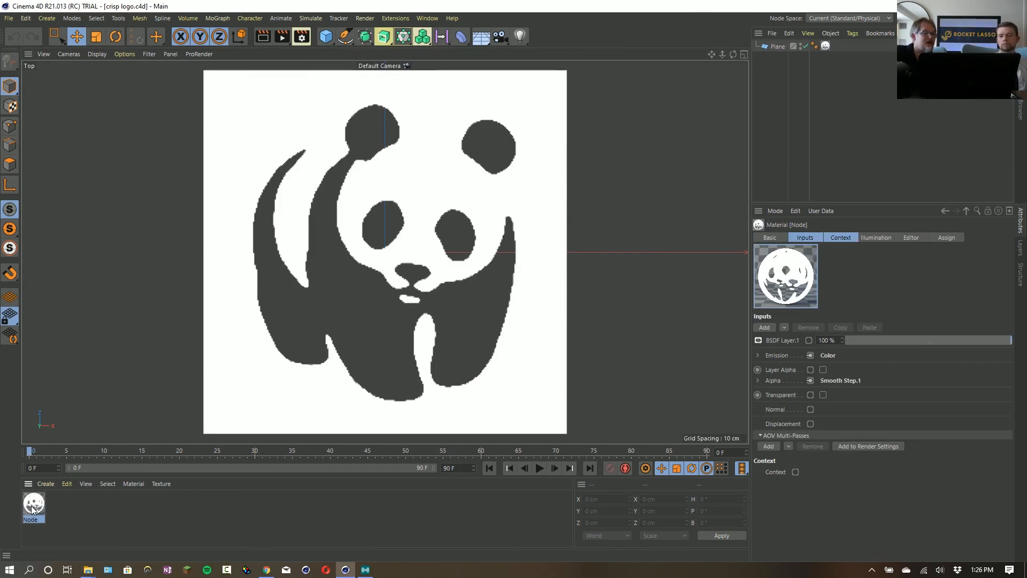
{"action": "double_click", "coordinate": [32, 508]}
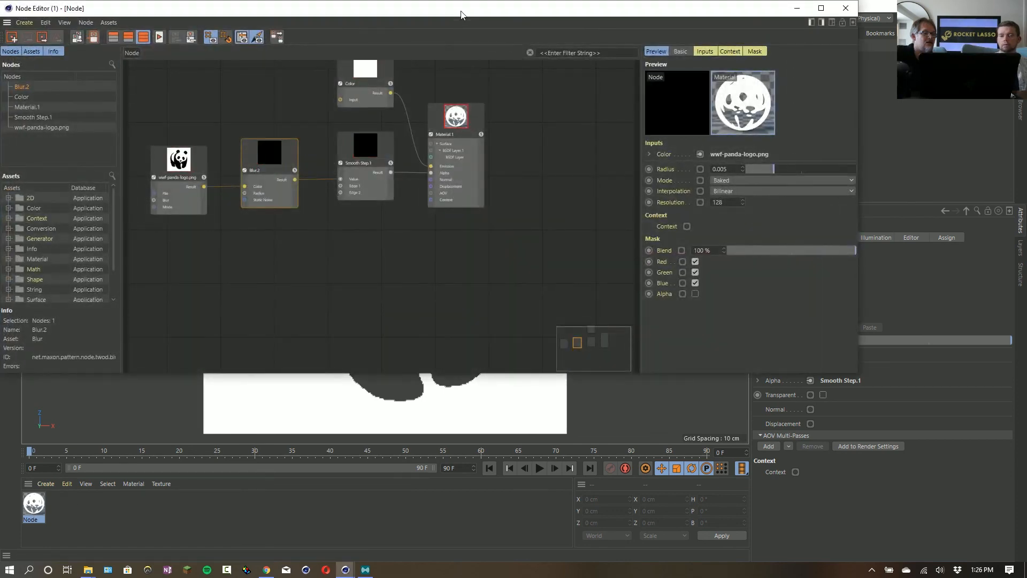
{"action": "left_click_drag", "start_coordinate": [464, 14], "coordinate": [554, 76]}
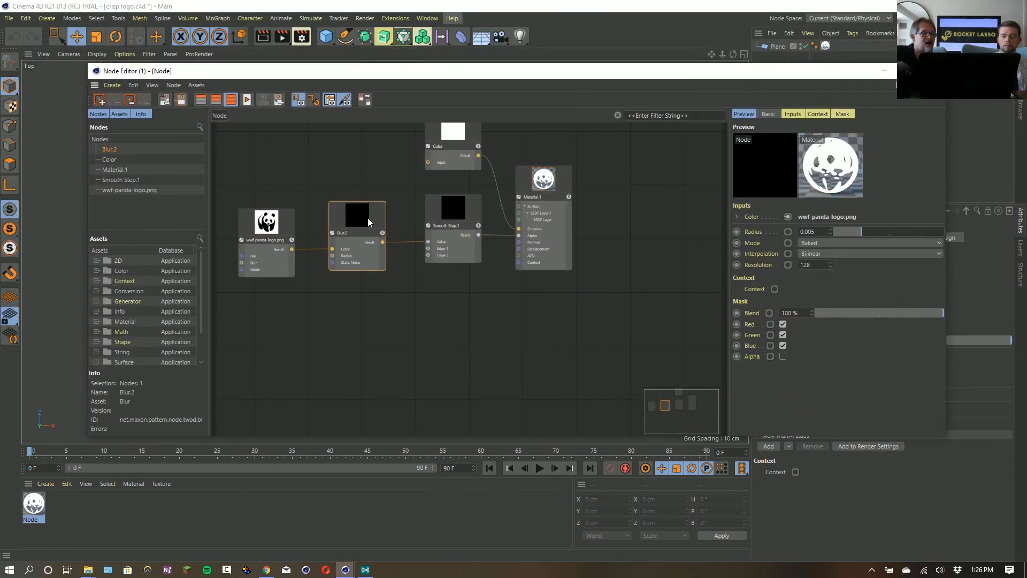
{"action": "left_click_drag", "start_coordinate": [356, 225], "coordinate": [363, 244]}
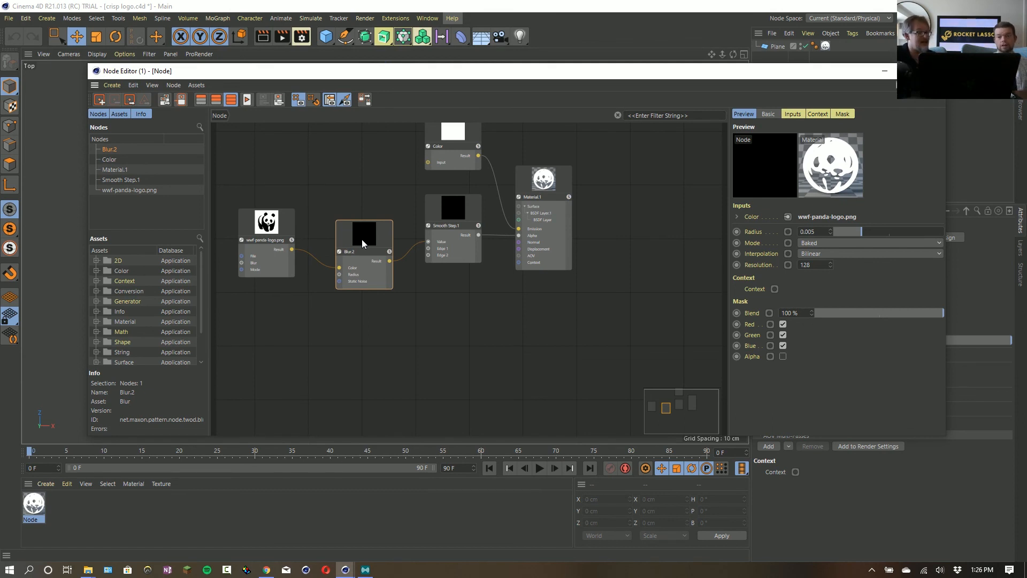
{"action": "left_click_drag", "start_coordinate": [452, 211], "coordinate": [454, 246]}
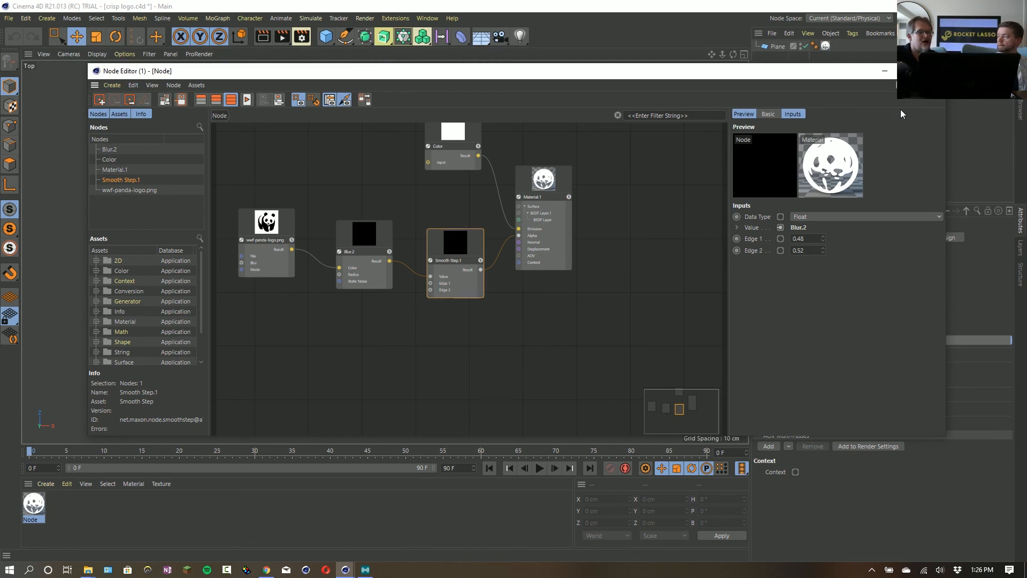
{"action": "left_click", "coordinate": [934, 71]}
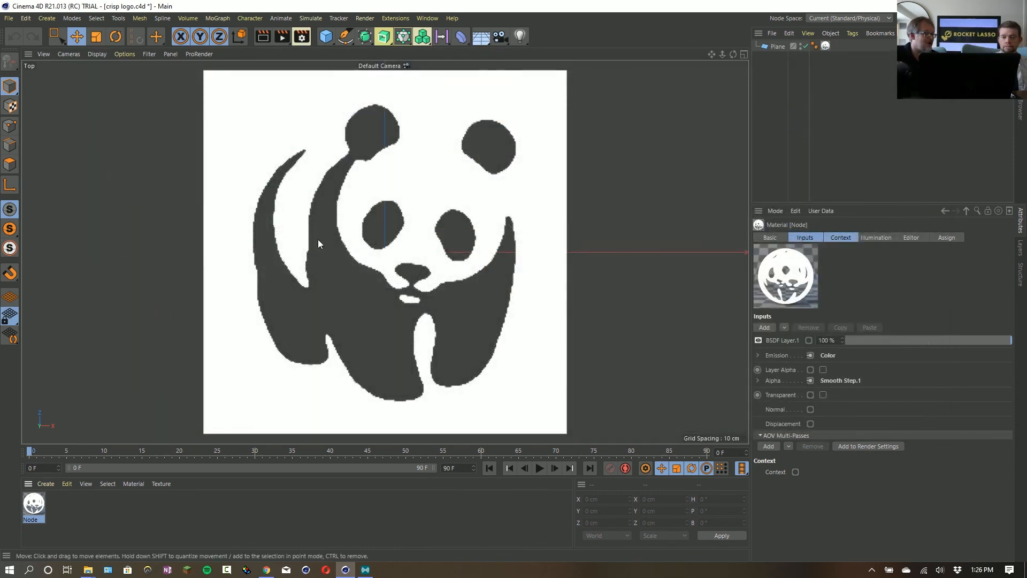
Bypass the Smooth Step node by feeding the Blur result straight into the material's Alpha, and render the view.
{"action": "double_click", "coordinate": [34, 504]}
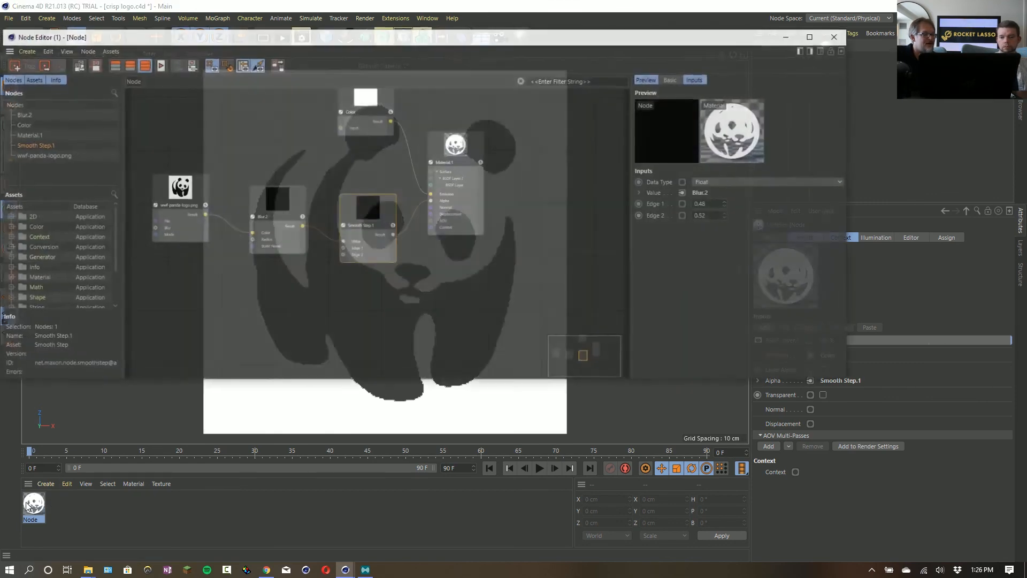
{"action": "left_click", "coordinate": [276, 227]}
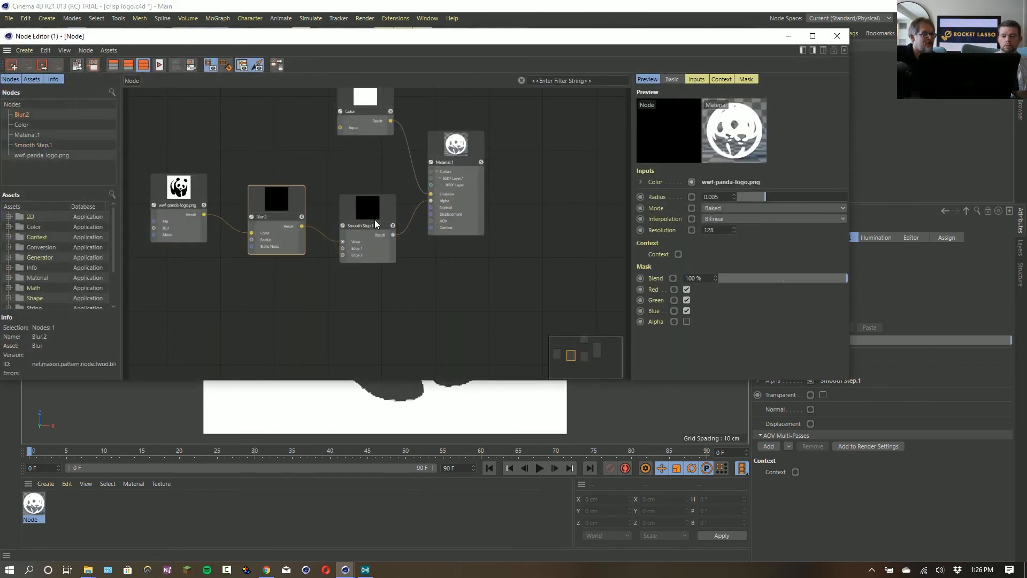
{"action": "left_click", "coordinate": [380, 221]}
{"action": "right_click", "coordinate": [376, 213]}
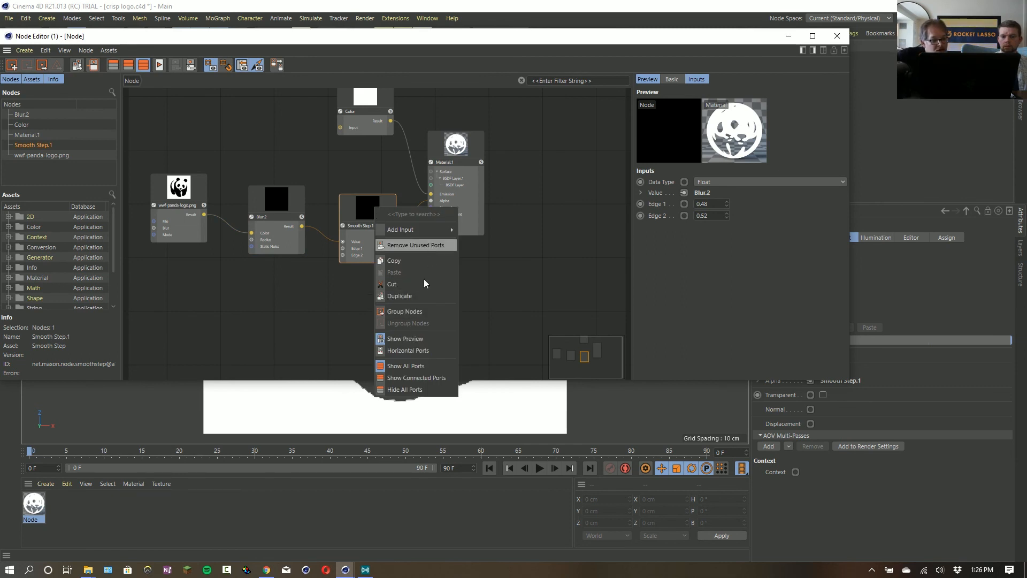
{"action": "mouse_move", "coordinate": [378, 230]}
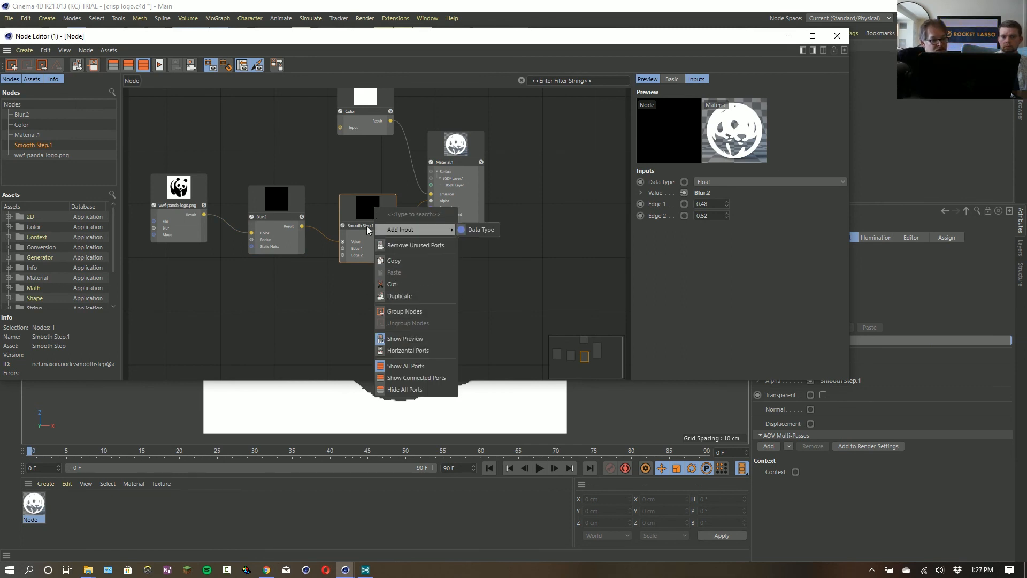
{"action": "left_click", "coordinate": [303, 229]}
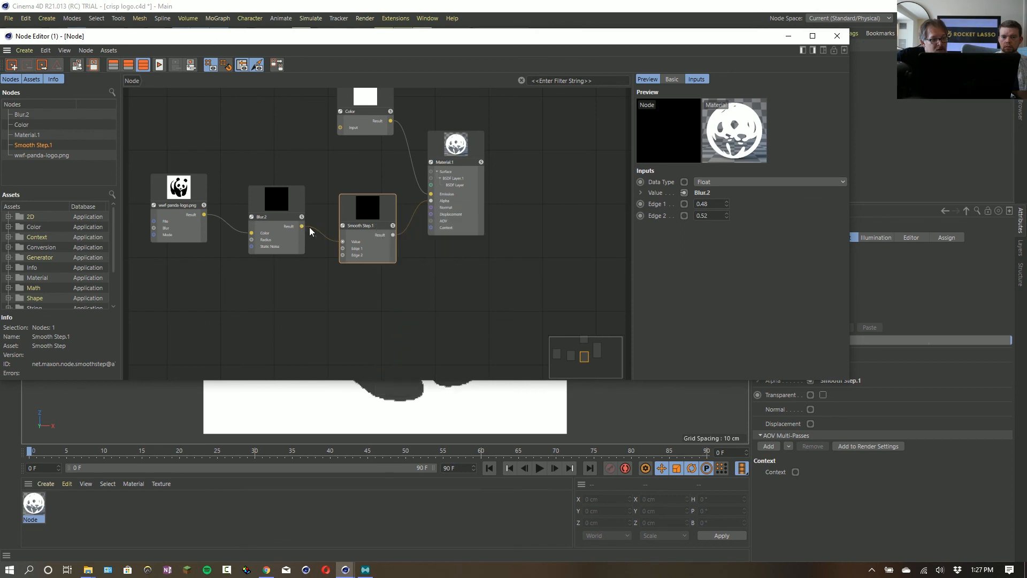
{"action": "left_click_drag", "start_coordinate": [303, 227], "coordinate": [383, 269]}
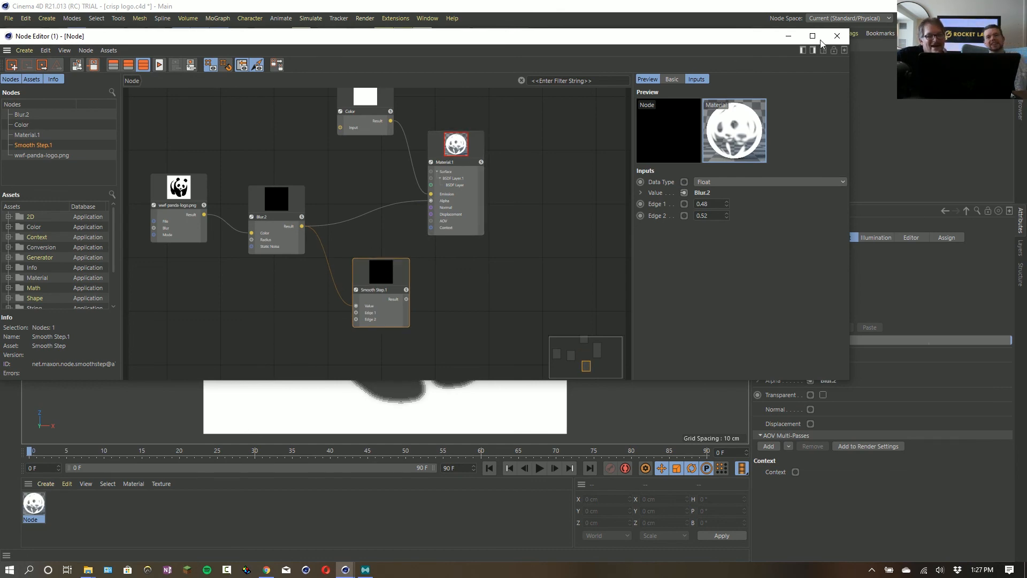
{"action": "left_click", "coordinate": [837, 36]}
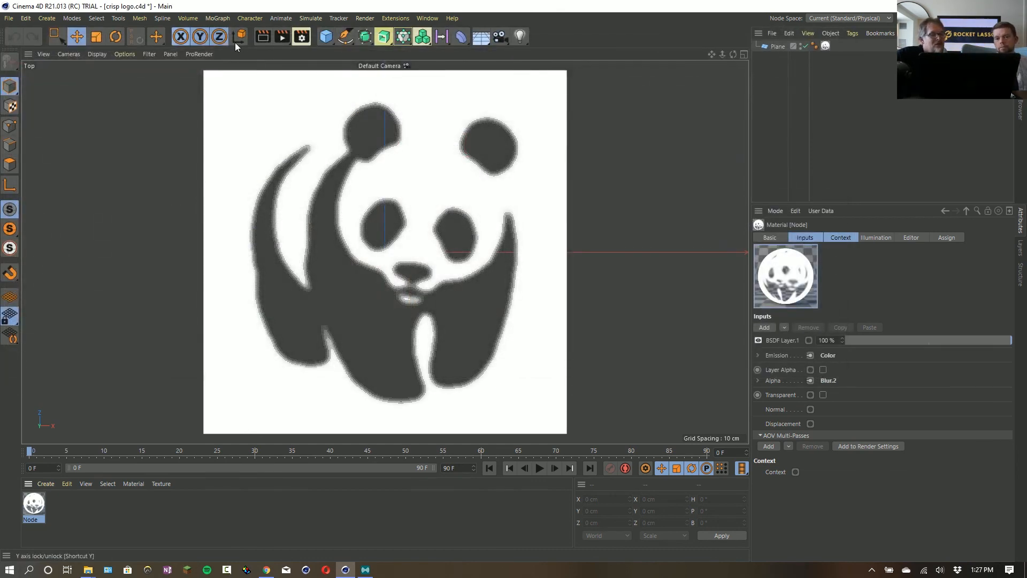
{"action": "left_click", "coordinate": [264, 37]}
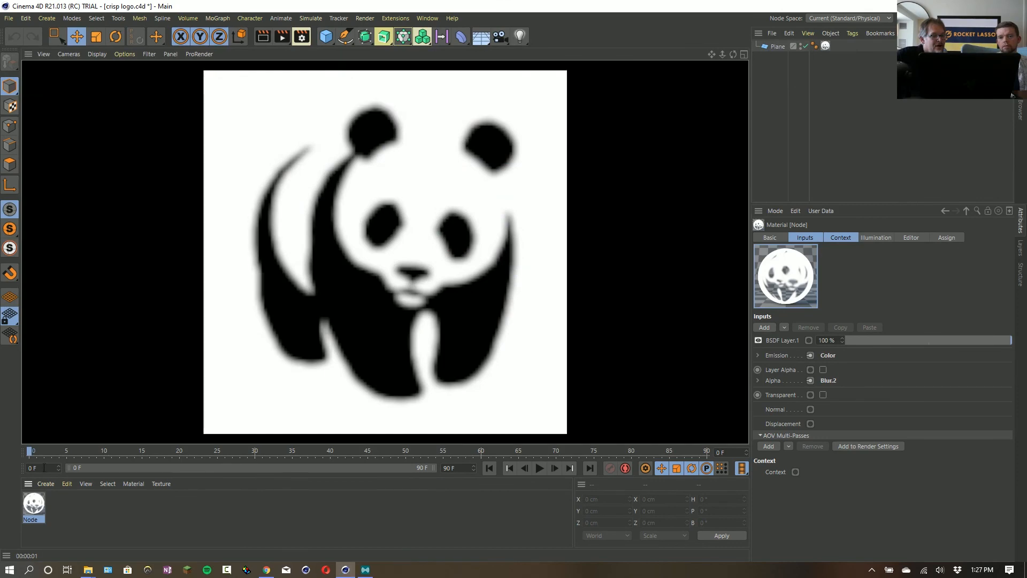
Reconnect the Smooth Step result to the material's Alpha input and render the view again.
{"action": "left_click", "coordinate": [34, 508]}
{"action": "double_click", "coordinate": [33, 508]}
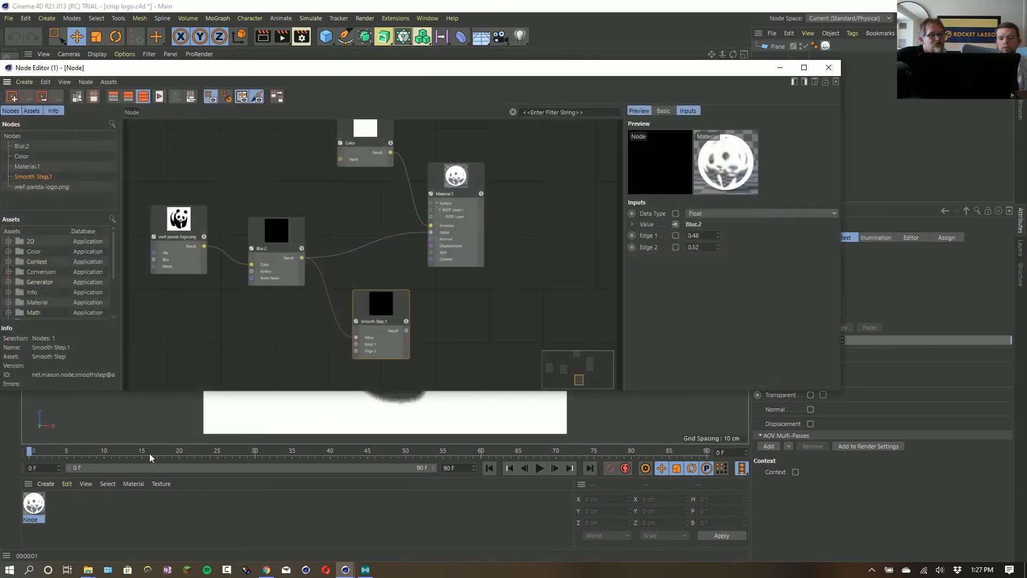
{"action": "left_click_drag", "start_coordinate": [406, 332], "coordinate": [433, 233]}
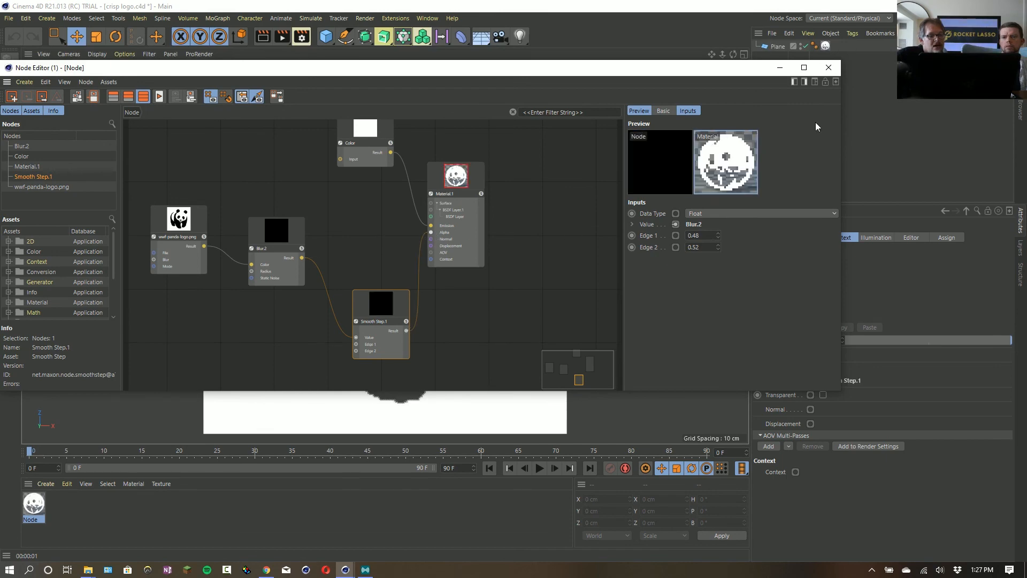
{"action": "left_click", "coordinate": [829, 67]}
{"action": "left_click", "coordinate": [262, 36]}
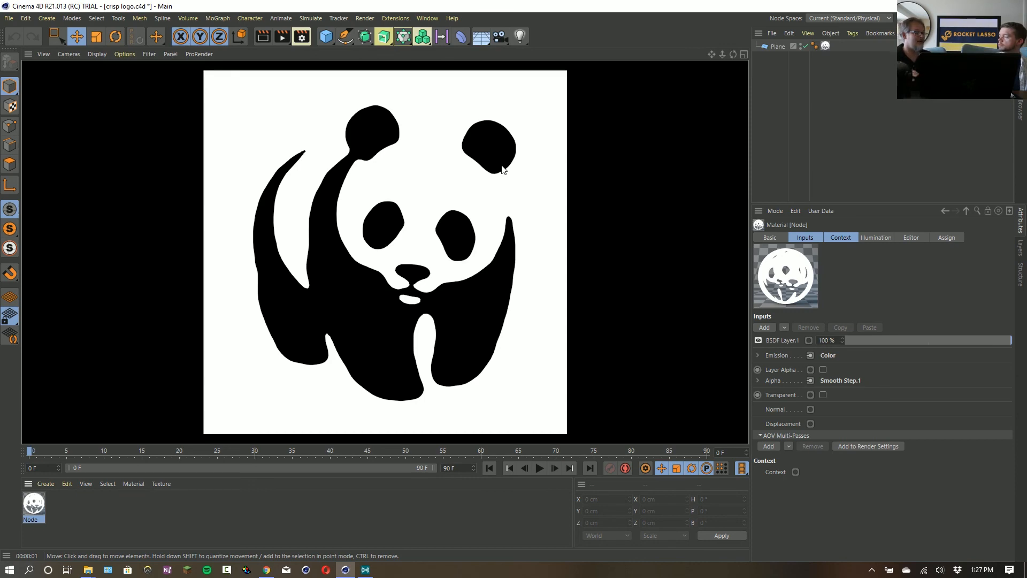
Examine the Node Editor's asset categories, including the nodes in the 2D group.
{"action": "double_click", "coordinate": [33, 506]}
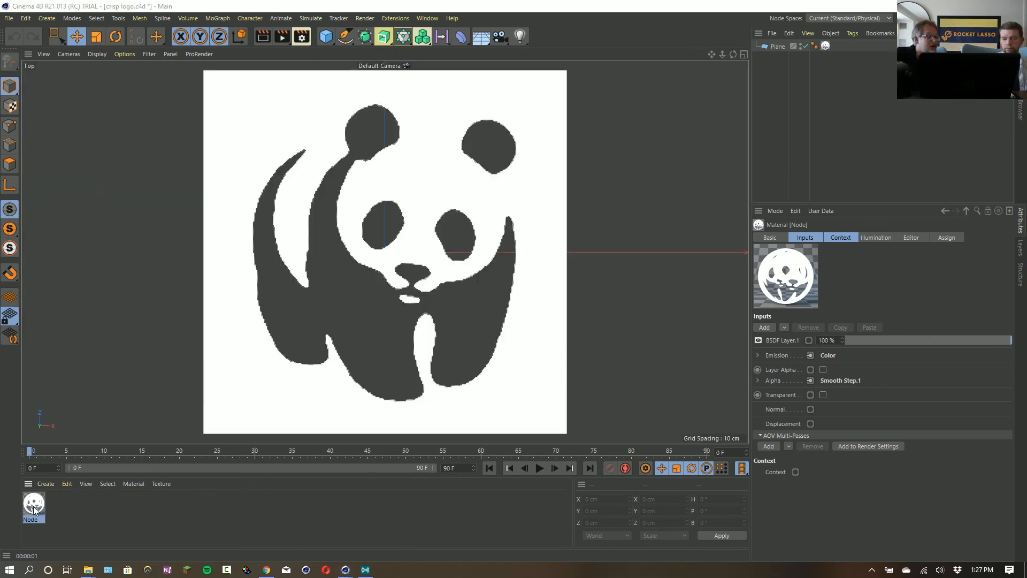
{"action": "left_click", "coordinate": [8, 262]}
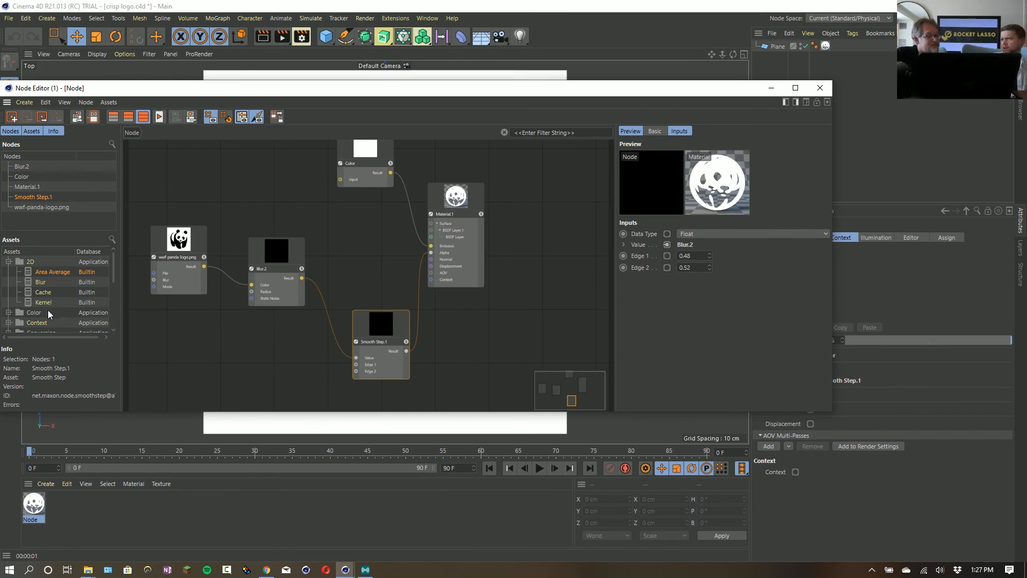
{"action": "scroll", "coordinate": [49, 314], "scroll_direction": "down", "scroll_amount": 2}
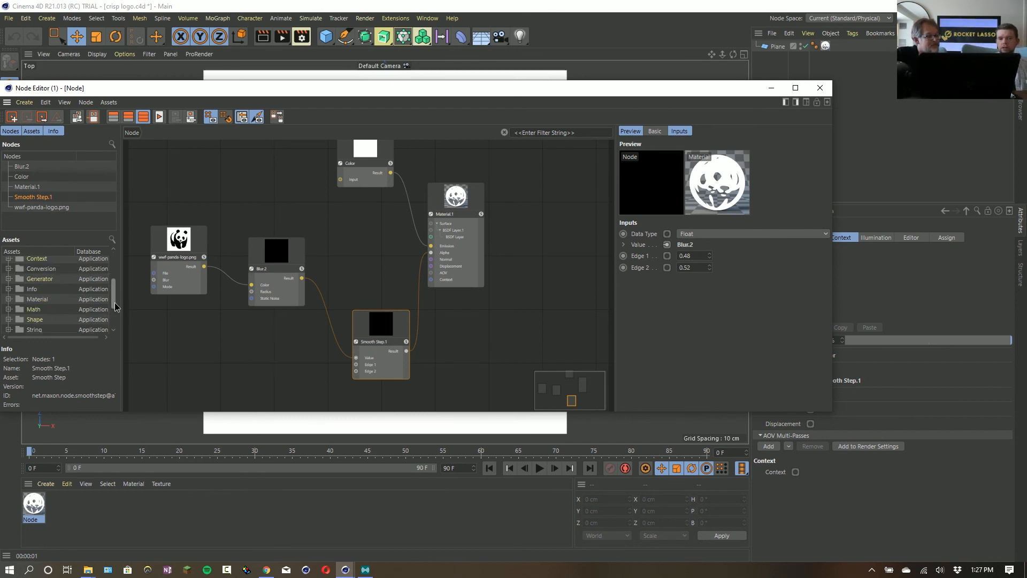
{"action": "left_click_drag", "start_coordinate": [115, 306], "coordinate": [116, 291]}
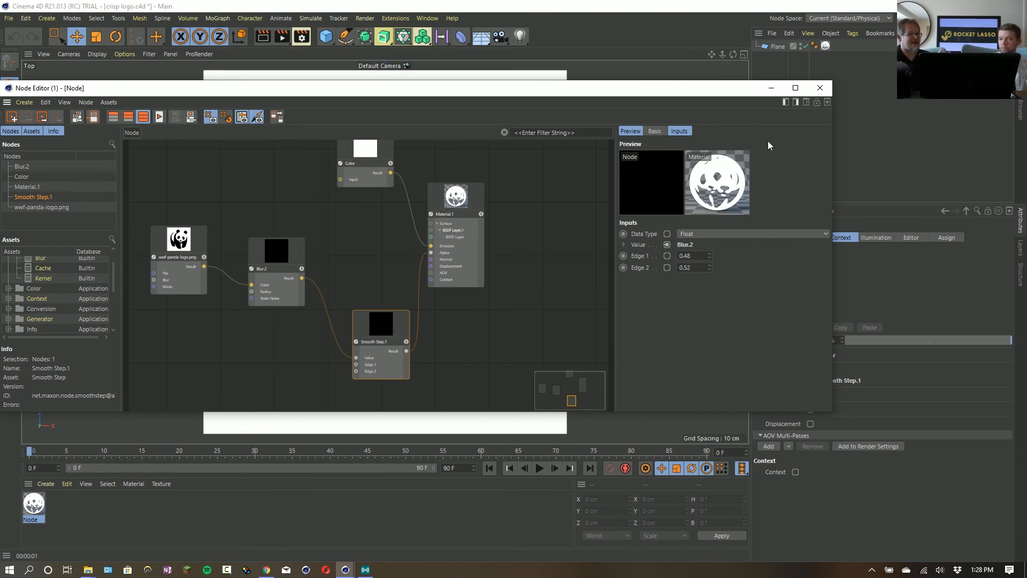
{"action": "left_click", "coordinate": [820, 88]}
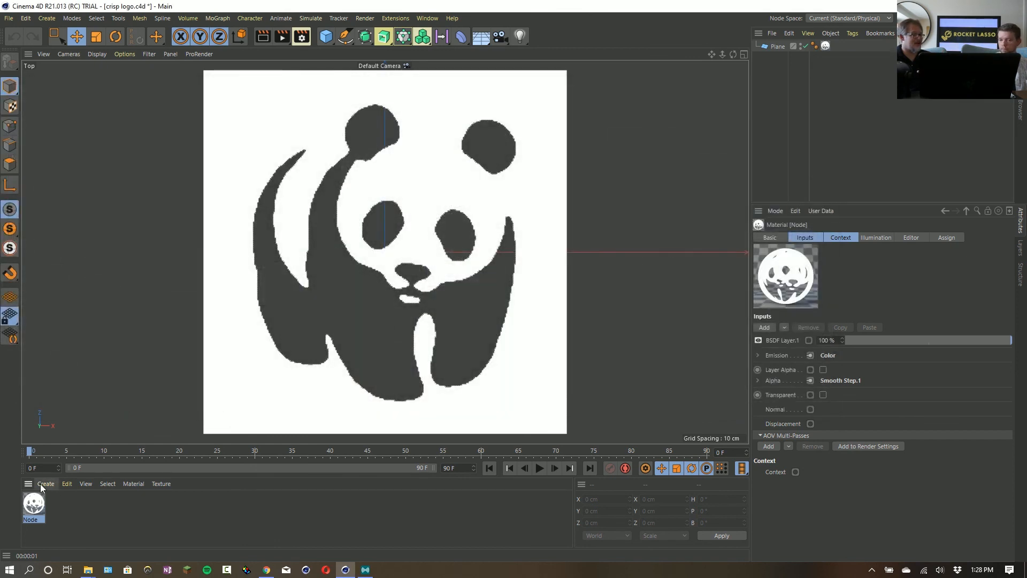
Create a new Uber material.
{"action": "left_click", "coordinate": [42, 483]}
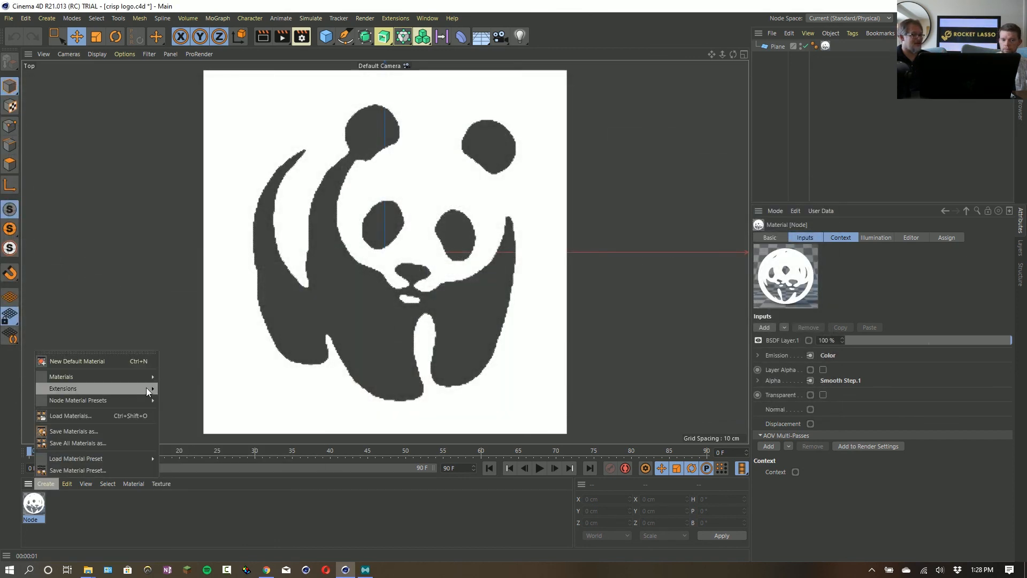
{"action": "mouse_move", "coordinate": [104, 377]}
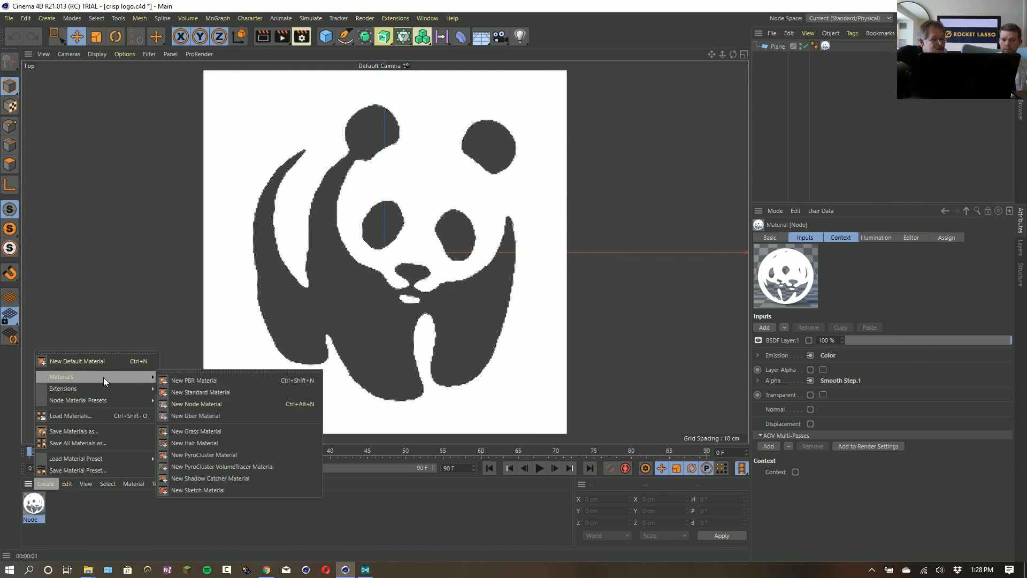
{"action": "left_click", "coordinate": [181, 415]}
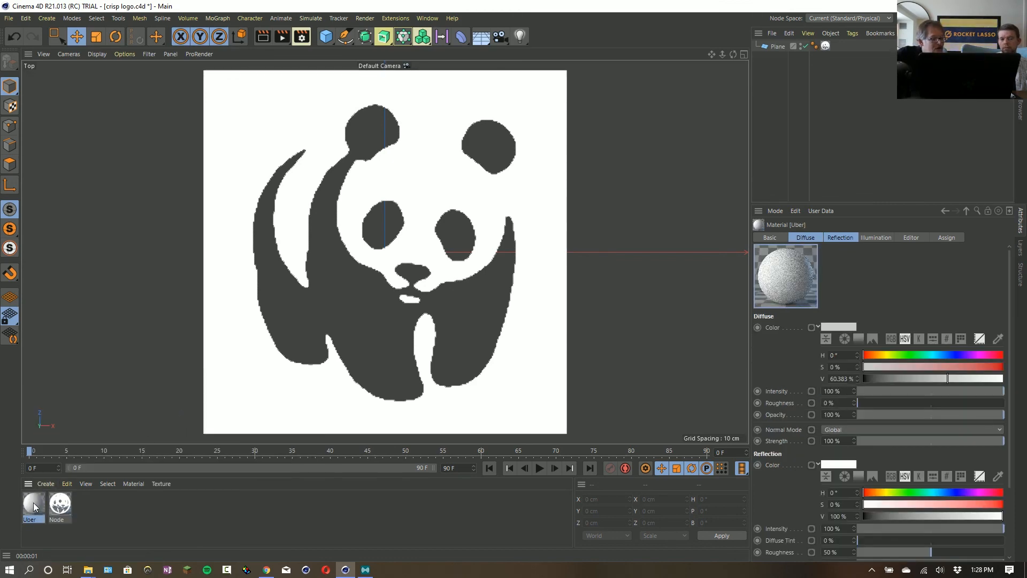
Open the Uber material for editing and set its Diffuse color to a saturated turquoise.
{"action": "double_click", "coordinate": [33, 502]}
{"action": "left_click", "coordinate": [197, 192]}
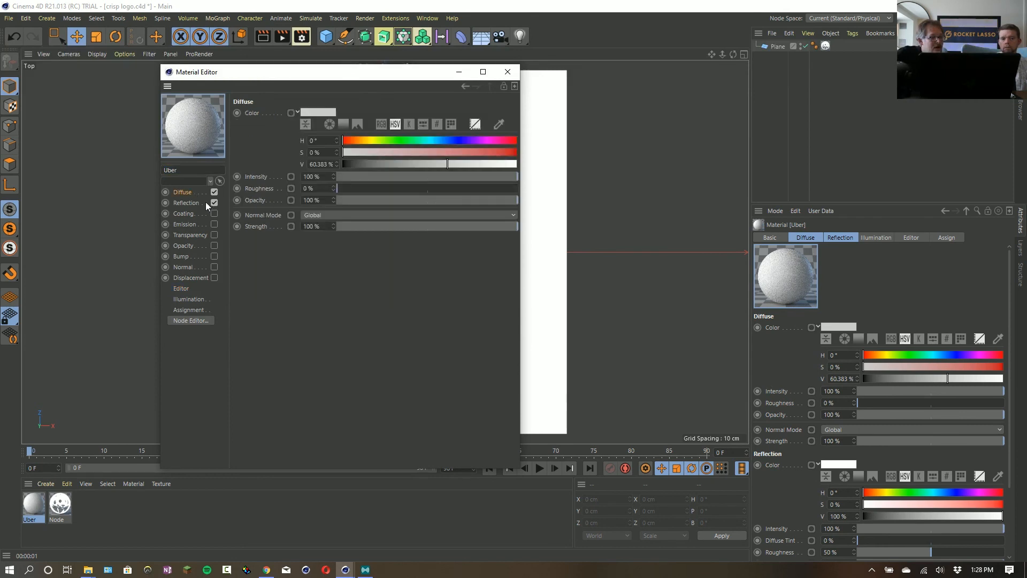
{"action": "left_click", "coordinate": [413, 140]}
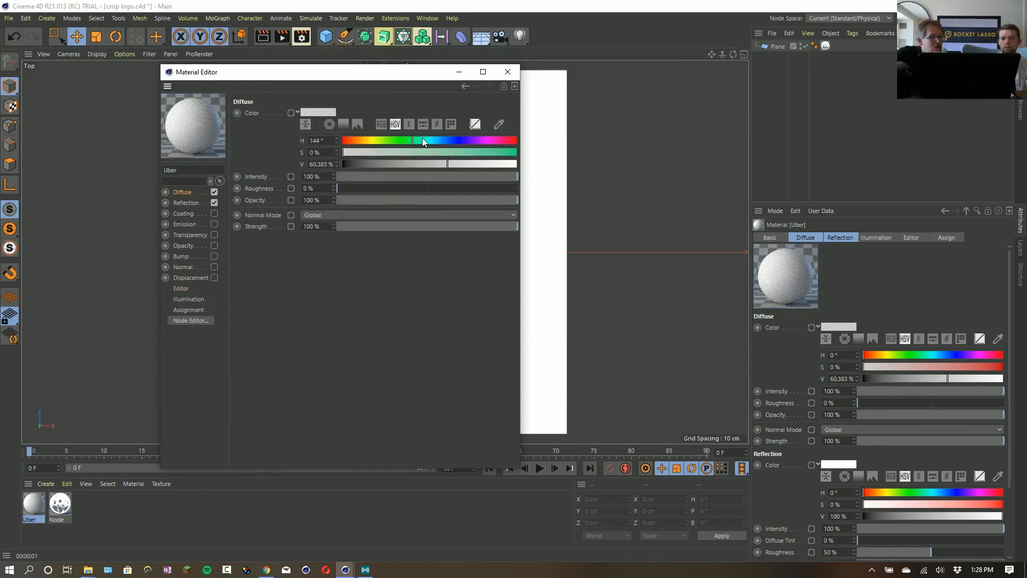
{"action": "left_click", "coordinate": [487, 153]}
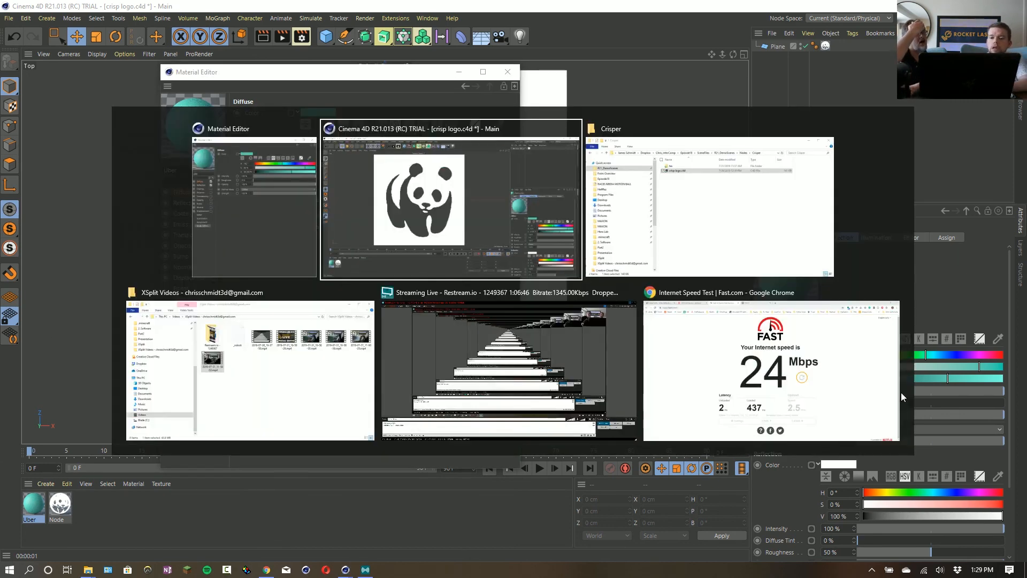
Switch to the Restream.io live streaming window.
{"action": "left_click", "coordinate": [574, 347]}
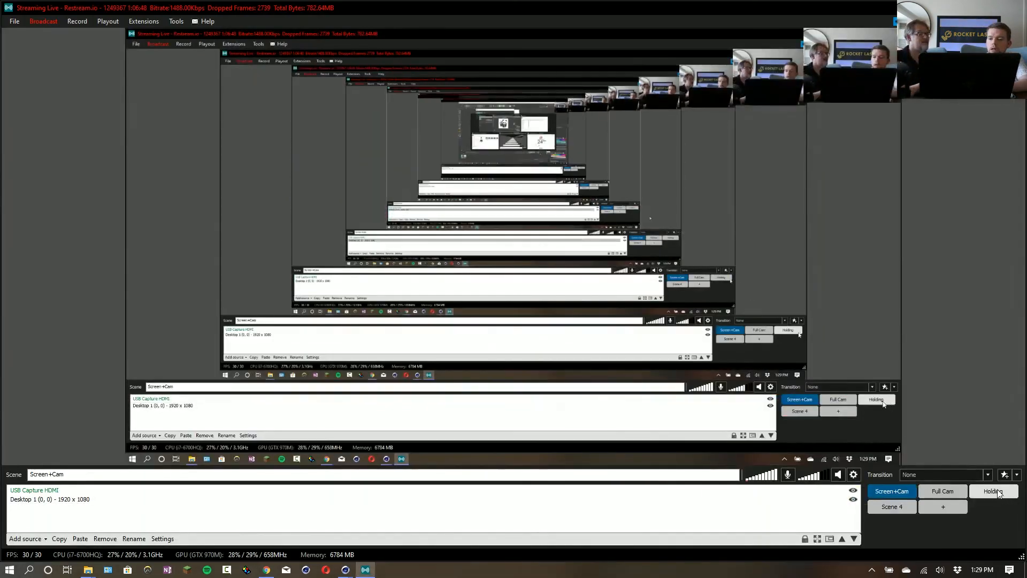
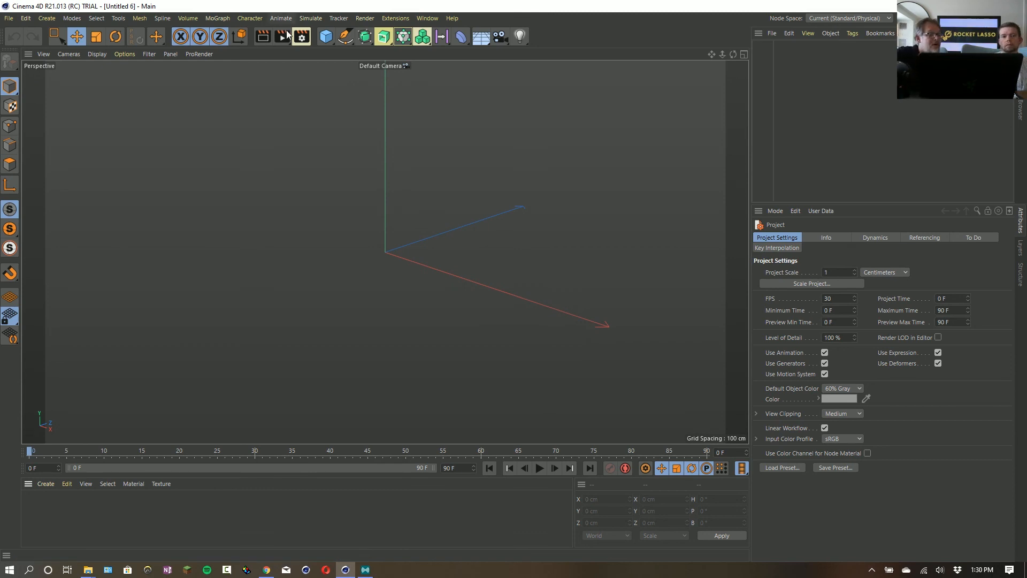
Add a Cylinder primitive to the empty scene and make it an editable polygon object.
{"action": "left_click", "coordinate": [325, 40]}
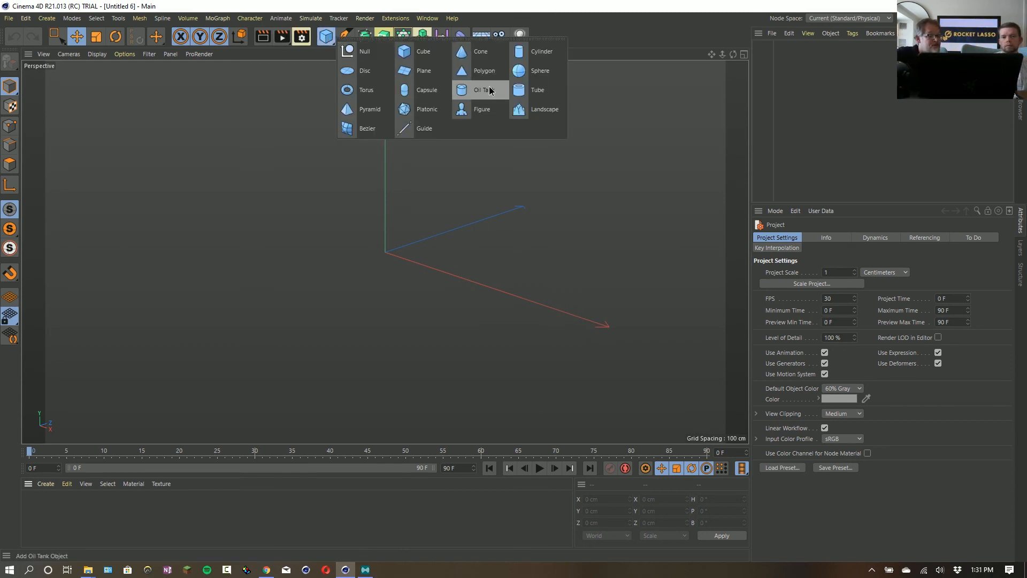
{"action": "left_click", "coordinate": [534, 56]}
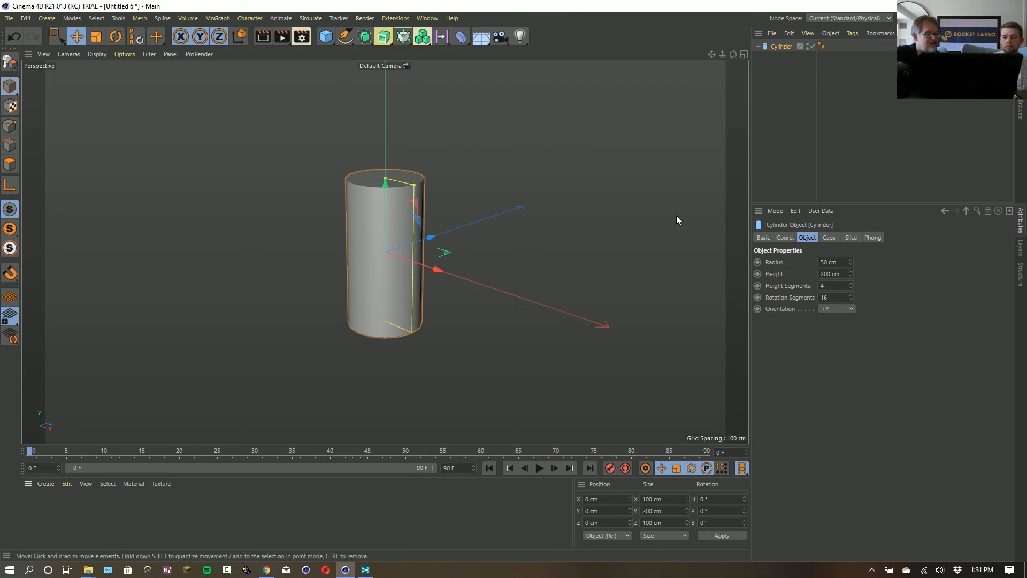
{"action": "key", "text": "c"}
Select all polygons of the cylinder's top cap with Live Selection in Polygons mode.
{"action": "left_click", "coordinate": [10, 164]}
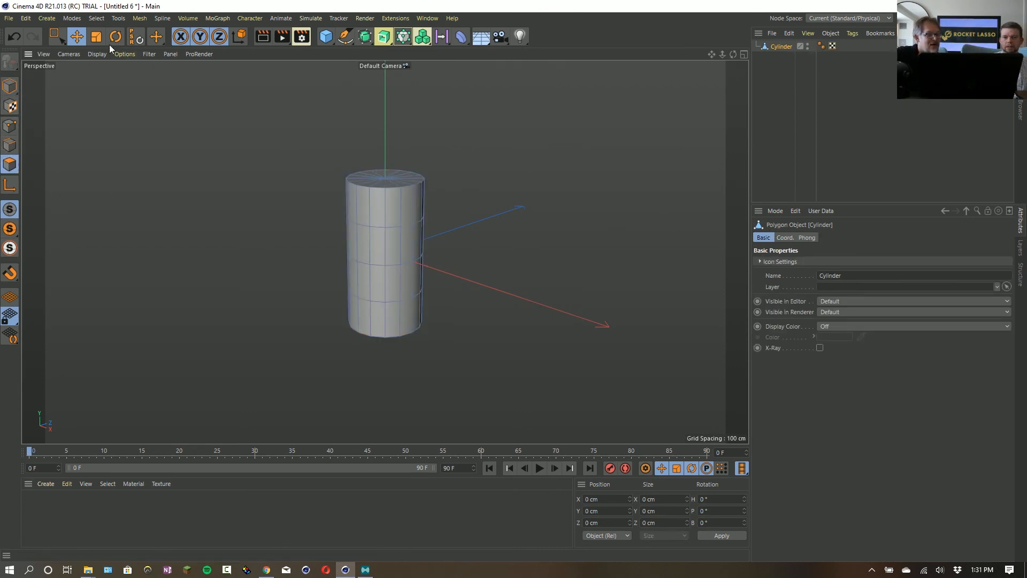
{"action": "left_click", "coordinate": [59, 37]}
{"action": "left_click", "coordinate": [102, 54]}
{"action": "left_click", "coordinate": [394, 175]}
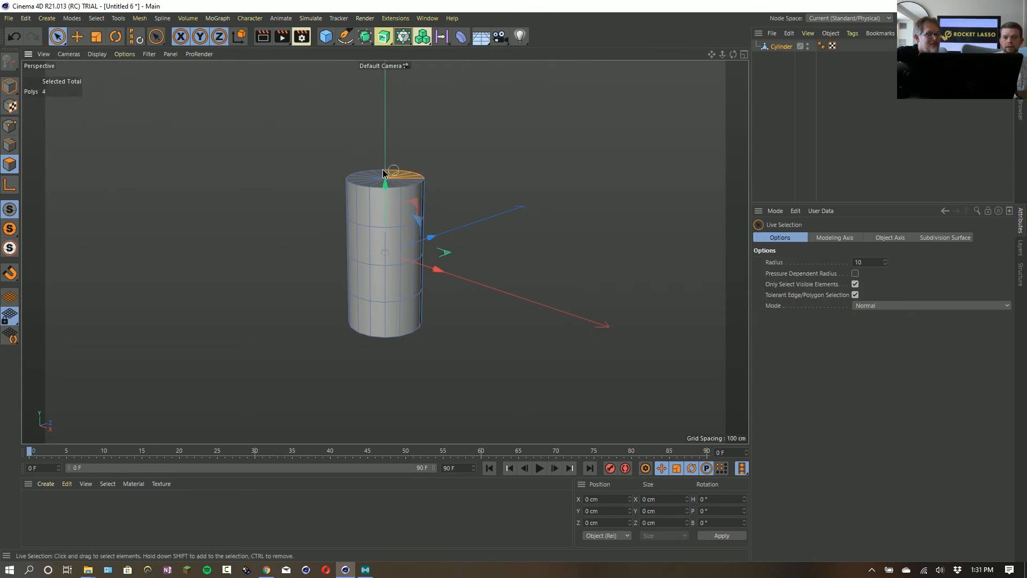
{"action": "left_click", "coordinate": [389, 204], "text": "ctrl"}
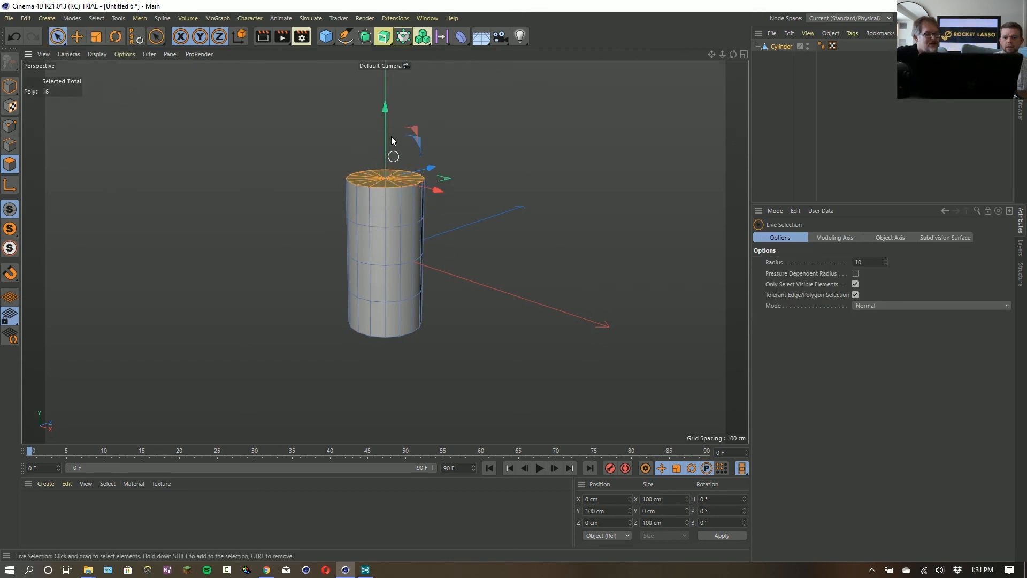
{"action": "left_click_drag", "start_coordinate": [387, 125], "coordinate": [360, 101]}
{"action": "key", "text": "ctrl+z"}
Switch to the UV editing layout and display the cylinder's UV mesh through its UVW tag.
{"action": "left_click", "coordinate": [926, 123]}
{"action": "left_click", "coordinate": [973, 19]}
{"action": "left_click", "coordinate": [950, 65]}
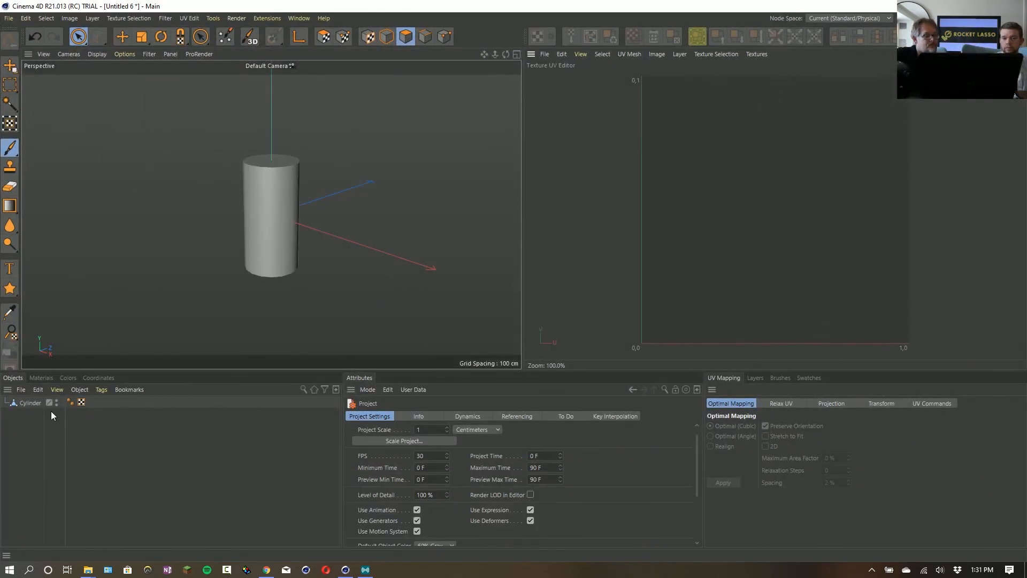
{"action": "left_click", "coordinate": [30, 402]}
{"action": "left_click", "coordinate": [82, 402]}
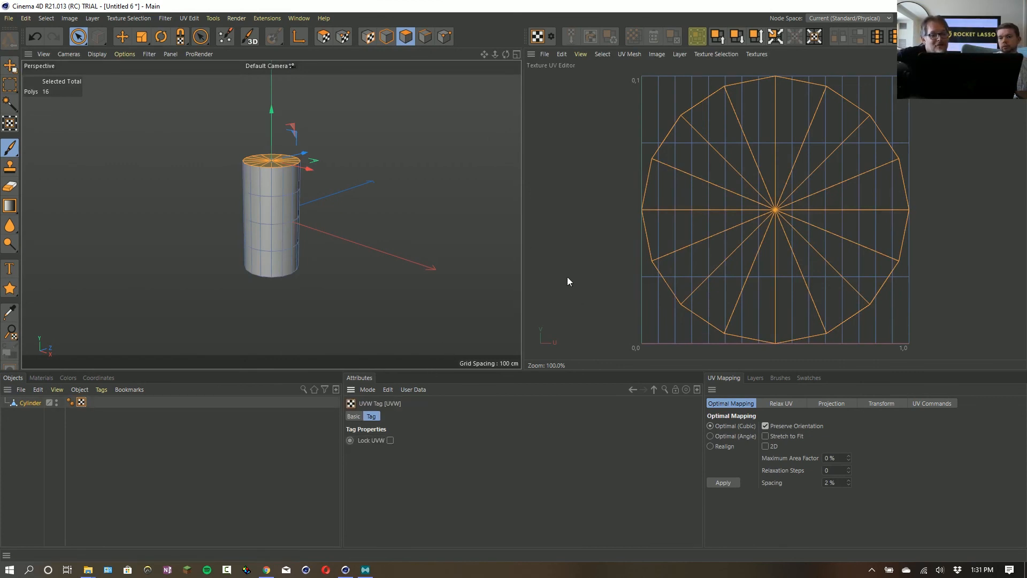
{"action": "key", "text": "ctrl+z"}
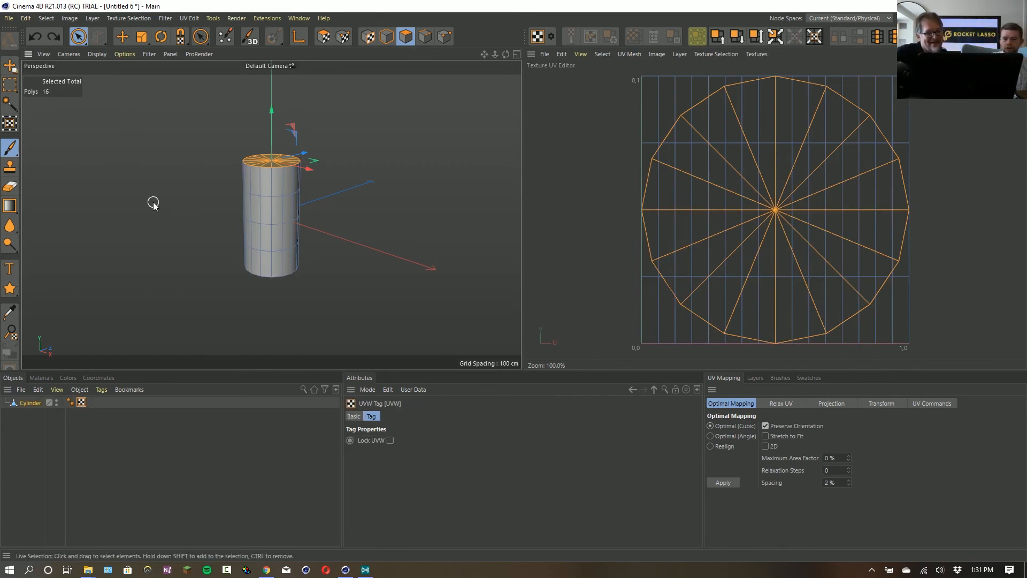
{"action": "left_click", "coordinate": [64, 468]}
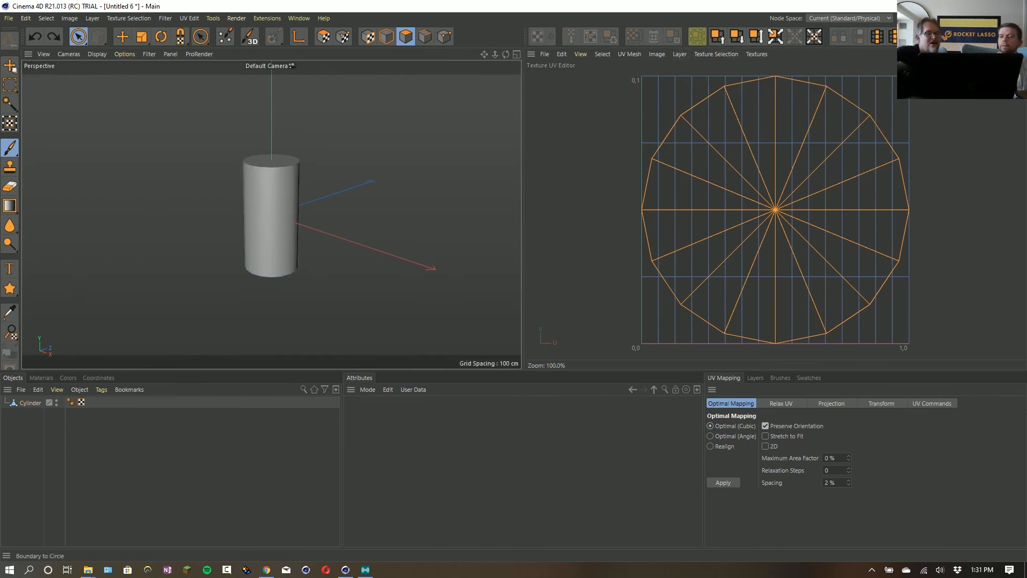
{"action": "left_click", "coordinate": [971, 18]}
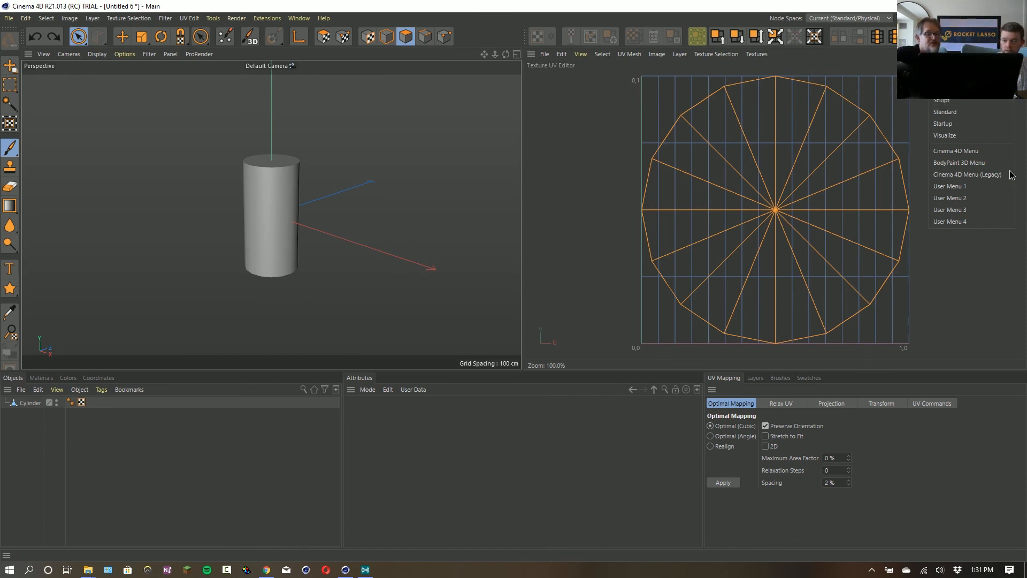
{"action": "left_click", "coordinate": [801, 124]}
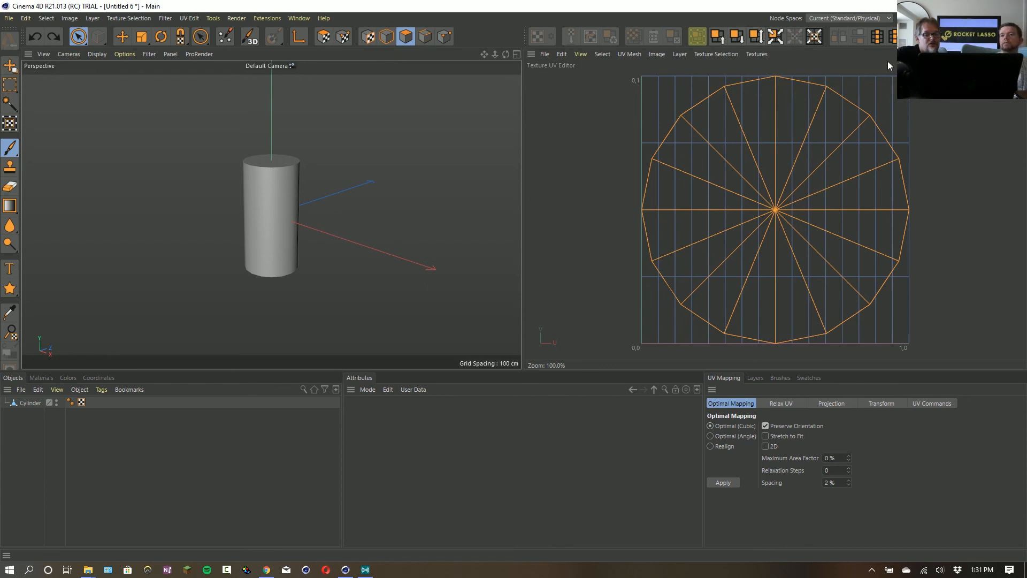
{"action": "left_click", "coordinate": [716, 54]}
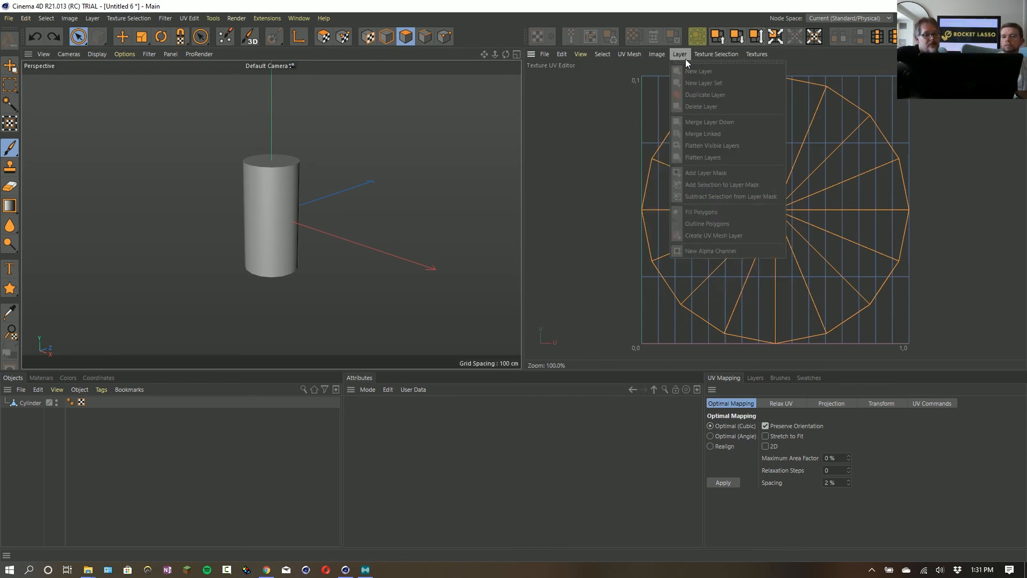
{"action": "mouse_move", "coordinate": [756, 56]}
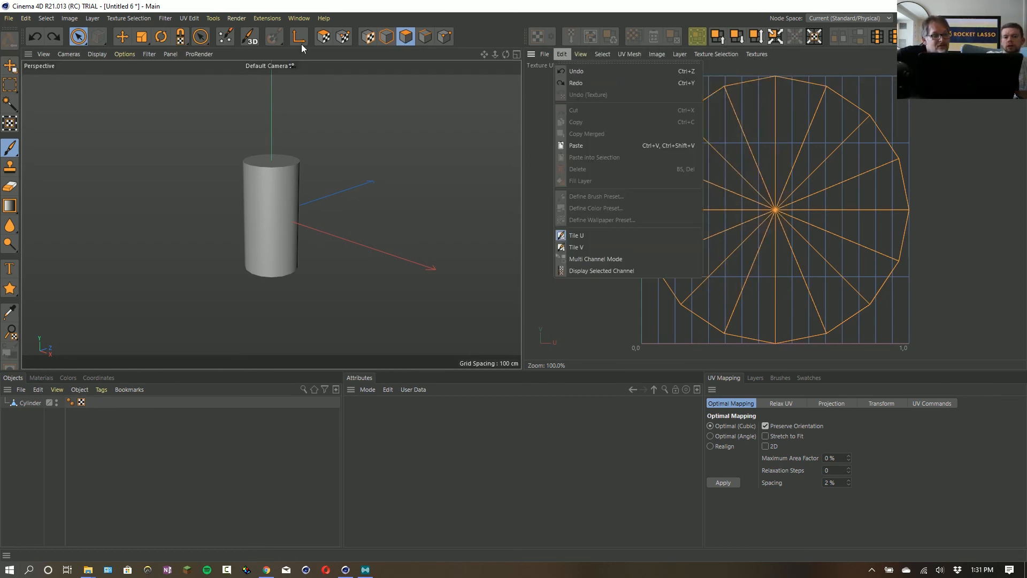
In UV Polygons mode, scale the top cap's UVs to about 60% toward the UV origin with UV Transform.
{"action": "left_click", "coordinate": [322, 36]}
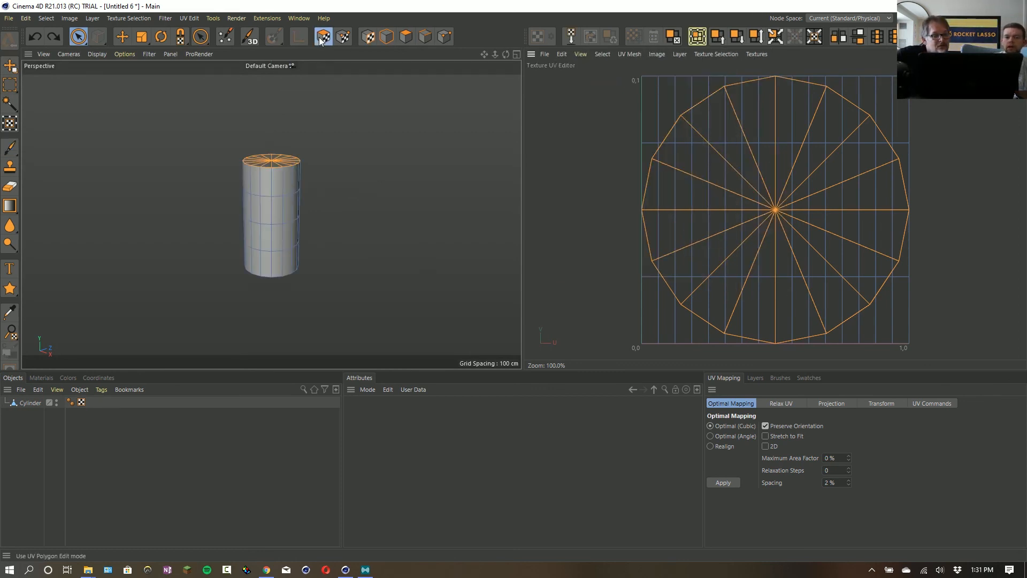
{"action": "left_click", "coordinate": [600, 55]}
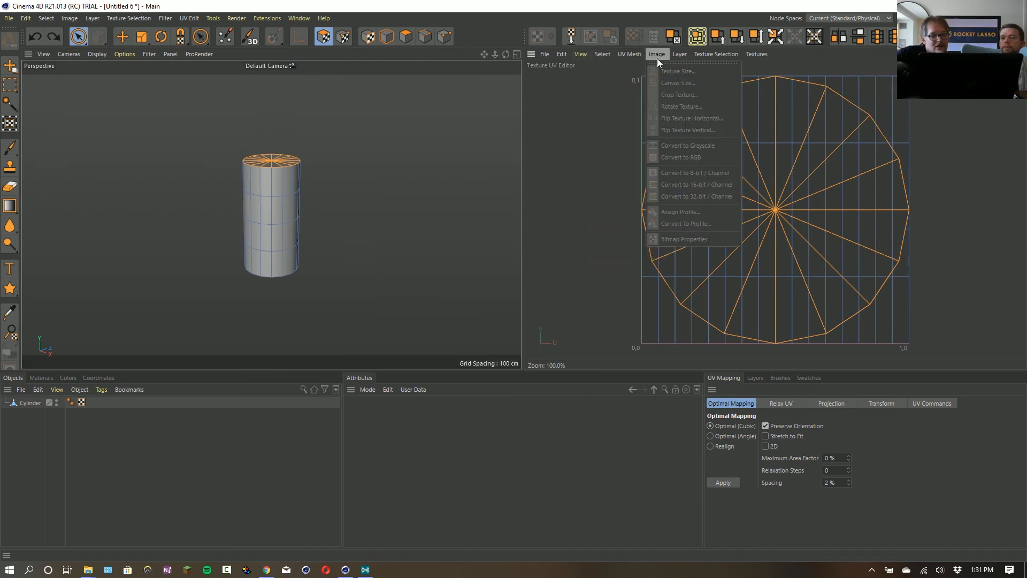
{"action": "mouse_move", "coordinate": [718, 55]}
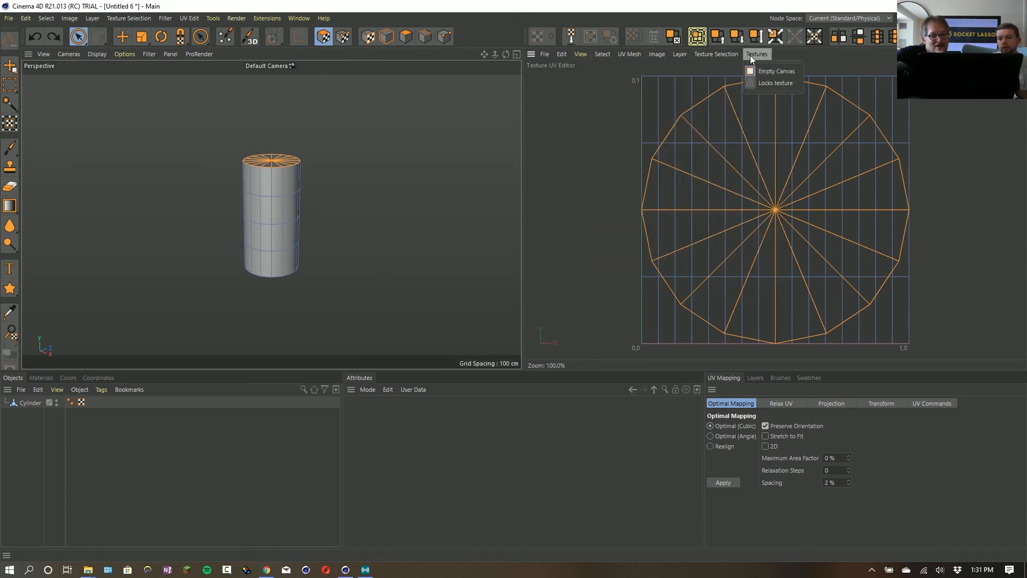
{"action": "mouse_move", "coordinate": [575, 53]}
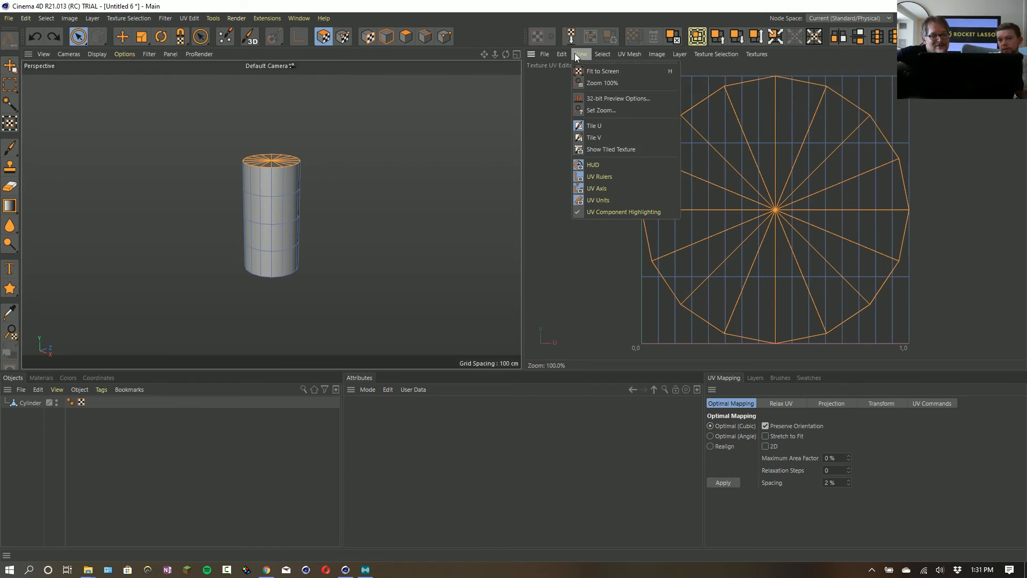
{"action": "left_click", "coordinate": [698, 37]}
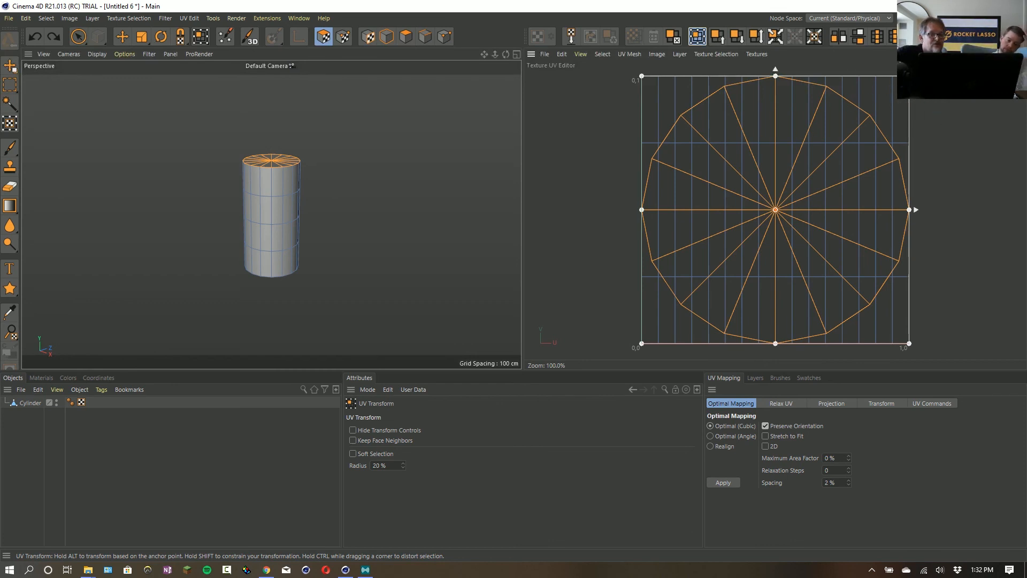
{"action": "left_click_drag", "start_coordinate": [888, 91], "coordinate": [803, 116]}
Try a slight rotation of the cap's UVs with the UV Transform box, and undo it.
{"action": "key", "text": "ctrl+z"}
{"action": "left_click_drag", "start_coordinate": [815, 190], "coordinate": [824, 158]}
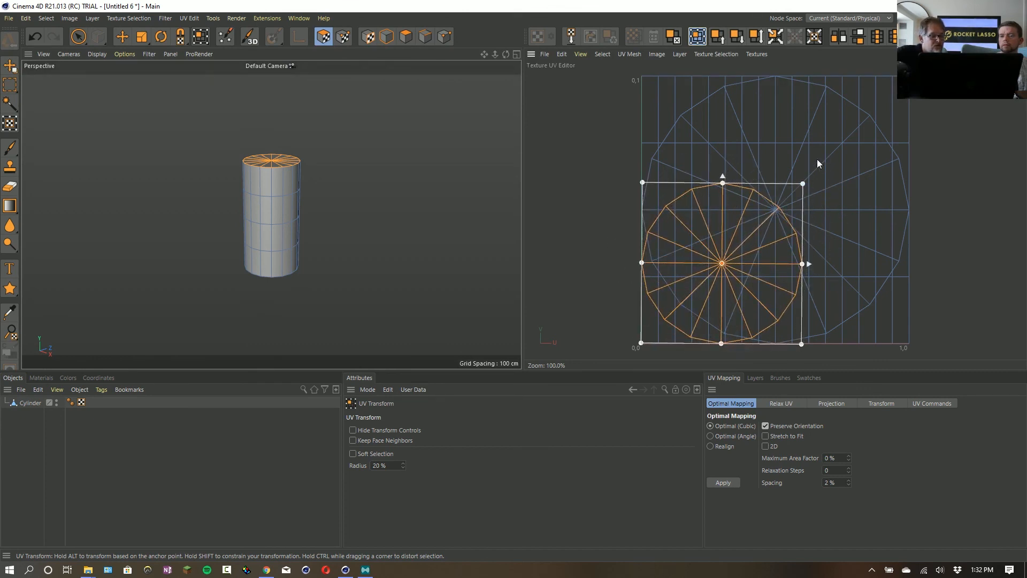
{"action": "key", "text": "ctrl+z"}
Move the UV Transform anchor to the cap box's upper-left corner and try scaling the UVs from the opposite corner.
{"action": "left_click_drag", "start_coordinate": [725, 265], "coordinate": [641, 185]}
{"action": "left_click_drag", "start_coordinate": [811, 351], "coordinate": [750, 288]}
{"action": "key", "text": "ctrl+z"}
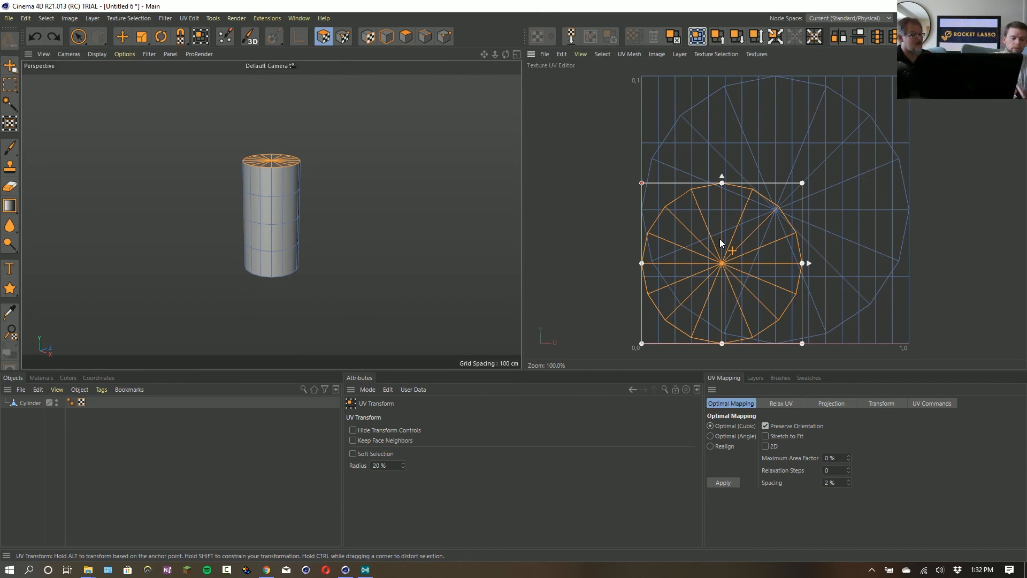
Try distorting the cap's UVs by pulling the box's upper-right corner inward, and undo the trial transforms.
{"action": "left_click_drag", "start_coordinate": [802, 183], "coordinate": [816, 274]}
{"action": "key", "text": "ctrl+z"}
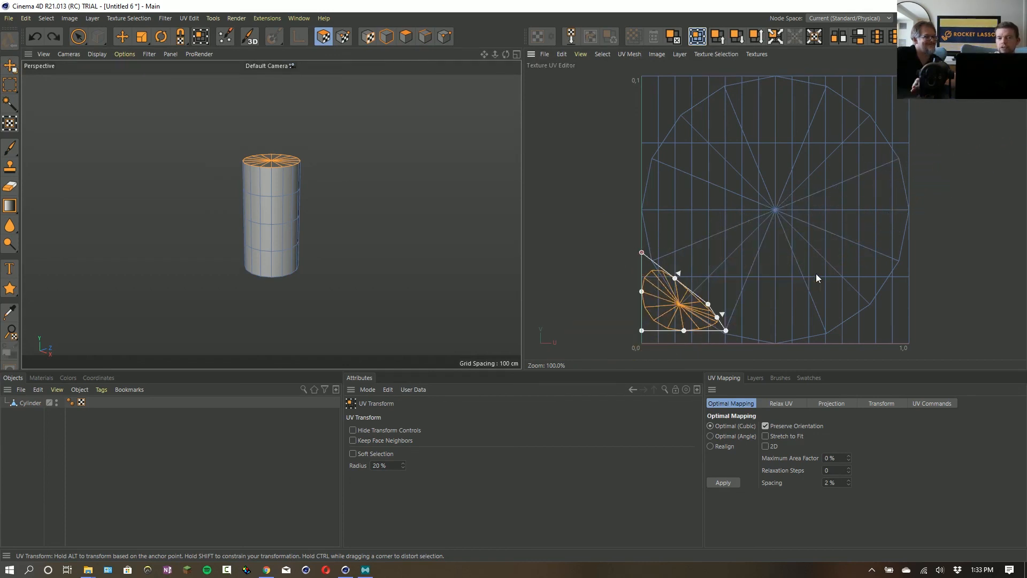
{"action": "key", "text": "ctrl+z"}
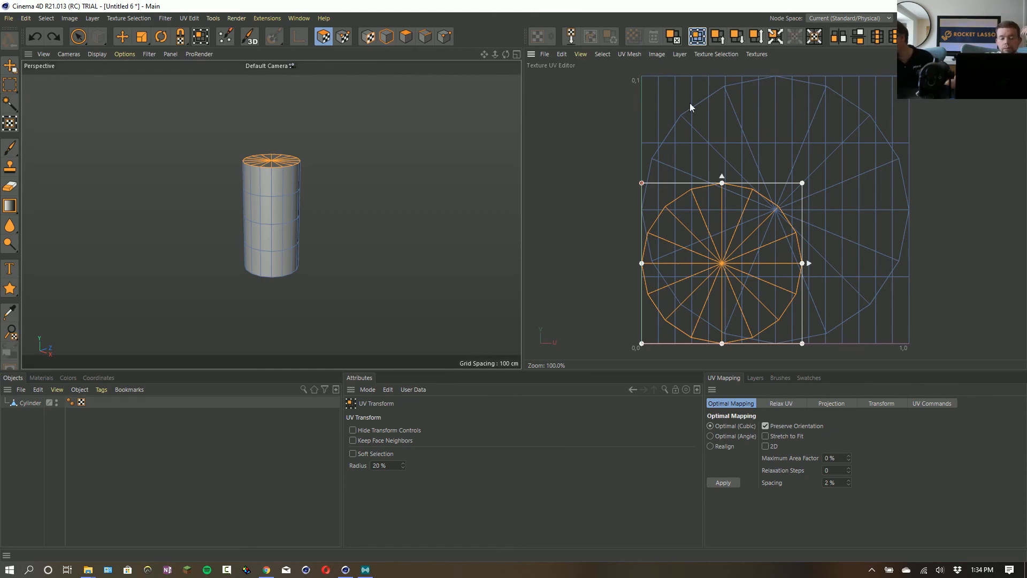
Return to the Standard layout and delete the cylinder.
{"action": "left_click", "coordinate": [972, 18]}
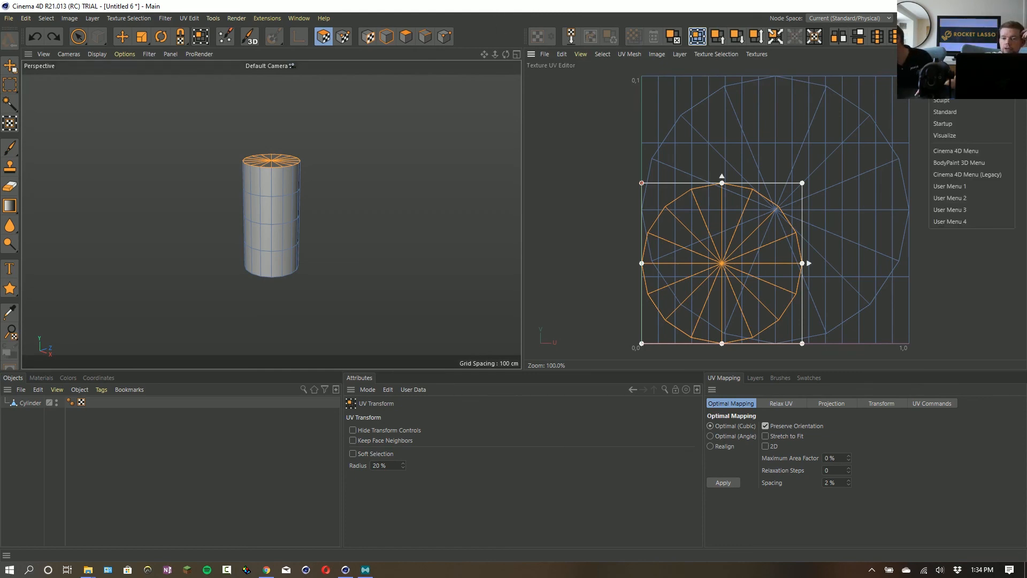
{"action": "left_click", "coordinate": [958, 112]}
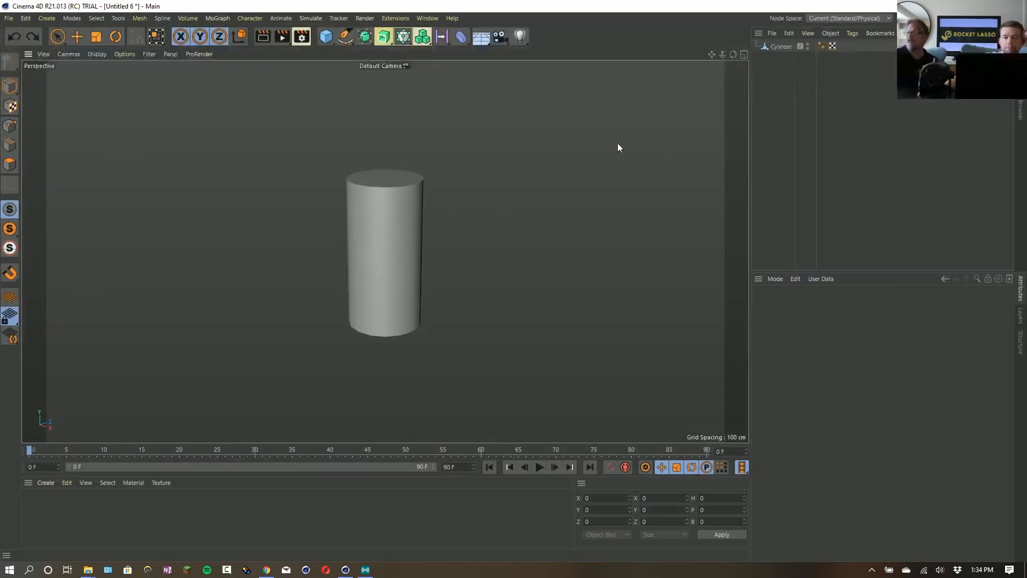
{"action": "left_click", "coordinate": [779, 46]}
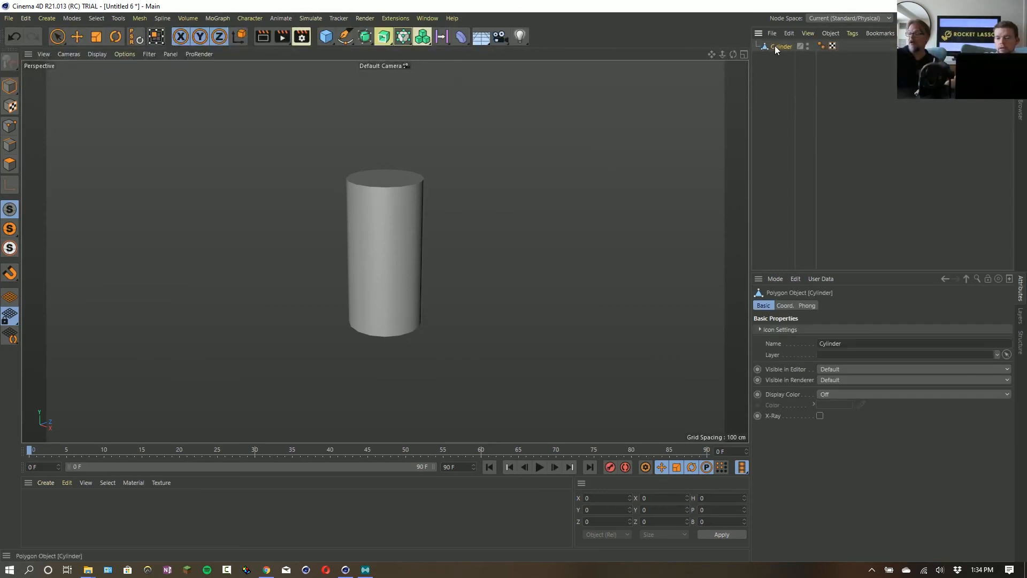
{"action": "key", "text": "Delete"}
Add an Oil Tank primitive to the scene.
{"action": "left_click", "coordinate": [327, 44]}
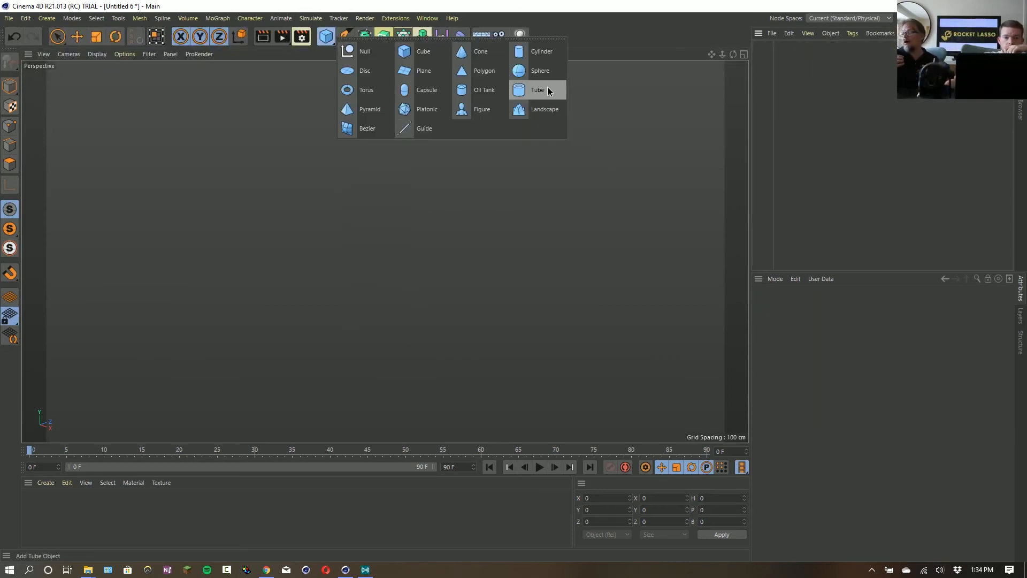
{"action": "left_click", "coordinate": [487, 92]}
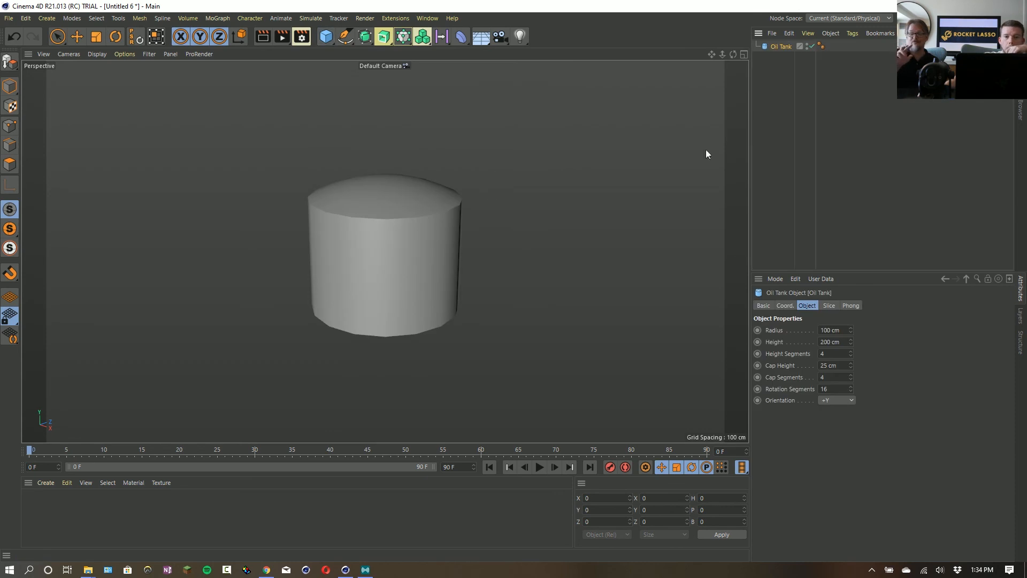
Move the oil tank aside in the viewport and add a Capsule primitive to the scene.
{"action": "left_click", "coordinate": [75, 37]}
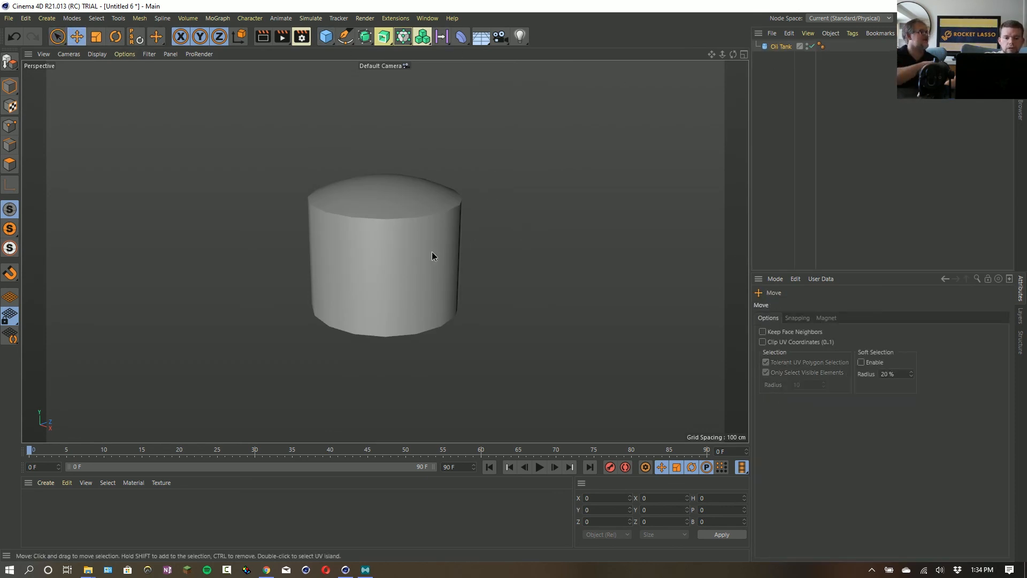
{"action": "left_click", "coordinate": [20, 87]}
{"action": "left_click_drag", "start_coordinate": [316, 178], "coordinate": [153, 155]}
{"action": "left_click", "coordinate": [327, 41]}
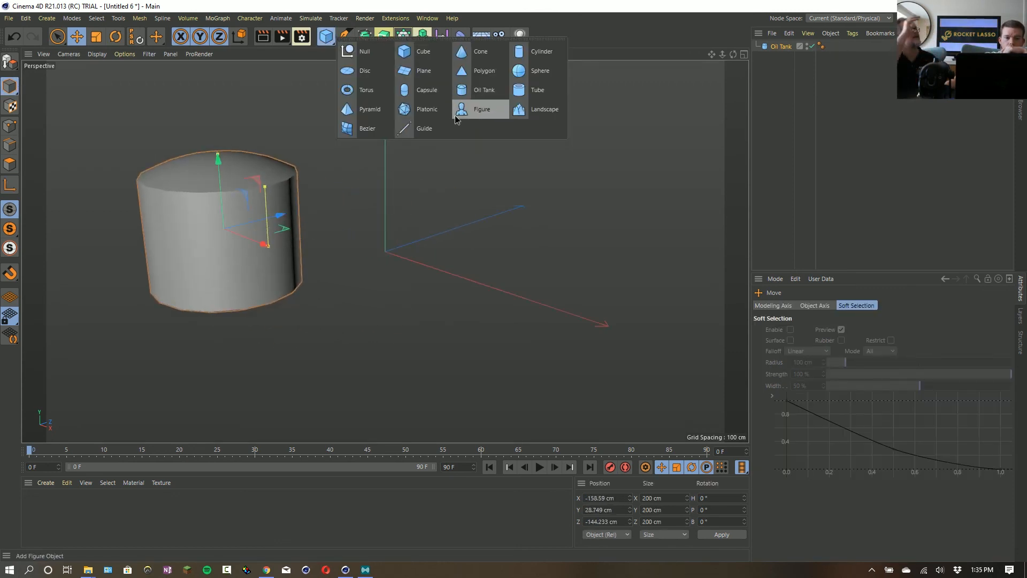
{"action": "left_click", "coordinate": [409, 94]}
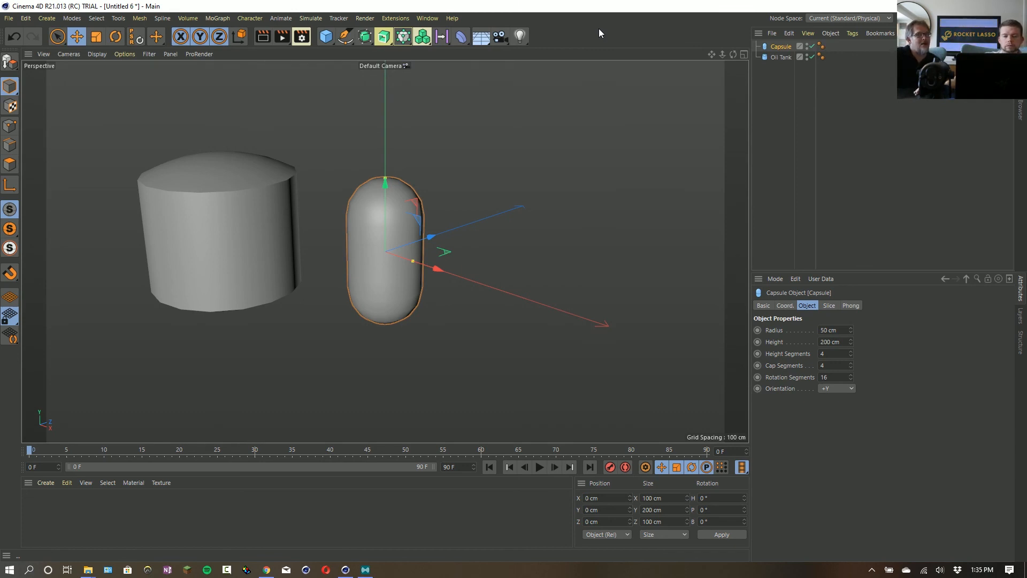
{"action": "key", "text": "alt+Tab"}
{"action": "left_click", "coordinate": [401, 309]}
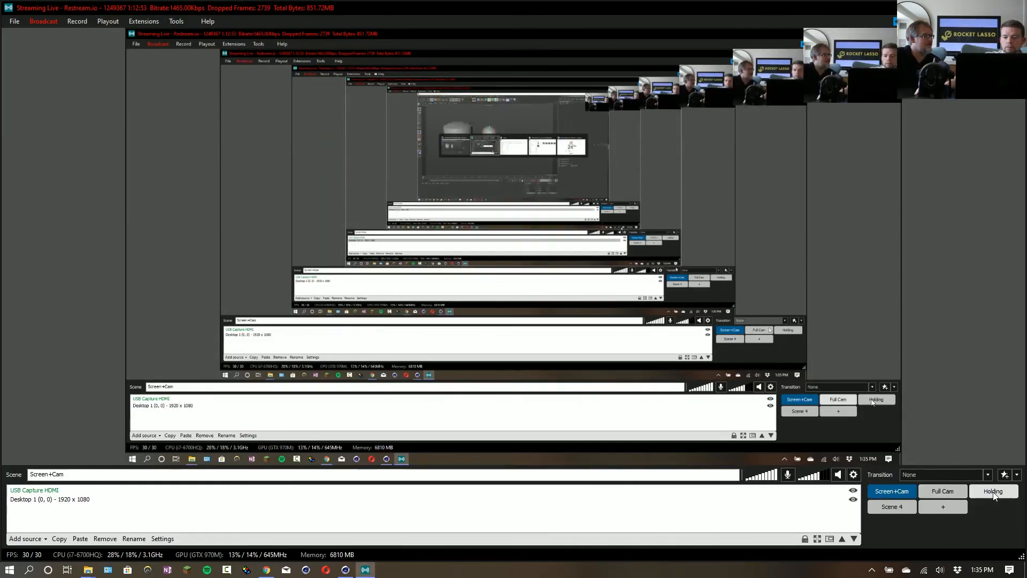
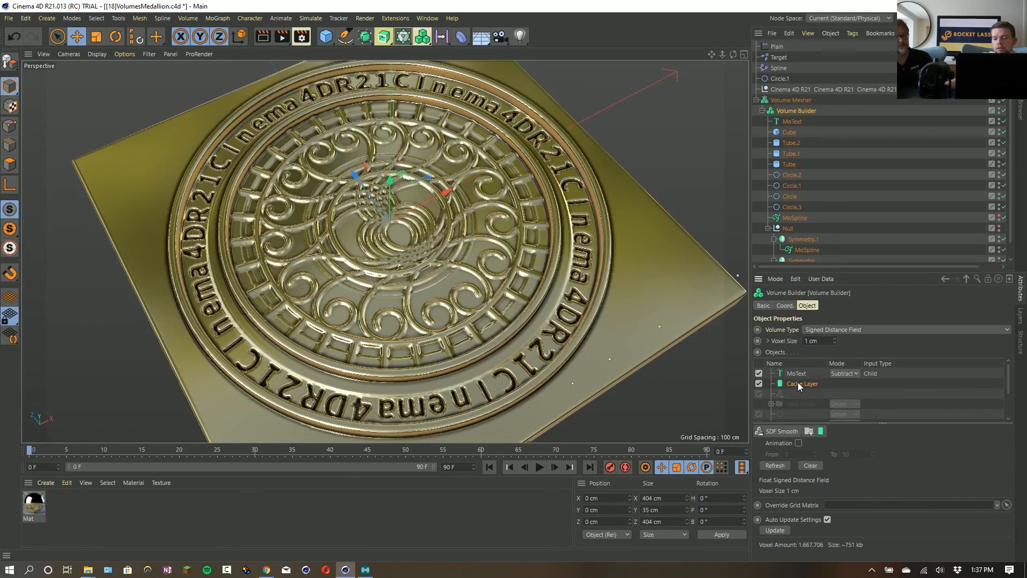
Delete the Cache Layer from the Volume Builder's object list, undo the deletion, and delete the layer again.
{"action": "key", "text": "Delete"}
{"action": "key", "text": "ctrl+z"}
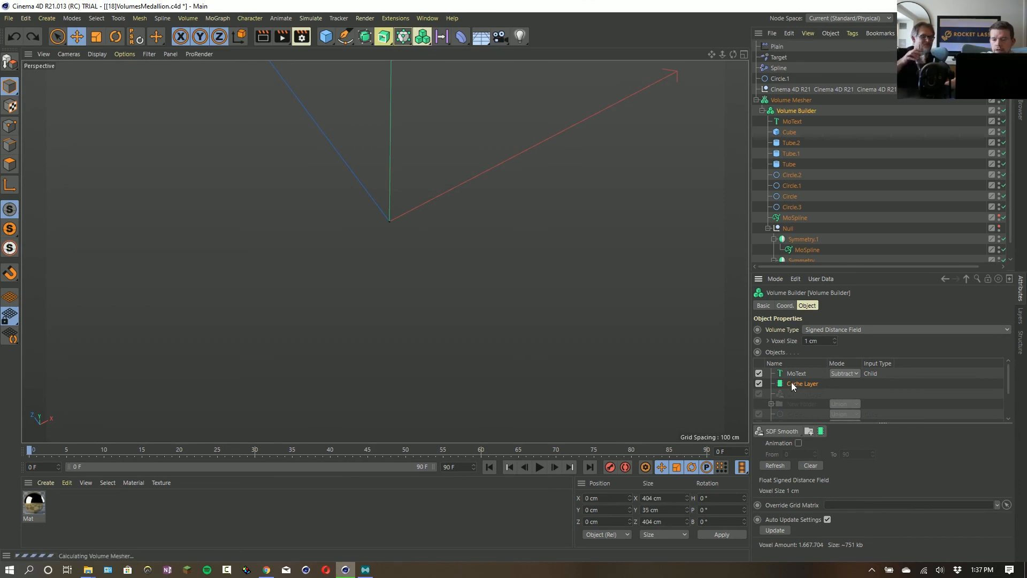
{"action": "key", "text": "Delete"}
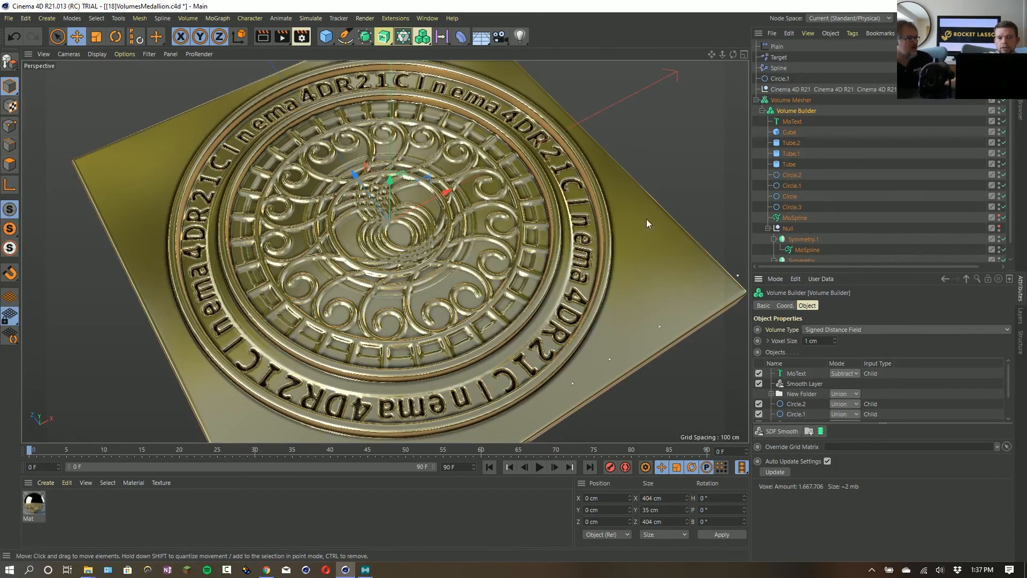
Replace the medallion's MoText content with a long random string of letters and semicolons to test the uncached volume.
{"action": "left_click", "coordinate": [788, 186]}
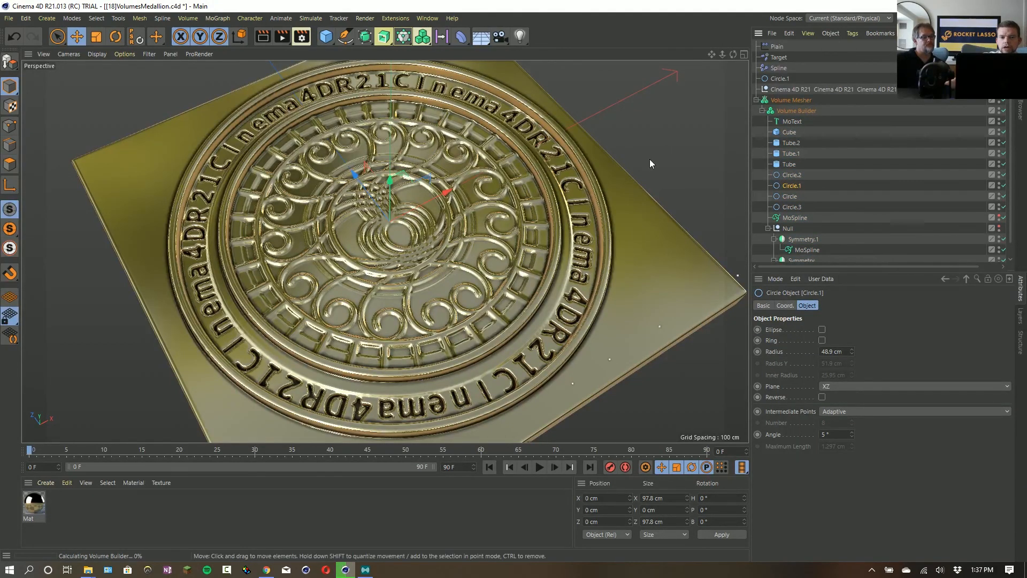
{"action": "left_click", "coordinate": [793, 122]}
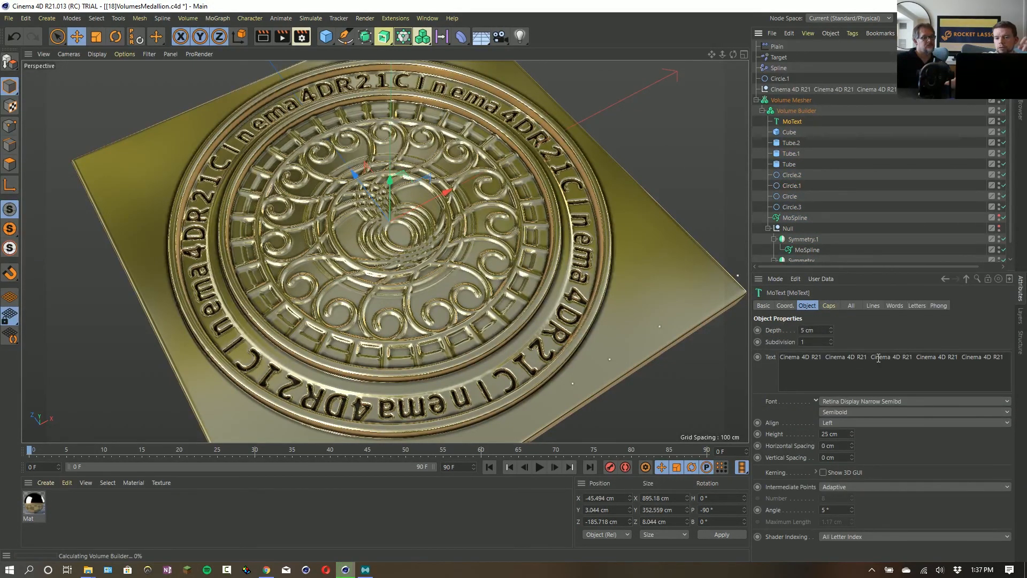
{"action": "key", "text": "ctrl+a"}
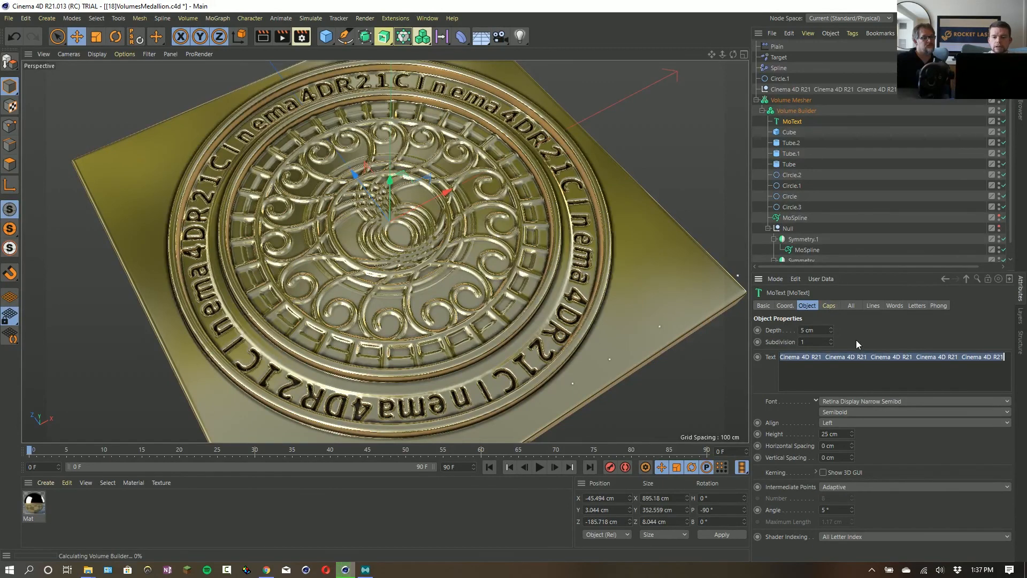
{"action": "type", "text": "aiushg;qehrvqo;ire;oivqe;oirvq;eorvq;oerbnq;oeijbqerbeqb"}
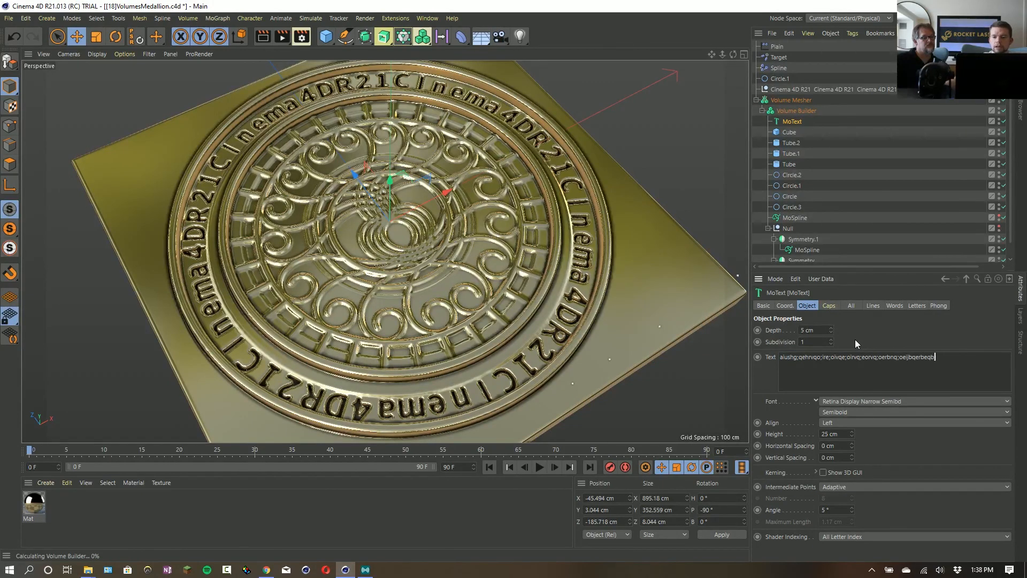
{"action": "key", "text": "Home"}
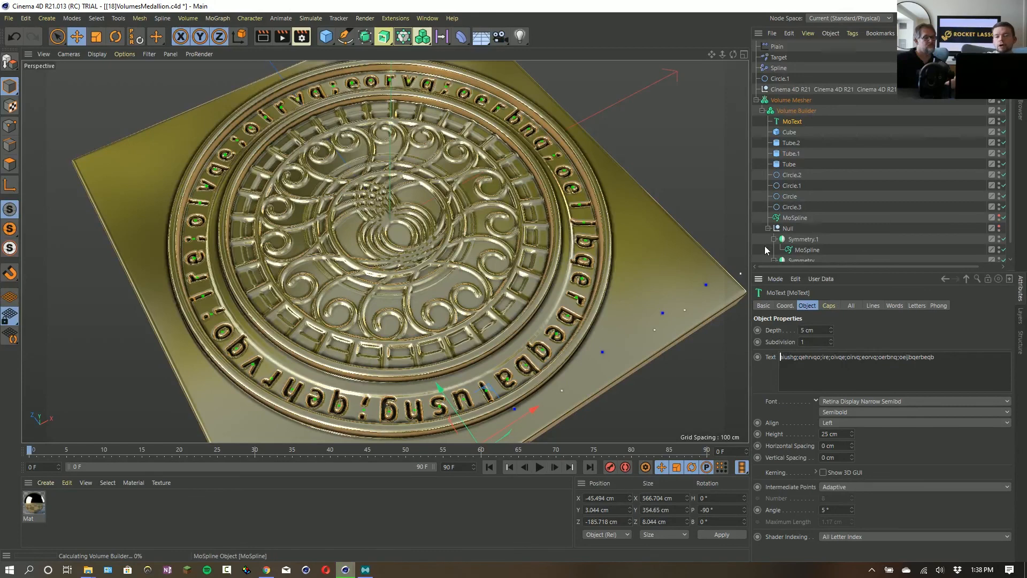
Add a Cache Layer above the Volume Builder's Smooth Layer and cache it.
{"action": "left_click", "coordinate": [796, 111]}
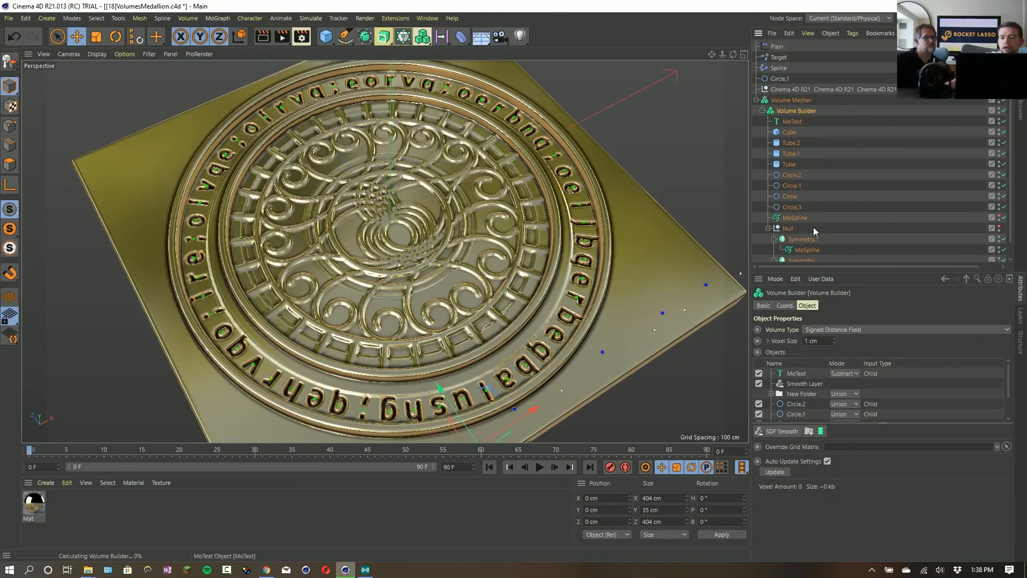
{"action": "left_click", "coordinate": [801, 384]}
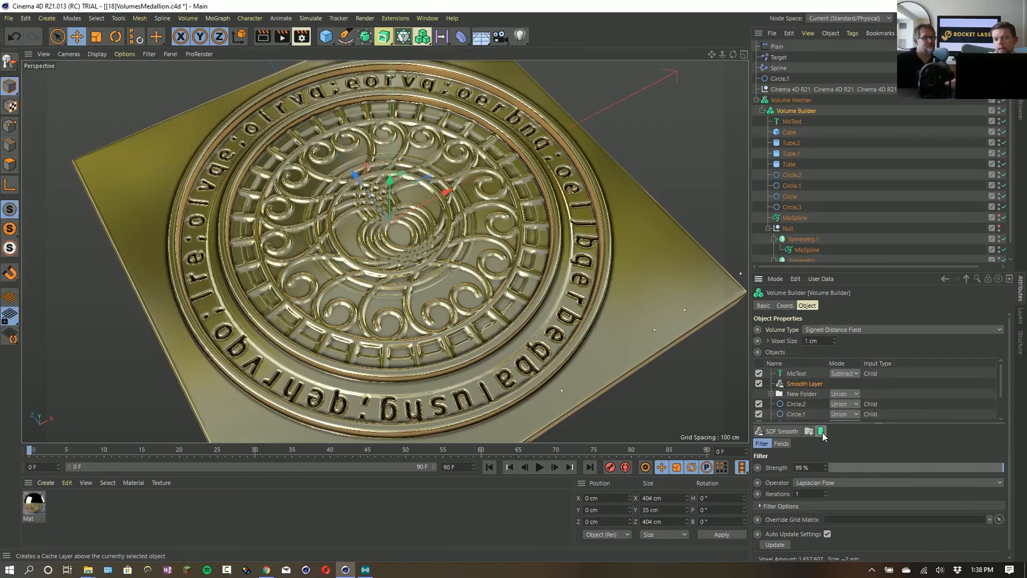
{"action": "left_click", "coordinate": [821, 431]}
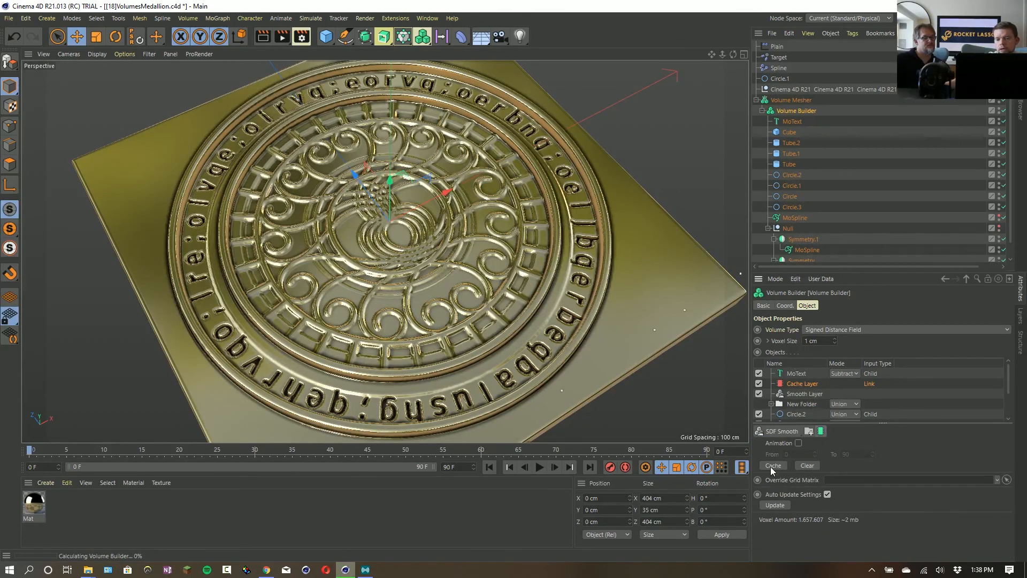
{"action": "left_click", "coordinate": [772, 466]}
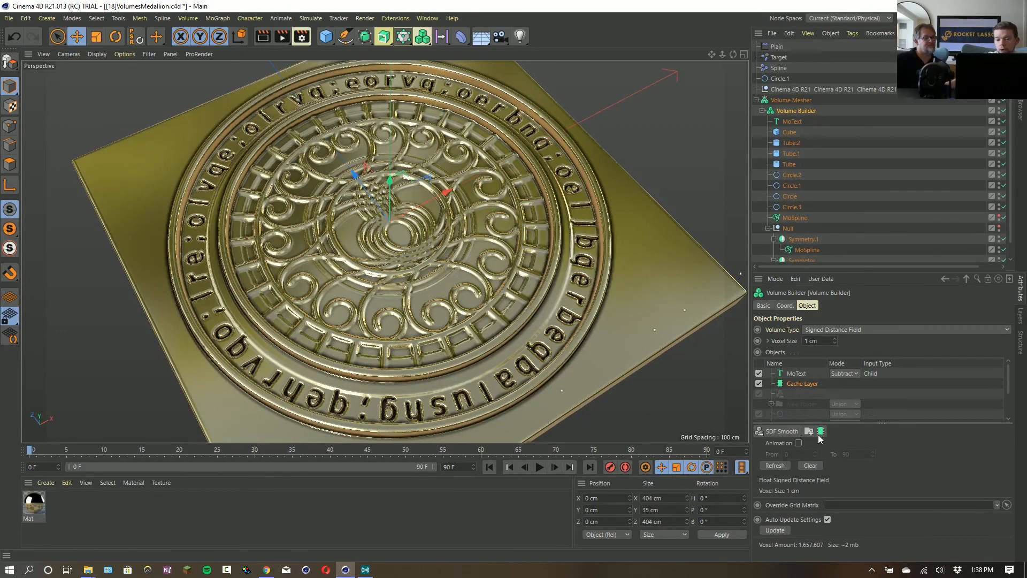
Replace the medallion's MoText content with a long unbroken row of repeated "R21".
{"action": "left_click", "coordinate": [793, 374]}
{"action": "left_click", "coordinate": [792, 122]}
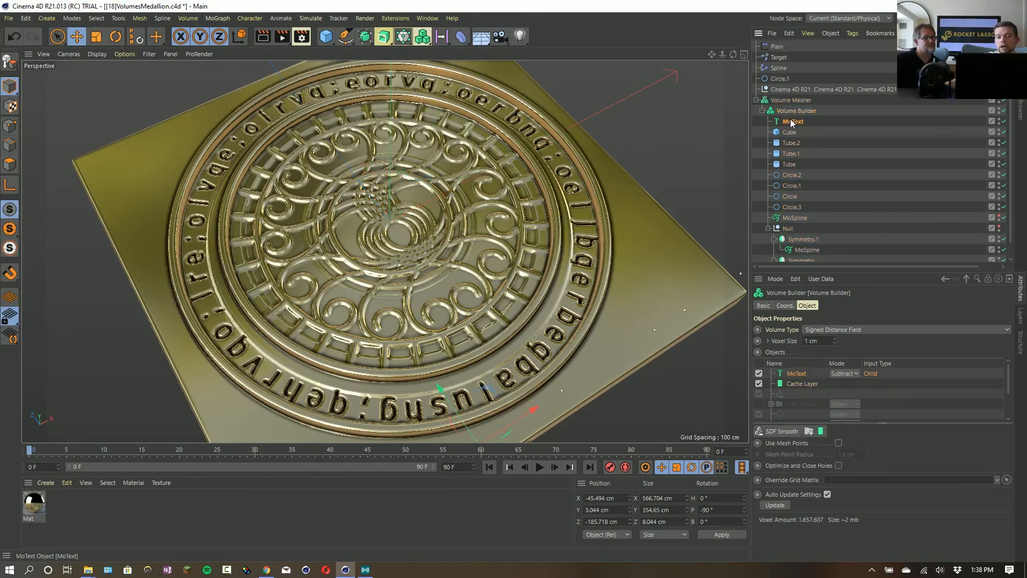
{"action": "triple_click", "coordinate": [884, 367]}
{"action": "type", "text": "R21R21R21R21R21"}
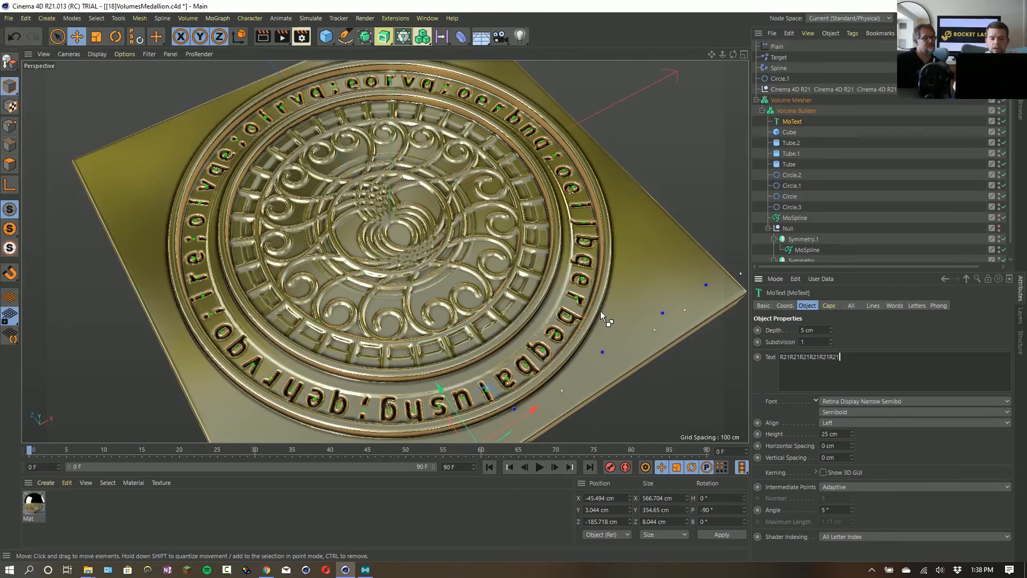
{"action": "key", "text": "ctrl+a"}
{"action": "key", "text": "ctrl+c"}
{"action": "key", "text": "ctrl+v"}
{"action": "key", "text": "ctrl+v"}
{"action": "key", "text": "ctrl+v"}
{"action": "key", "text": "ctrl+v"}
{"action": "key", "text": "ctrl+v"}
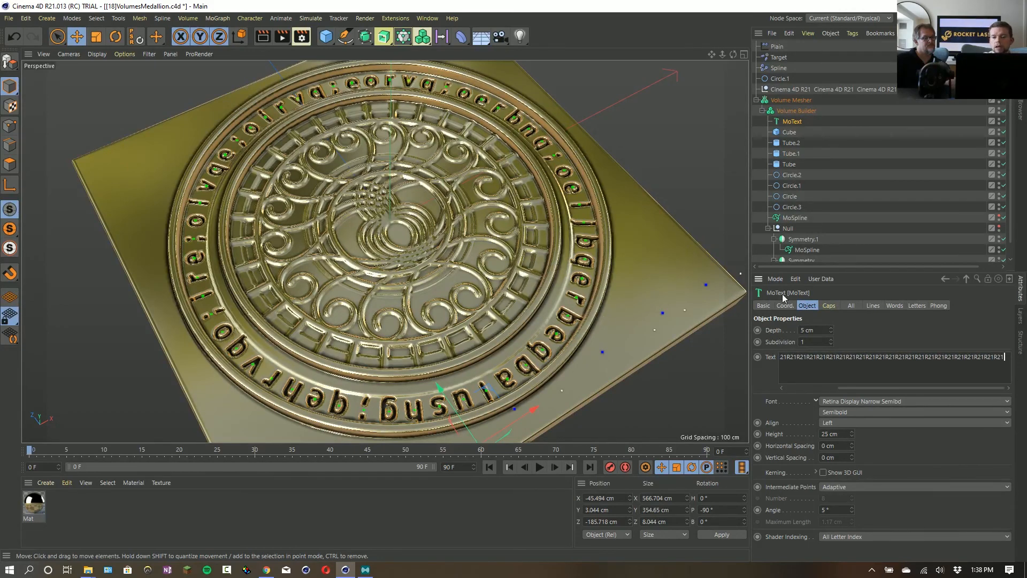
{"action": "left_click", "coordinate": [782, 295]}
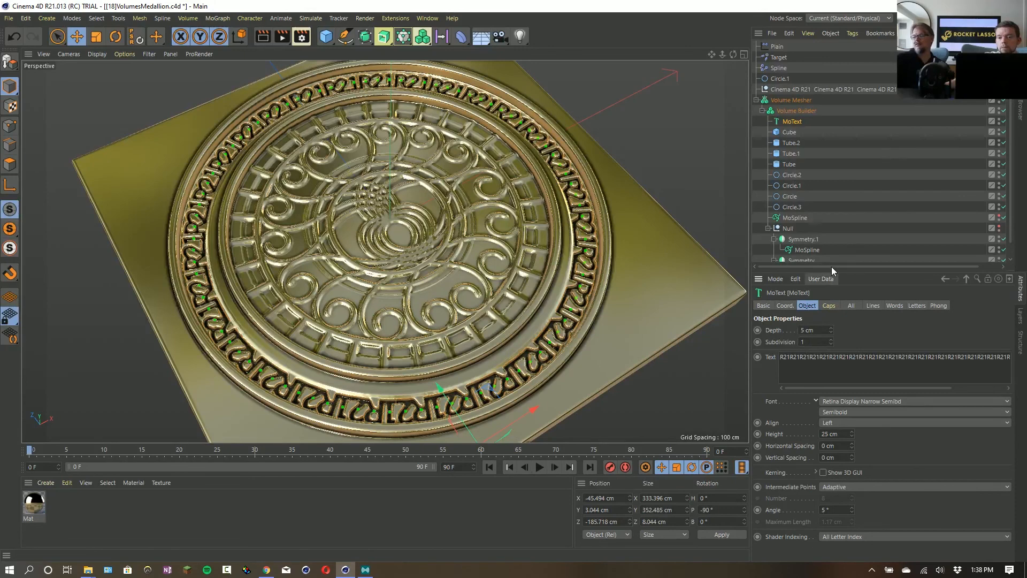
Collapse the Volume Builder hierarchy, enable Create Curvature Map on the Volume Mesher, and select its Curvature vertex map tag.
{"action": "left_click_drag", "start_coordinate": [833, 271], "coordinate": [813, 170]}
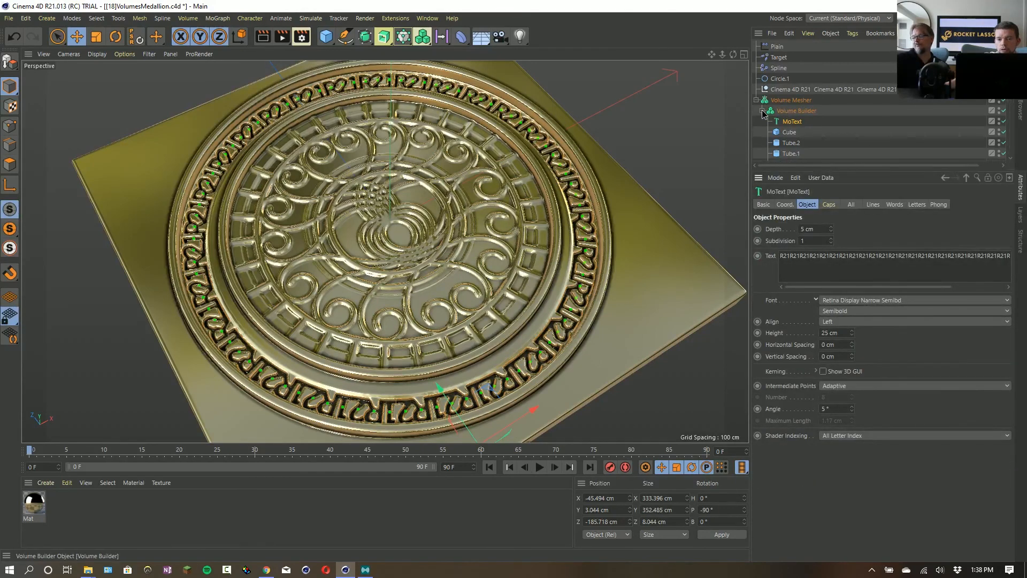
{"action": "left_click", "coordinate": [762, 111]}
{"action": "left_click", "coordinate": [798, 91]}
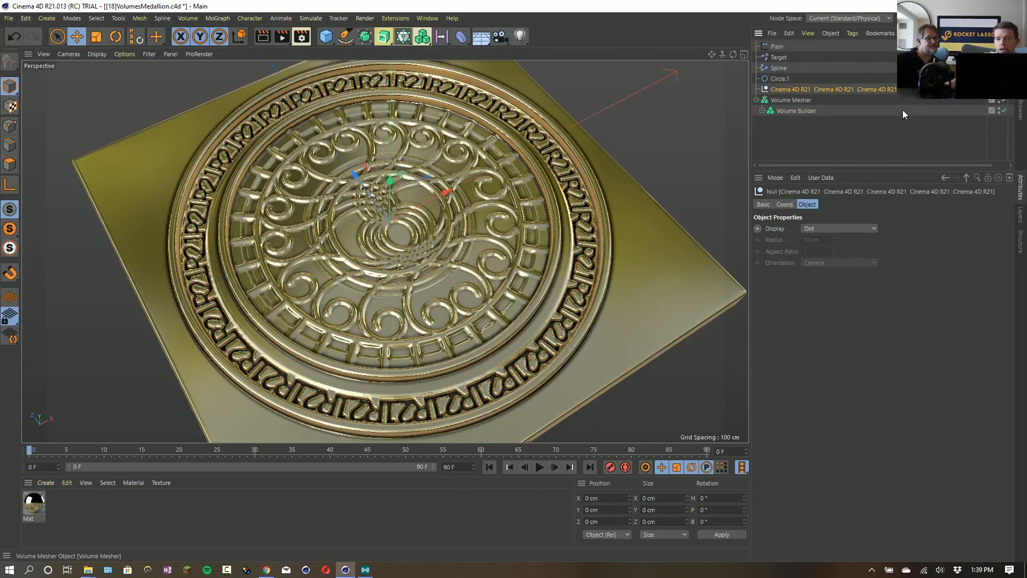
{"action": "left_click_drag", "start_coordinate": [988, 118], "coordinate": [862, 109]}
{"action": "left_click", "coordinate": [798, 102]}
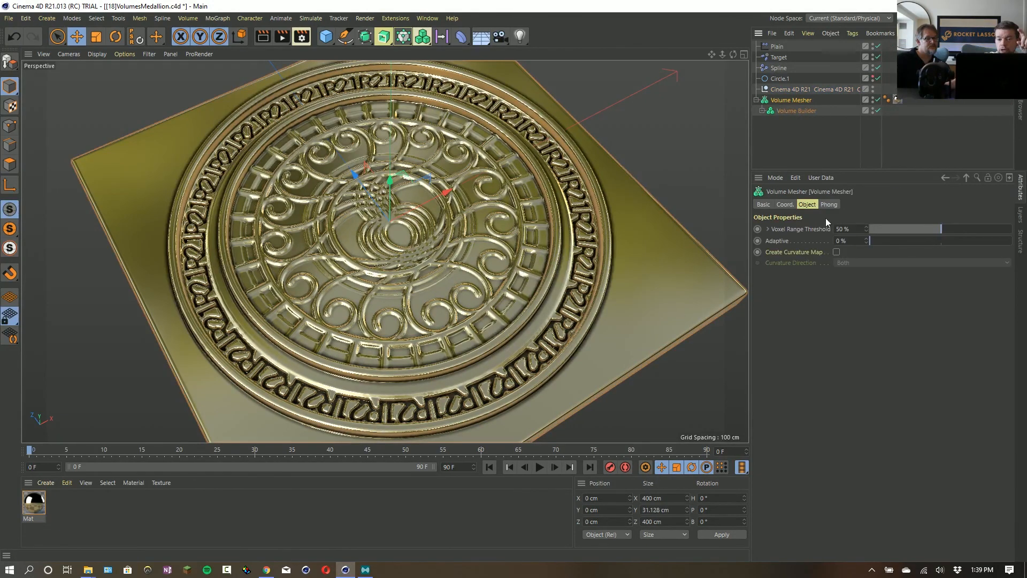
{"action": "left_click", "coordinate": [837, 252]}
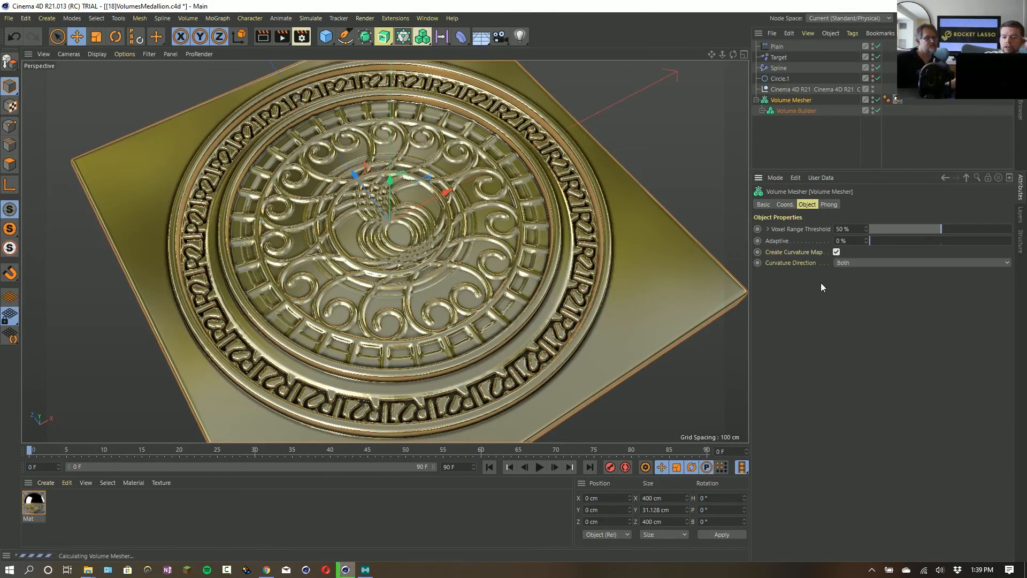
{"action": "left_click", "coordinate": [897, 101]}
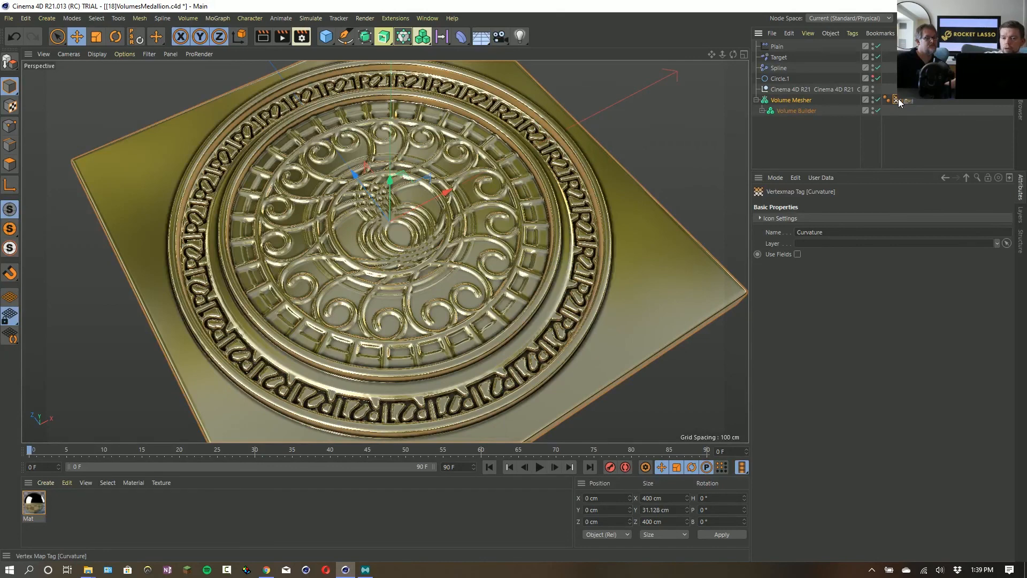
Enable Luminance and disable Reflectance in the Mat material.
{"action": "left_click", "coordinate": [35, 506]}
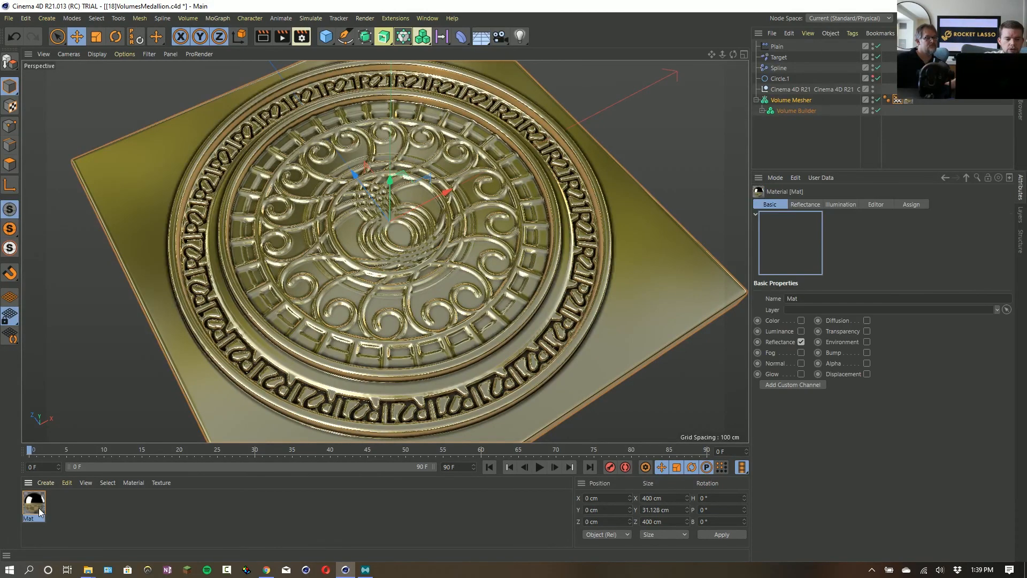
{"action": "double_click", "coordinate": [40, 512]}
{"action": "left_click", "coordinate": [214, 213]}
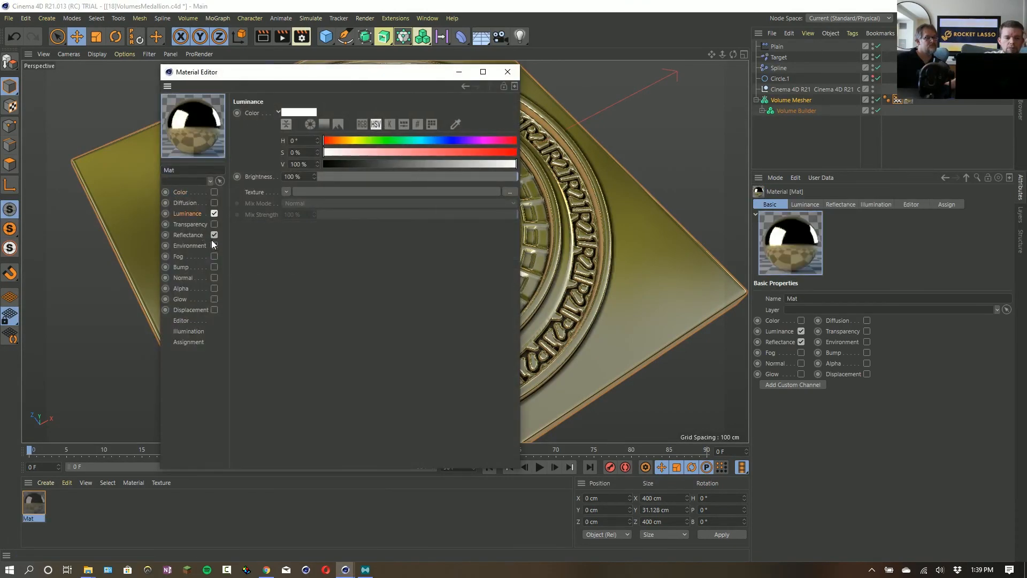
{"action": "left_click", "coordinate": [214, 234]}
Load a Vertex Map shader into the Luminance texture and link the Volume Mesher's Curvature tag to it.
{"action": "left_click", "coordinate": [286, 192]}
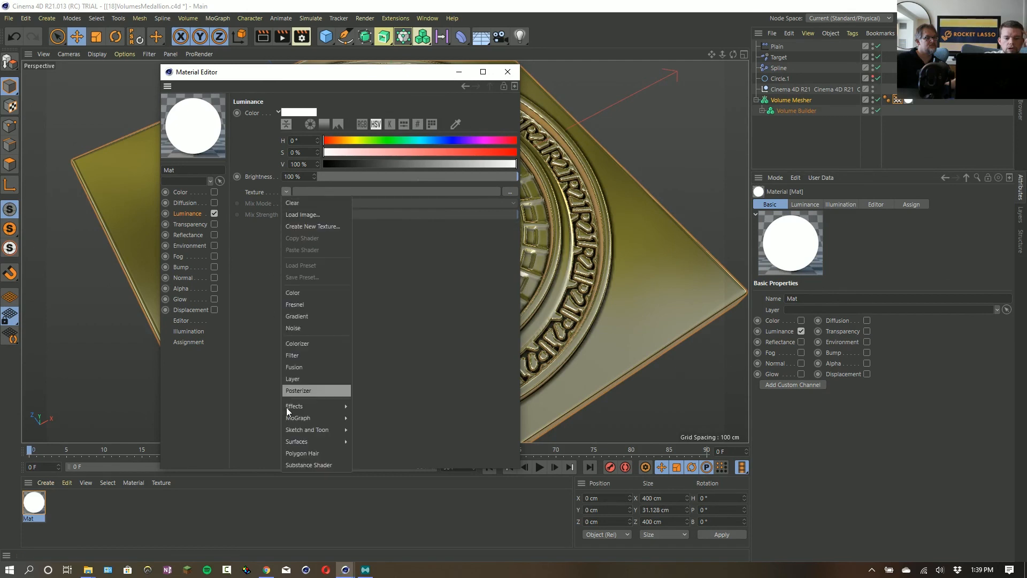
{"action": "mouse_move", "coordinate": [294, 440]}
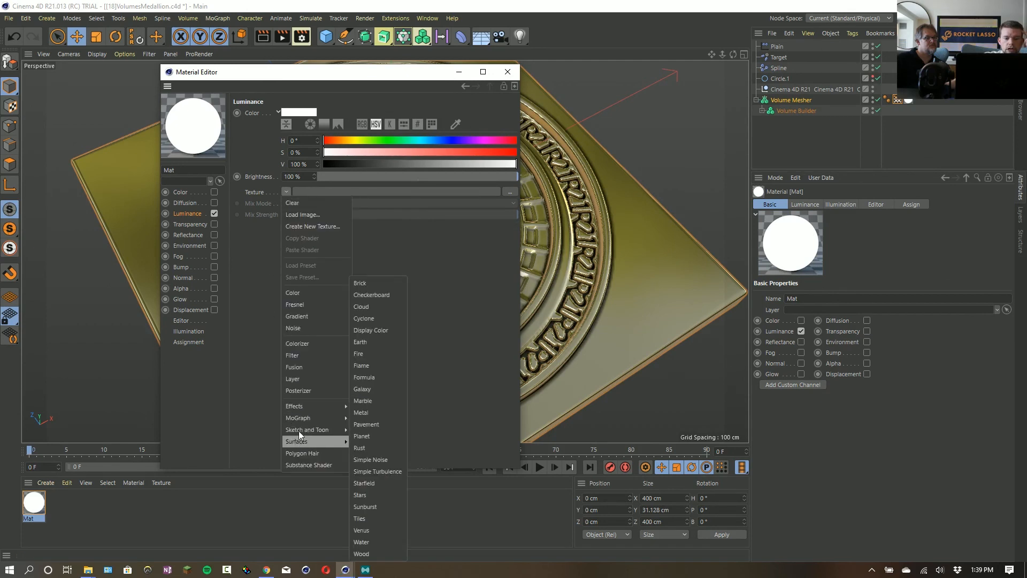
{"action": "mouse_move", "coordinate": [310, 406]}
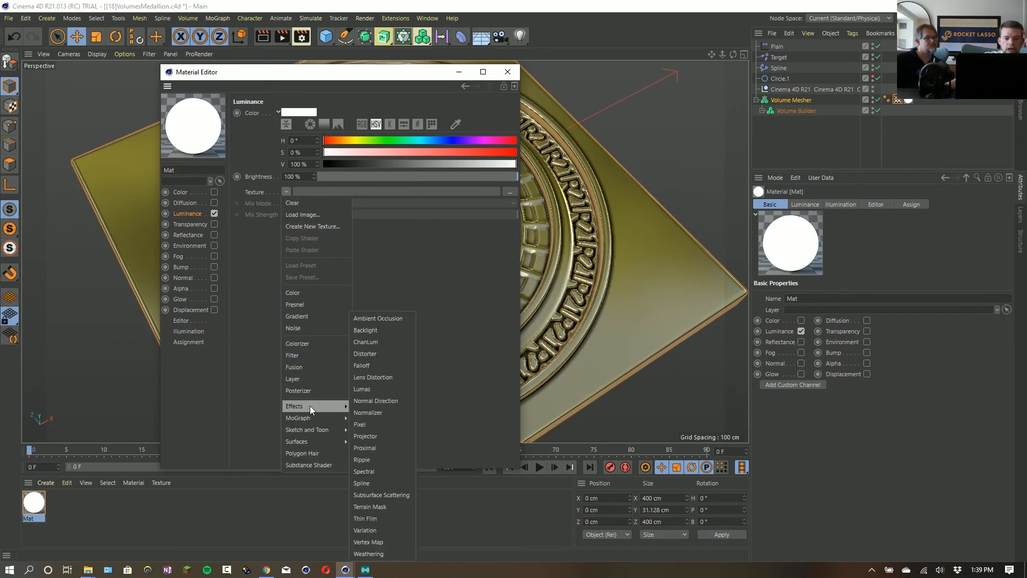
{"action": "left_click", "coordinate": [368, 539]}
{"action": "left_click", "coordinate": [294, 217]}
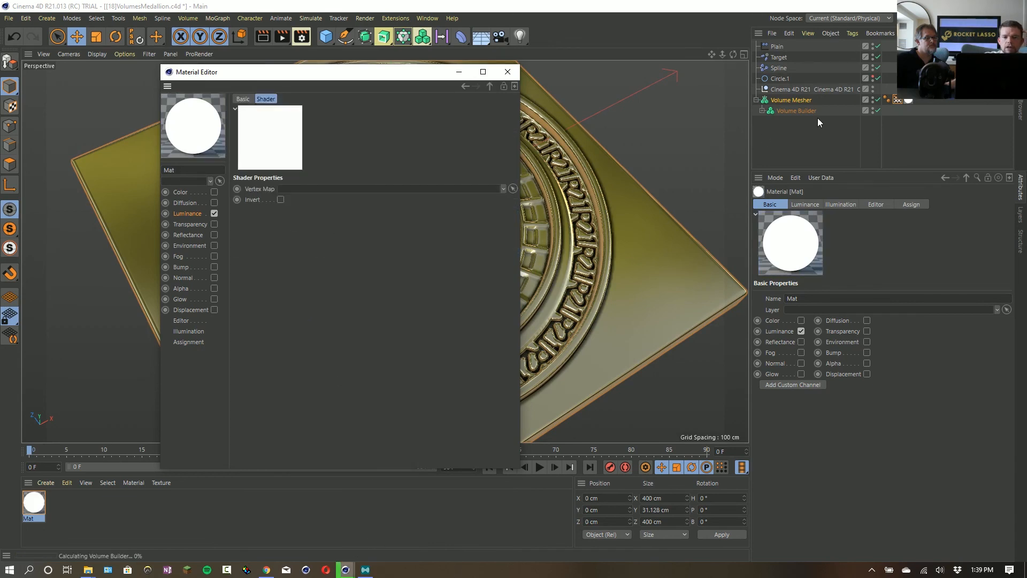
{"action": "mouse_move", "coordinate": [898, 100]}
{"action": "left_mouse_down"}
{"action": "mouse_move", "coordinate": [494, 201]}
{"action": "mouse_move", "coordinate": [452, 190]}
{"action": "left_mouse_up"}
{"action": "left_click_drag", "start_coordinate": [375, 72], "coordinate": [800, 394]}
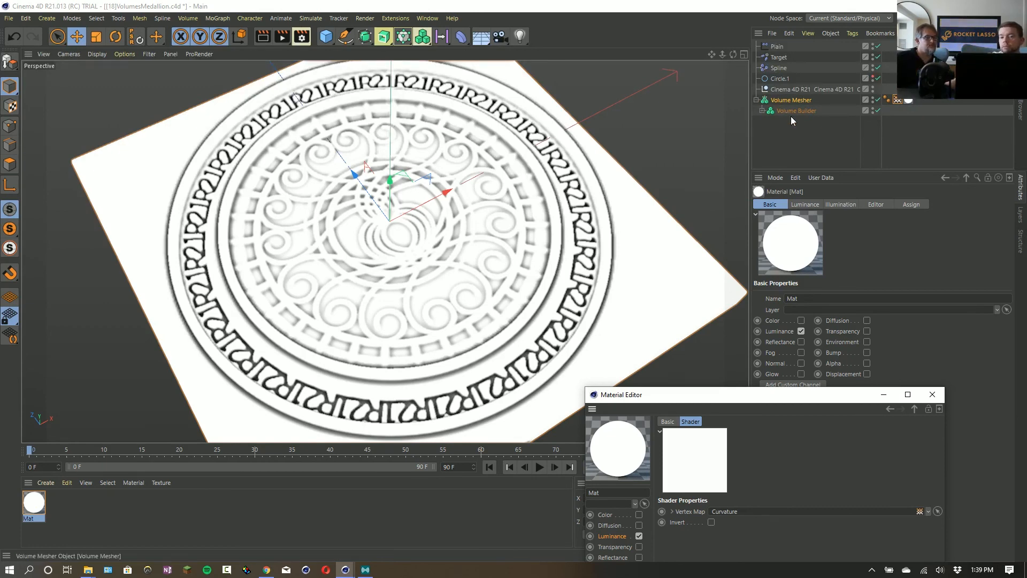
Add a Sphere at the medallion's centre, expand the Volume Builder hierarchy, and scale the Sphere up to about 128 cm radius.
{"action": "left_click", "coordinate": [785, 101]}
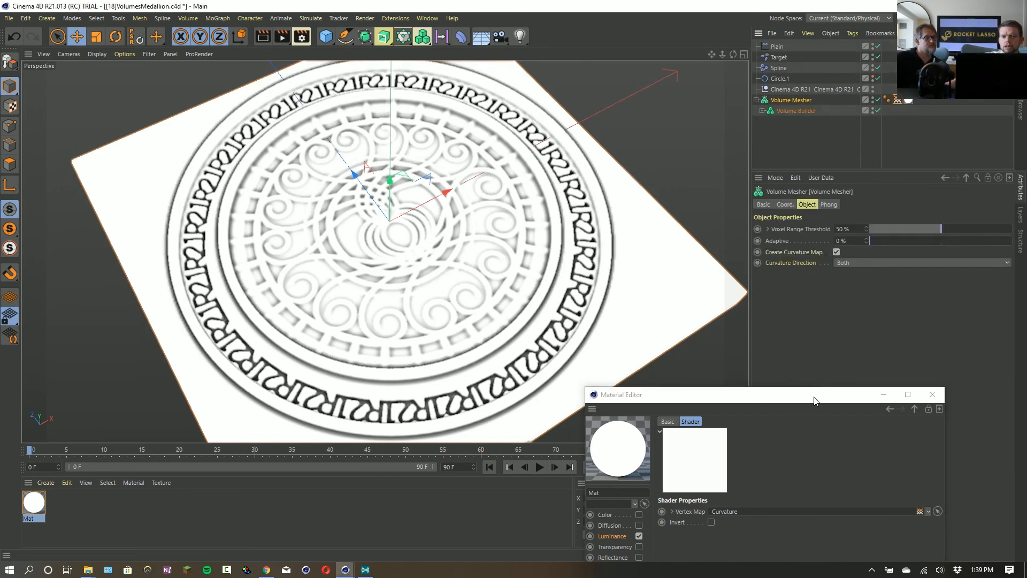
{"action": "left_click_drag", "start_coordinate": [823, 390], "coordinate": [360, 309]}
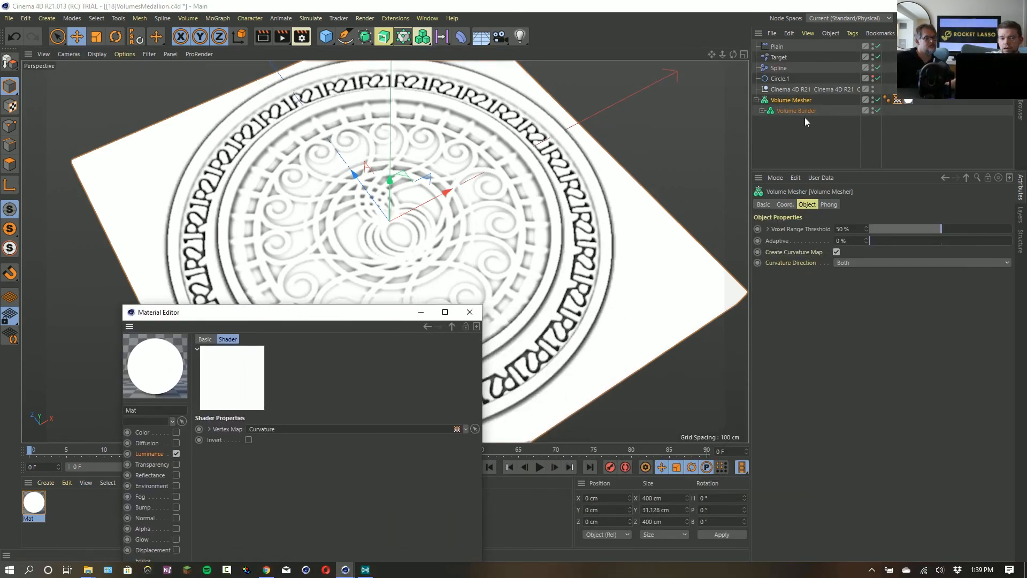
{"action": "left_click", "coordinate": [326, 37]}
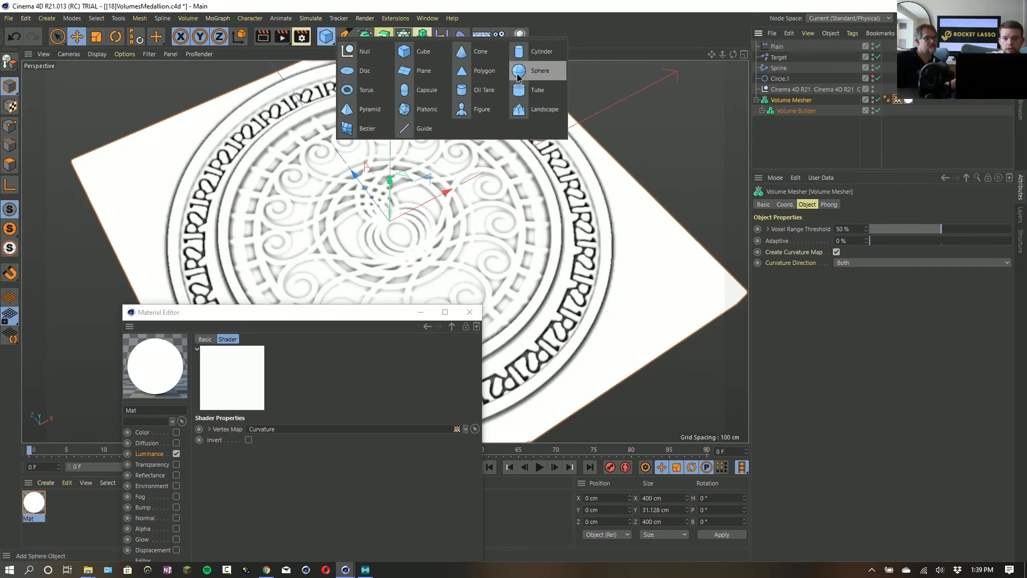
{"action": "left_click", "coordinate": [537, 70]}
{"action": "left_click", "coordinate": [797, 110]}
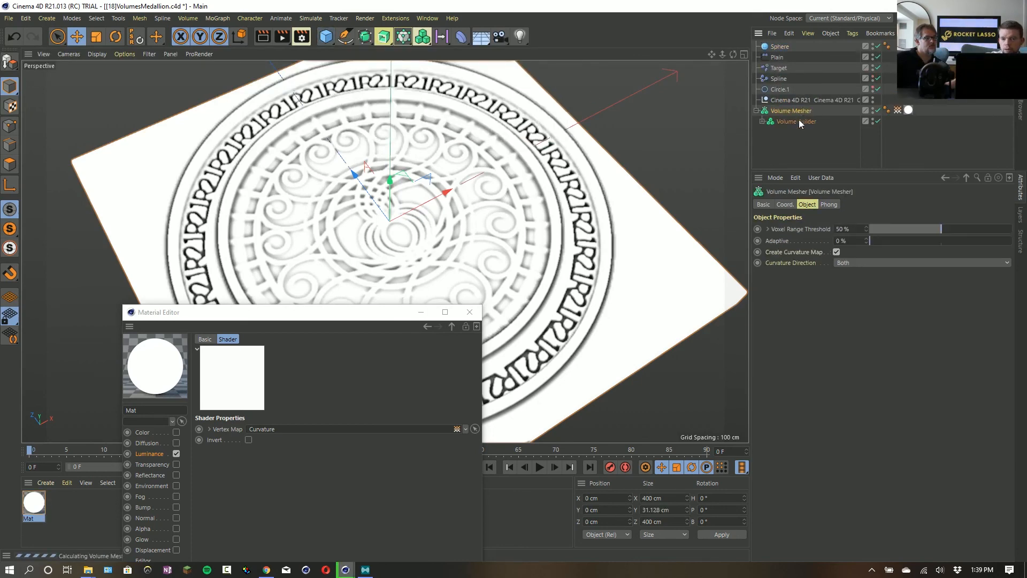
{"action": "left_click", "coordinate": [798, 122]}
{"action": "left_click", "coordinate": [762, 122]}
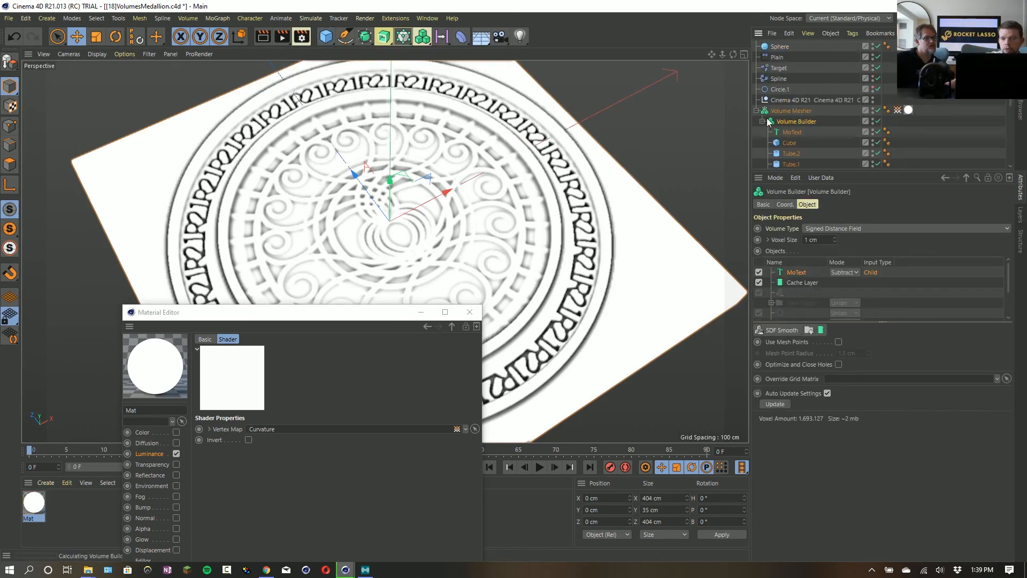
{"action": "left_click", "coordinate": [780, 47]}
{"action": "key", "text": "t"}
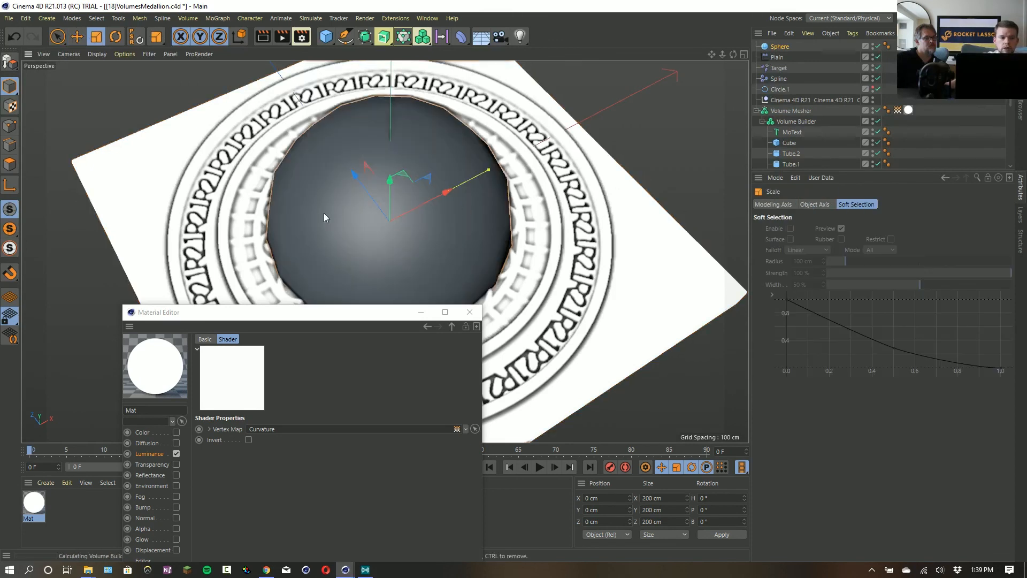
Add the Sphere to the Volume Builder in Union mode and nest it under the Volume Builder above MoText.
{"action": "left_click", "coordinate": [803, 122]}
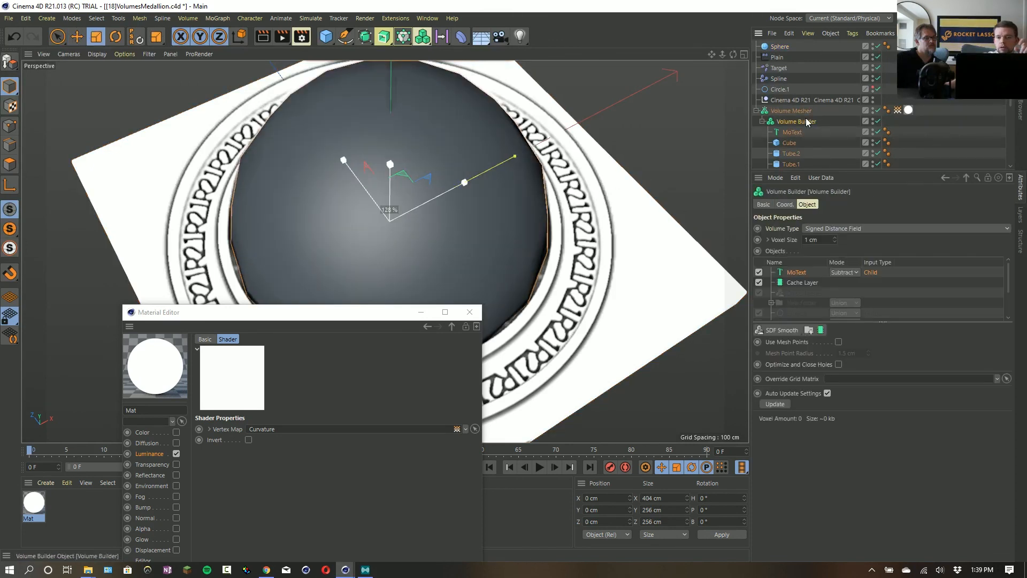
{"action": "left_click_drag", "start_coordinate": [782, 47], "coordinate": [809, 269]}
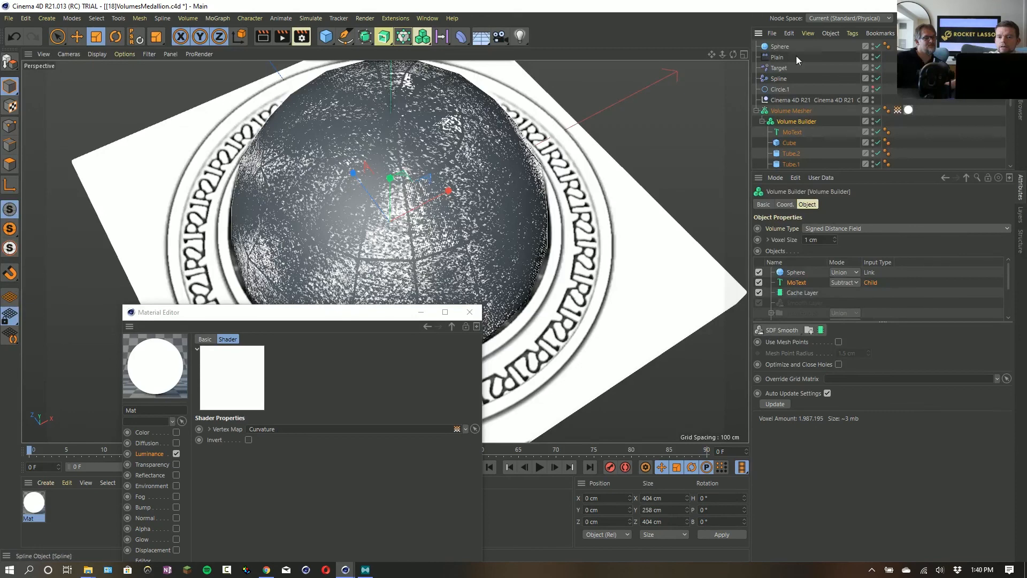
{"action": "left_click_drag", "start_coordinate": [796, 47], "coordinate": [795, 127]}
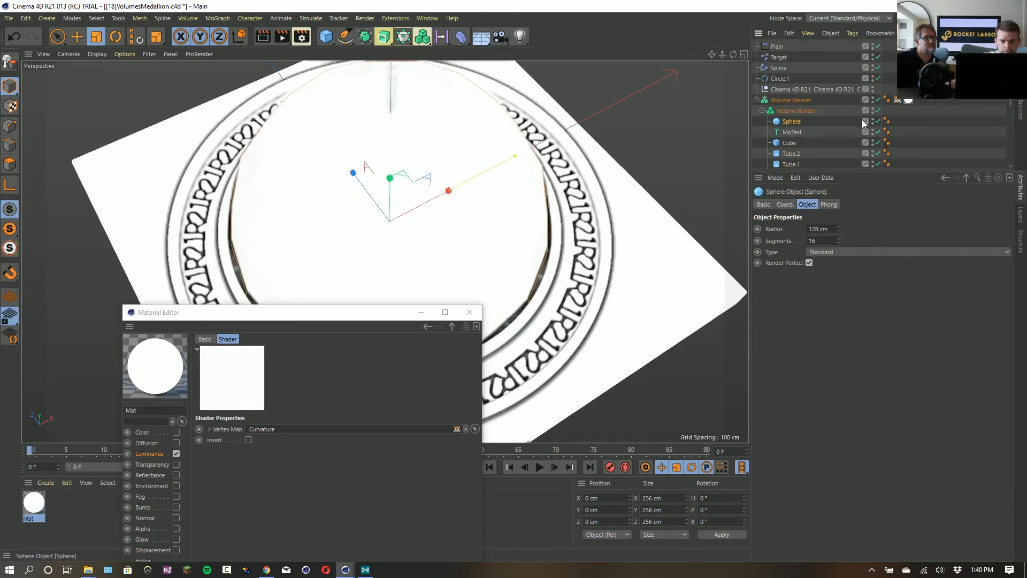
Add a Cylinder with a height of 500 cm and nest it under the Volume Builder above the Sphere.
{"action": "left_click_drag", "start_coordinate": [388, 316], "coordinate": [560, 435]}
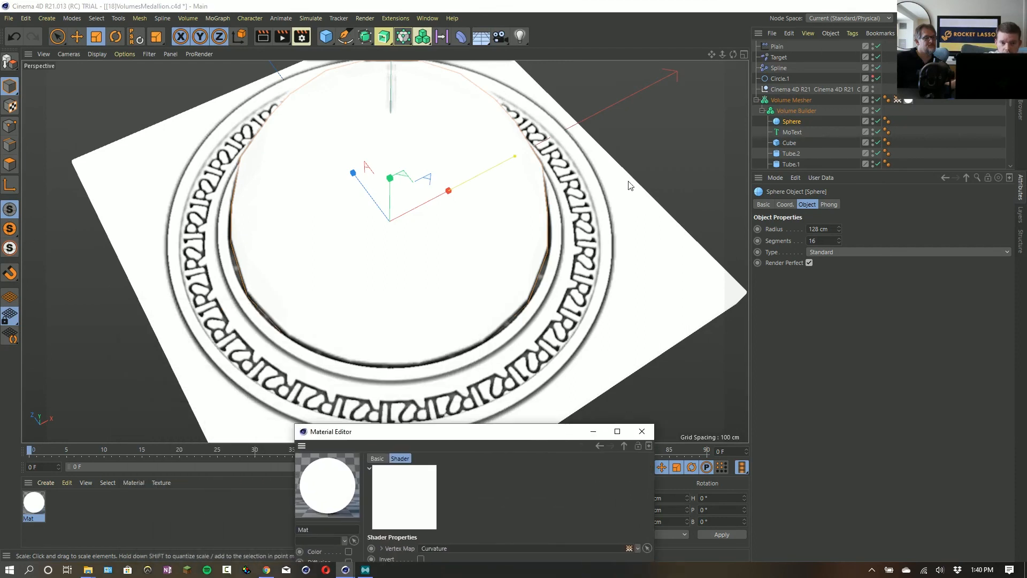
{"action": "left_click", "coordinate": [326, 37]}
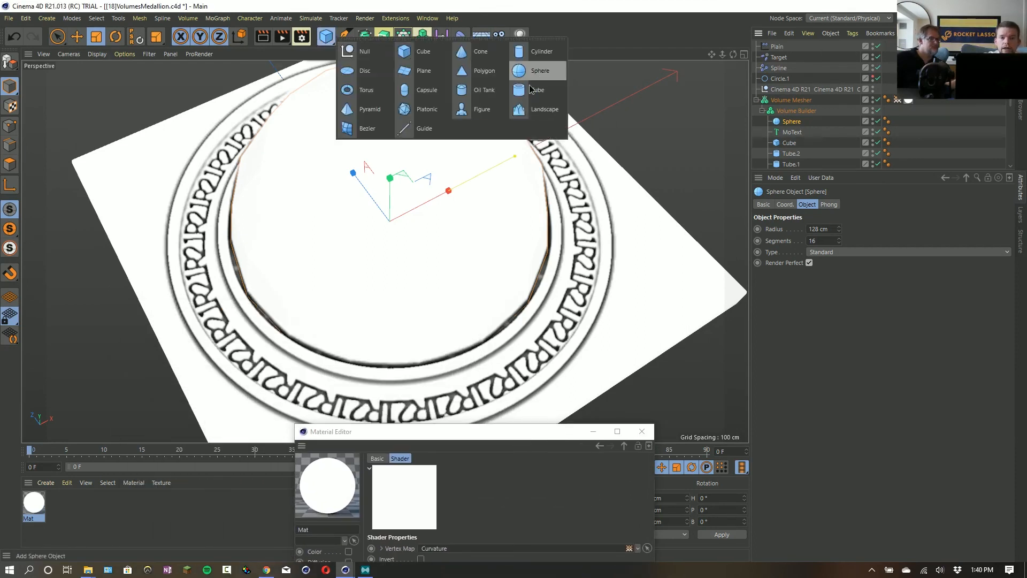
{"action": "left_click", "coordinate": [538, 51]}
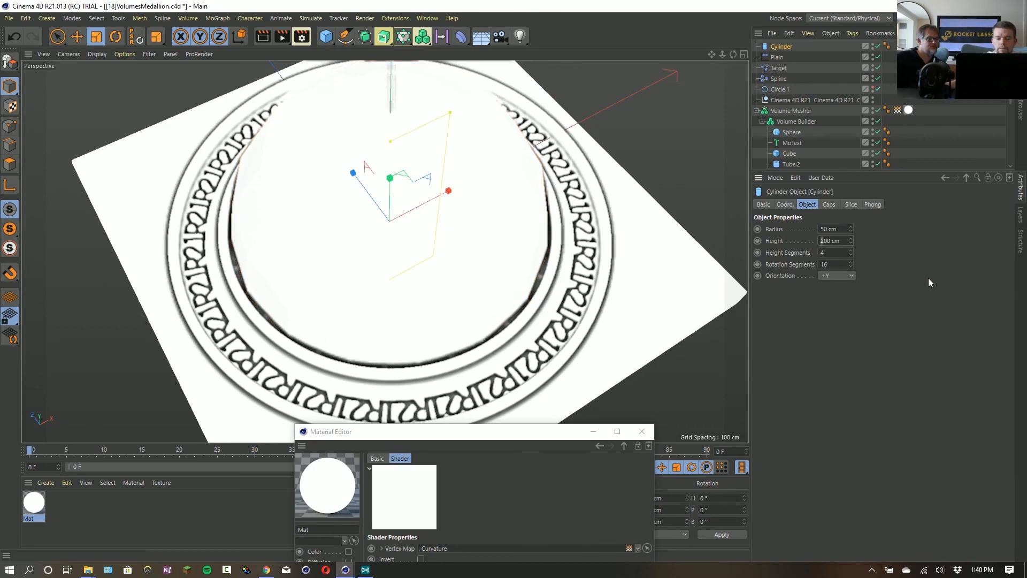
{"action": "type", "text": "5"}
{"action": "key", "text": "Return"}
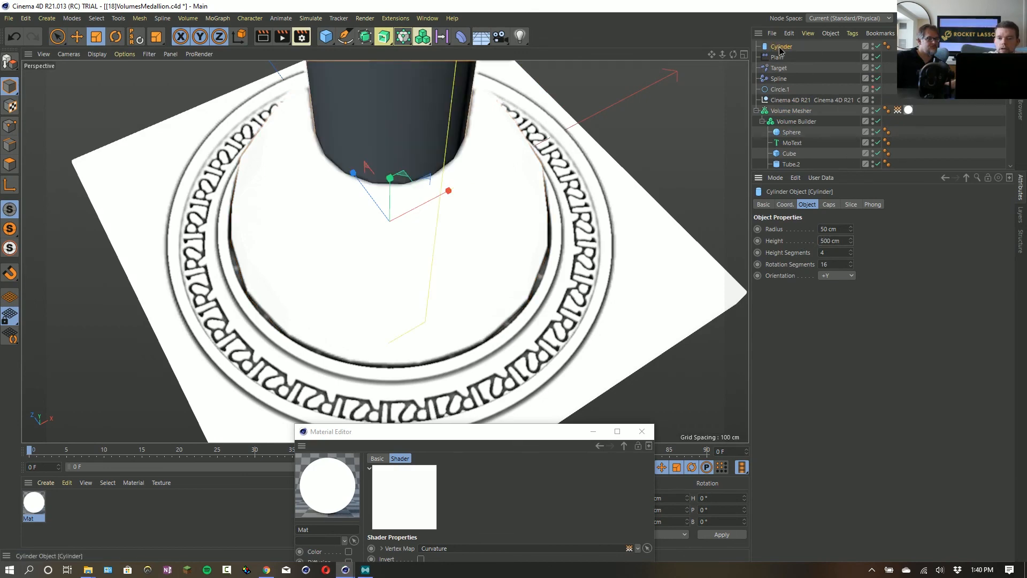
{"action": "left_click_drag", "start_coordinate": [780, 49], "coordinate": [792, 129]}
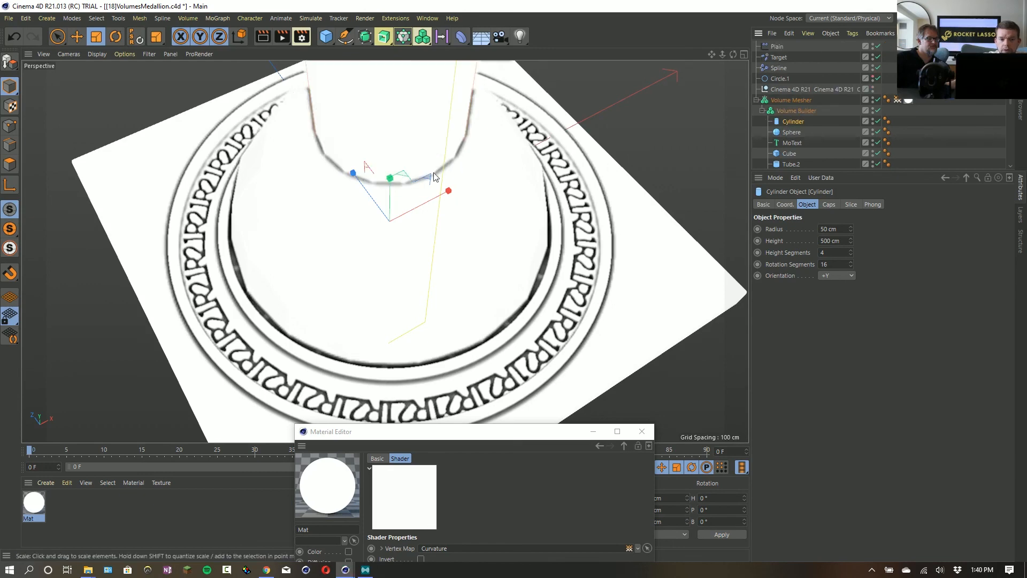
{"action": "mouse_move", "coordinate": [455, 176]}
{"action": "left_mouse_down", "text": "alt"}
{"action": "mouse_move", "coordinate": [417, 125]}
{"action": "mouse_move", "coordinate": [454, 158]}
{"action": "left_mouse_up", "text": "alt"}
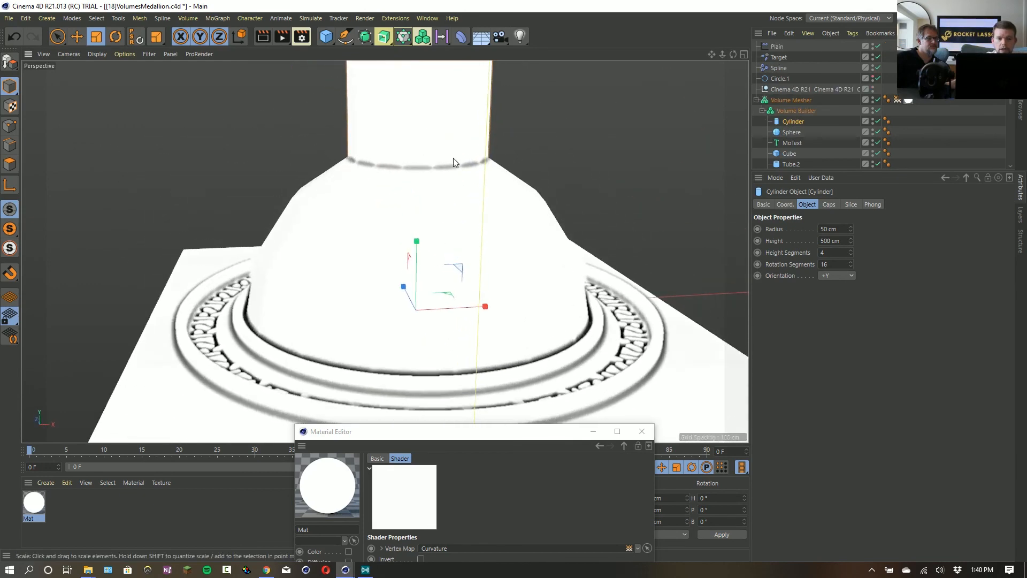
Examine the Volume Mesher's Curvature Direction options and its Curvature vertex map tag on the cylinder and sphere shape.
{"action": "left_click", "coordinate": [795, 102]}
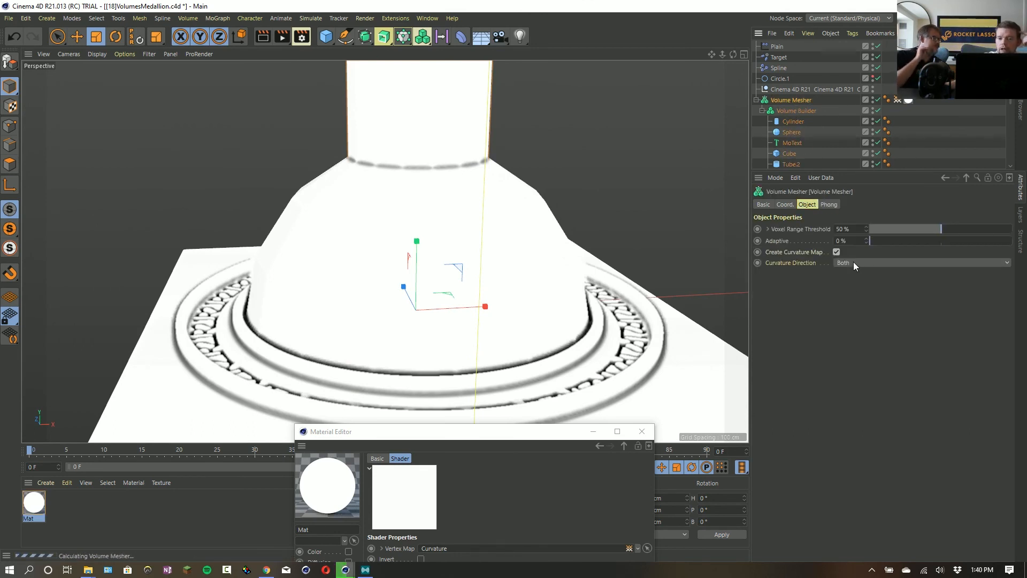
{"action": "left_click", "coordinate": [853, 263]}
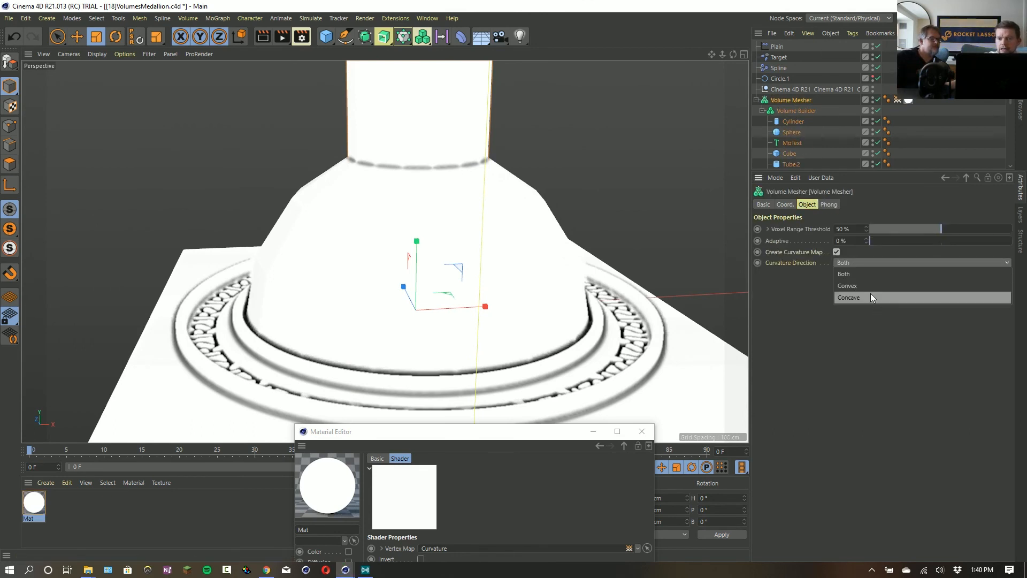
{"action": "left_click", "coordinate": [871, 297]}
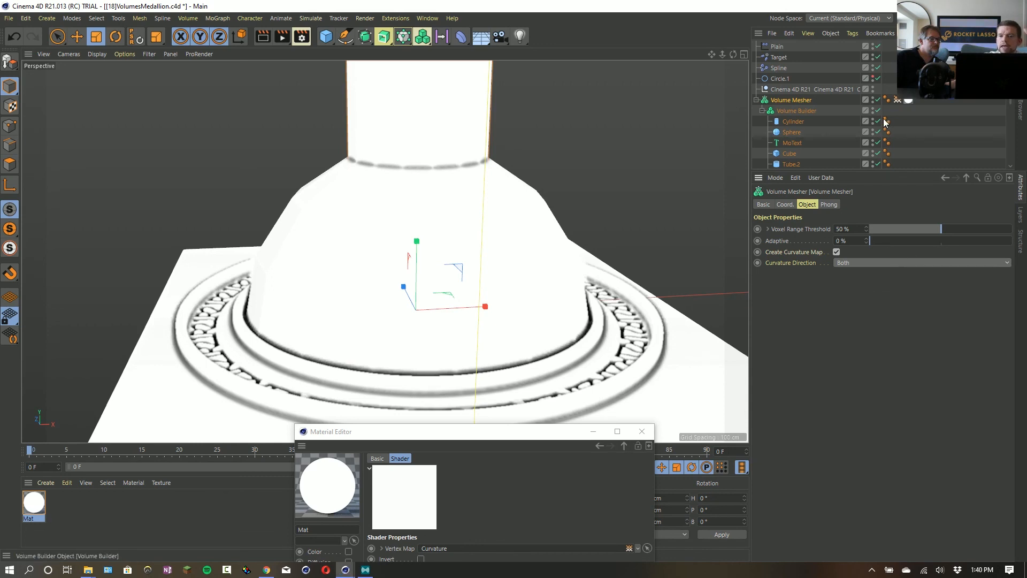
{"action": "left_click", "coordinate": [897, 100]}
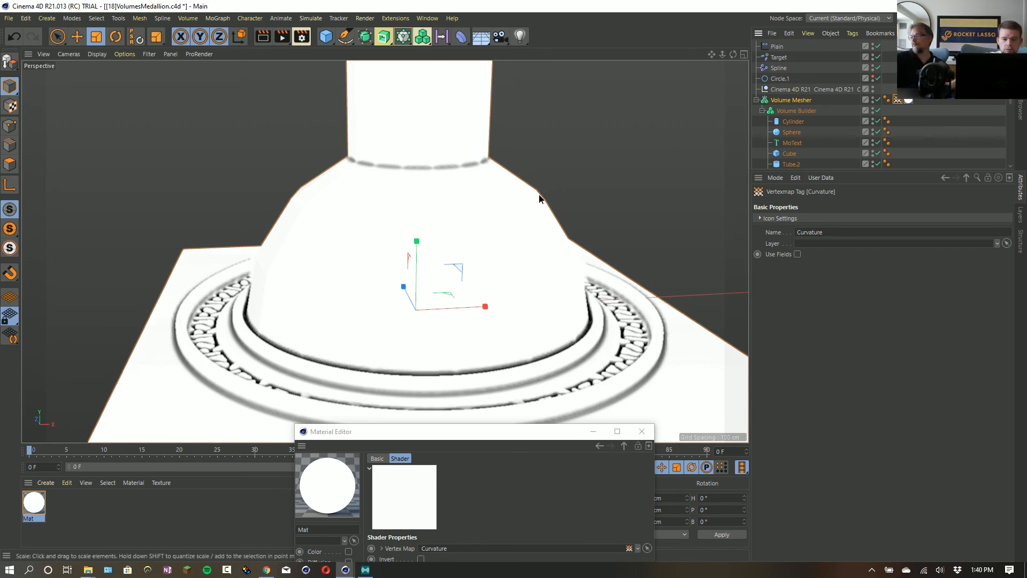
{"action": "left_click_drag", "start_coordinate": [539, 199], "coordinate": [560, 211], "text": "alt"}
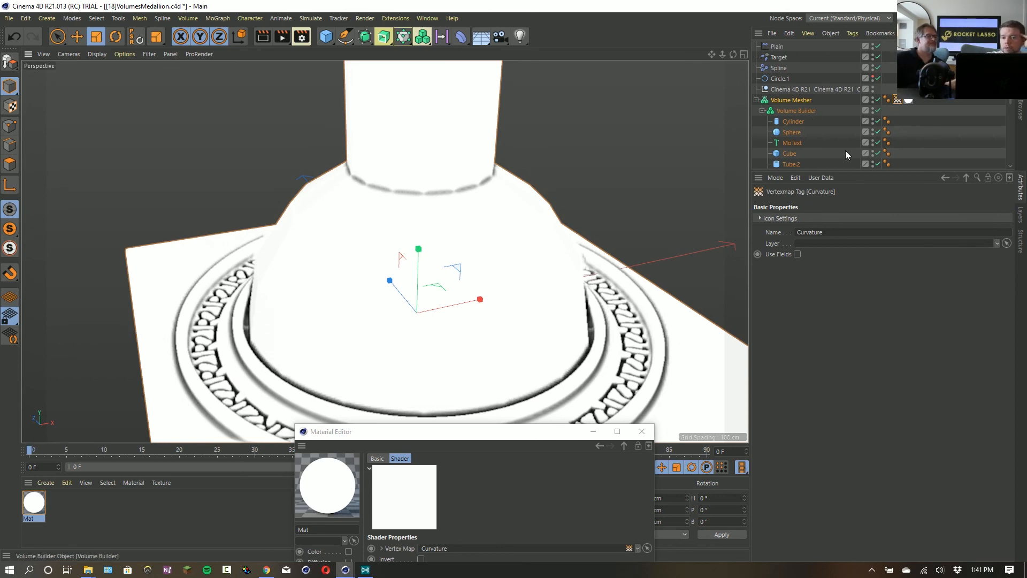
{"action": "left_click", "coordinate": [799, 100]}
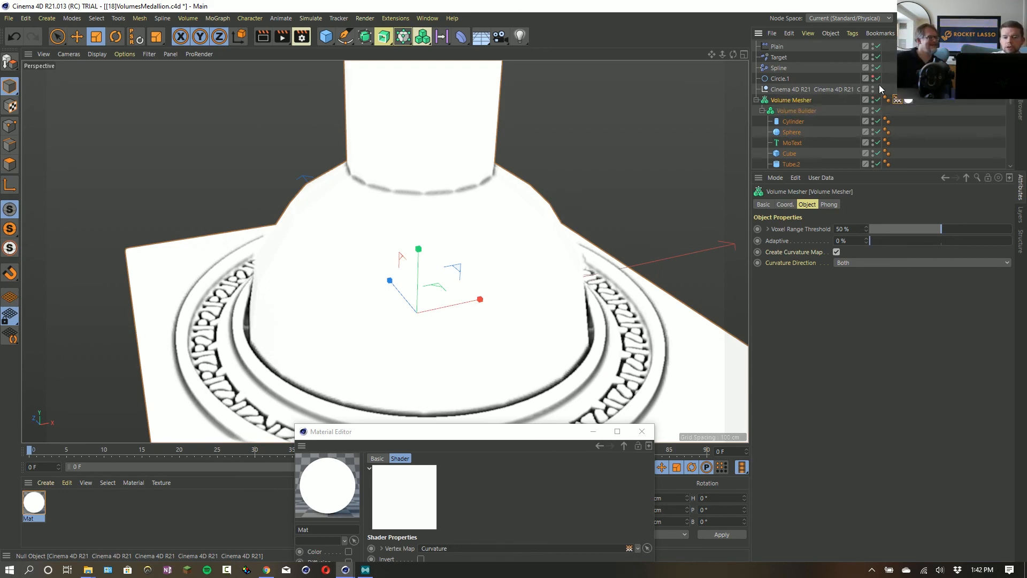
Start a new empty project without the Material Editor open and add a MoGraph Matrix object.
{"action": "key", "text": "ctrl+n"}
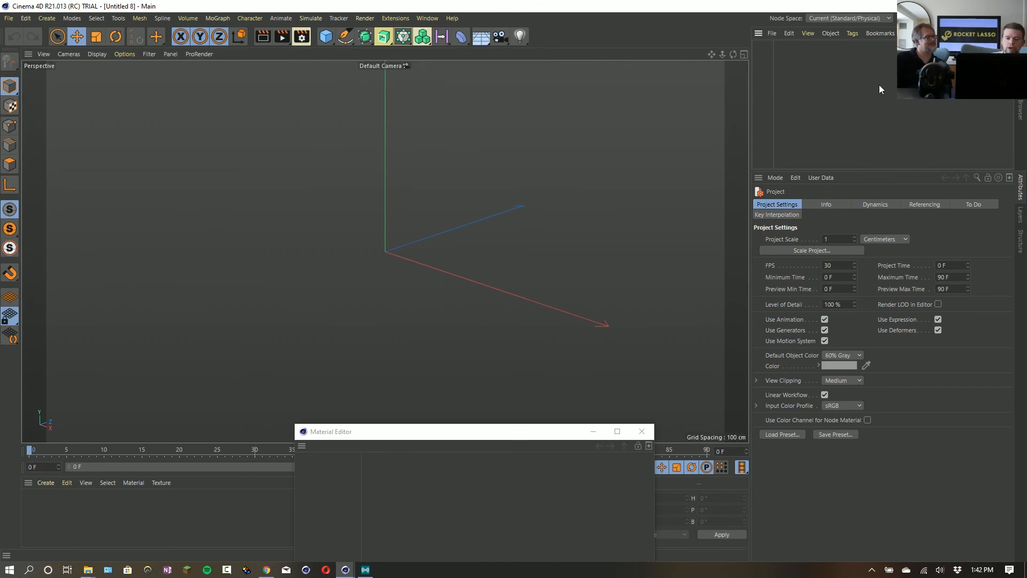
{"action": "left_click", "coordinate": [641, 431]}
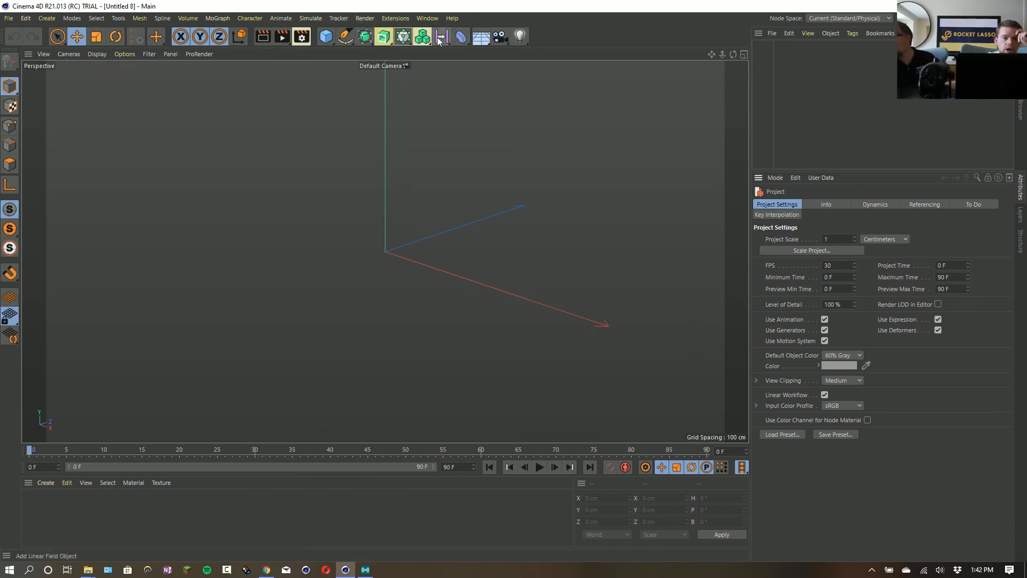
{"action": "left_click", "coordinate": [402, 40]}
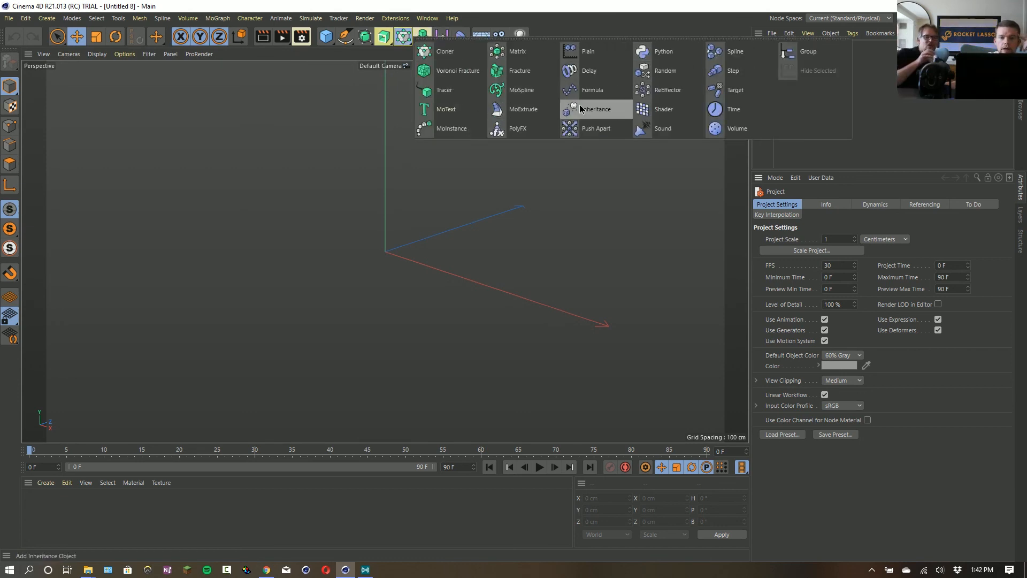
{"action": "left_click", "coordinate": [527, 61]}
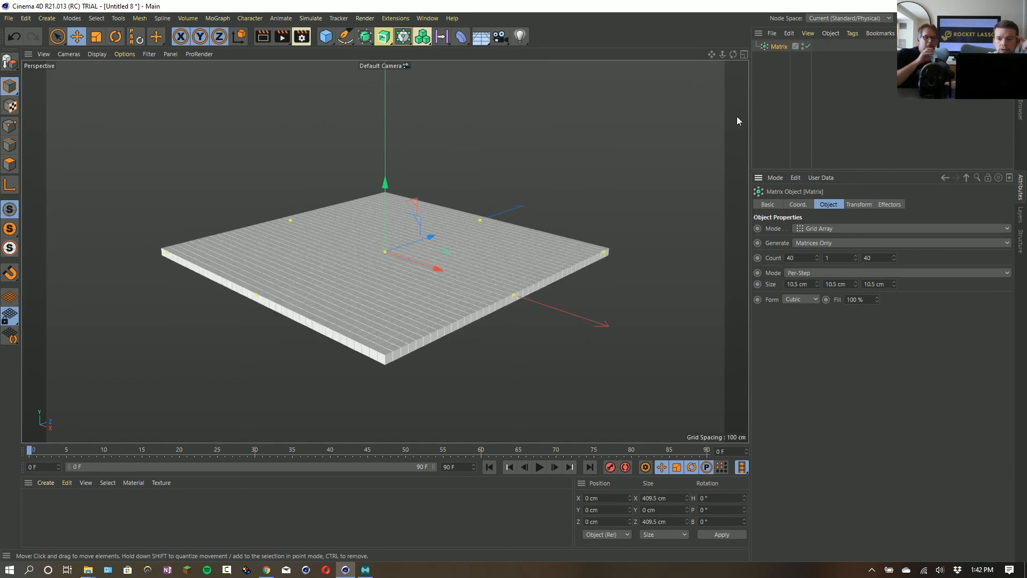
Set the Matrix object's transform scale in Y to 15.
{"action": "left_click", "coordinate": [860, 205]}
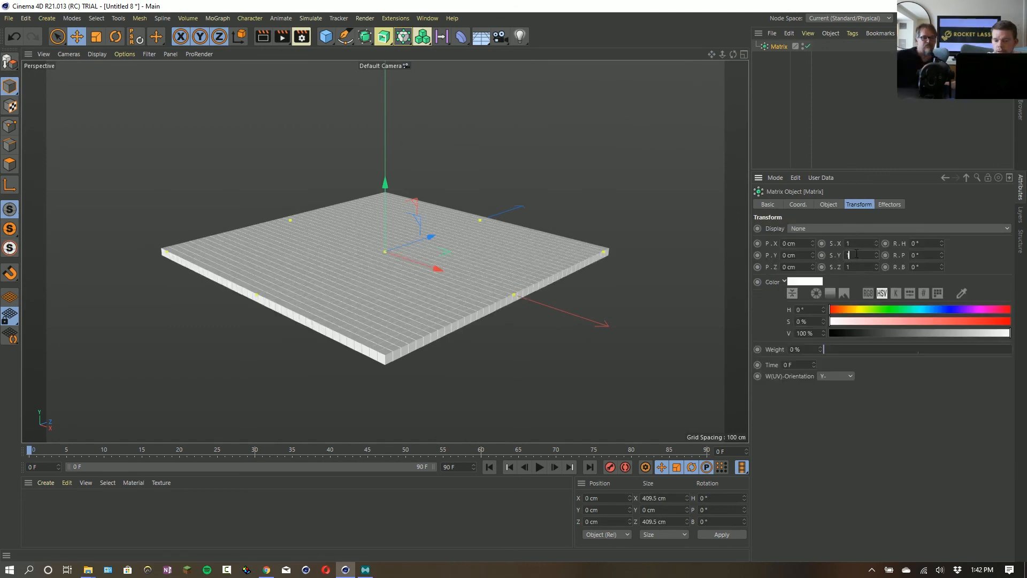
{"action": "key", "text": "Return"}
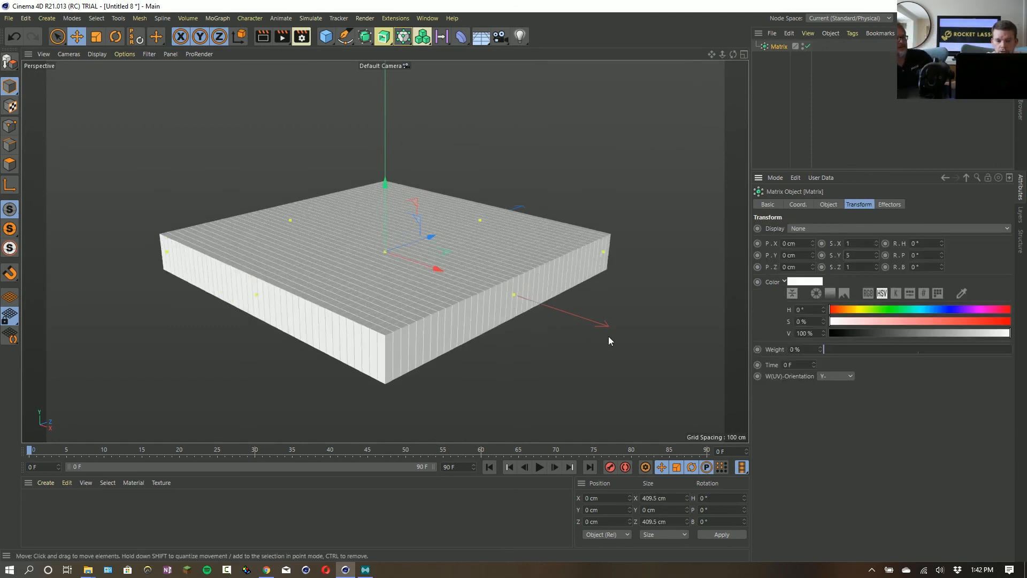
{"action": "type", "text": "15"}
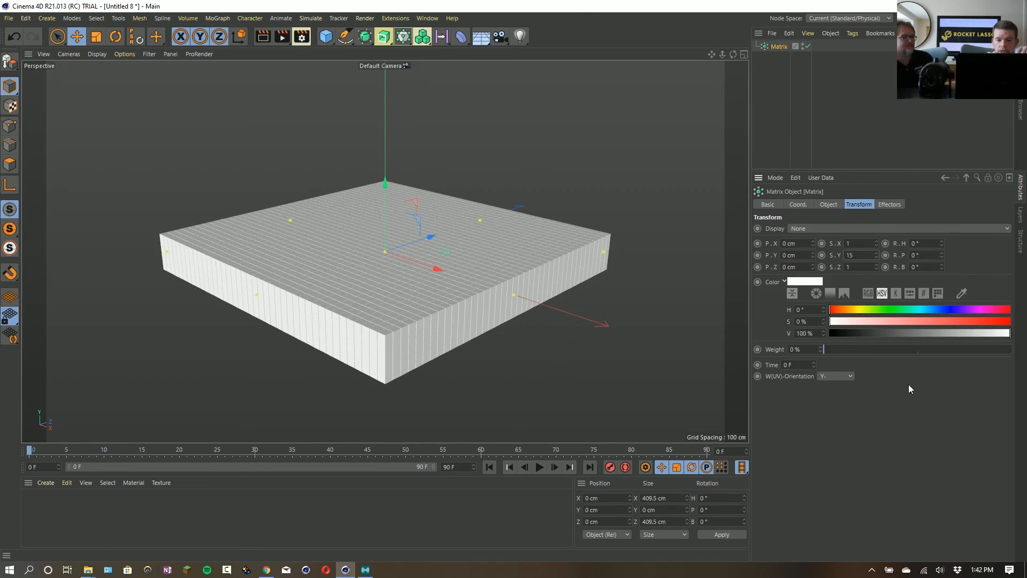
{"action": "key", "text": "Return"}
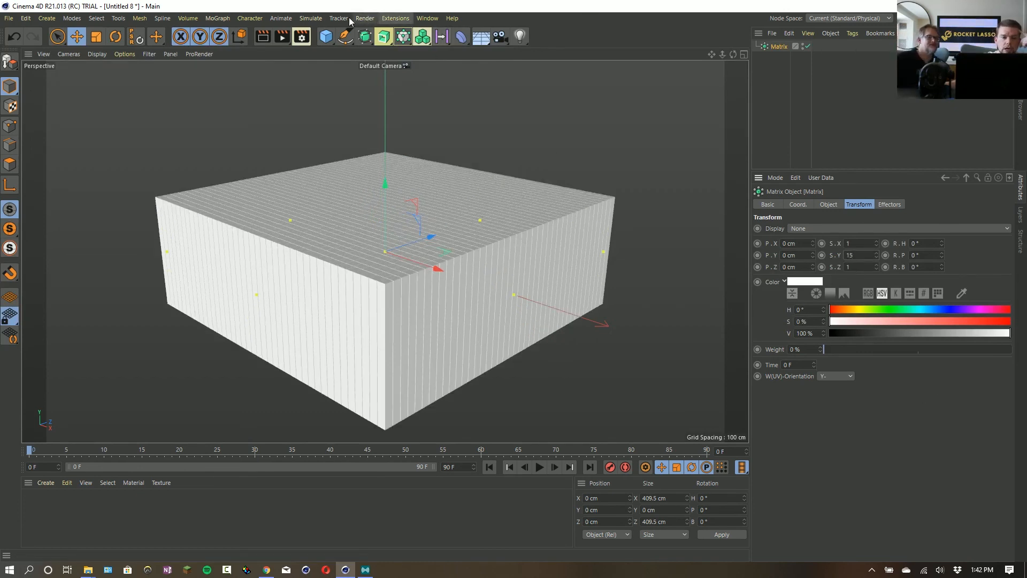
Add a Target effector to the Matrix object and set its Target Mode to Field Direction.
{"action": "left_click", "coordinate": [423, 36]}
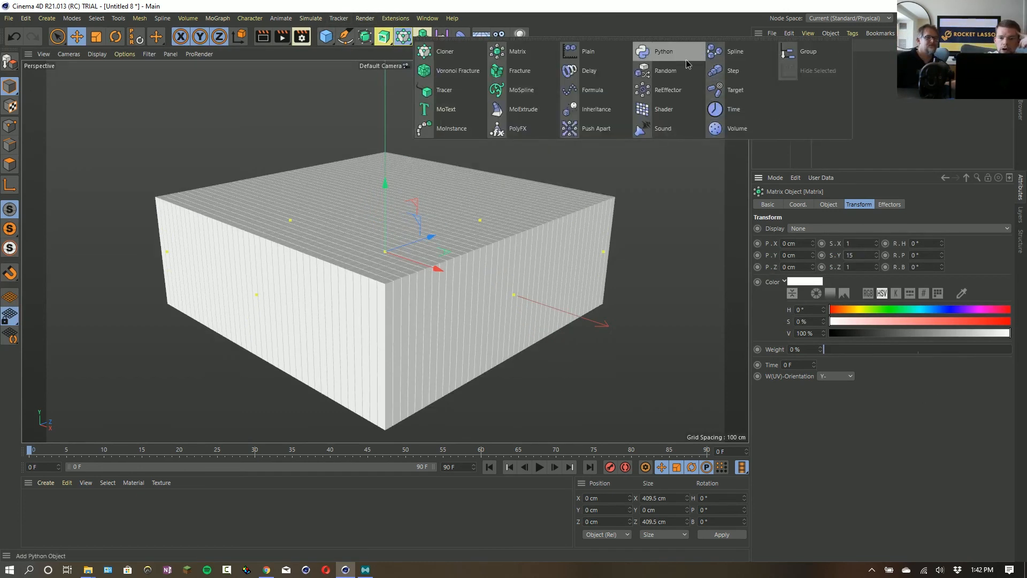
{"action": "left_click", "coordinate": [720, 91]}
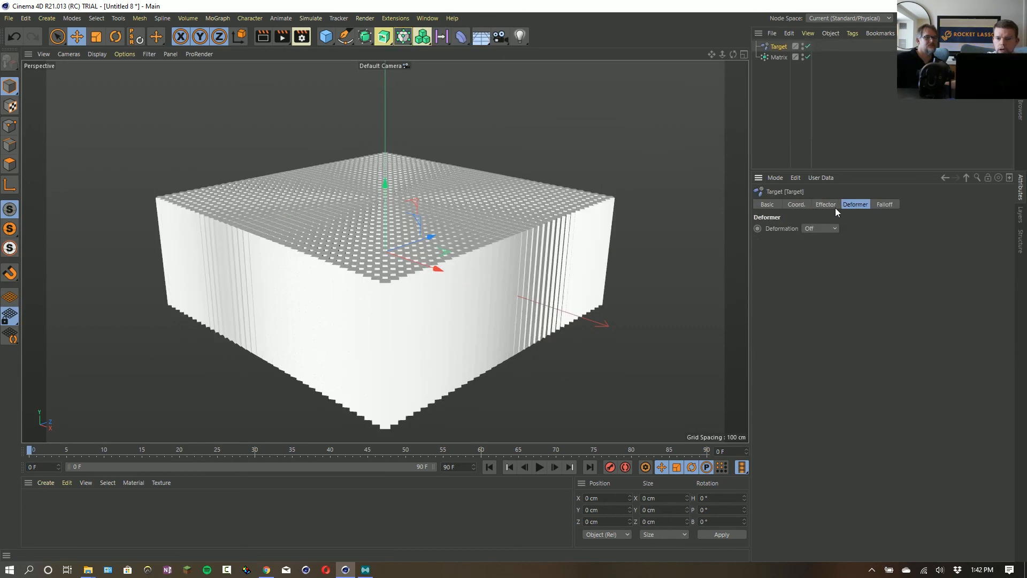
{"action": "left_click", "coordinate": [817, 257]}
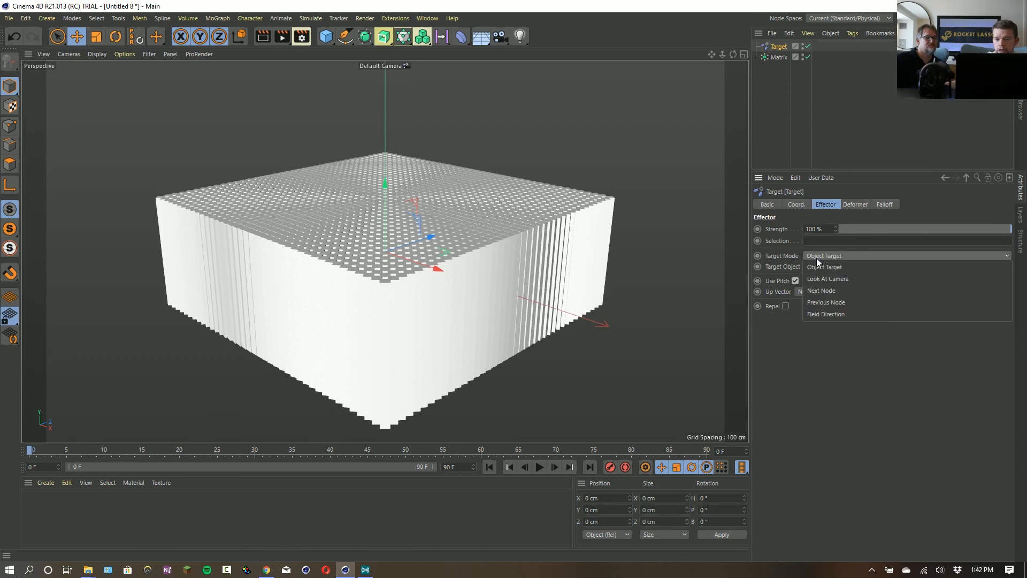
{"action": "left_click", "coordinate": [833, 315]}
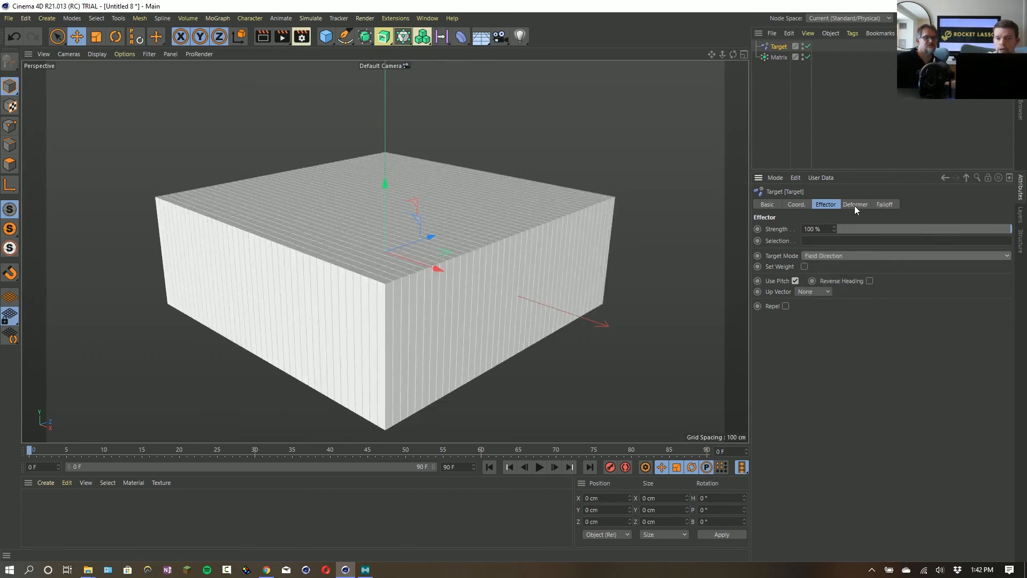
Try a Random Field in the Target effector's falloff, then remove its field layer.
{"action": "left_click", "coordinate": [884, 205]}
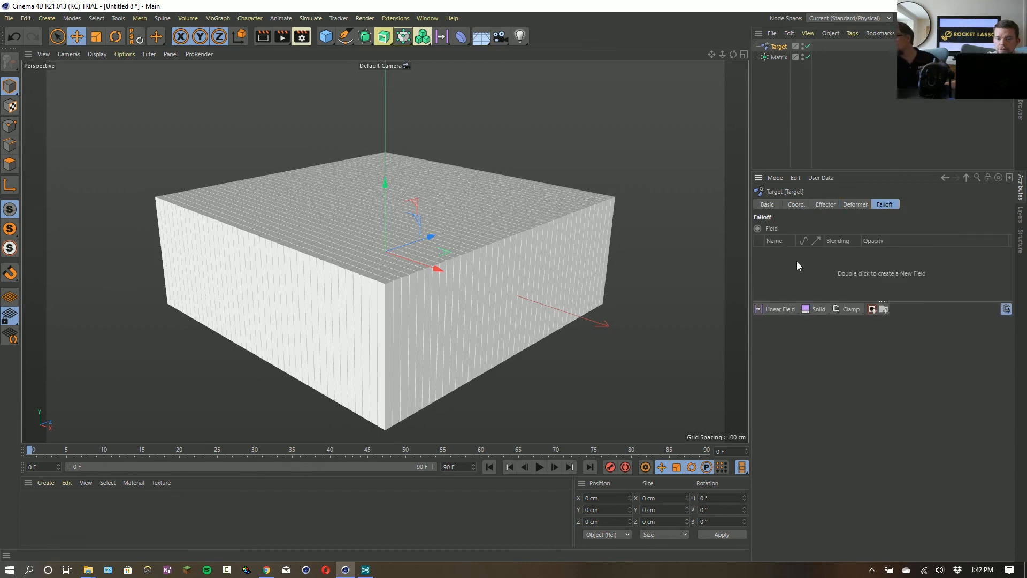
{"action": "left_click", "coordinate": [787, 311]}
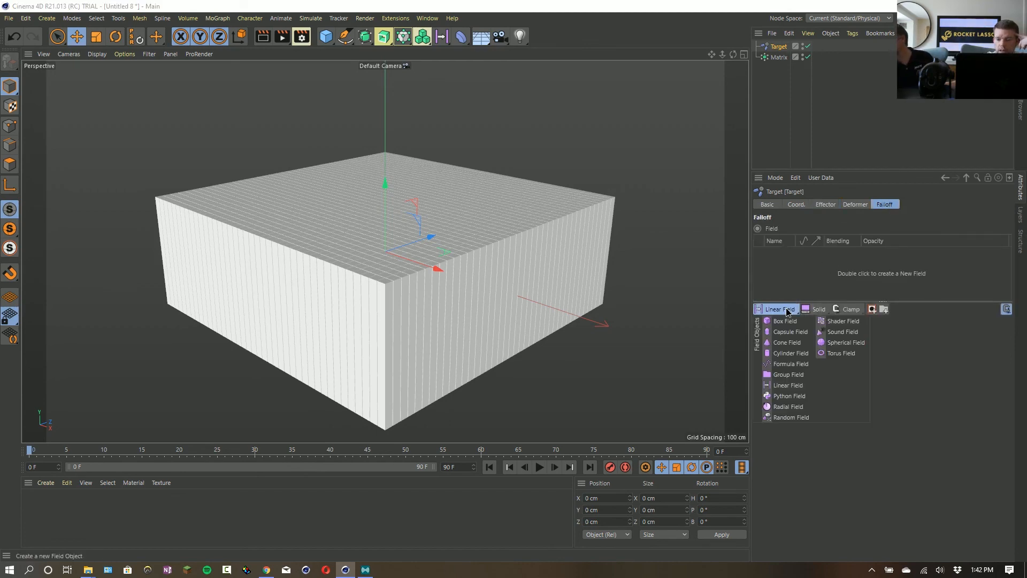
{"action": "left_click", "coordinate": [807, 418]}
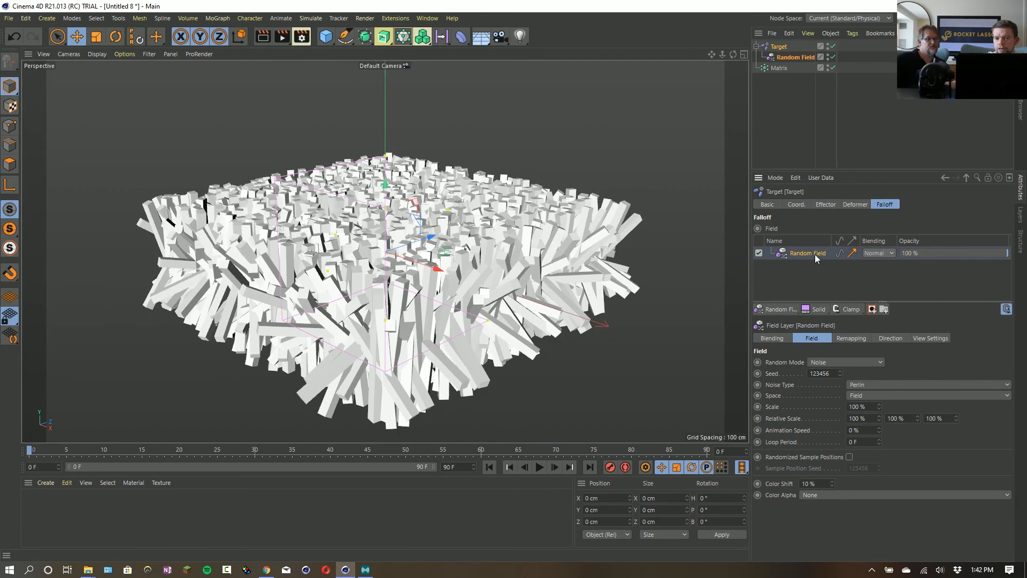
{"action": "key", "text": "Delete"}
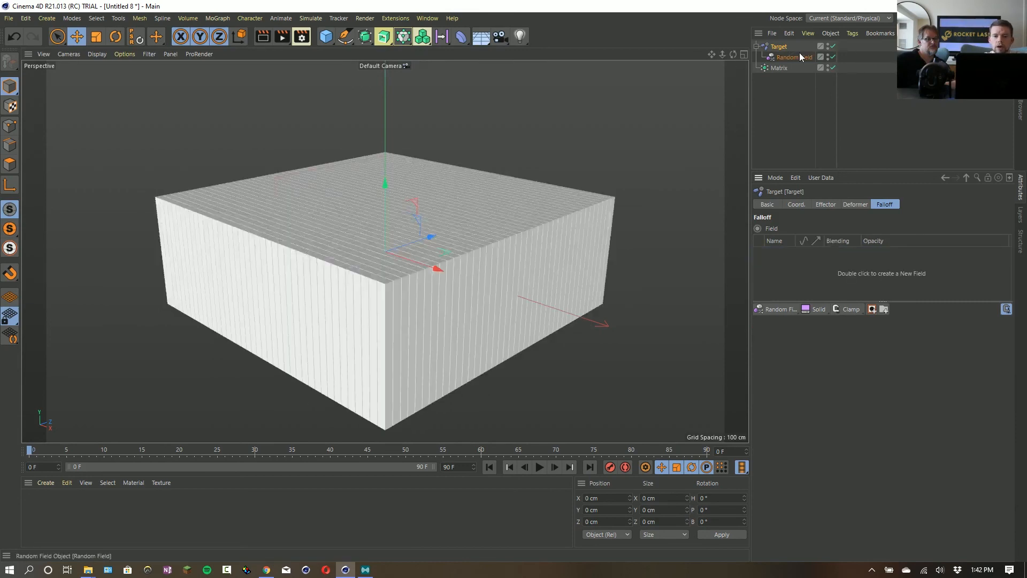
Disable the Matrix object and add a Platonic primitive to the scene.
{"action": "left_click", "coordinate": [833, 68]}
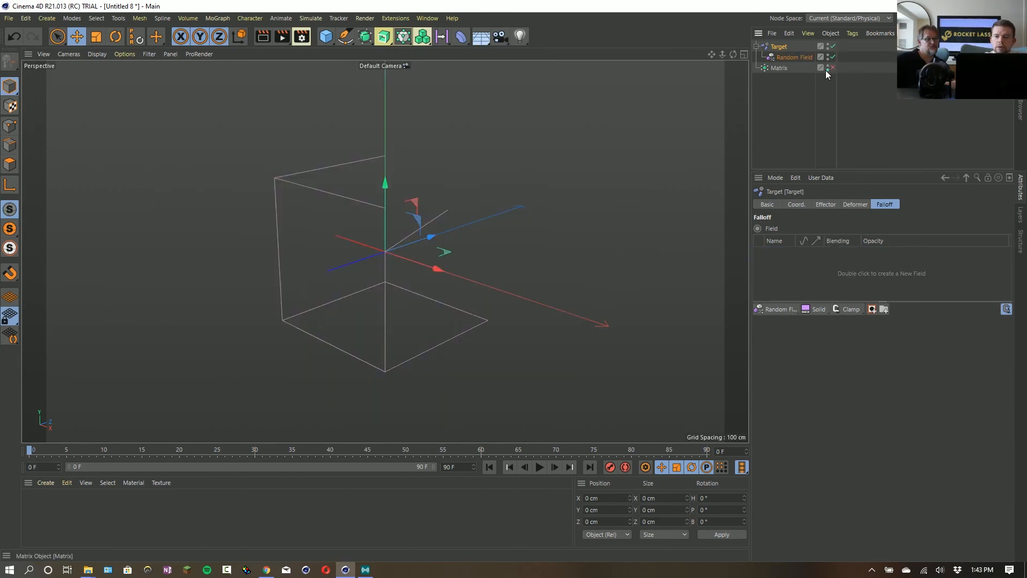
{"action": "left_click", "coordinate": [326, 39]}
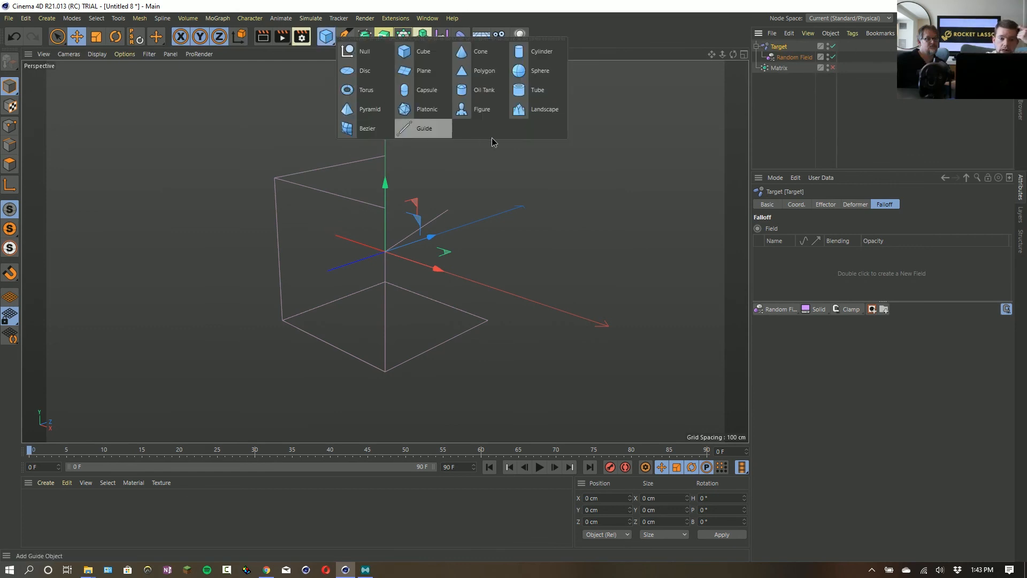
{"action": "left_click", "coordinate": [423, 111]}
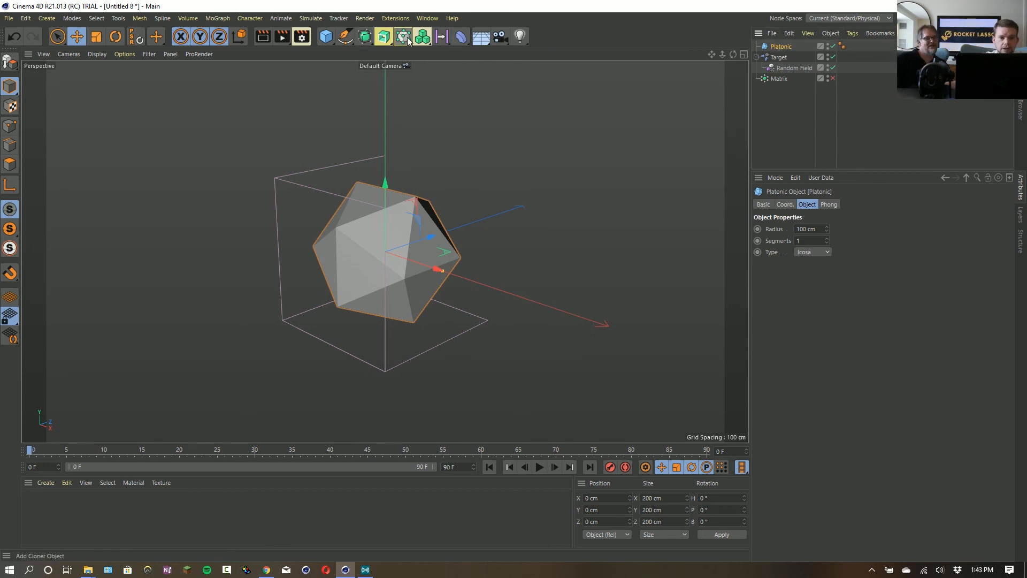
Add a PolyFX object as a child of the Platonic and enable its Preserve Phong option.
{"action": "left_click_drag", "start_coordinate": [406, 39], "coordinate": [526, 129]}
{"action": "left_click_drag", "start_coordinate": [774, 48], "coordinate": [786, 60]}
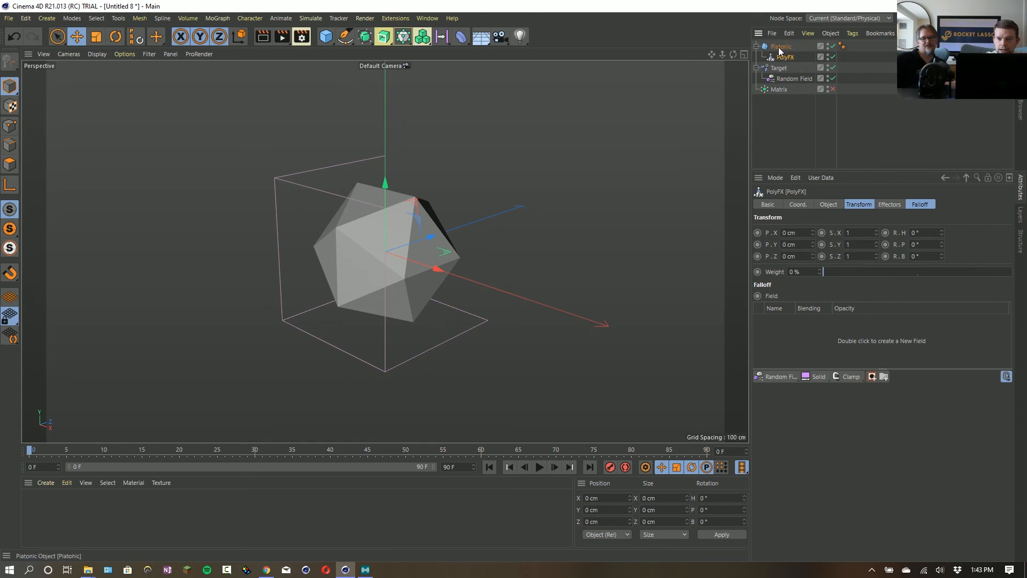
{"action": "left_click", "coordinate": [828, 204]}
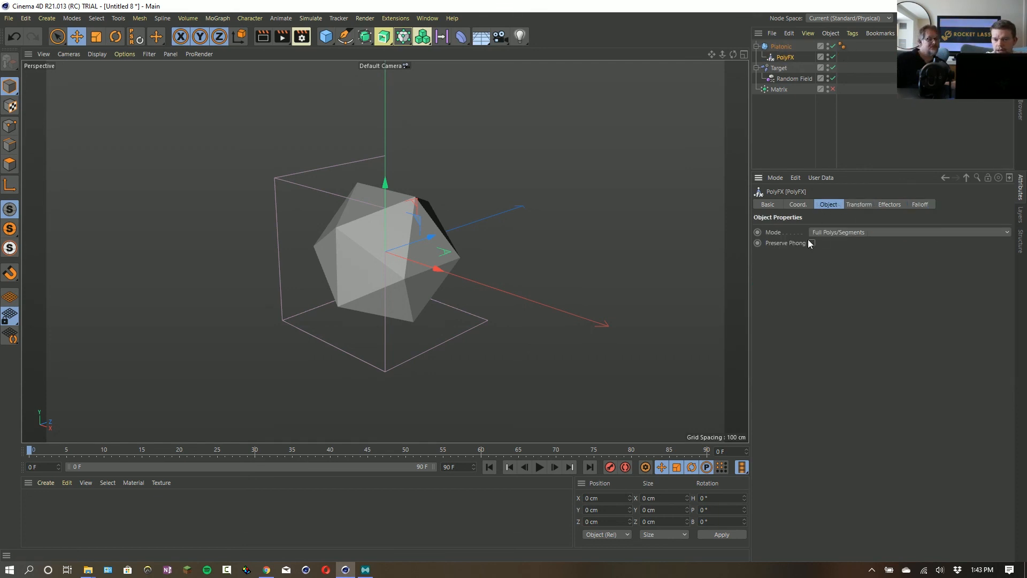
{"action": "left_click", "coordinate": [812, 244]}
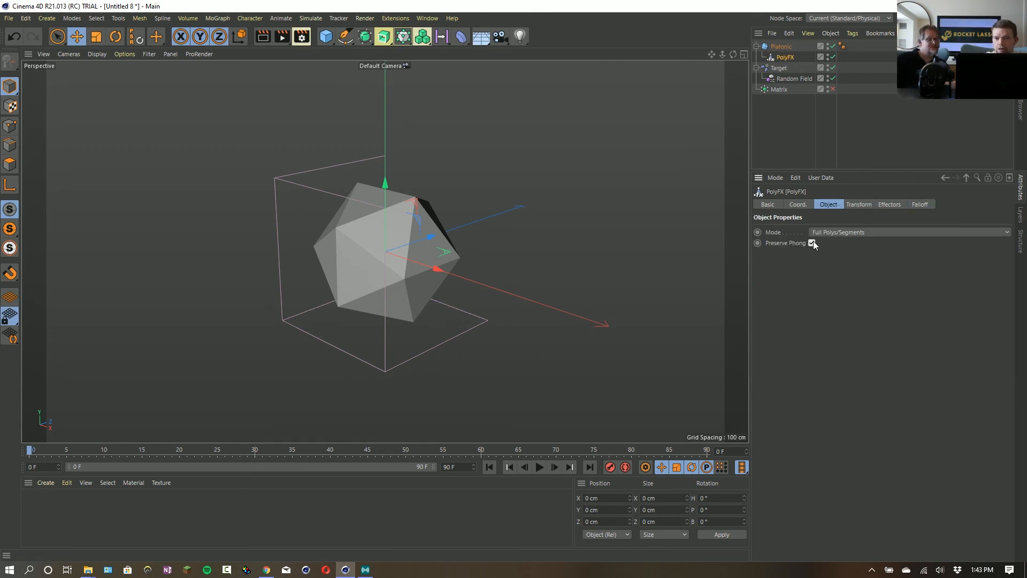
Make a polygon copy of the deformed Platonic's current state, check its Normal tag and delete the original Platonic with its PolyFX.
{"action": "left_click", "coordinate": [778, 48]}
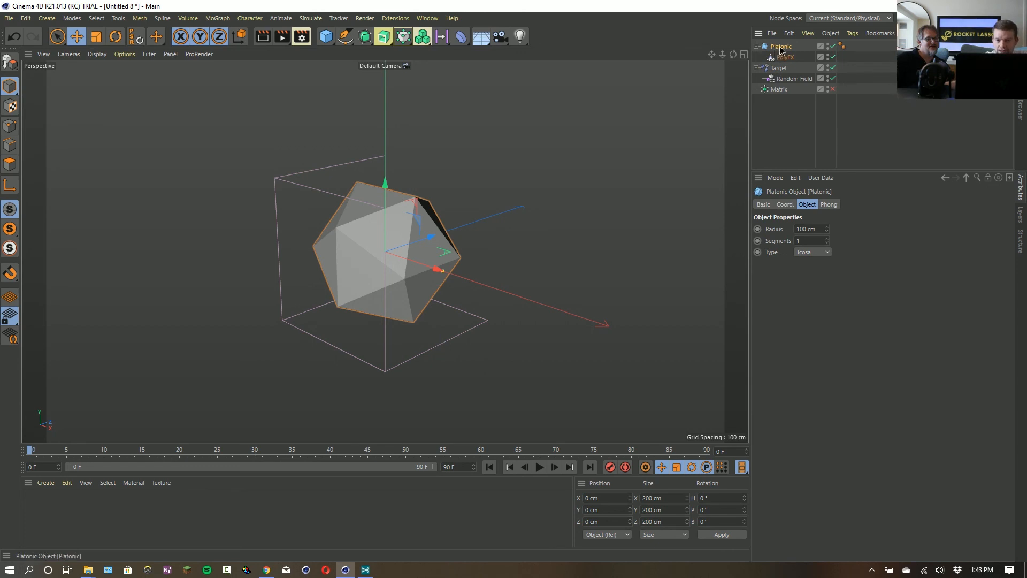
{"action": "right_click", "coordinate": [779, 47]}
{"action": "left_click", "coordinate": [824, 349]}
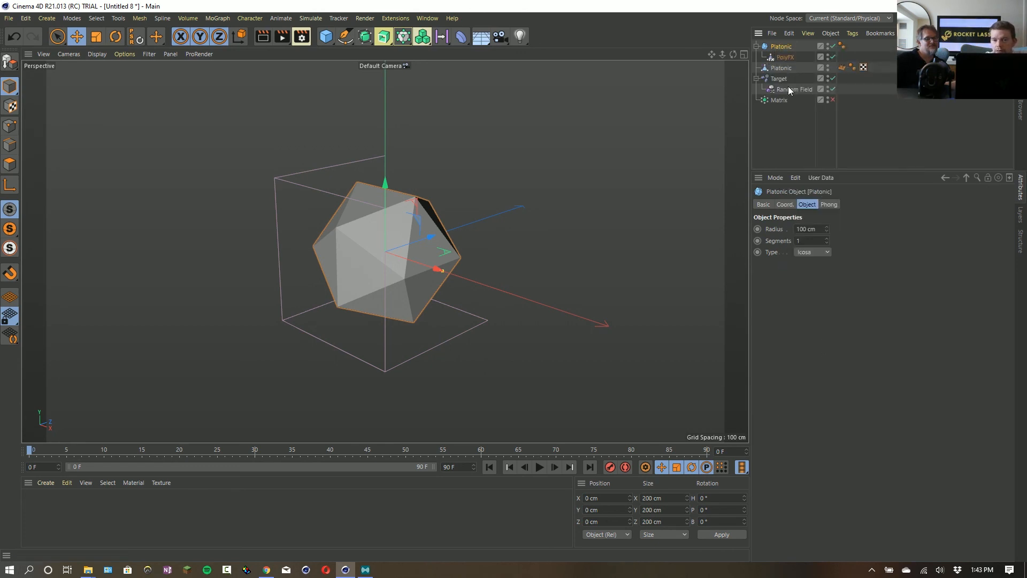
{"action": "left_click", "coordinate": [843, 68]}
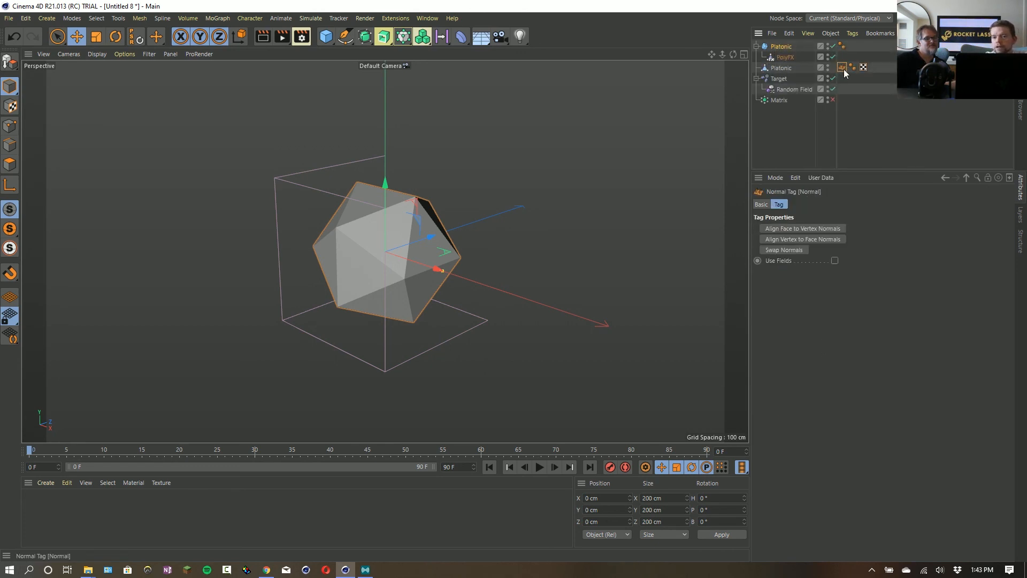
{"action": "left_click", "coordinate": [782, 48]}
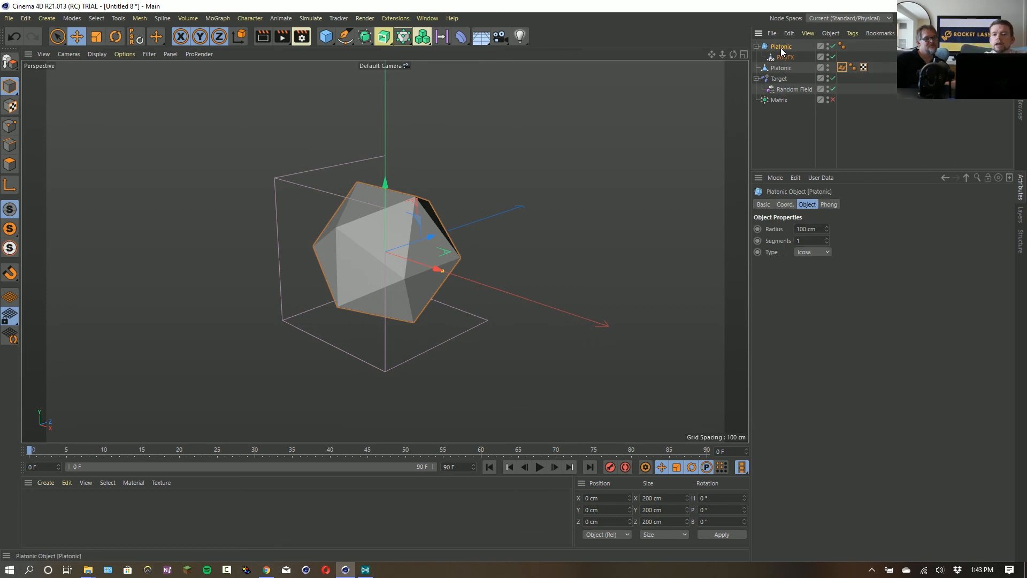
{"action": "key", "text": "Delete"}
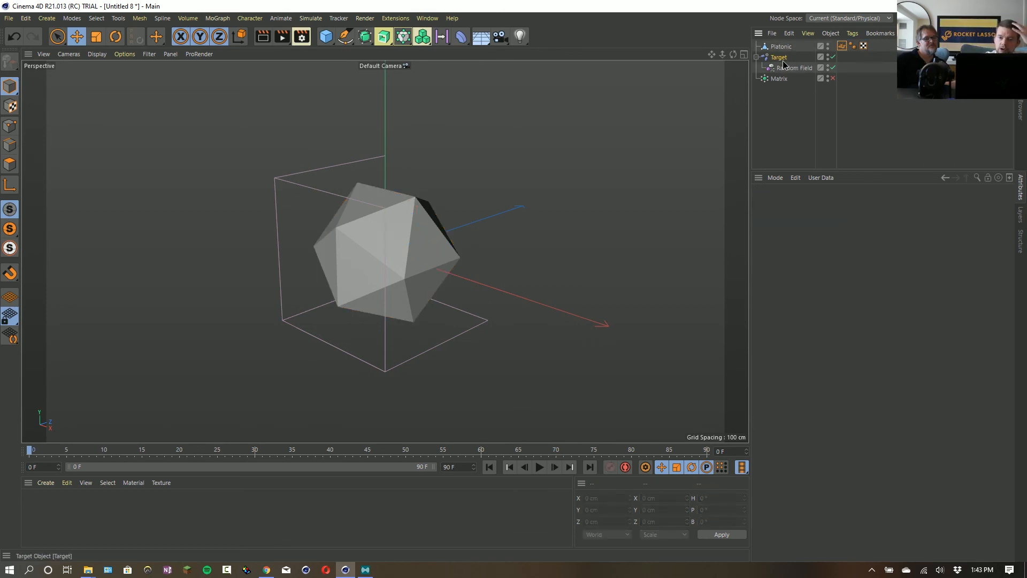
Delete the leftover Random Field object and enable the Matrix object again.
{"action": "left_click", "coordinate": [785, 57]}
{"action": "left_click", "coordinate": [793, 67]}
{"action": "key", "text": "Delete"}
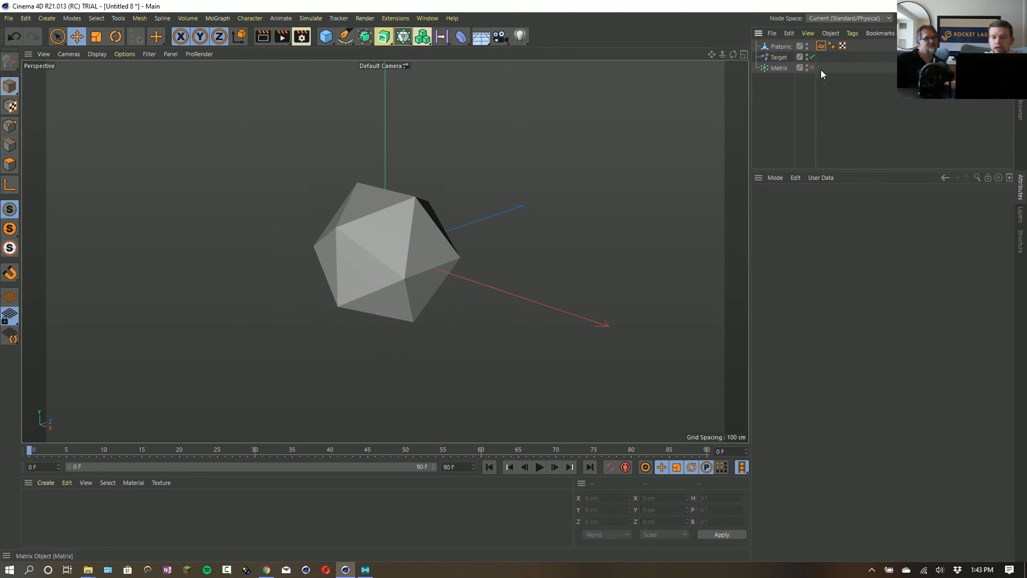
{"action": "left_click", "coordinate": [812, 68]}
Add the Platonic's Normal tag as a field layer in the Target effector's falloff.
{"action": "left_click", "coordinate": [779, 56]}
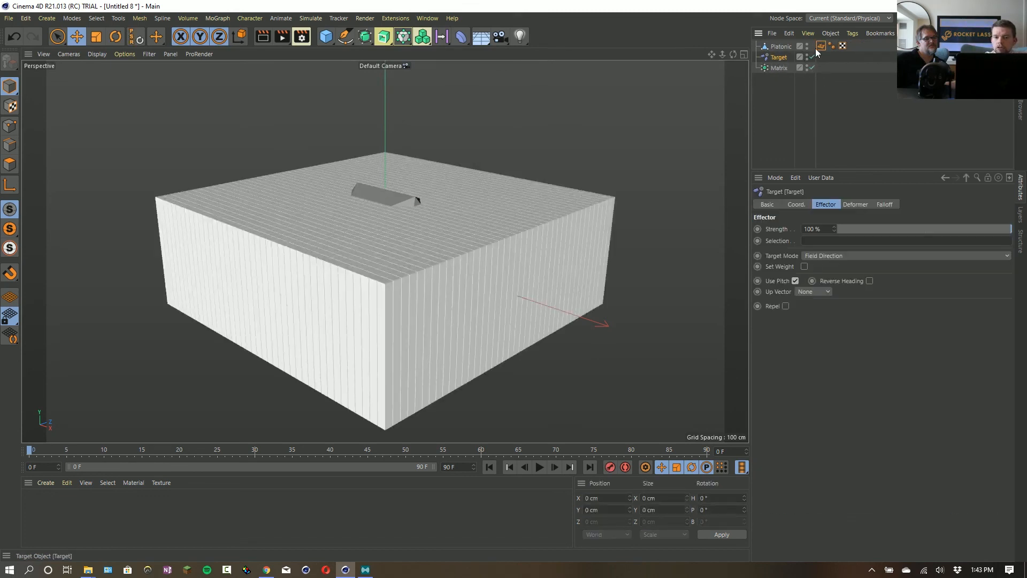
{"action": "left_click", "coordinate": [880, 204]}
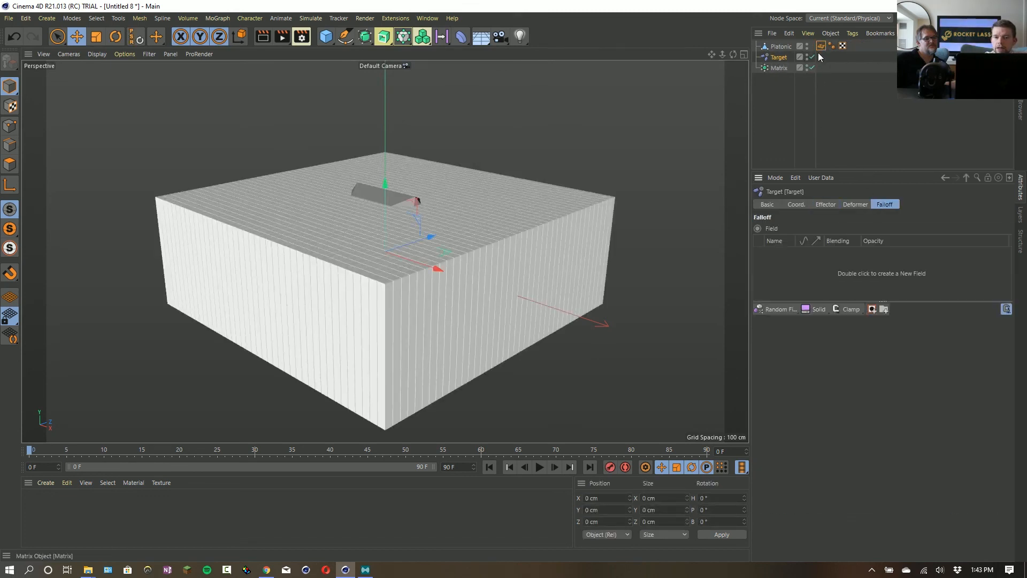
{"action": "left_click_drag", "start_coordinate": [816, 184], "coordinate": [810, 261]}
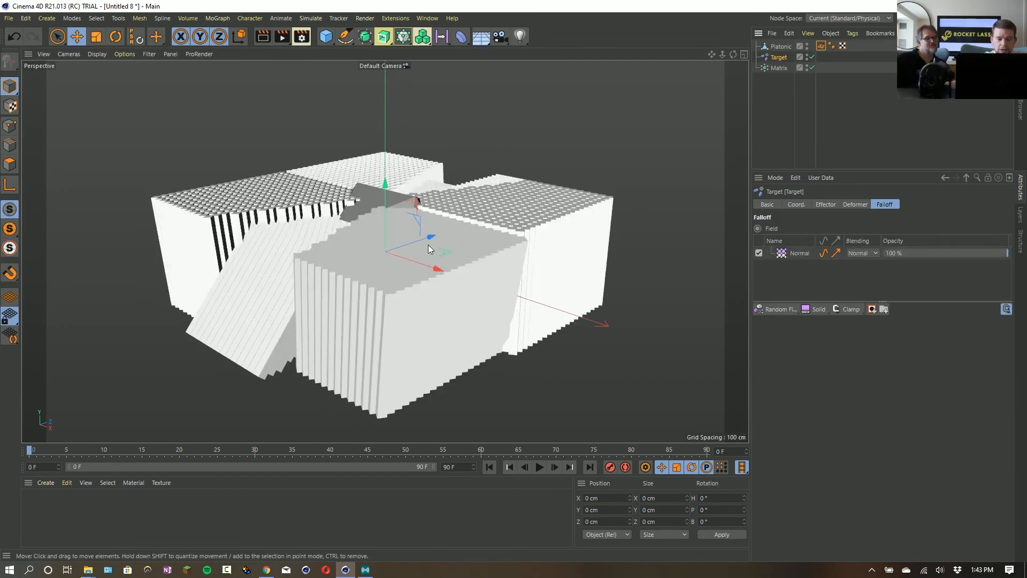
Scale the polygon Platonic up to about 232 cm and rotate it freely to redirect the Matrix clones.
{"action": "left_click_drag", "start_coordinate": [428, 246], "coordinate": [414, 310], "text": "alt"}
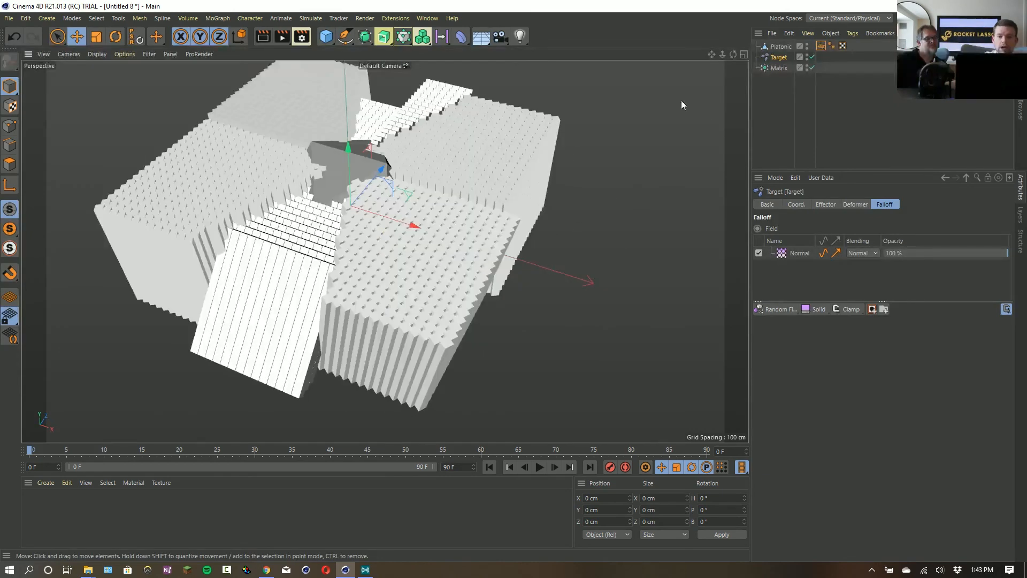
{"action": "left_click", "coordinate": [782, 49]}
{"action": "key", "text": "t"}
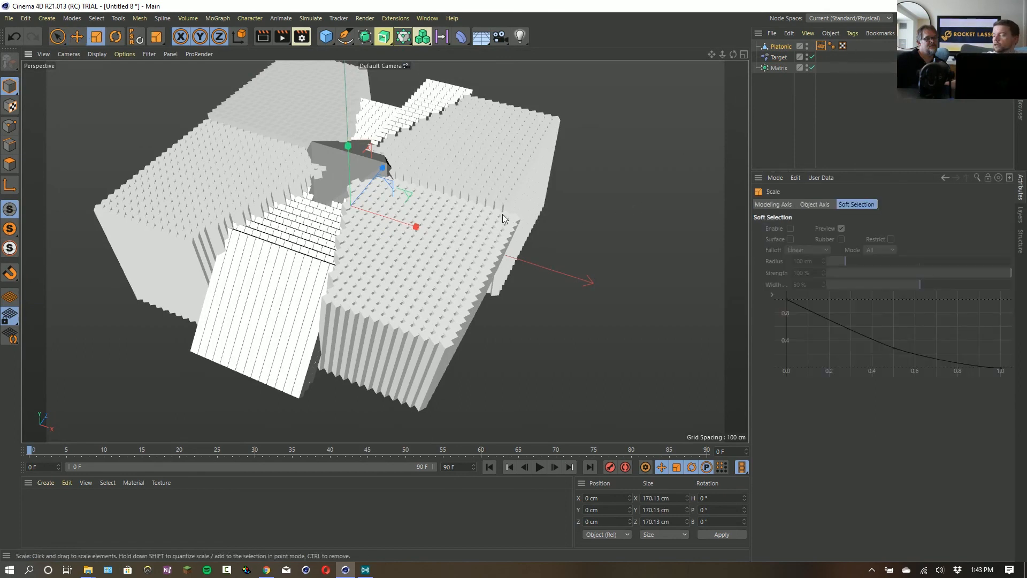
{"action": "left_click_drag", "start_coordinate": [496, 216], "coordinate": [450, 193]}
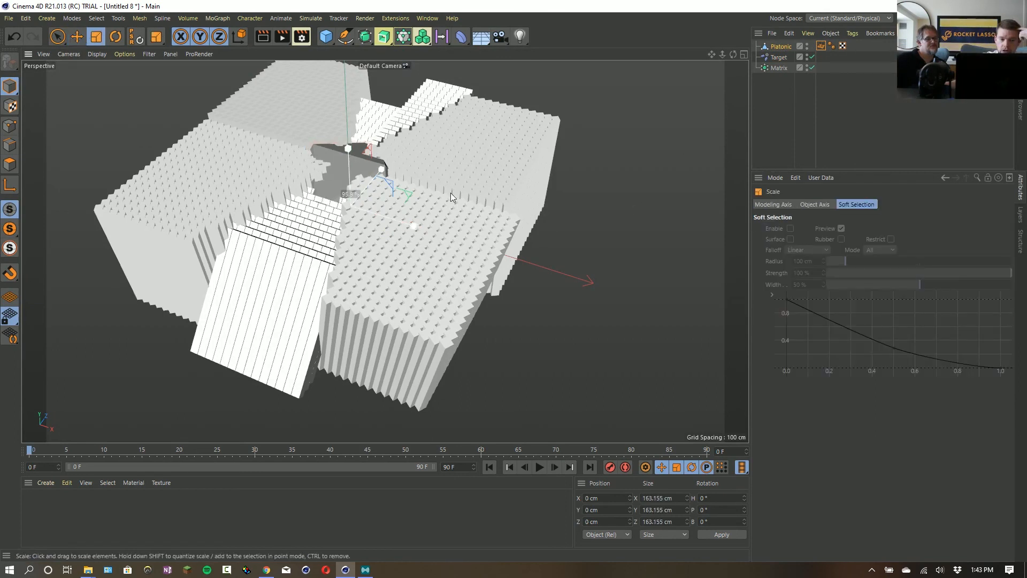
{"action": "key", "text": "r"}
{"action": "key", "text": "t"}
{"action": "left_click_drag", "start_coordinate": [490, 223], "coordinate": [644, 183]}
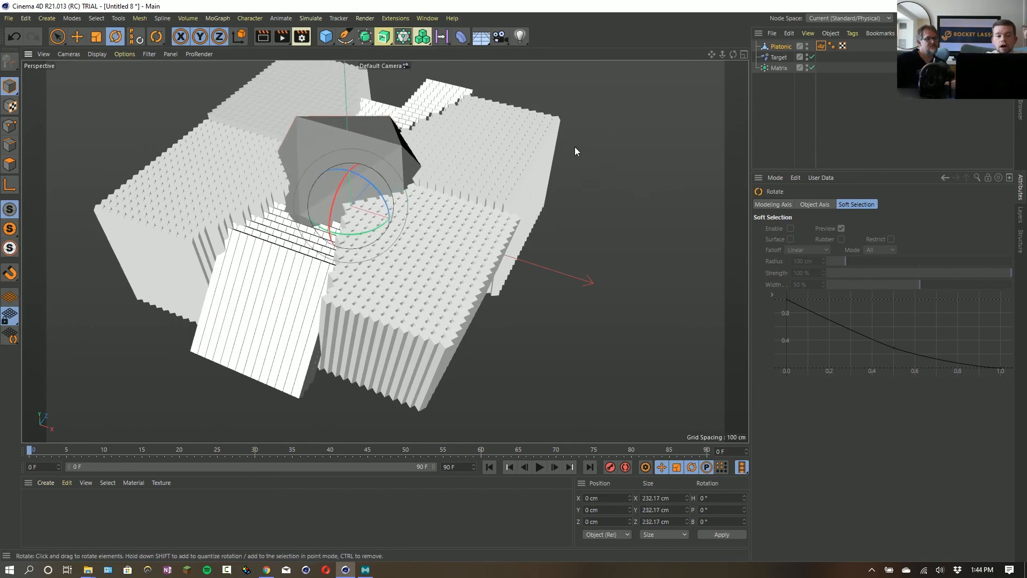
{"action": "left_click_drag", "start_coordinate": [570, 146], "coordinate": [330, 203]}
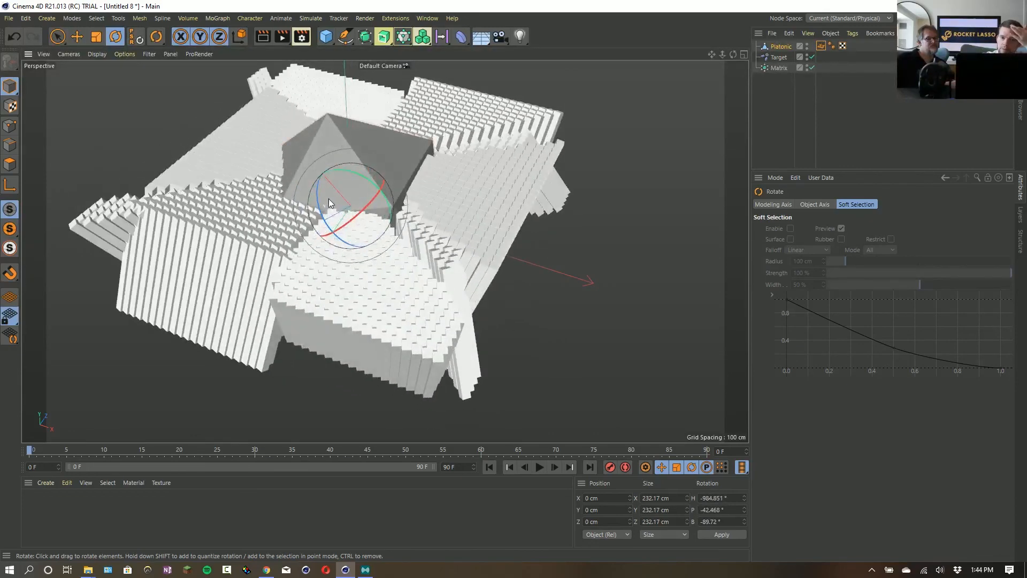
Disable the Matrix object, enable Use Fields on the Platonic's Normal tag and show its field list.
{"action": "left_click", "coordinate": [821, 47]}
{"action": "left_click", "coordinate": [782, 47]}
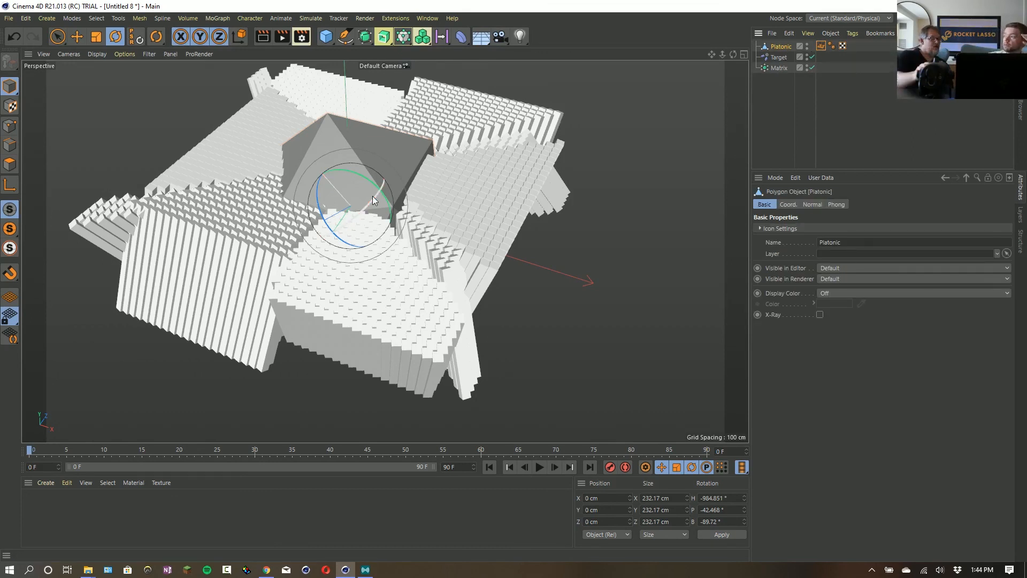
{"action": "left_click", "coordinate": [822, 45]}
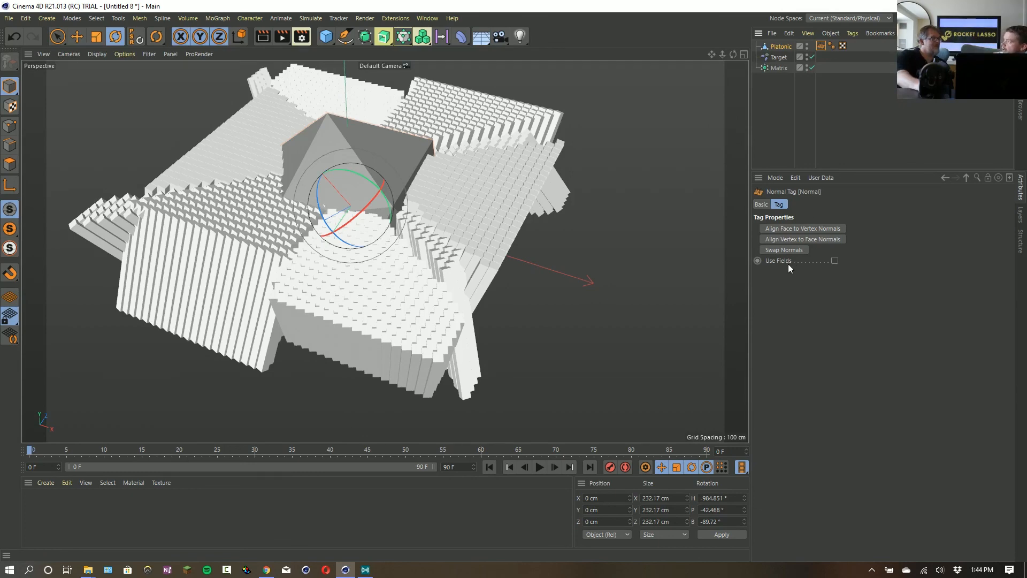
{"action": "left_click", "coordinate": [812, 68]}
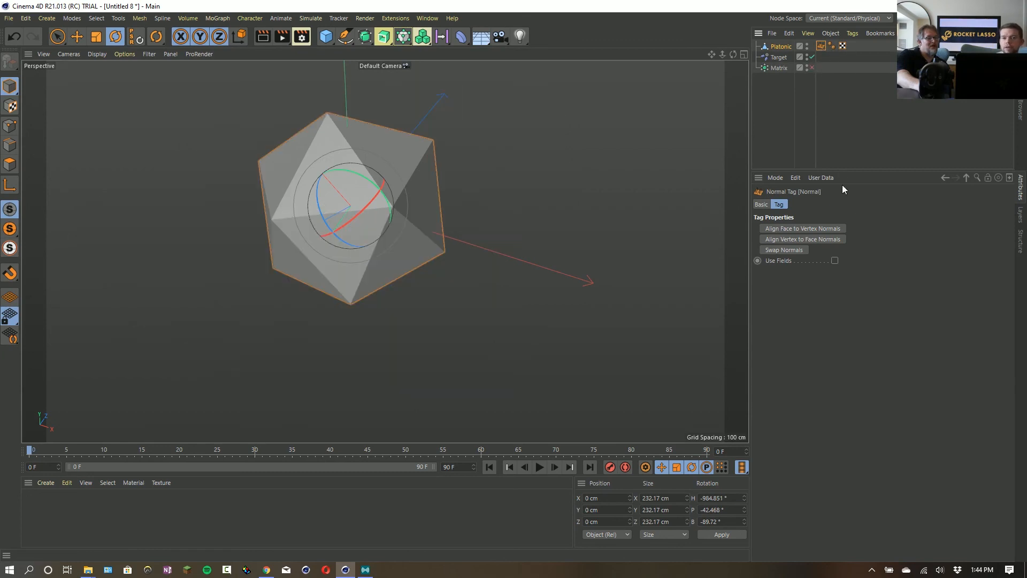
{"action": "left_click", "coordinate": [835, 261]}
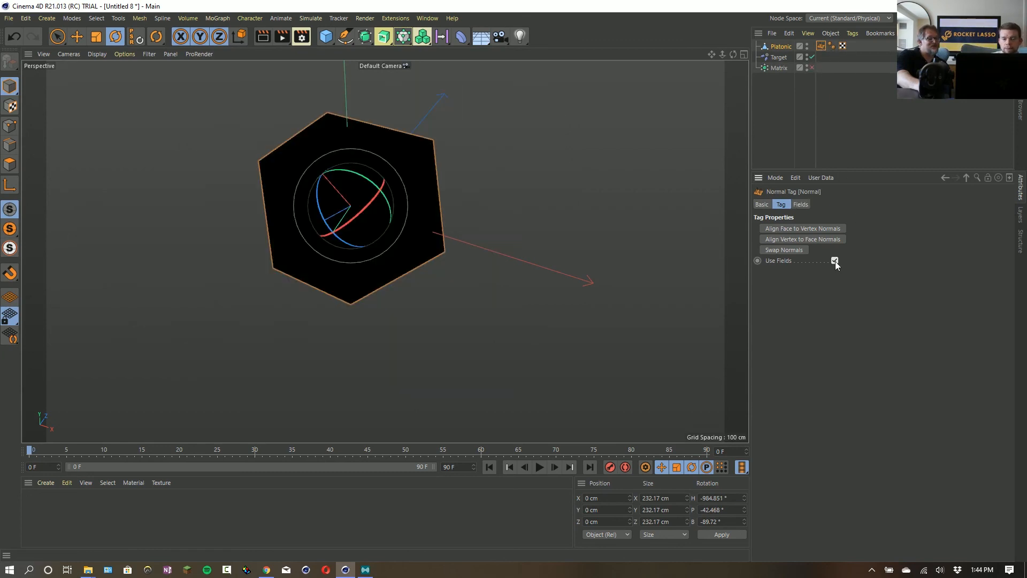
{"action": "left_click", "coordinate": [802, 204]}
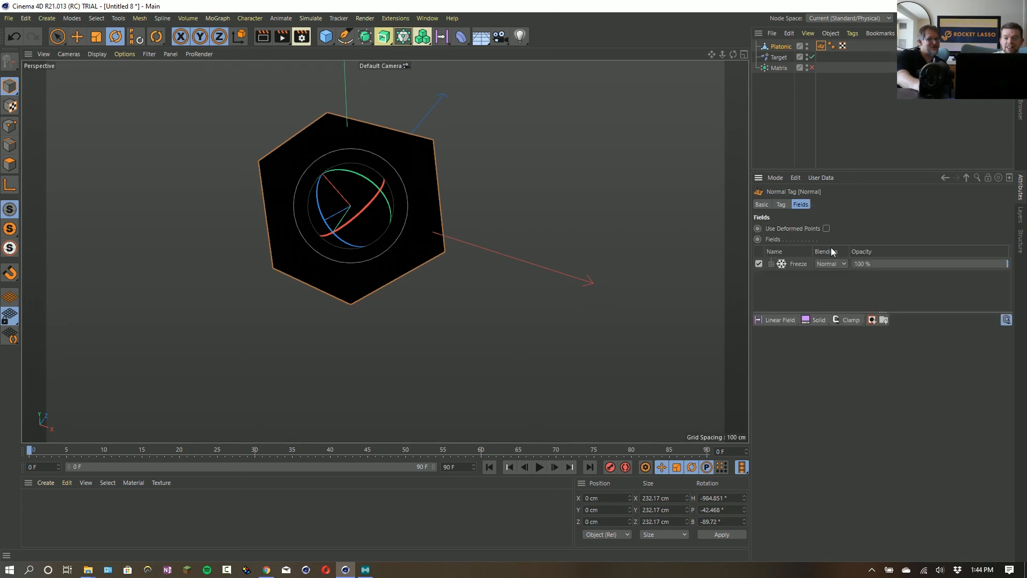
Add a Linear Field to the Normal tag's field list above the Freeze layer.
{"action": "left_click", "coordinate": [779, 320]}
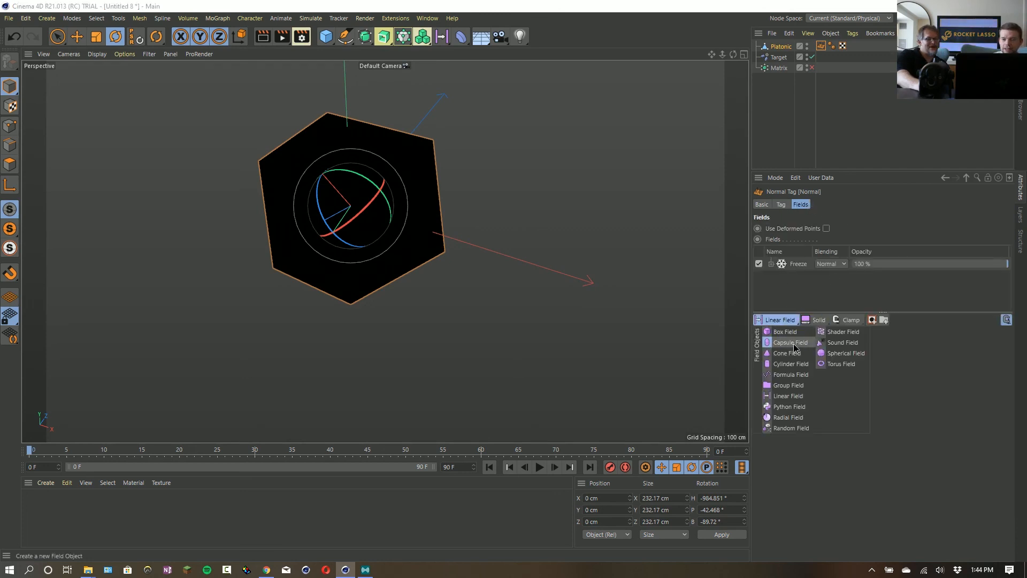
{"action": "left_click", "coordinate": [851, 320]}
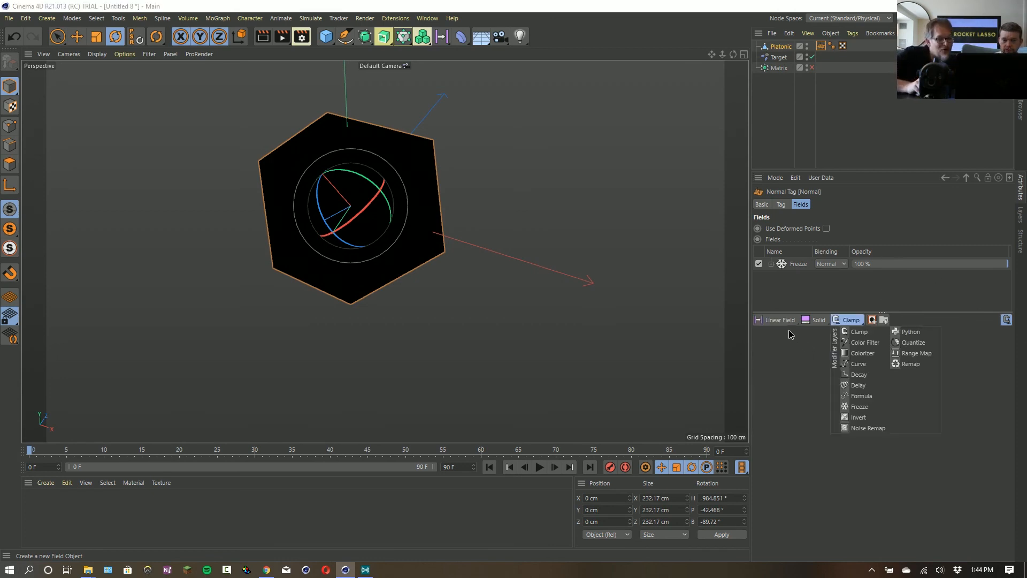
{"action": "left_click", "coordinate": [788, 321]}
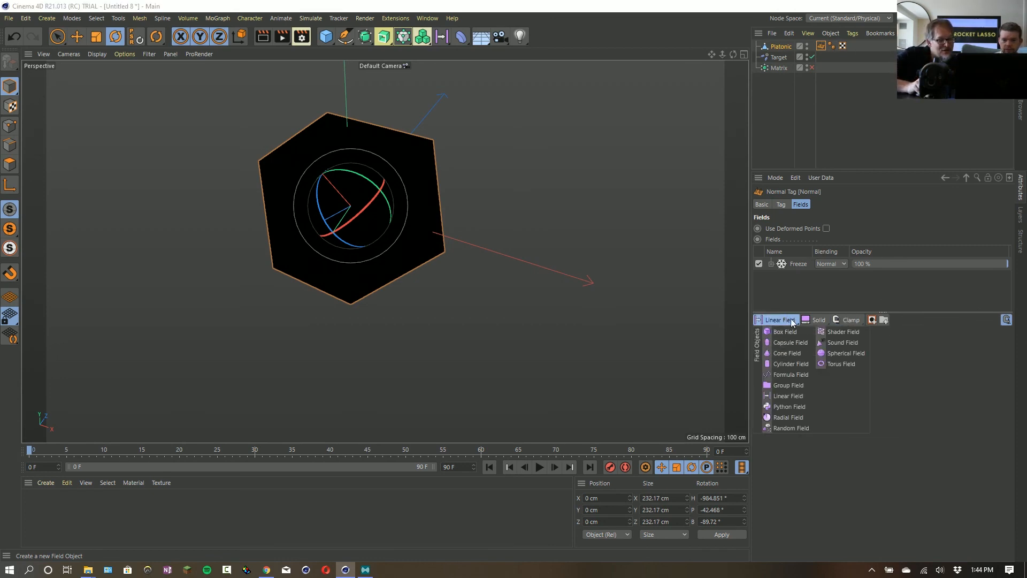
{"action": "left_click", "coordinate": [783, 323]}
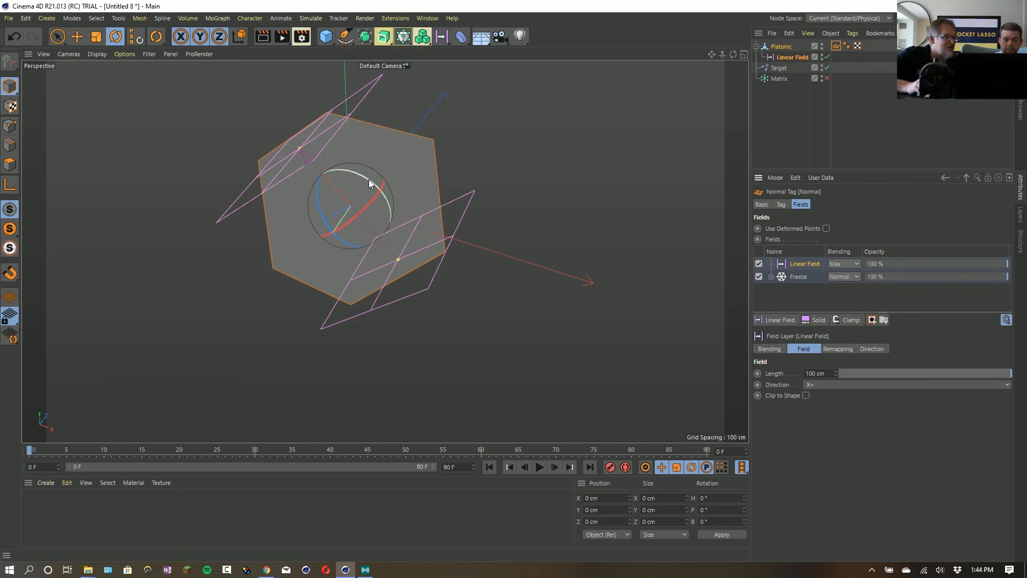
Rotate the Linear Field on the Platonic to a heading of about -21°.
{"action": "left_click_drag", "start_coordinate": [368, 181], "coordinate": [393, 185]}
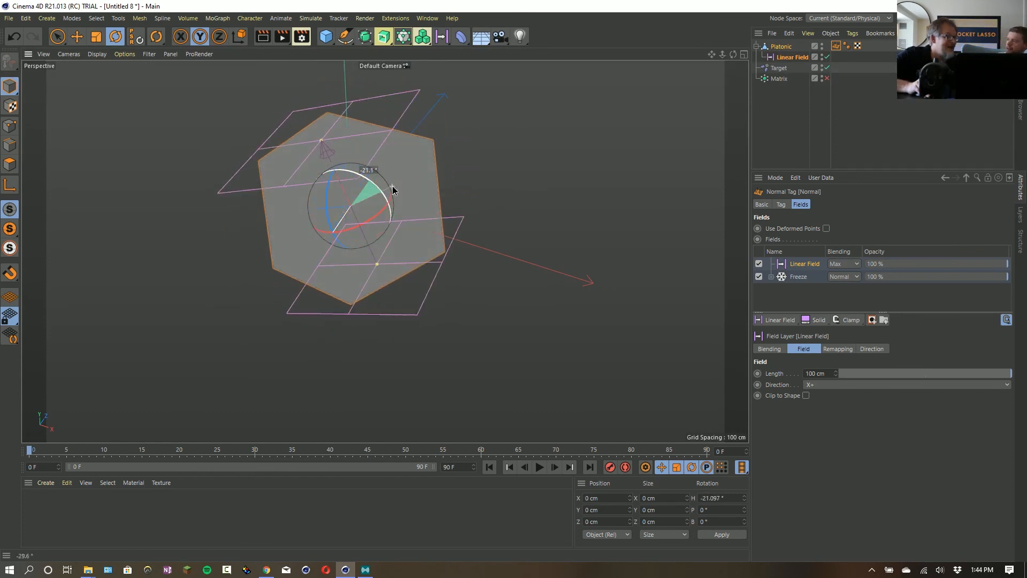
{"action": "left_click", "coordinate": [817, 385]}
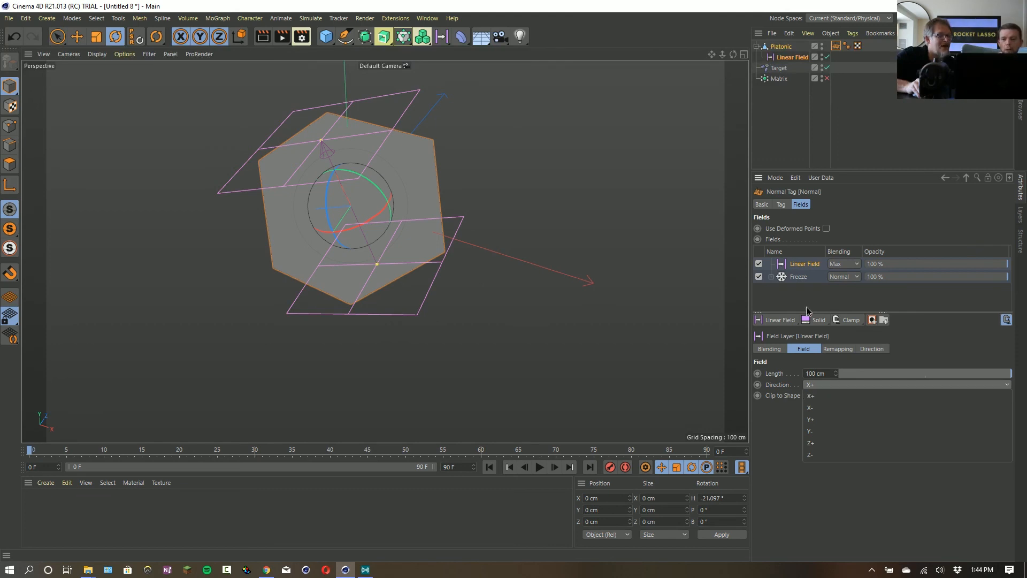
{"action": "left_click", "coordinate": [772, 331]}
Add a Spherical Field above the Linear Field in the Normal tag's field list and set its blending to Add.
{"action": "left_click", "coordinate": [775, 320]}
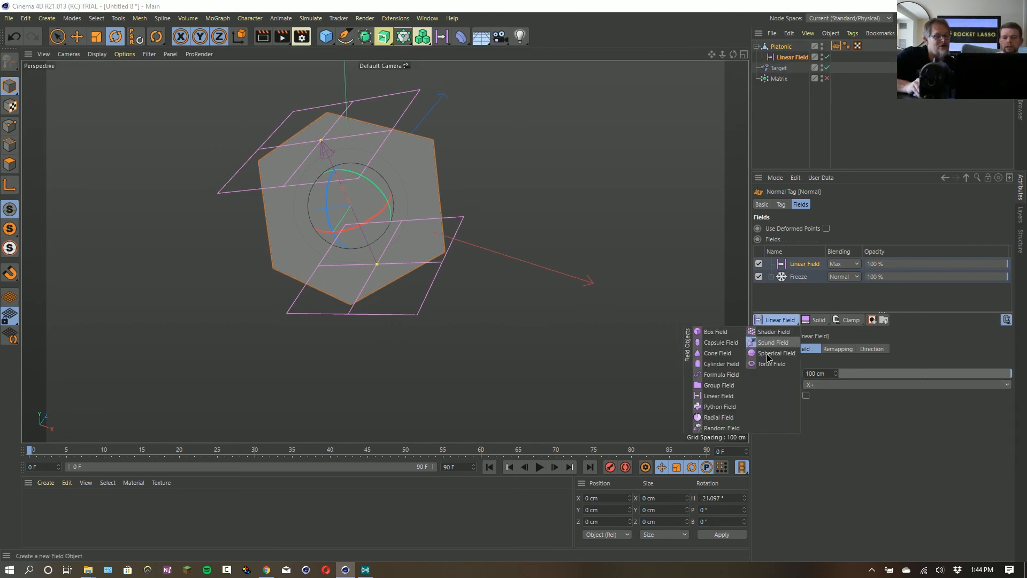
{"action": "left_click", "coordinate": [769, 352]}
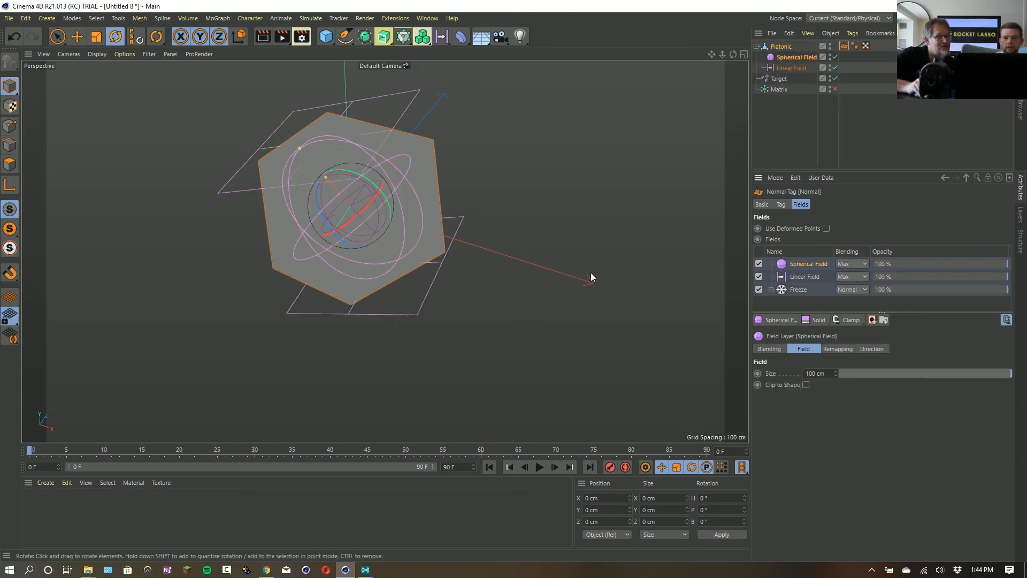
{"action": "left_click", "coordinate": [850, 265]}
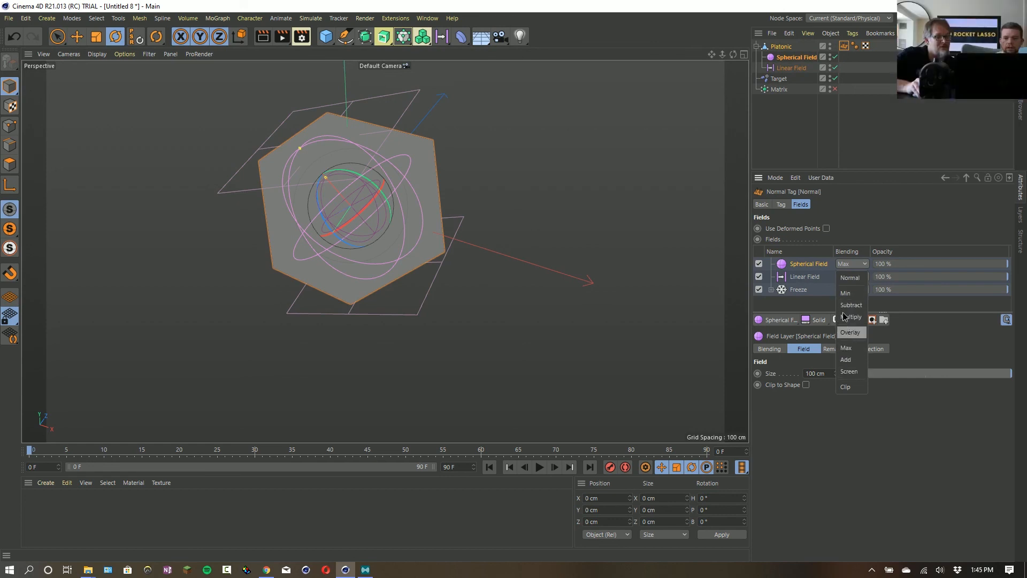
{"action": "left_click", "coordinate": [851, 360]}
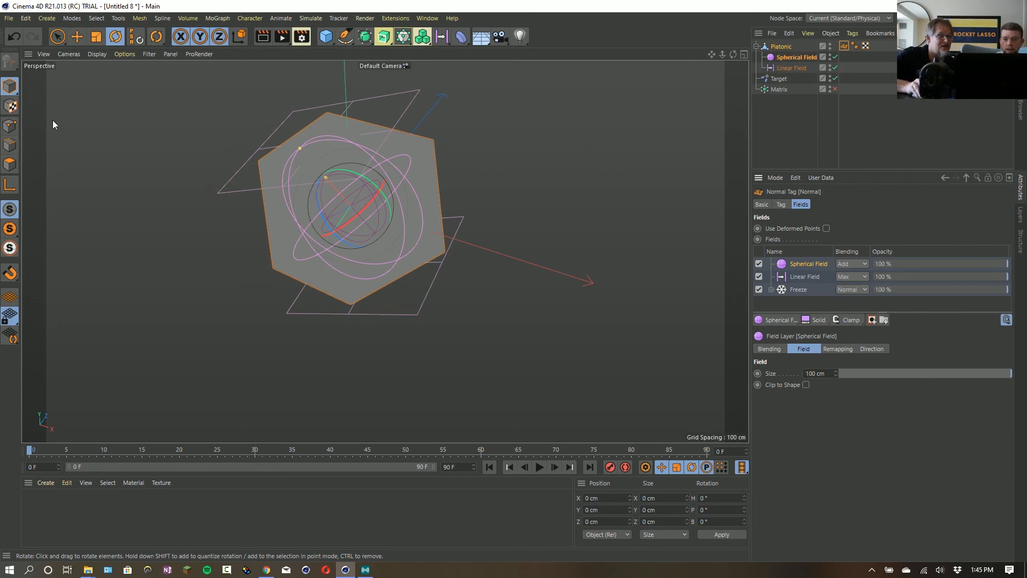
Enlarge the Spherical Field to 277 cm and move it off the Platonic's centre to about X -74, Y 26, Z 150 cm.
{"action": "left_click", "coordinate": [77, 36]}
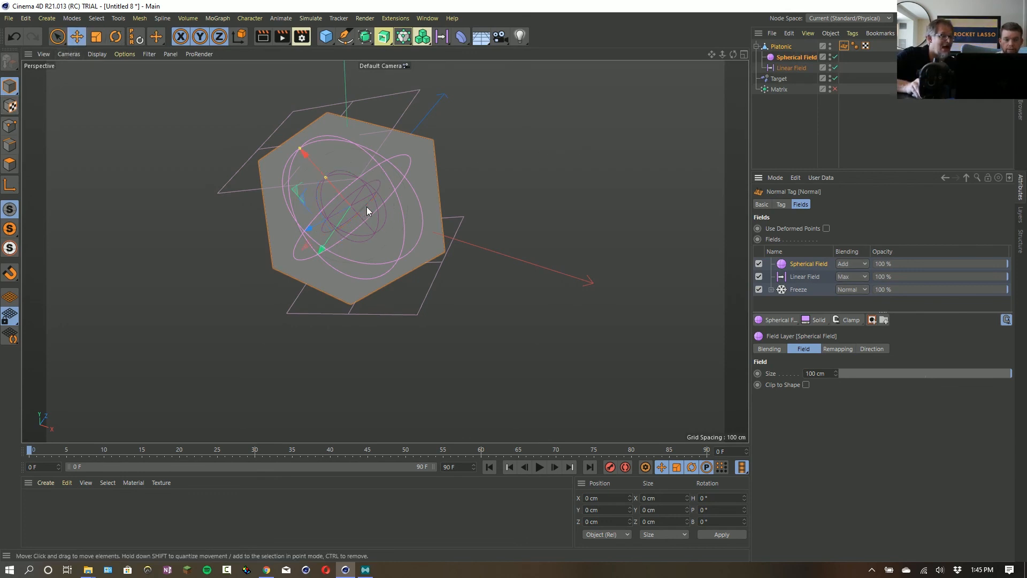
{"action": "left_click_drag", "start_coordinate": [339, 211], "coordinate": [270, 250]}
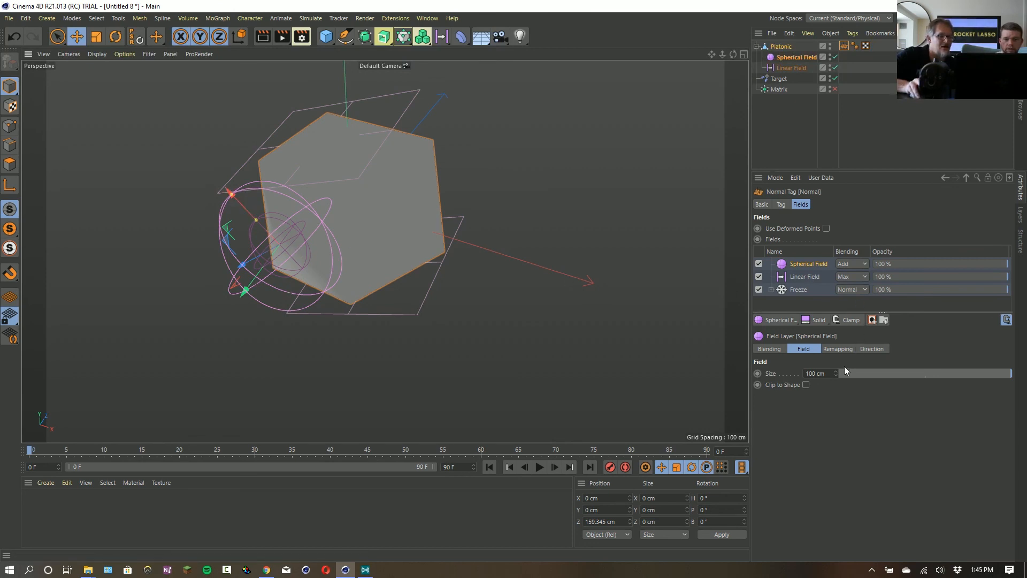
{"action": "left_click_drag", "start_coordinate": [836, 374], "coordinate": [587, 323]}
{"action": "left_click_drag", "start_coordinate": [277, 191], "coordinate": [315, 246]}
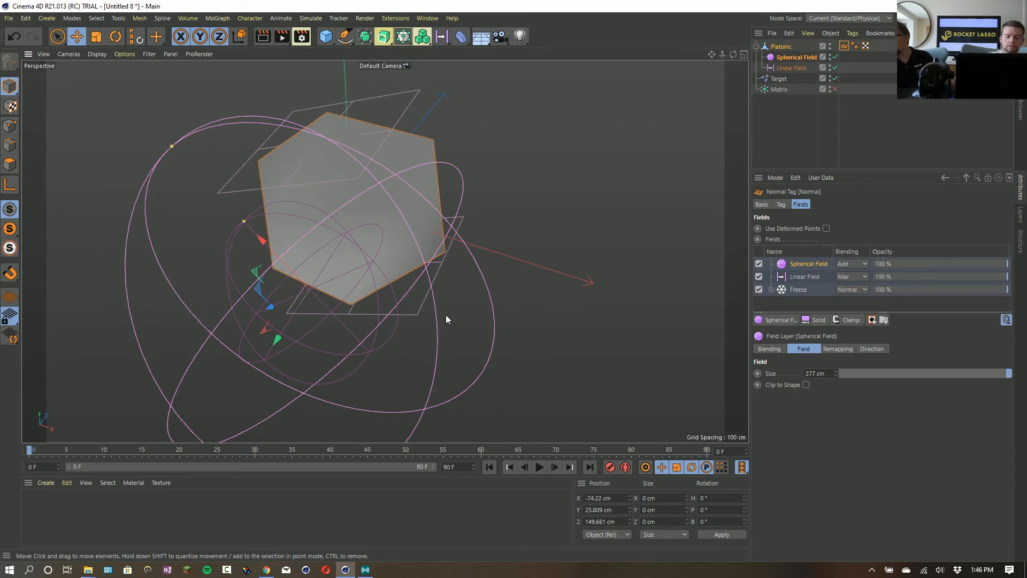
Switch to the Restream.io live streaming window and change the broadcast to the Full Cam scene.
{"action": "key", "text": "alt+Tab"}
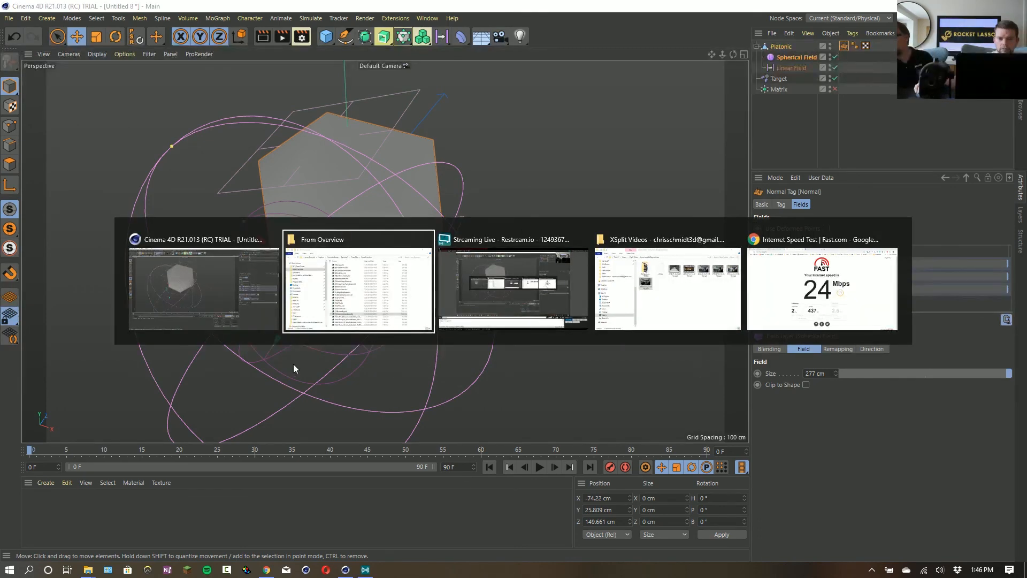
{"action": "left_click", "coordinate": [503, 287]}
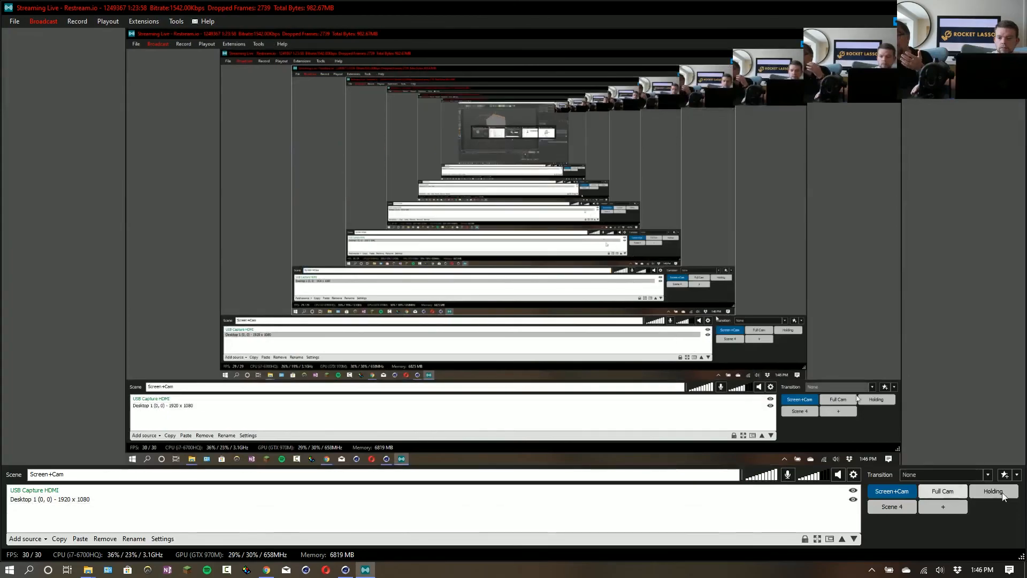
{"action": "left_click", "coordinate": [941, 490]}
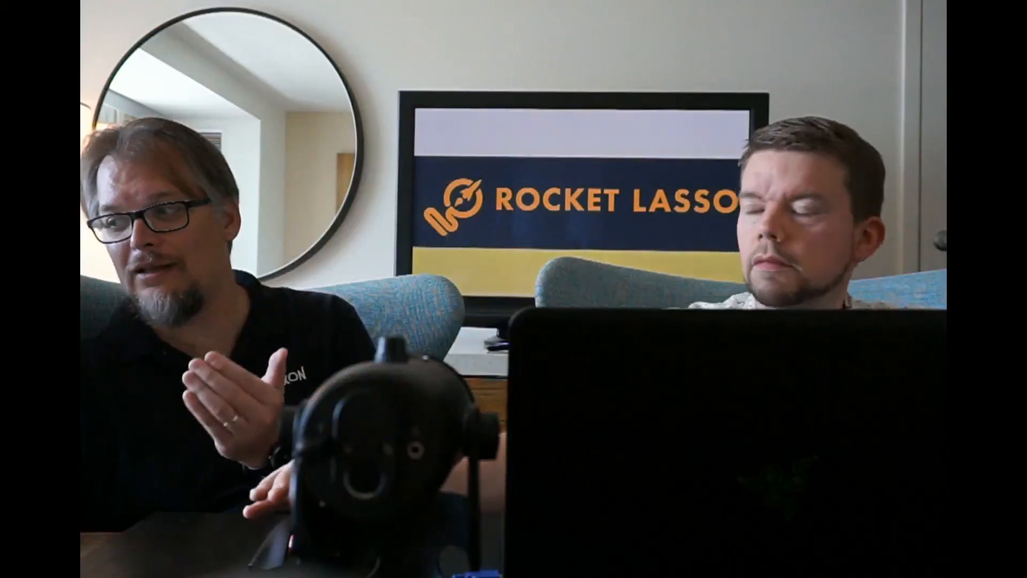